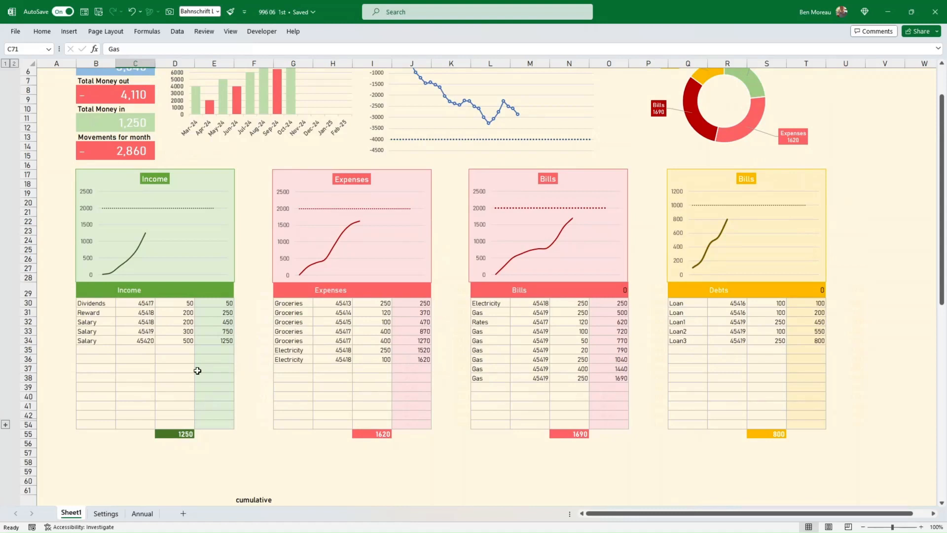
Examine the balance figures on the dashboard and the income, expense type and threshold cells on the Settings sheet.
scroll(767, 379, "up", 2)
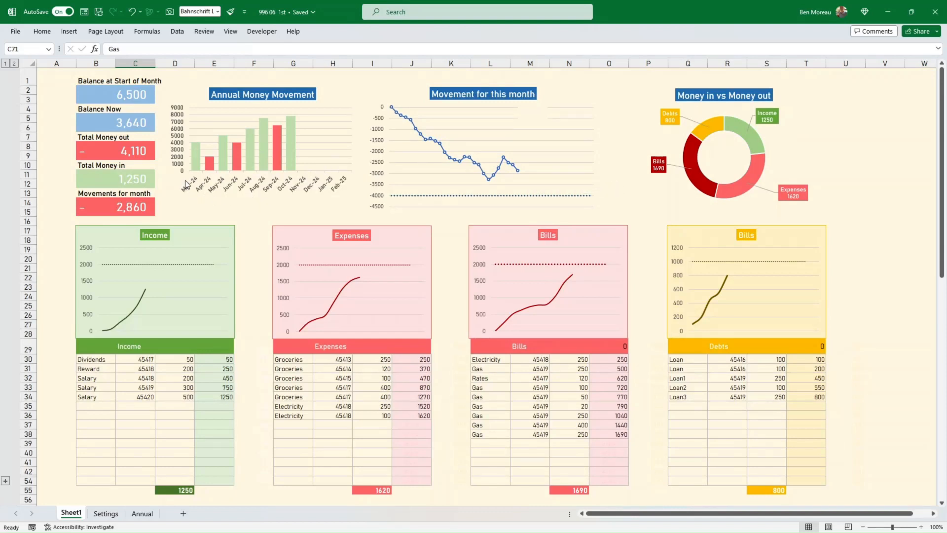
left_click(104, 91)
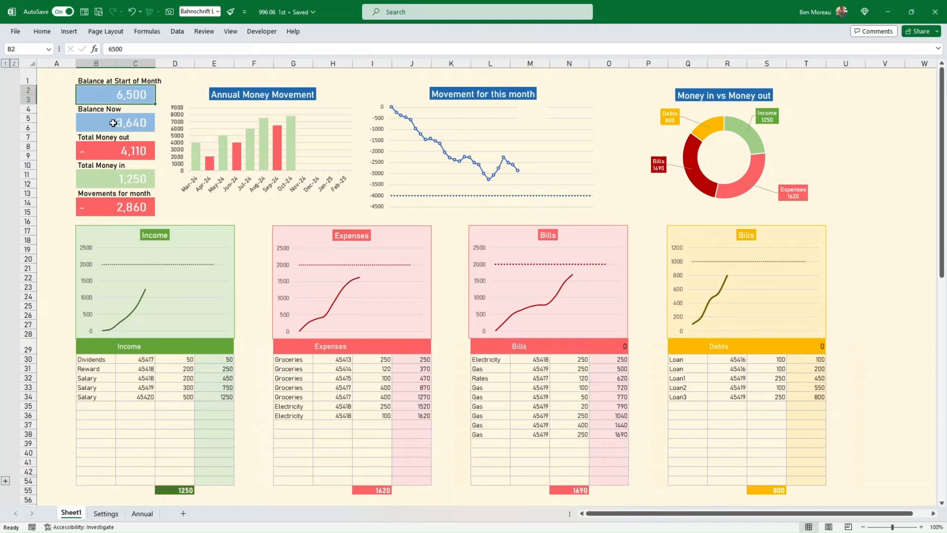
left_click(110, 121)
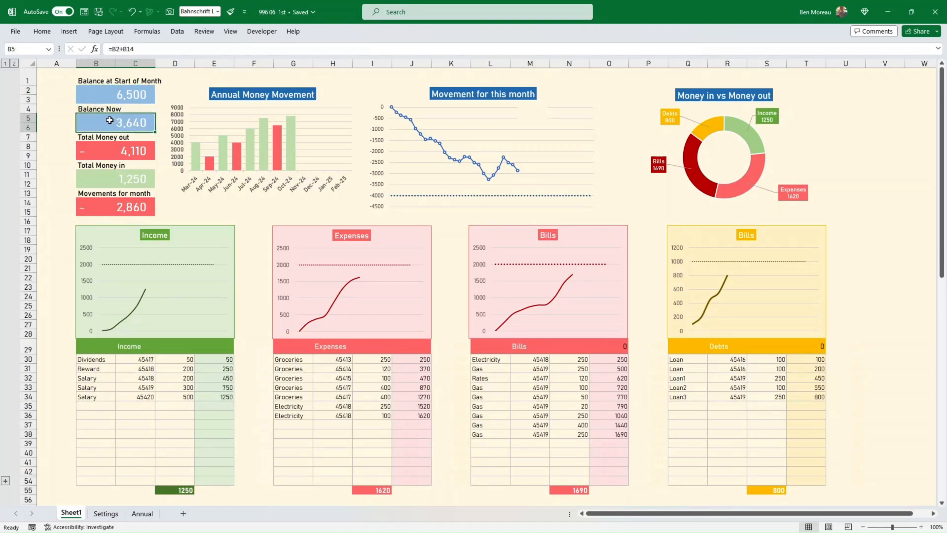
left_click(106, 513)
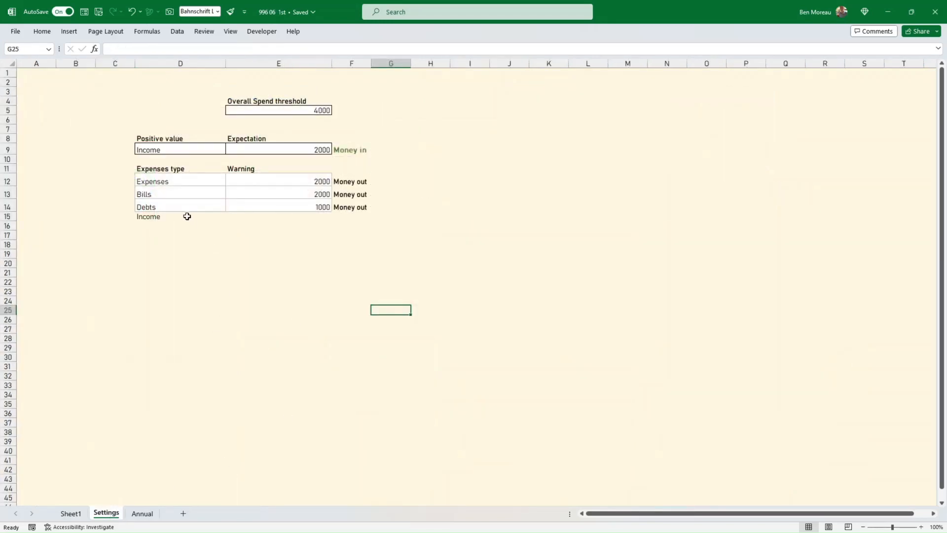
left_click(168, 148)
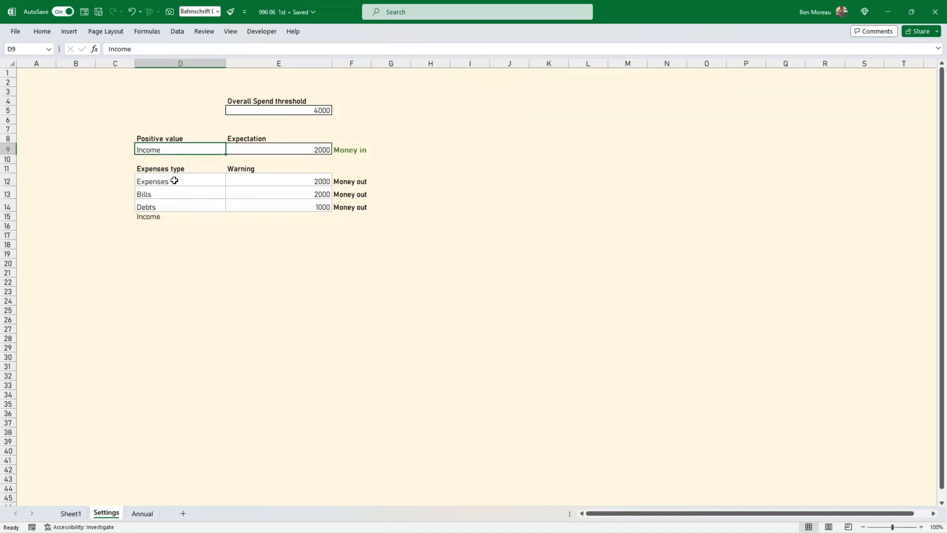
left_click_drag(174, 181, 174, 206)
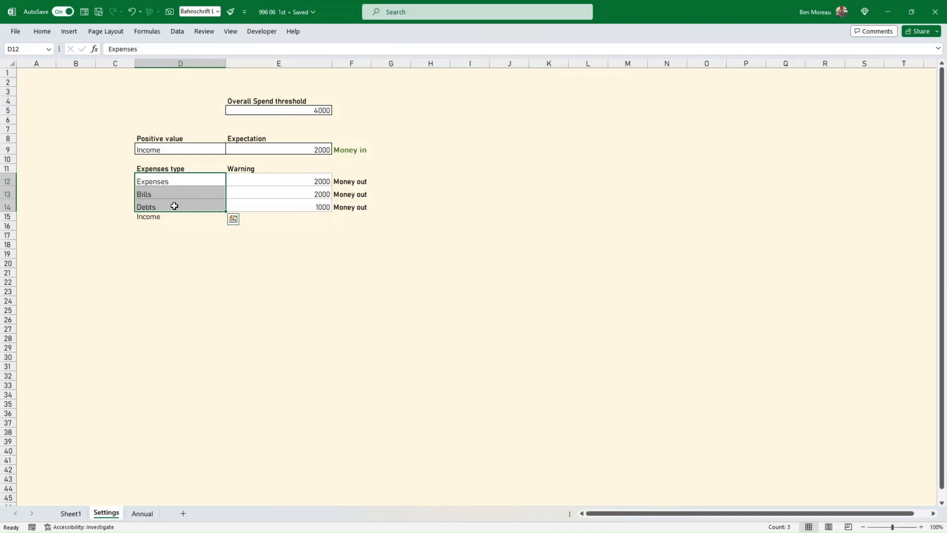
left_click(293, 112)
left_click(299, 151)
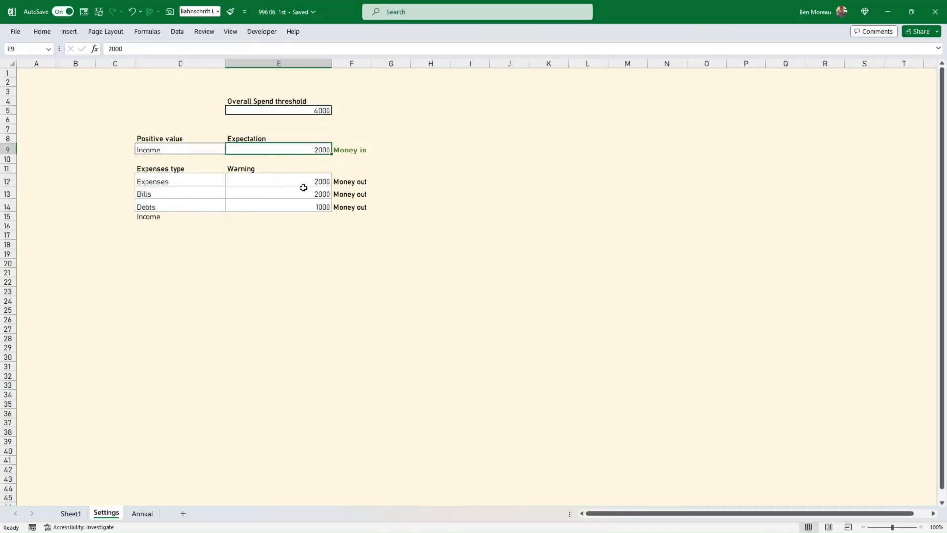
Review the month-end values and the Annual Money Movement chart on the Annual sheet, and return to the dashboard.
left_click(71, 513)
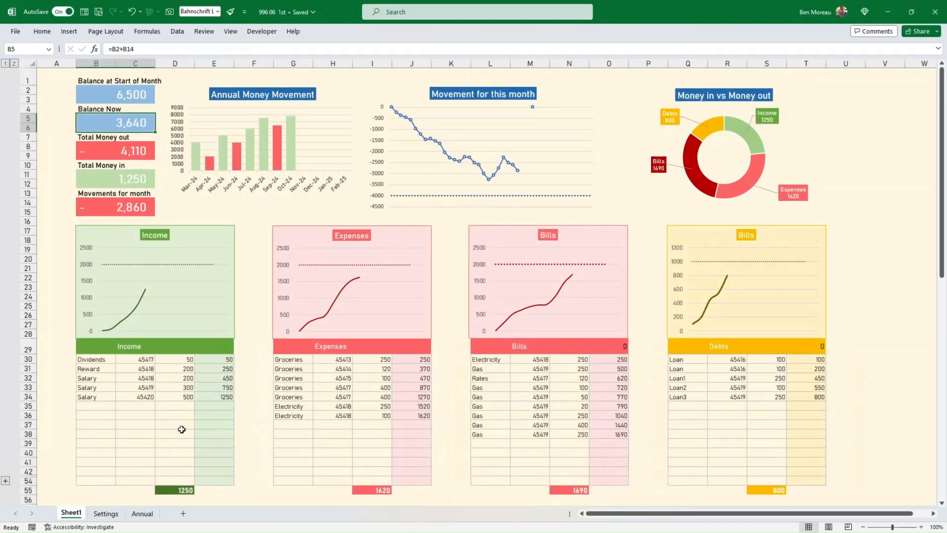
left_click(106, 513)
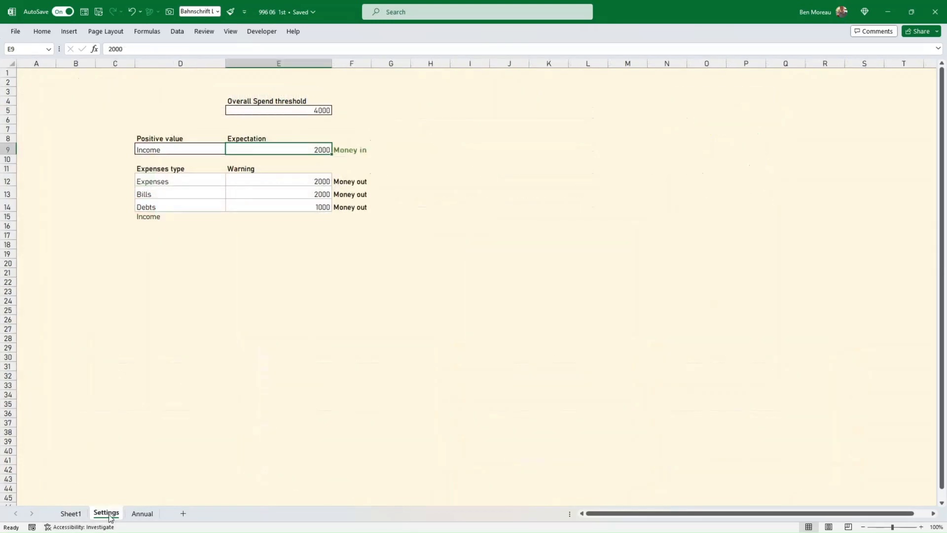
left_click(133, 513)
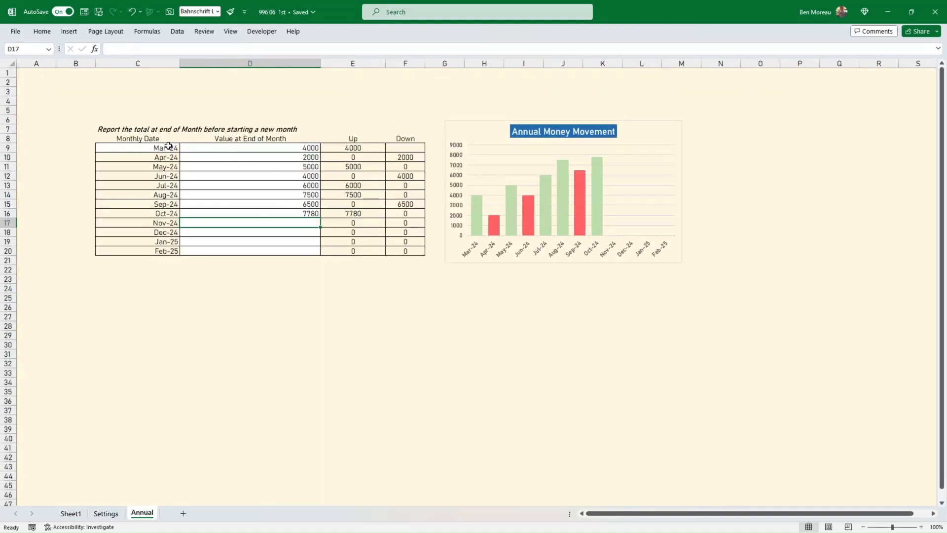
left_click(219, 146)
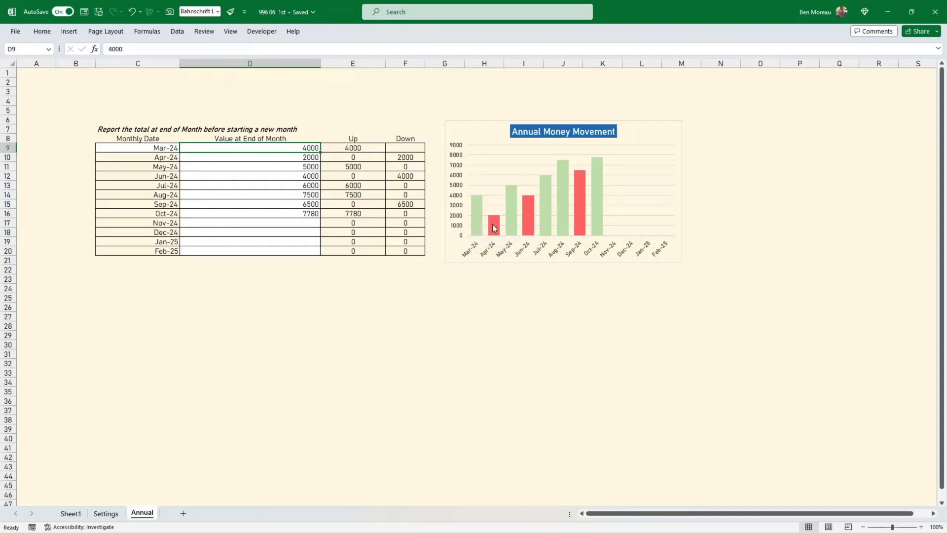
mouse_move(498, 223)
left_click(71, 514)
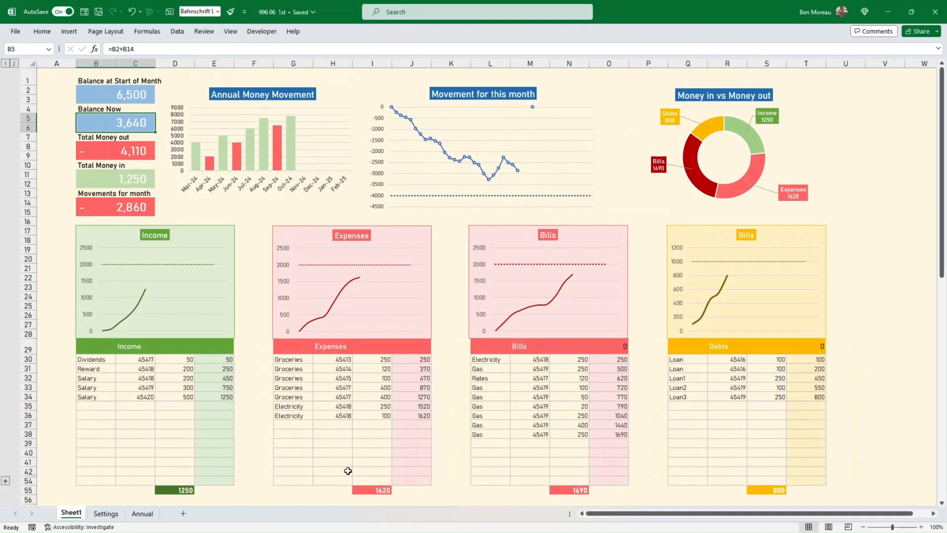
left_click(300, 209)
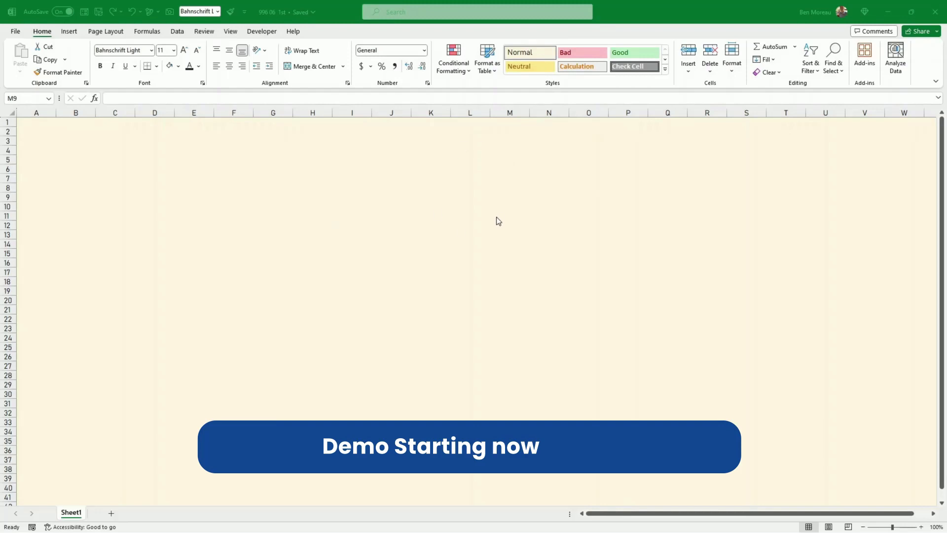
Inspect the custom background colour's hex code in the Normal cell style's fill settings without changing it.
right_click(535, 56)
left_click(565, 76)
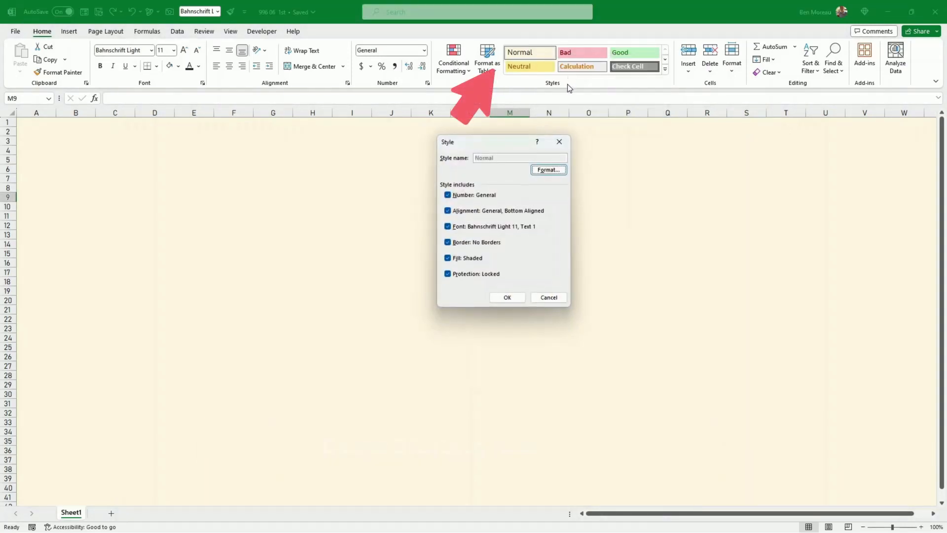
left_click(550, 169)
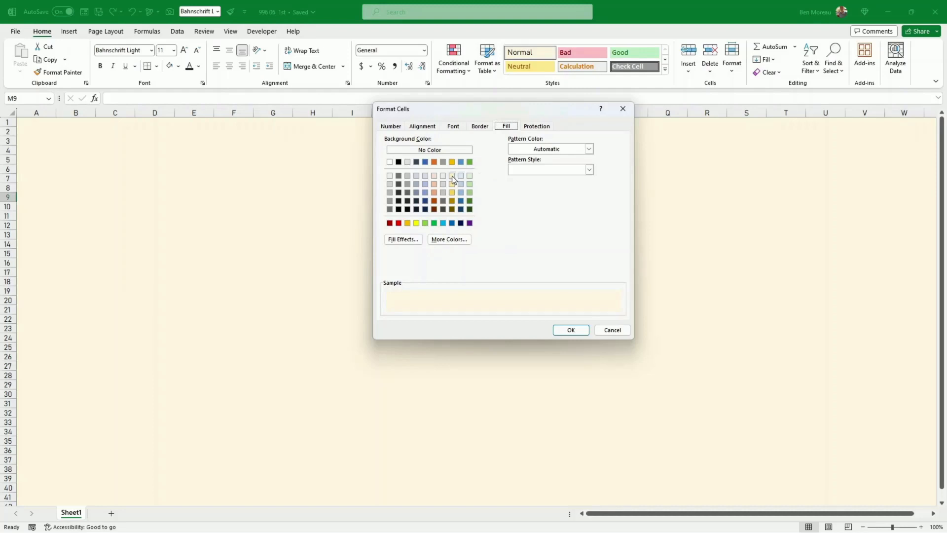
left_click(452, 240)
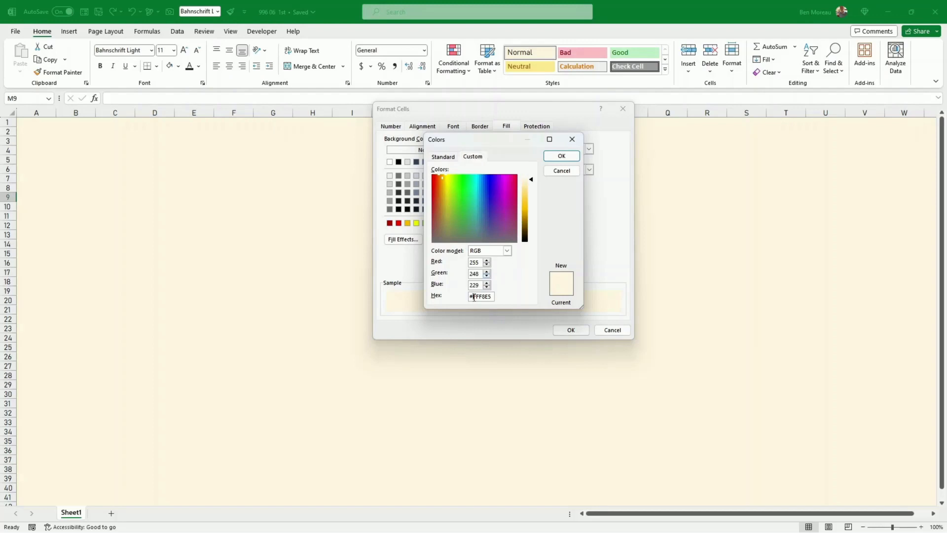
left_click_drag(474, 297, 495, 298)
left_click(567, 173)
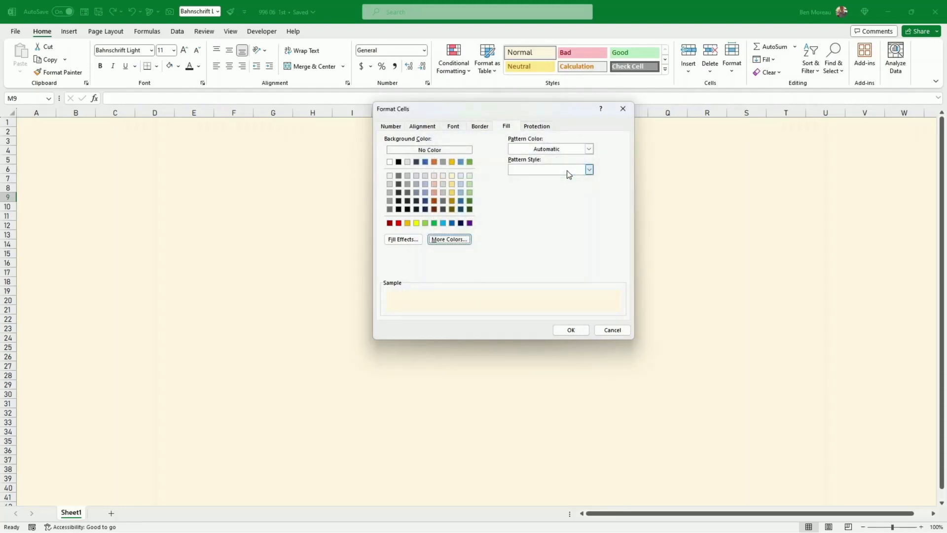
Check the Normal style's font settings and accept the cell format.
left_click(453, 126)
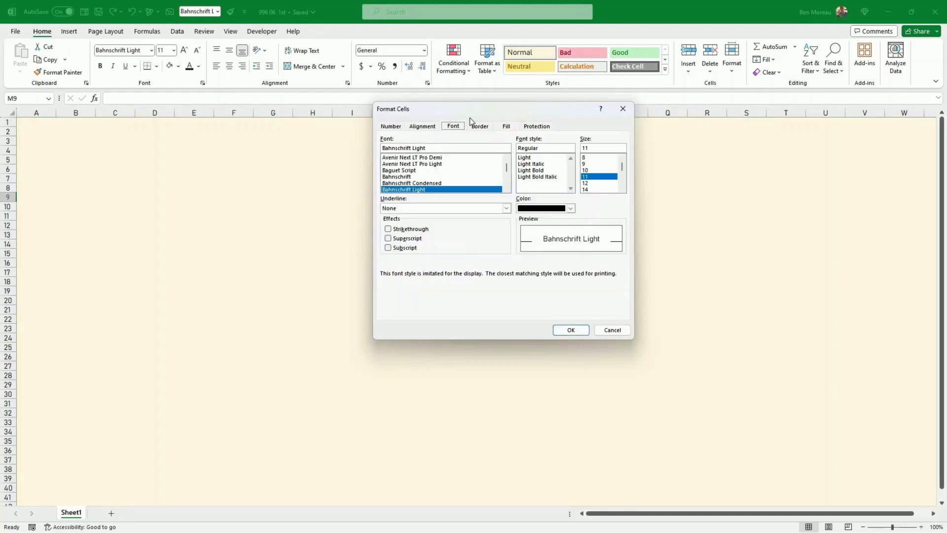
left_click(506, 189)
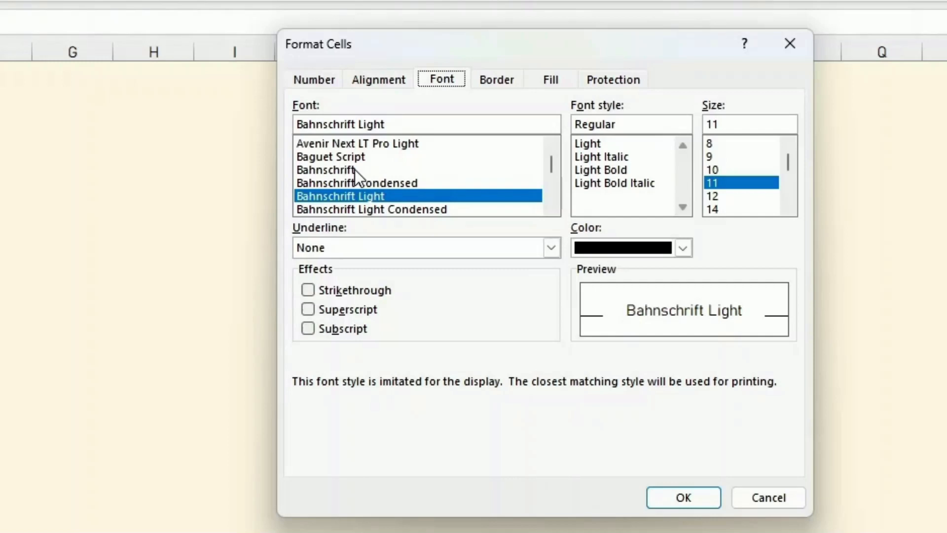
left_click(688, 496)
Add a new worksheet after Sheet1 and rename it Settings.
right_click(74, 514)
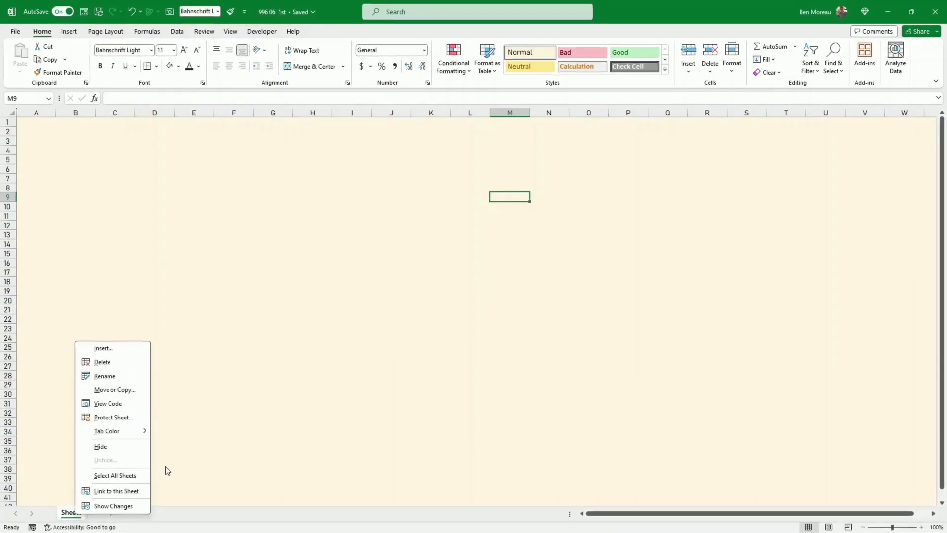
key("Escape")
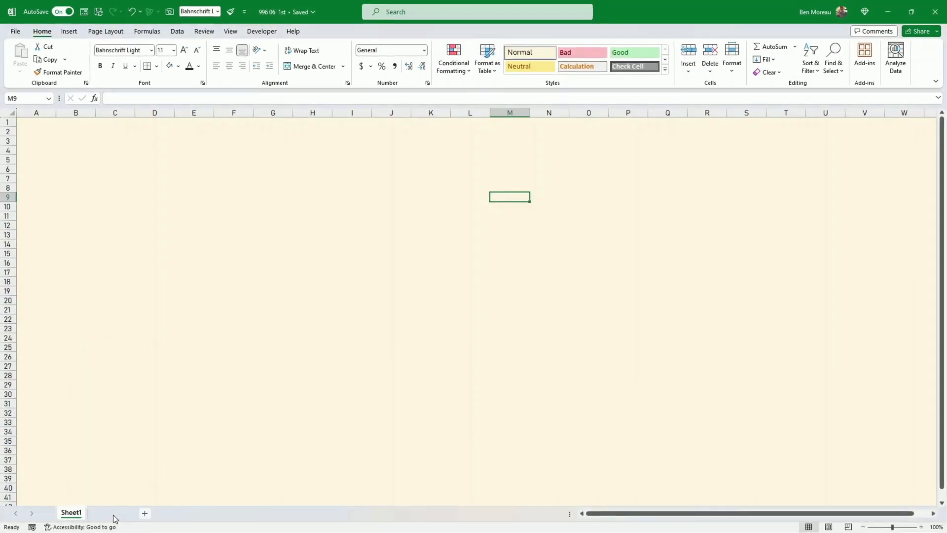
left_click(114, 514)
right_click(111, 513)
left_click(145, 380)
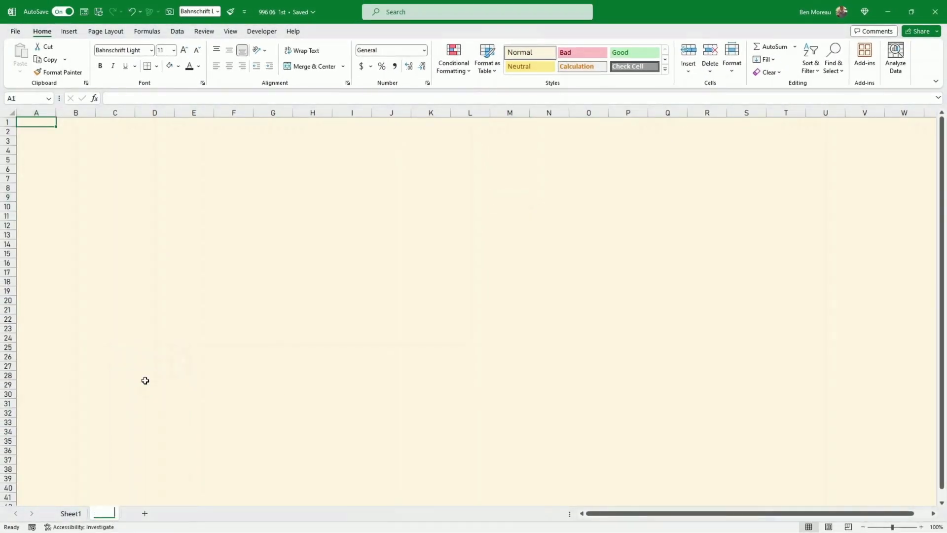
type("Se")
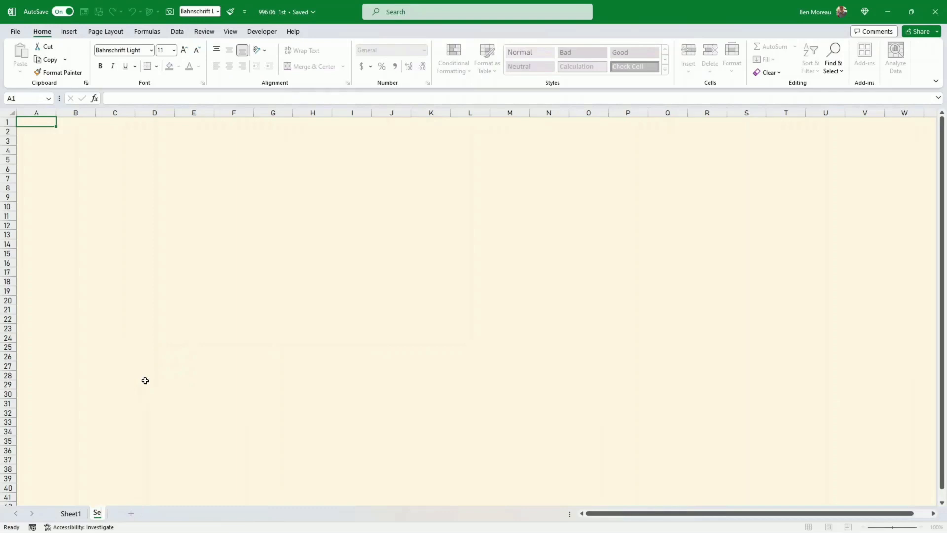
type("ttings")
left_click(158, 367)
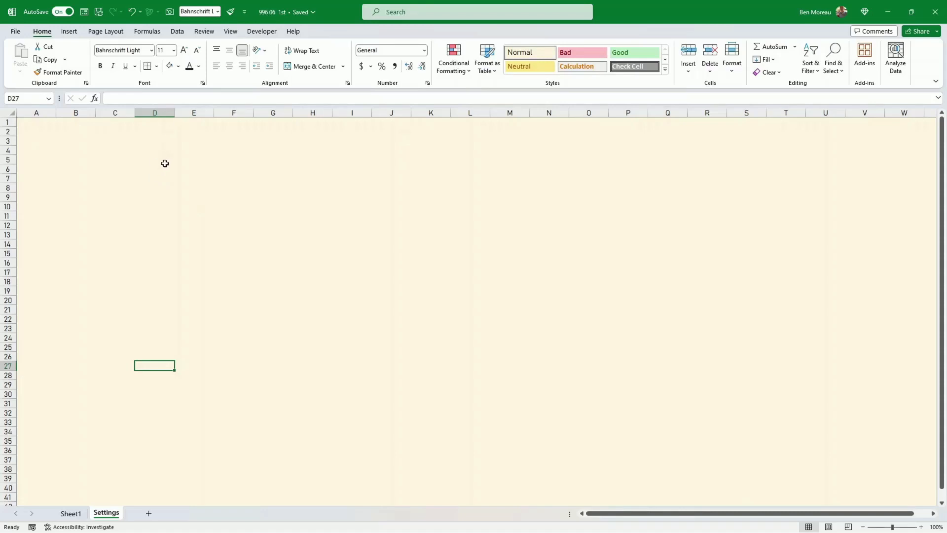
Enter the headers Type, Description, Date and Amount in cells B63 to E63 of Sheet1.
key("ctrl+Page_Up")
scroll(224, 291, "down", 11)
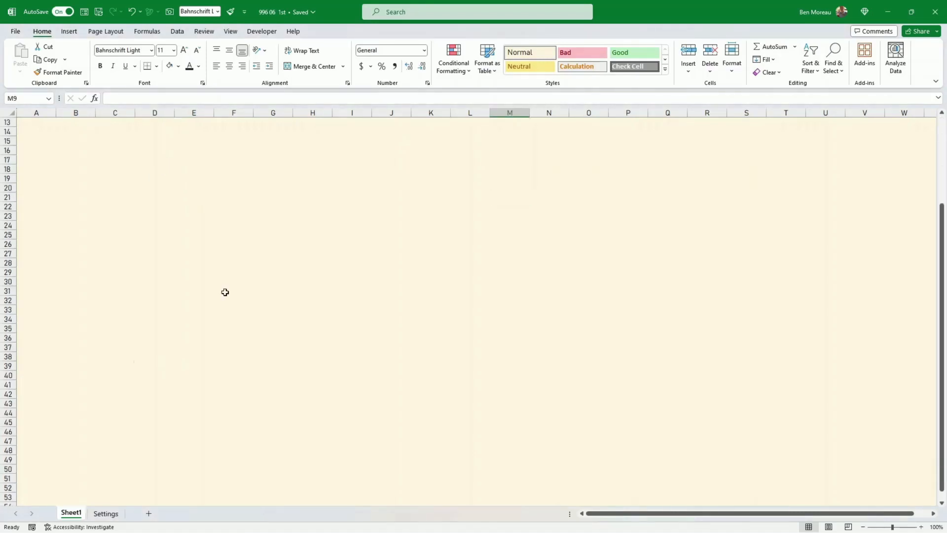
scroll(231, 302, "down", 3)
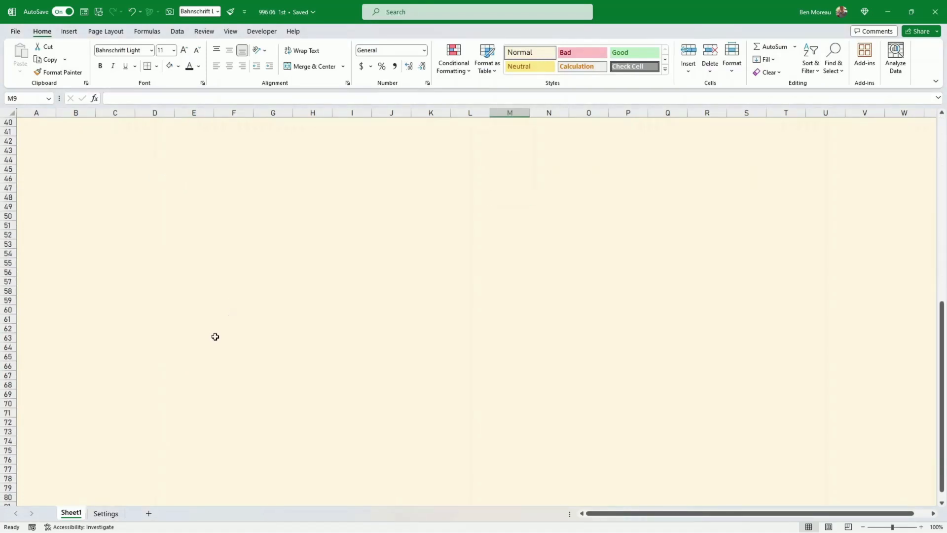
left_click(81, 337)
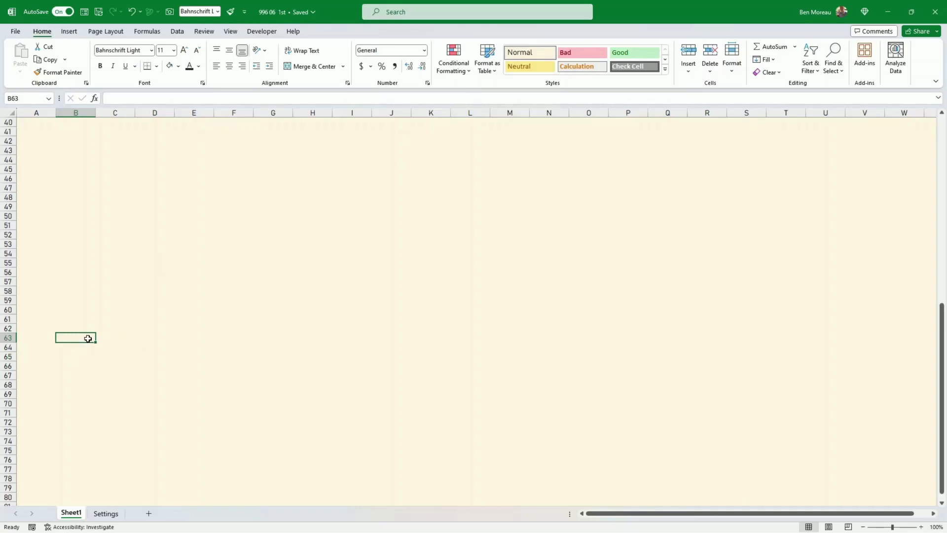
type("Type")
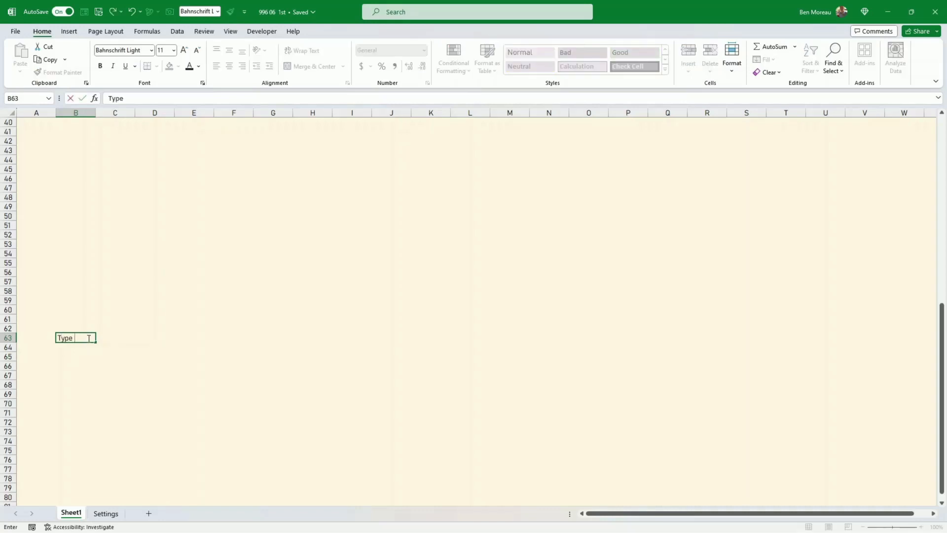
key("ctrl+Return")
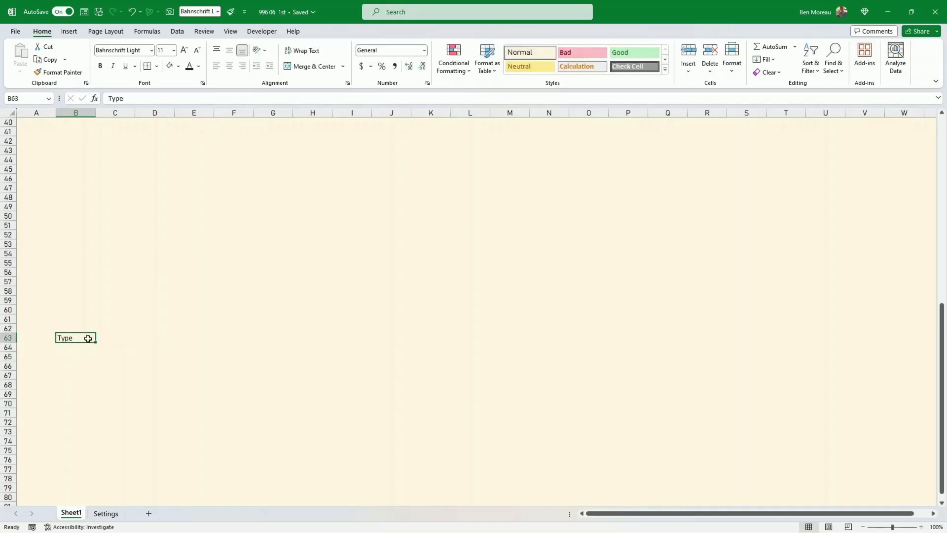
key("Right")
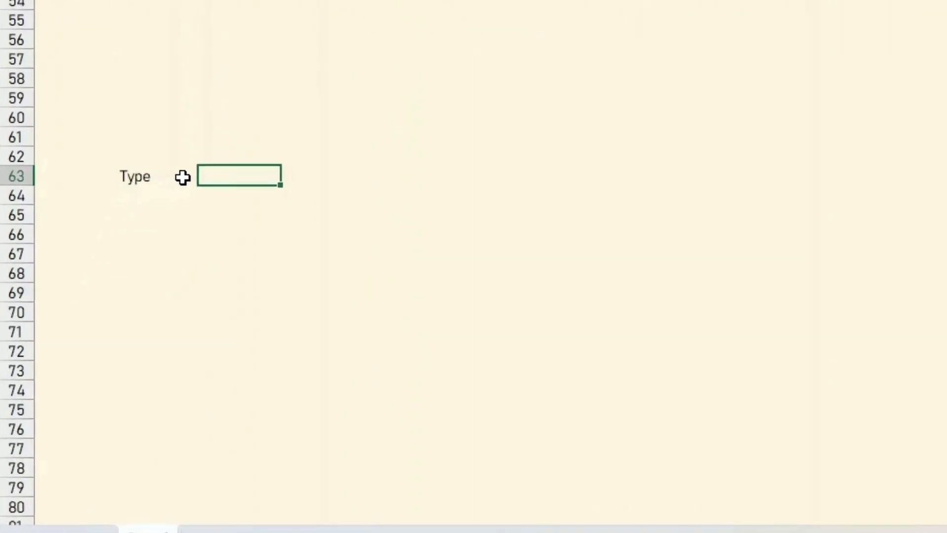
type("Description")
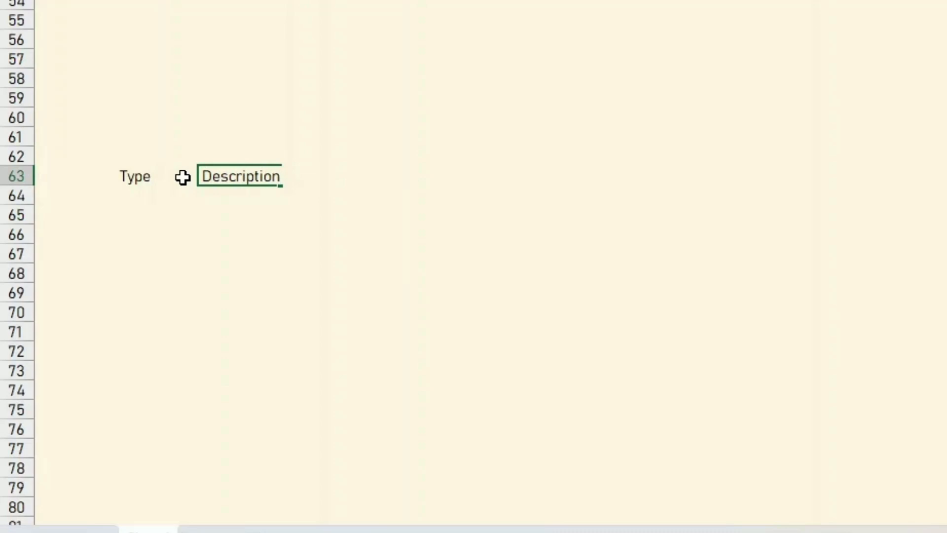
key("Tab")
type("Date")
key("Tab")
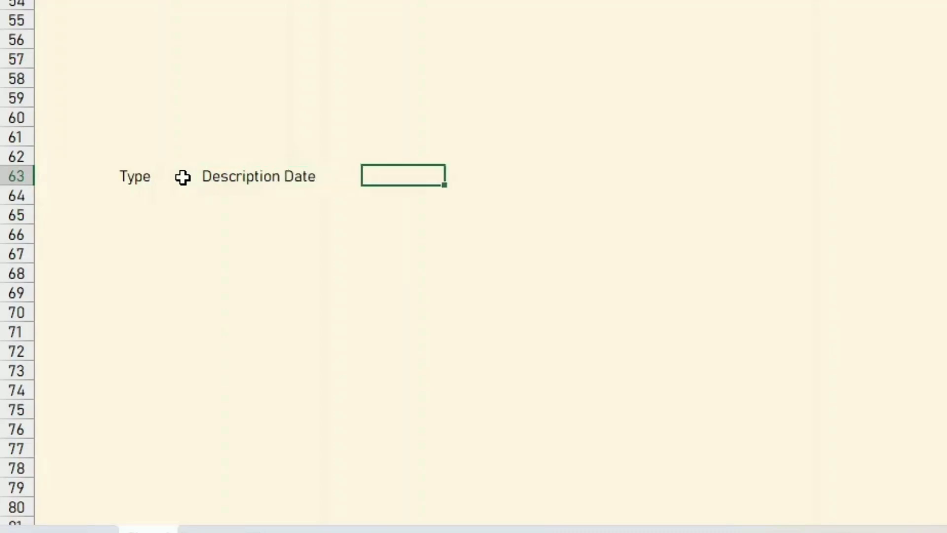
type("Amount")
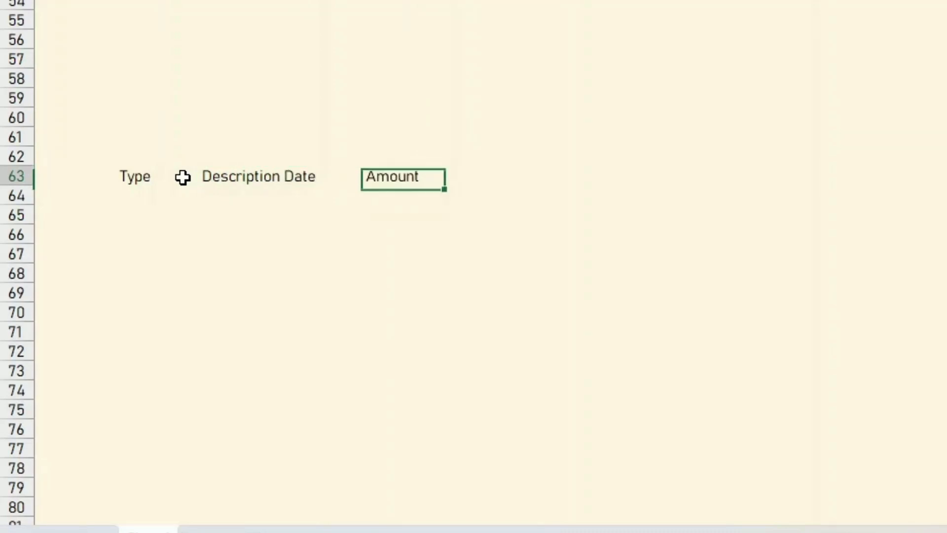
key("Return")
Fill the transaction entry range B64:E104 beneath the headers with white.
key("Left")
key("Left")
key("Left")
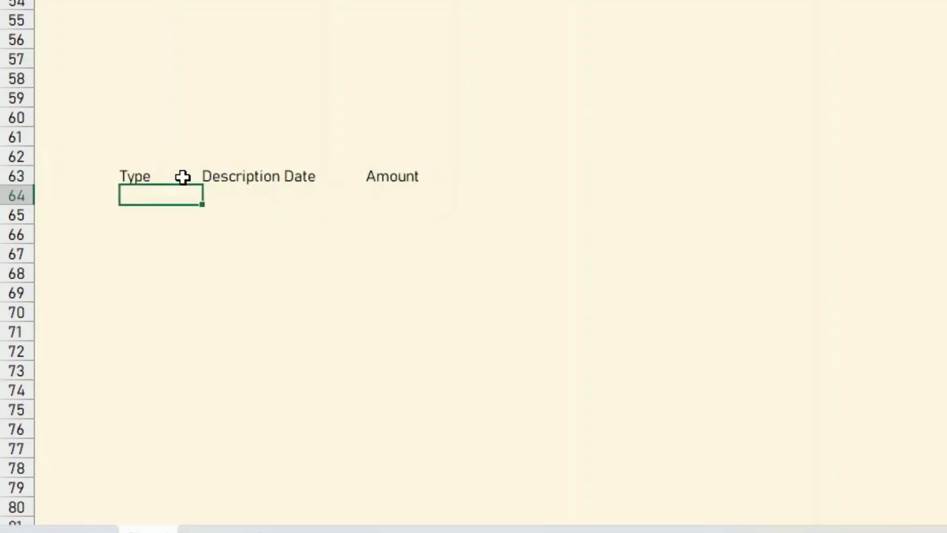
key("Left")
key("Right")
key("shift+Right")
key("shift+Right")
key("shift+Right")
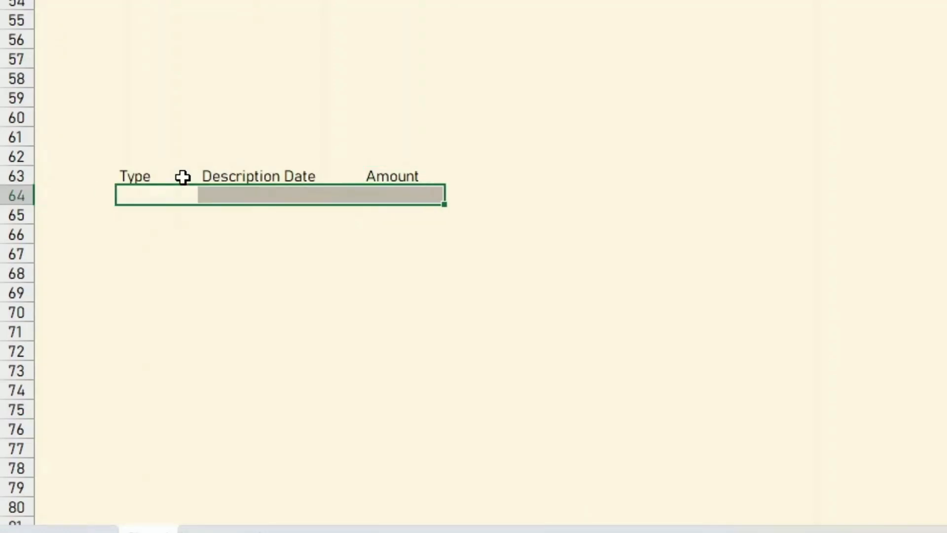
key("shift+Down")
key("shift+Down")
key("shift+Down")
key("shift+Down")
key("shift+Down")
key("shift+Down")
key("shift+Down")
key("shift+Down")
key("shift+Down")
key("shift+Down")
key("shift+Down")
key("shift+Down")
key("shift+Down")
key("shift+Down")
key("shift+Down")
key("shift+Down")
key("shift+Down")
key("shift+Down")
key("shift+Down")
key("shift+Down")
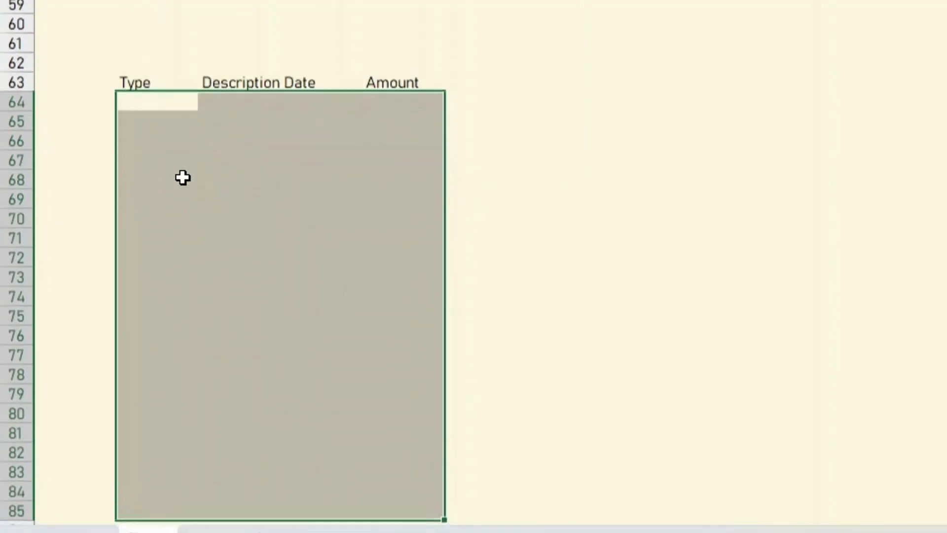
key("shift+Down")
key("shift+Down")
key("shift+Down")
key("shift+Down")
key("shift+Down")
key("shift+Down")
key("shift+Down")
key("shift+Down")
key("shift+Down")
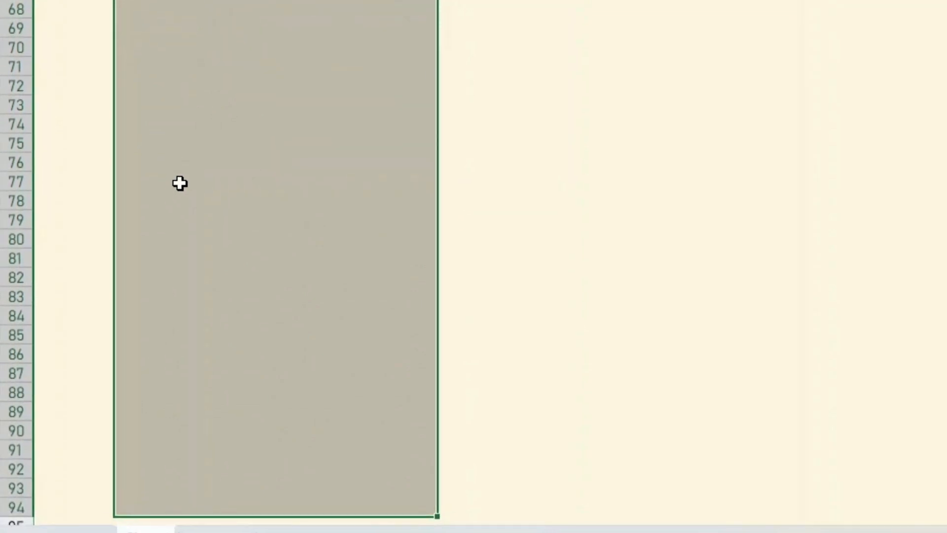
key("shift+Down")
key("shift+Down")
key("shift+Down")
key("shift+Down")
key("shift+Down")
key("shift+Down")
key("shift+Down")
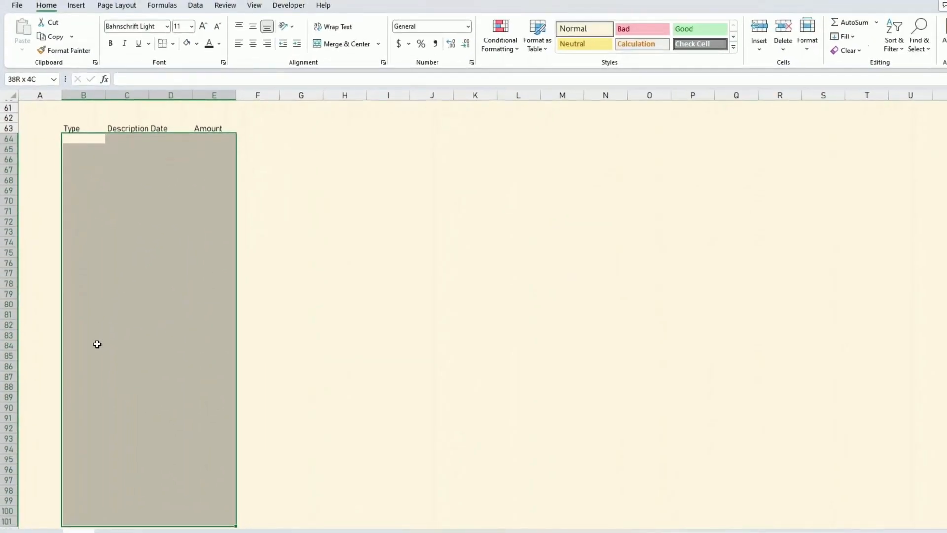
key("shift+Down")
key("shift+Down")
key("shift+Down")
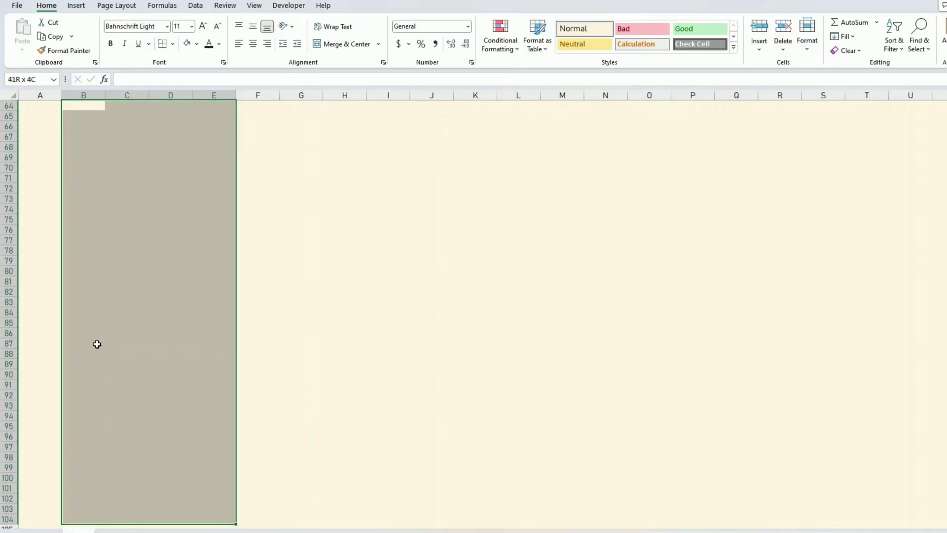
left_click(196, 44)
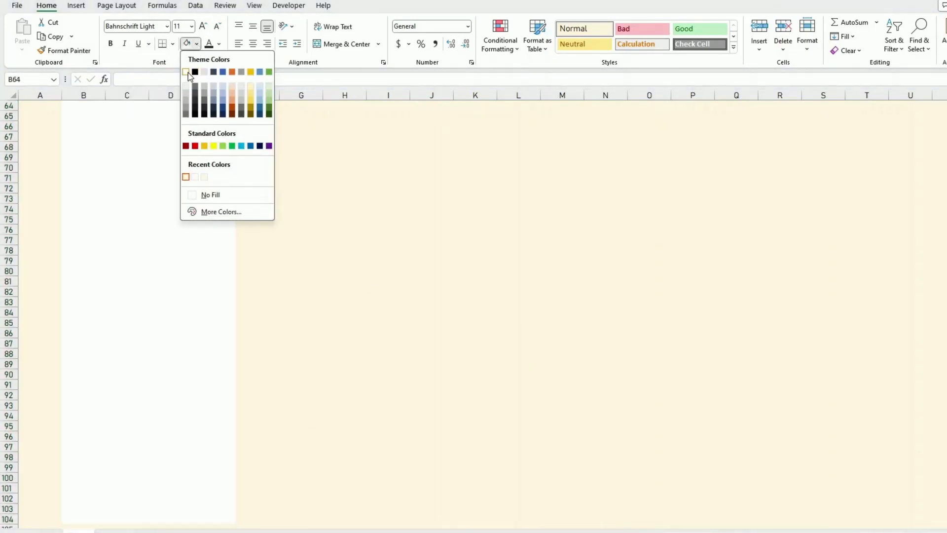
left_click(187, 72)
Apply thin grey outline and inside borders to the white transaction range B64:E104.
scroll(204, 181, "up", 3)
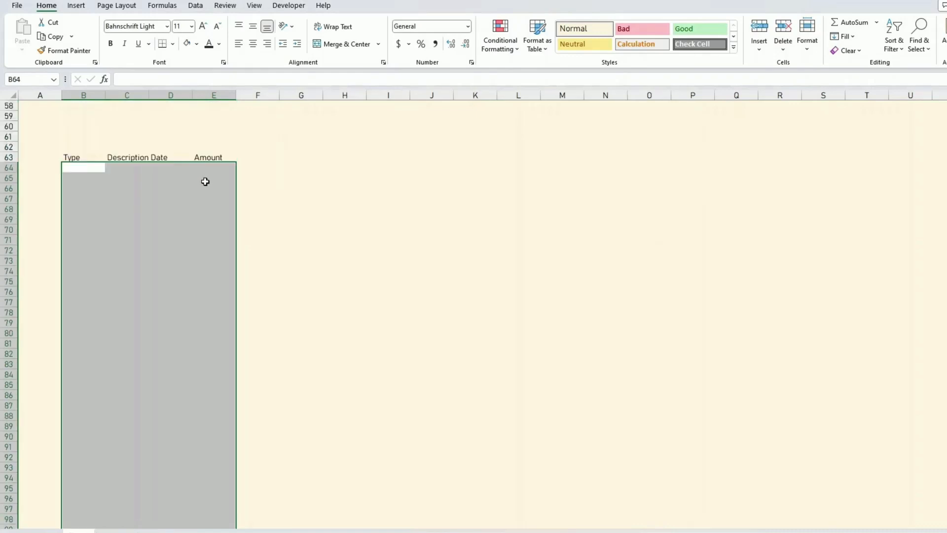
left_click(172, 43)
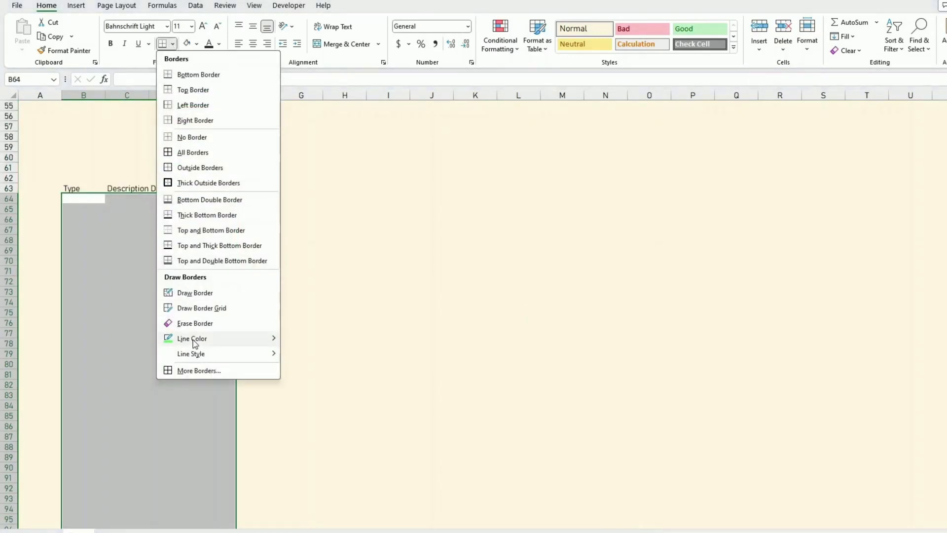
left_click(197, 371)
left_click(479, 223)
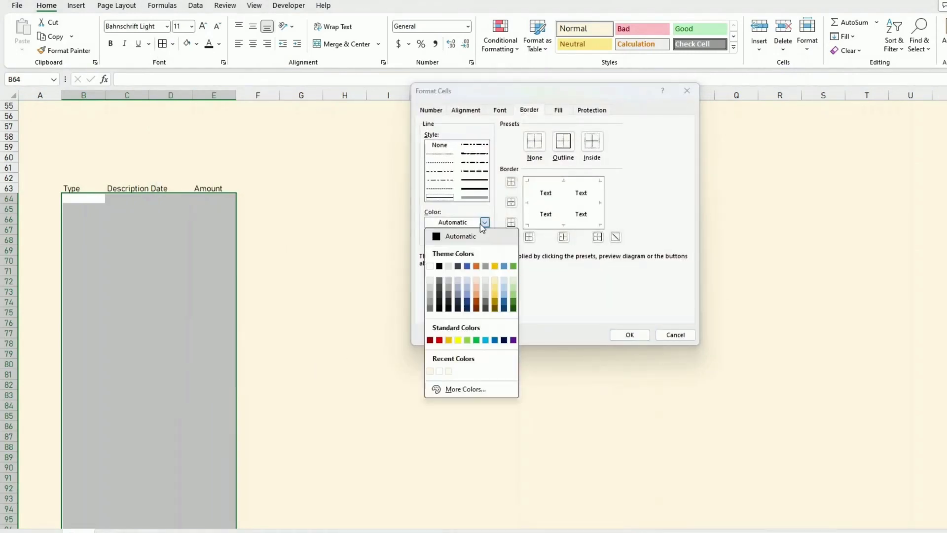
left_click(430, 295)
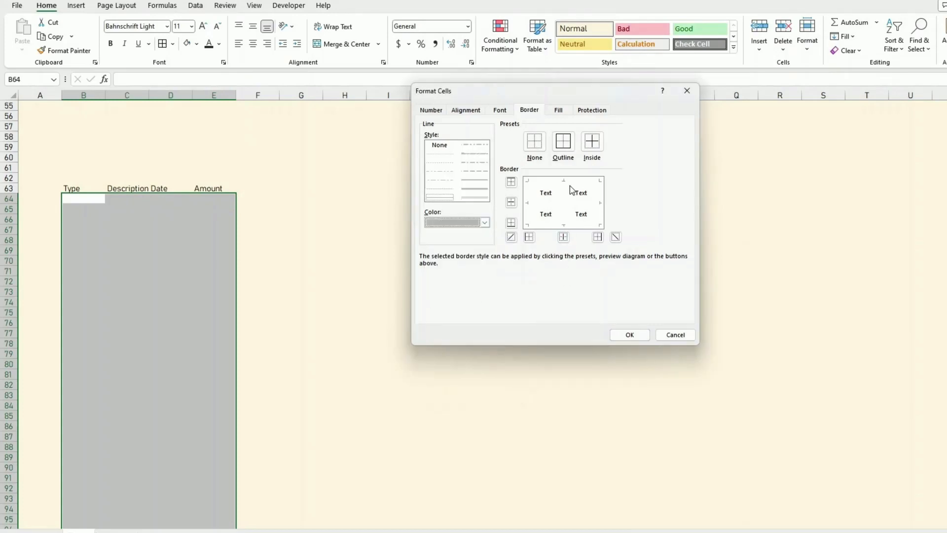
left_click(563, 142)
left_click(592, 142)
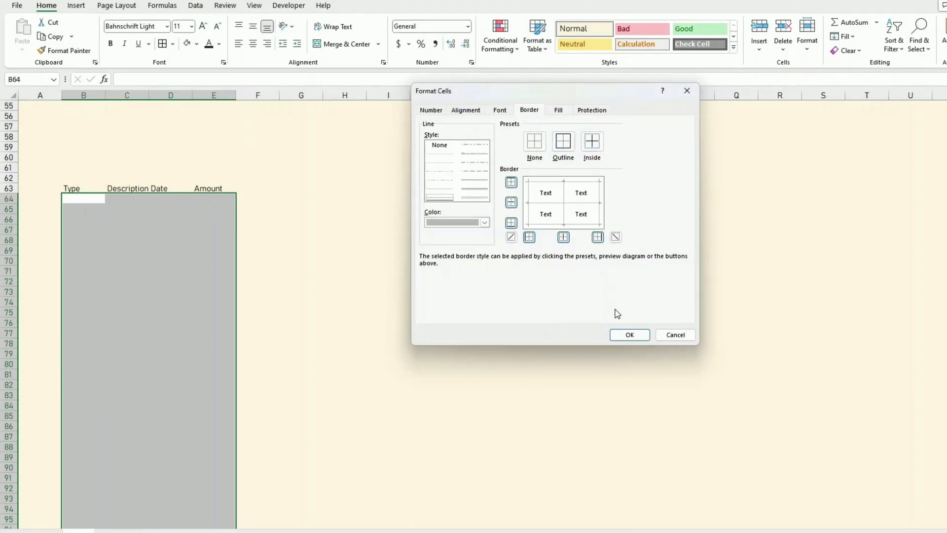
left_click(627, 335)
left_click(599, 341)
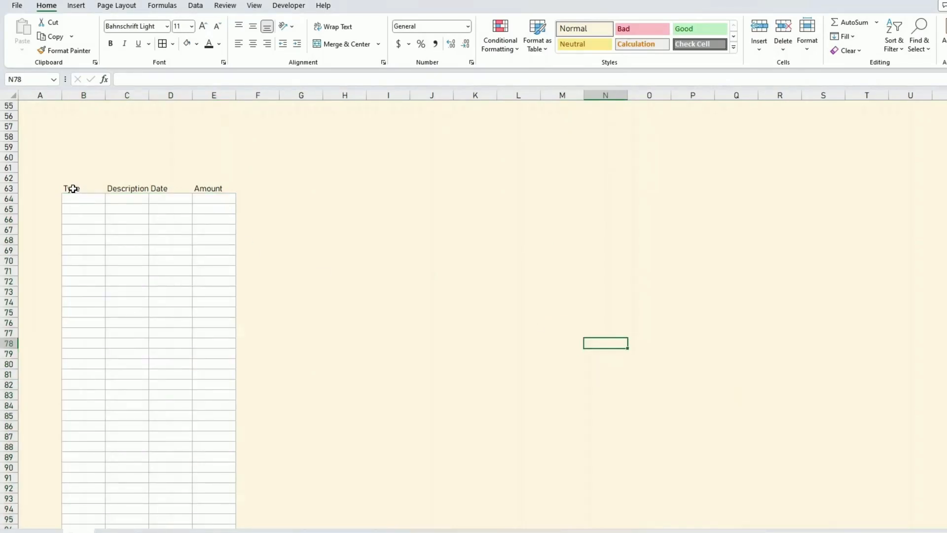
Change the font of the header cells B63:E63 to Bahnschrift.
left_click_drag(73, 189, 206, 188)
left_click(147, 26)
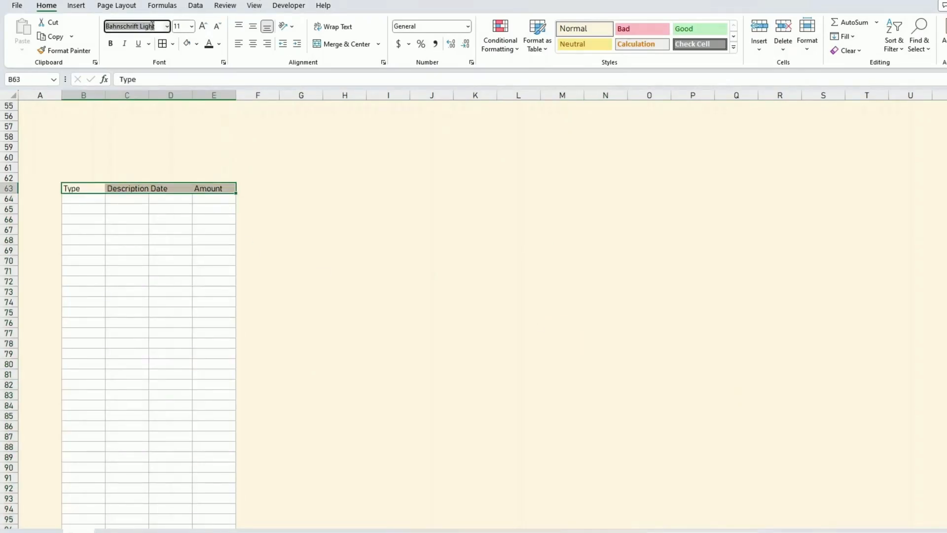
double_click(153, 26)
key("BackSpace")
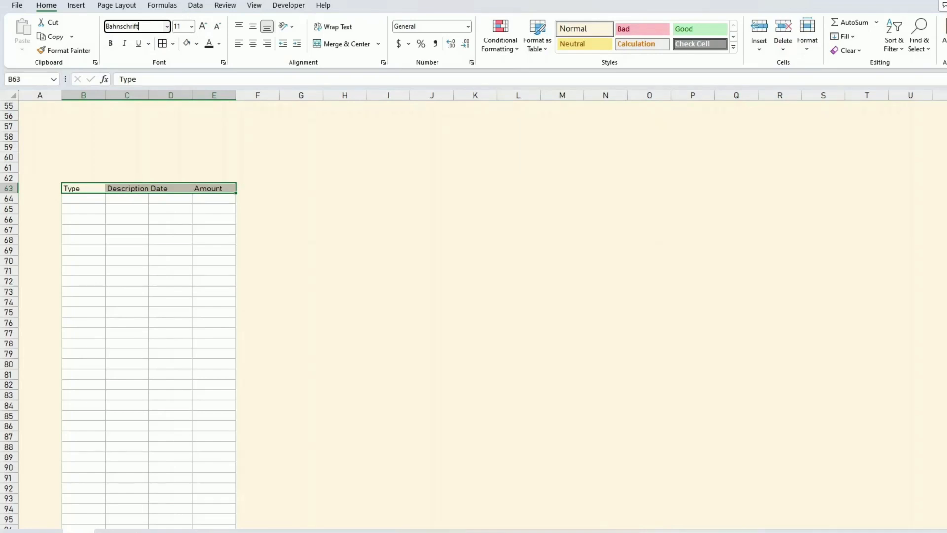
key("Return")
left_click(211, 212)
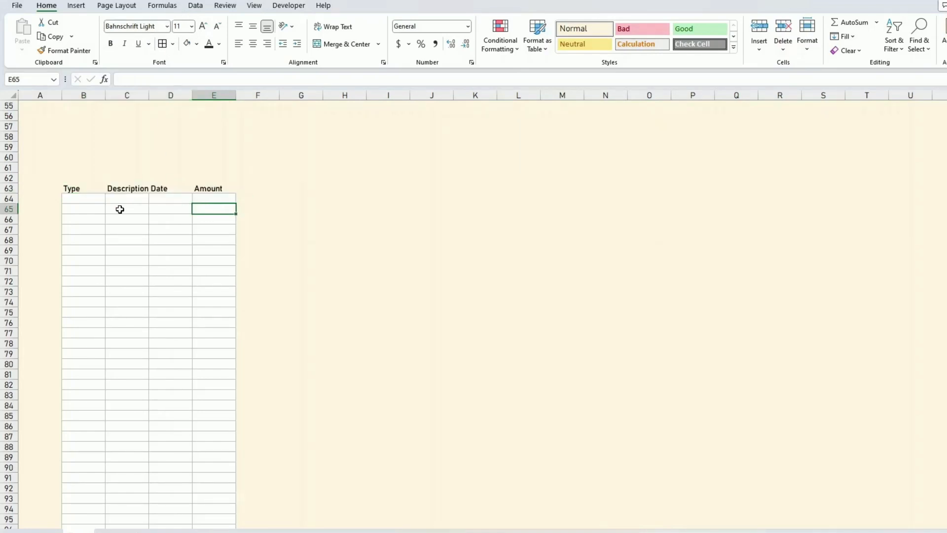
left_click(78, 197)
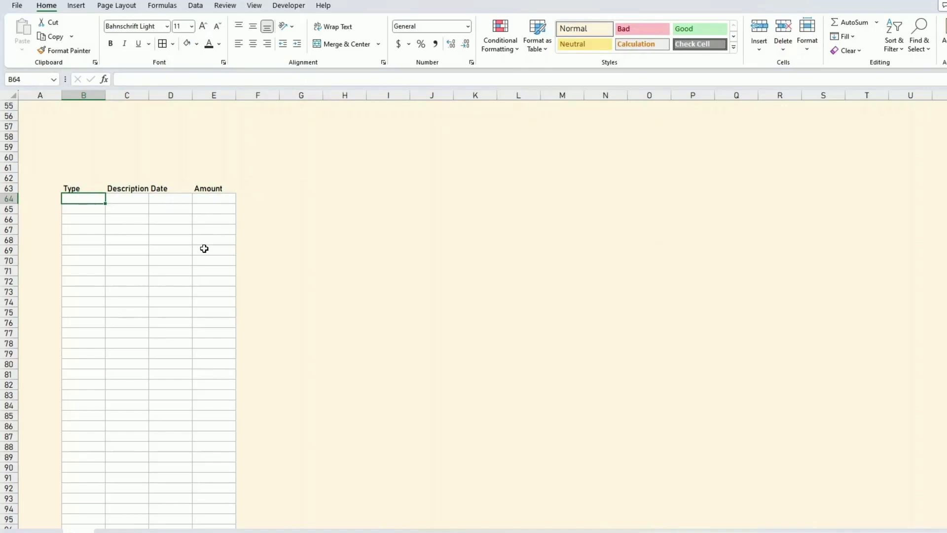
On the Settings sheet, enter Positive value in cell D8 and Income in cell D9.
left_click(117, 531)
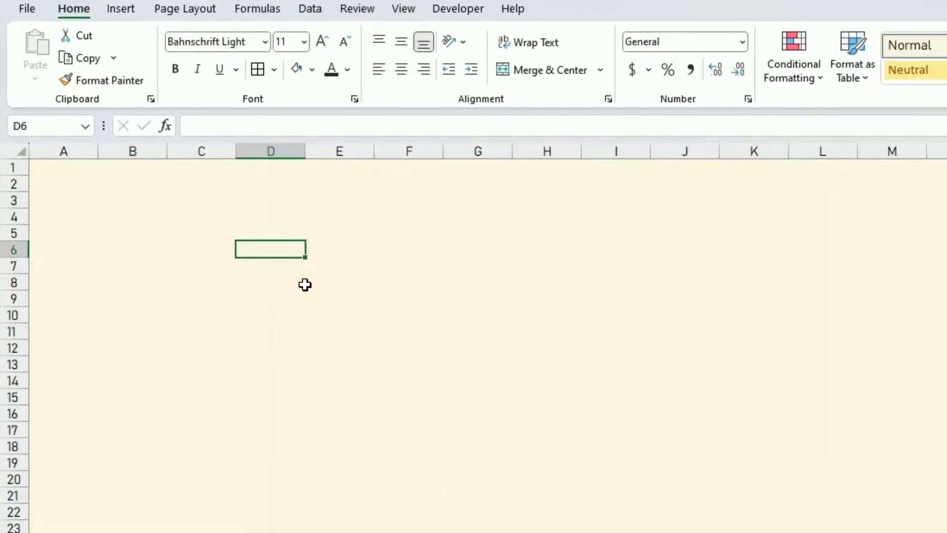
left_click(310, 282)
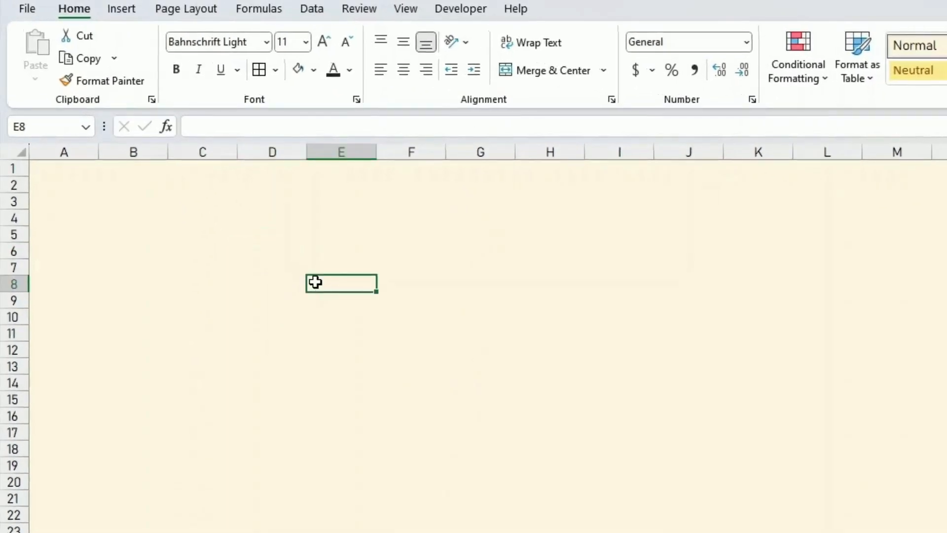
left_click(302, 281)
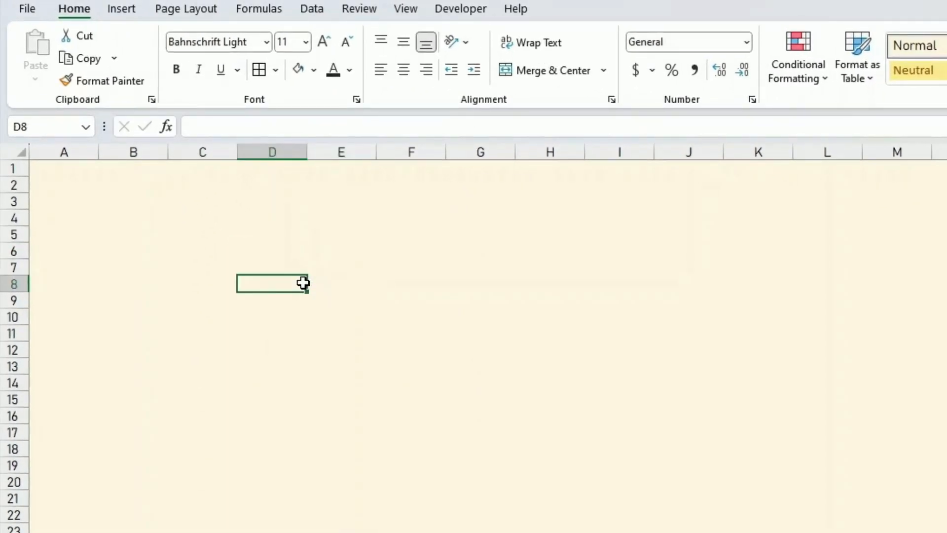
type("Positi")
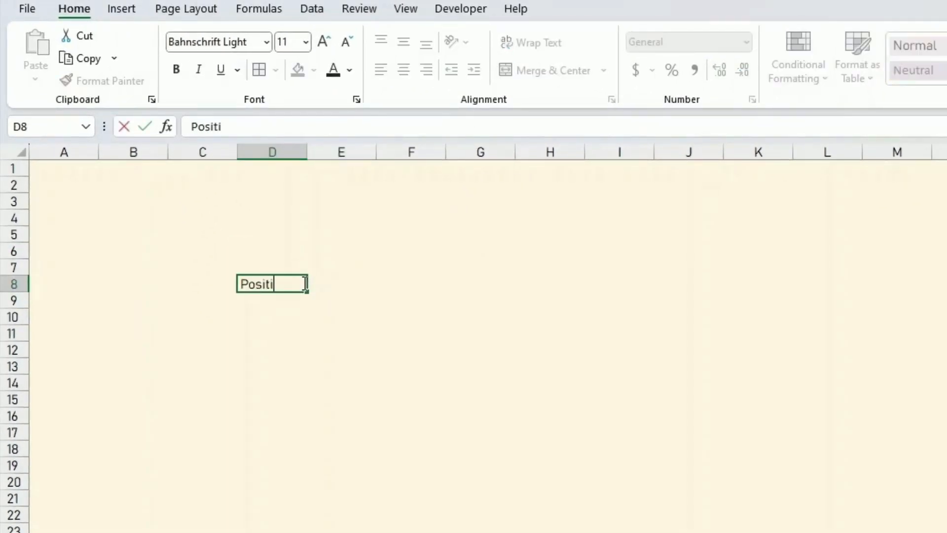
type("vie")
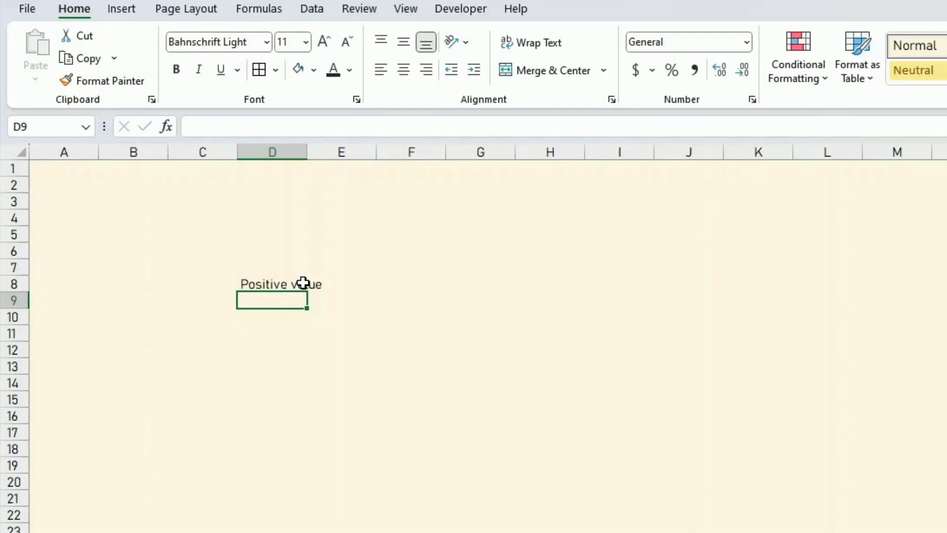
type("Inc")
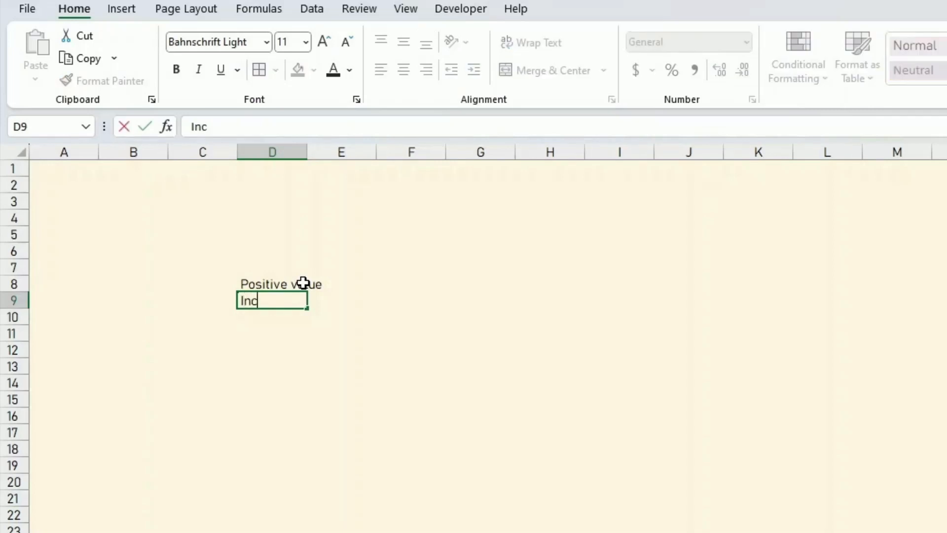
type("ome")
key("Return")
key("Up")
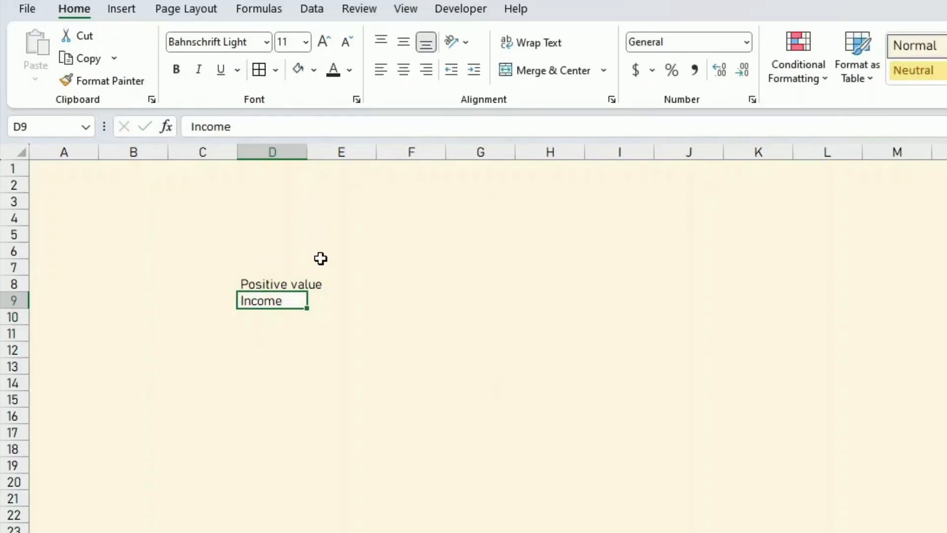
Widen column E to nearly three times its width and fill cell E9 with white.
left_click(320, 304)
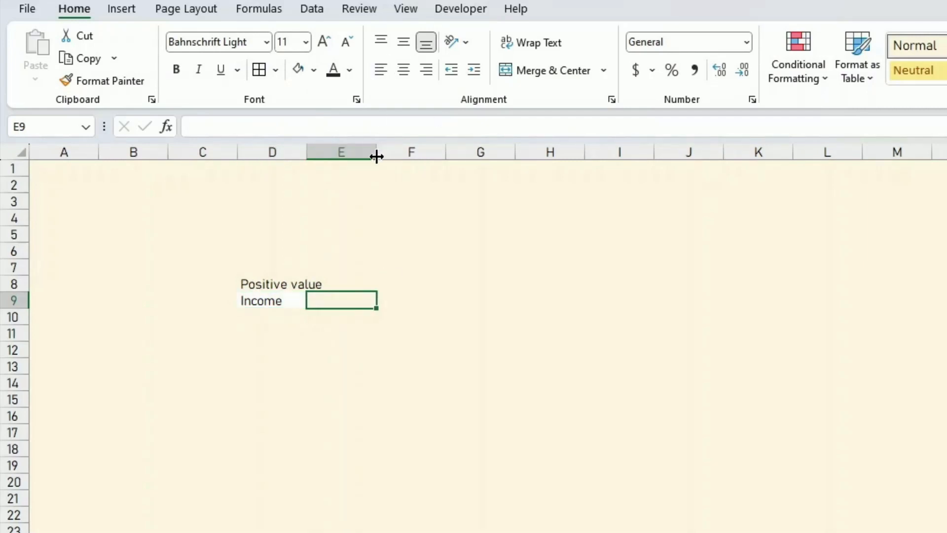
left_click_drag(376, 153, 494, 152)
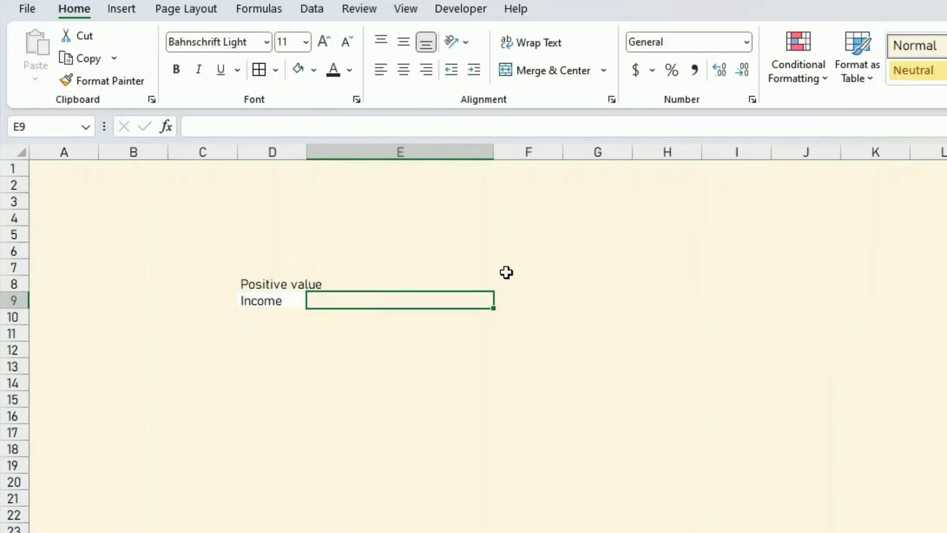
left_click(294, 73)
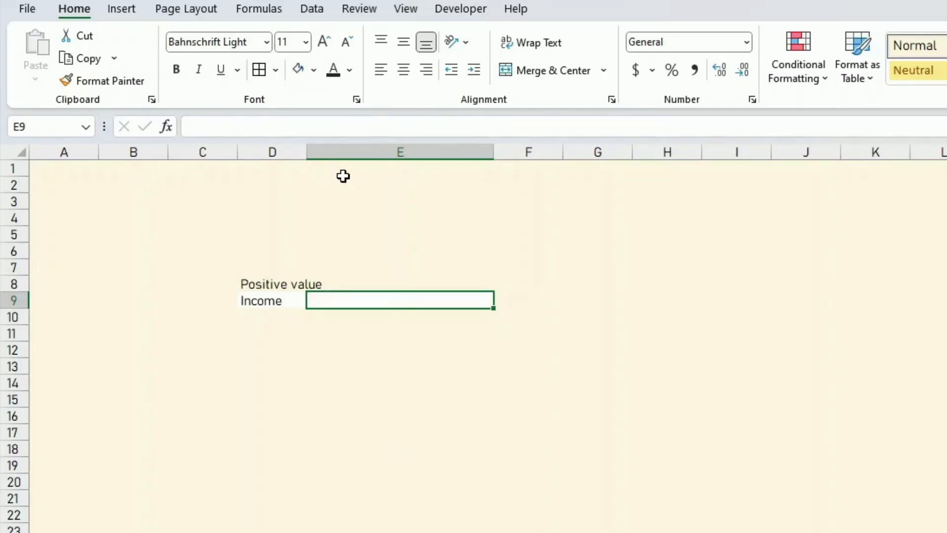
Enter 2000 in cell E9 beside Income and the heading Expectation above it in E8.
type("2000")
key("Return")
key("Up")
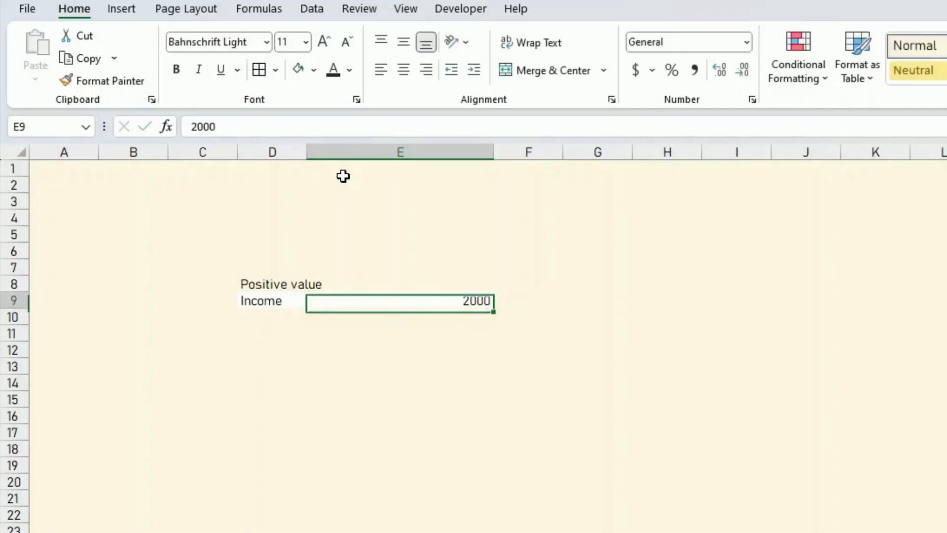
key("Left")
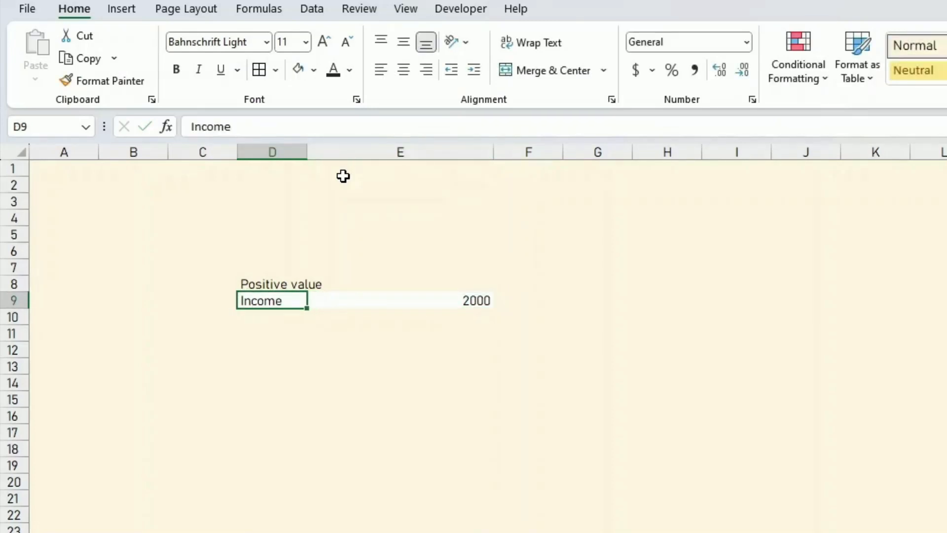
key("Up")
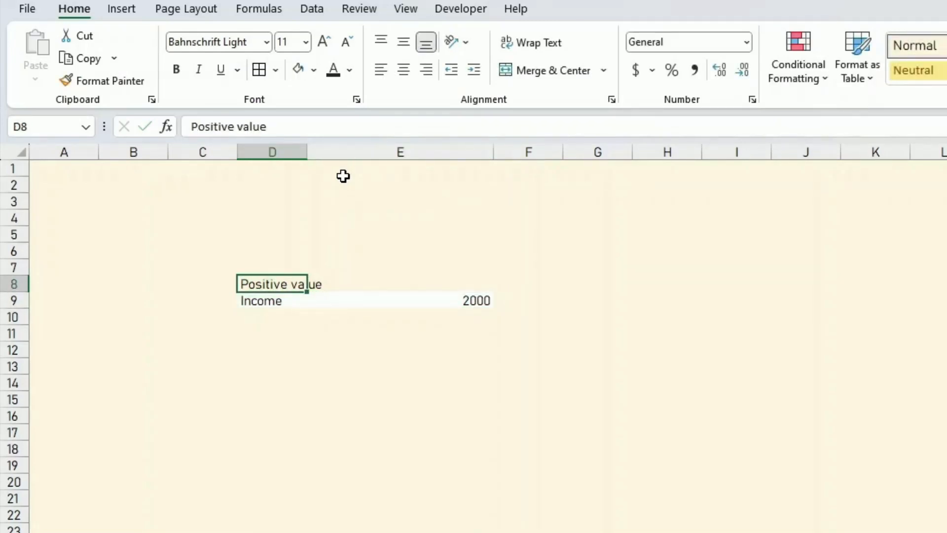
key("Right")
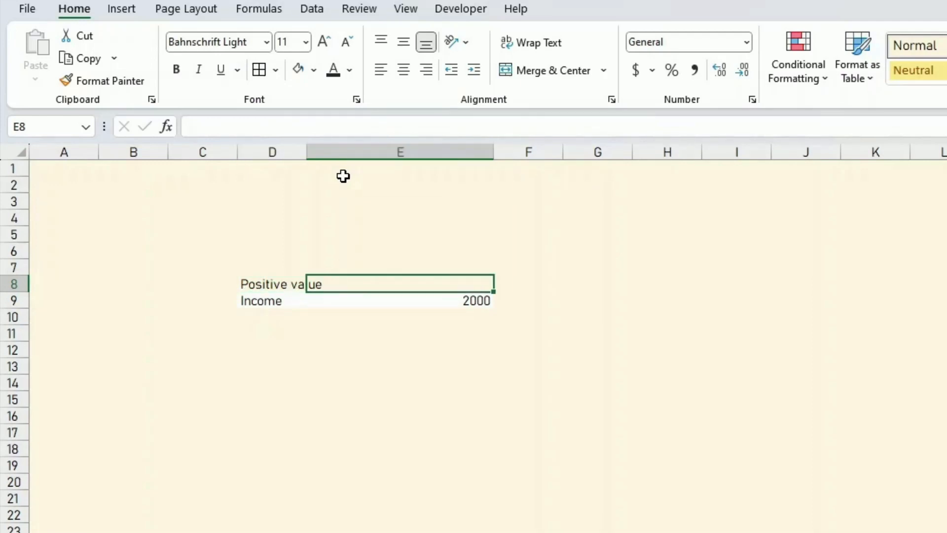
type("Expec")
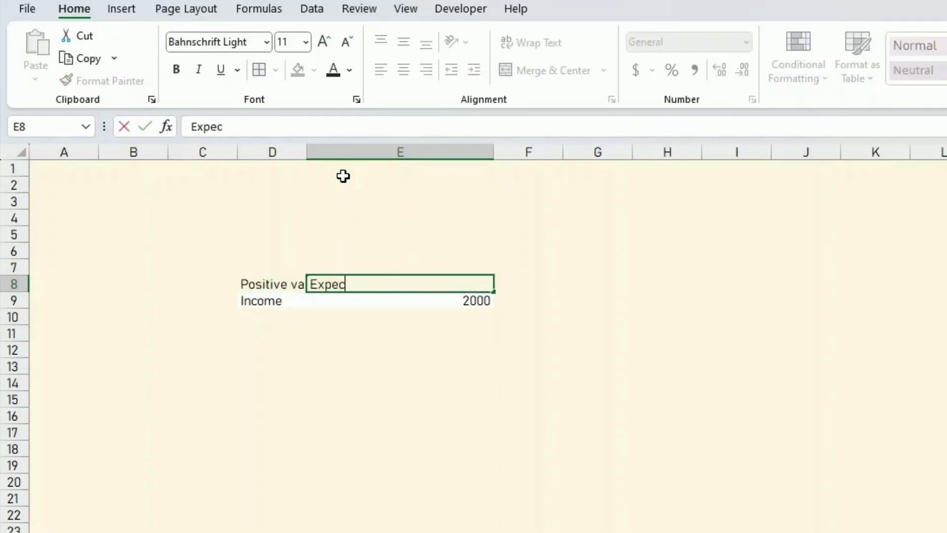
type("tation")
key("Return")
key("Up")
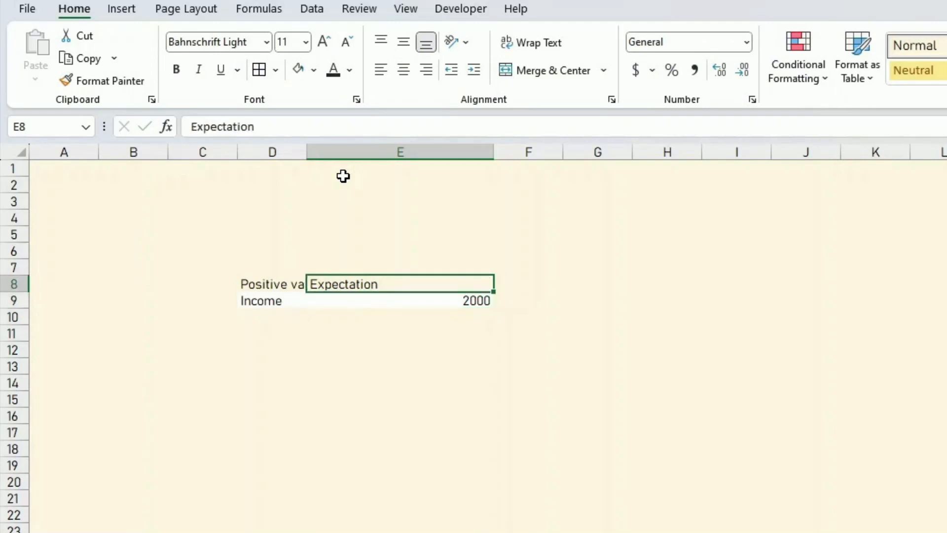
Enter the heading Expenses type in cell D11 and Warning in cell E11.
key("Down")
key("Down")
key("Down")
key("Left")
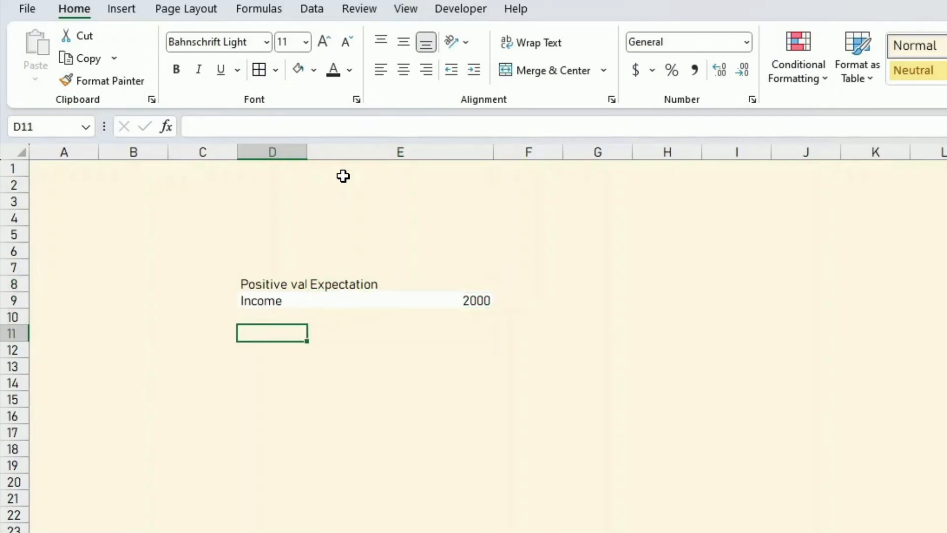
type("Expe")
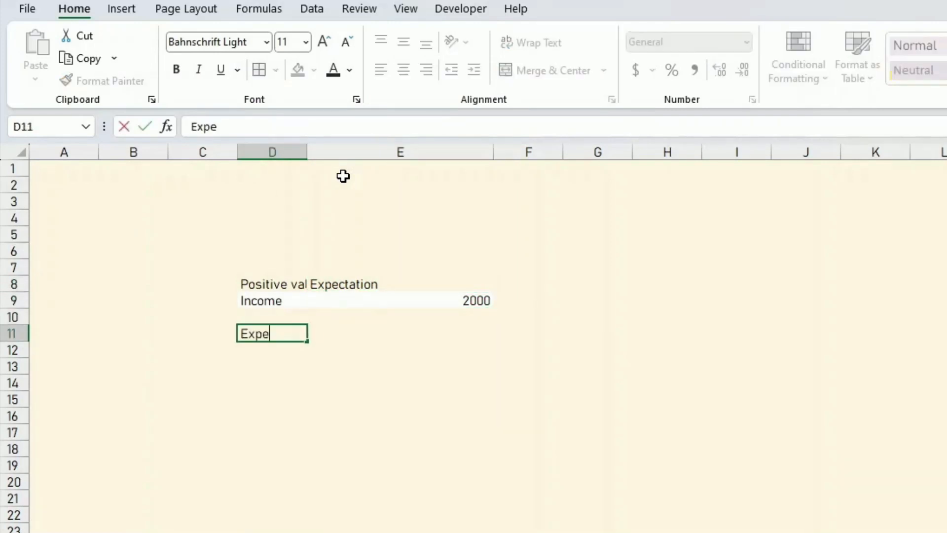
type("nses type")
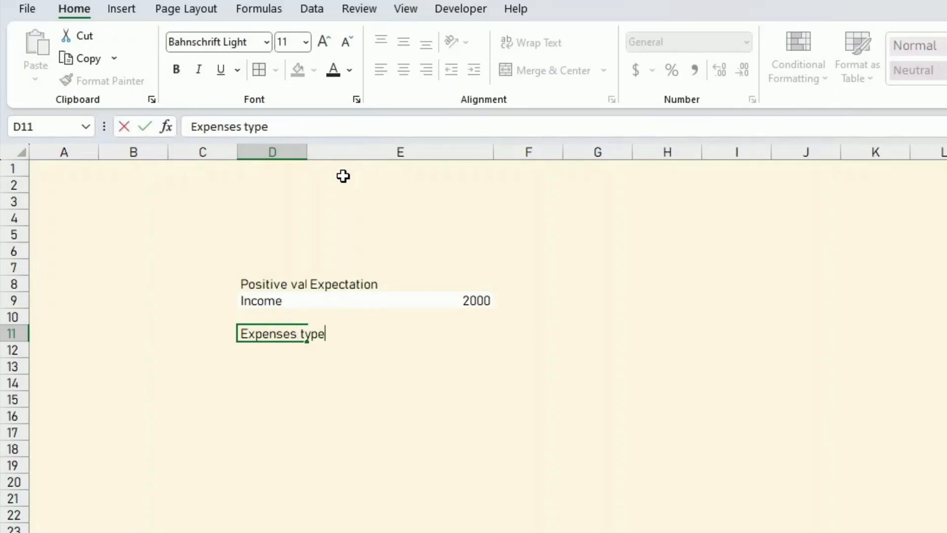
key("Return")
key("Up")
key("Right")
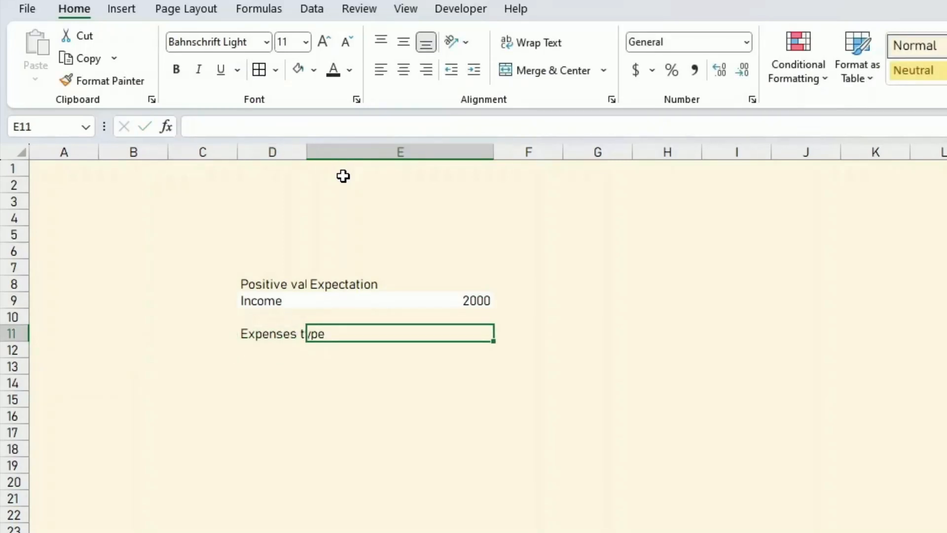
type("Warning")
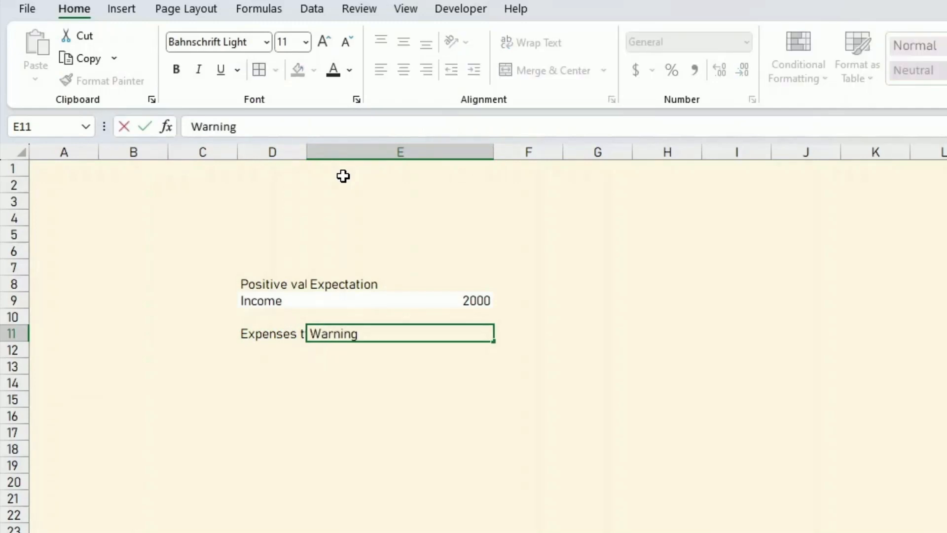
key("Return")
key("Up")
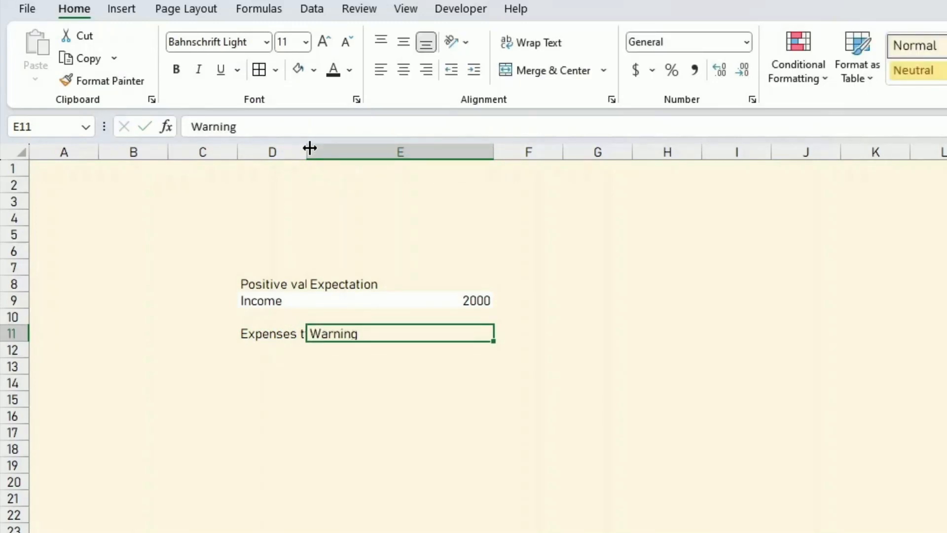
Widen column D to a bit more than twice its width and fill cells D12:E15 with white.
left_click_drag(307, 150, 397, 153)
left_click_drag(283, 349, 476, 398)
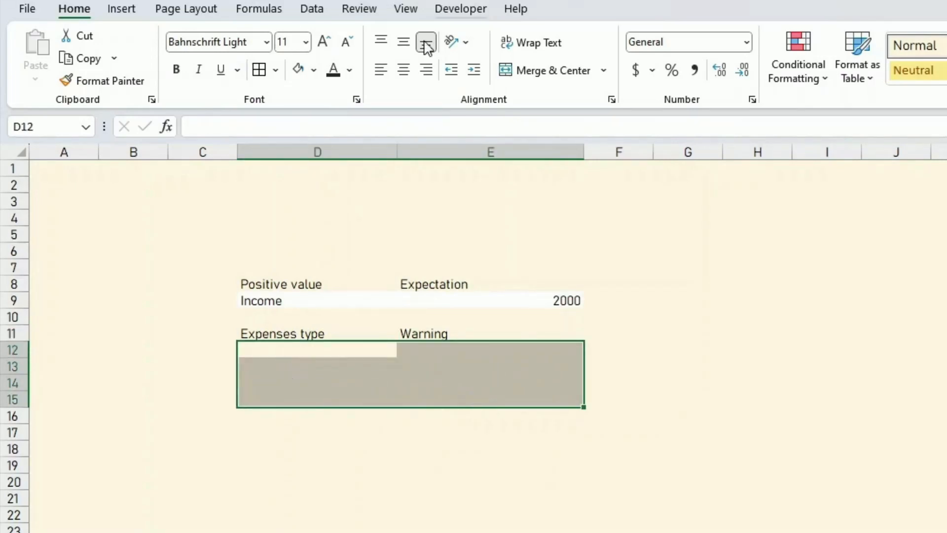
Apply grey outline and inside borders to cells D12:E15.
key("ctrl+1")
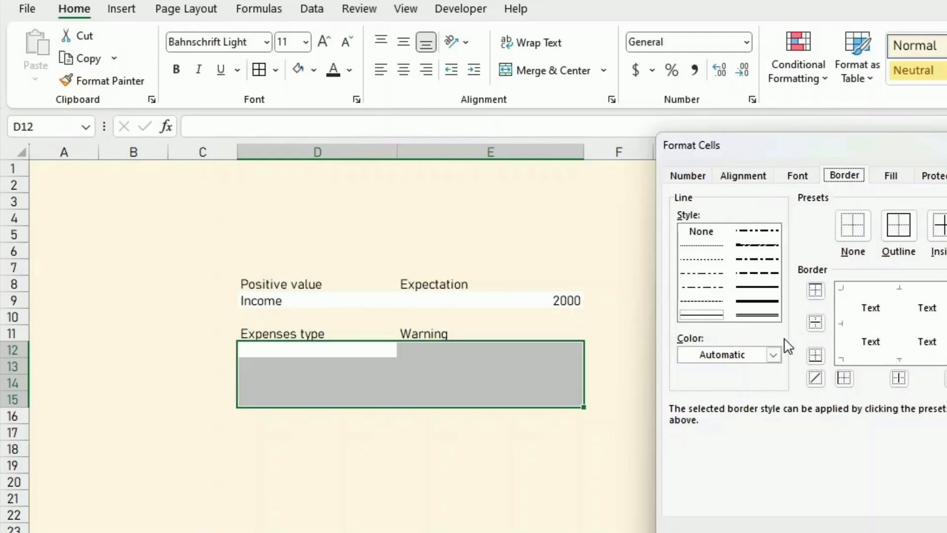
left_click(898, 225)
left_click(938, 225)
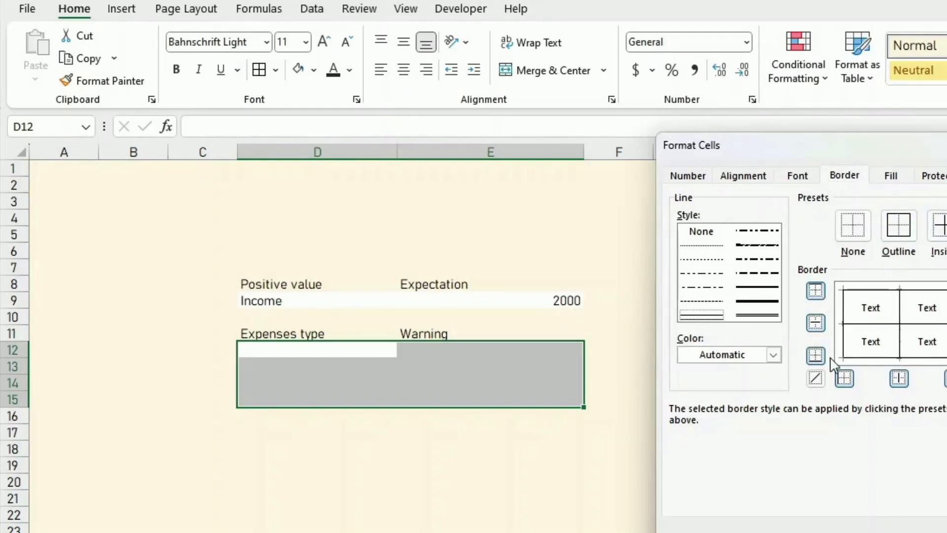
left_click(772, 354)
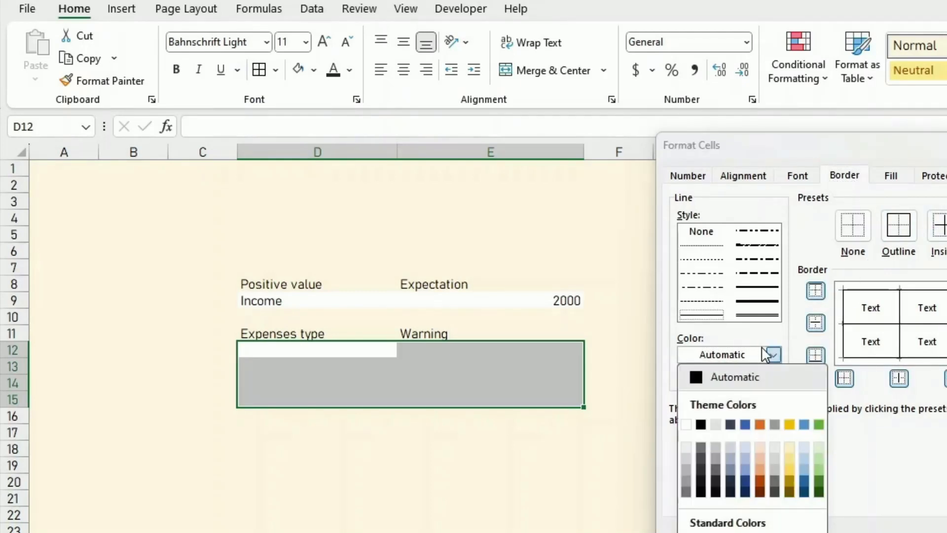
left_click(686, 468)
left_click(898, 224)
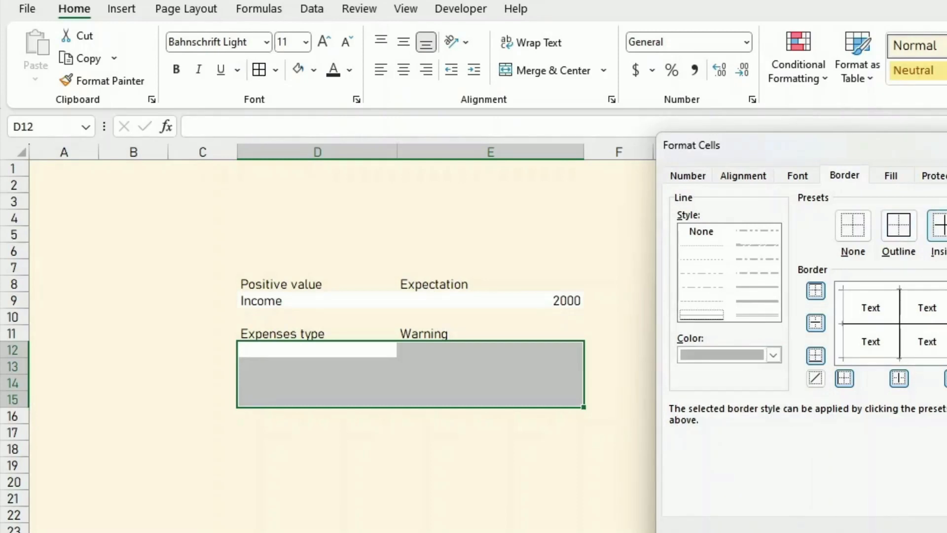
left_click(938, 224)
left_click(946, 531)
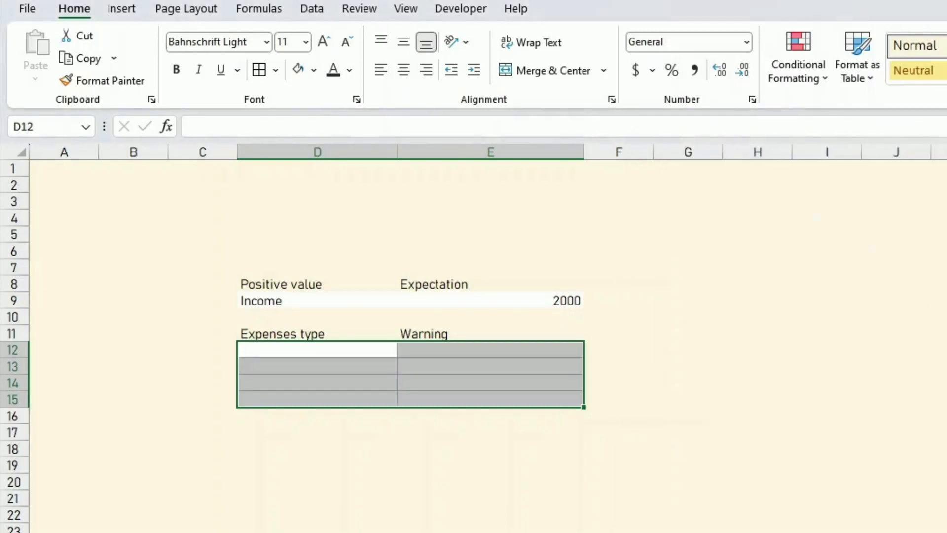
left_click(945, 530)
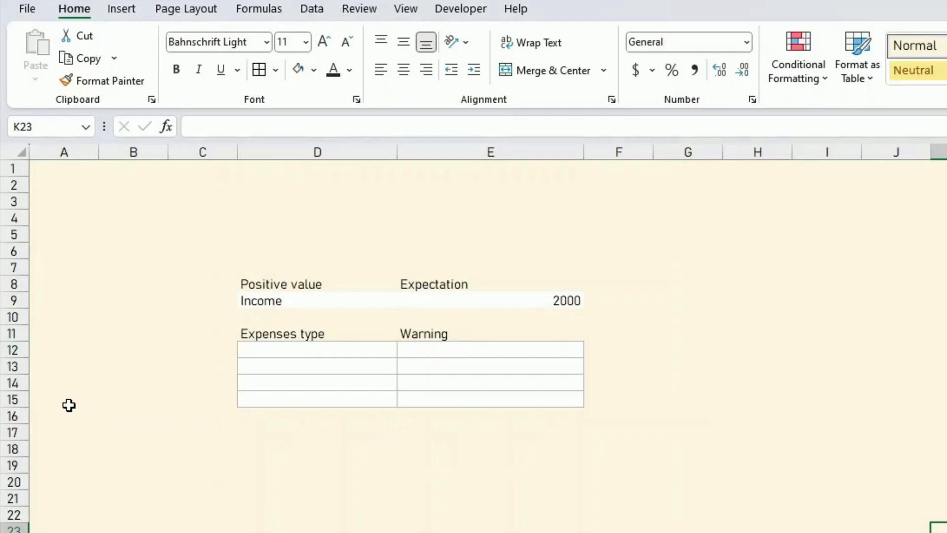
Delete row 15, leaving three bordered rows under Expenses type.
left_click(16, 396)
right_click(16, 396)
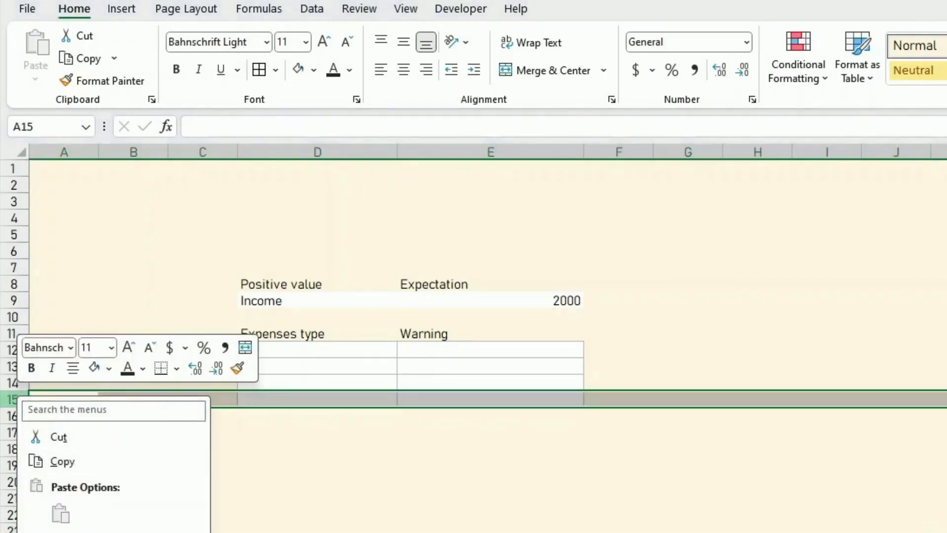
left_click(69, 531)
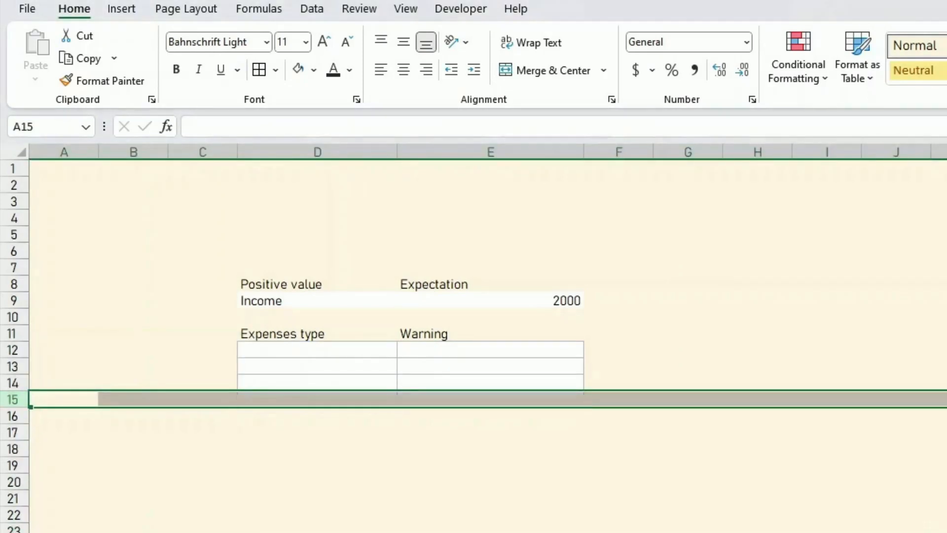
Enter Expenses, Bills and Debts in cells D12, D13 and D14.
left_click(259, 352)
type("Expenses")
key("Return")
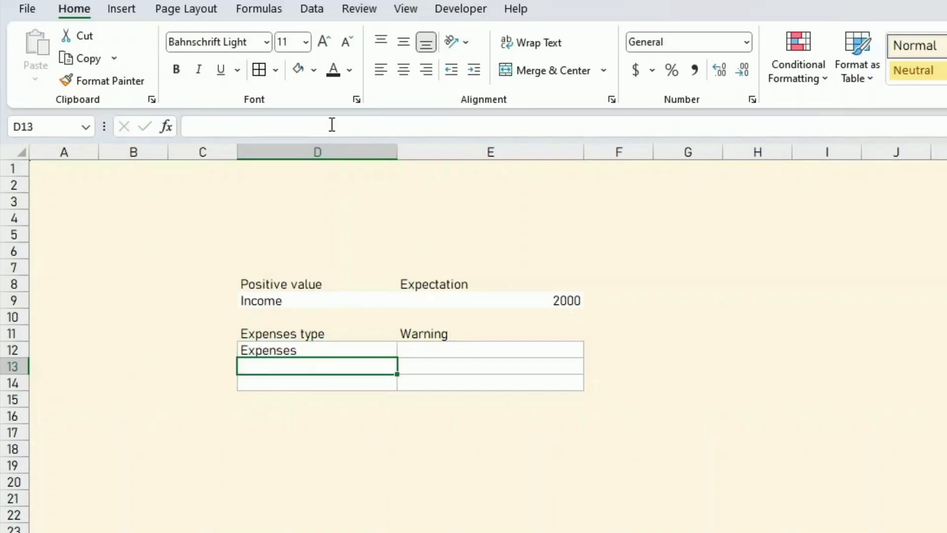
type("Bills")
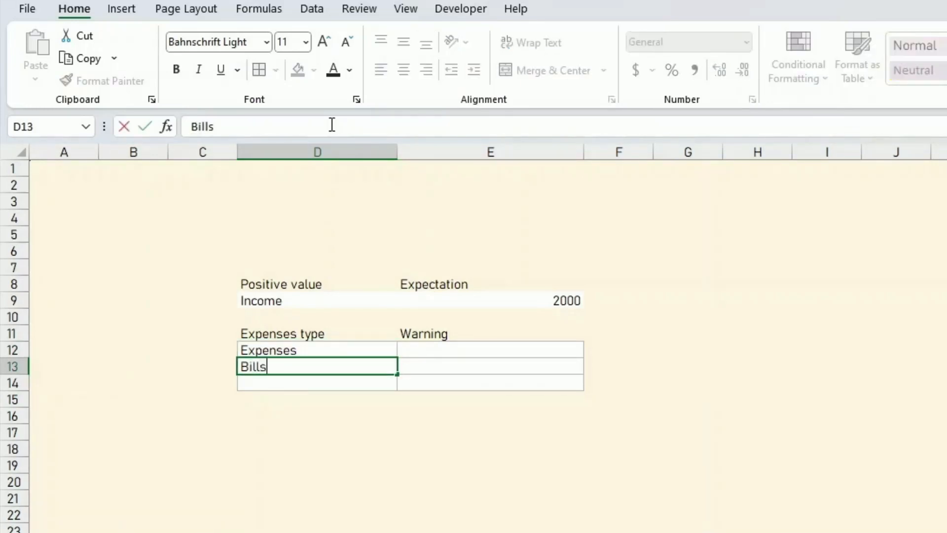
key("Return")
type("De")
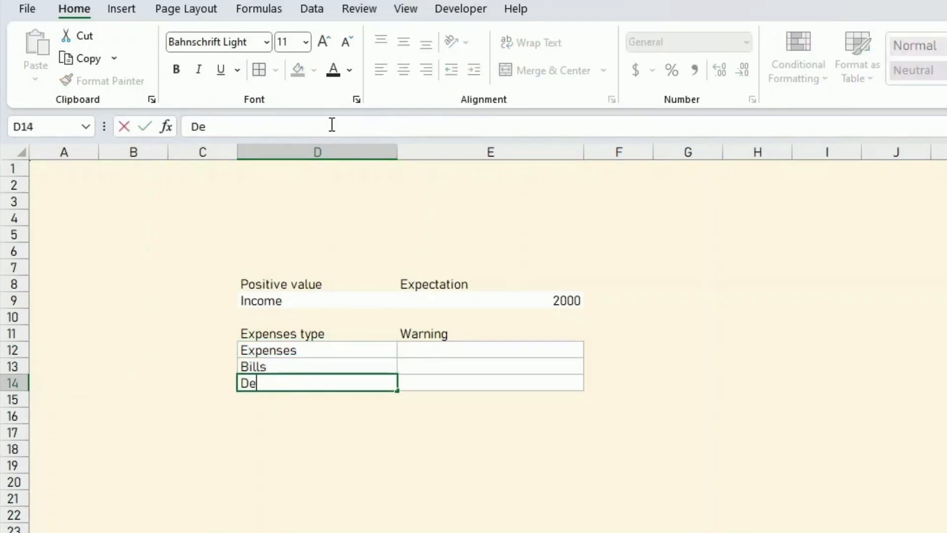
type("bts")
key("Return")
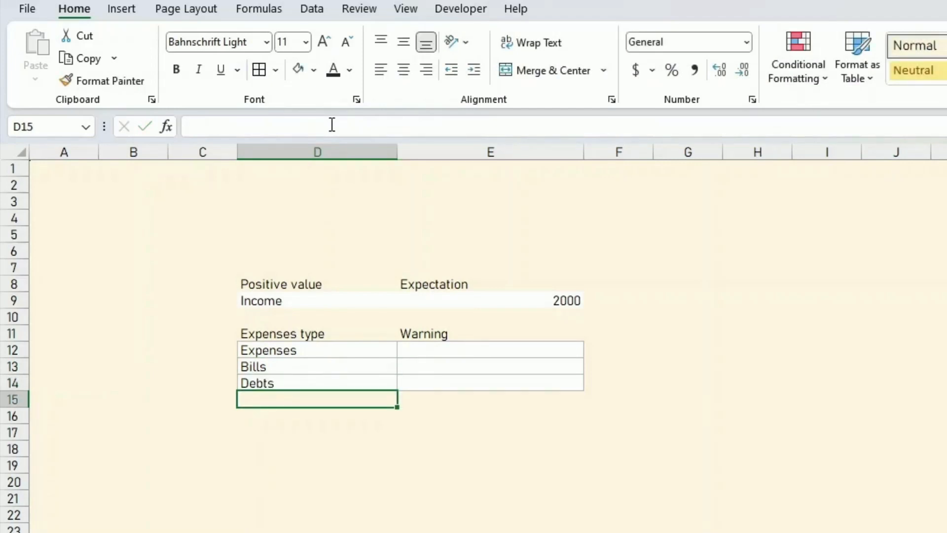
Make rows 9 and 12 to 14 taller and add black borders around cells D9 and E9.
key("Up")
key("Up")
key("Up")
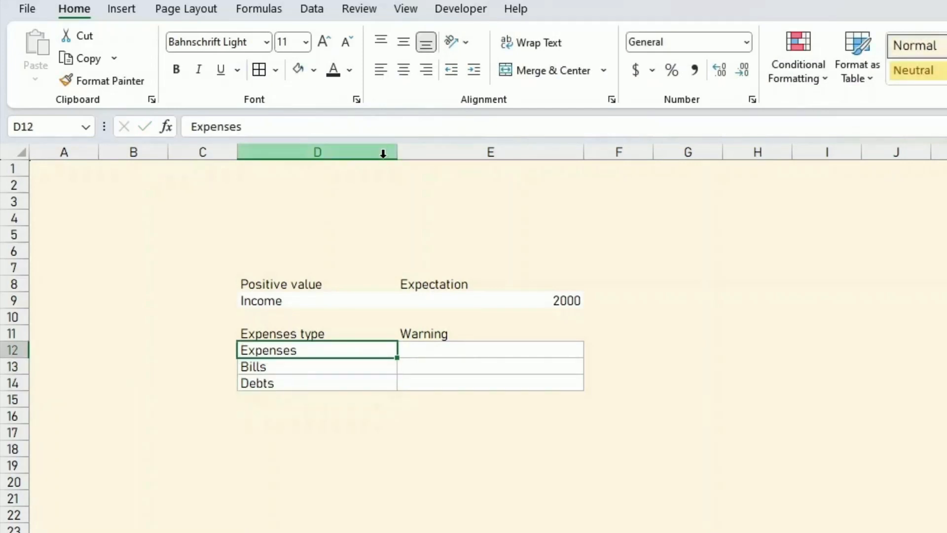
left_click_drag(18, 351, 24, 397)
left_click(24, 392)
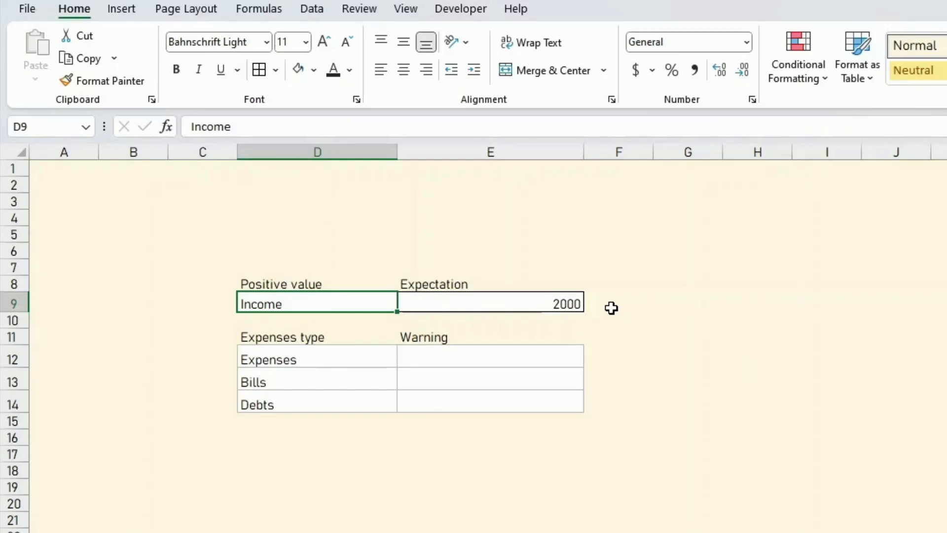
Label the Income row with the text Money in in cell F9.
left_click(615, 301)
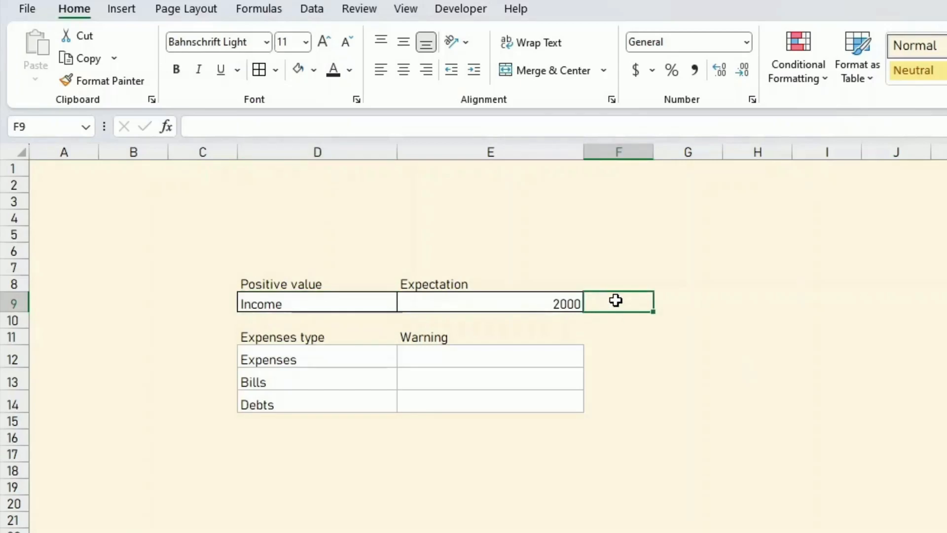
type("Money in")
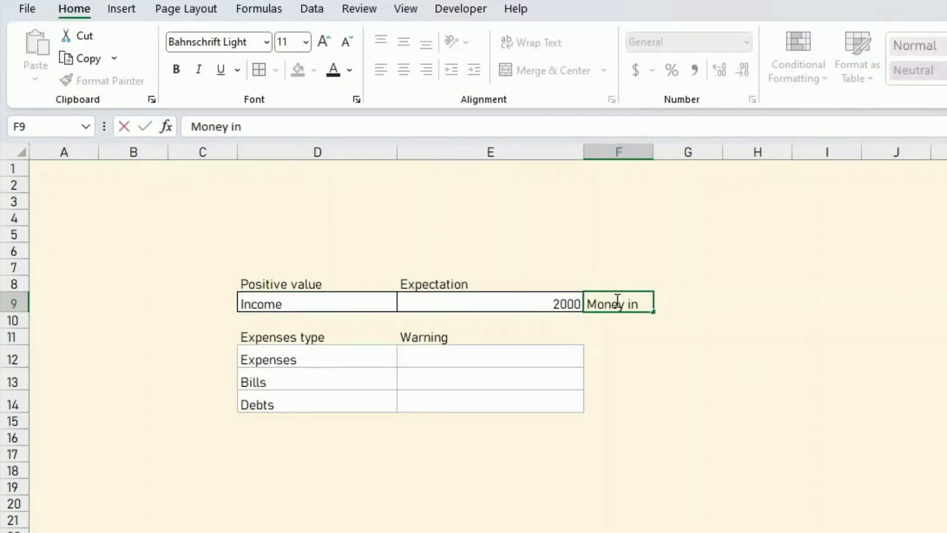
key("Return")
Enter Money out in cell F12 and fill it down to F14 beside the expense types.
key("Down")
key("Down")
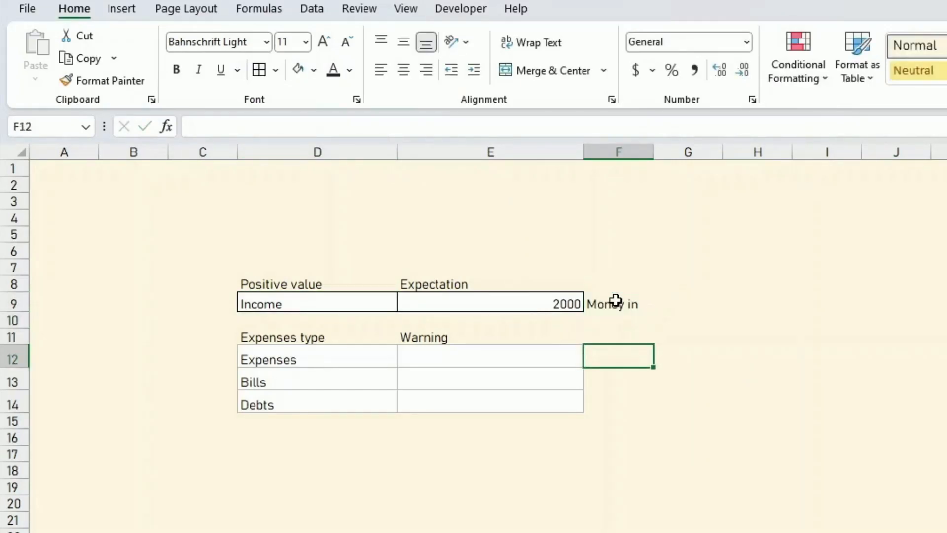
type("Money out")
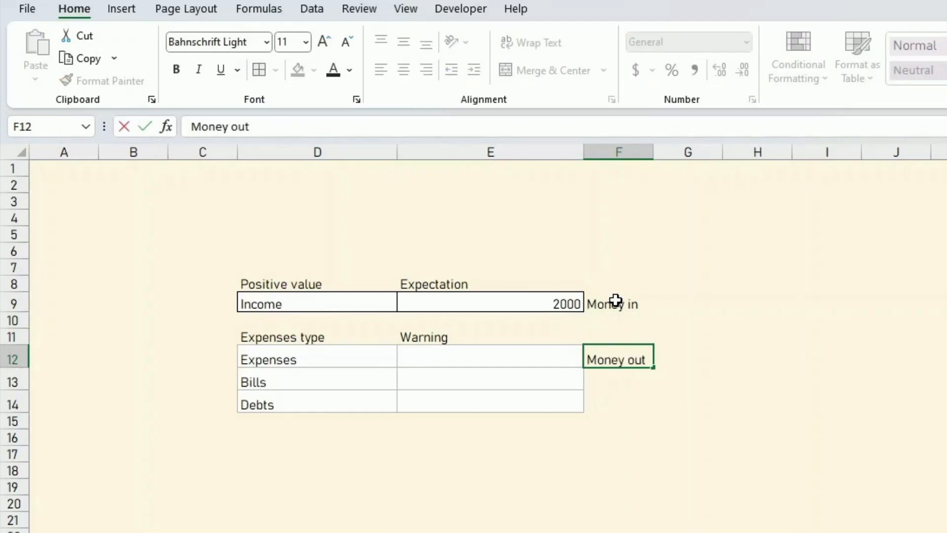
key("Return")
left_click(635, 356)
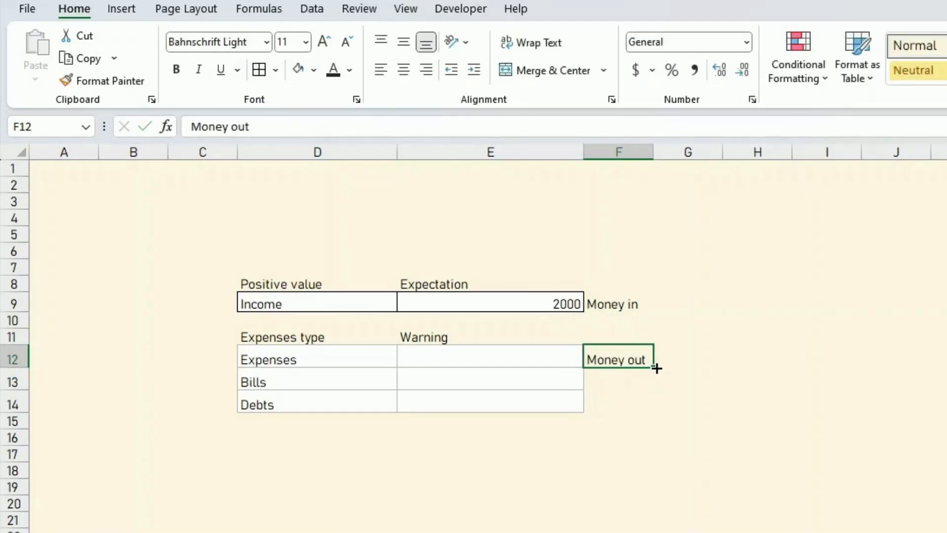
left_click_drag(656, 368, 656, 406)
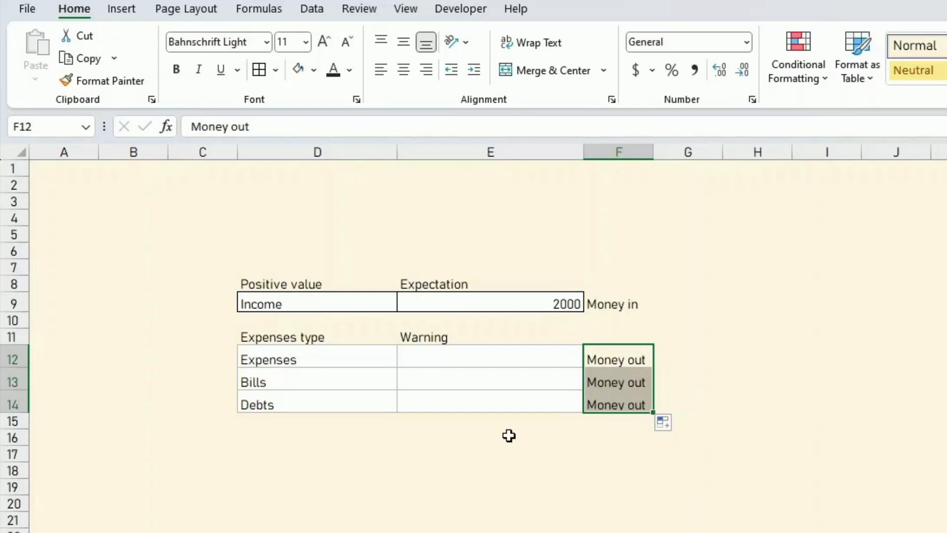
Enter the warning amounts 2000 for Expenses, 2000 for Bills and 1000 for Debts in E12:E14.
left_click(459, 355)
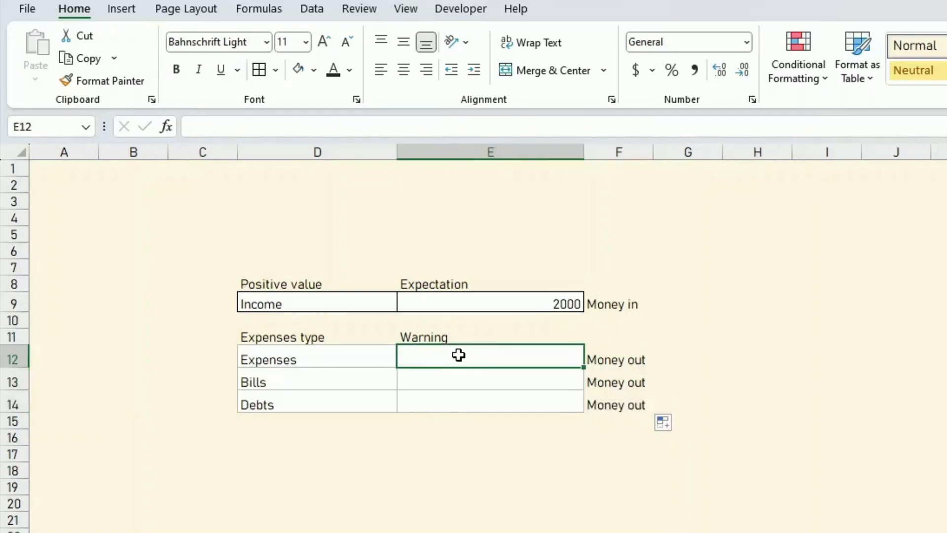
type("2000")
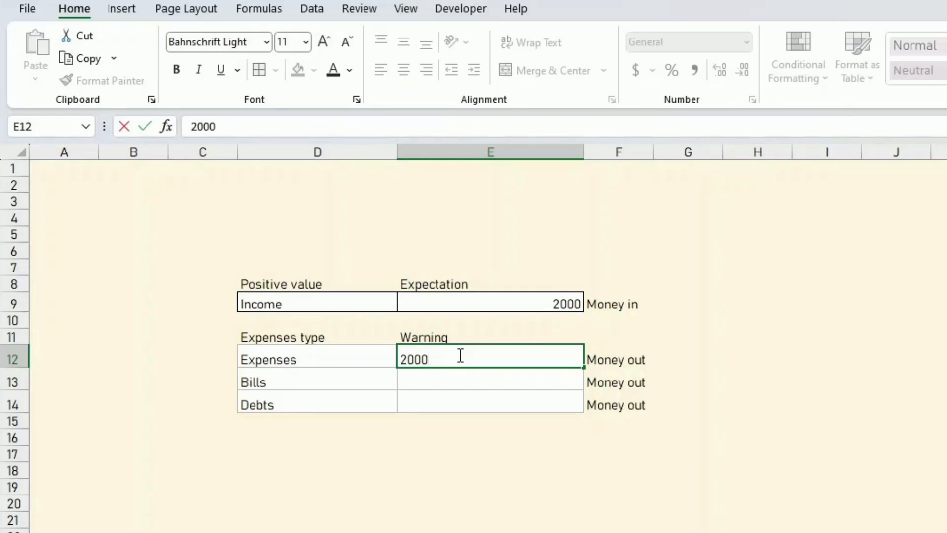
key("Return")
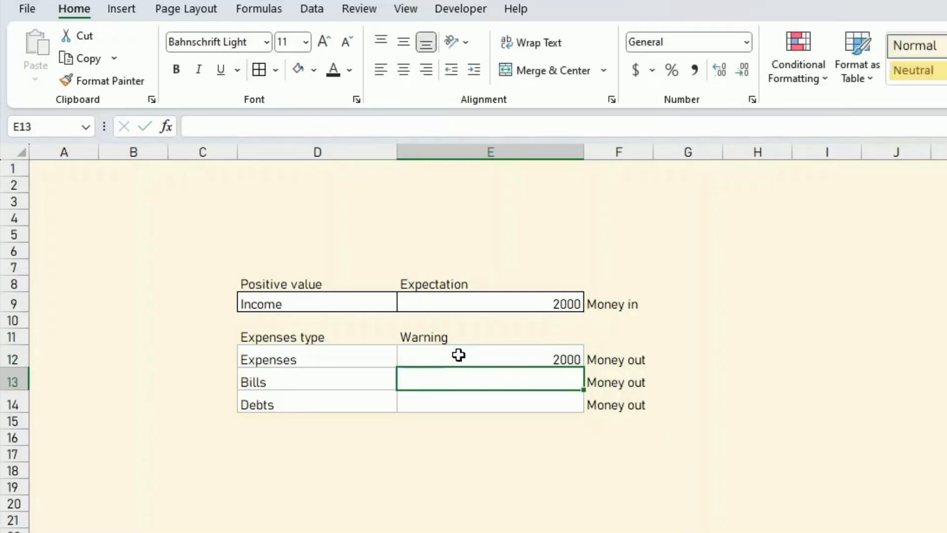
type("2000")
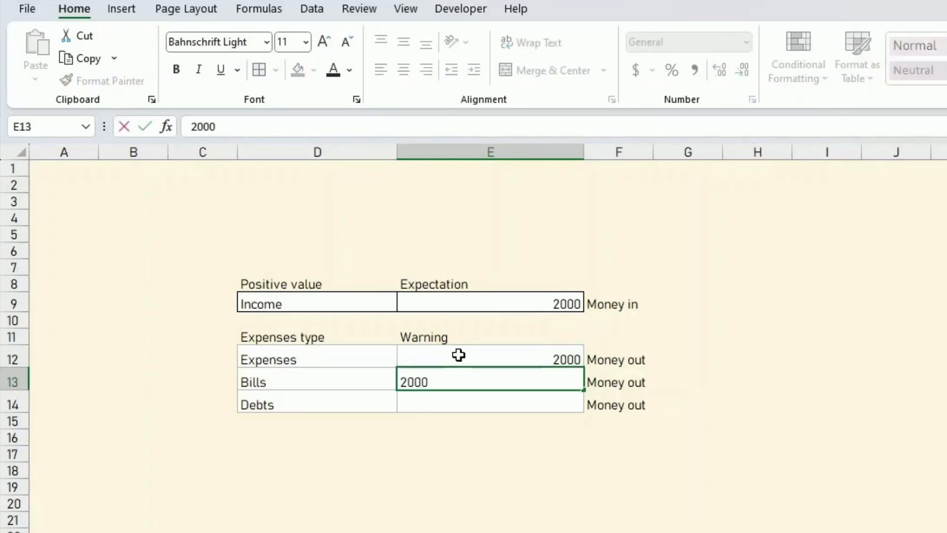
key("Return")
type("1000")
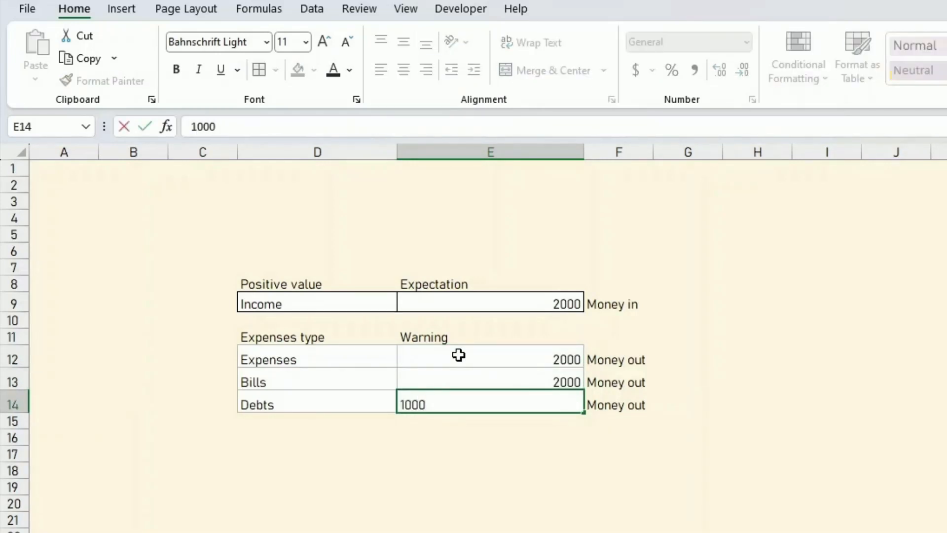
key("Return")
Copy the Expectation heading, its amount and the Money in label from rows 8 and 9 into E4:F5.
key("Up")
key("Up")
key("Up")
key("Up")
key("Up")
key("Up")
key("Up")
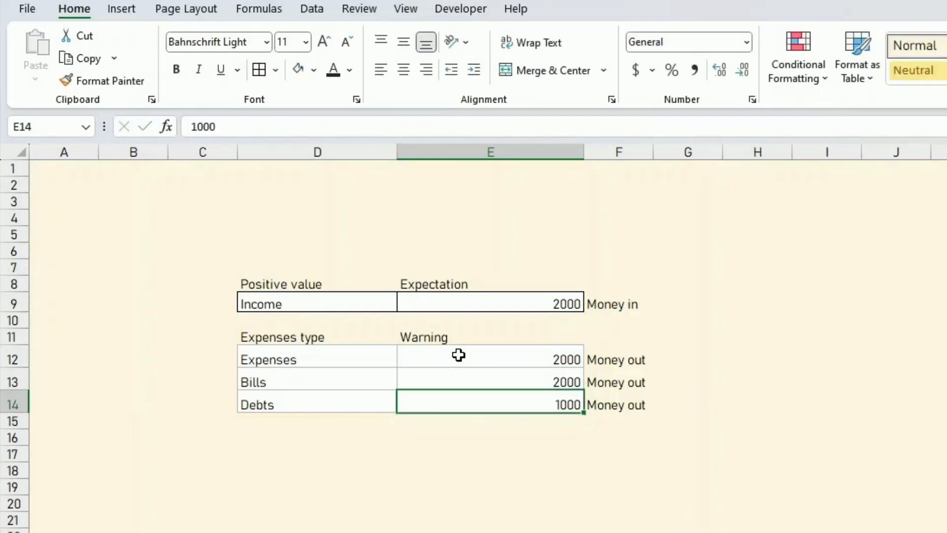
key("Left")
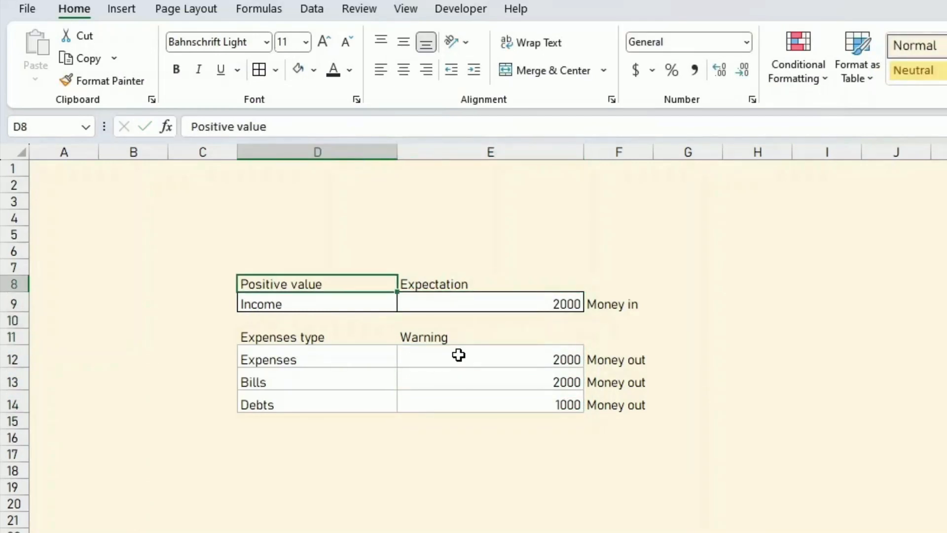
key("shift+Right")
key("shift+Right")
key("shift+Down")
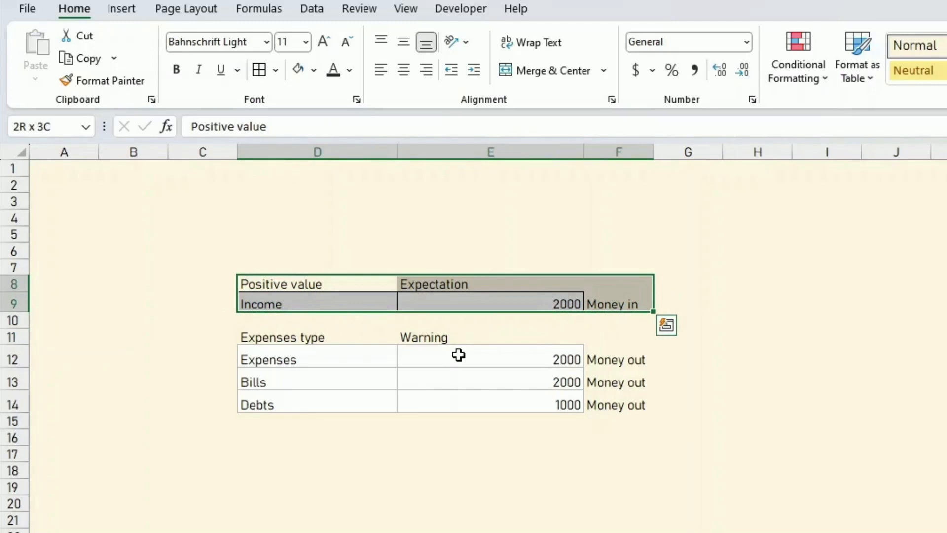
key("ctrl+c")
key("Up")
key("Up")
key("Up")
key("Up")
key("ctrl+v")
key("Down")
key("Up")
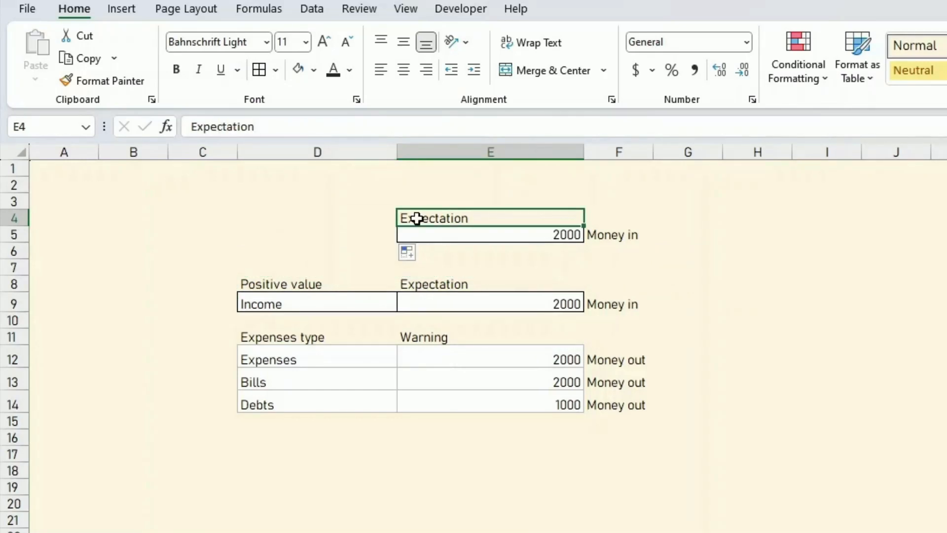
Change the E4 heading to Overall Spend threshold, set E5 to 4000 and clear the Money in label in F5.
type("Overall")
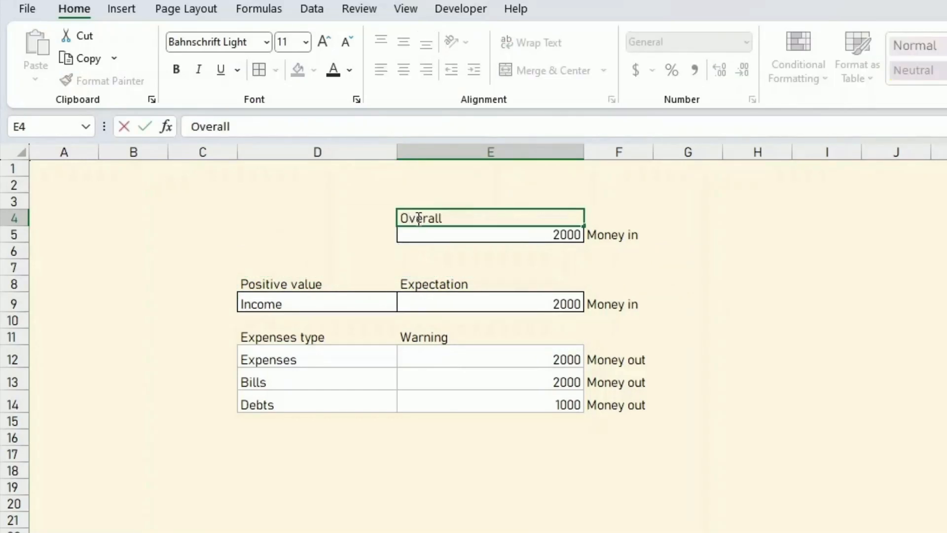
type(" Spend threshold")
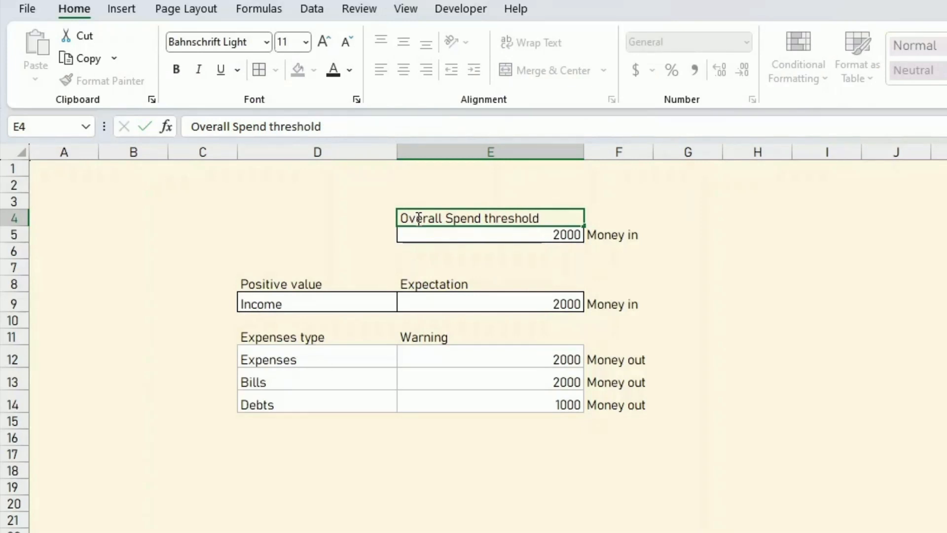
key("Return")
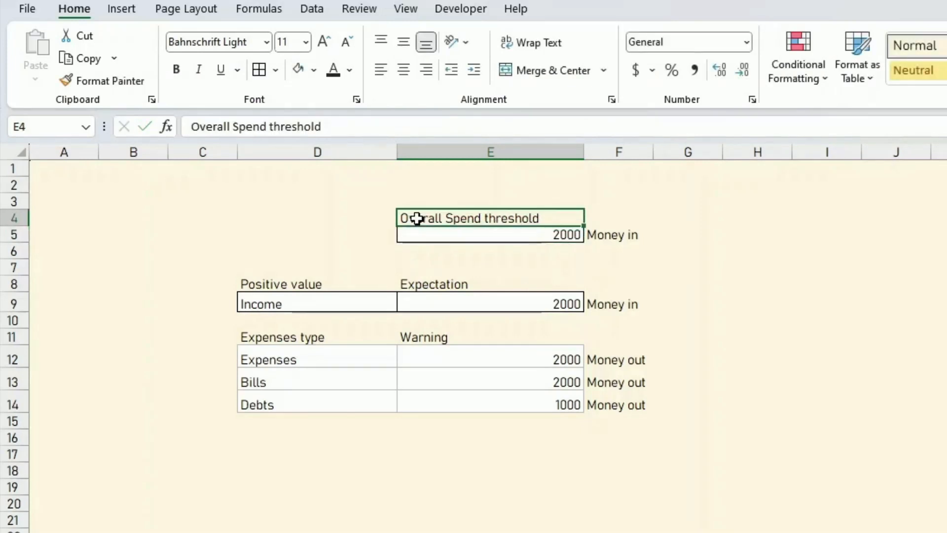
type("4000")
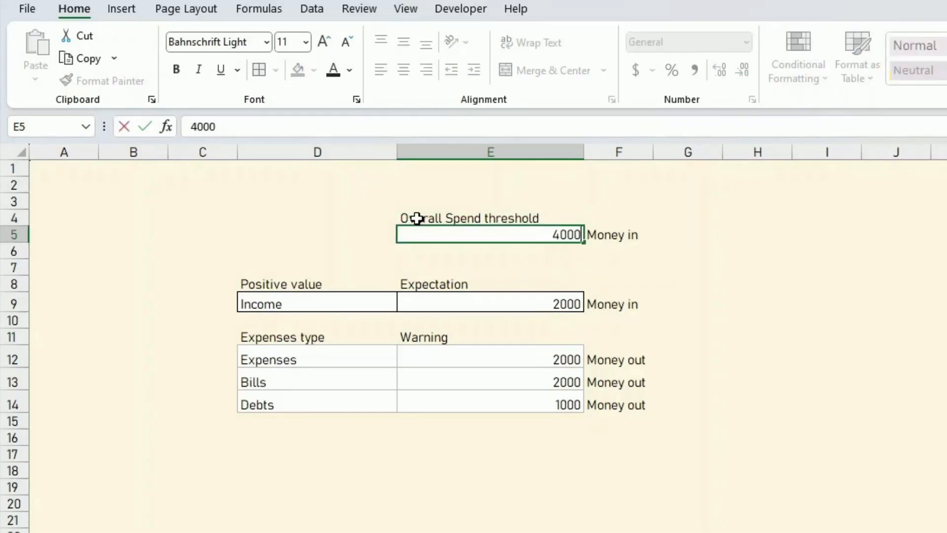
key("Tab")
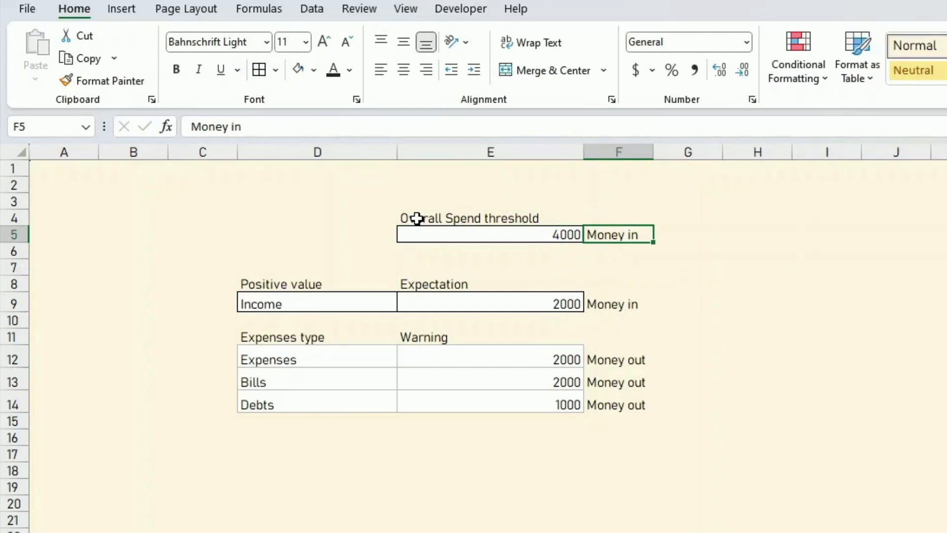
key("Delete")
Make the Money in label in F9 dark green and bold.
key("Down")
key("Down")
key("Down")
key("Down")
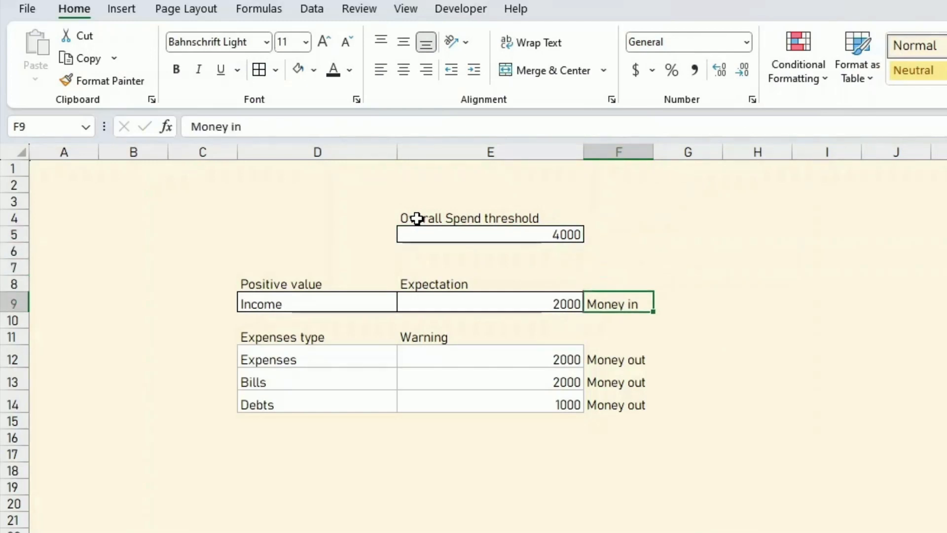
left_click(350, 70)
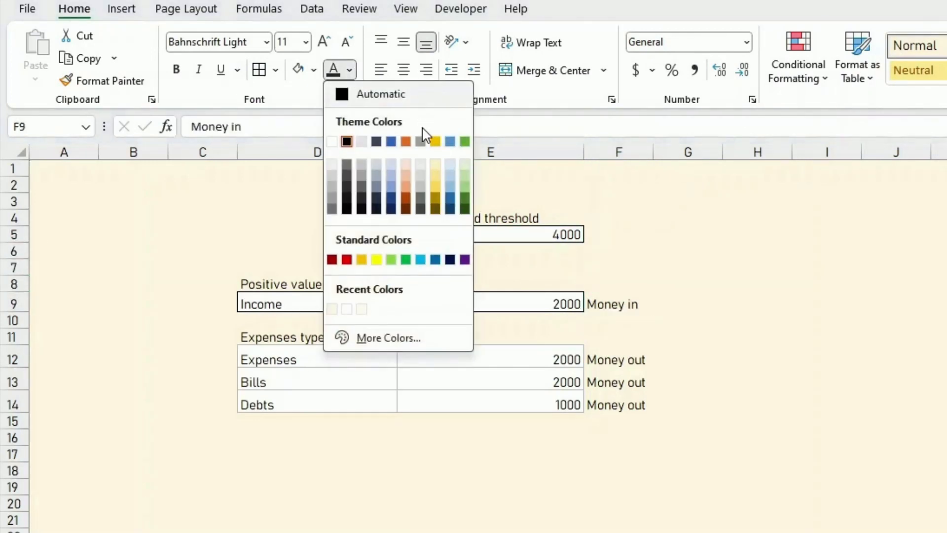
left_click(468, 198)
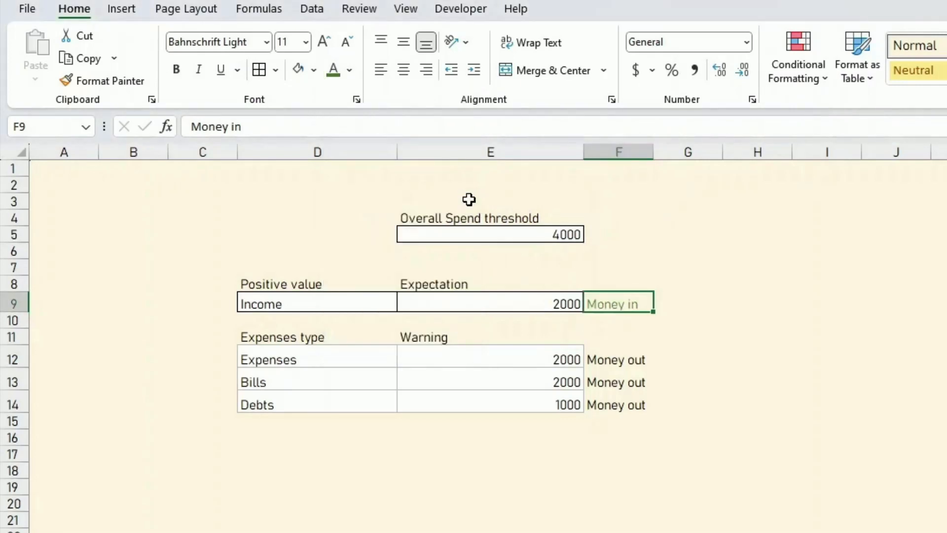
key("ctrl+b")
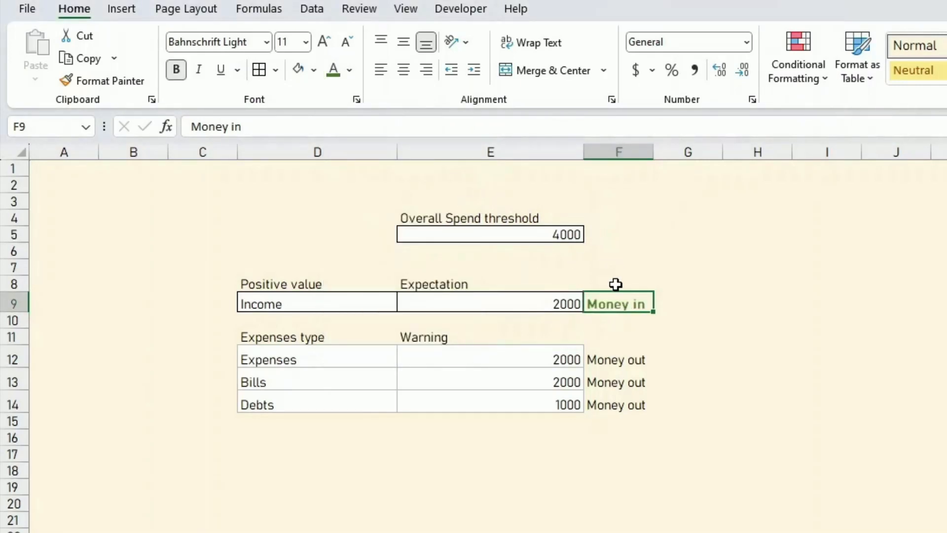
Change the font of the headings in rows 4, 8 and 11 and the Money out labels to Bahnschrift.
left_click_drag(339, 304, 432, 305)
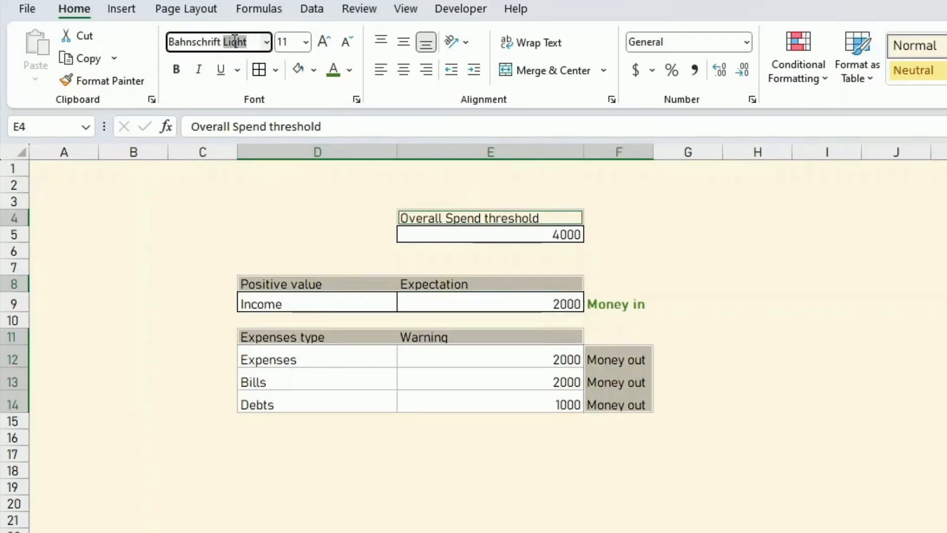
key("BackSpace")
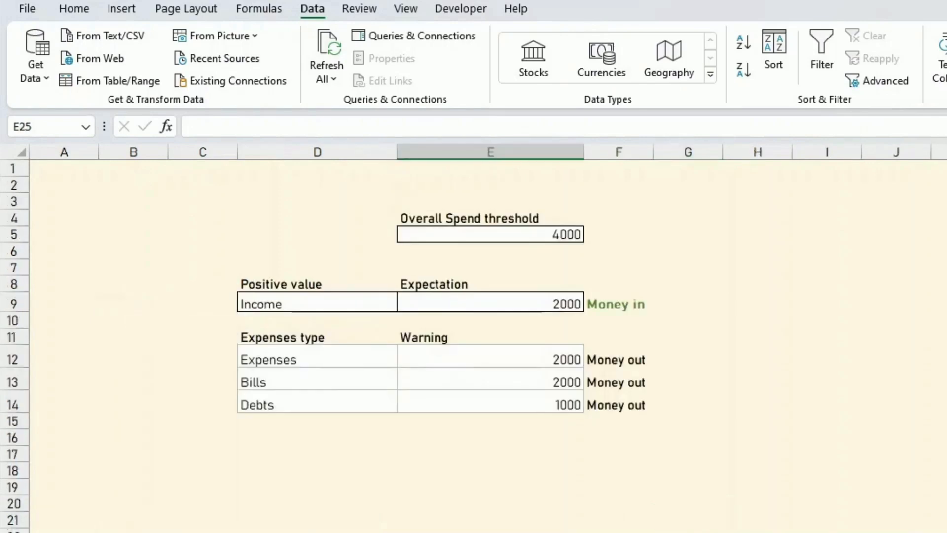
Add the income type below Debts by entering the formula =D9 in cell D15.
left_click_drag(276, 305, 523, 300)
left_click(296, 422)
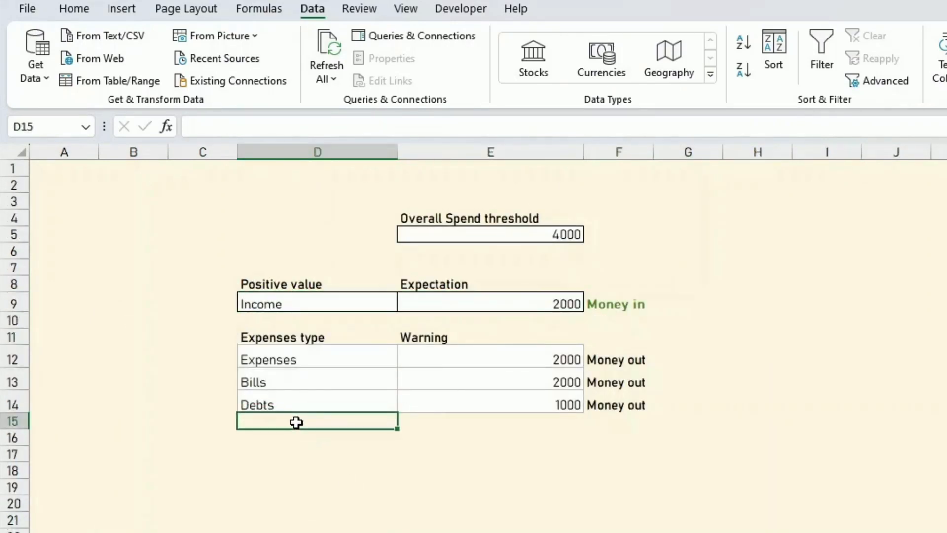
type("=")
key("Up")
key("Up")
key("Up")
key("Up")
key("Up")
key("Up")
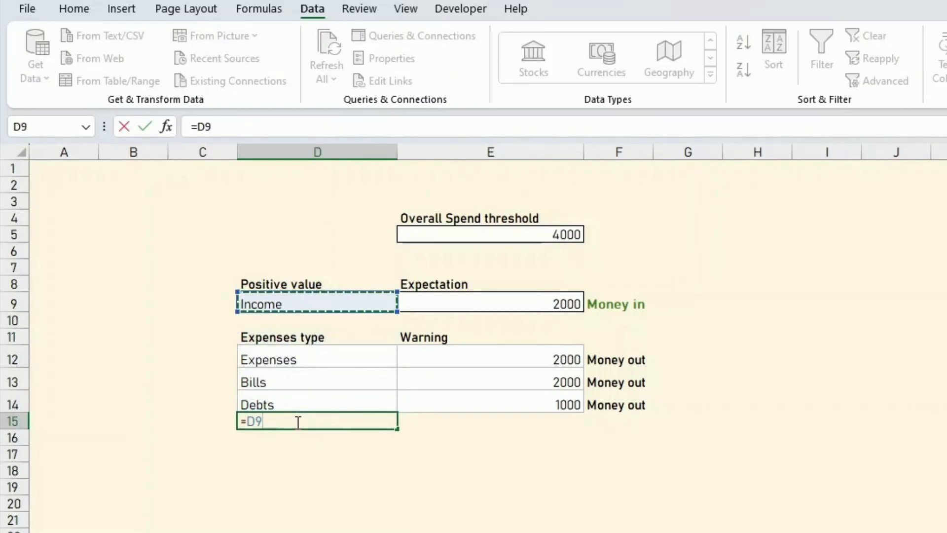
key("Return")
left_click(296, 422)
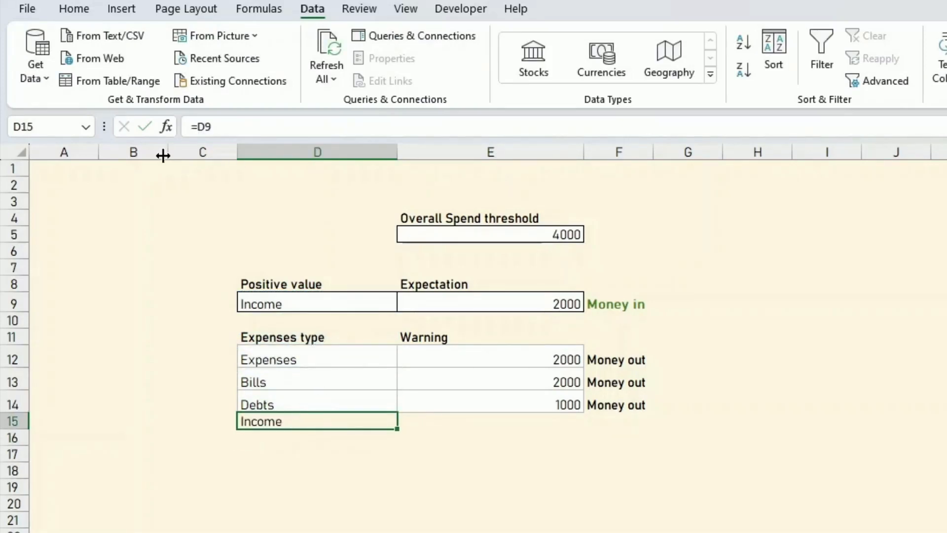
Test the link in D15 by changing cell D9 to xx, and restore D9 to Income.
left_click(273, 300)
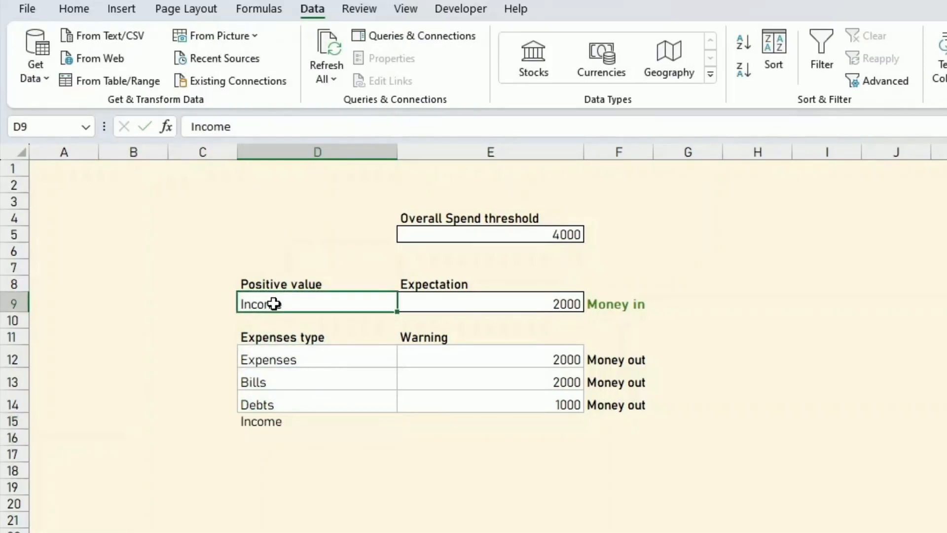
type("xx")
key("Return")
left_click(281, 302)
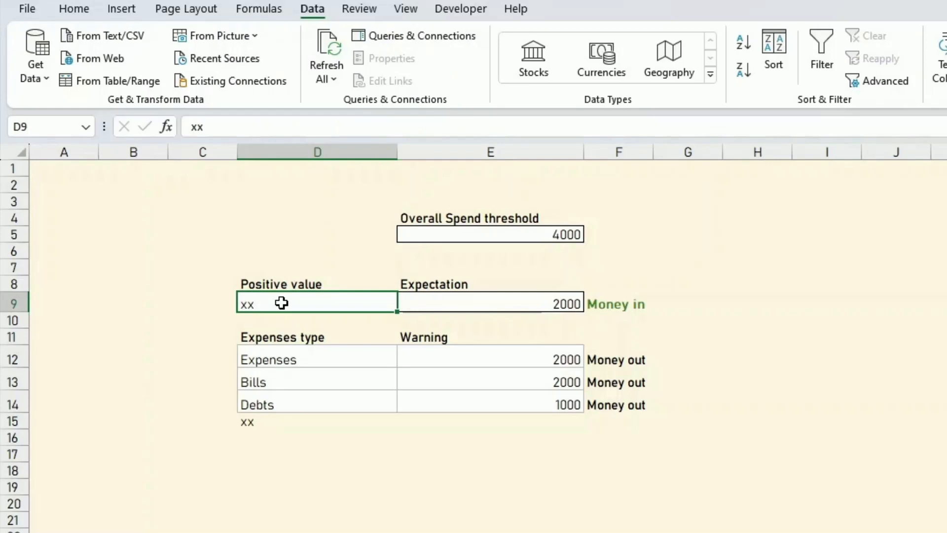
type("Income")
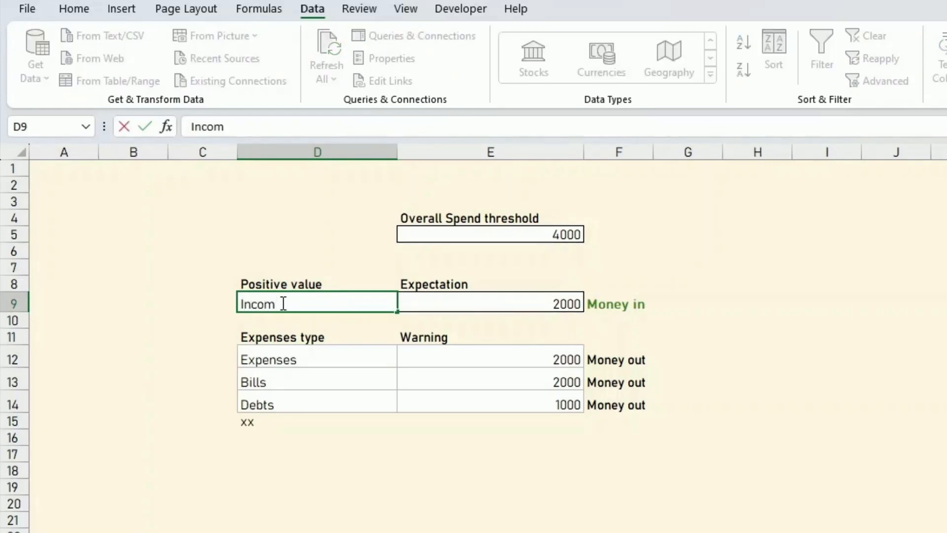
key("Return")
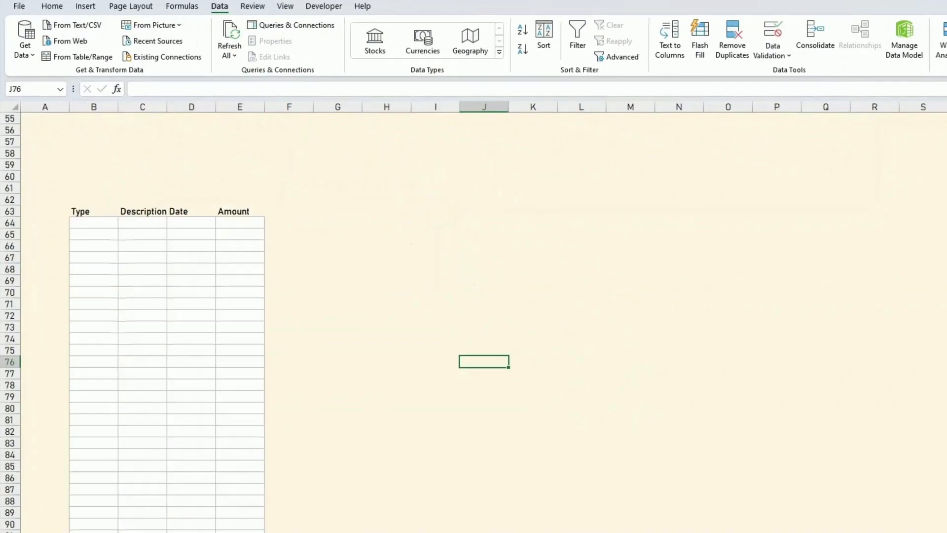
Add list data validation to the first Type cell, B64, in the transaction table with source =Settings!$D$12:$D$15.
left_click(91, 224)
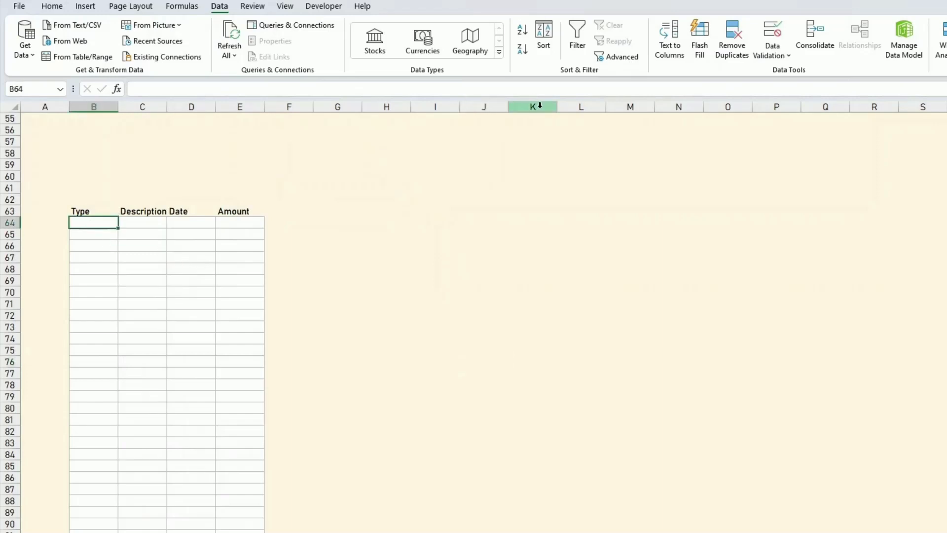
left_click(773, 54)
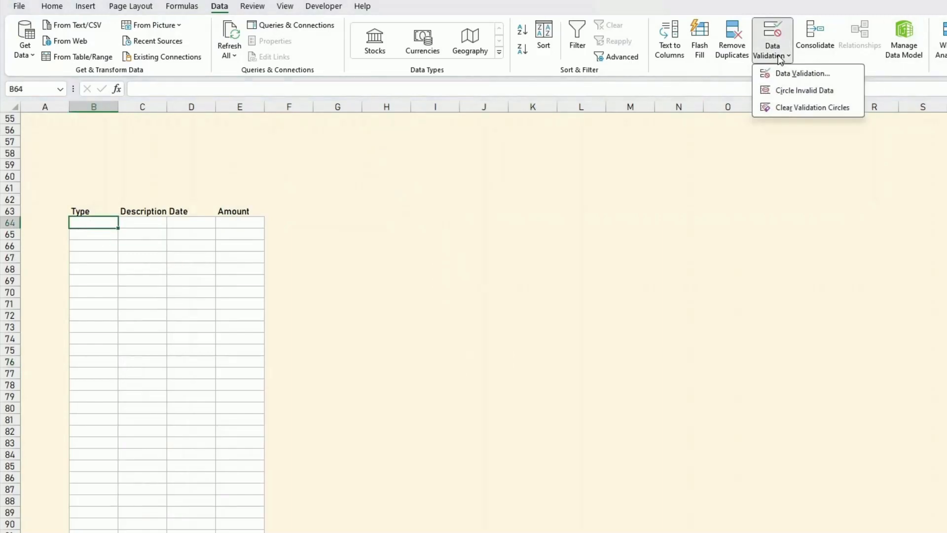
left_click(802, 74)
left_click(562, 213)
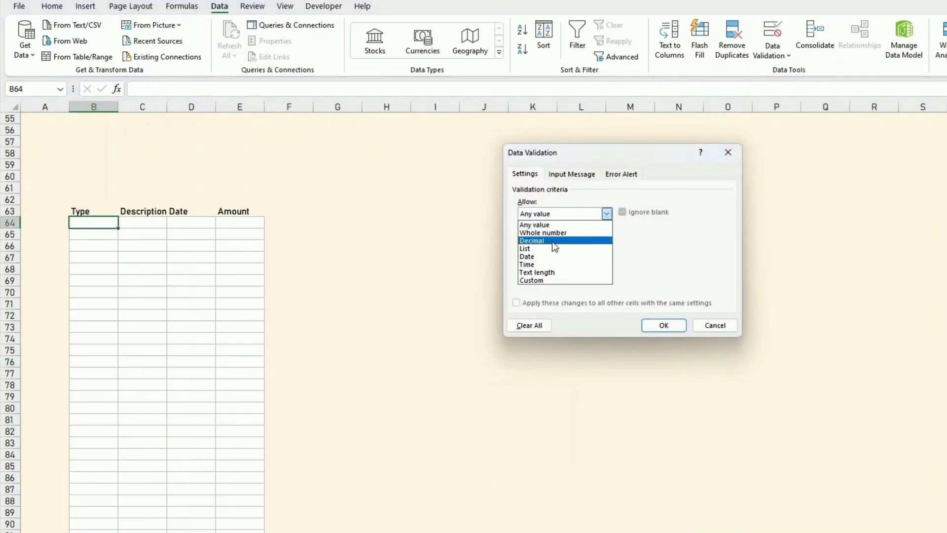
left_click(551, 248)
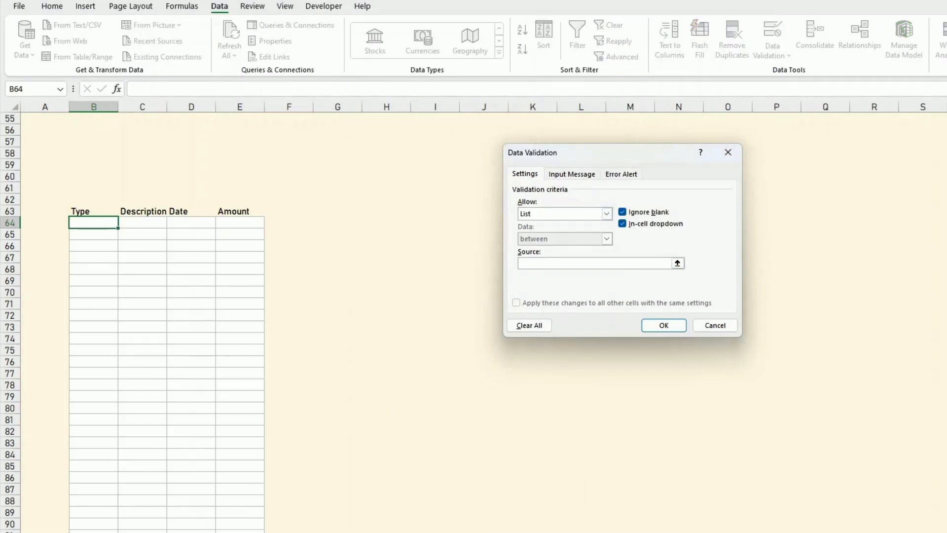
left_click(137, 529)
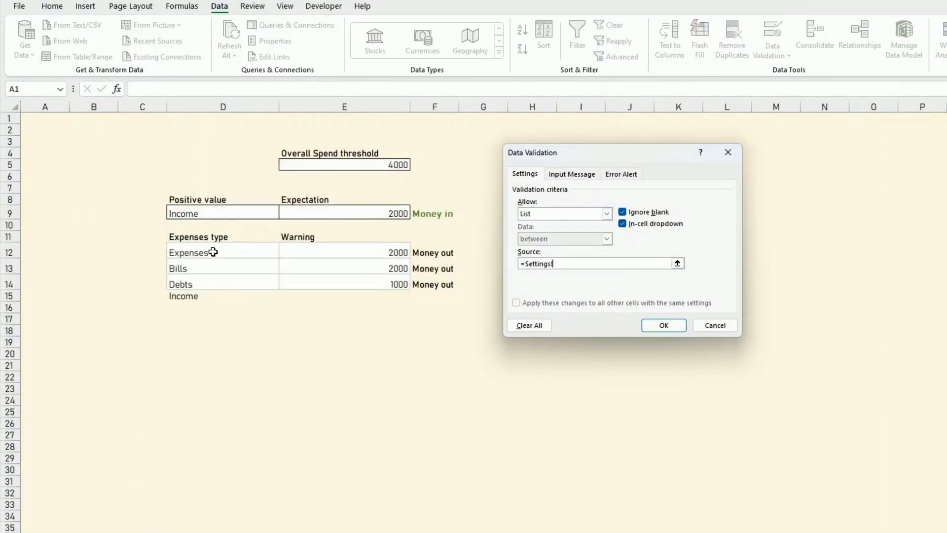
left_click_drag(213, 252, 211, 296)
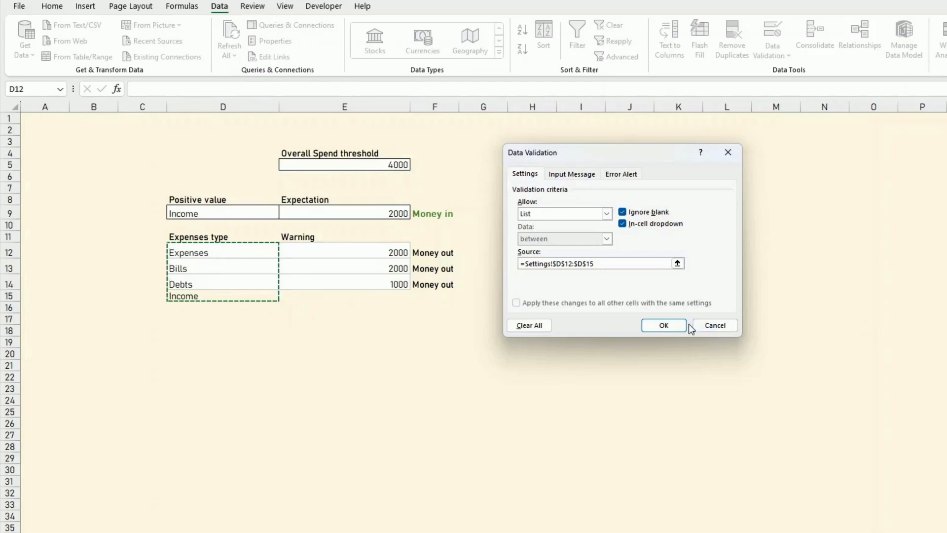
left_click(664, 326)
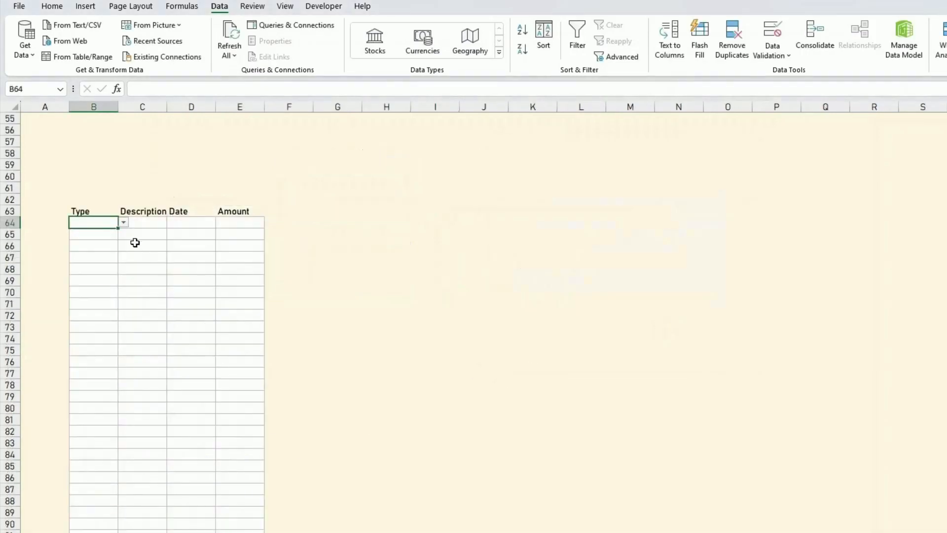
Enter the first transaction in row 64 with type Expenses, description Shopping, date 5/5 and amount 120.
left_click(123, 223)
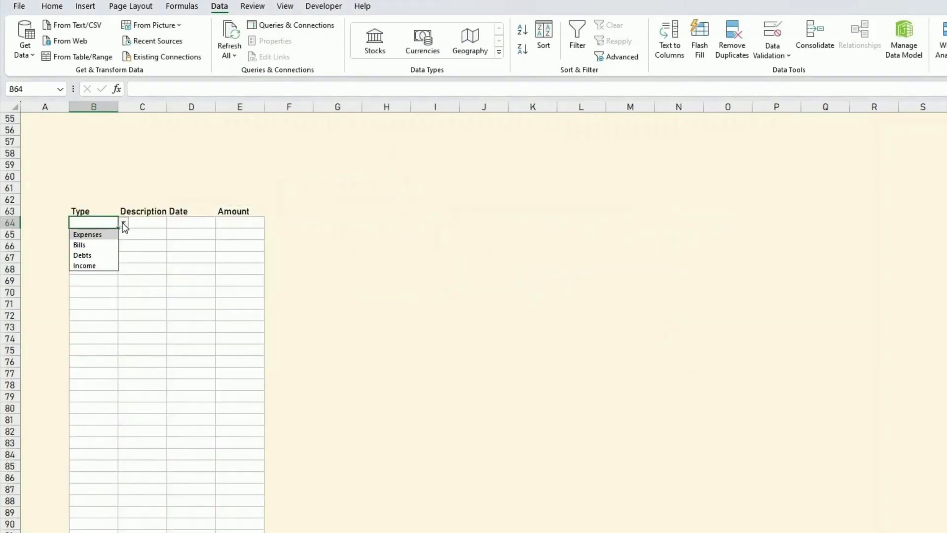
left_click(94, 235)
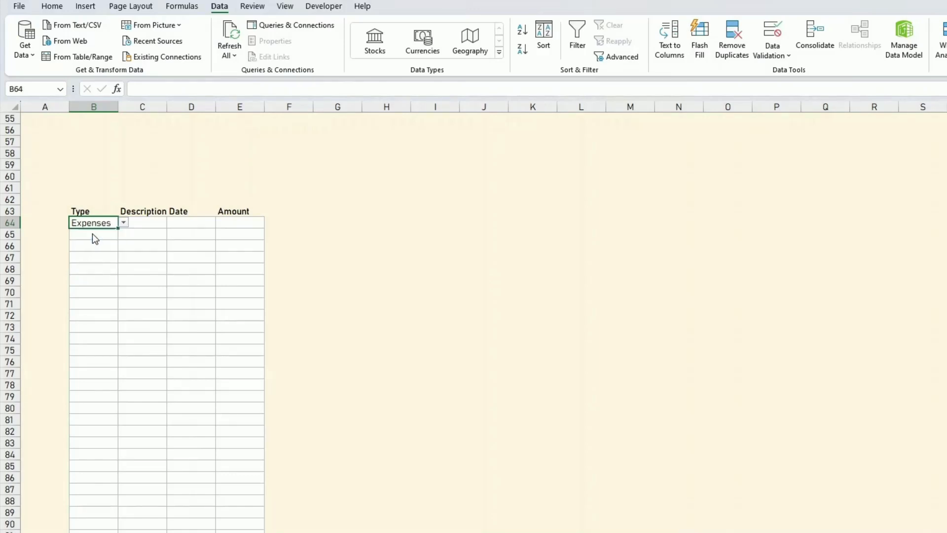
left_click(150, 224)
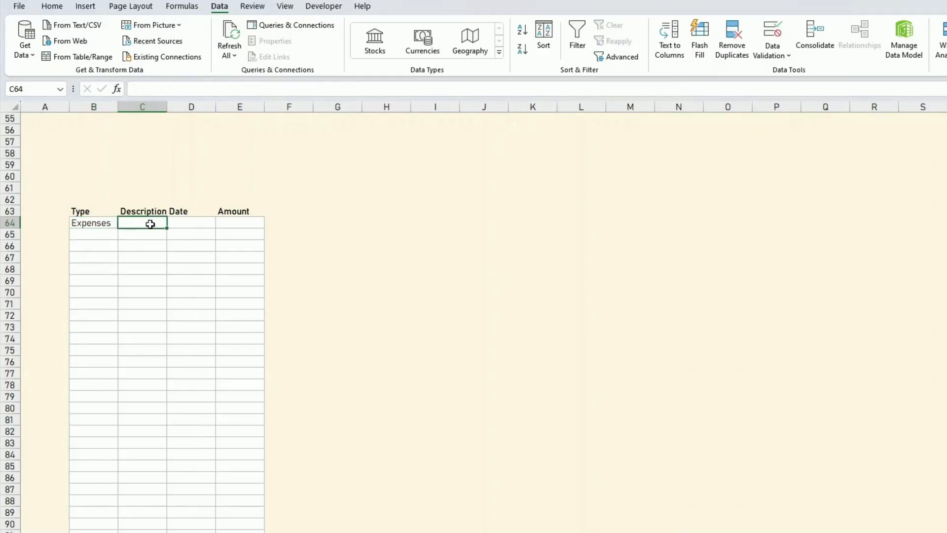
type("Shopping")
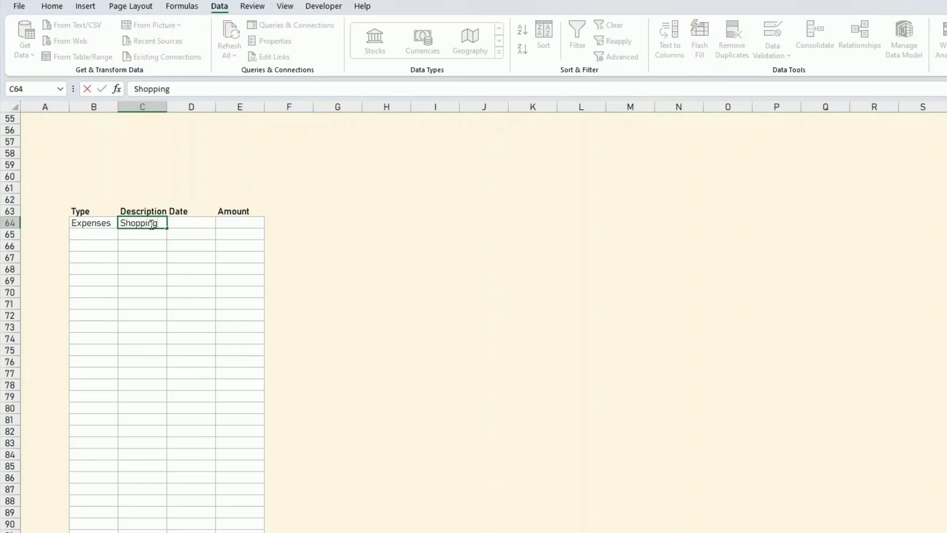
key("Tab")
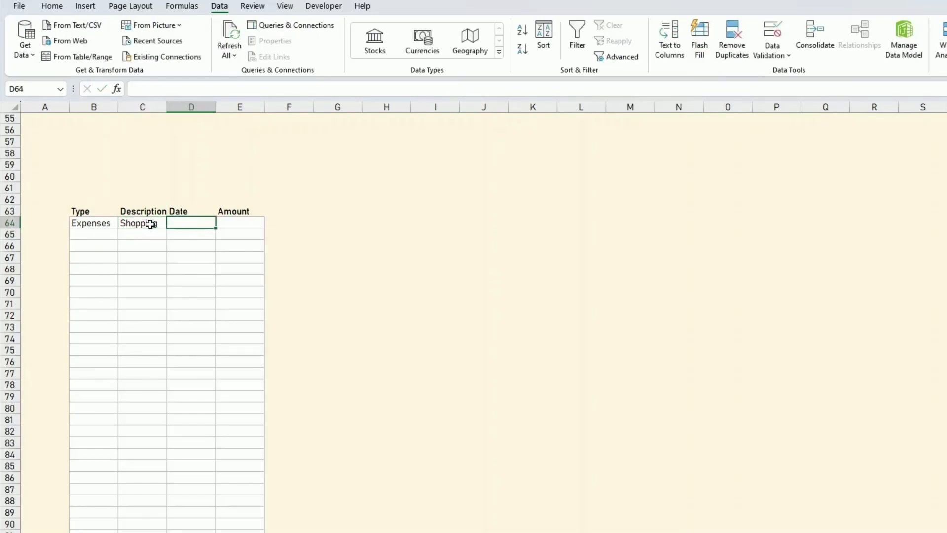
type("5/5")
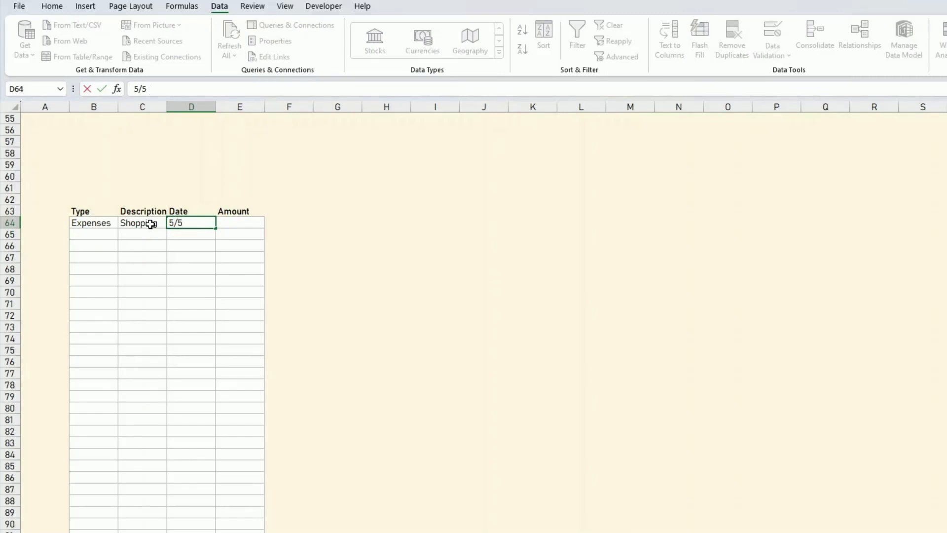
key("Return")
key("Up")
key("Right")
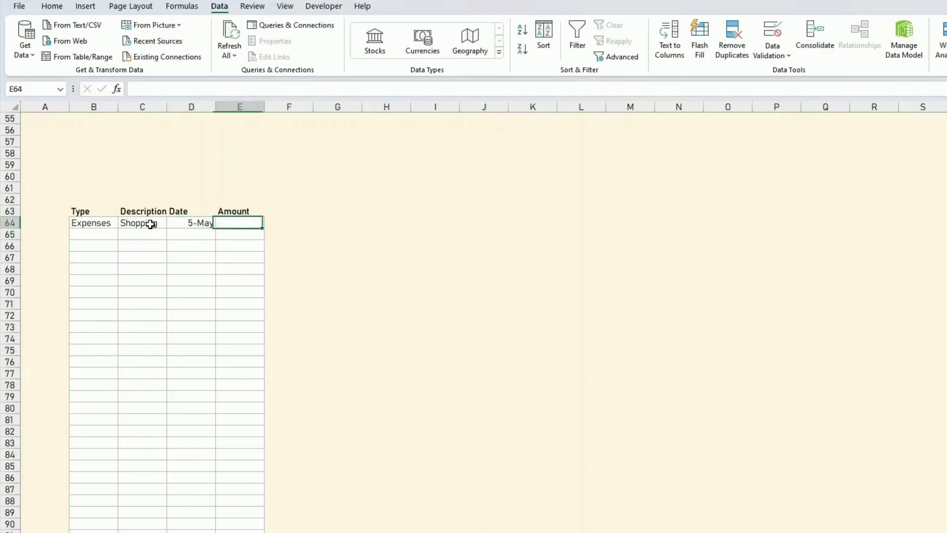
type("120")
key("Return")
key("Up")
key("Left")
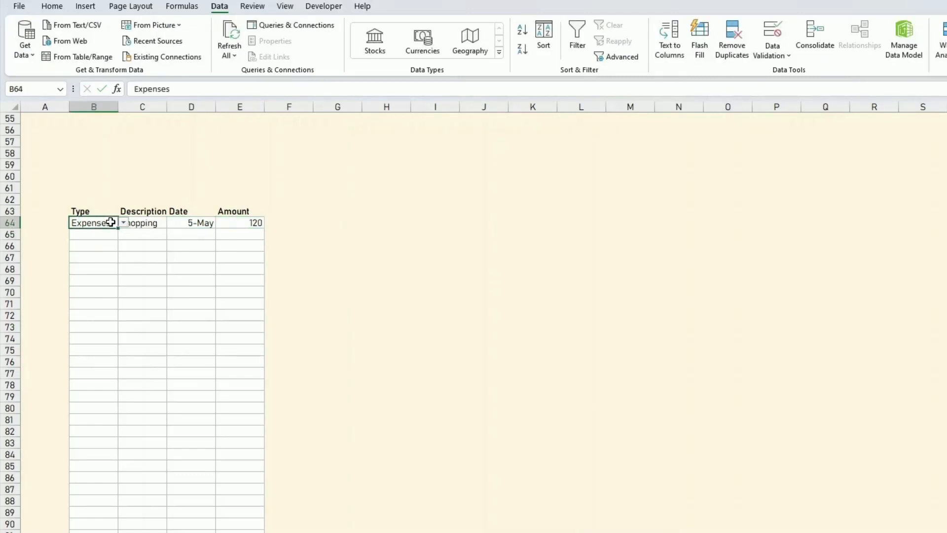
Fill the row 64 transaction down to row 67, and set the type to Bills in B65 and Debts in B66.
left_click_drag(109, 222, 260, 267)
left_click(100, 233)
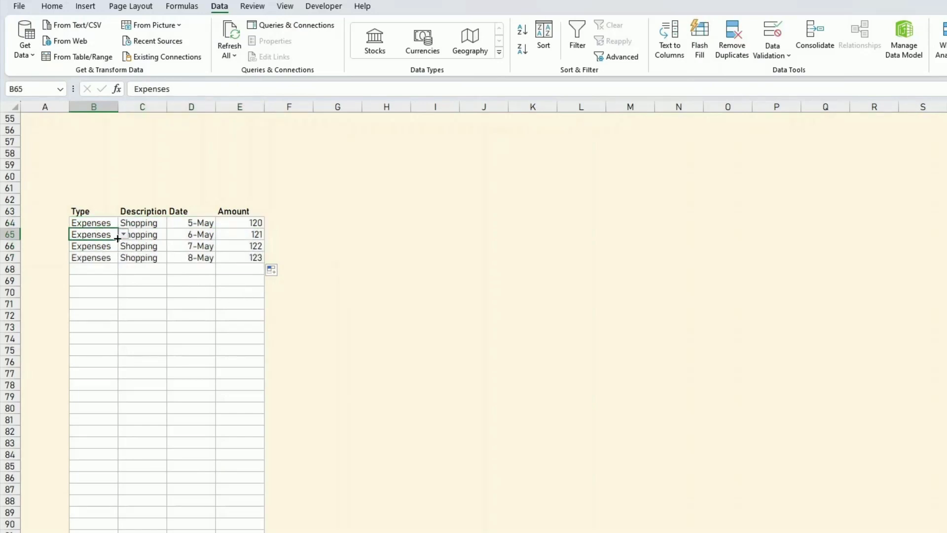
left_click(124, 235)
left_click(104, 253)
left_click(110, 248)
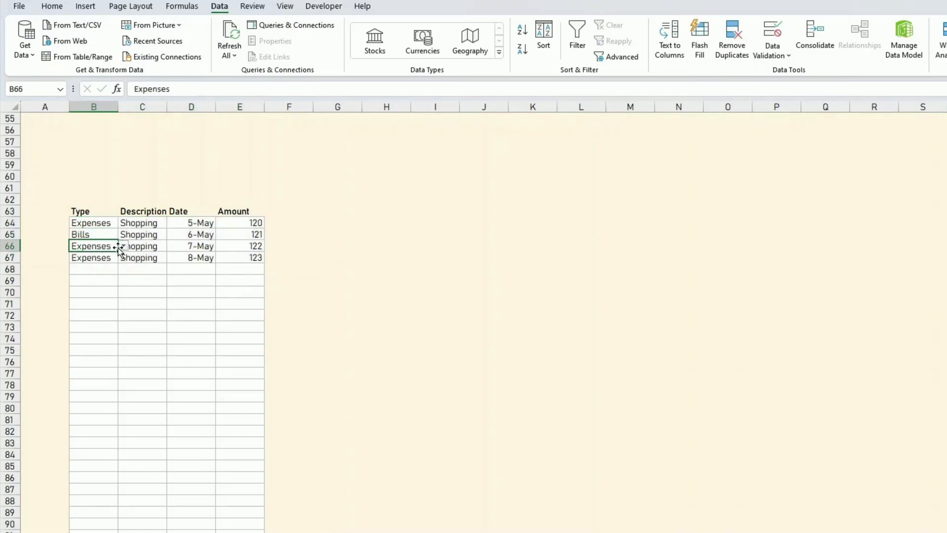
left_click(124, 246)
left_click(106, 280)
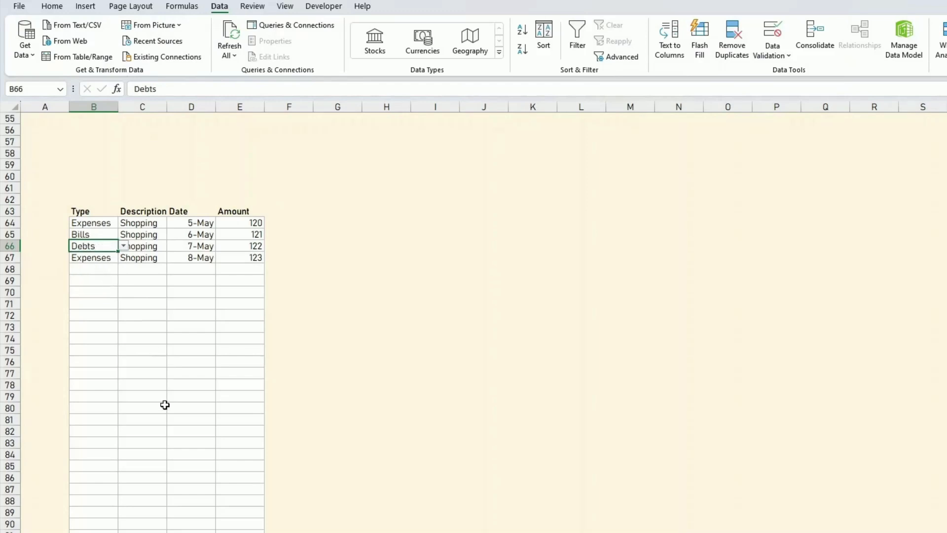
left_click(231, 455)
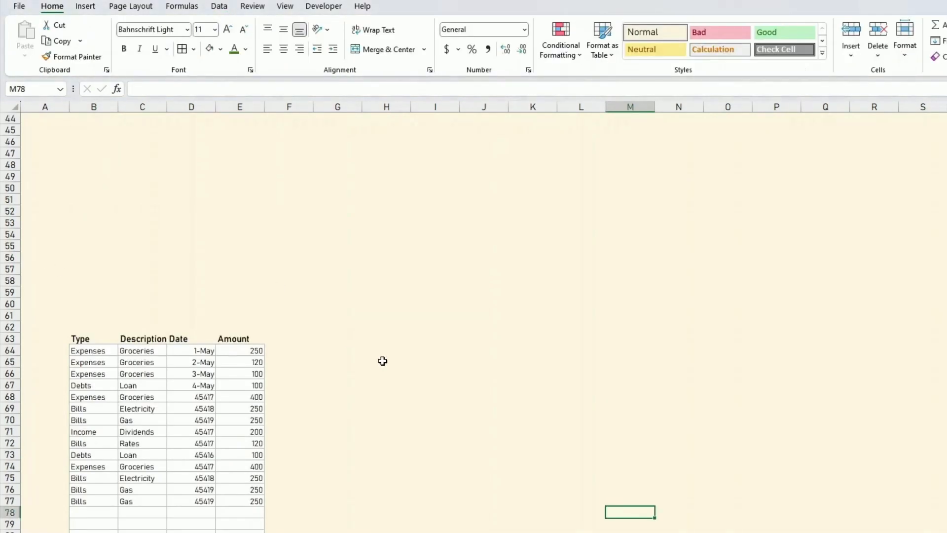
Create a formula-based conditional formatting rule for the transaction table's cells in columns B to E, starting at row 64, using =$B64=Settings!$D$9.
scroll(383, 361, "down", 5)
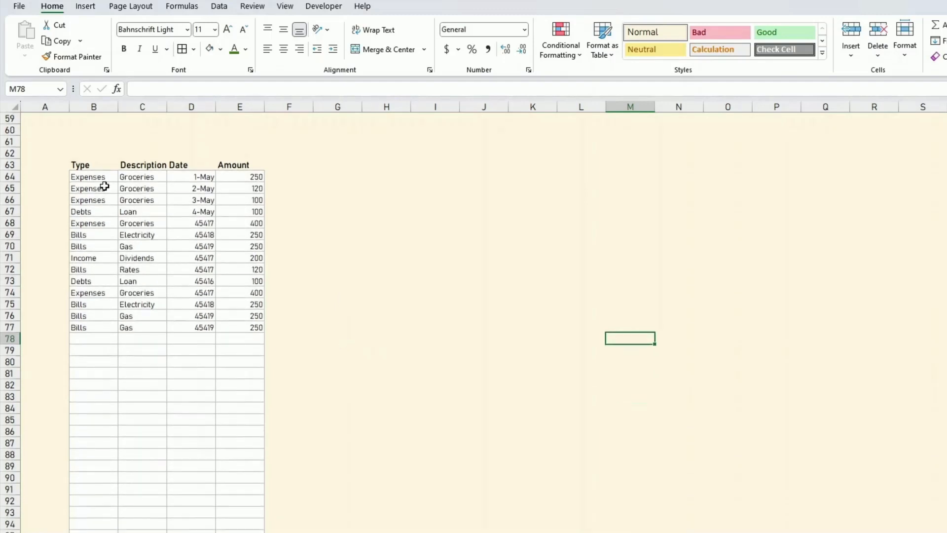
left_click_drag(94, 177, 235, 532)
left_click(560, 50)
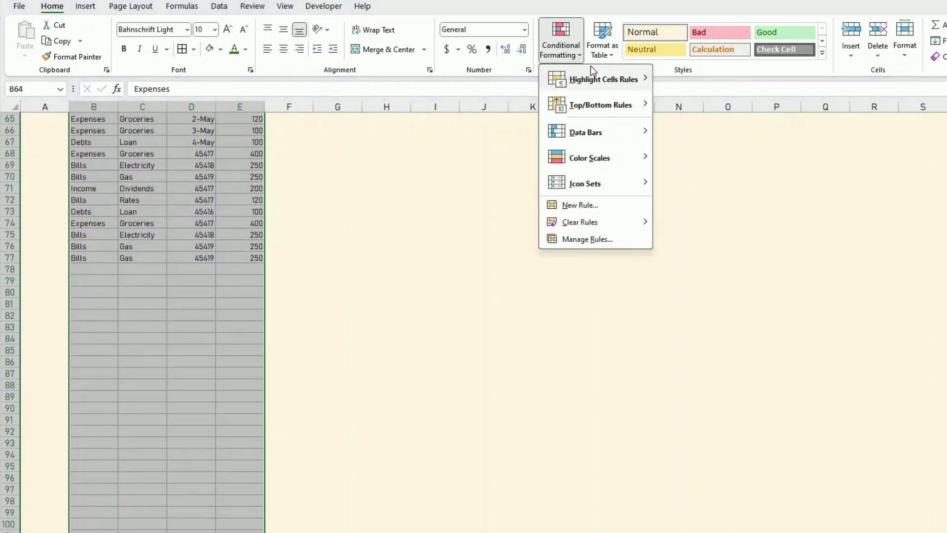
mouse_move(587, 78)
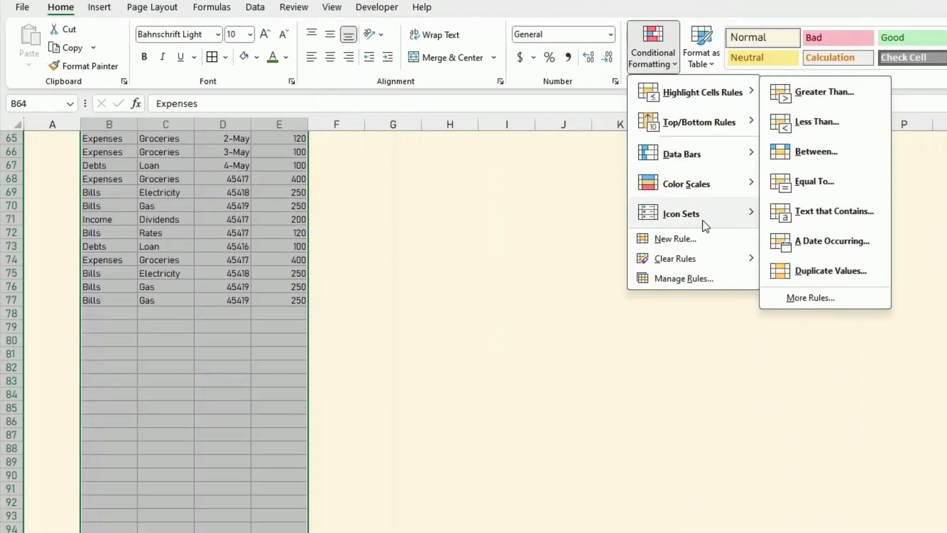
left_click(610, 215)
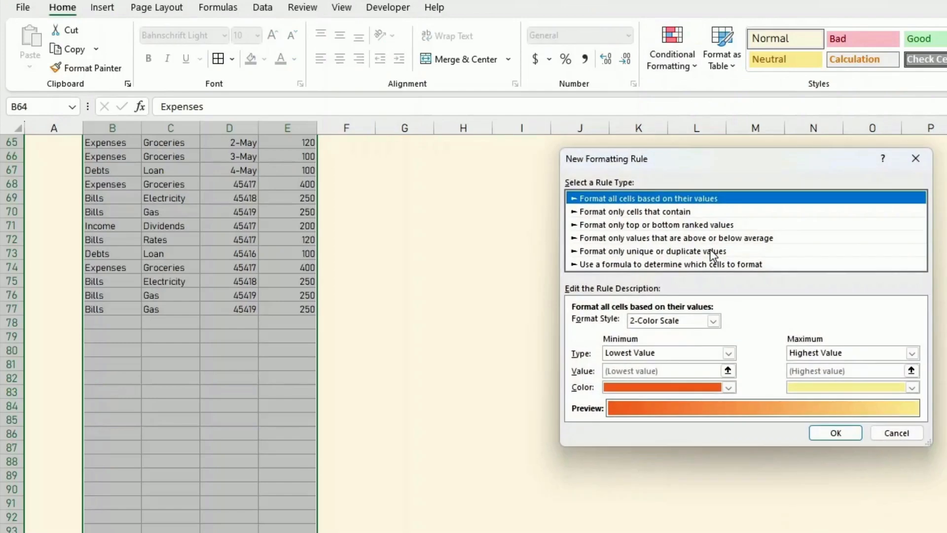
left_click(635, 264)
left_click(622, 324)
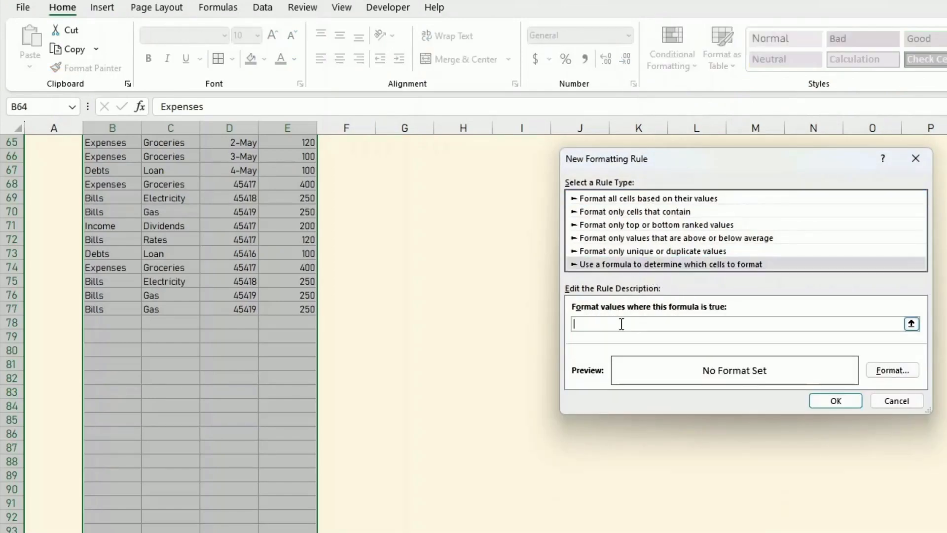
scroll(283, 296, "up", 3)
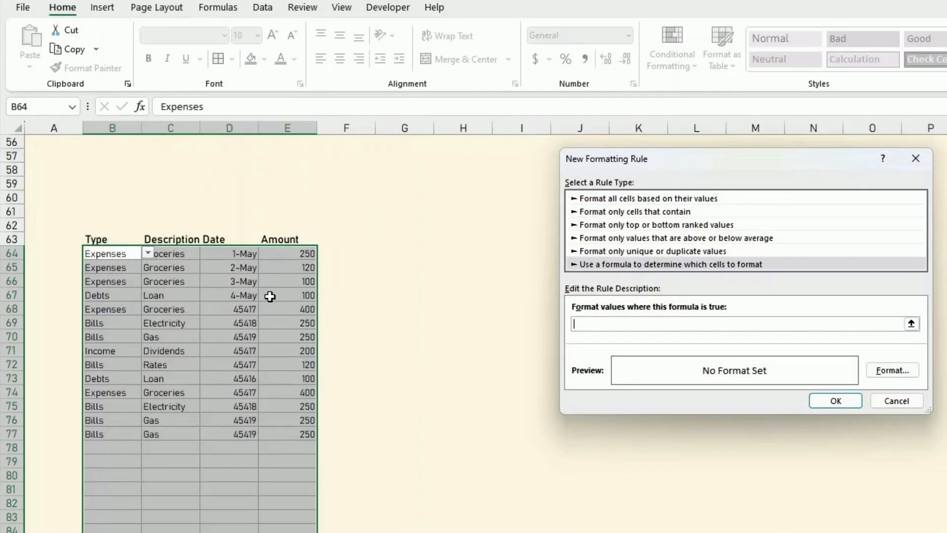
left_click(113, 255)
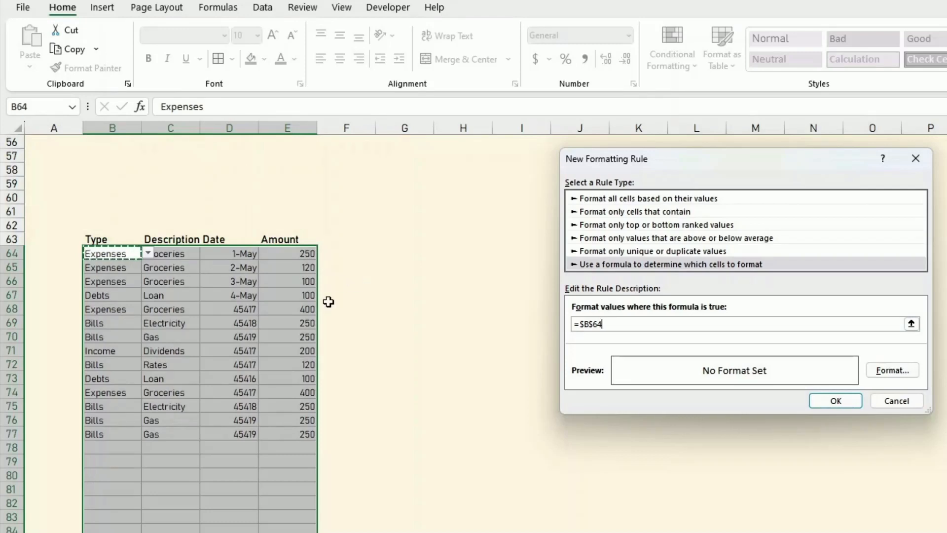
left_click(599, 321)
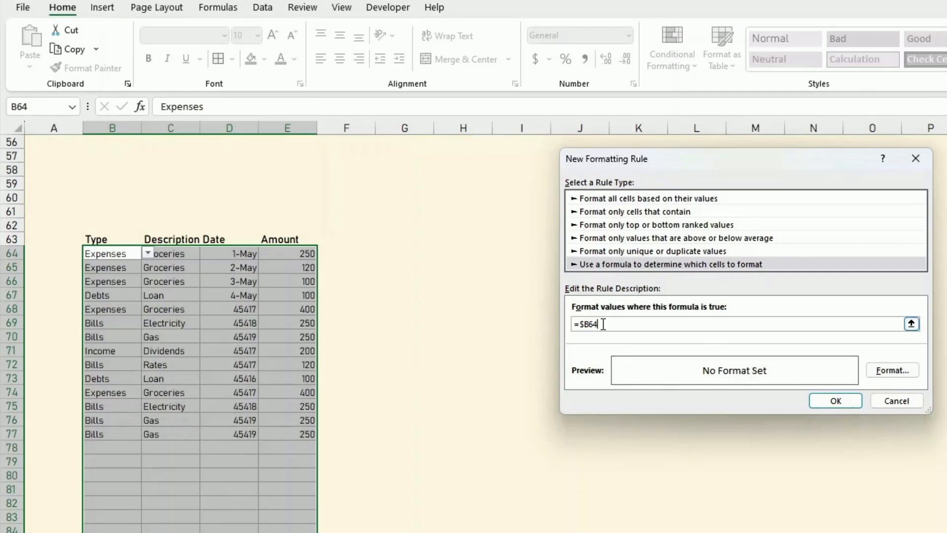
type("=")
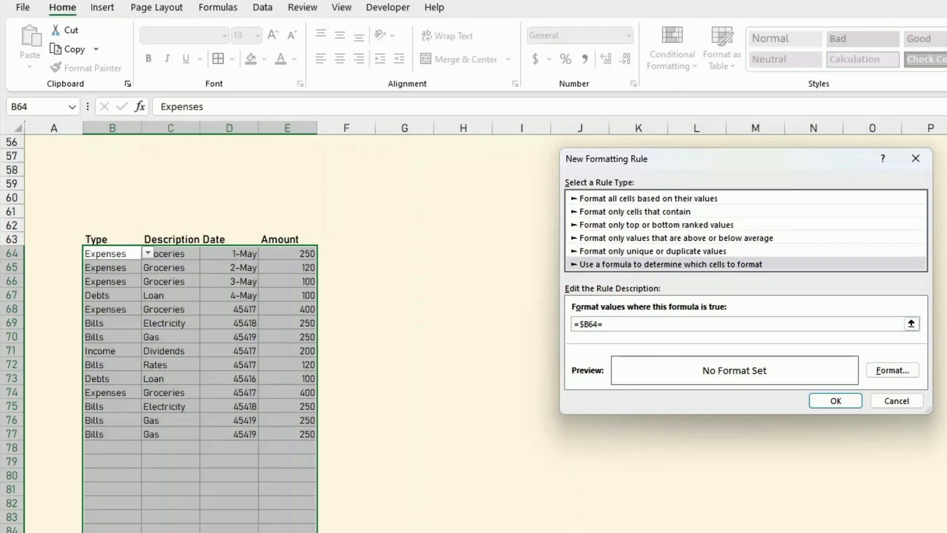
left_click(237, 532)
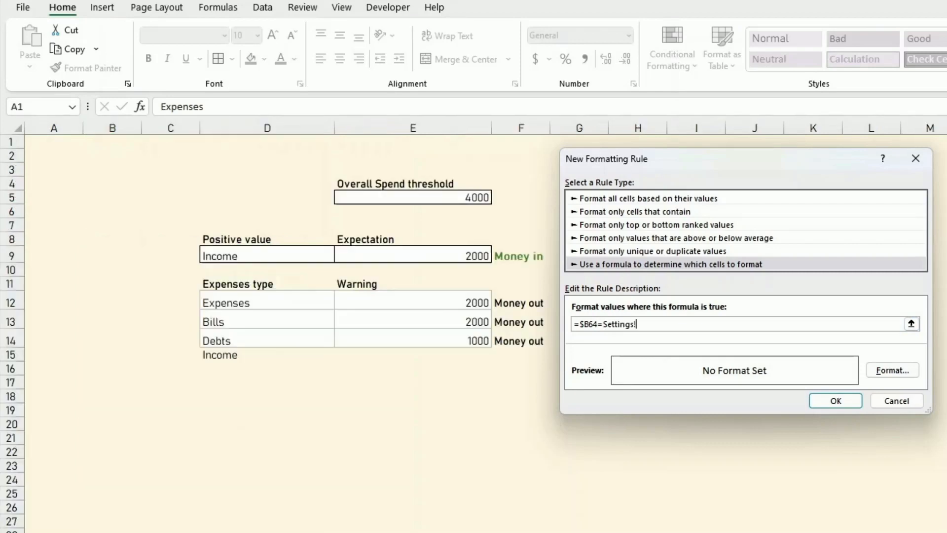
left_click(296, 256)
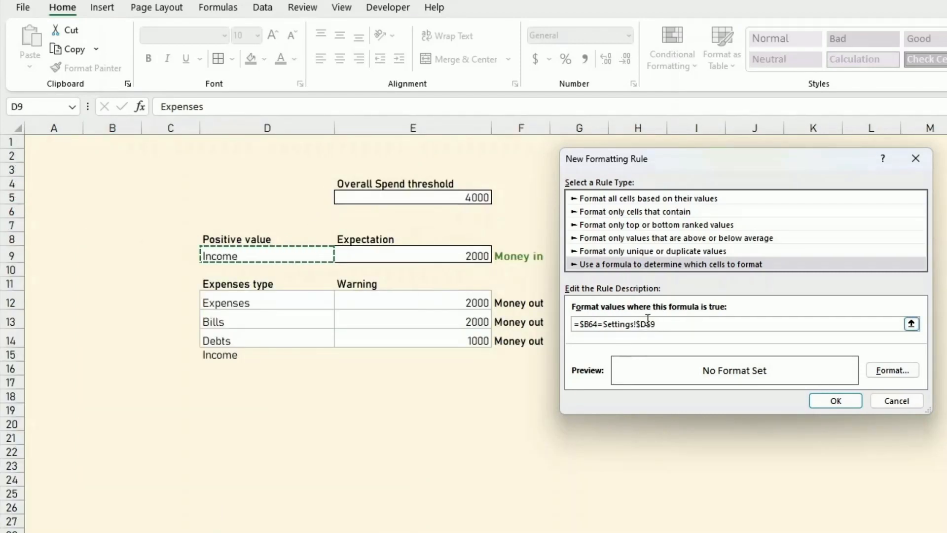
Give the conditional formatting rule a light green fill, apply it, and check the Income row.
left_click(888, 368)
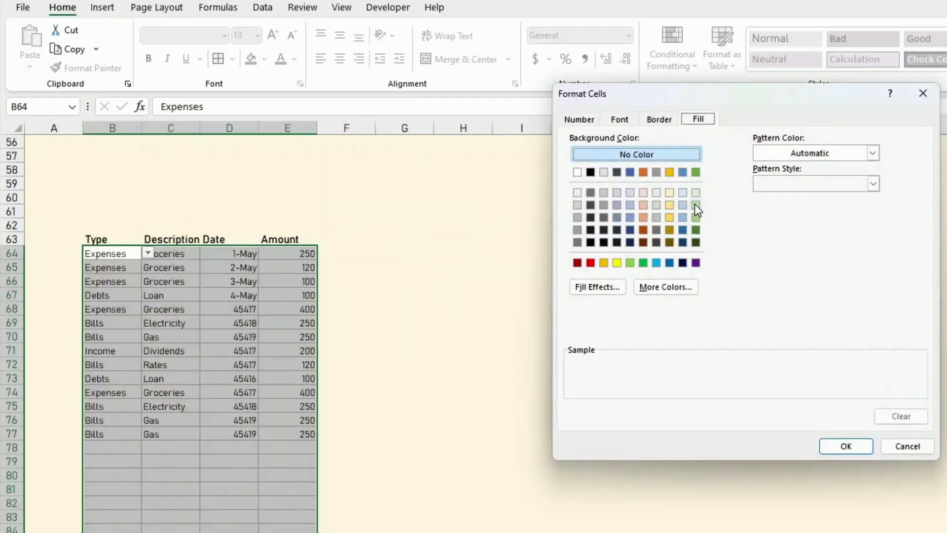
left_click(694, 205)
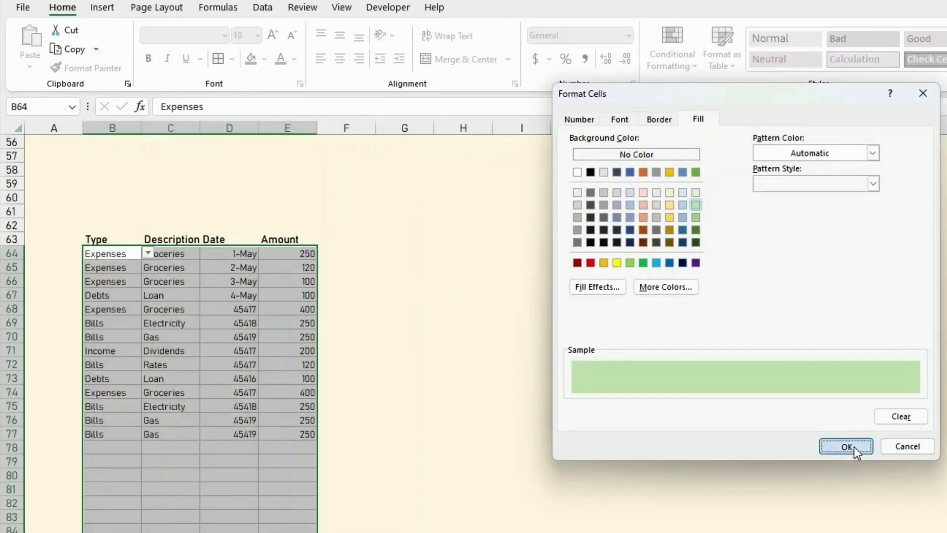
left_click(854, 446)
left_click(844, 401)
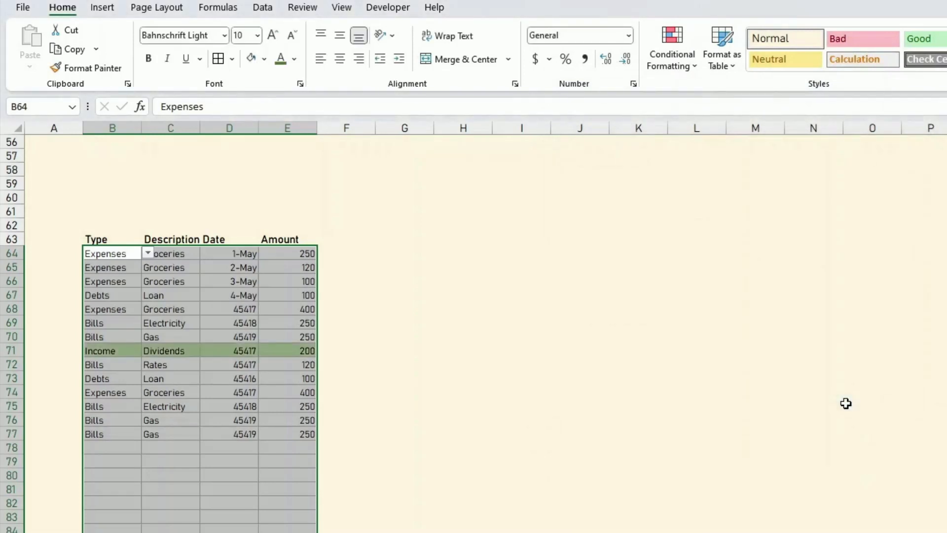
left_click(846, 403)
left_click_drag(125, 351, 306, 348)
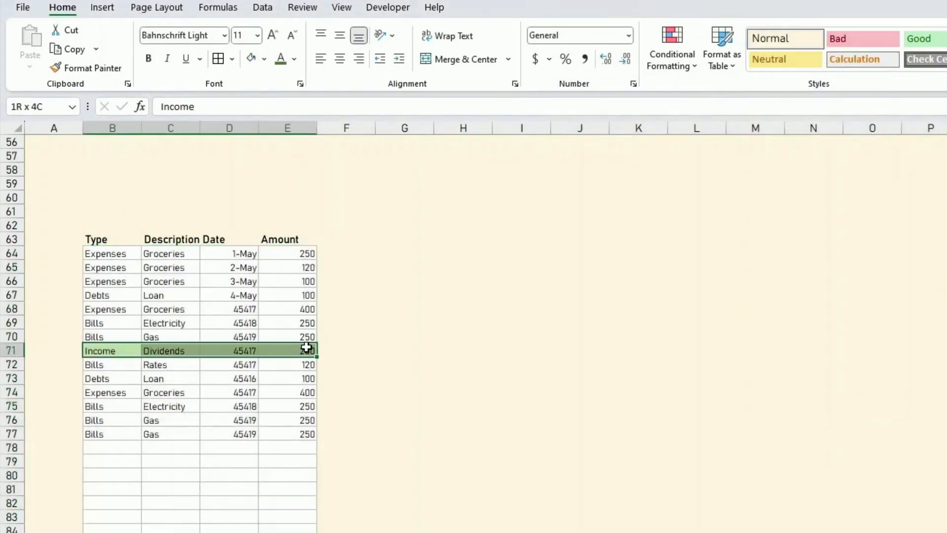
left_click(472, 376)
Review the cumulative spend heading, the Income label in B62, the Income entry in Settings cell D9 and the amounts in E64:E77.
scroll(472, 375, "up", 2)
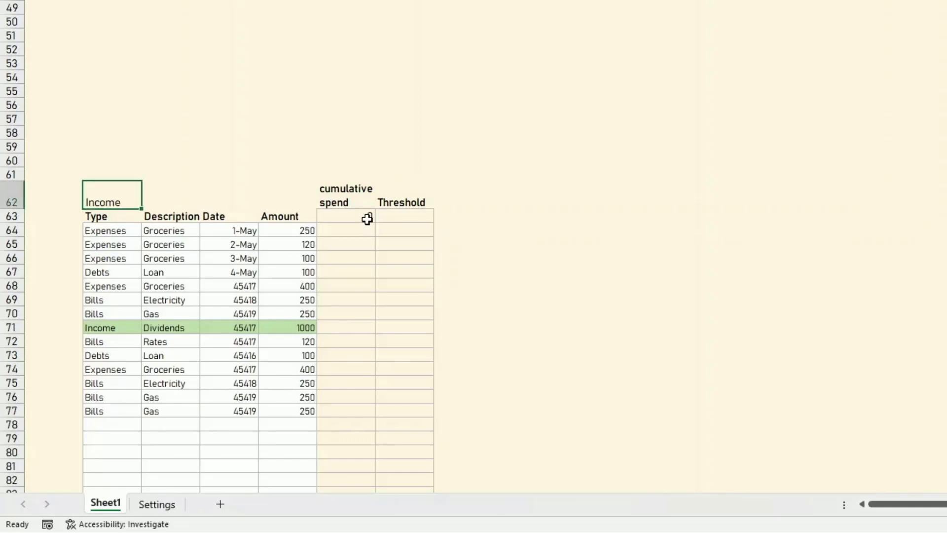
left_click(365, 192)
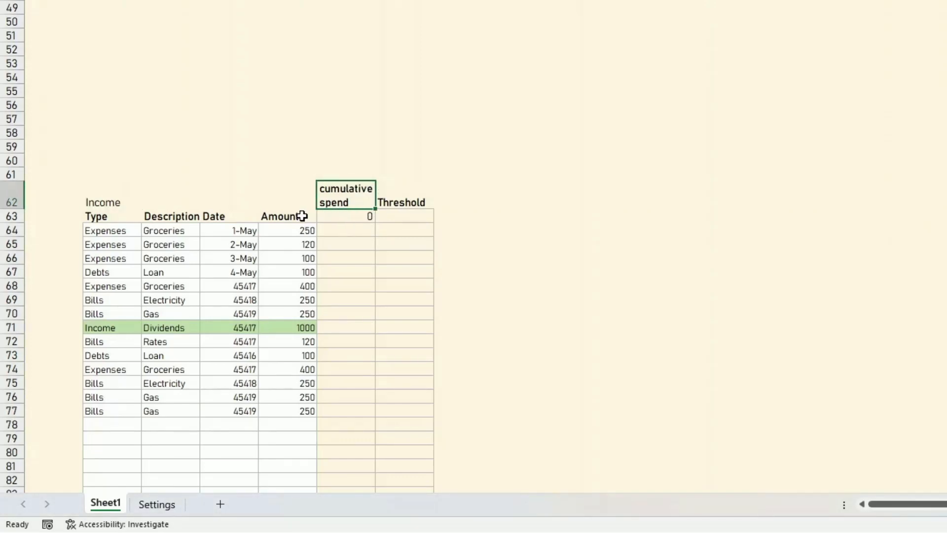
left_click(114, 202)
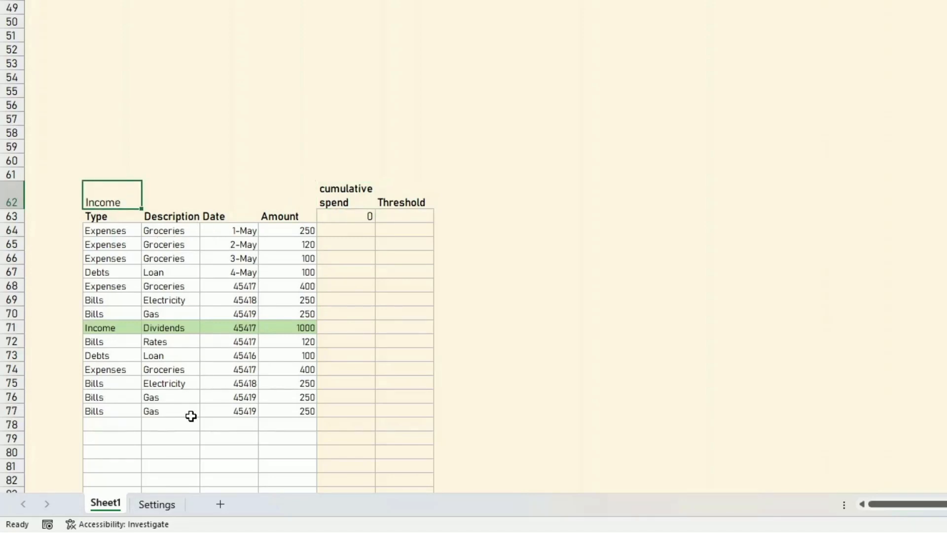
left_click(161, 502)
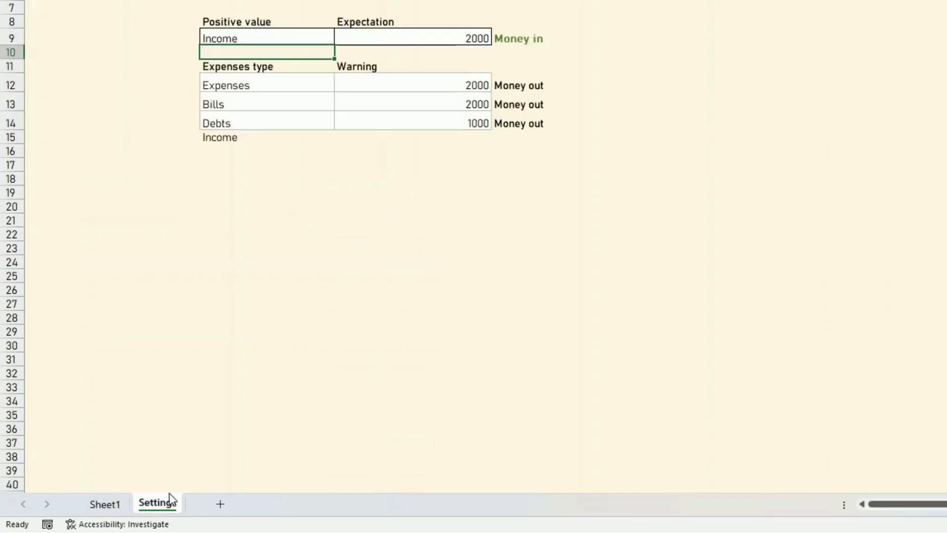
left_click(241, 35)
left_click(111, 504)
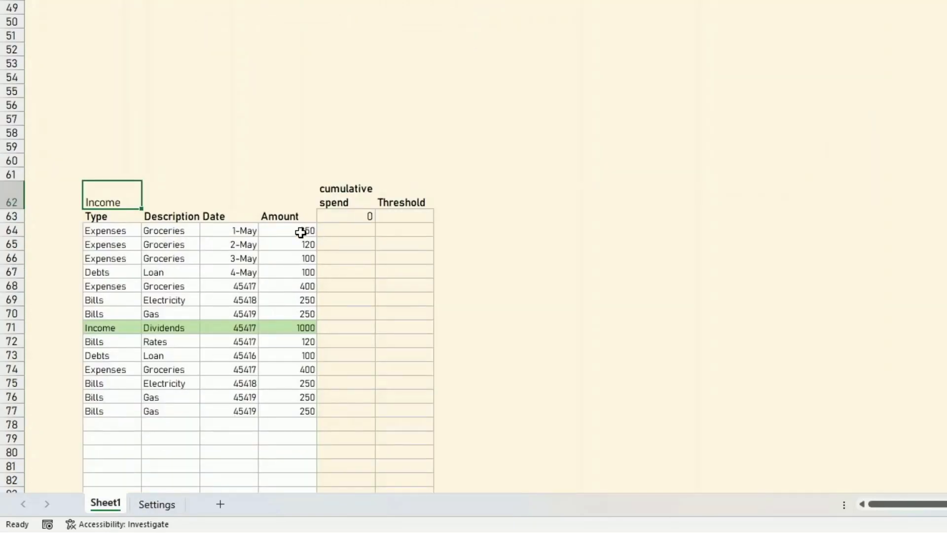
left_click_drag(300, 232, 302, 409)
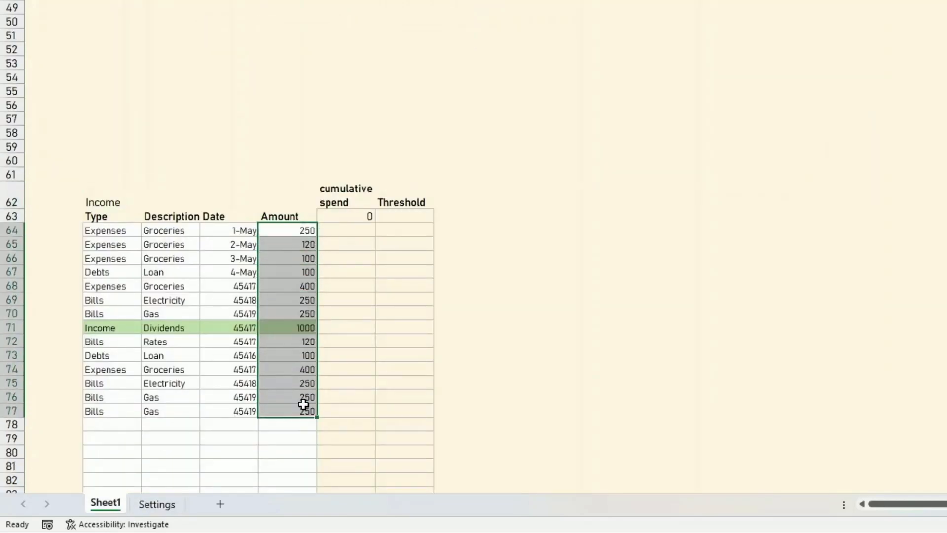
Start an IFS formula in cumulative spend cell F64 whose first condition returns NA() when B64="".
left_click(337, 232)
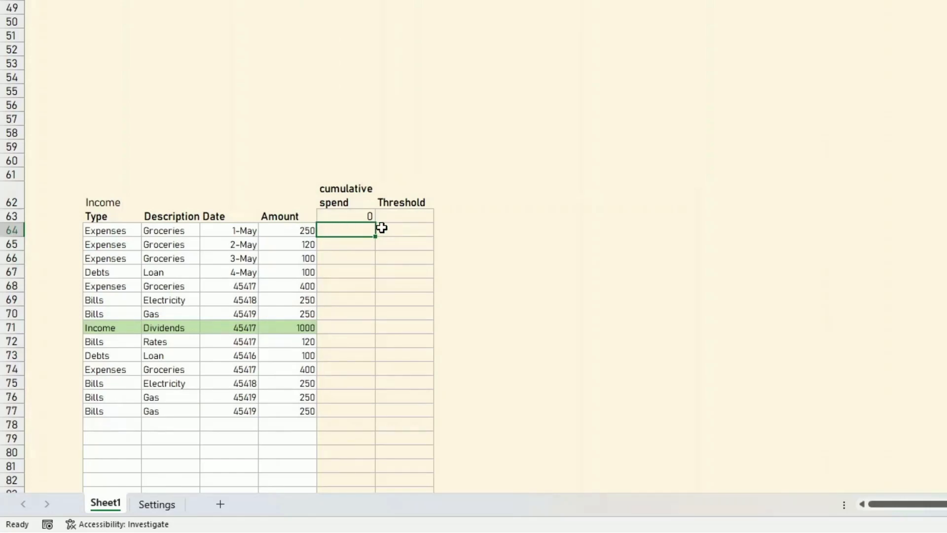
type("=ifs(")
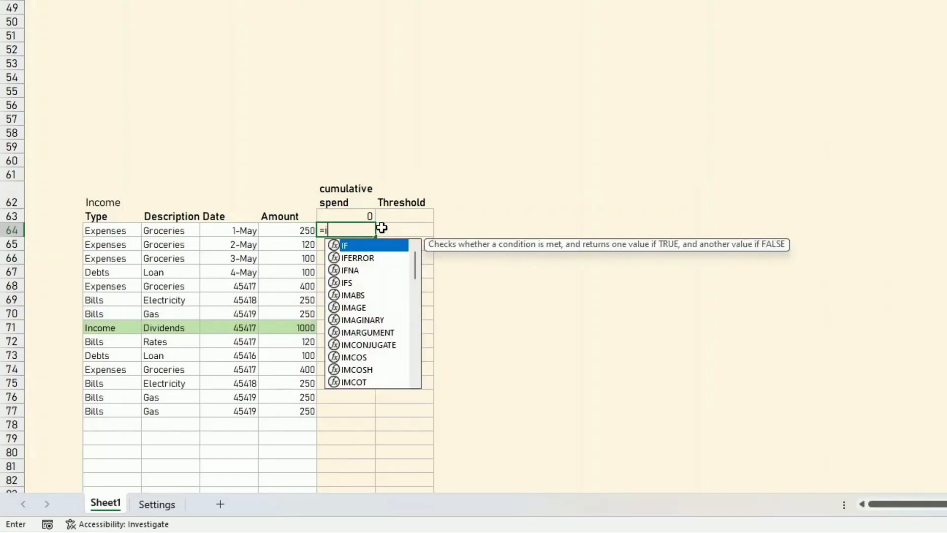
key("Left")
key("Left")
key("Left")
key("Left")
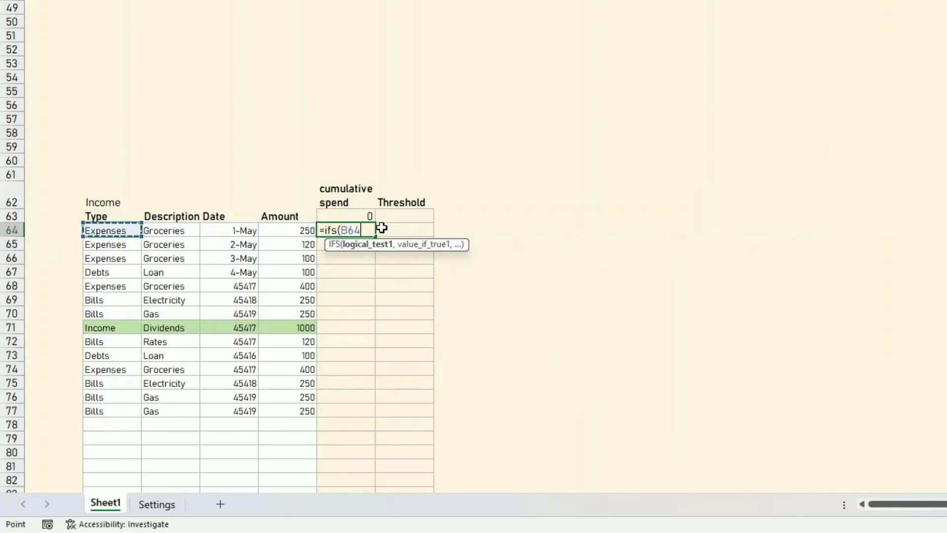
type("=")
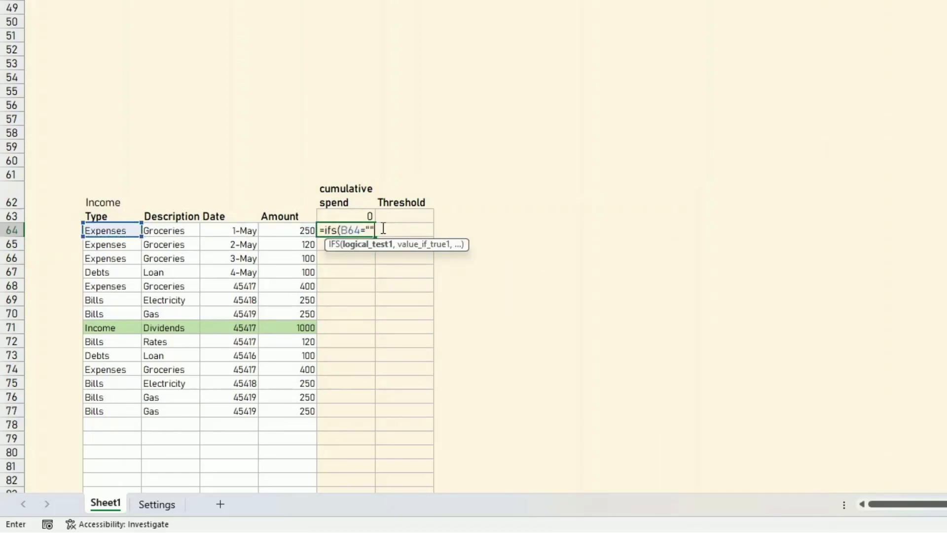
type("\"\",NA")
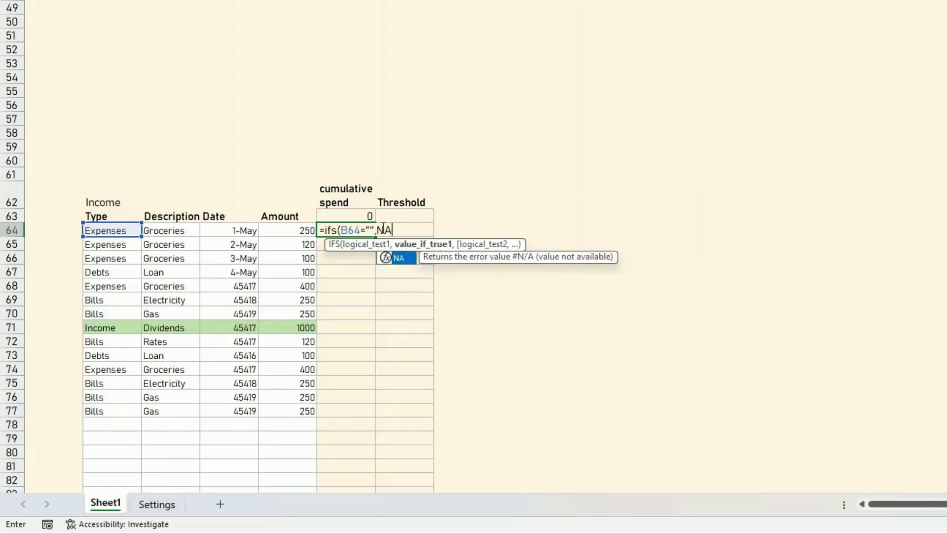
type("()")
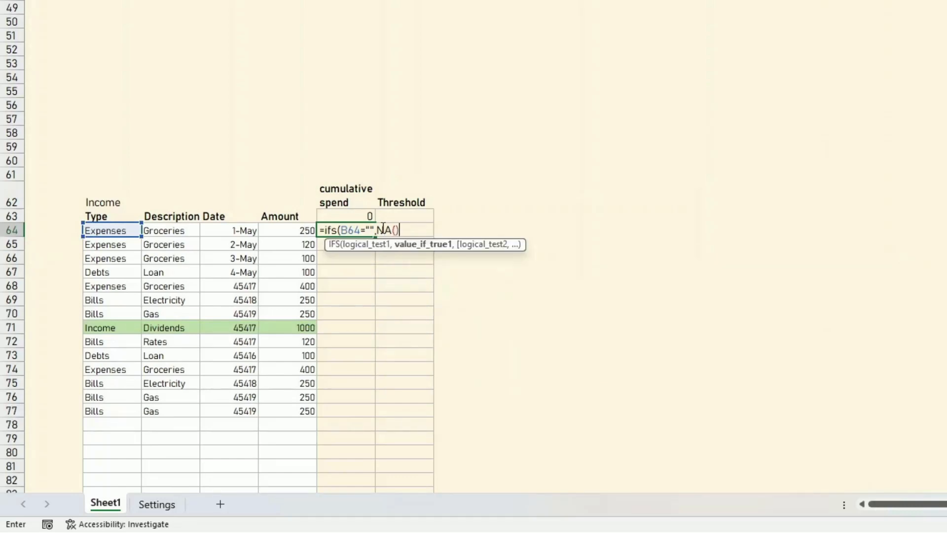
type(",")
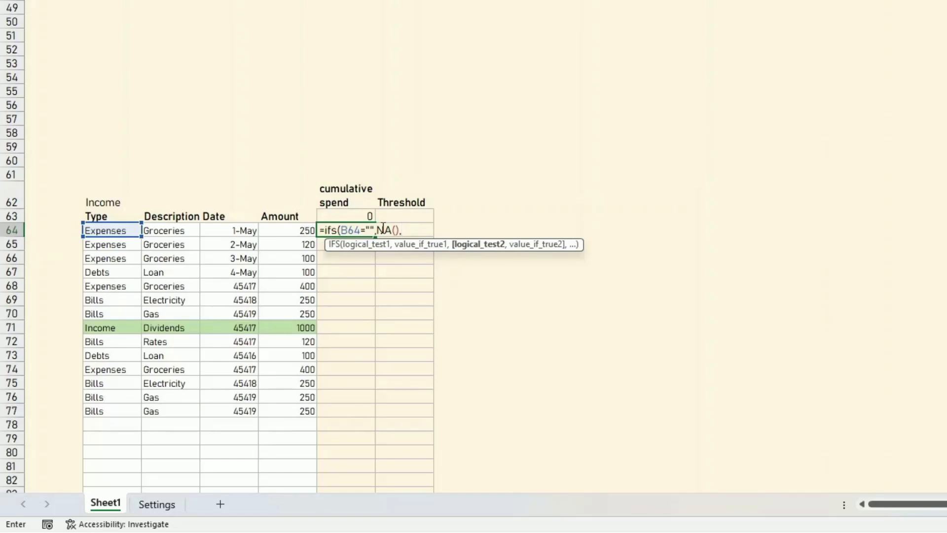
Add a second IFS condition to the F64 formula, B64=$B$62, that returns E64+F63 for income.
left_click(121, 231)
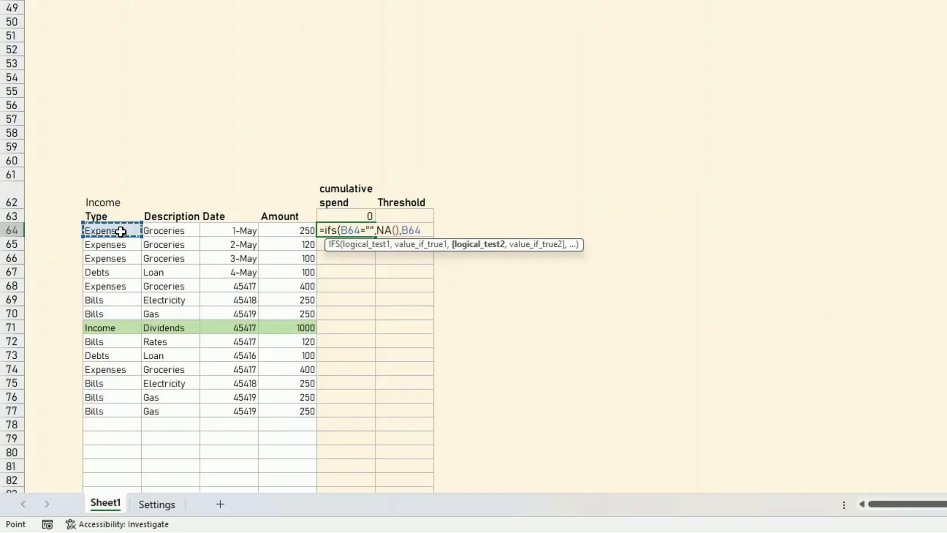
type("=")
left_click(99, 201)
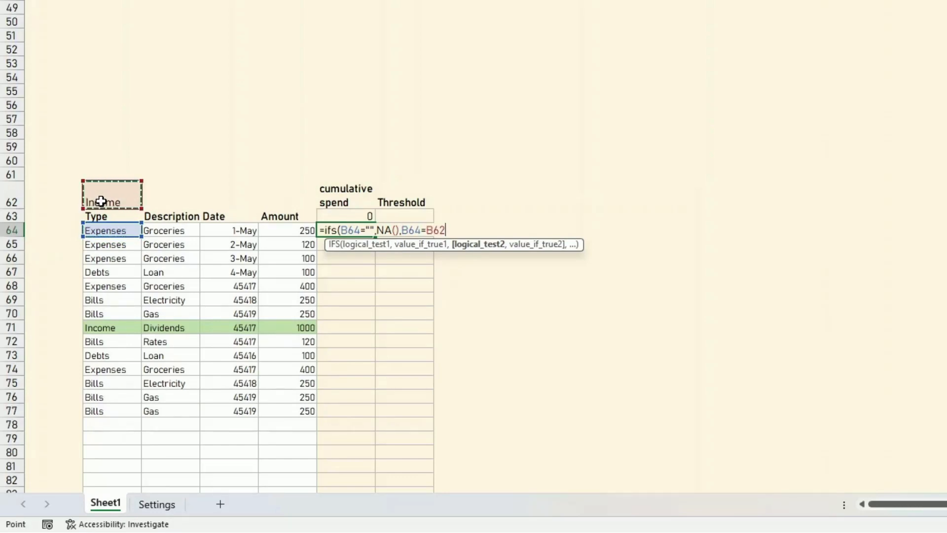
key("F4")
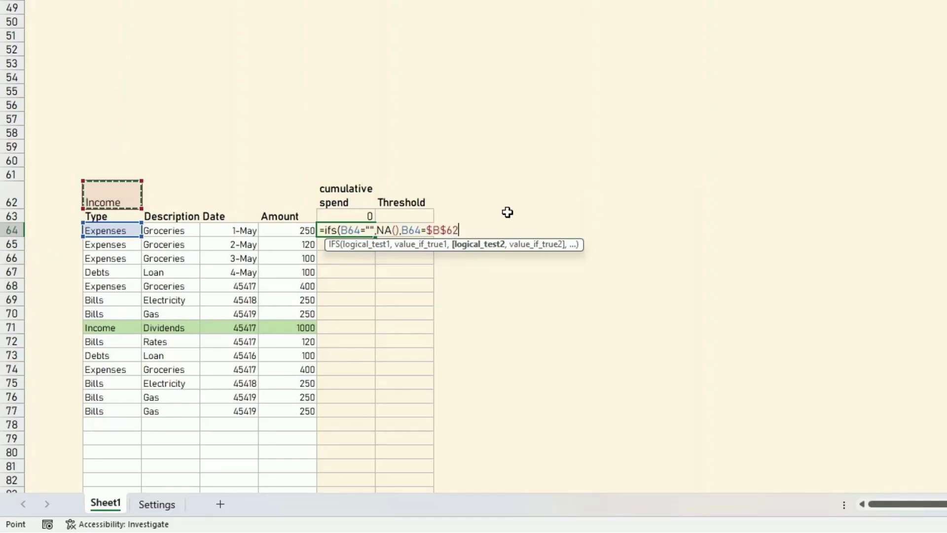
type(",")
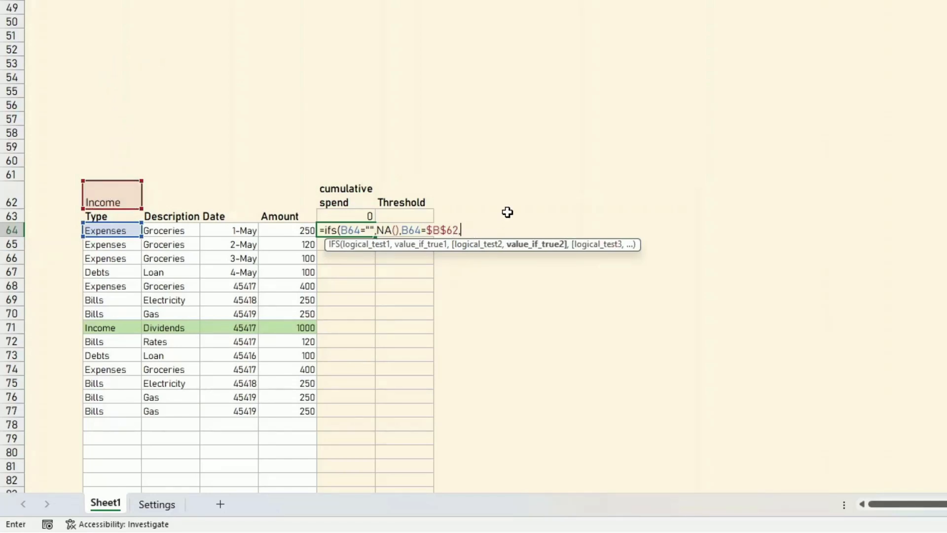
left_click(308, 231)
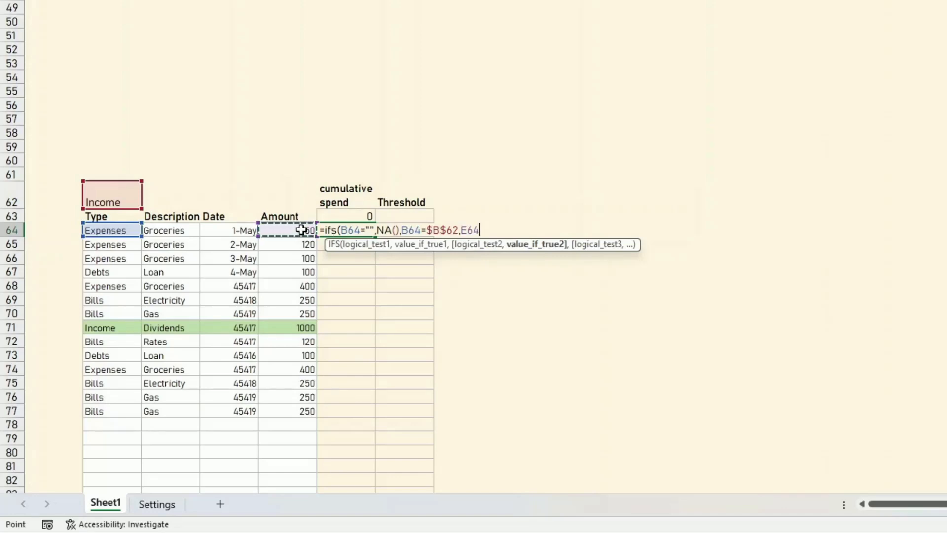
type("+")
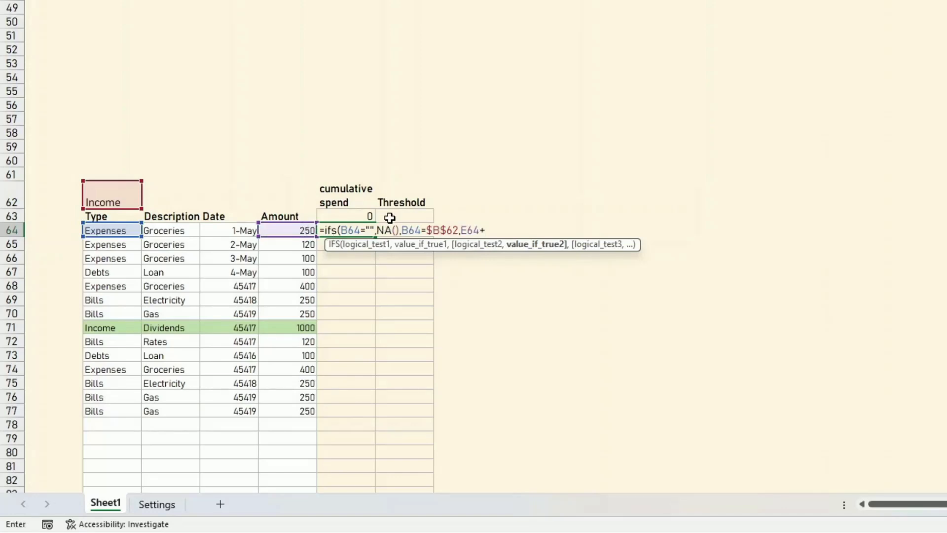
left_click(348, 215)
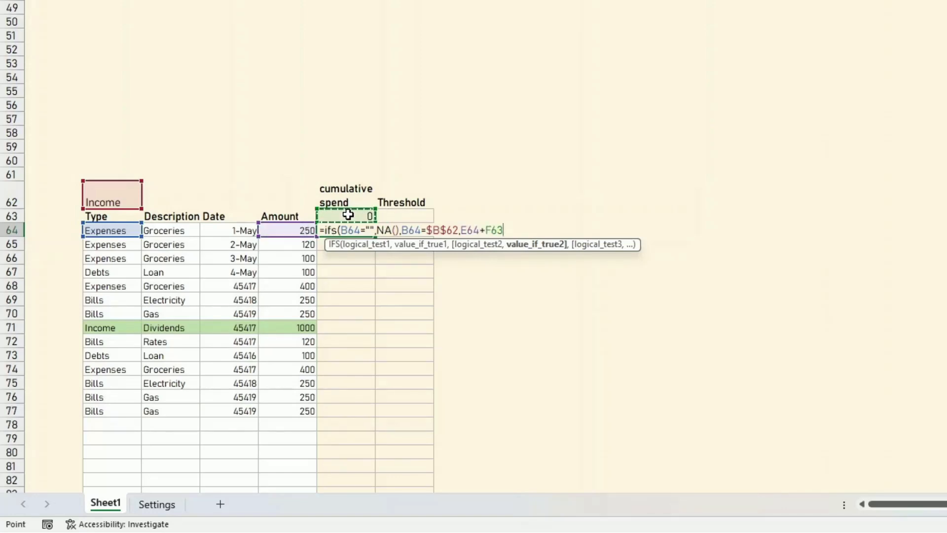
Complete the F64 formula with a TRUE fallback returning F63-E64 and enter it.
type(",")
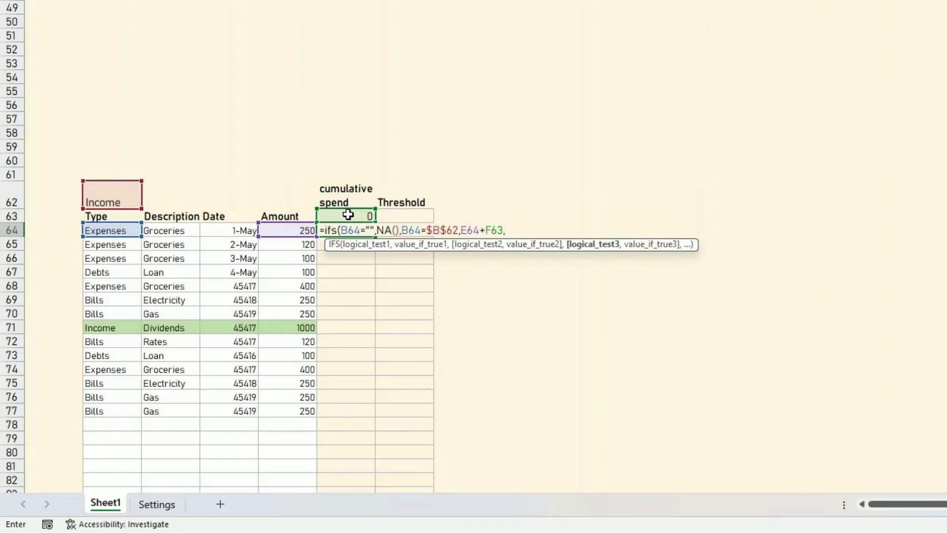
type("true")
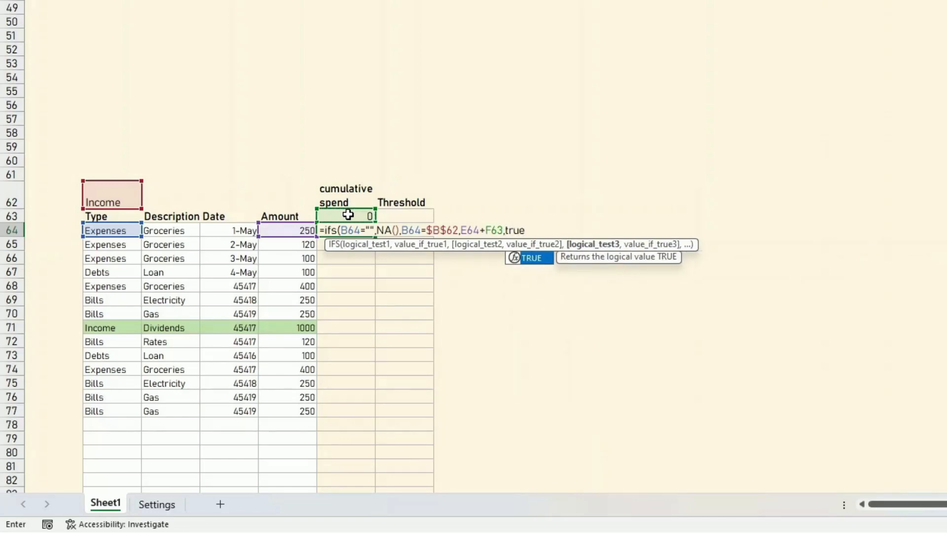
type(",")
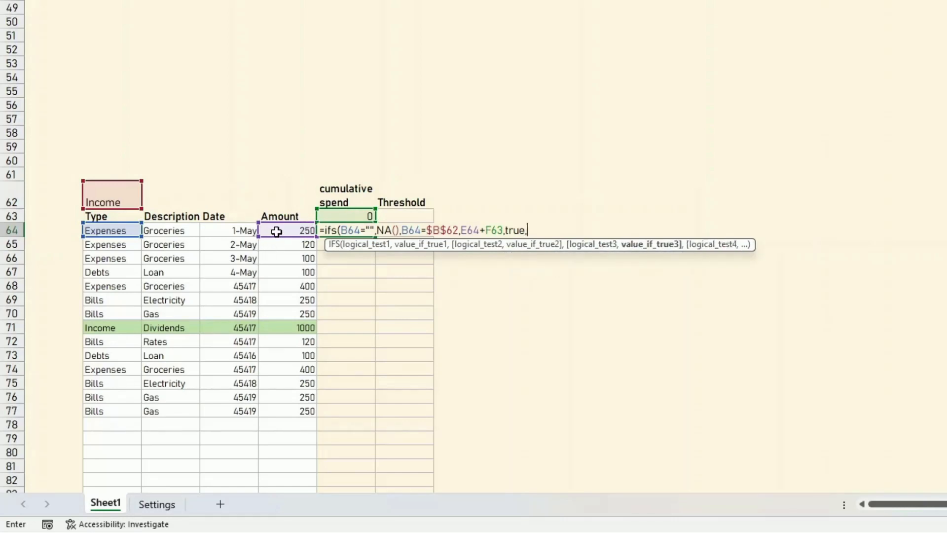
left_click(327, 216)
type("-")
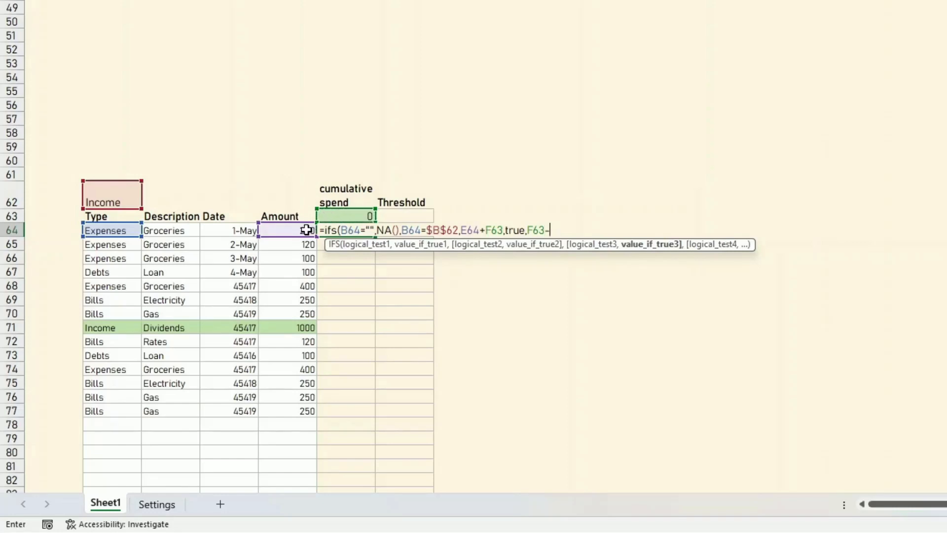
left_click(307, 230)
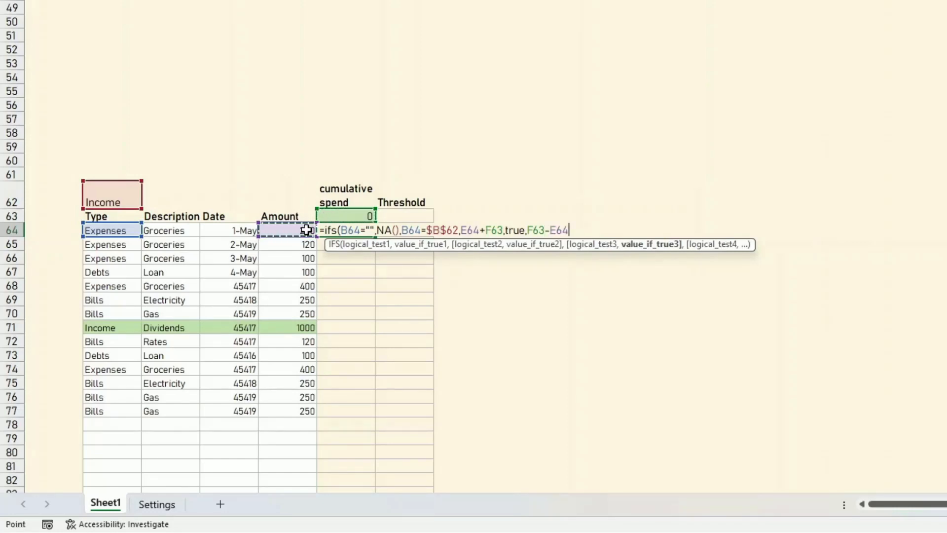
type(")")
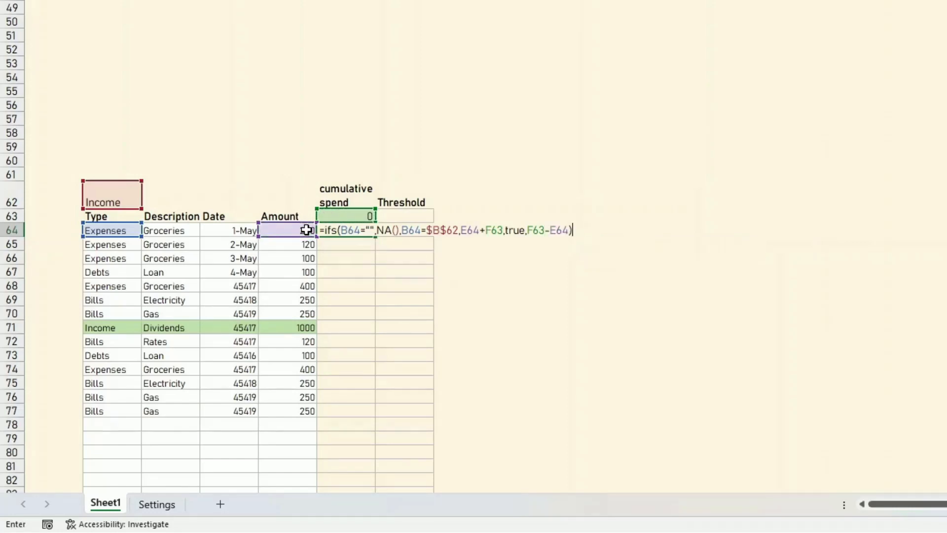
key("Return")
key("Up")
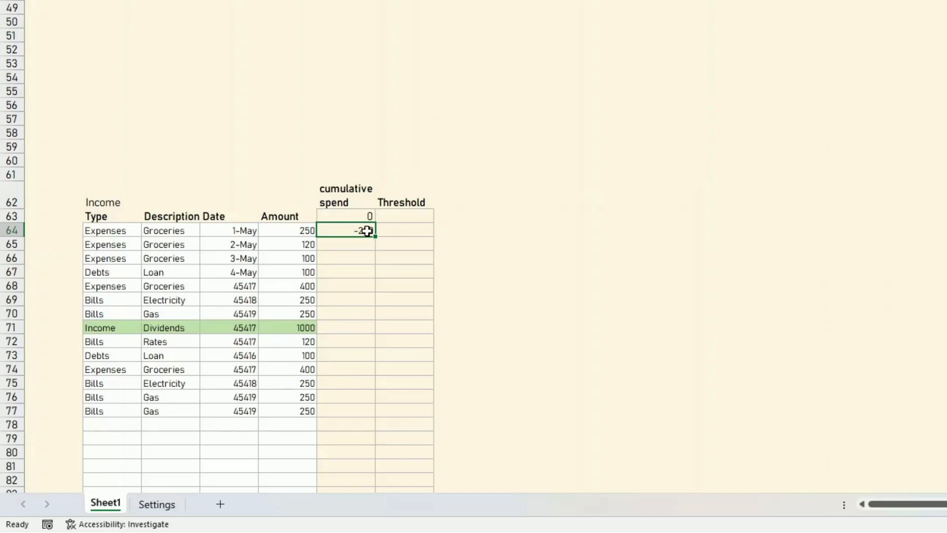
Fill the cumulative spend formula from F64 down to F104 and check the result in Income row 71.
left_click_drag(378, 236, 378, 420)
scroll(446, 360, "down", 7)
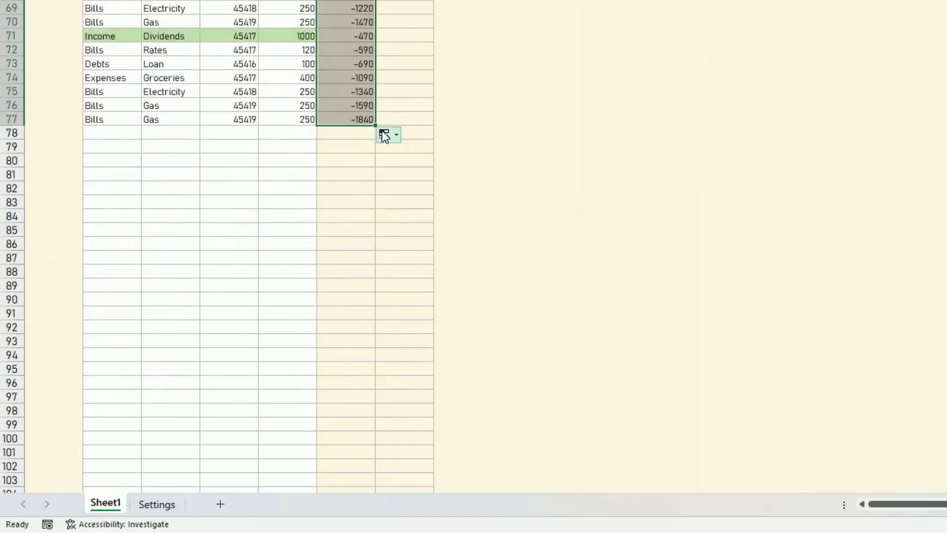
left_click_drag(375, 127, 377, 458)
scroll(493, 375, "down", 3)
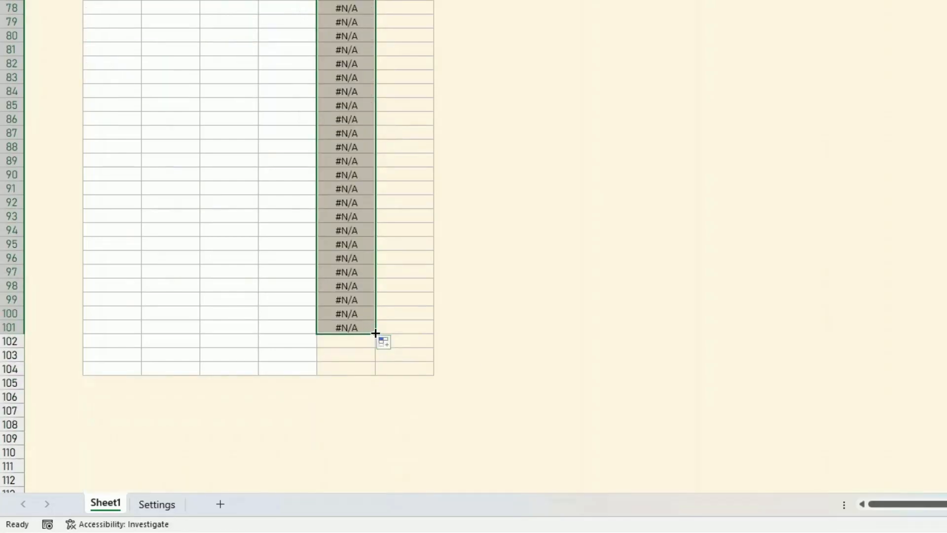
left_click_drag(376, 333, 376, 374)
scroll(564, 263, "up", 3)
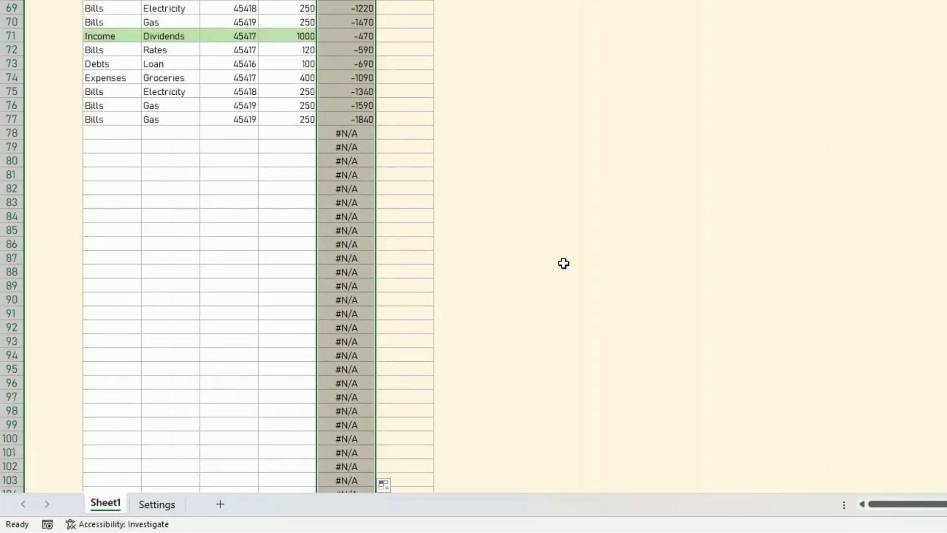
scroll(543, 246, "up", 3)
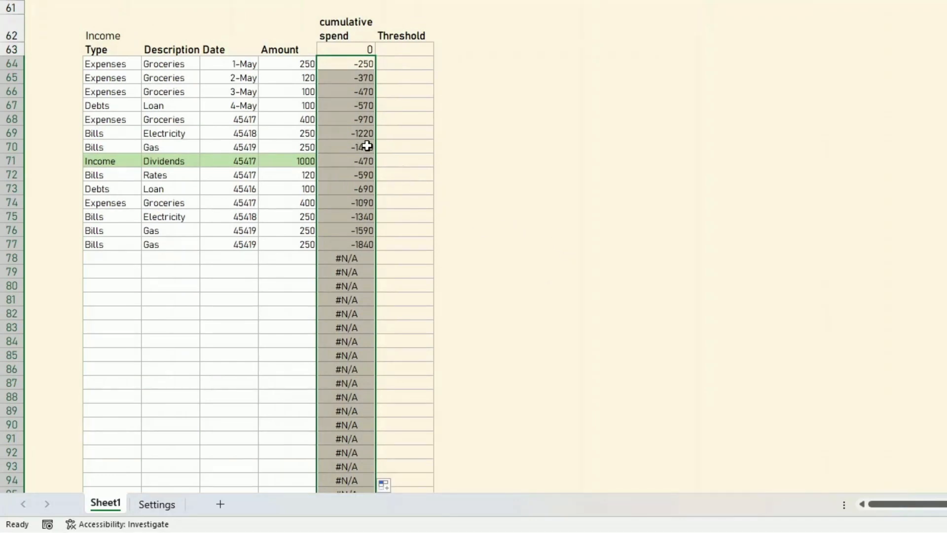
left_click(364, 161)
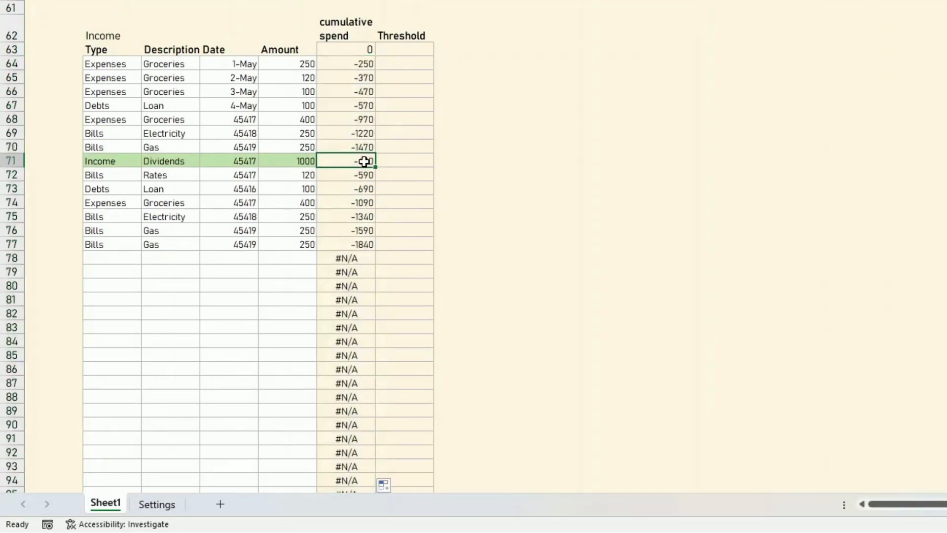
Link Threshold cell G63 to the Overall Spend threshold value in cell E5 of the Settings sheet.
left_click(391, 51)
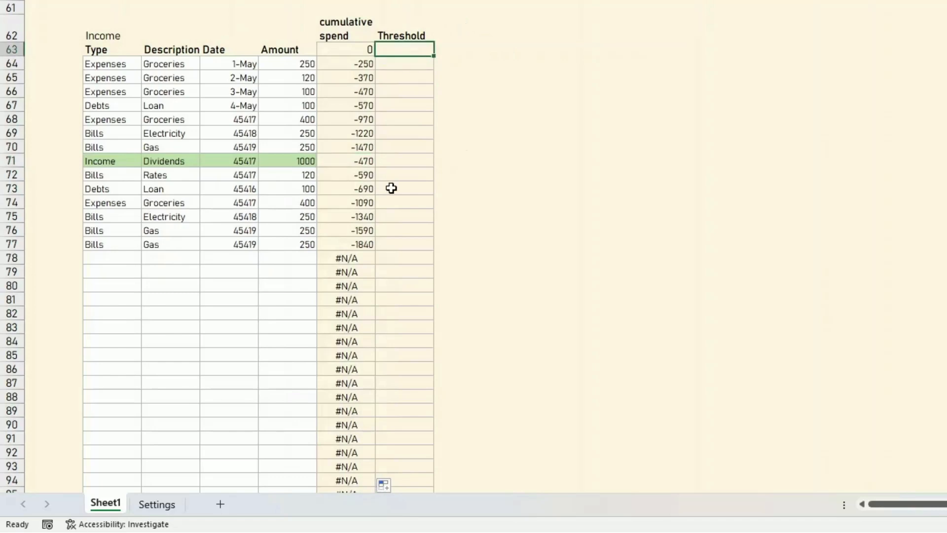
type("=")
scroll(250, 429, "up", 2)
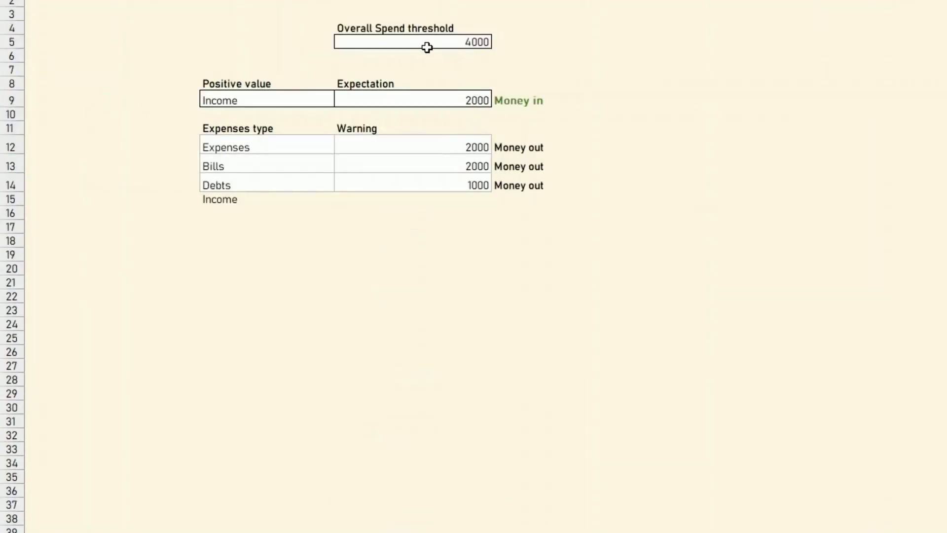
left_click(399, 40)
key("Return")
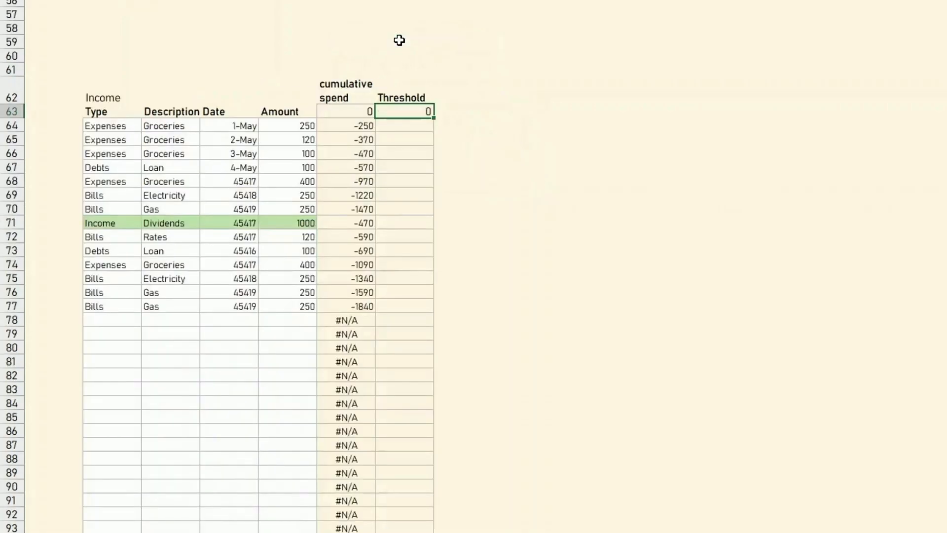
left_click(412, 111)
Enter =G63 in G64 and fill it down the Threshold column to G104.
left_click(412, 128)
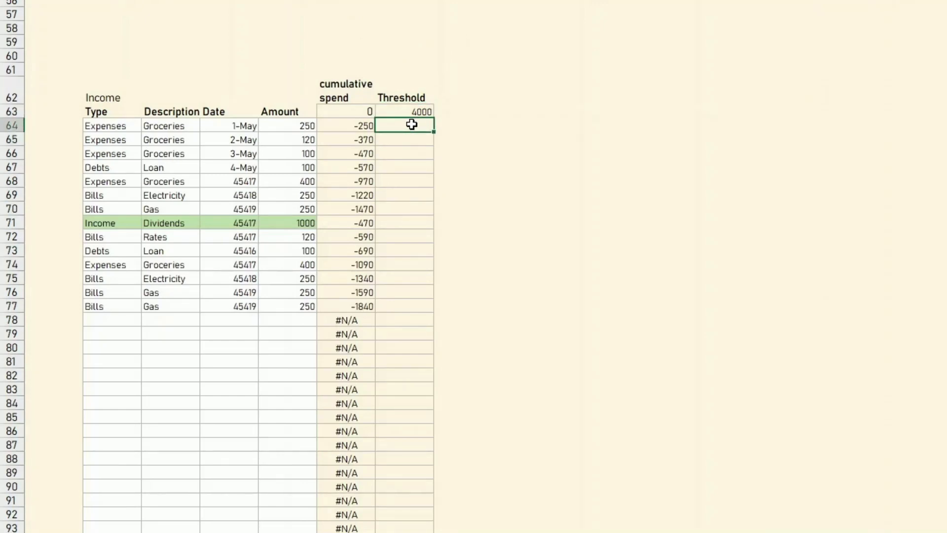
type("=G63")
key("Return")
left_click(412, 124)
left_click_drag(436, 133, 403, 530)
scroll(526, 369, "up", 5)
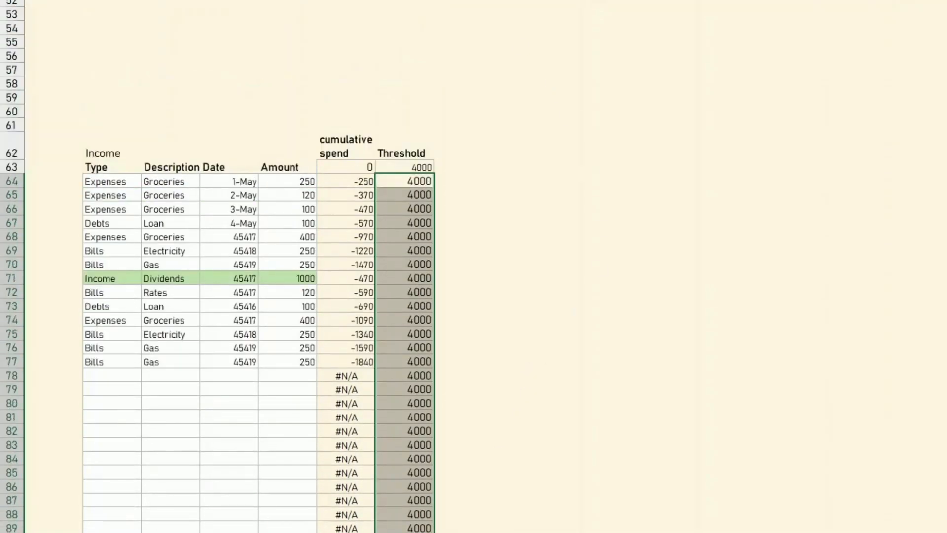
left_click(532, 88)
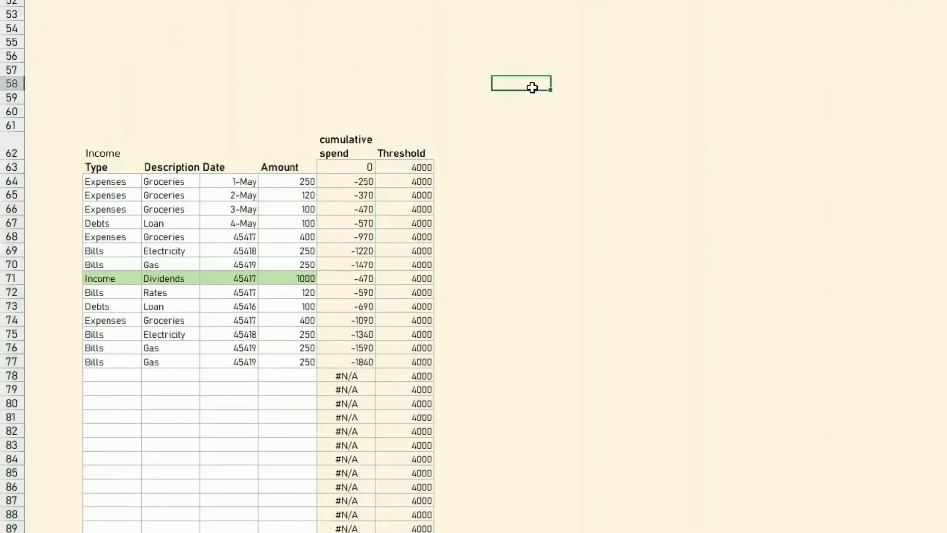
Insert a 2-D line chart with markers from the cumulative spend and Threshold columns, F62:G104.
scroll(532, 88, "down", 2)
scroll(533, 87, "down", 1)
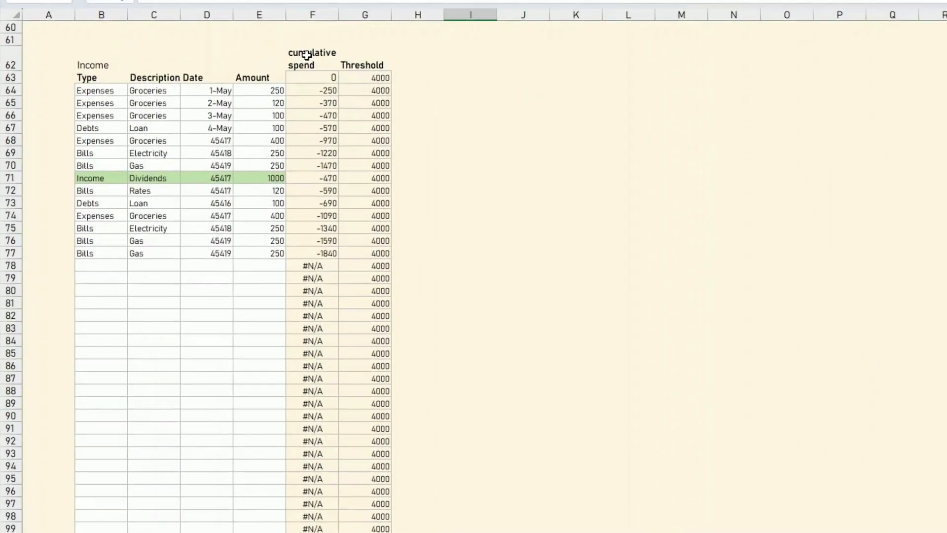
left_click_drag(306, 55, 356, 499)
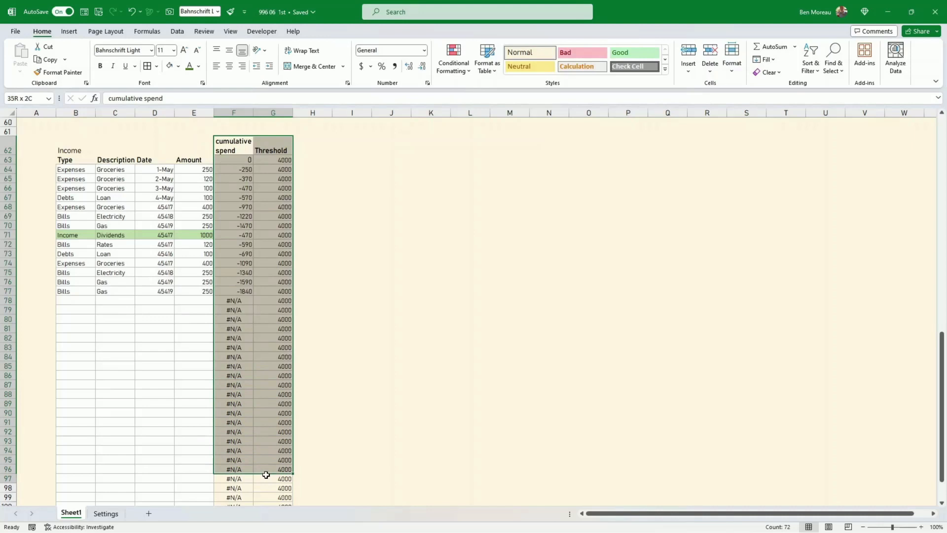
left_click_drag(265, 474, 274, 497)
left_click(68, 31)
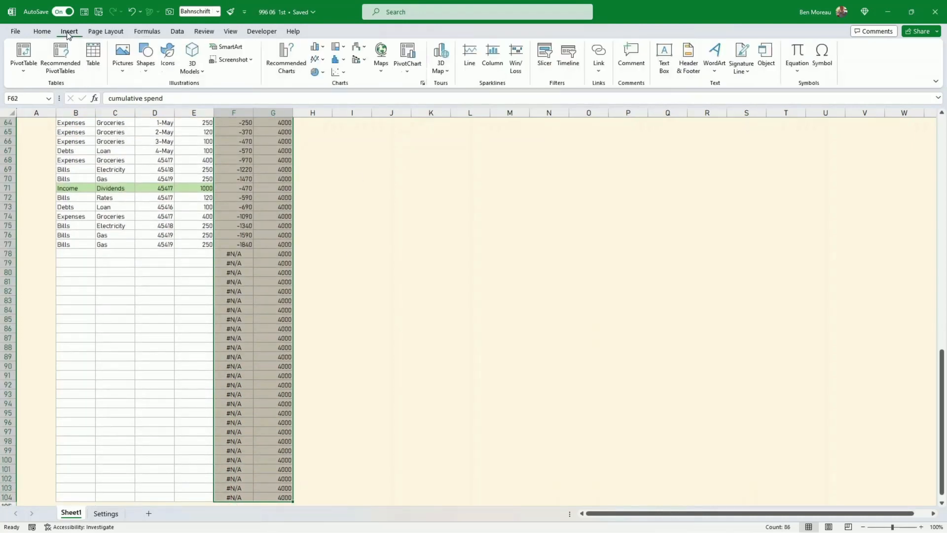
left_click(323, 60)
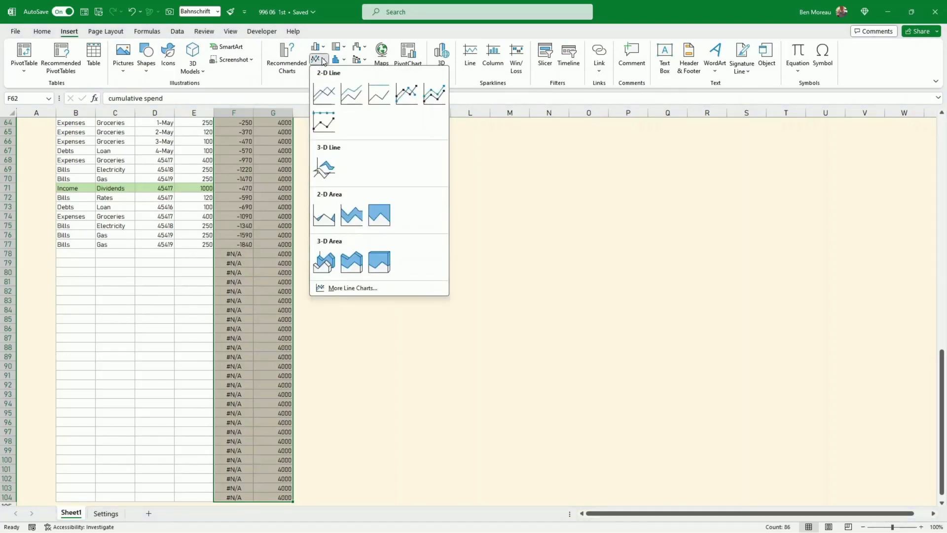
left_click(408, 98)
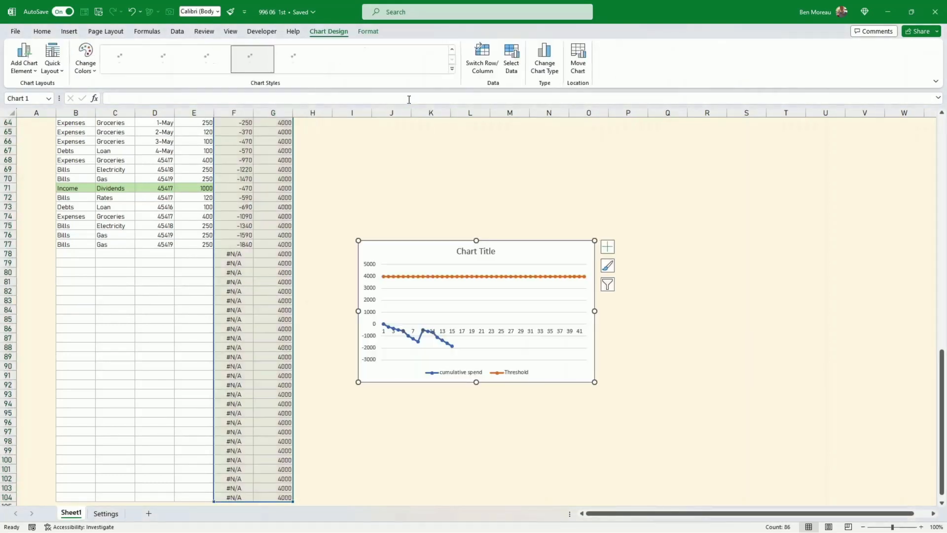
Negate the threshold link by changing the formula in G63 to =-Settings!E5.
left_click(453, 346)
scroll(345, 234, "up", 3)
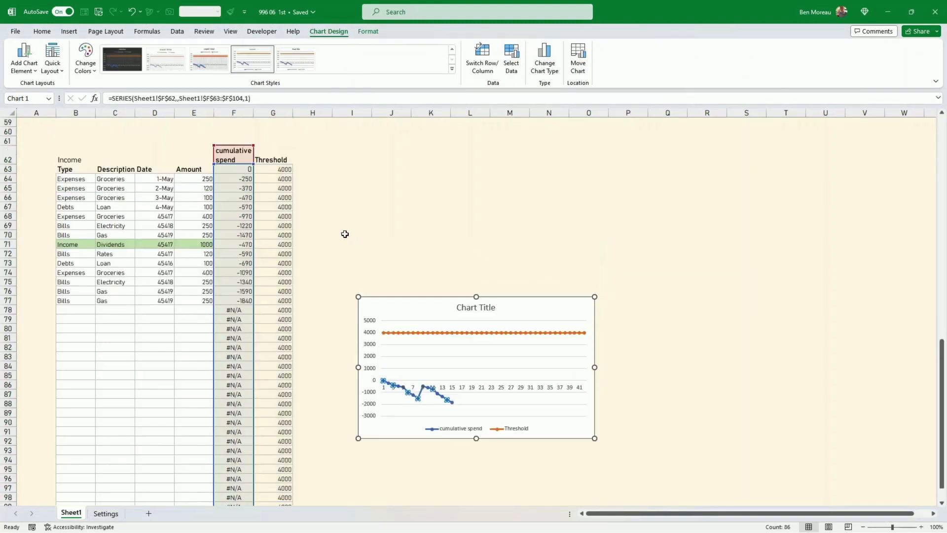
left_click(364, 234)
left_click(274, 191)
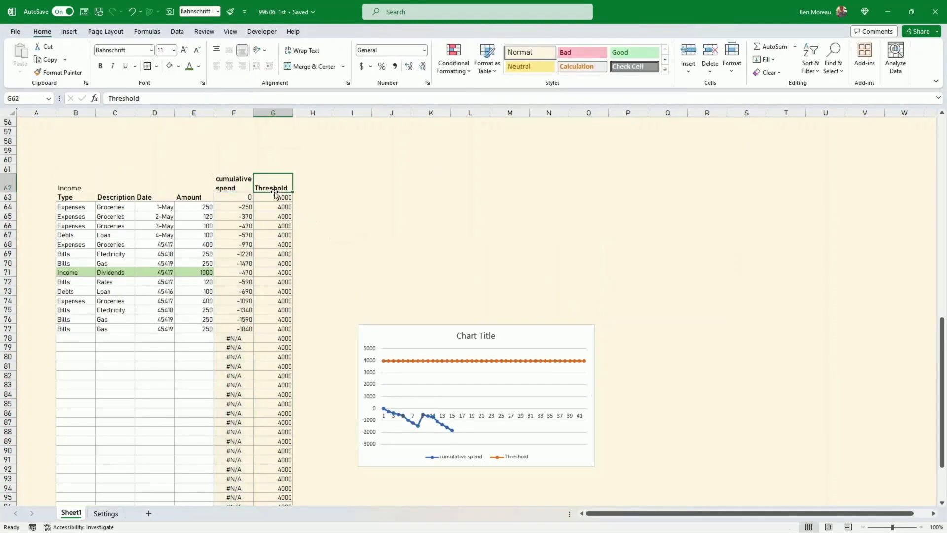
left_click(279, 199)
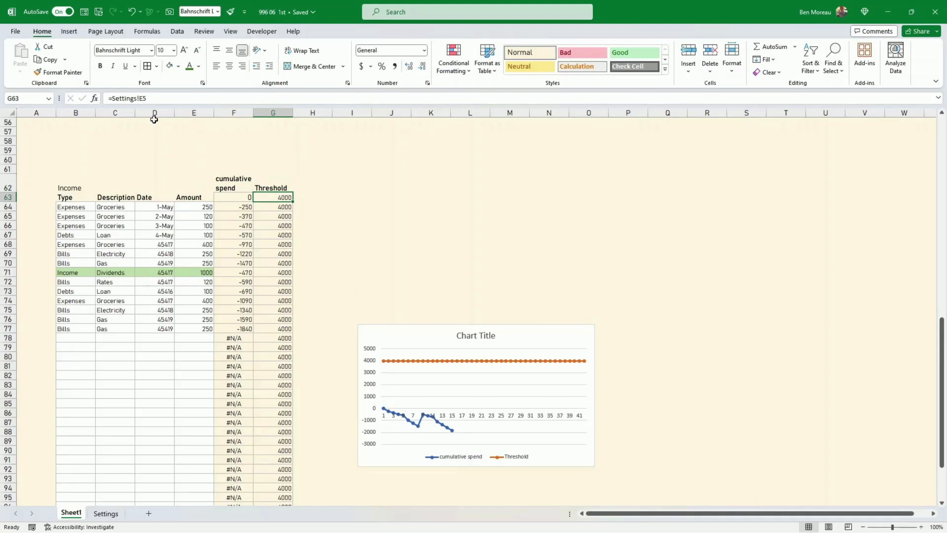
left_click(112, 100)
type("-")
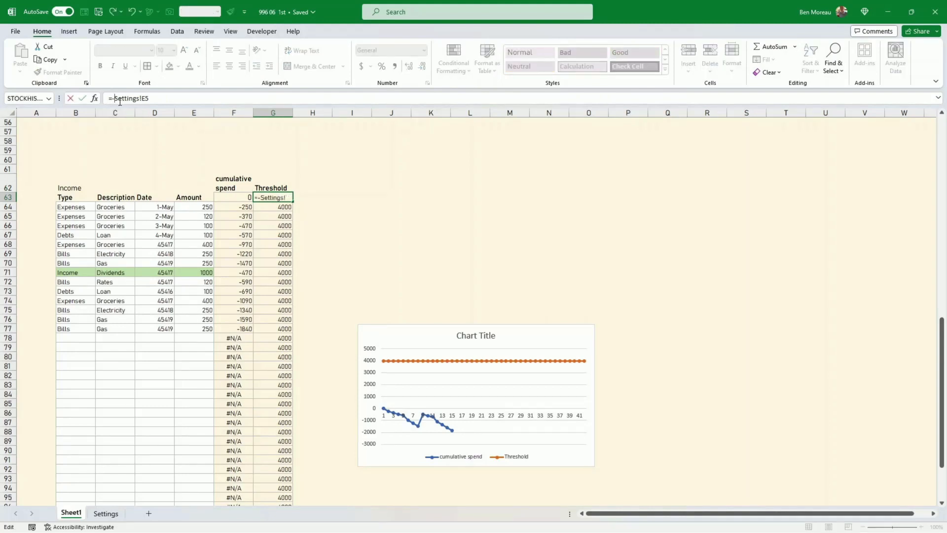
key("Return")
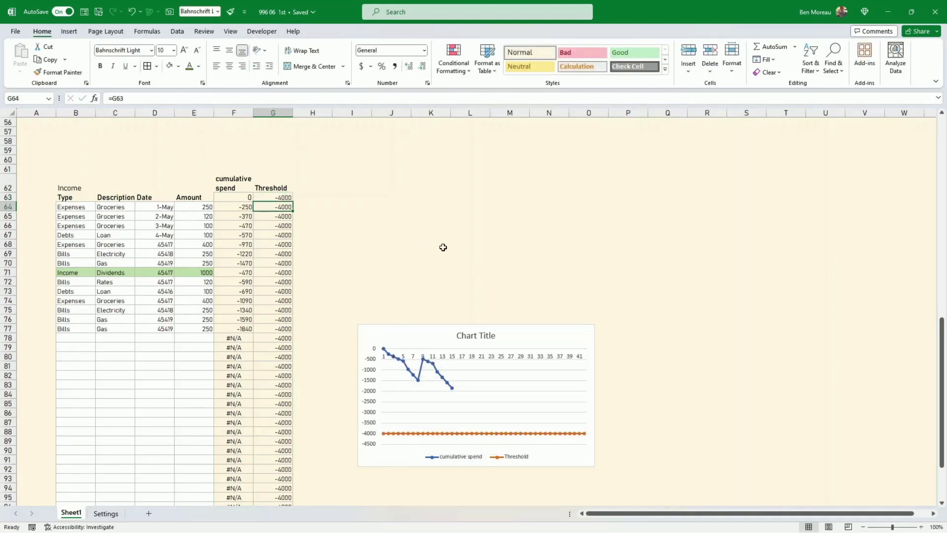
Set the marker option of the chart's Threshold series to None.
left_click(418, 376)
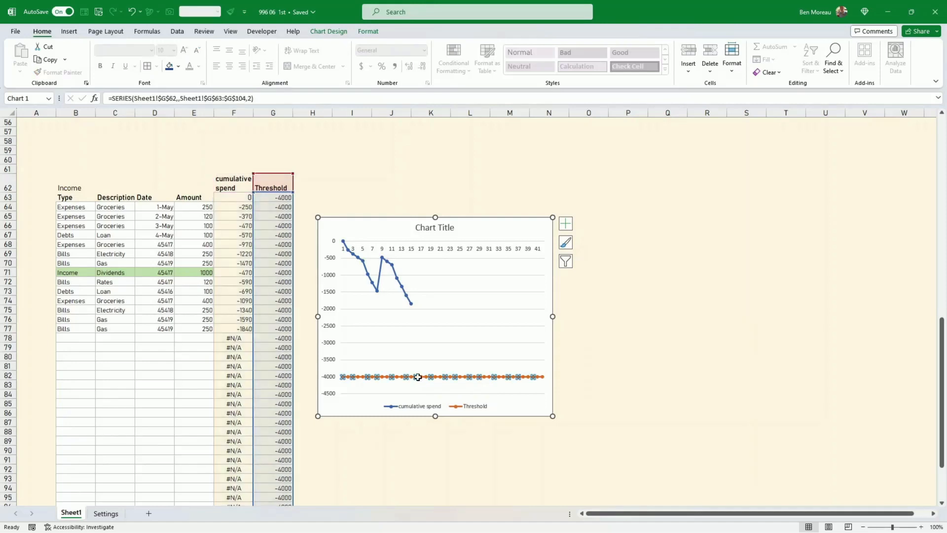
mouse_move(431, 377)
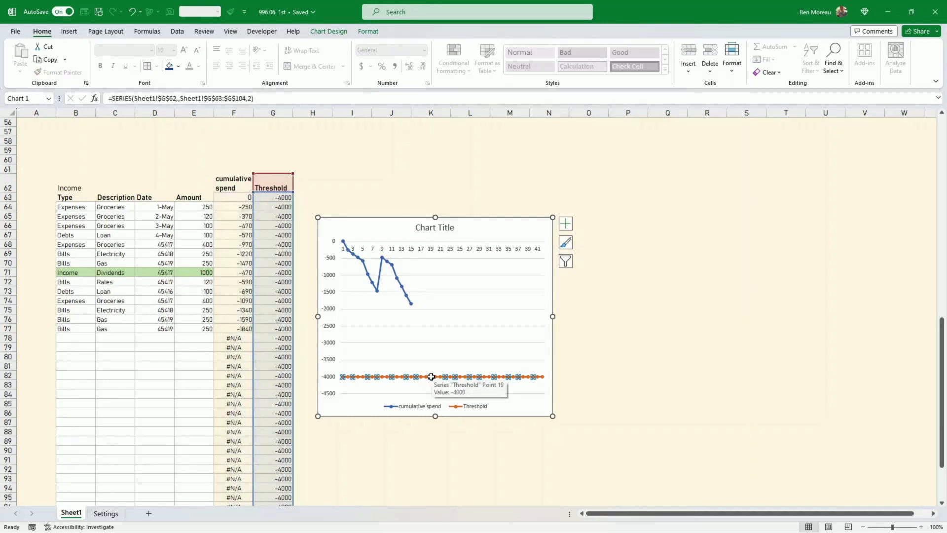
left_click(367, 31)
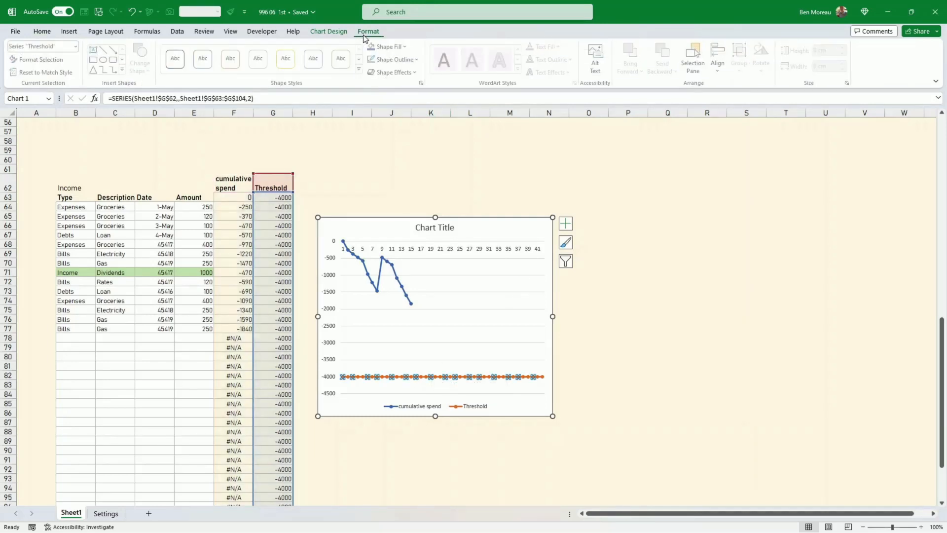
right_click(399, 378)
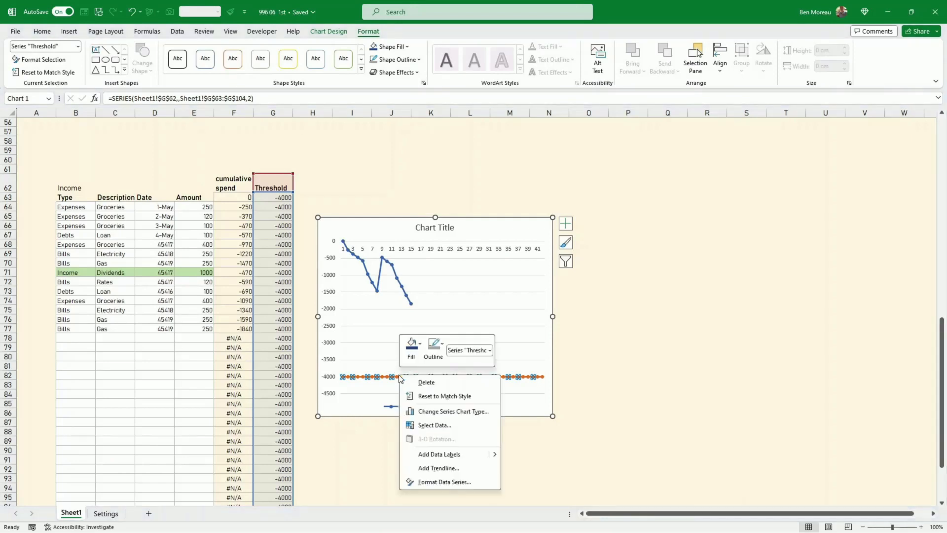
left_click(439, 483)
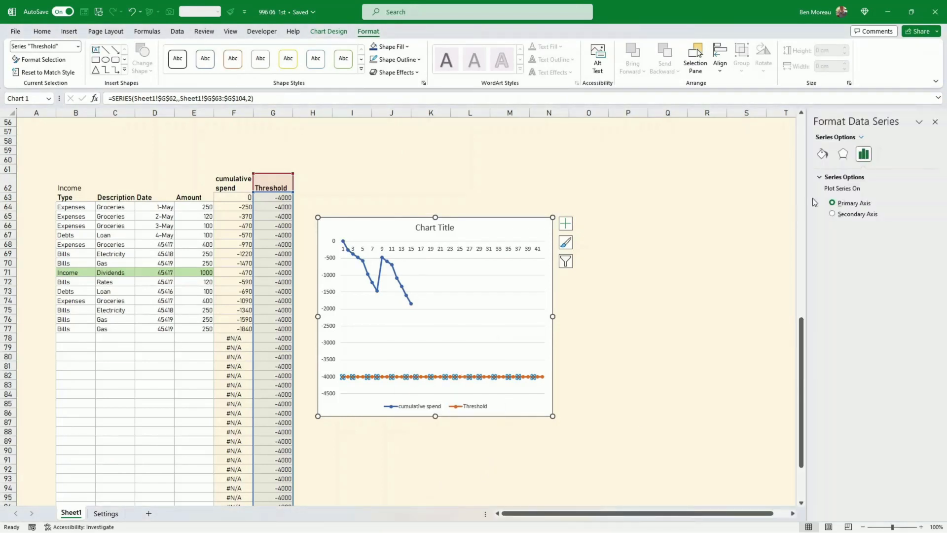
left_click(822, 154)
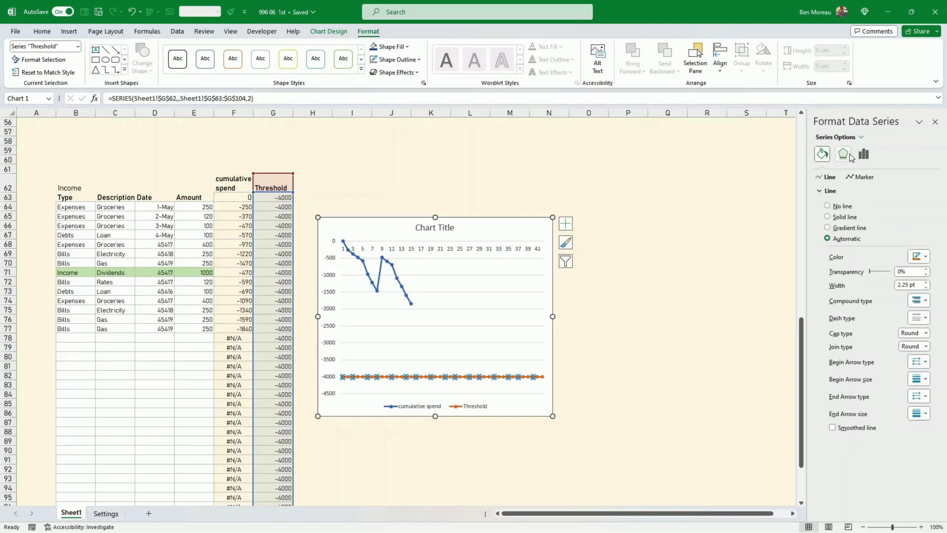
left_click(854, 179)
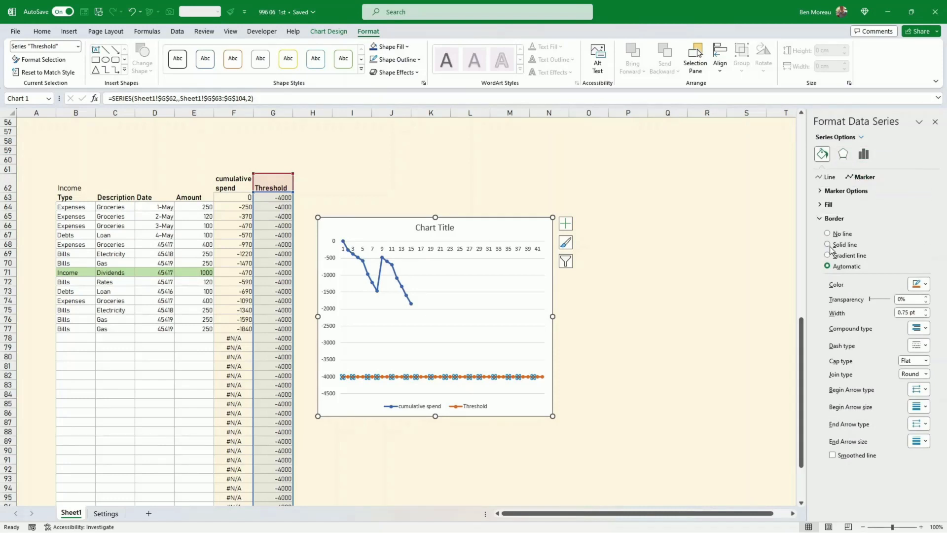
left_click(839, 190)
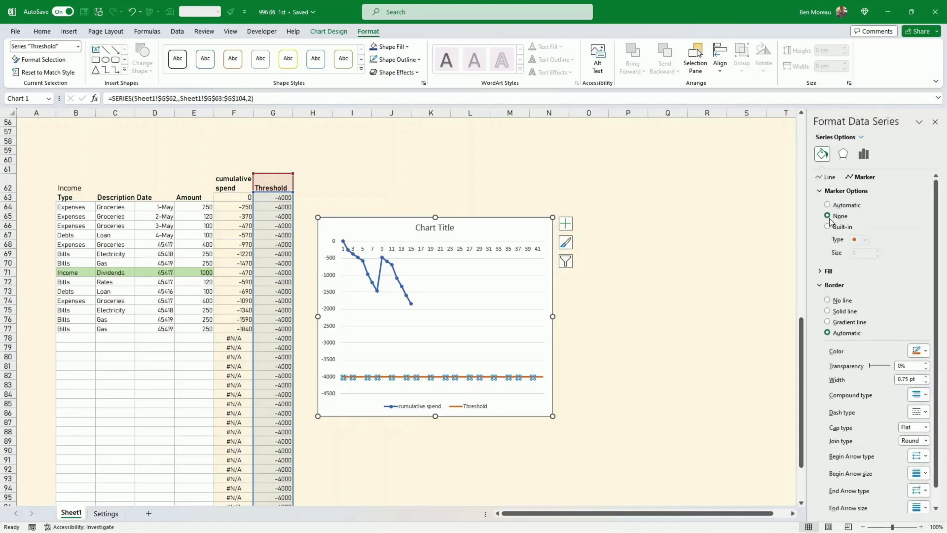
Format the Threshold line with a fine dotted dash type and a dark blue colour.
left_click(826, 177)
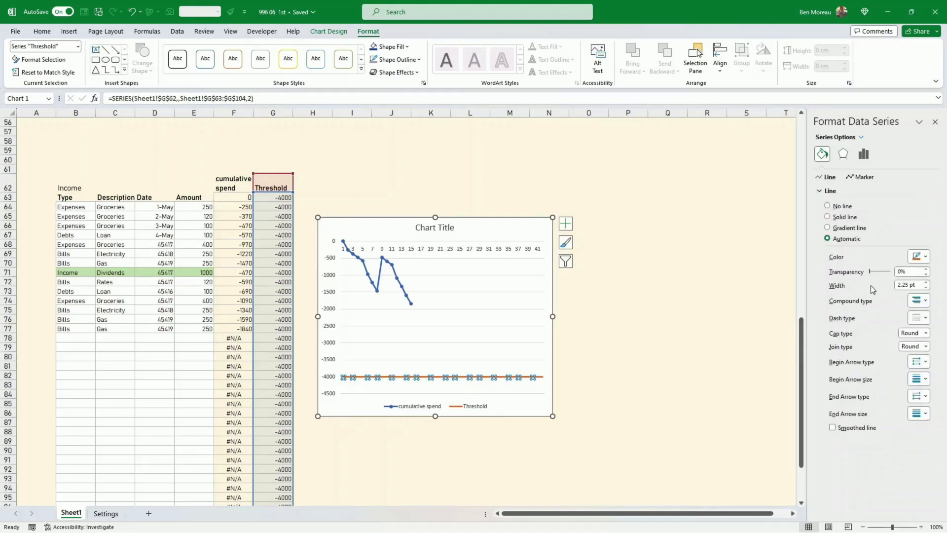
left_click(917, 317)
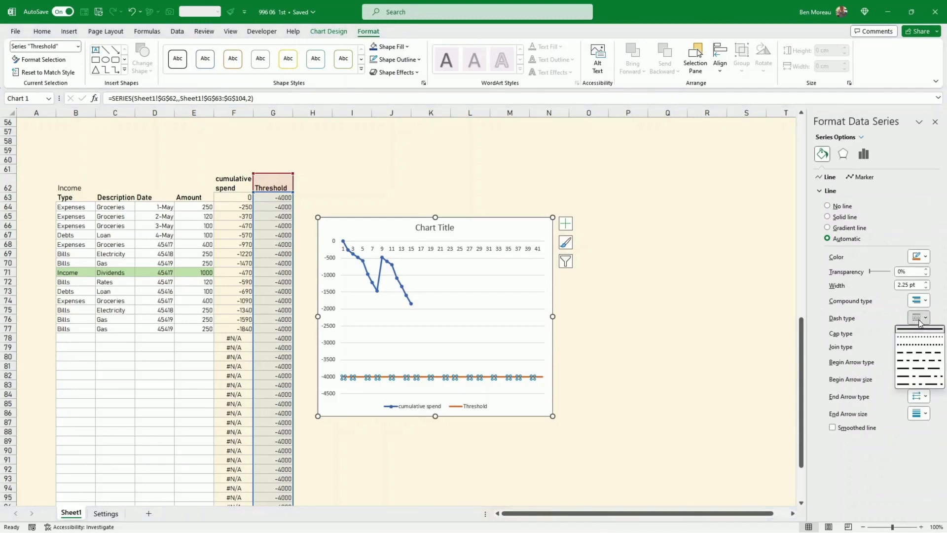
left_click(919, 345)
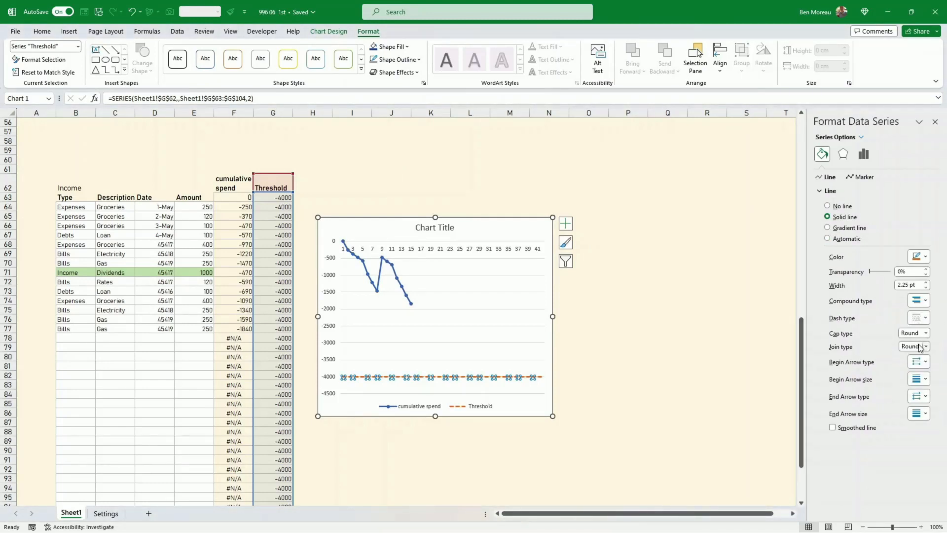
left_click(917, 317)
left_click(923, 337)
left_click(925, 257)
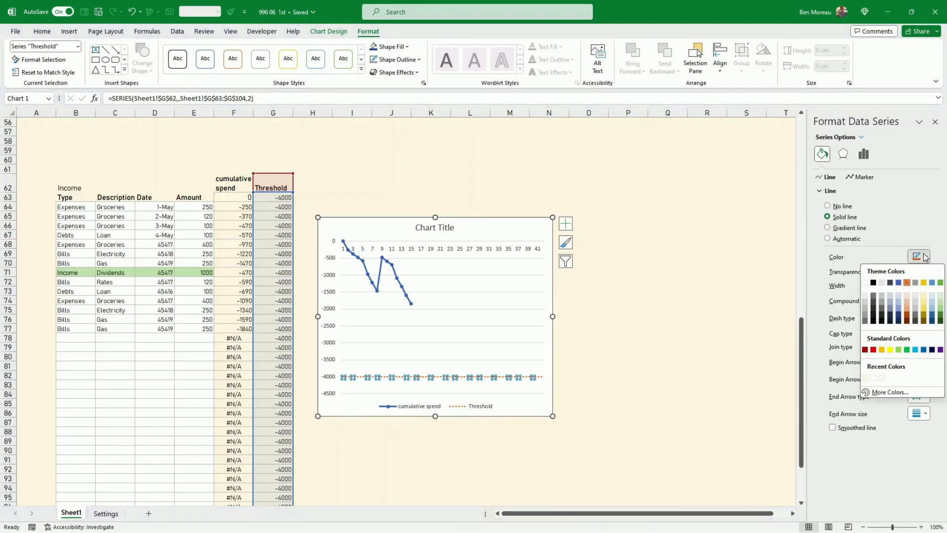
left_click(931, 324)
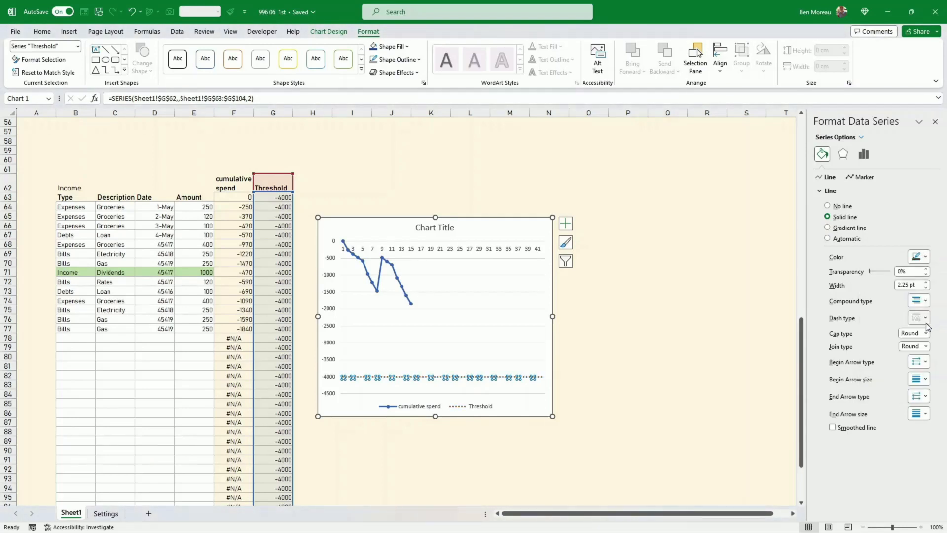
Give the markers of the cumulative spend series a solid white fill.
left_click(413, 305)
left_click(861, 176)
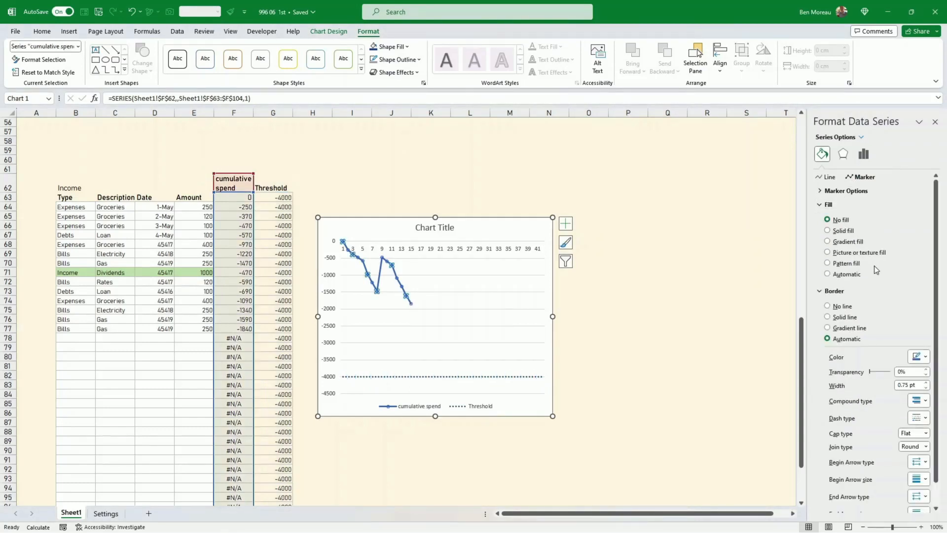
left_click(847, 192)
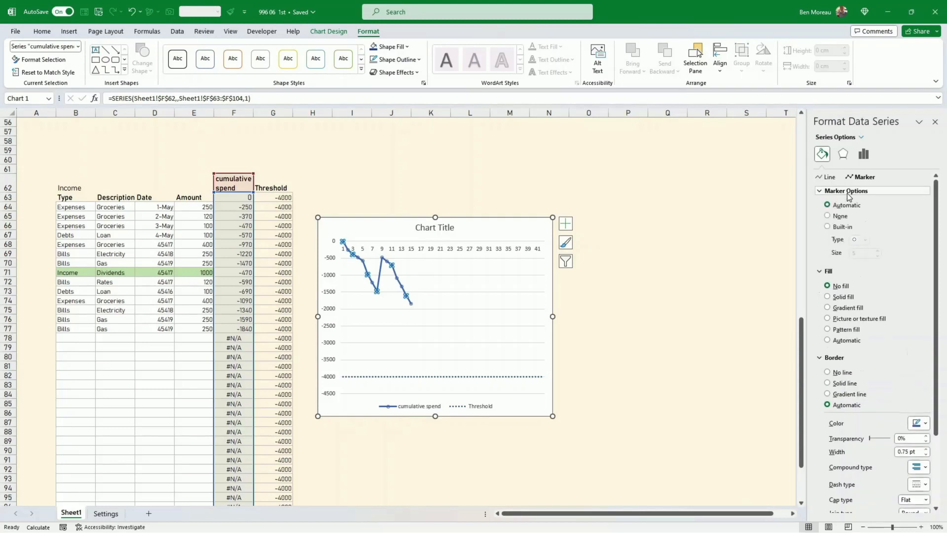
left_click(849, 298)
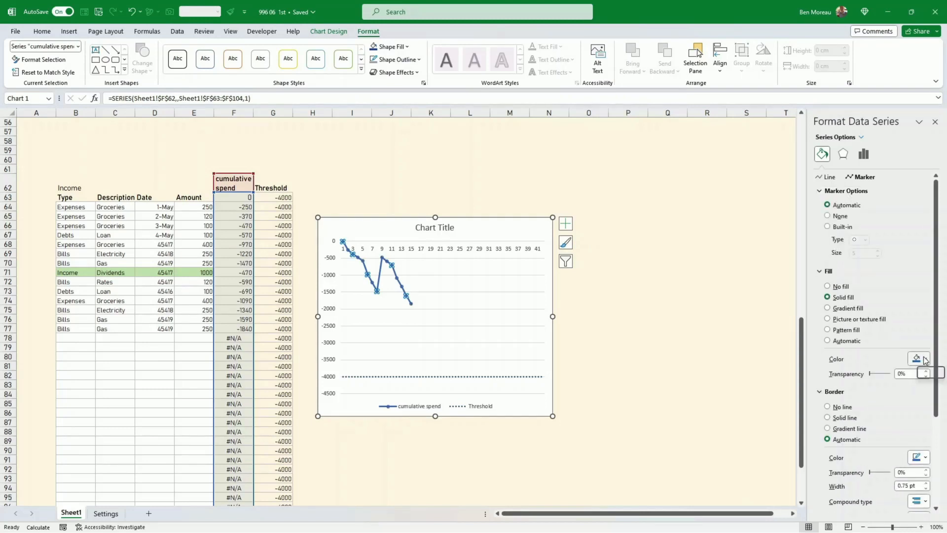
left_click(925, 361)
left_click(868, 390)
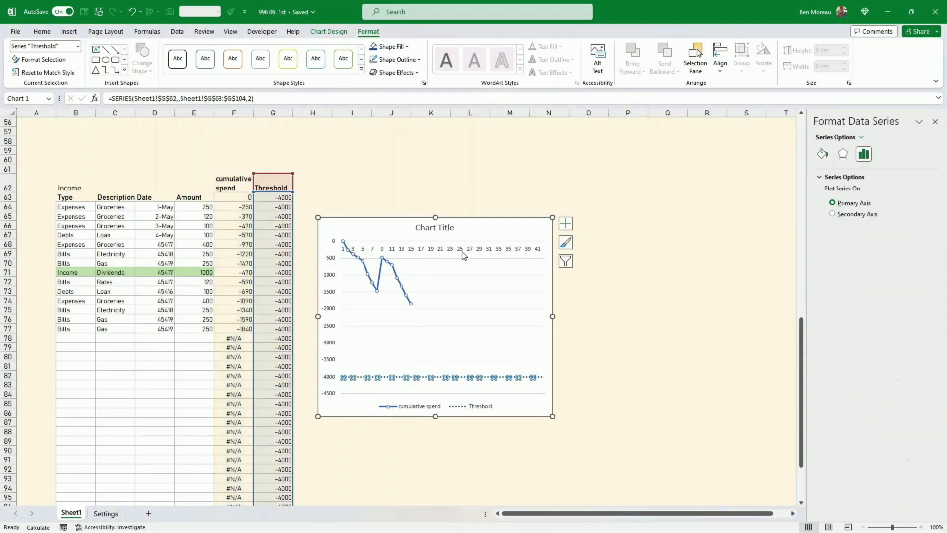
Delete the chart's horizontal axis and move the chart further away from the table.
left_click(463, 253)
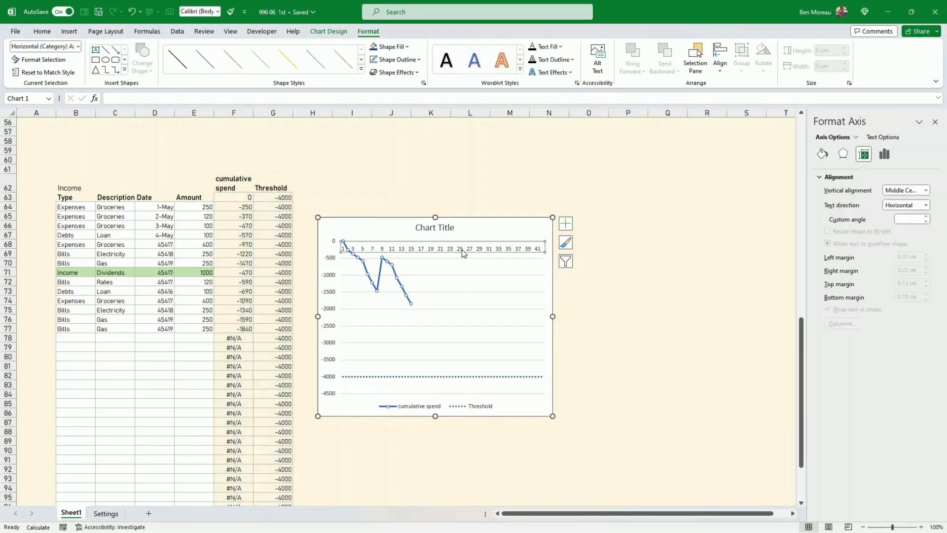
left_click(552, 340)
left_click_drag(551, 341, 605, 332)
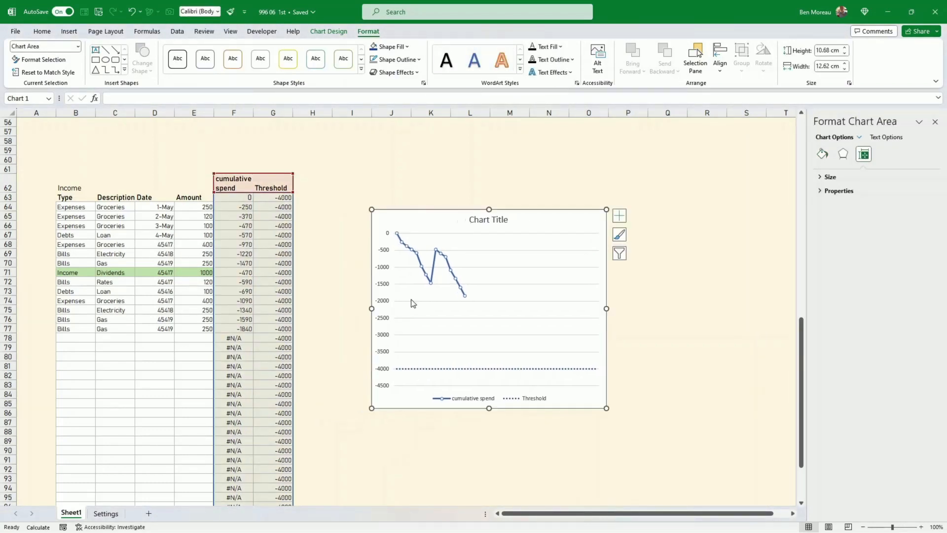
Copy the date format of D64 onto the Date column cells from D68 downward.
left_click(286, 246)
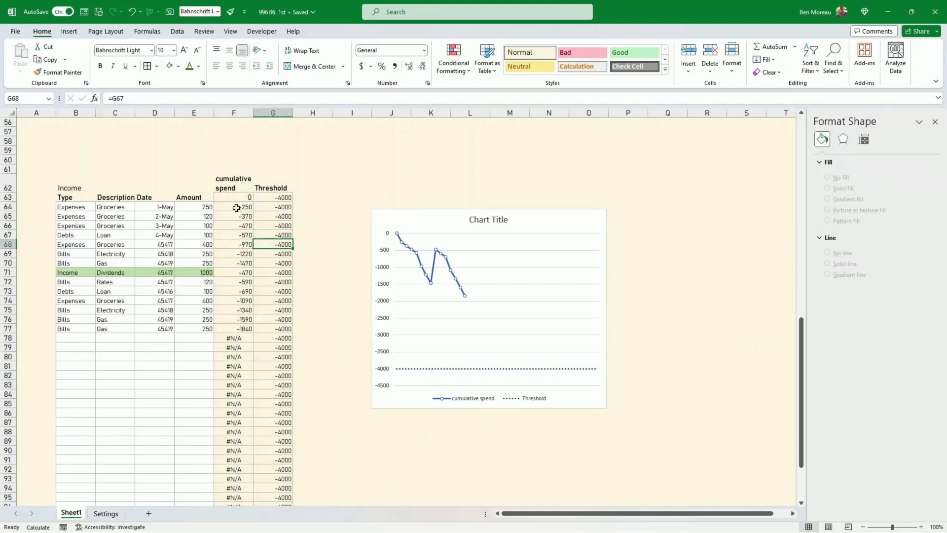
left_click_drag(236, 207, 241, 328)
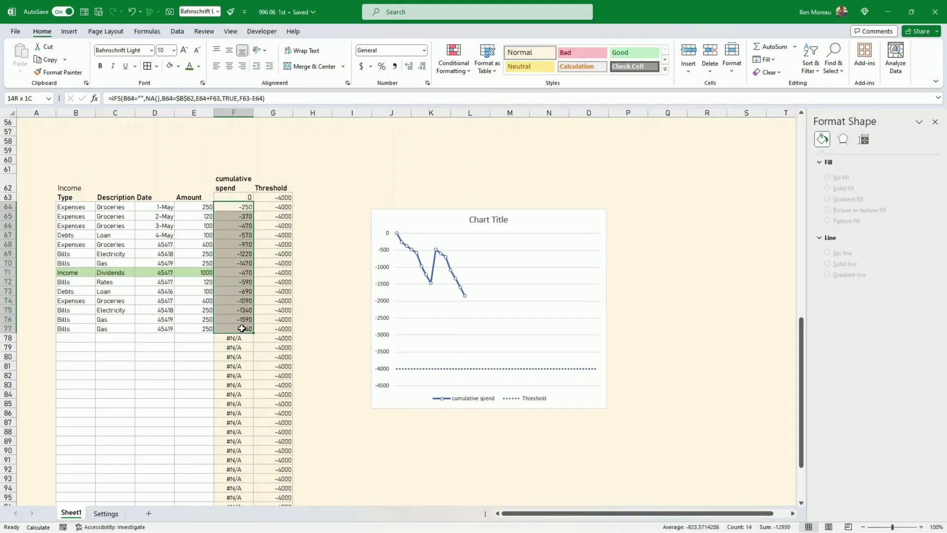
left_click(167, 208)
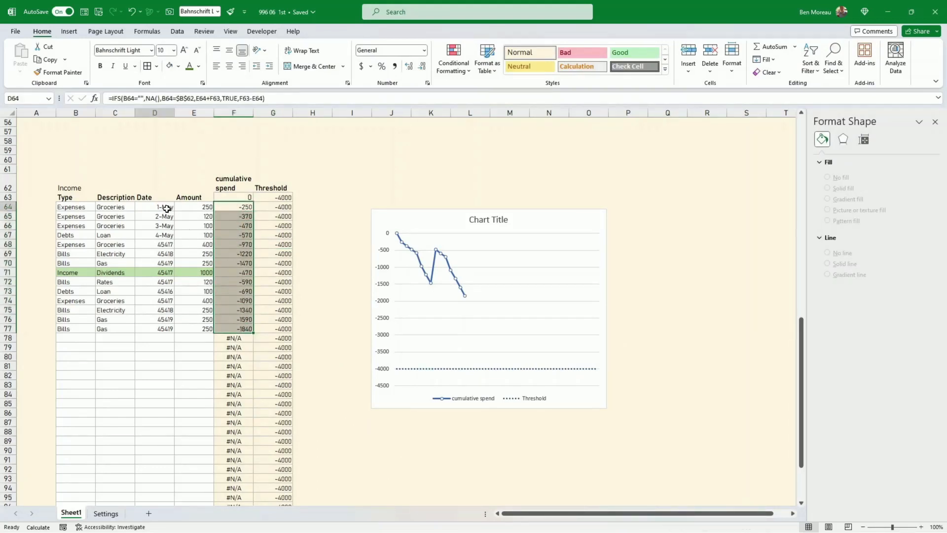
left_click(60, 72)
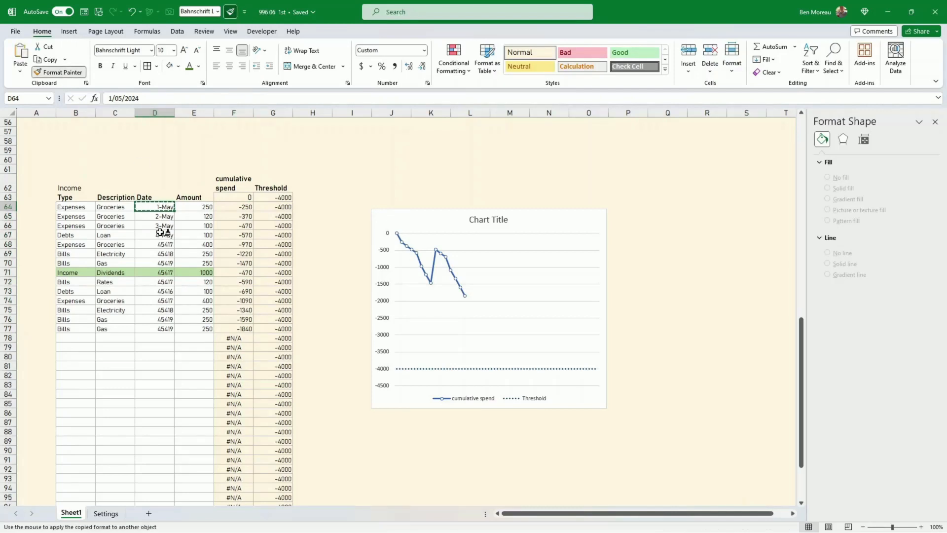
mouse_move(160, 242)
left_mouse_down()
mouse_move(169, 530)
mouse_move(170, 505)
left_mouse_up()
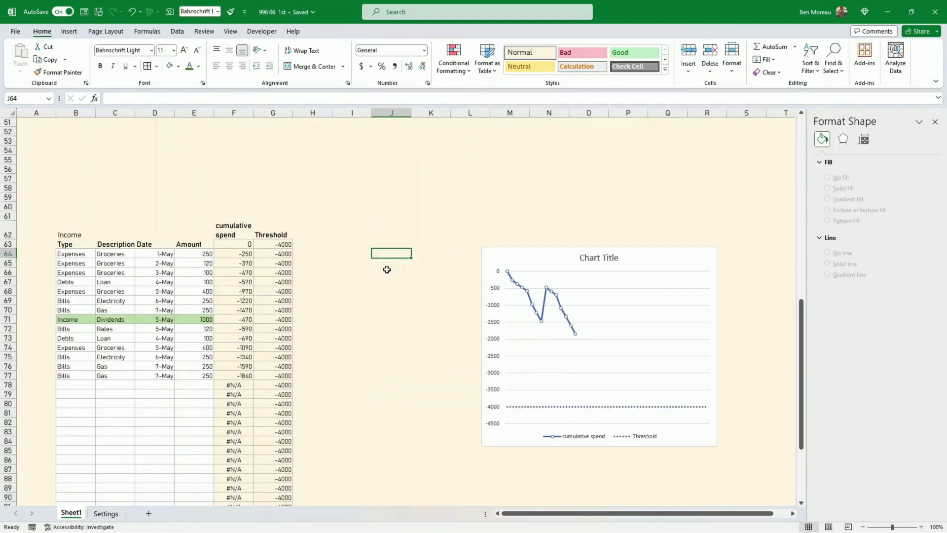
Move the chart closer to the transaction table so that it starts around column J.
left_click_drag(503, 249, 393, 253)
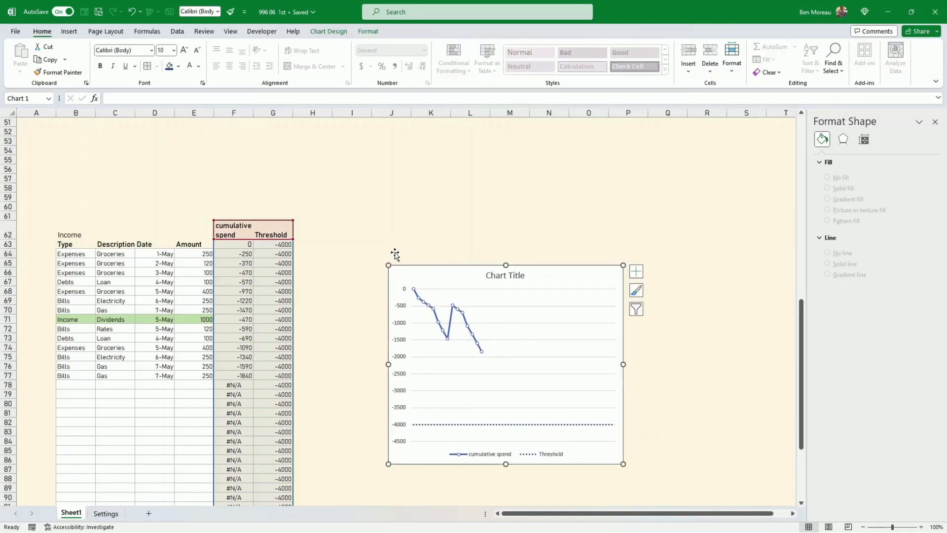
scroll(392, 253, "up", 8)
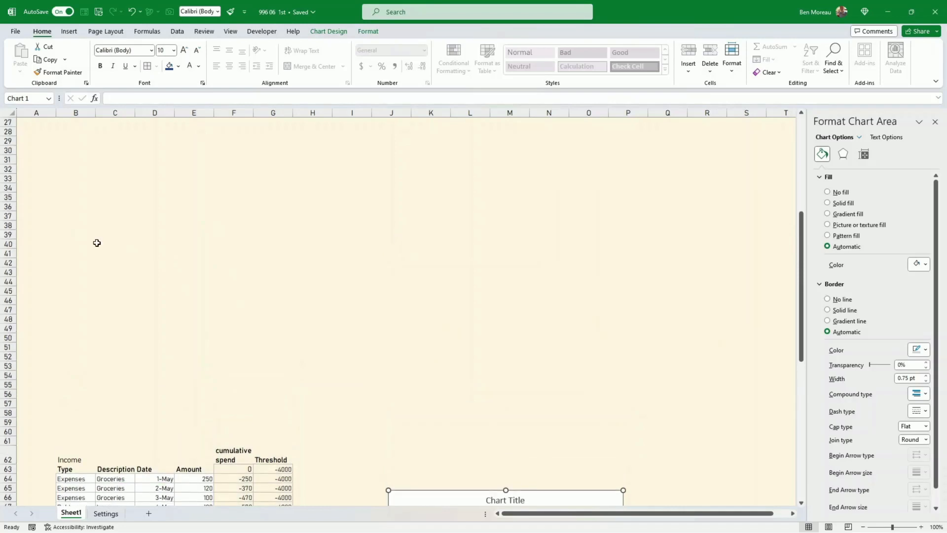
scroll(181, 382, "down", 5)
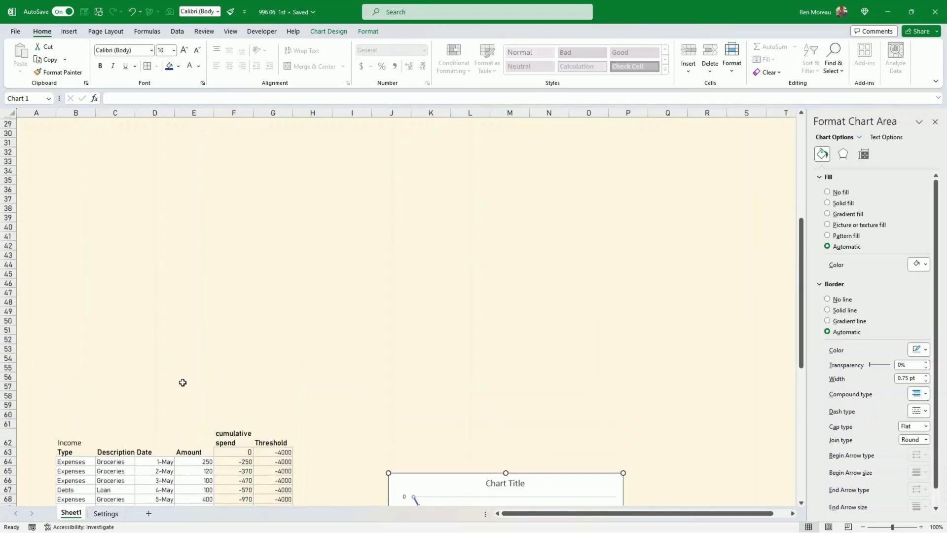
left_click_drag(66, 341, 192, 465)
scroll(158, 291, "up", 4)
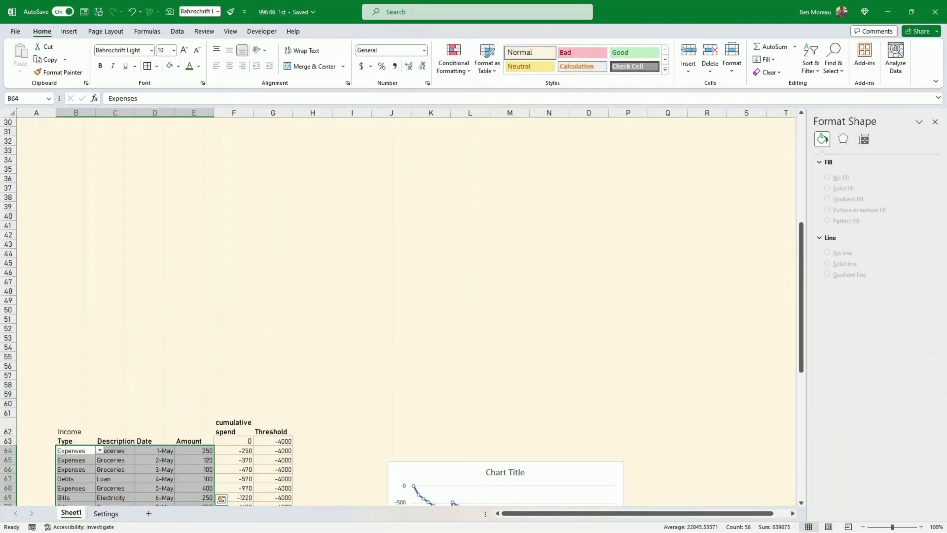
key("alt+Tab")
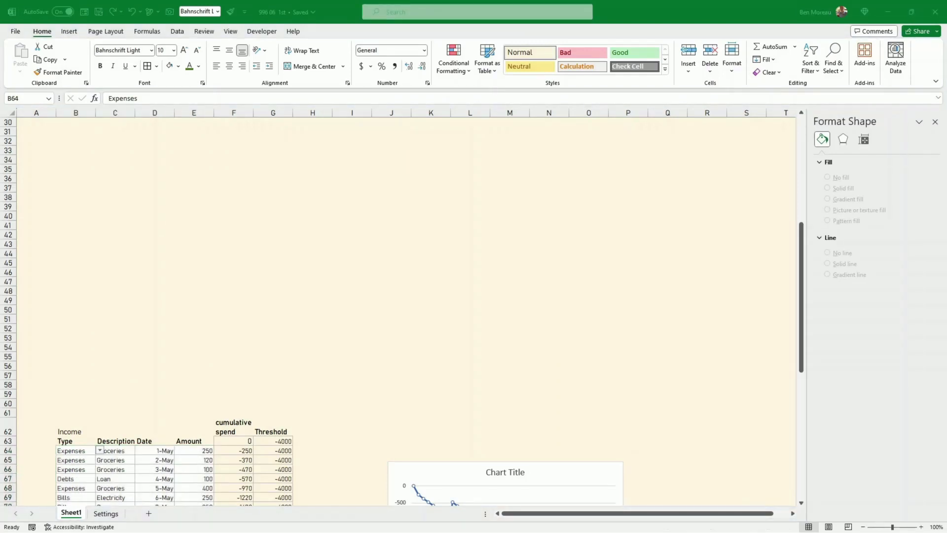
key("alt+Tab")
scroll(103, 221, "up", 1)
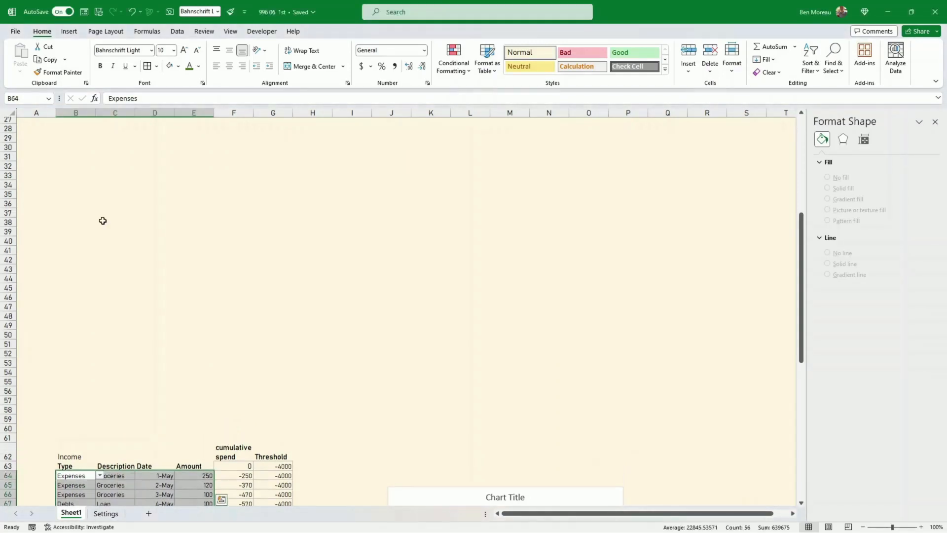
Fill cells B29:E29 above the transaction table with the green theme colour as a header bar.
left_click(70, 150)
scroll(69, 172, "up", 2)
left_click_drag(68, 197, 180, 194)
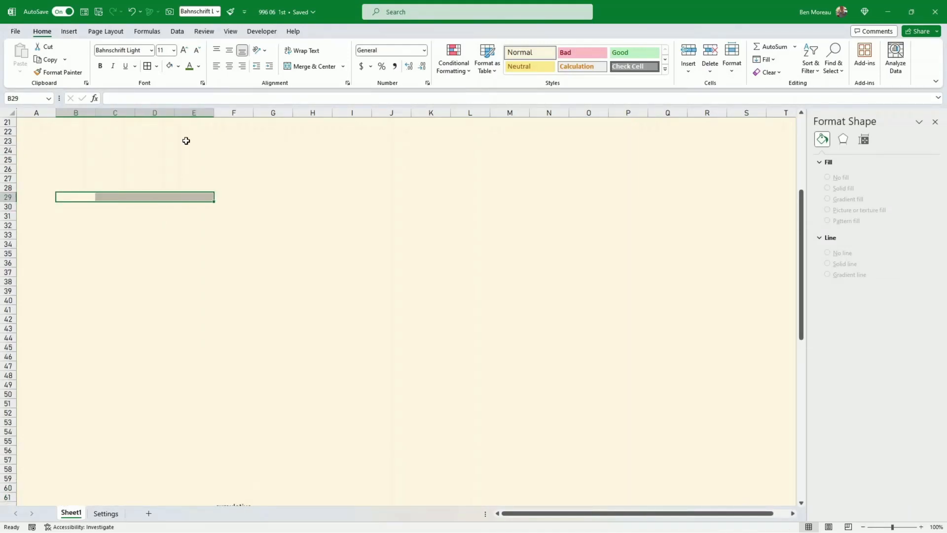
left_click(179, 66)
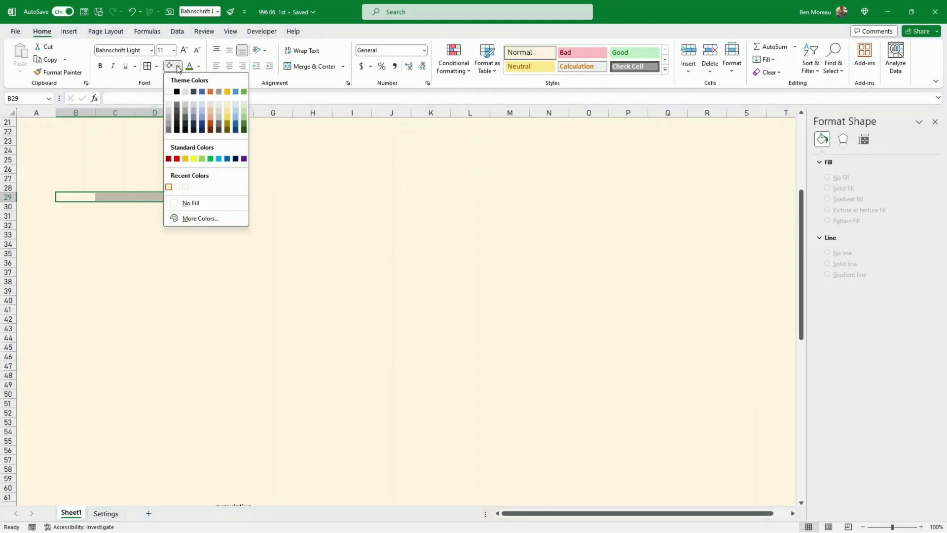
left_click(242, 92)
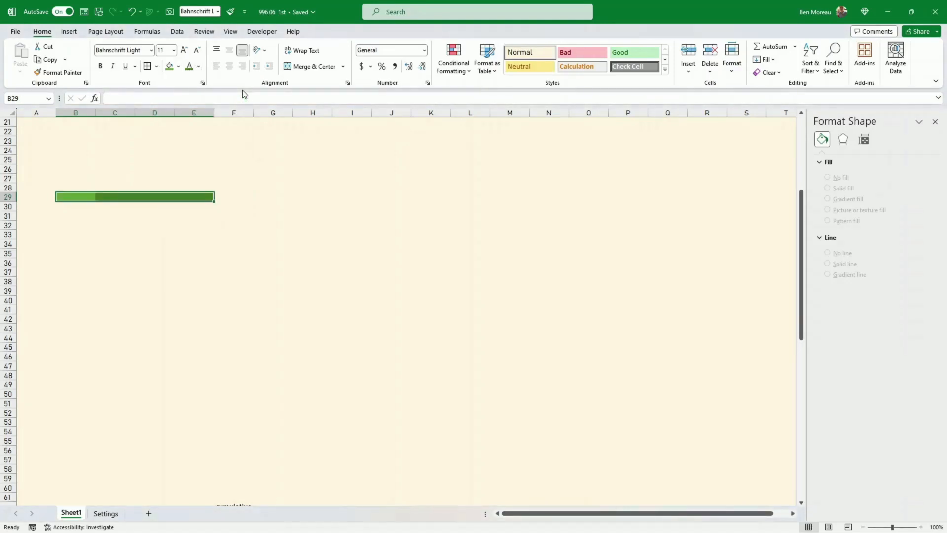
Link C29 in the green header bar to the Income label with the formula =Settings!D9.
left_click(118, 198)
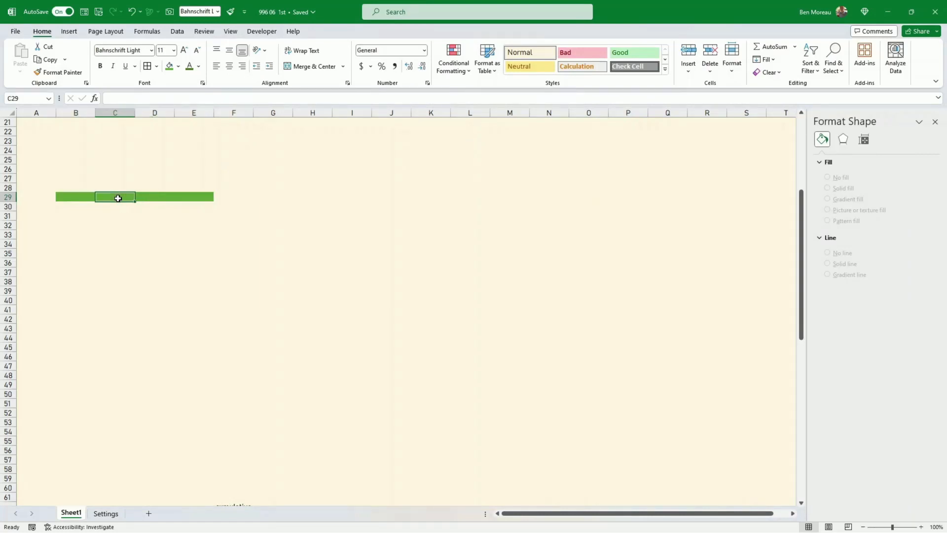
type("=Settings!")
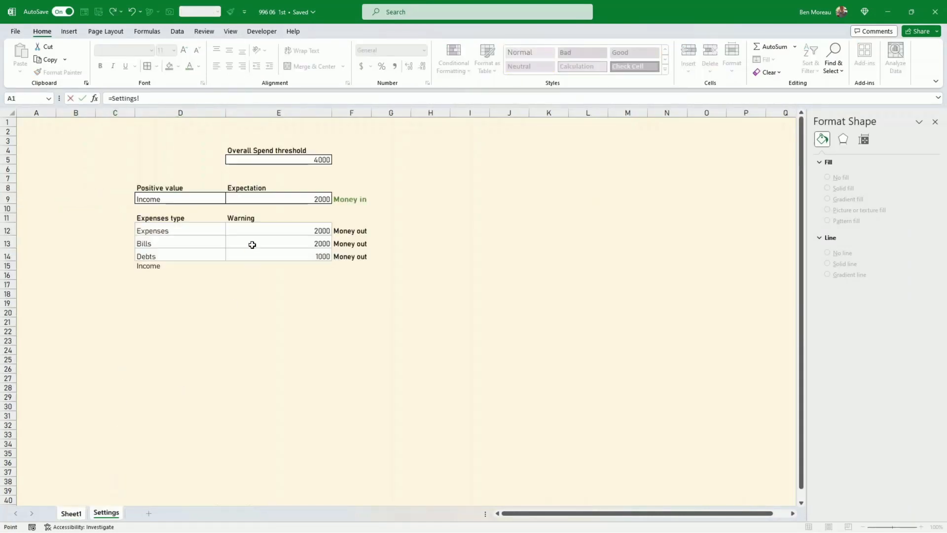
left_click(105, 514)
left_click(185, 204)
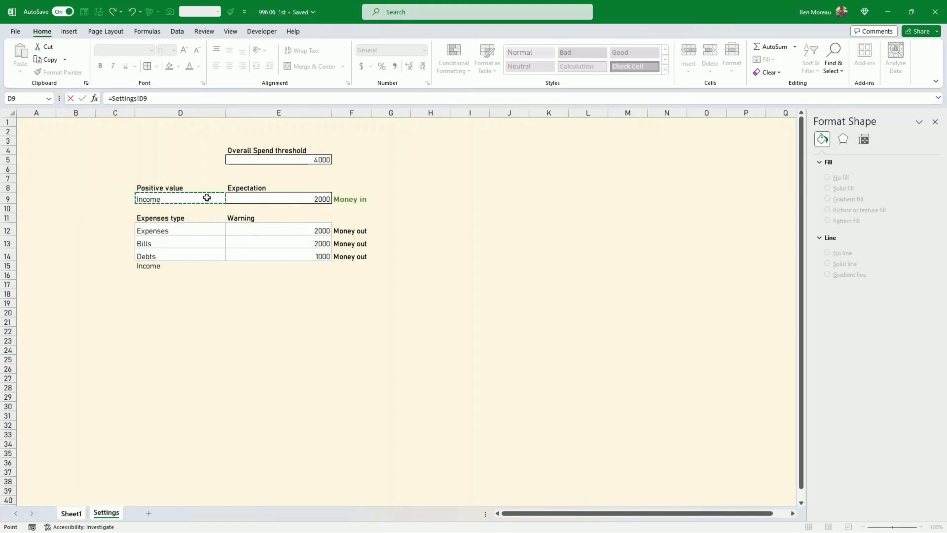
key("Return")
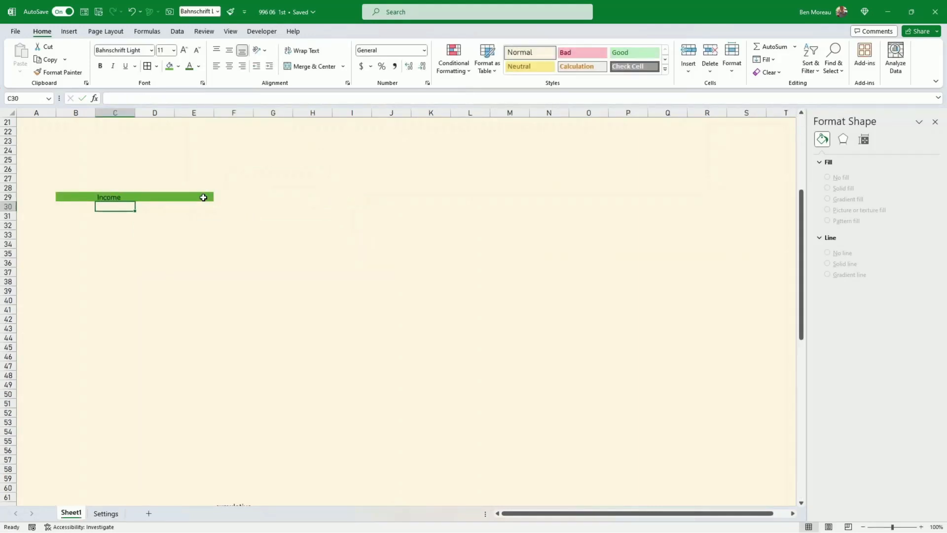
Change the font of the Income header in C29 to Bahnschrift and colour its text white.
left_click(107, 196)
double_click(136, 50)
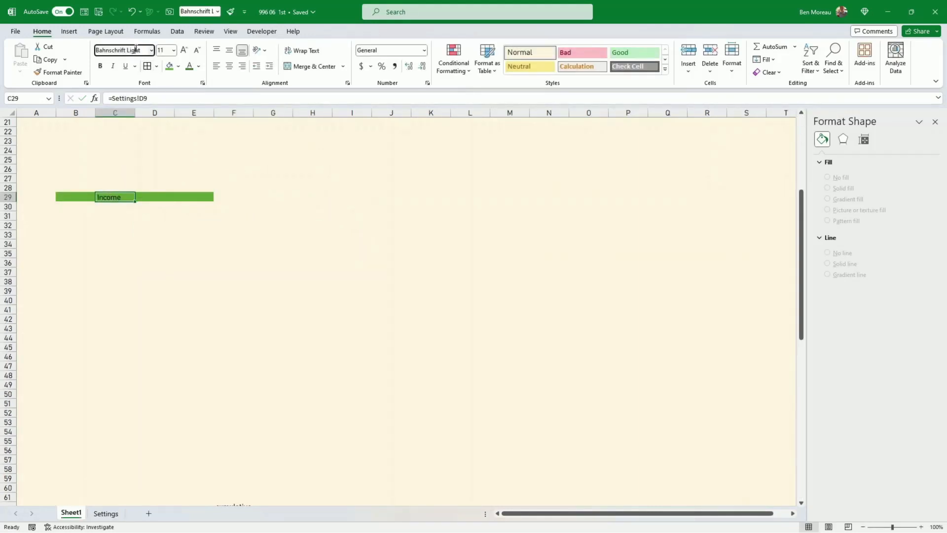
key("BackSpace")
key("Return")
left_click(200, 67)
left_click(188, 107)
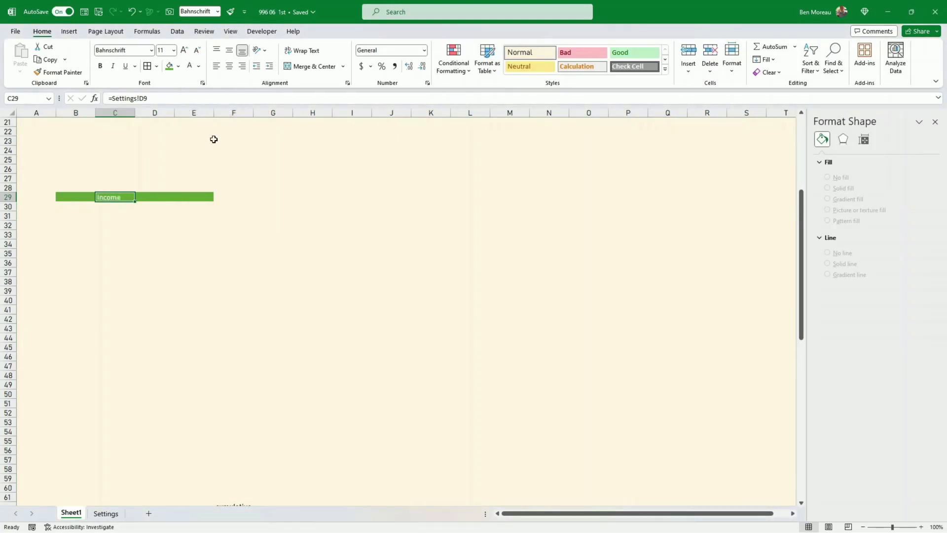
left_click(208, 188)
Apply grey outline and inside borders to the range B30:E54 below the Income header.
left_click_drag(66, 206, 203, 432)
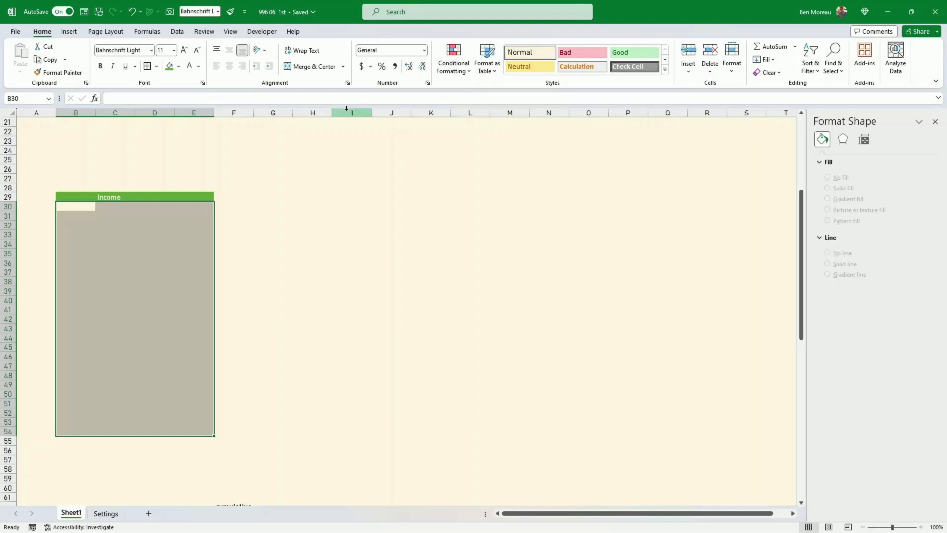
left_click(156, 66)
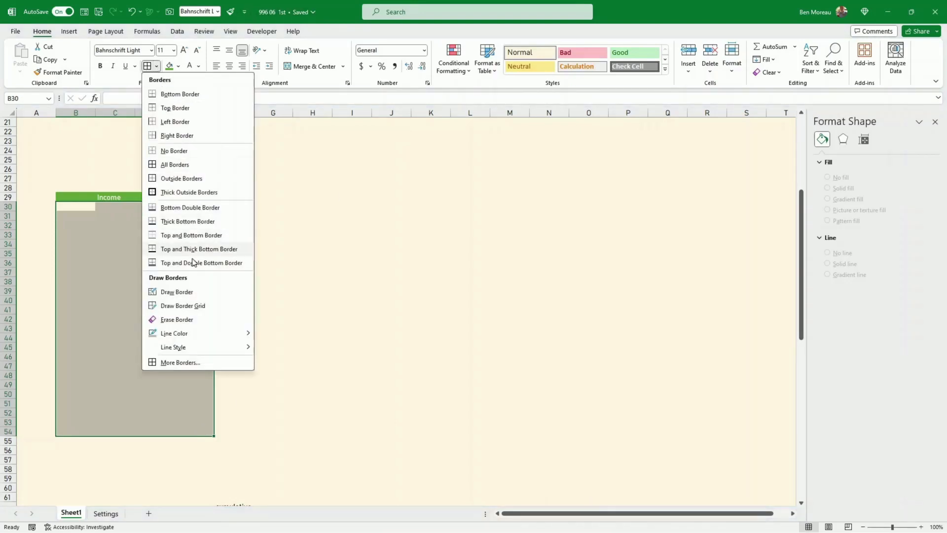
left_click(187, 362)
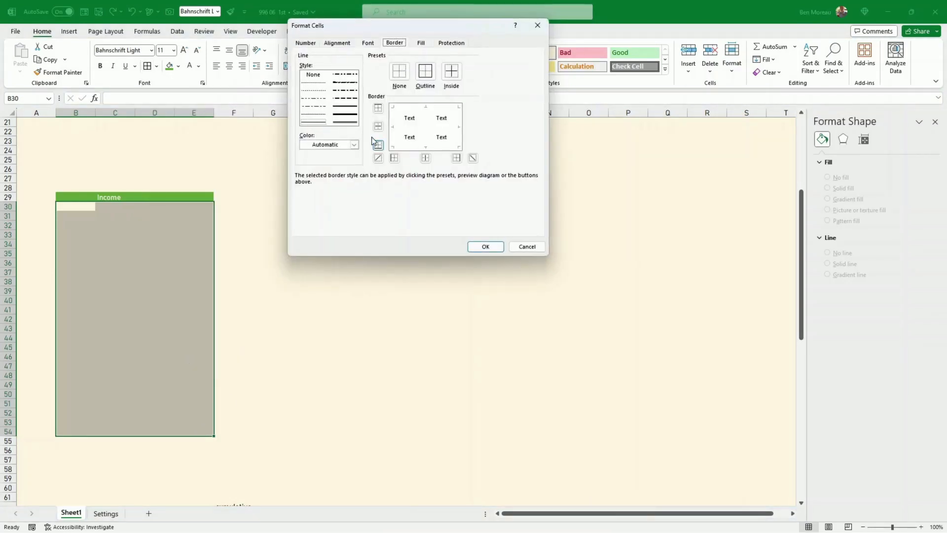
left_click(451, 75)
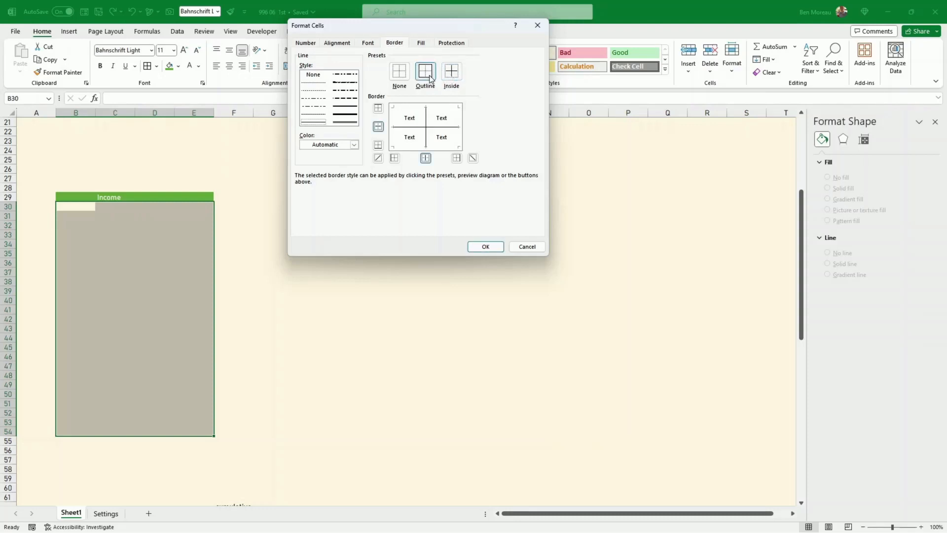
left_click(429, 77)
left_click(351, 145)
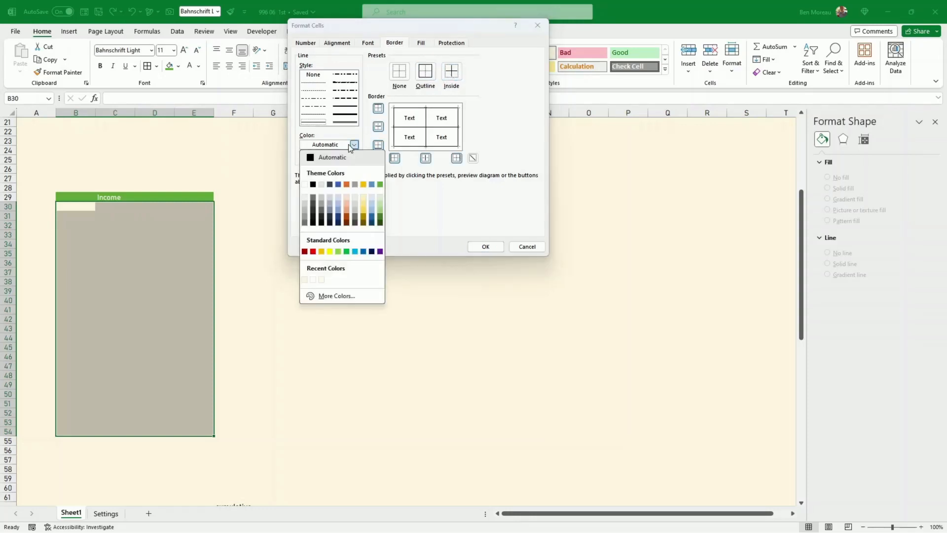
left_click(306, 213)
left_click(425, 73)
left_click(451, 76)
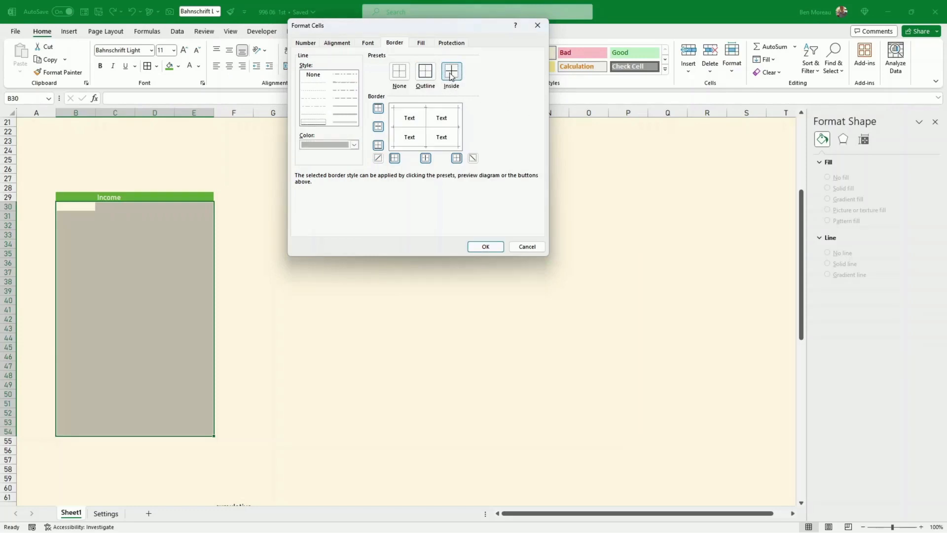
left_click(485, 247)
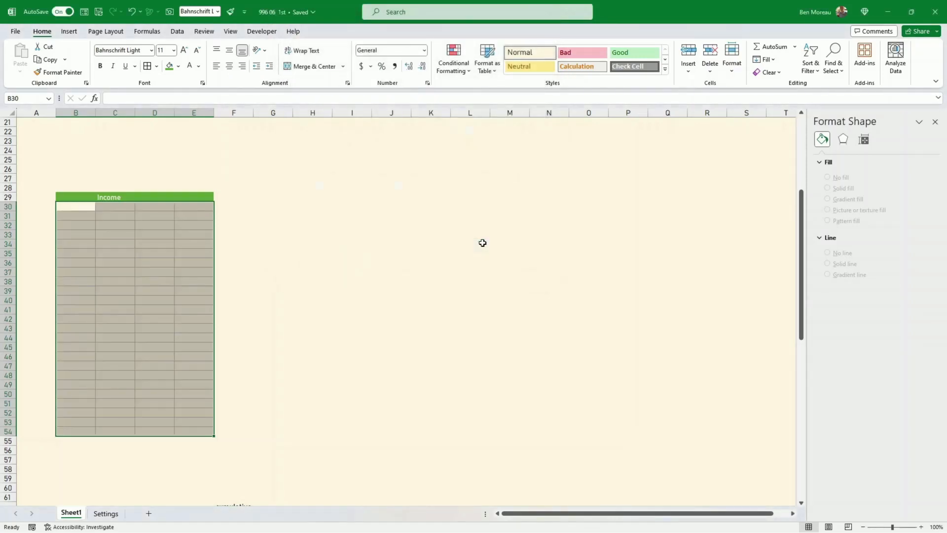
left_click(482, 243)
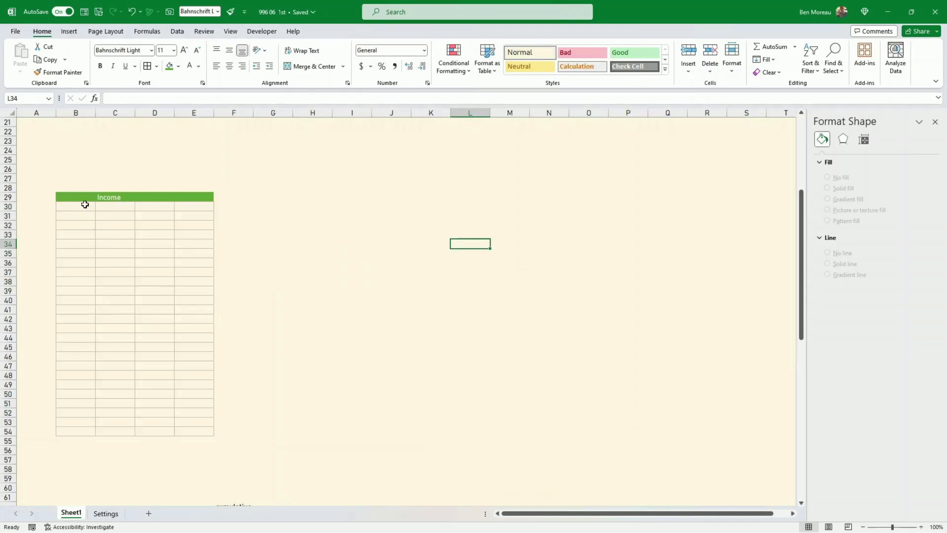
left_click_drag(85, 205, 160, 204)
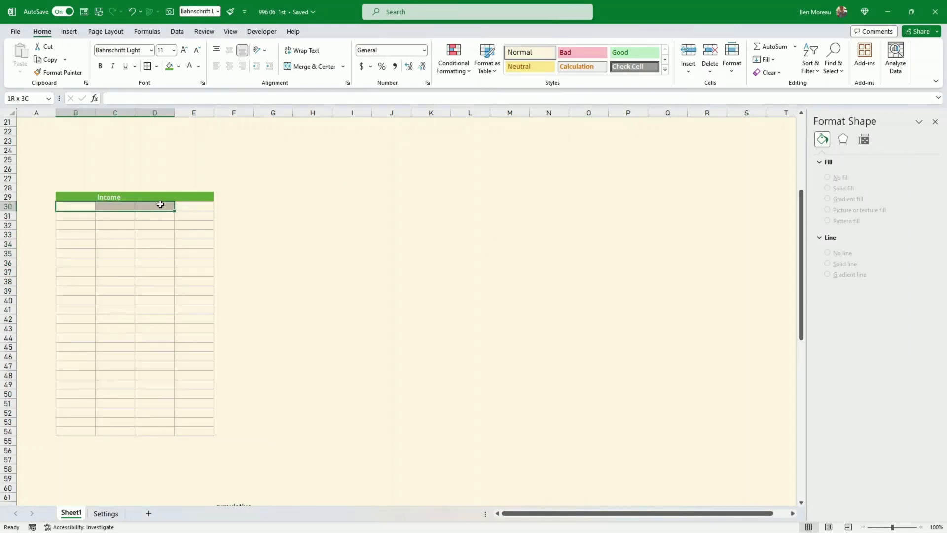
scroll(161, 204, "down", 10)
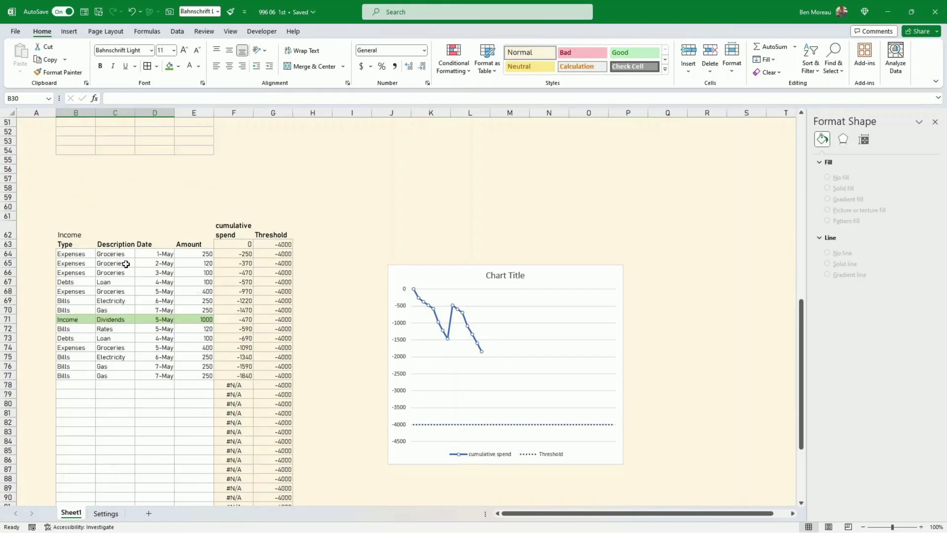
scroll(113, 217, "up", 1)
scroll(114, 216, "up", 10)
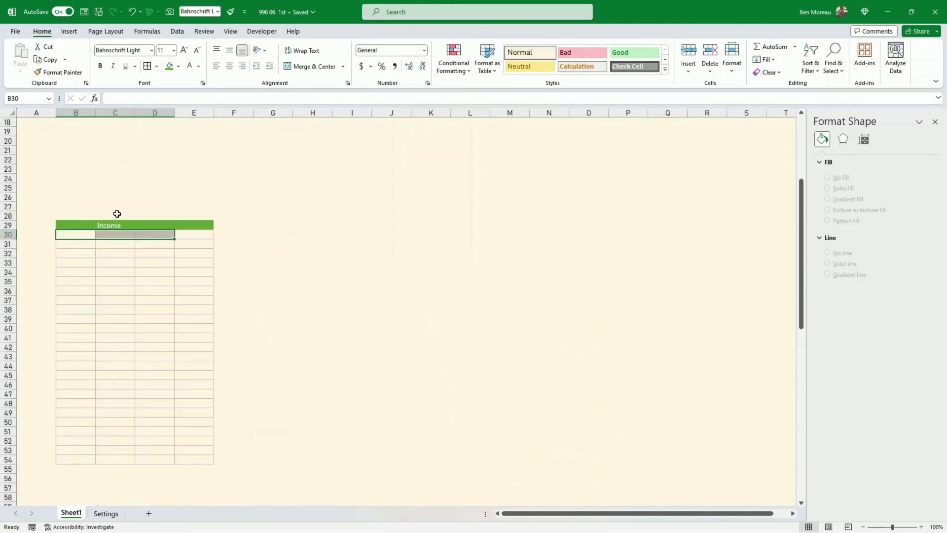
left_click(90, 235)
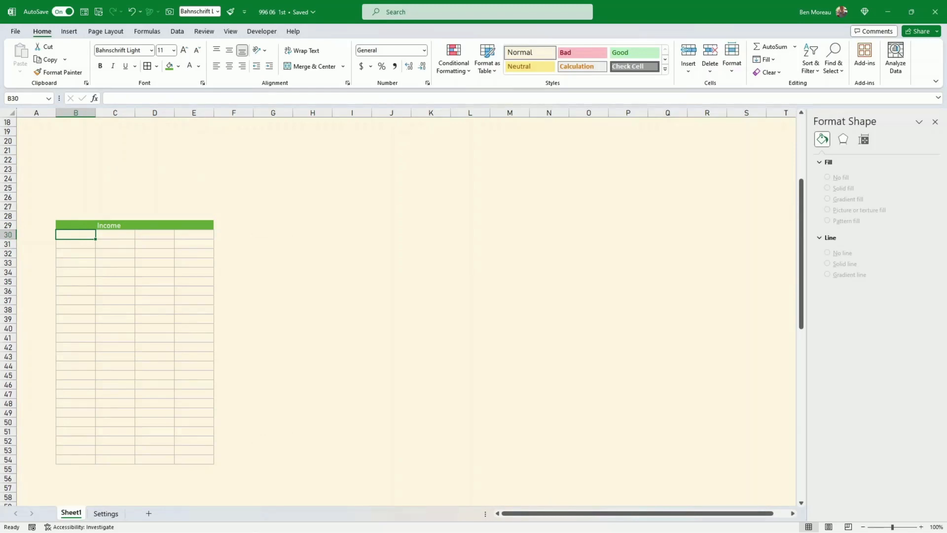
scroll(123, 237, "down", 10)
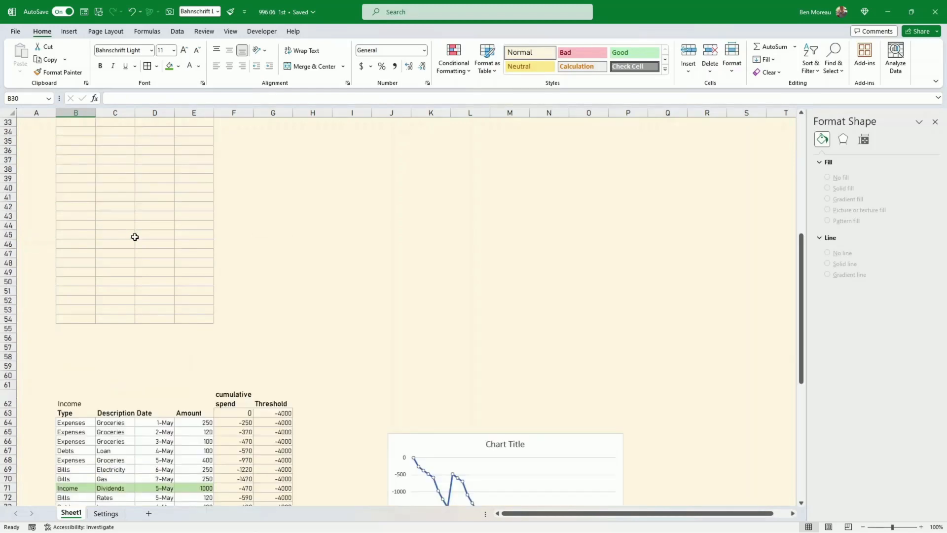
scroll(148, 291, "up", 8)
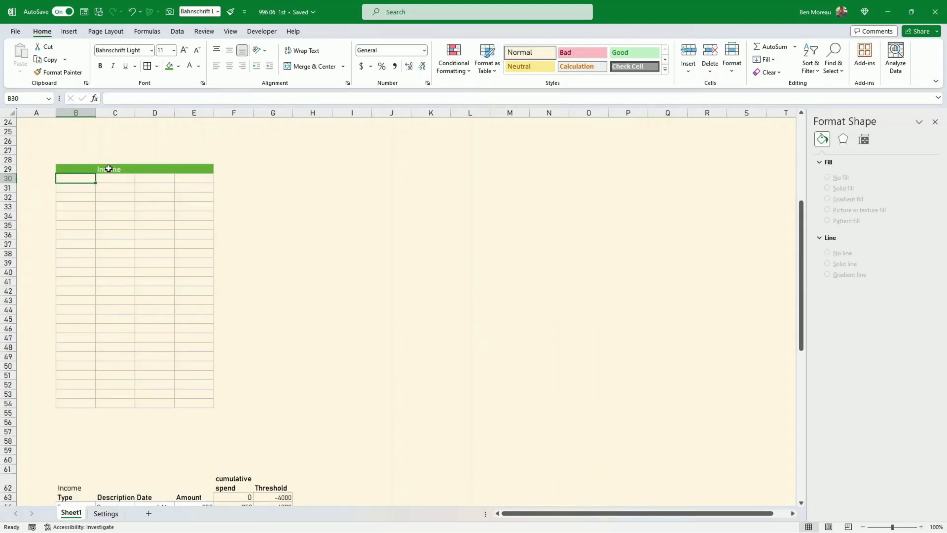
left_click(108, 169)
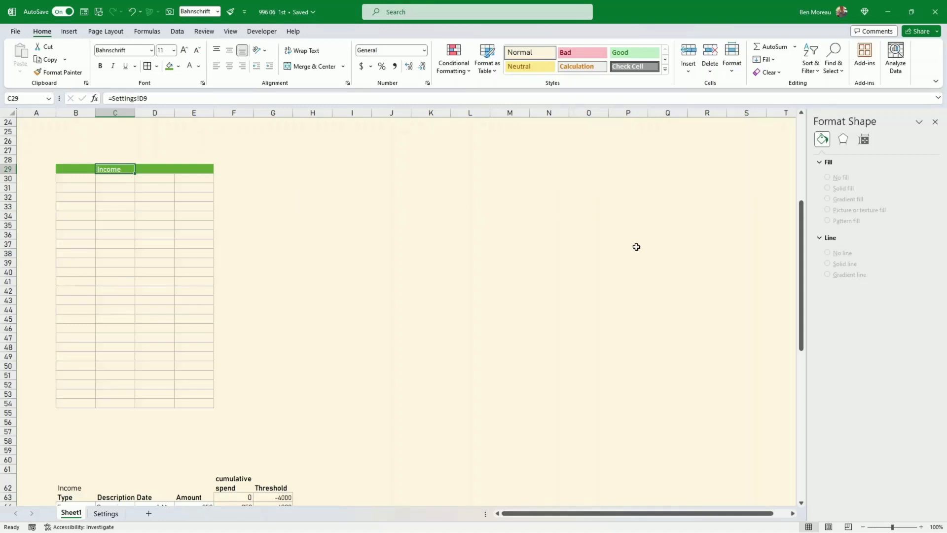
Start a FILTER formula in B30 with the transaction data $B$64:$E$104 as its absolute array.
left_click(85, 178)
type("=")
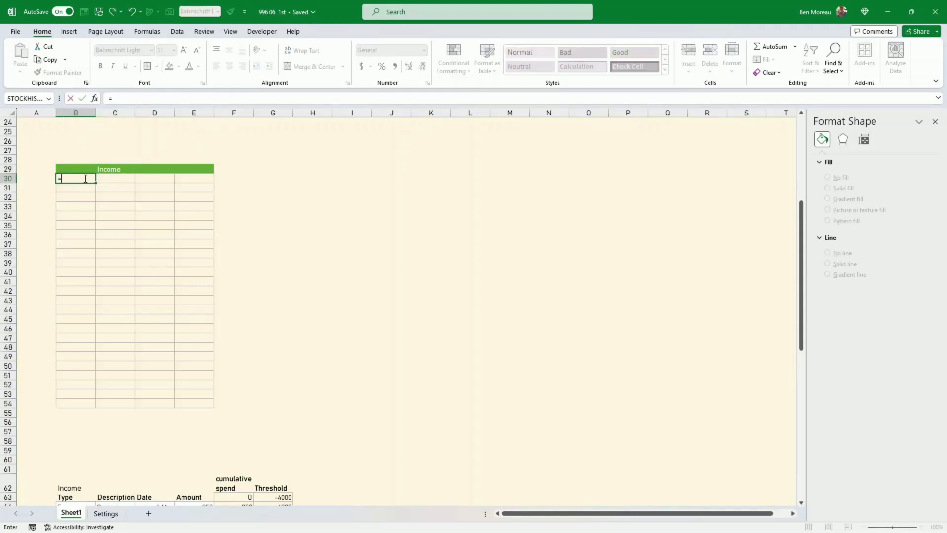
type("filter(")
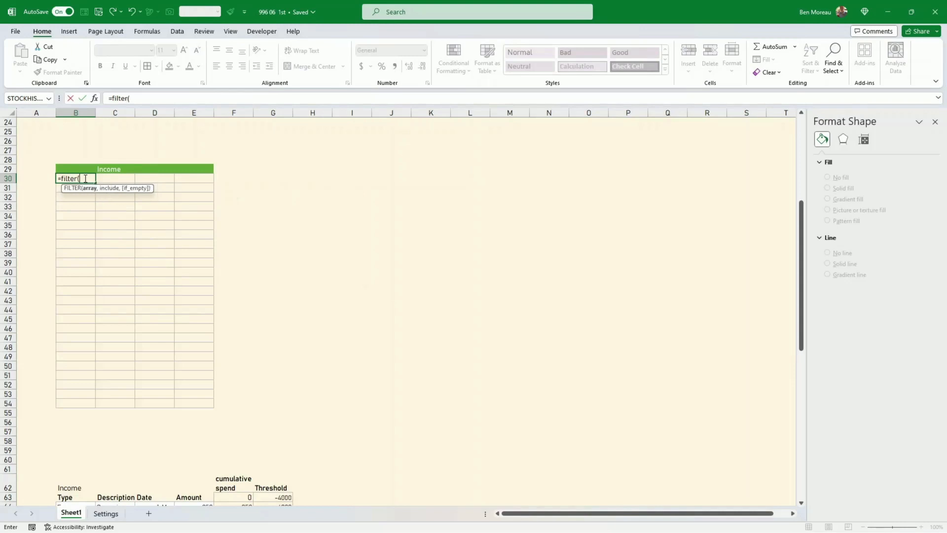
scroll(188, 233, "down", 10)
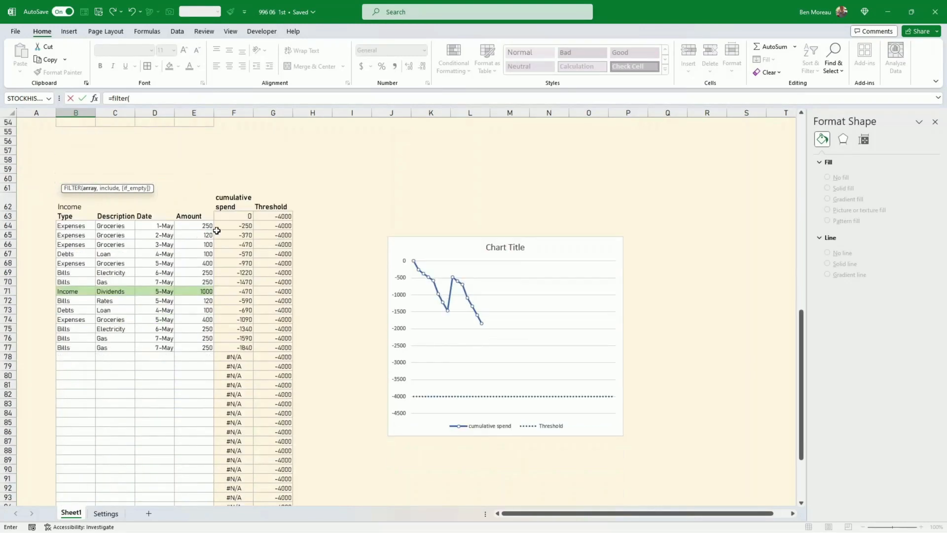
left_click_drag(74, 226, 192, 490)
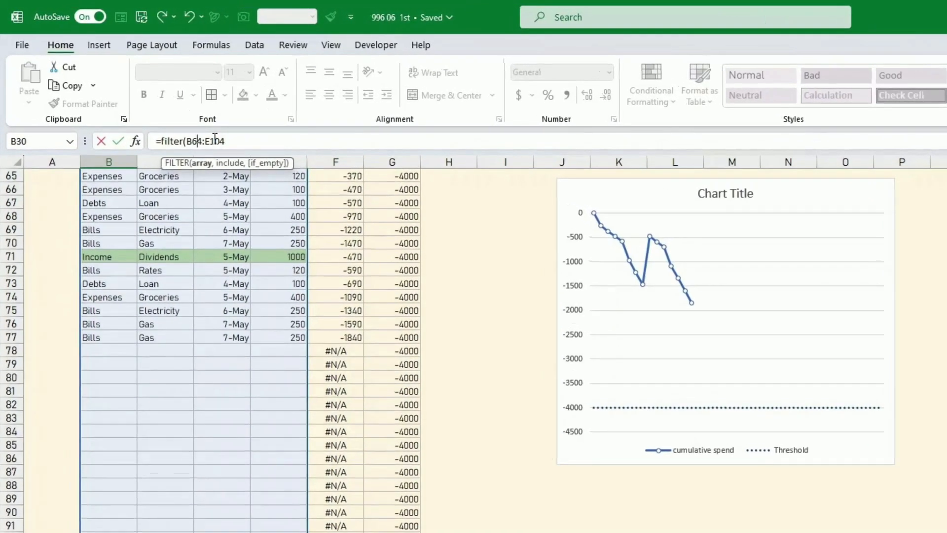
key("F4")
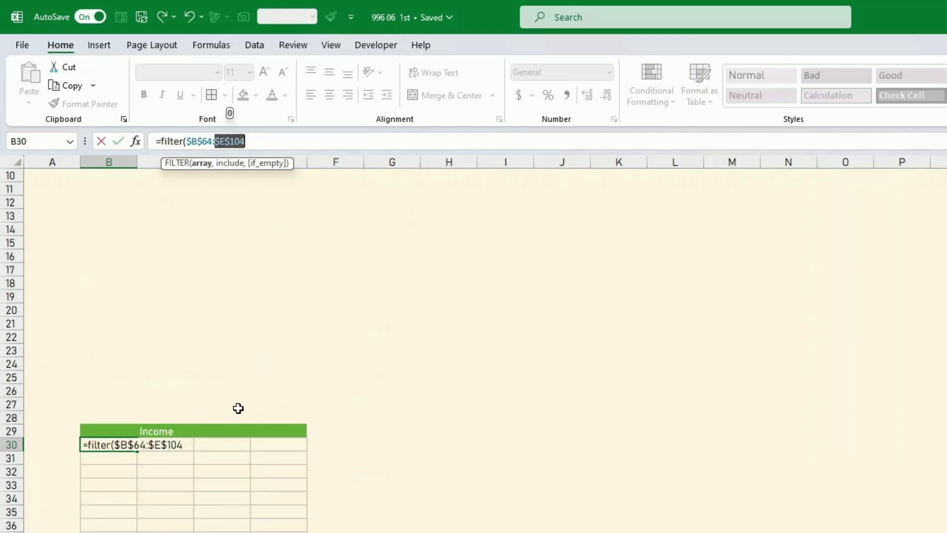
left_click(271, 138)
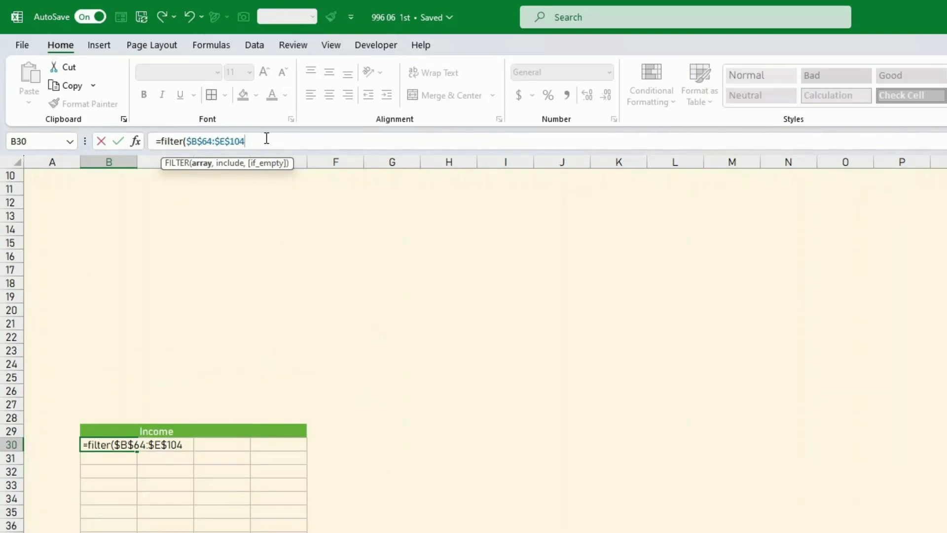
Add the include criterion B64:B103=$C$29 to the FILTER formula, with the header cell as an absolute reference.
type(",")
scroll(106, 296, "down", 17)
left_click_drag(105, 216, 109, 530)
scroll(276, 440, "up", 19)
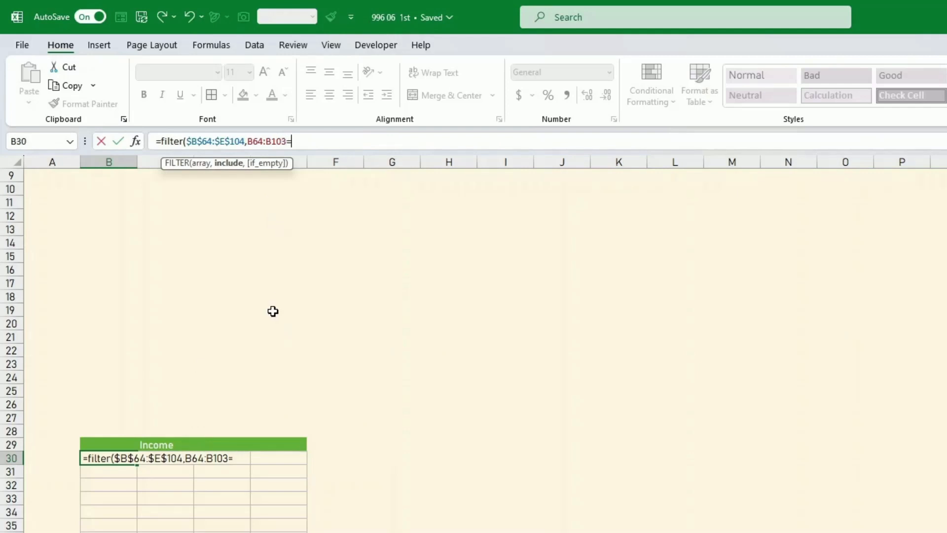
type("=")
left_click(163, 443)
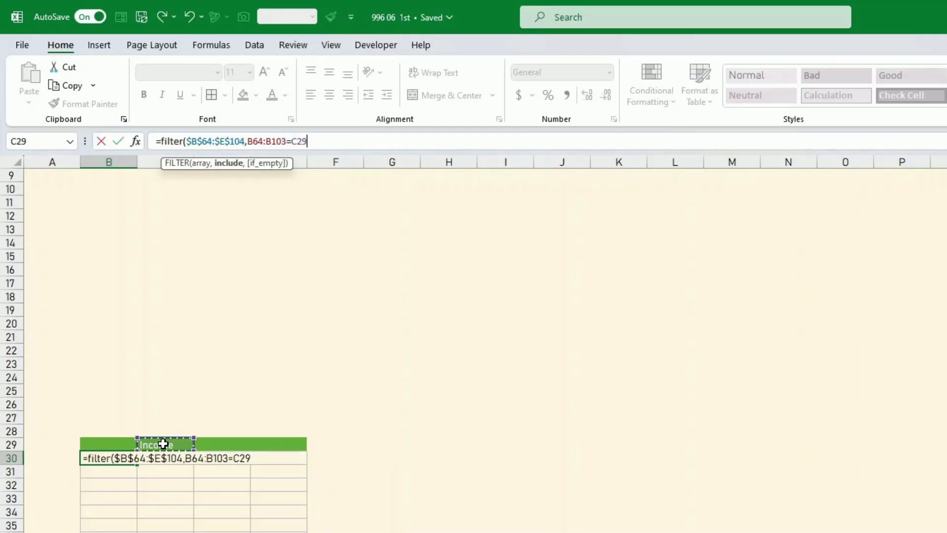
left_click(303, 142)
key("F4")
left_click(330, 141)
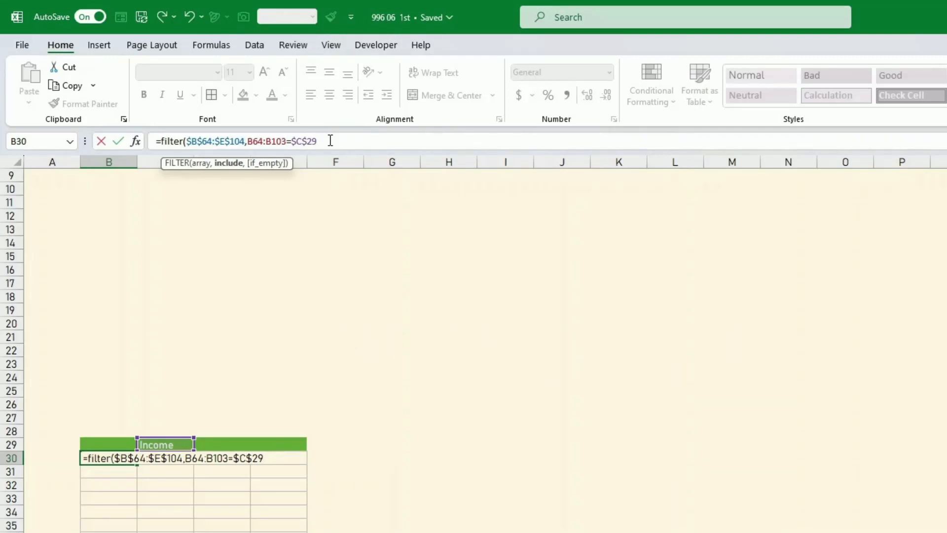
Finish the FILTER formula in B30 with "No "&C29&" yet" as its if-empty value.
type(",")
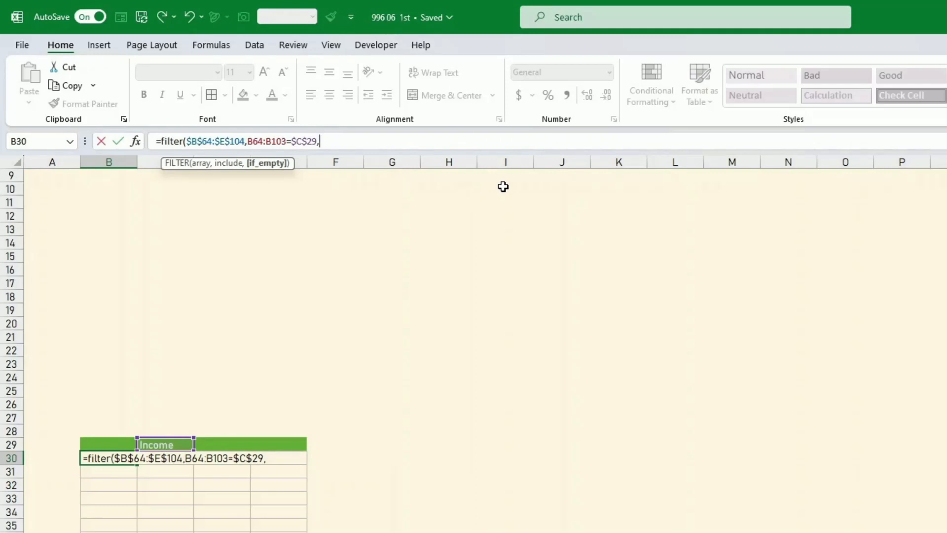
type("\"No")
type("\"&")
left_click(167, 445)
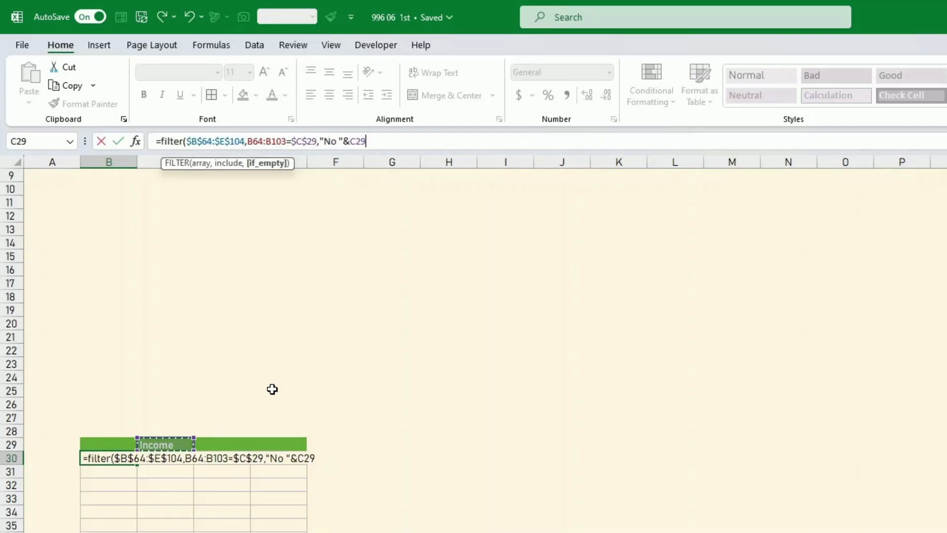
type("\"")
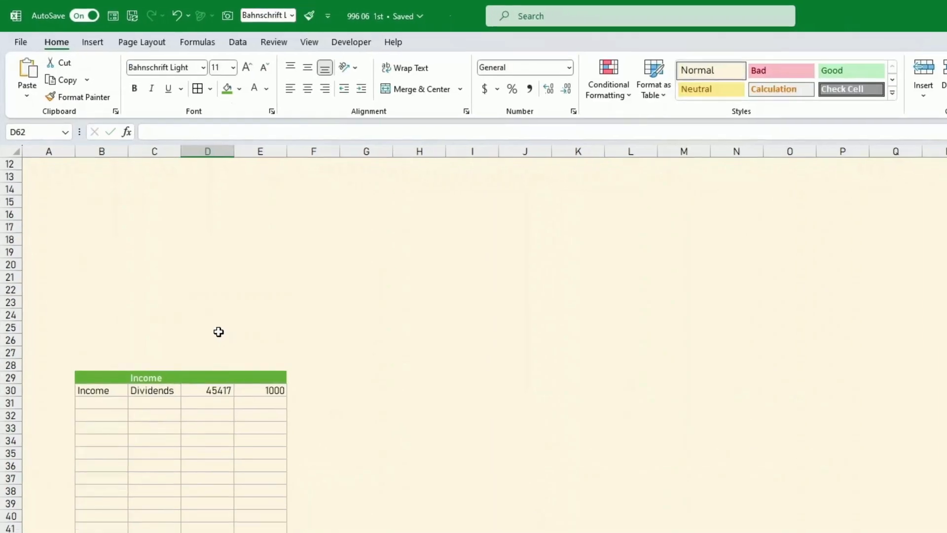
Test the Income block's if-empty text by clearing the Dividends type in B71, and undo the deletion.
scroll(218, 332, "down", 12)
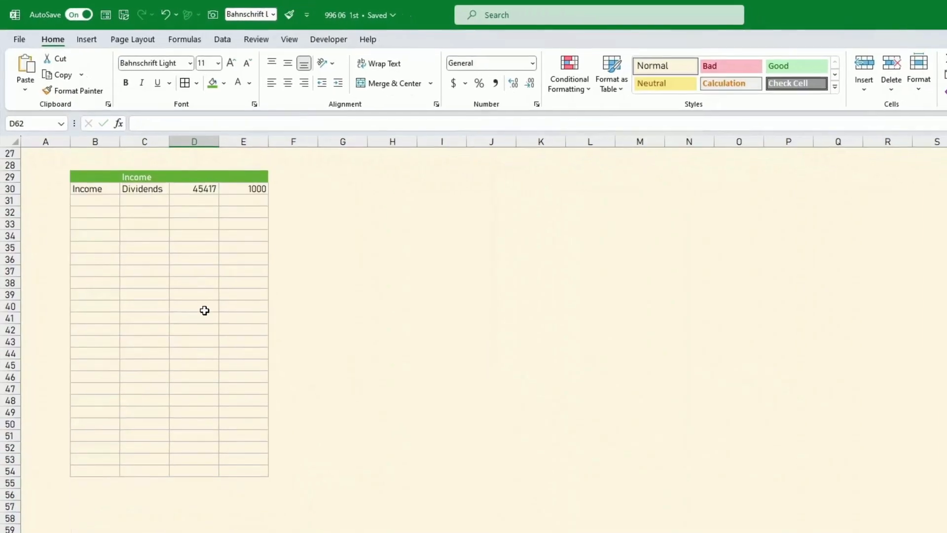
left_click(114, 467)
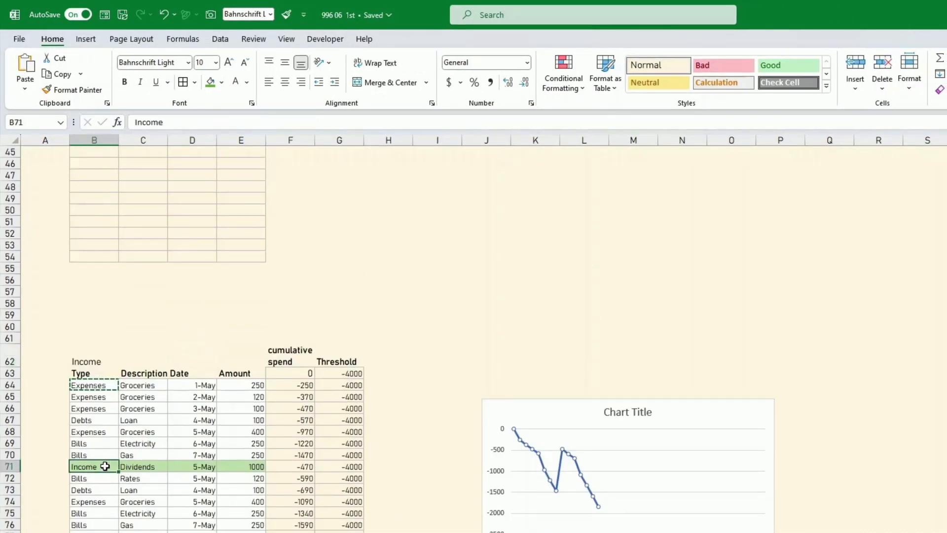
key("Delete")
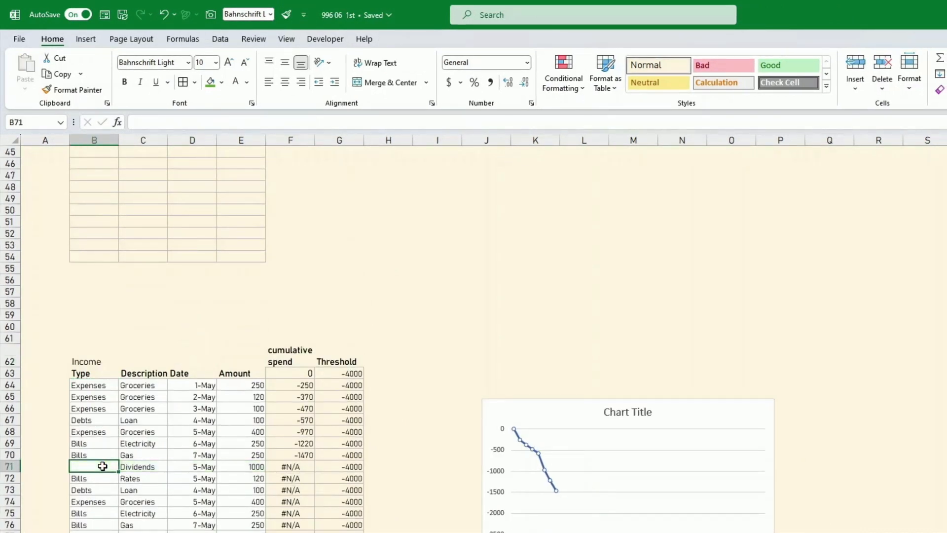
scroll(103, 466, "up", 4)
scroll(103, 466, "up", 4)
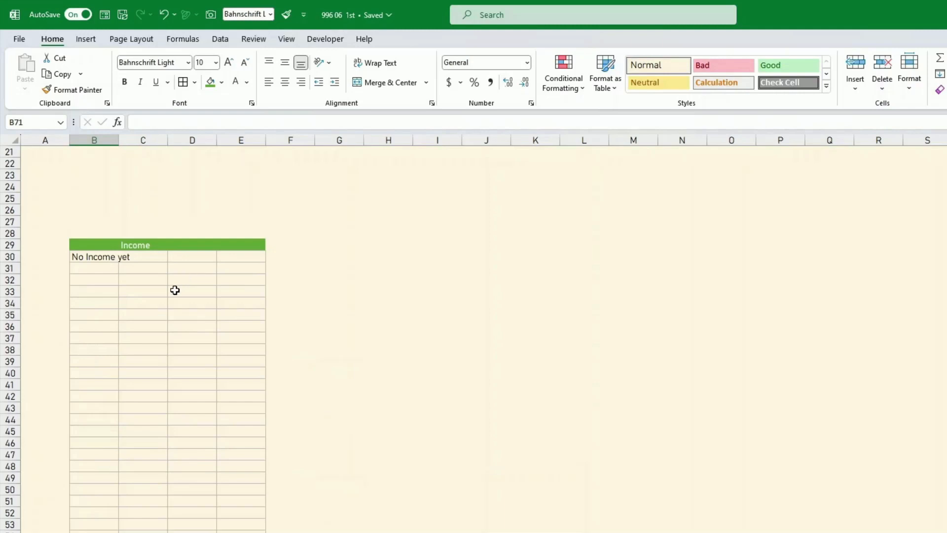
key("ctrl+z")
Set the type of the second Electricity transaction in B75 to Income.
scroll(227, 351, "up", 5)
scroll(226, 350, "down", 7)
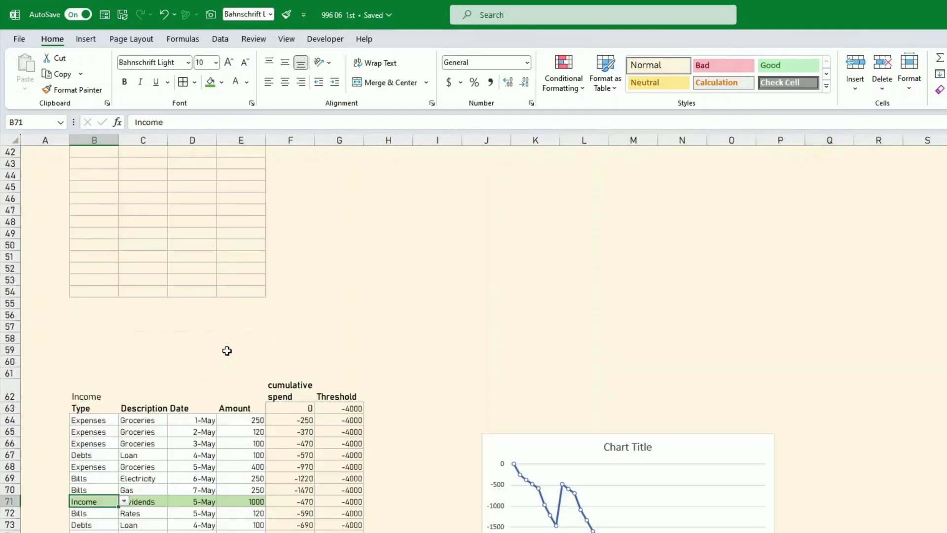
scroll(227, 350, "up", 6)
scroll(227, 351, "down", 10)
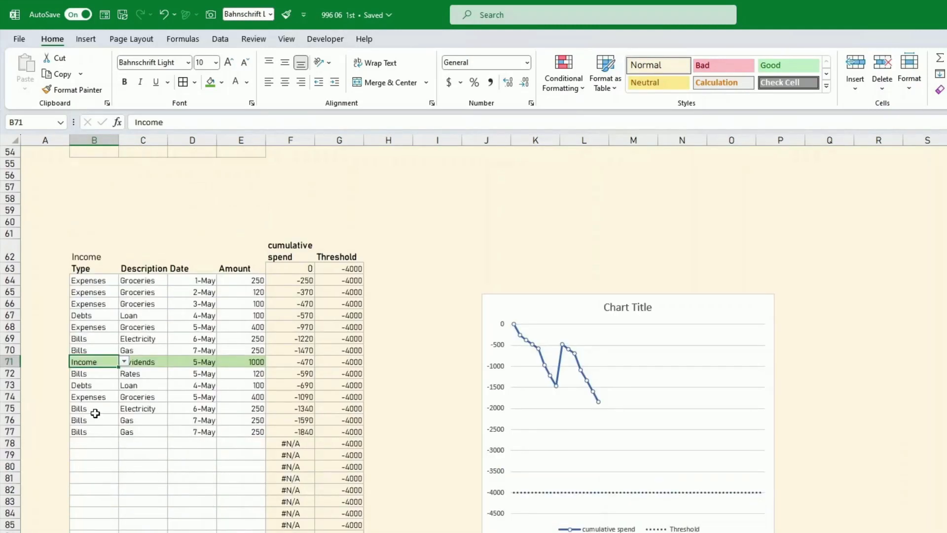
left_click(95, 413)
left_click(124, 408)
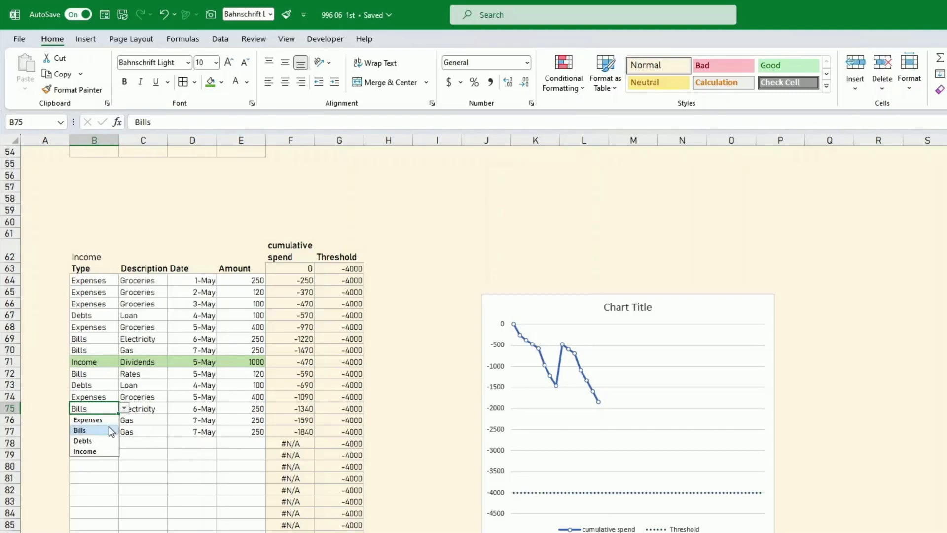
left_click(107, 452)
left_click(148, 445)
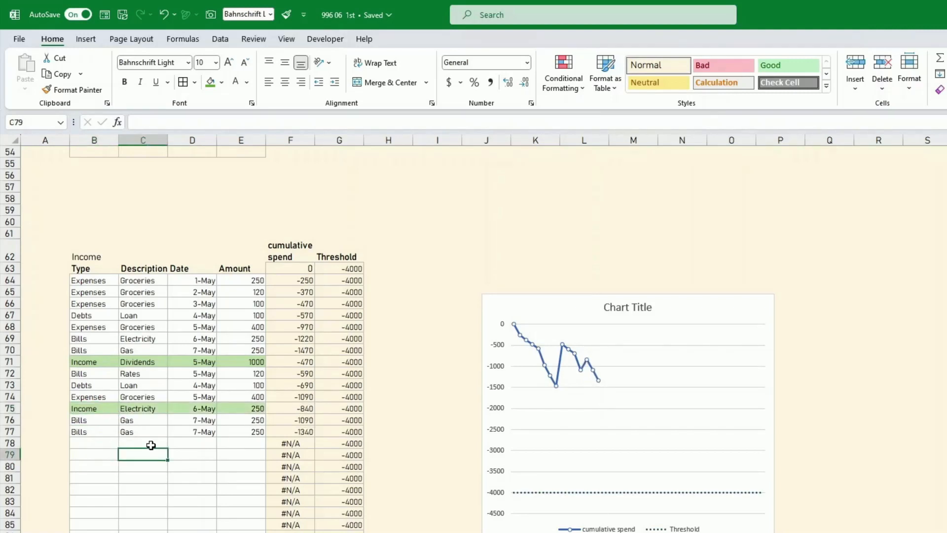
Copy the whole Income block, from its header bar in B29:E29 down through the bordered table, to G29.
scroll(150, 446, "up", 13)
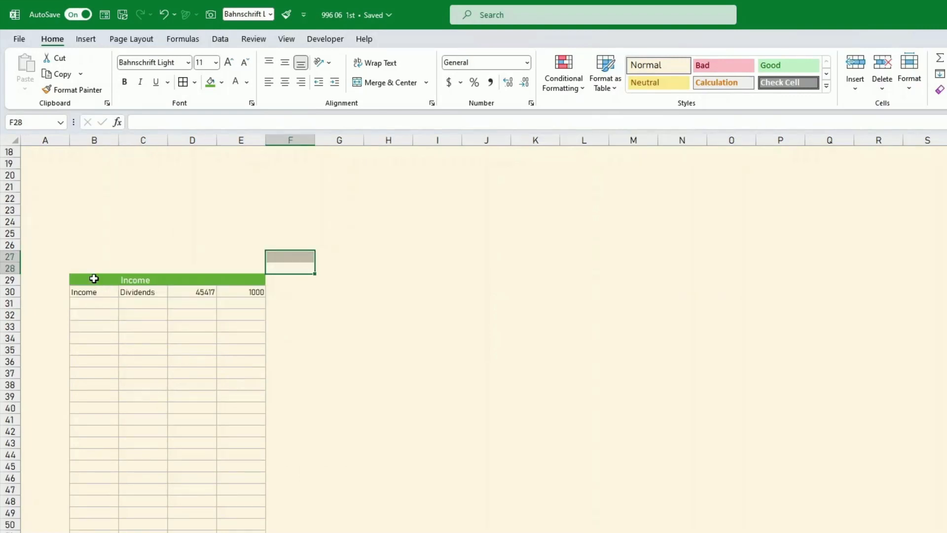
mouse_move(94, 279)
left_mouse_down()
mouse_move(252, 440)
mouse_move(251, 532)
left_mouse_up()
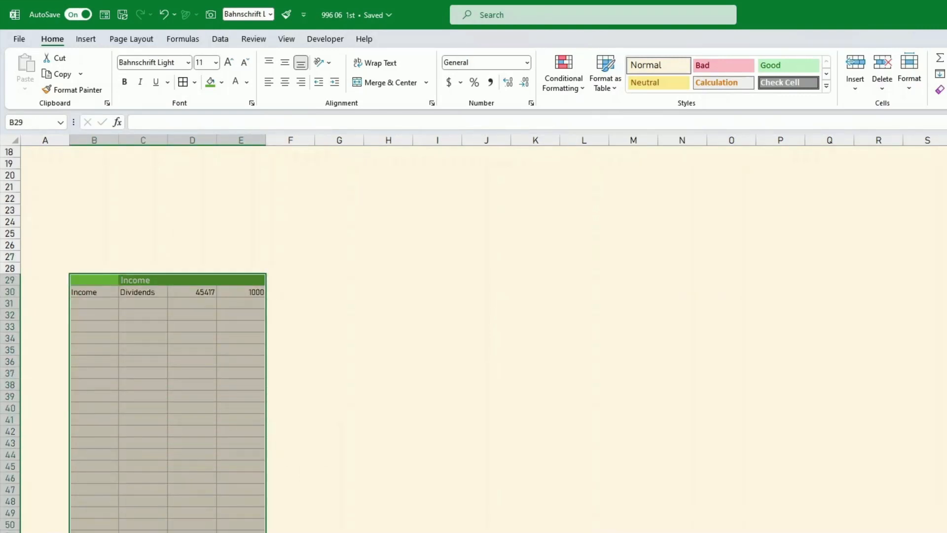
key("ctrl+c")
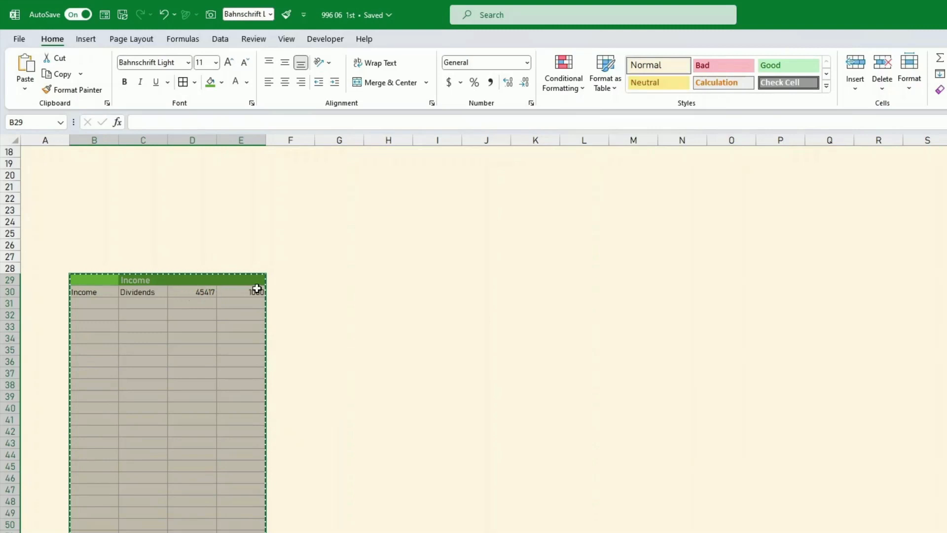
left_click(291, 279)
left_click(342, 281)
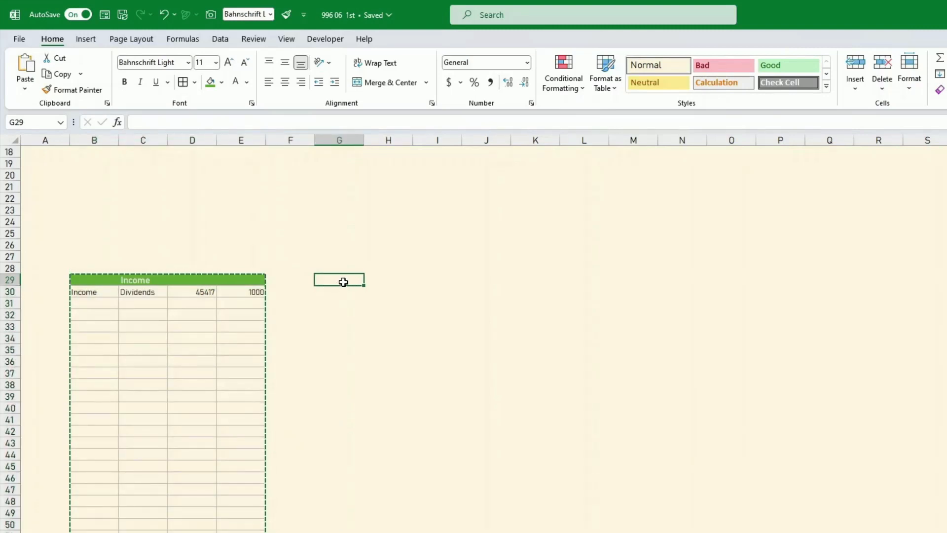
key("ctrl+v")
Link the copied block's header in H29 to the Expenses label with the formula =Settings!D12.
left_click(370, 281)
type("=")
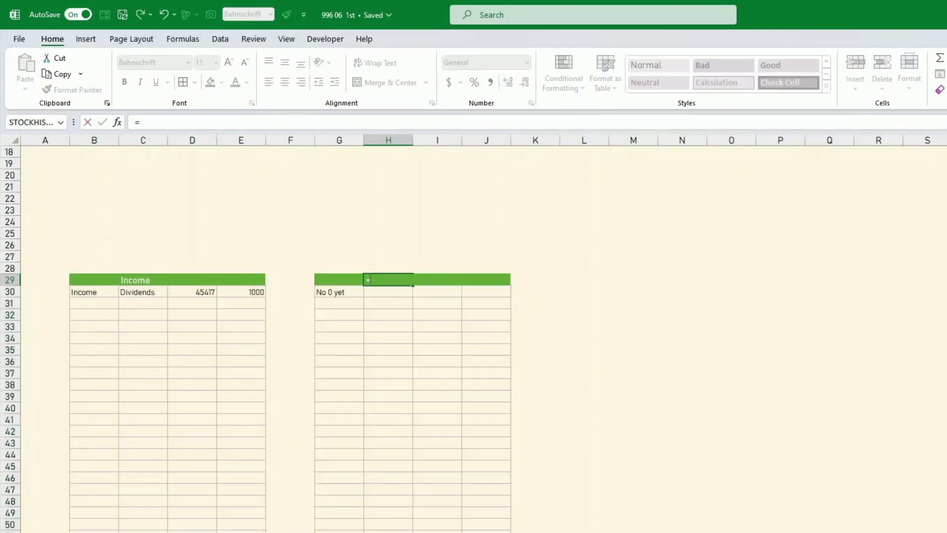
left_click(316, 531)
left_click(198, 285)
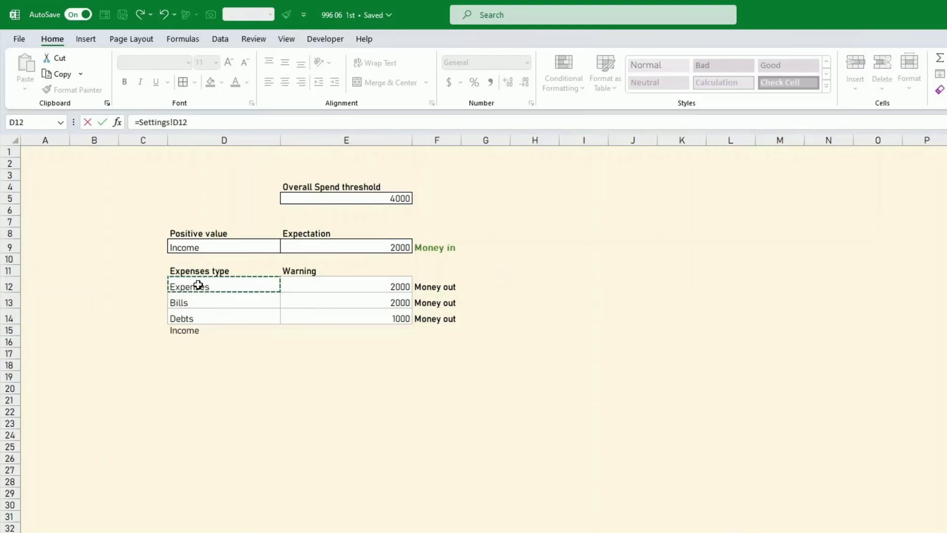
key("Return")
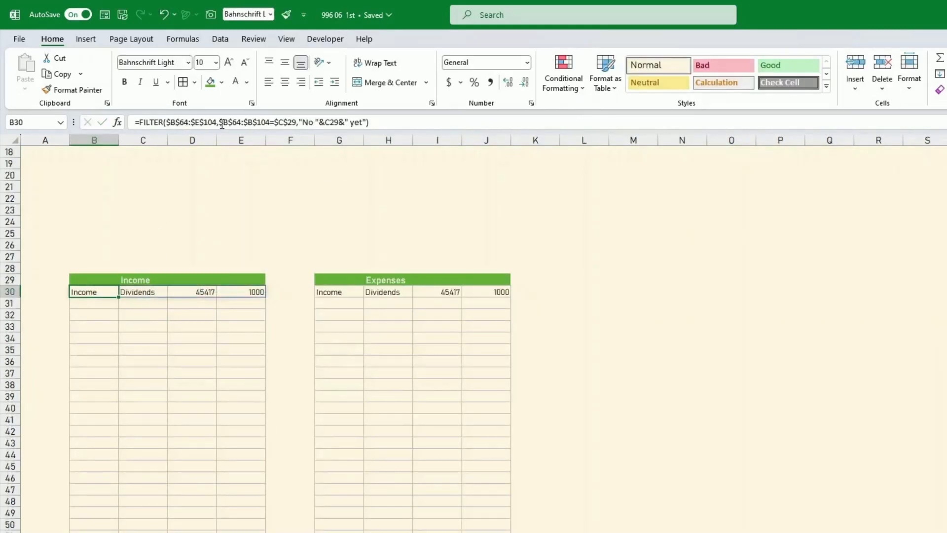
Change the criterion reference $C$29 in the B30 FILTER formula to the relative reference C29.
left_click(276, 122)
key("BackSpace")
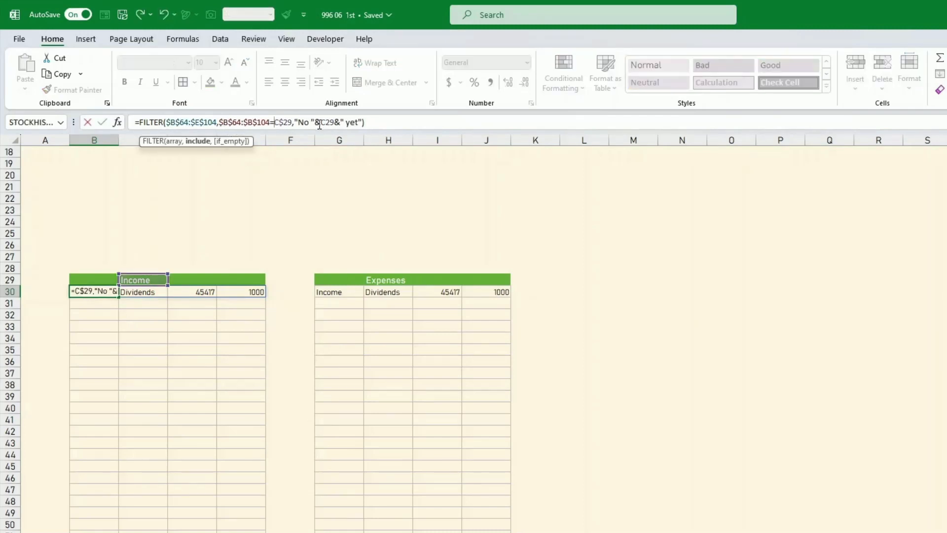
key("Right")
key("Delete")
key("ctrl+Return")
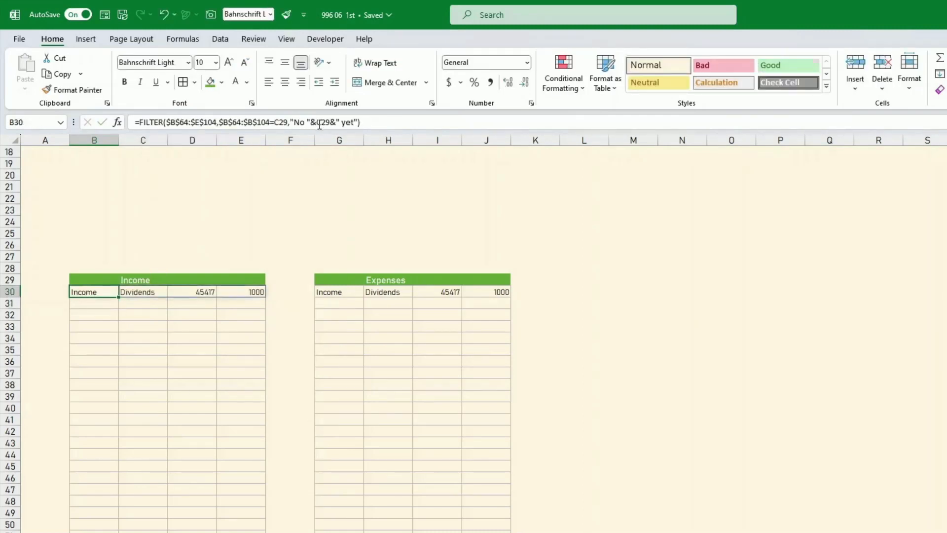
Copy the B30 formula into G30 for the Expenses block and check the header references in both blocks.
key("ctrl+c")
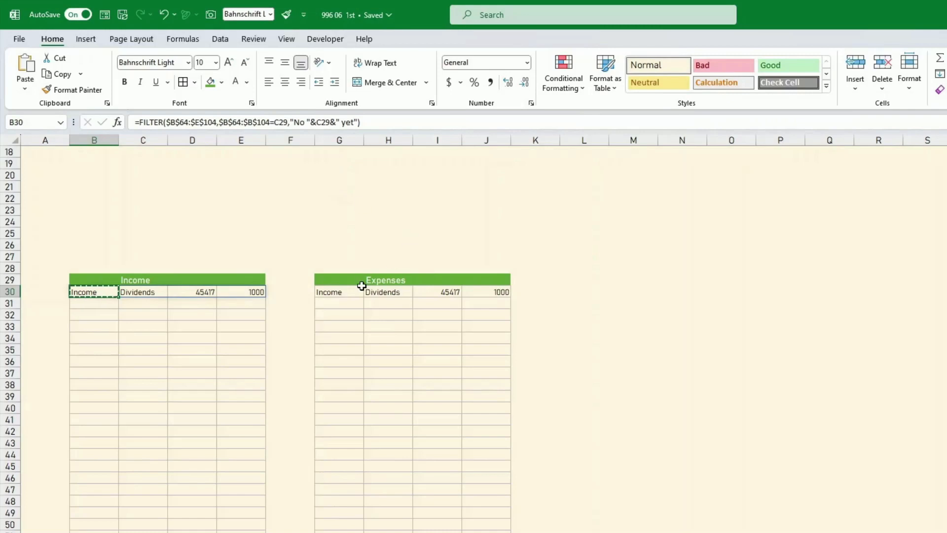
left_click(346, 293)
key("ctrl+v")
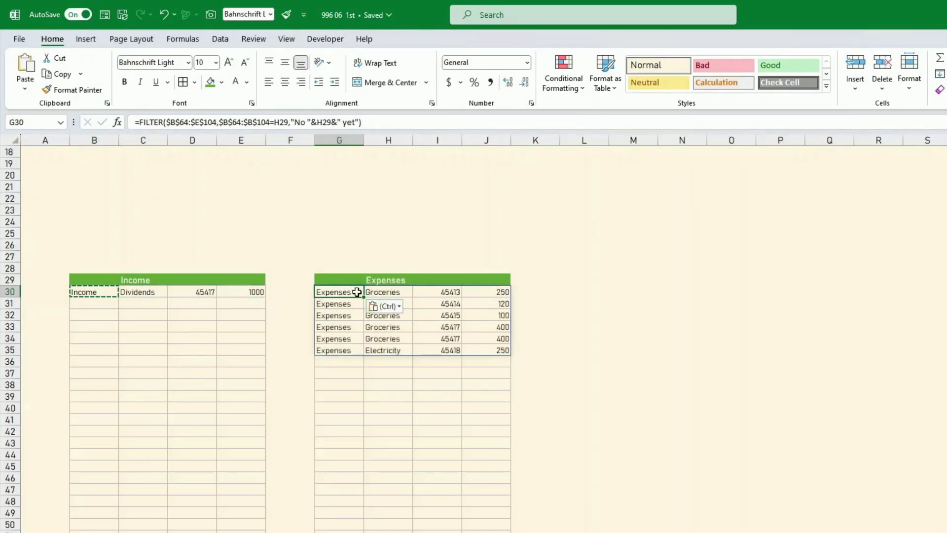
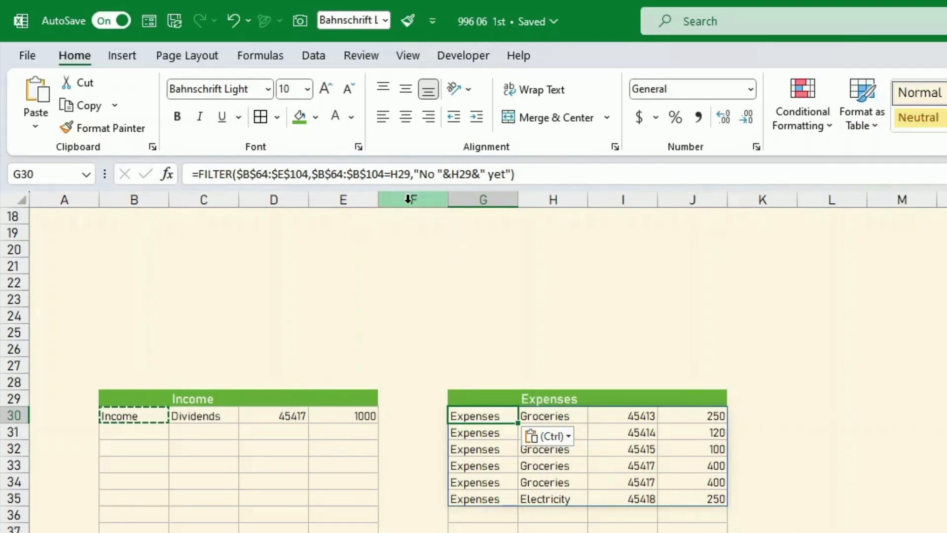
left_click(403, 174)
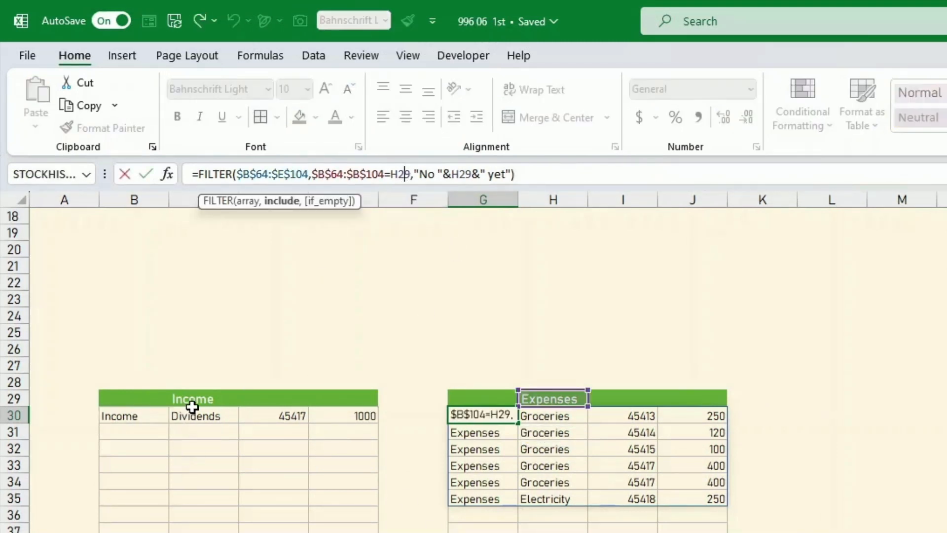
left_click(194, 397)
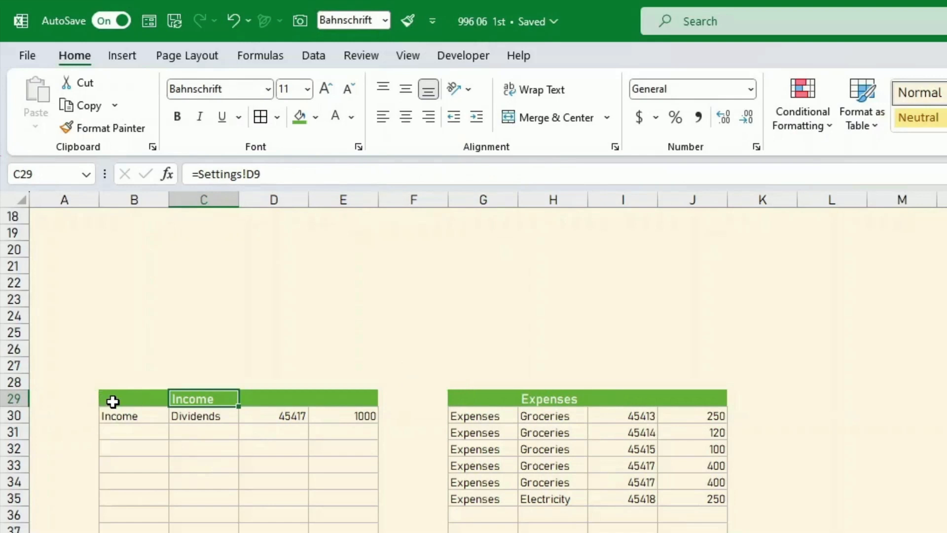
left_click(126, 411)
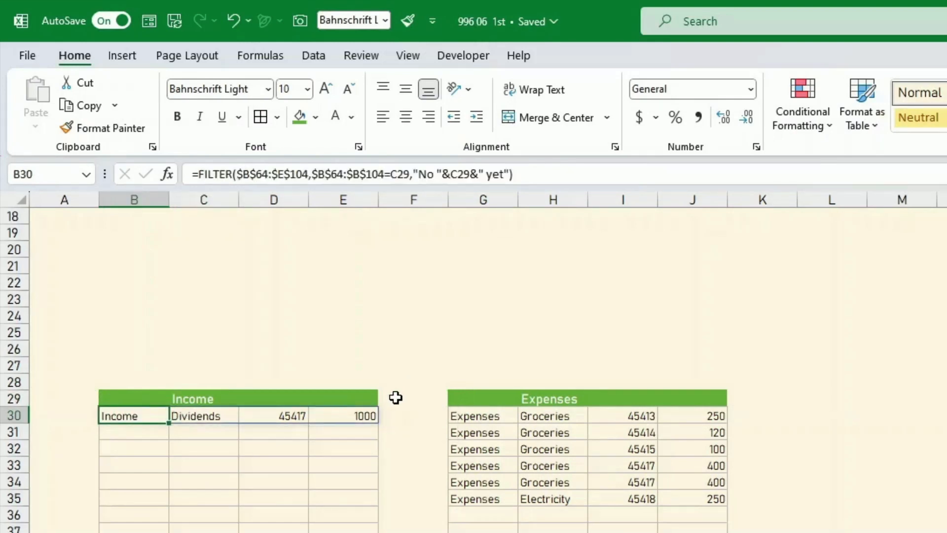
Copy the whole Expenses block G29:J54 and paste it at L29 and Q29 as two further category blocks.
left_click(473, 419)
left_click(535, 396)
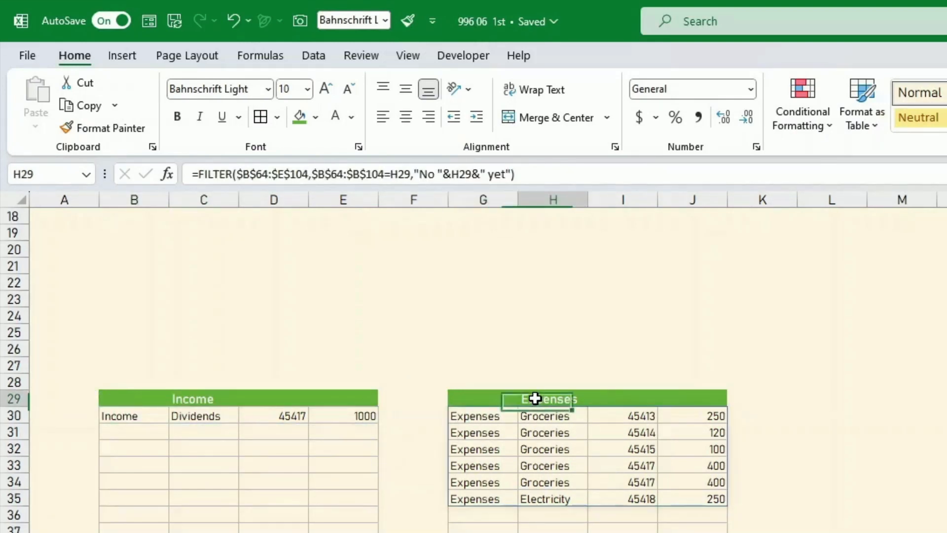
left_click_drag(494, 398, 714, 532)
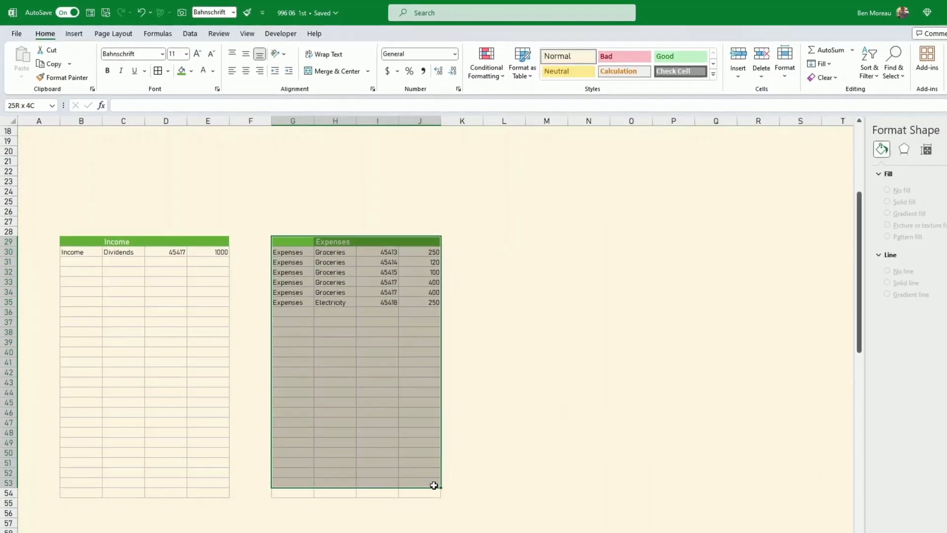
left_click_drag(434, 485, 425, 493)
key("ctrl+c")
left_click(466, 232)
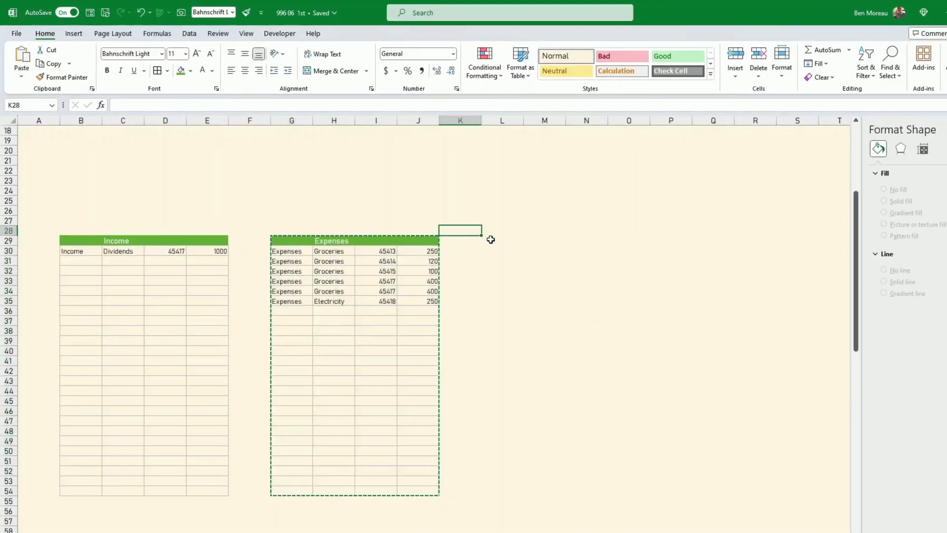
left_click(496, 240)
key("ctrl+v")
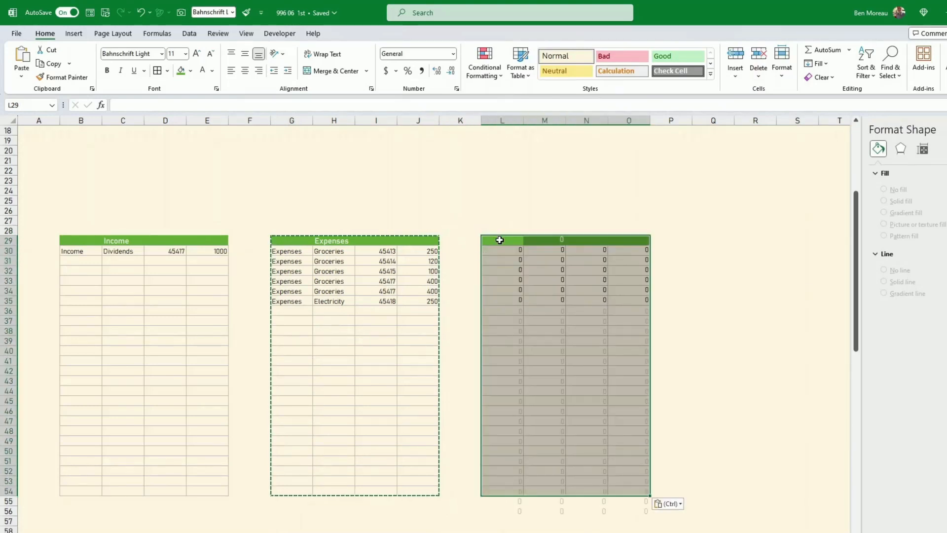
left_click(657, 237)
left_click(698, 238)
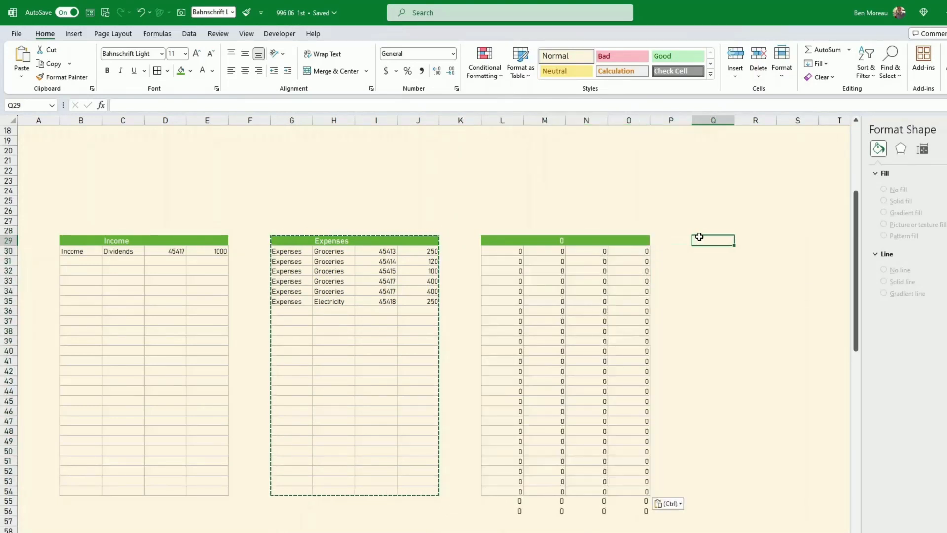
key("ctrl+v")
Link the third block's header in M29 to the Bills label with the formula =Settings!D13.
left_click(547, 241)
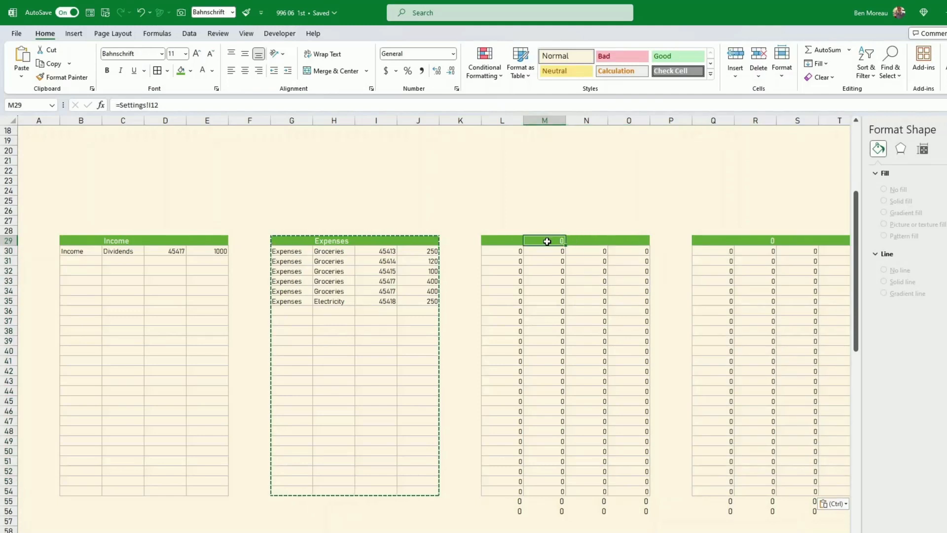
type("=")
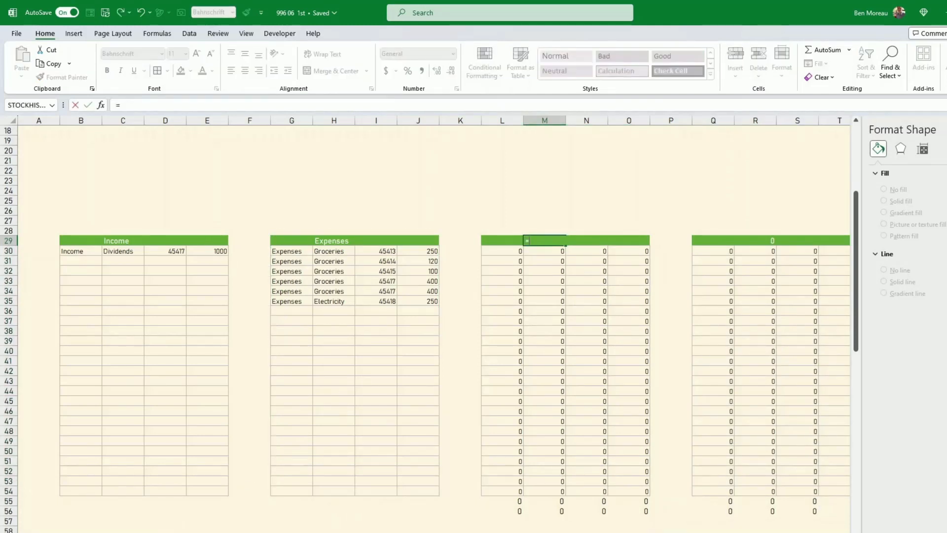
left_click(182, 532)
left_click(175, 262)
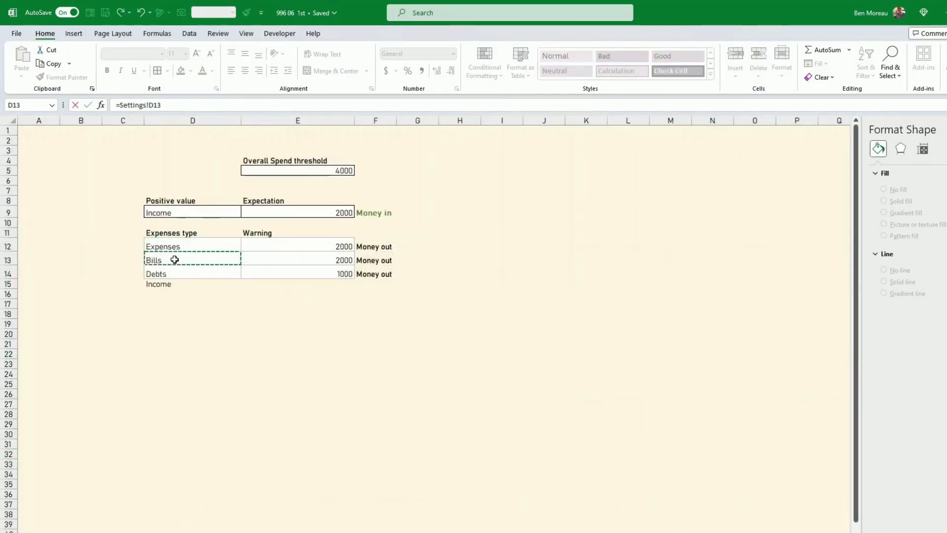
key("Return")
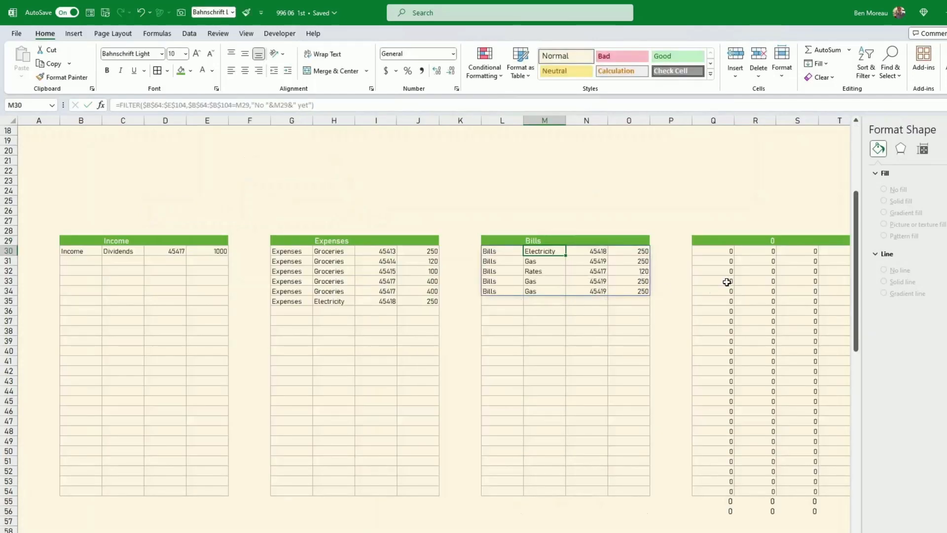
Link the fourth block's header in R29 to the Debts label in cell D14 of the Settings sheet.
left_click(713, 253)
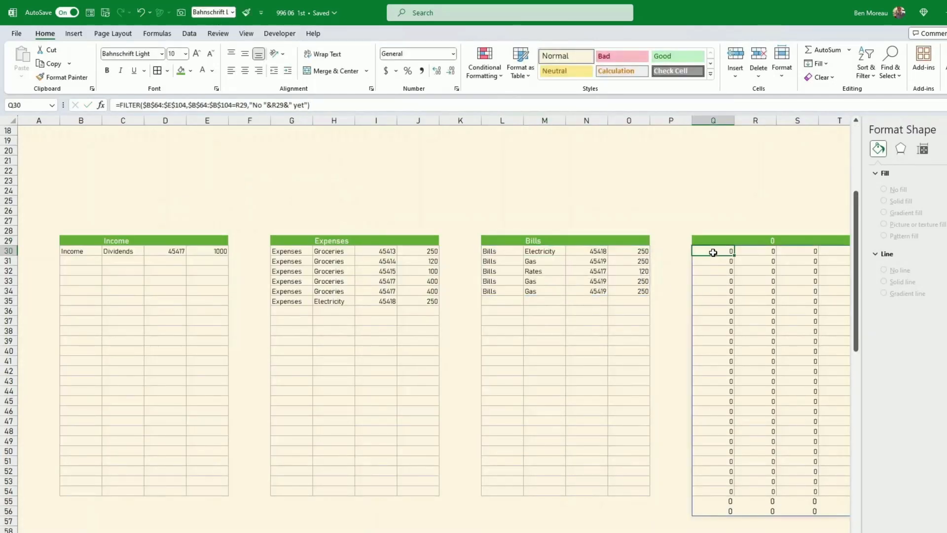
left_click(744, 240)
type("=")
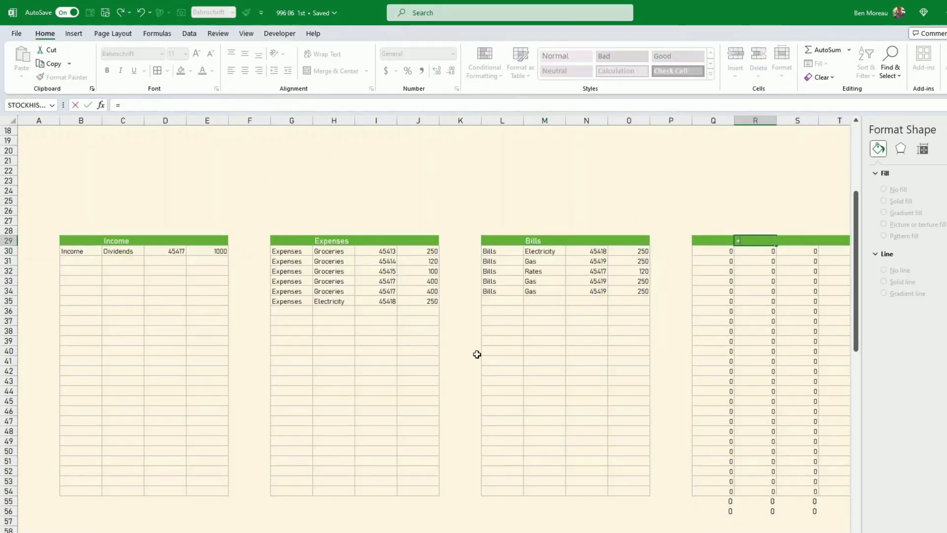
left_click(143, 531)
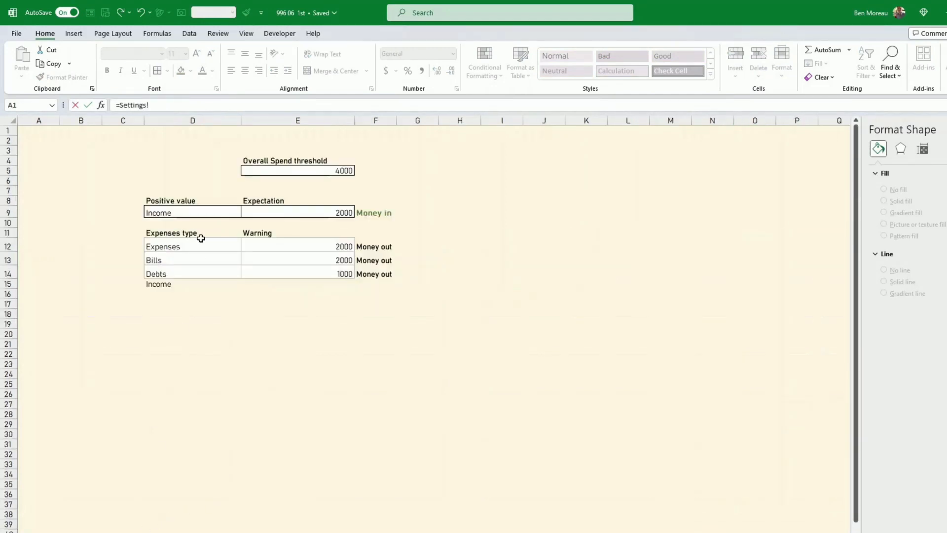
left_click(189, 271)
key("Return")
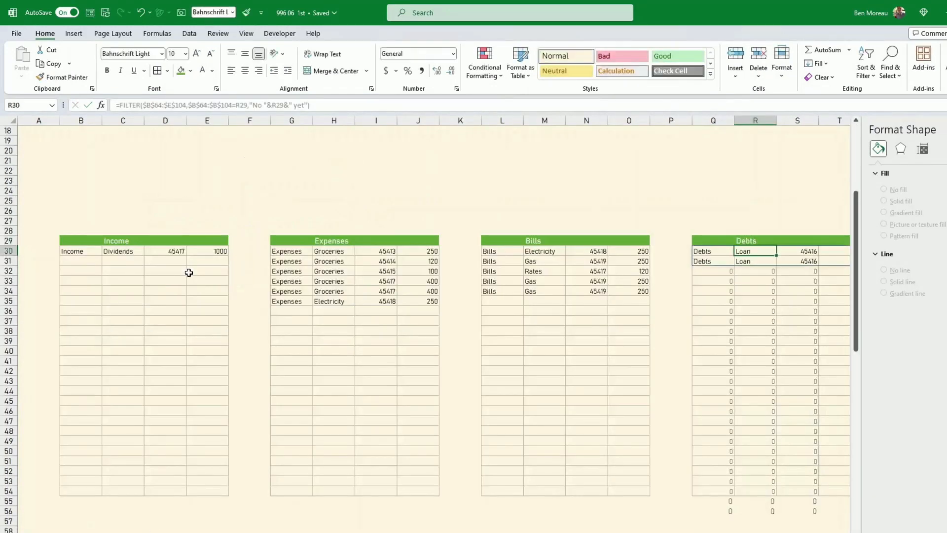
Compare the filtered rows in the four category blocks with the transaction table below and check the Income formulas.
left_click(517, 283)
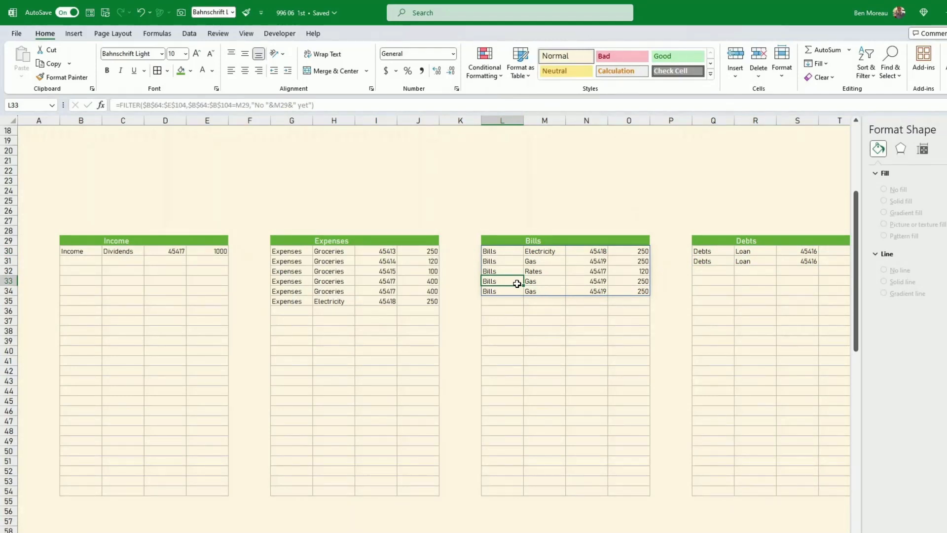
left_click(74, 251)
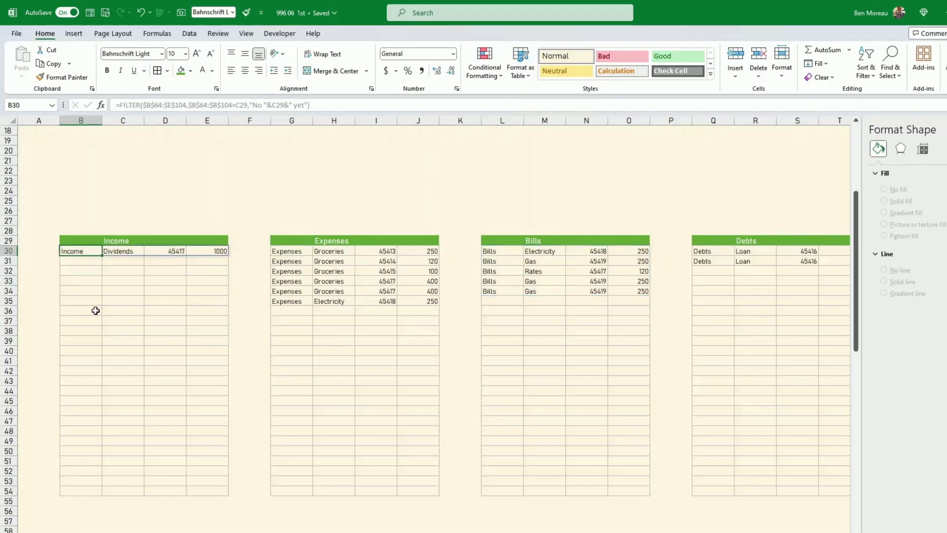
scroll(113, 328, "down", 10)
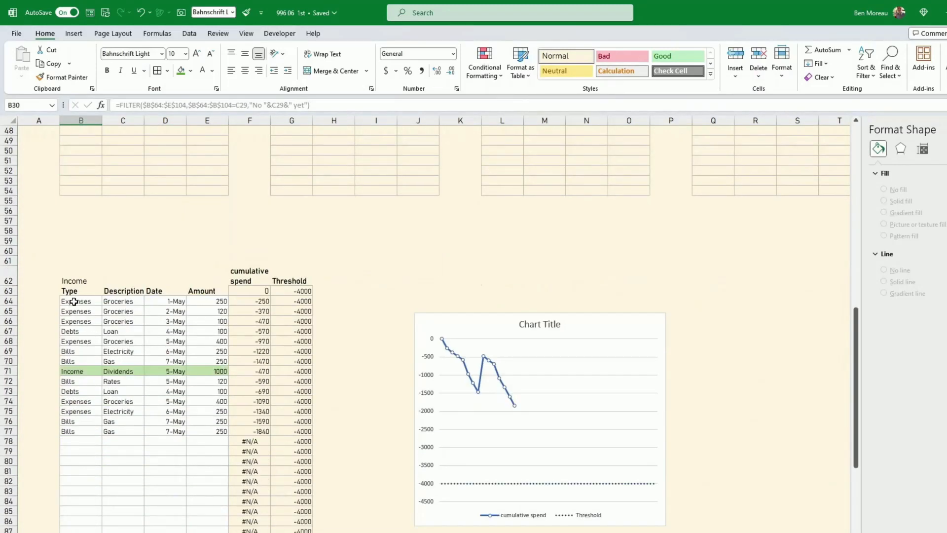
scroll(119, 199, "up", 7)
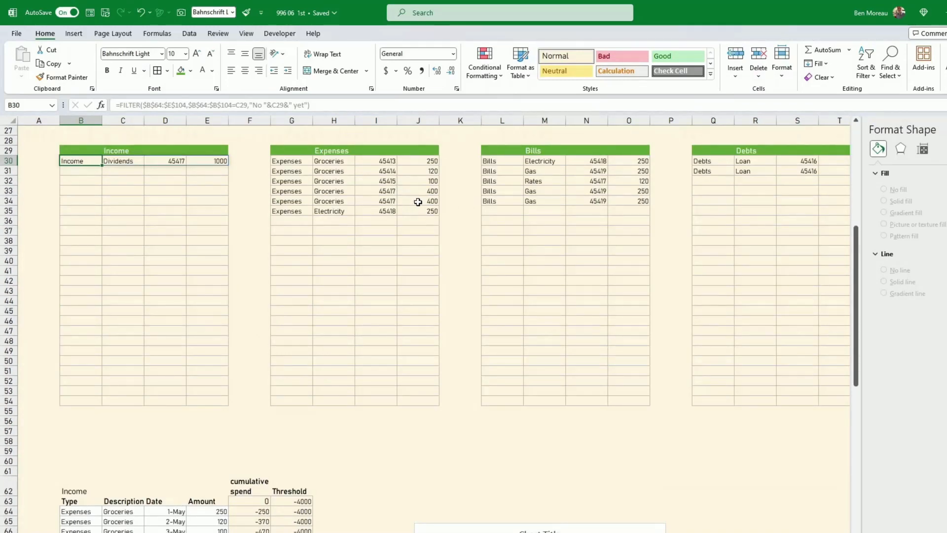
left_click(120, 153)
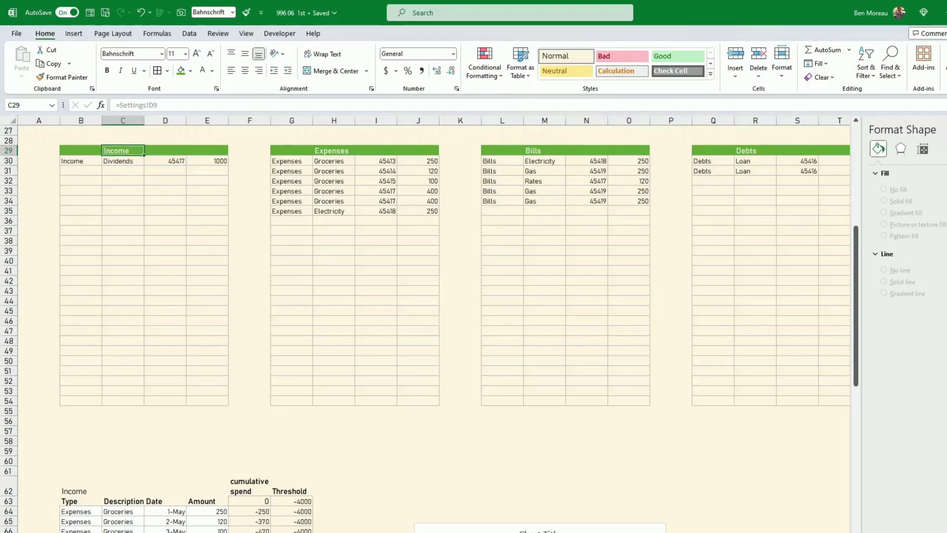
left_click(280, 341)
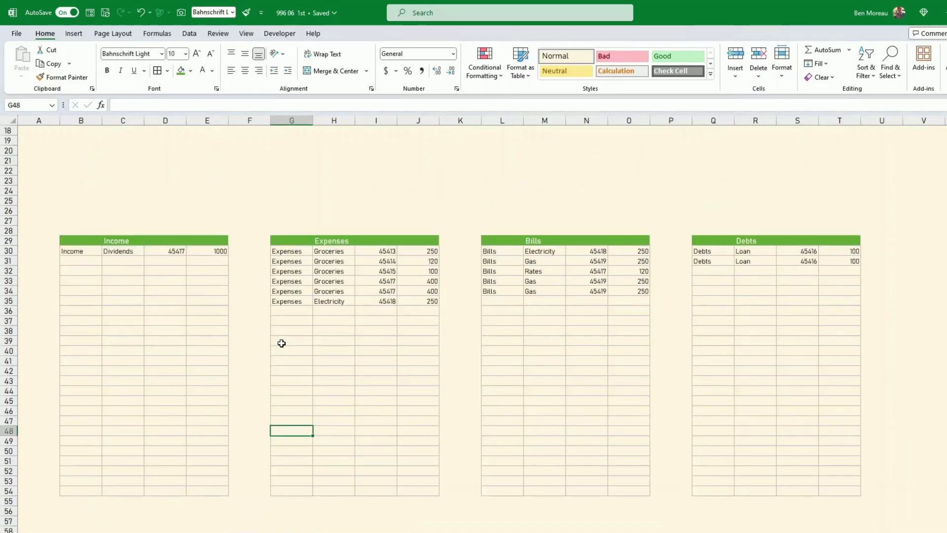
Fill the Income block's amount cells E30:E54 with the lightest tint of the green theme colour.
left_click_drag(220, 164, 208, 397)
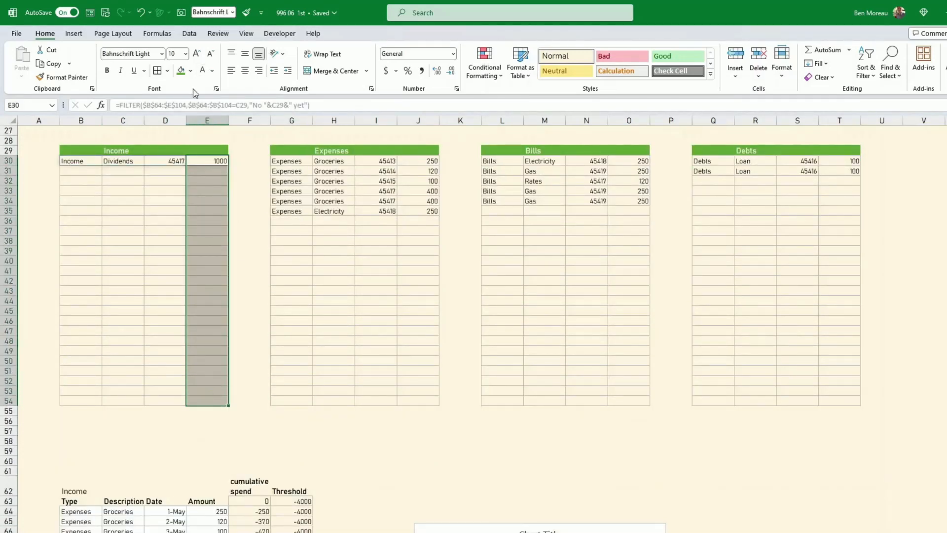
left_click(190, 70)
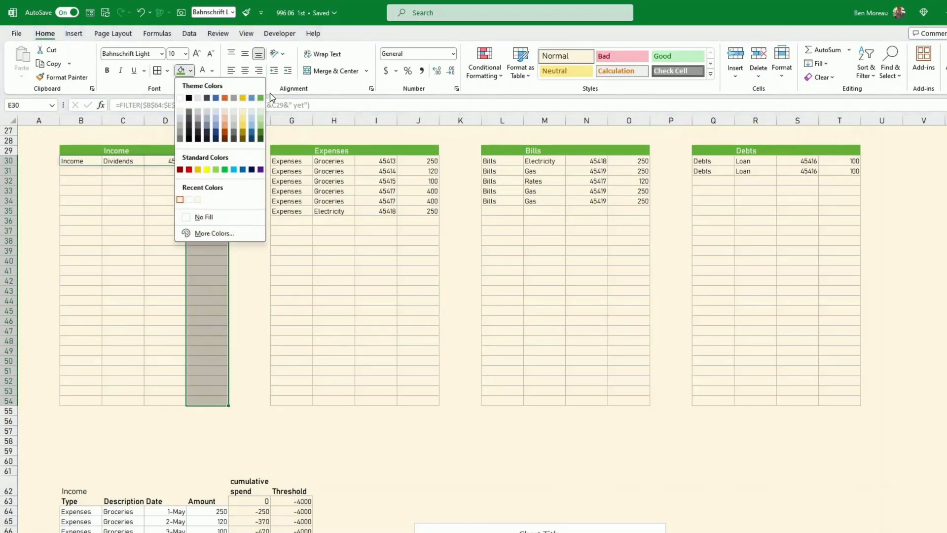
left_click(260, 110)
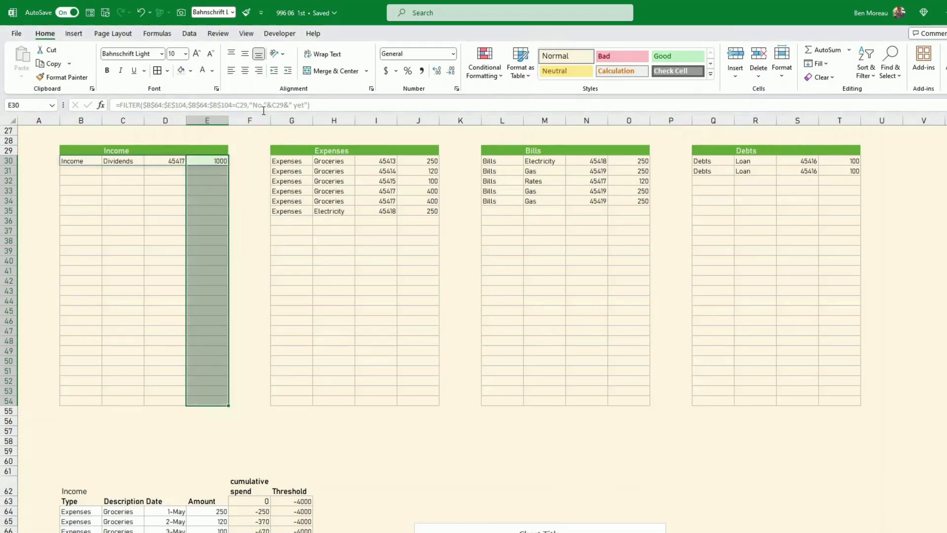
left_click(259, 167)
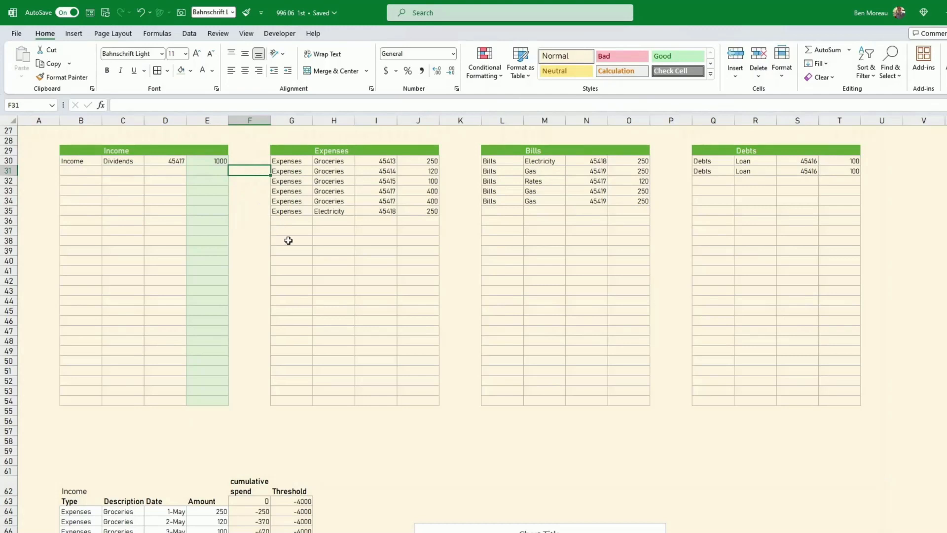
left_click(267, 251)
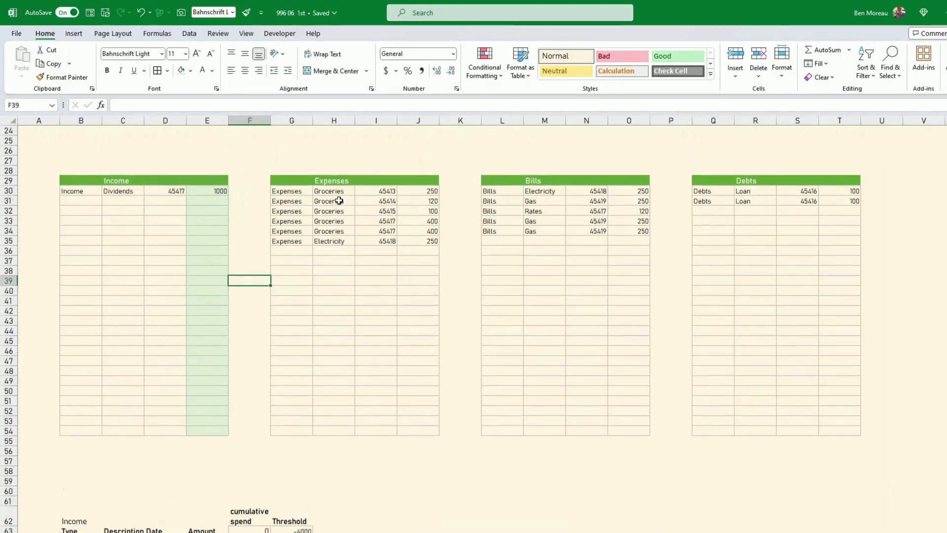
Fill the Expenses header bar G29:J29 with dark red and lighten it to the custom colour #FF7171.
scroll(338, 202, "up", 2)
left_click_drag(281, 210, 412, 205)
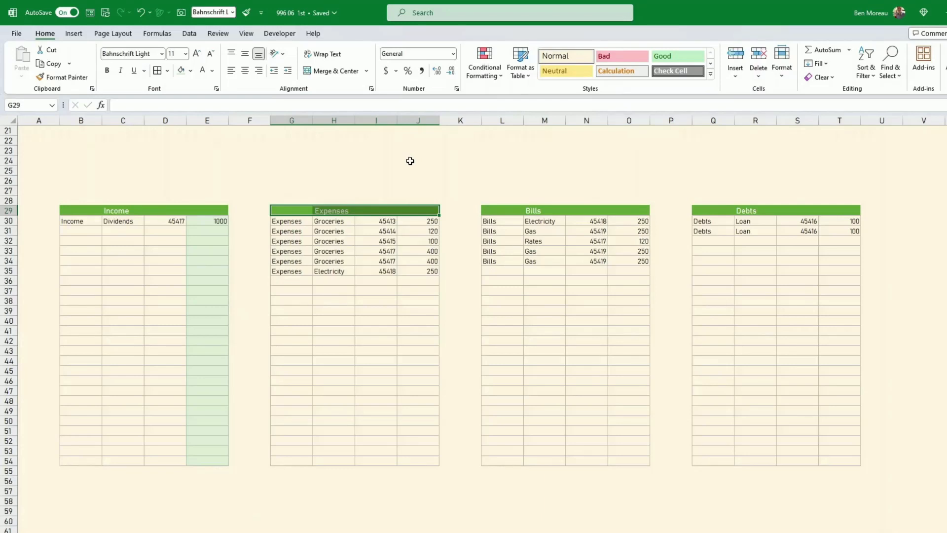
left_click(191, 72)
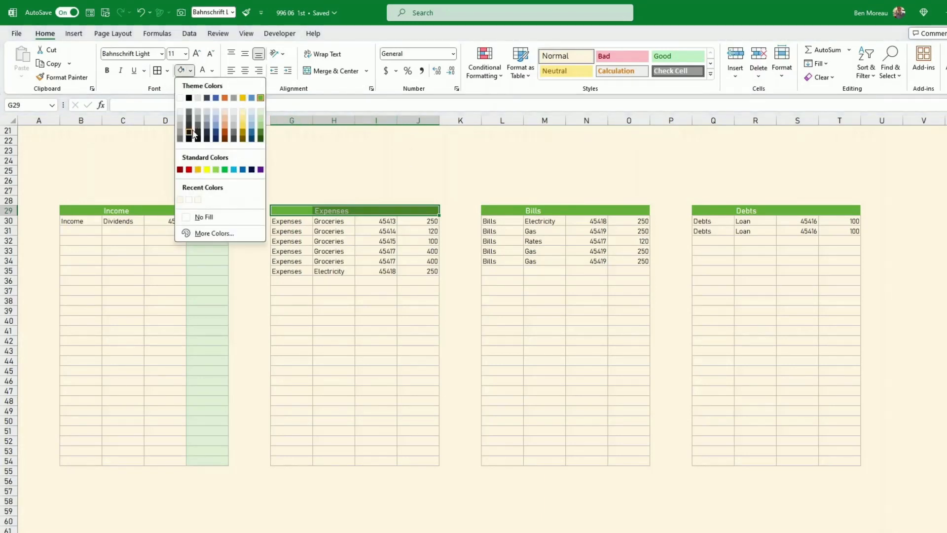
left_click(180, 170)
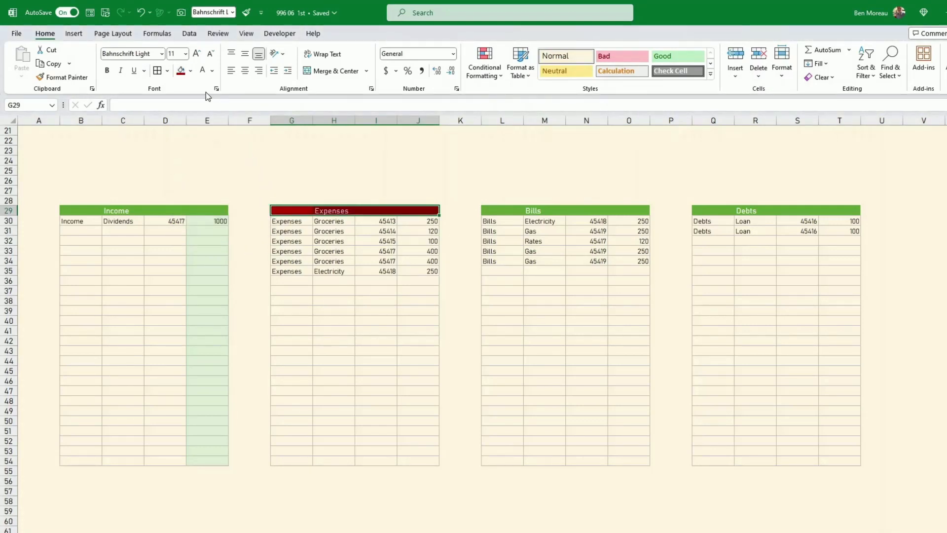
left_click(191, 71)
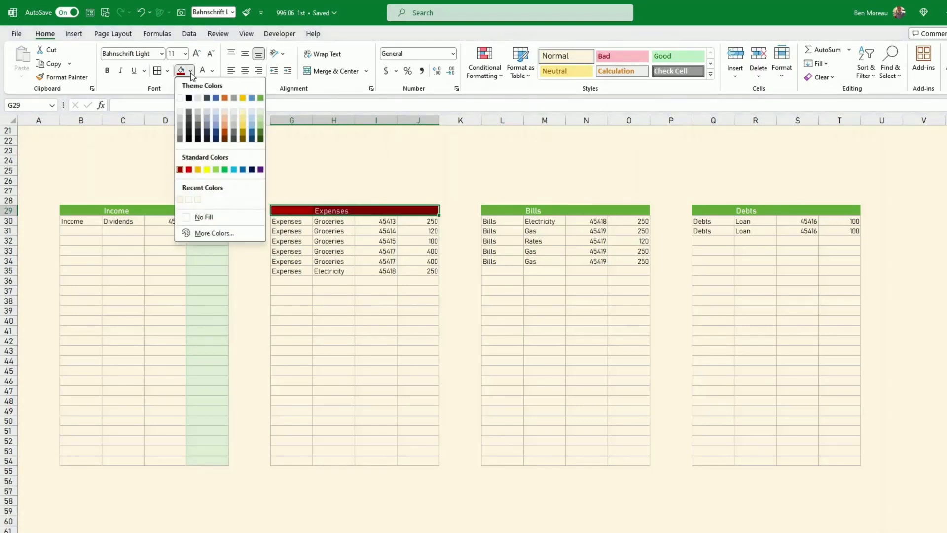
left_click(215, 234)
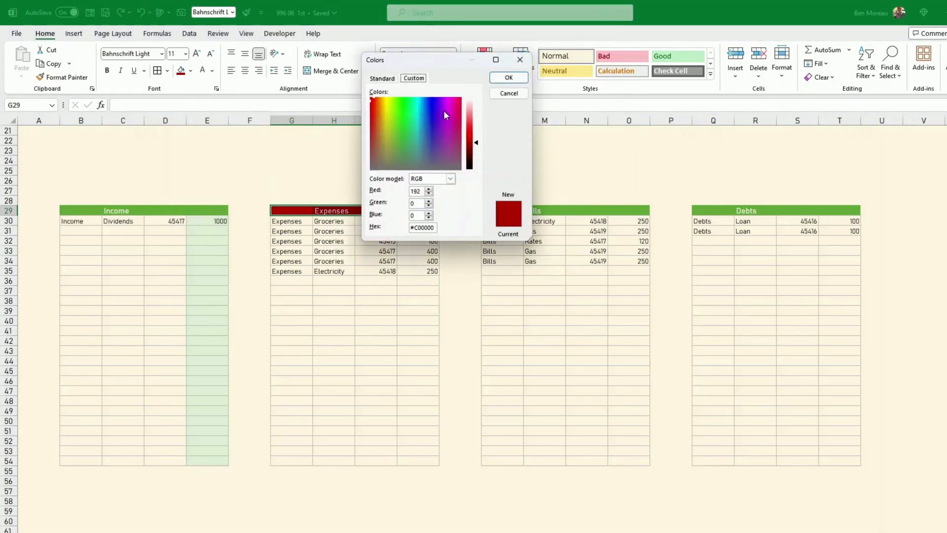
left_click_drag(476, 143, 476, 120)
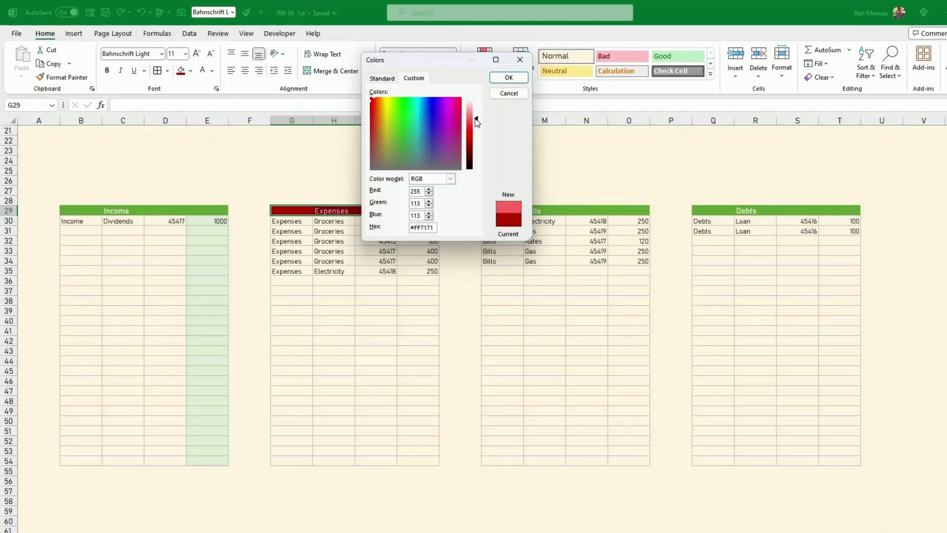
left_click(508, 77)
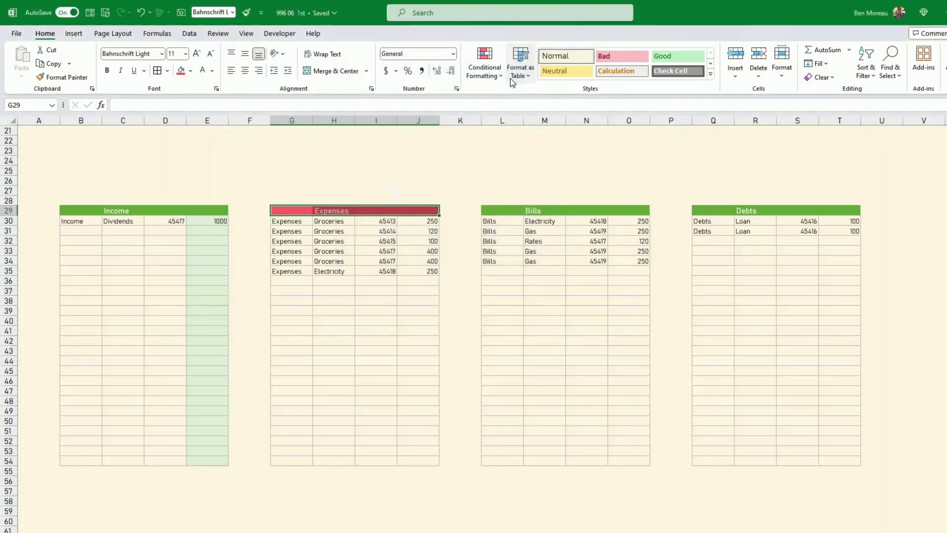
Fill the Expenses block's amount cells J30:J54 with the header's red and lighten it to the custom colour #FFD9D9.
left_click_drag(419, 217, 426, 462)
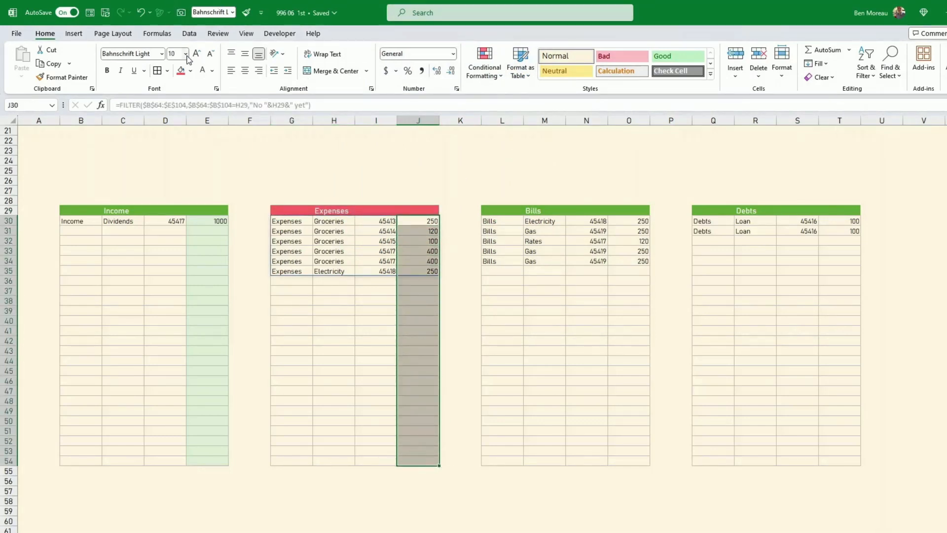
left_click(190, 71)
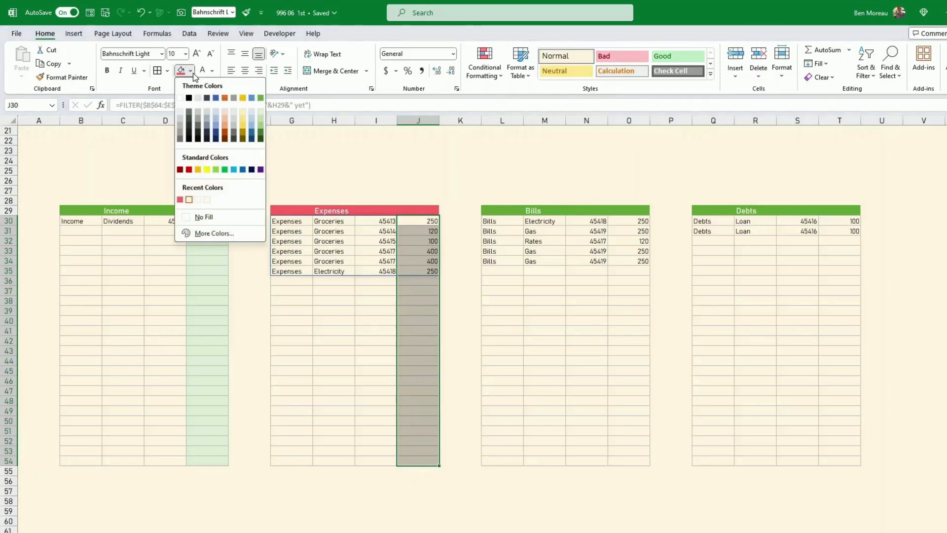
left_click(212, 233)
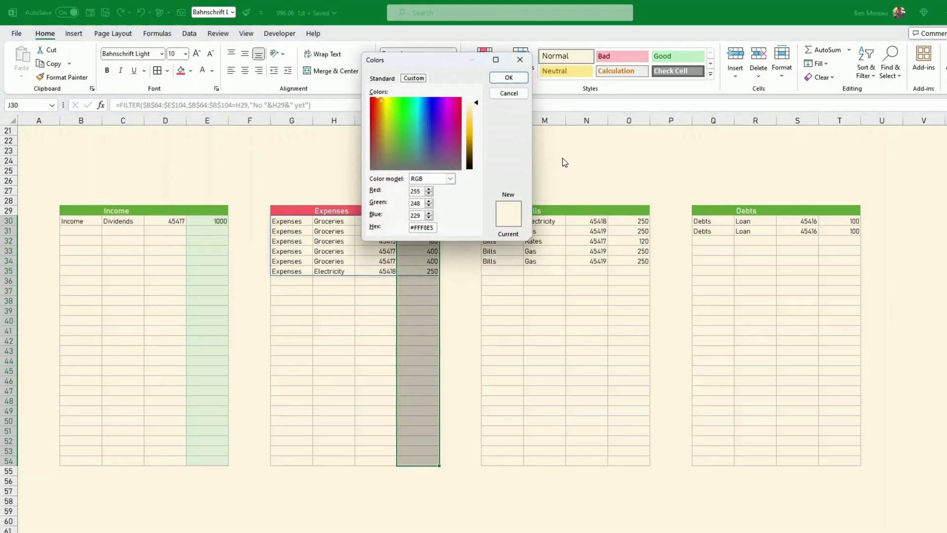
left_click(508, 93)
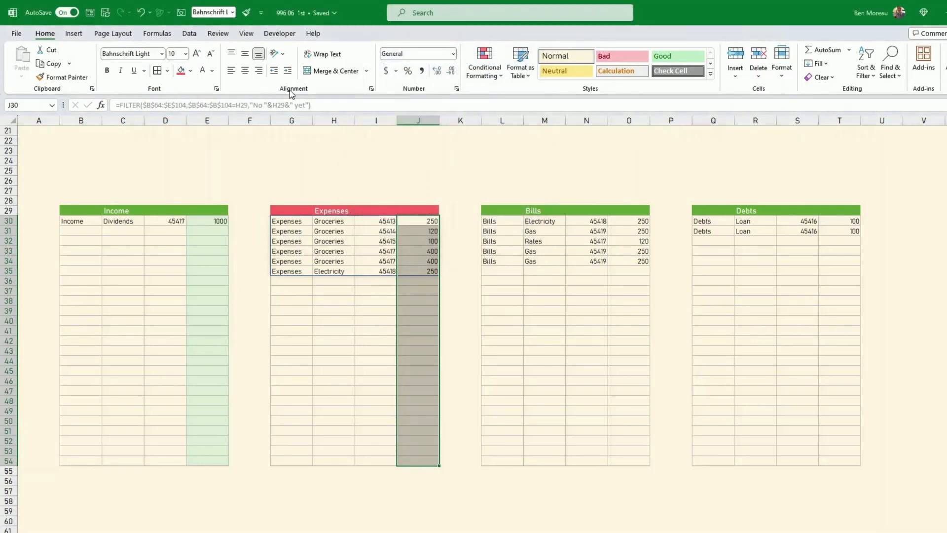
left_click(193, 71)
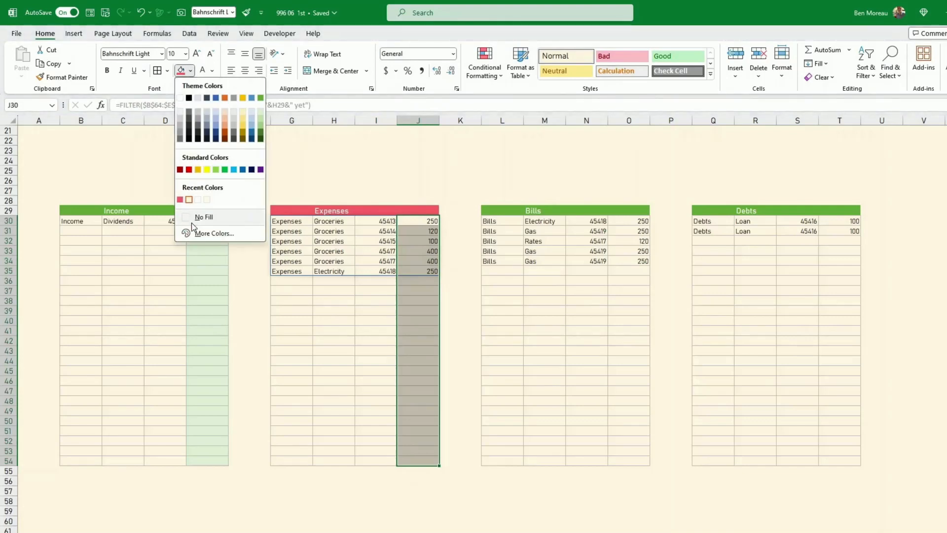
left_click(180, 200)
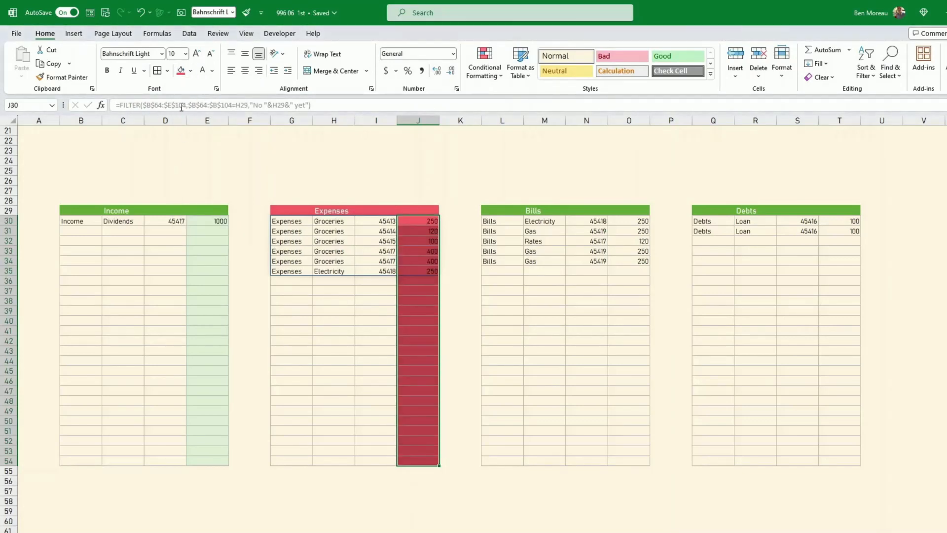
left_click(190, 71)
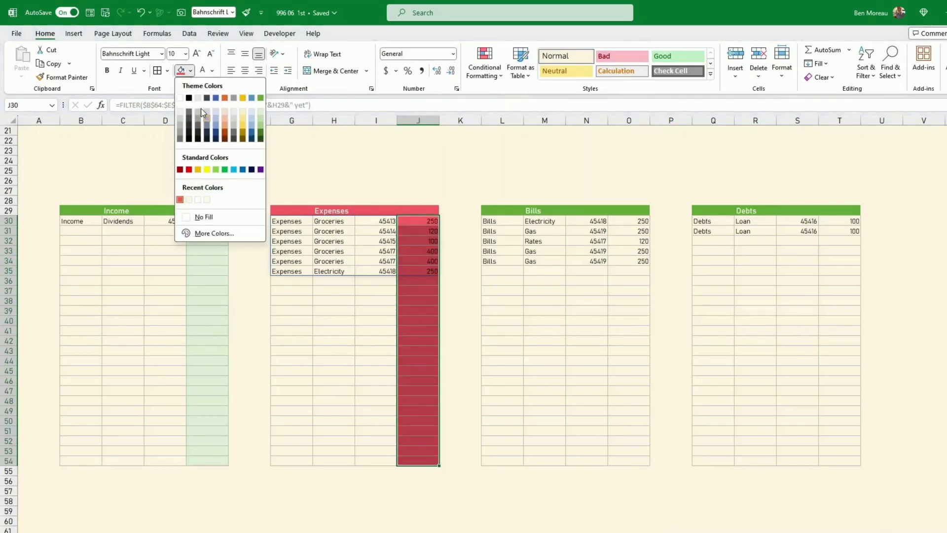
left_click(215, 232)
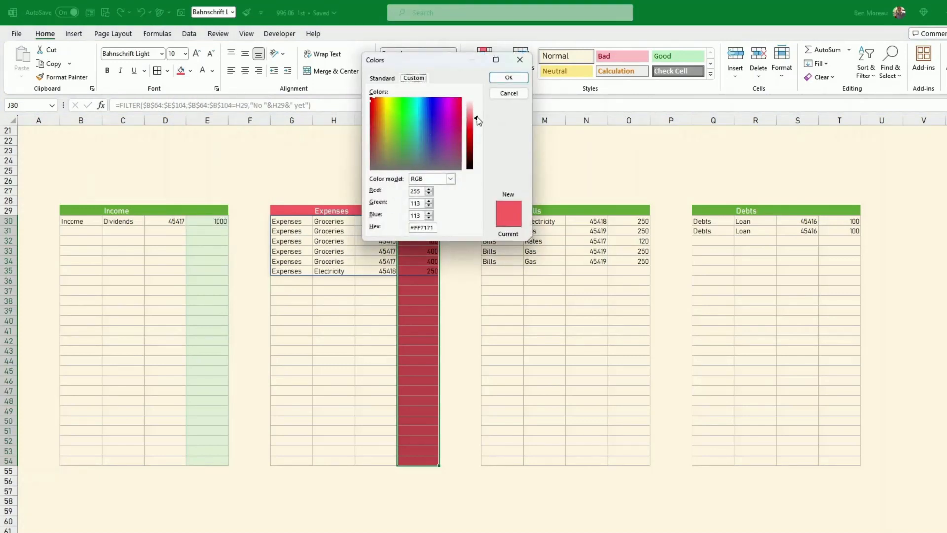
left_click_drag(476, 119, 476, 108)
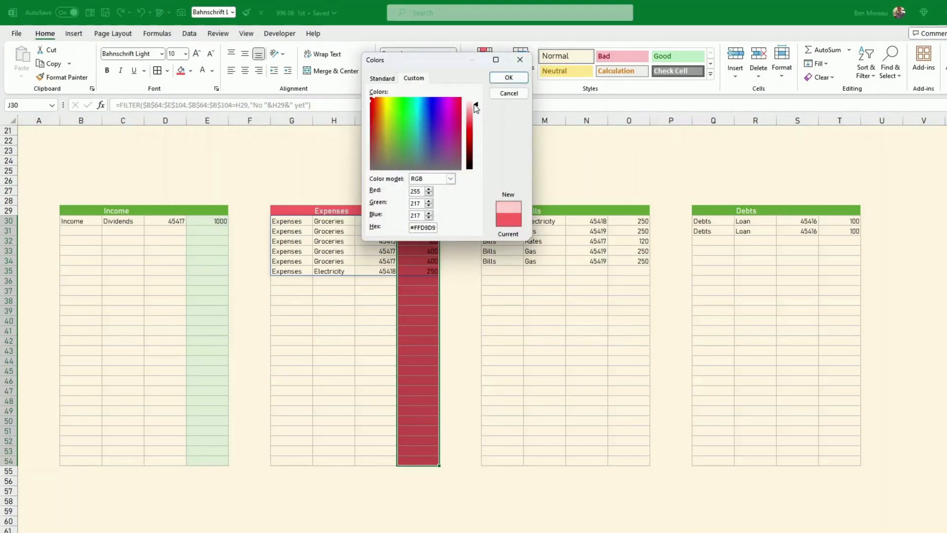
left_click(508, 78)
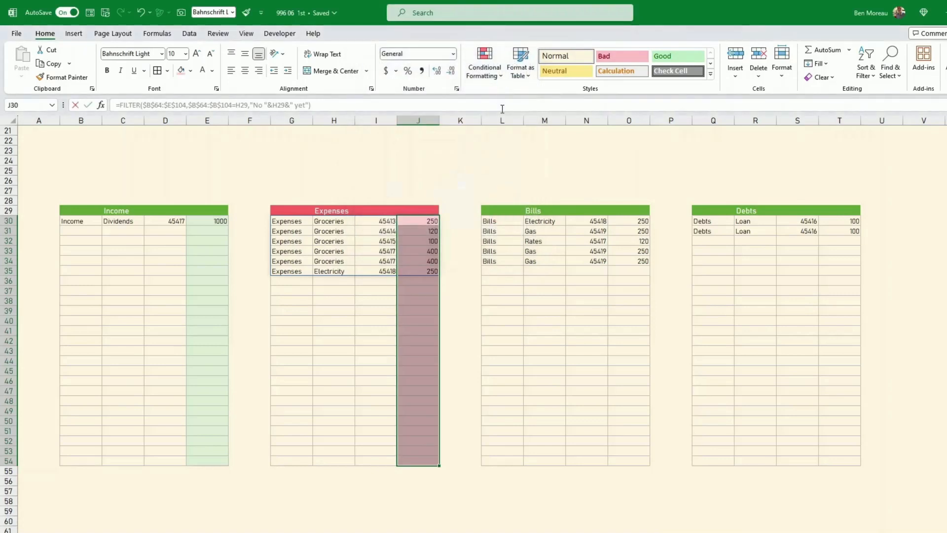
key("BackSpace")
key("Escape")
left_click(533, 294)
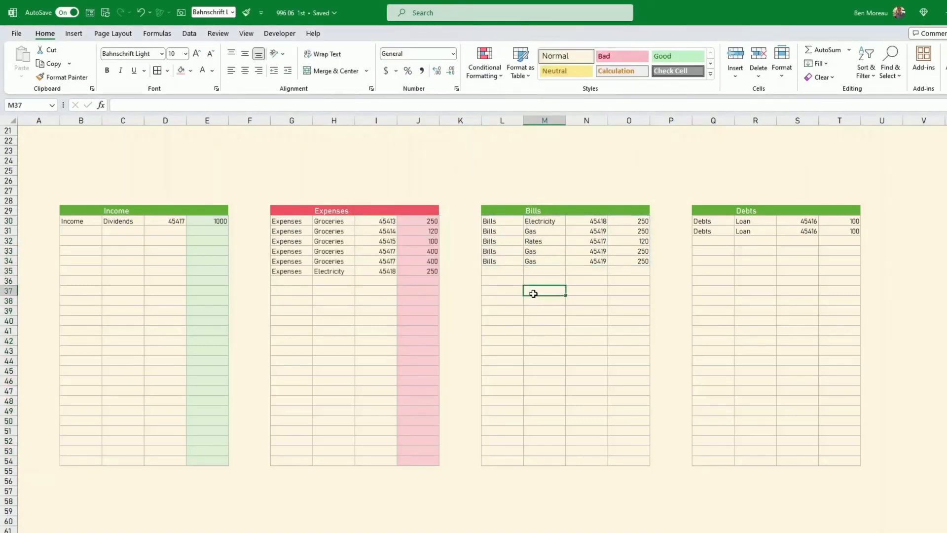
Lighten the fill of the Expenses amount cells J30:J54 further to the custom colour #FFE5E5.
left_click_drag(414, 222, 420, 459)
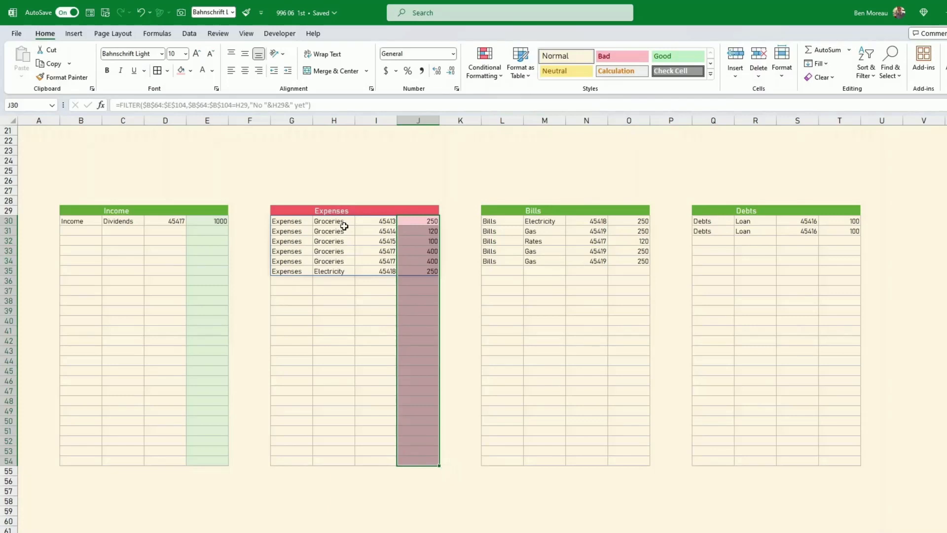
left_click(191, 70)
left_click(232, 236)
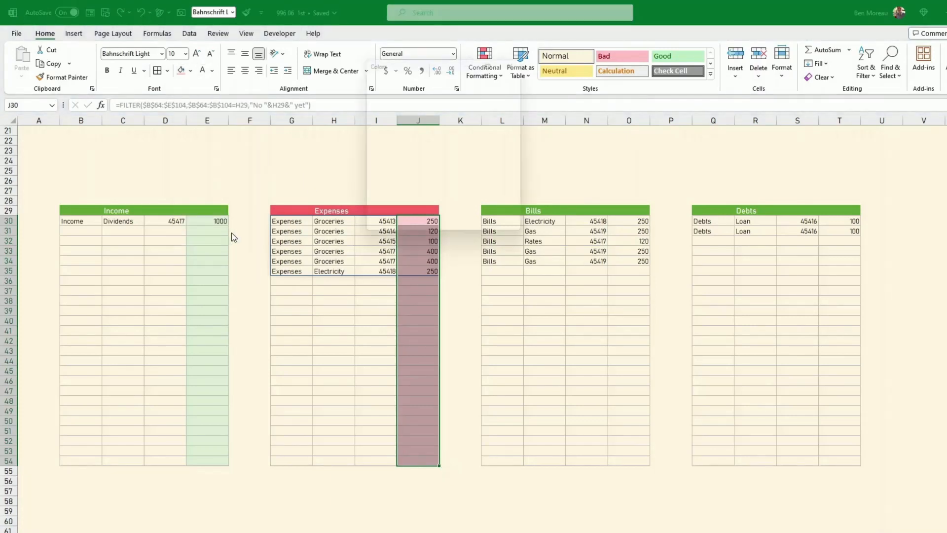
left_click_drag(481, 106, 478, 103)
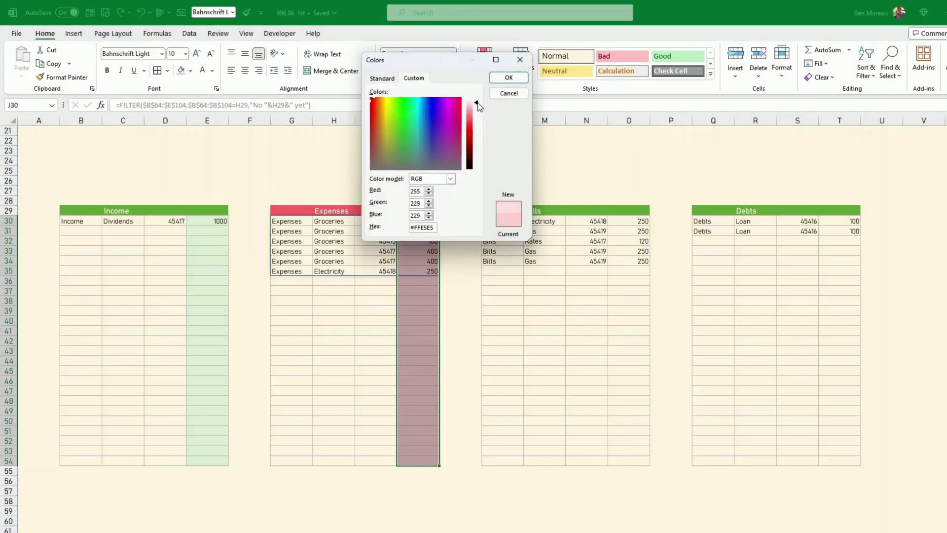
left_click(509, 77)
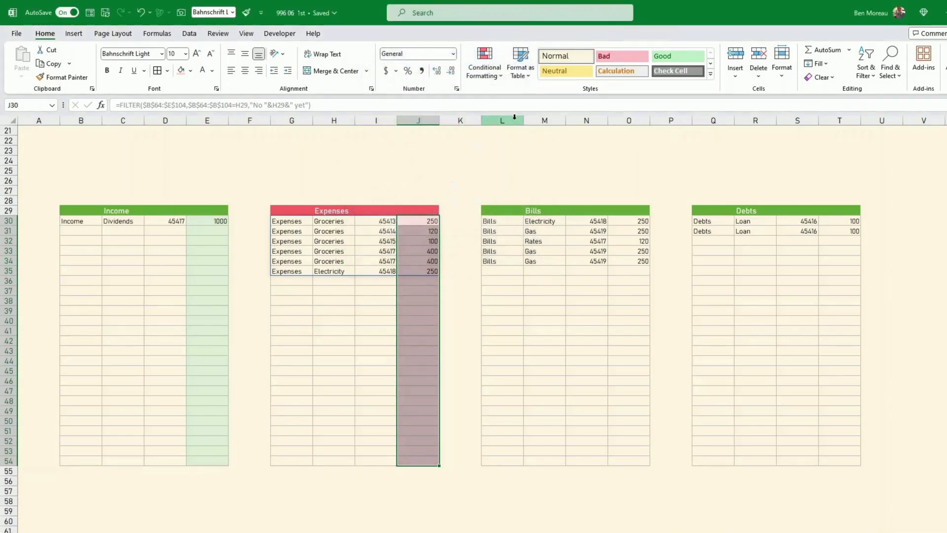
left_click(513, 175)
Copy the formatting of the whole Expenses block, from its header in row 29 down, onto the Bills block starting at L29.
scroll(527, 221, "up", 3)
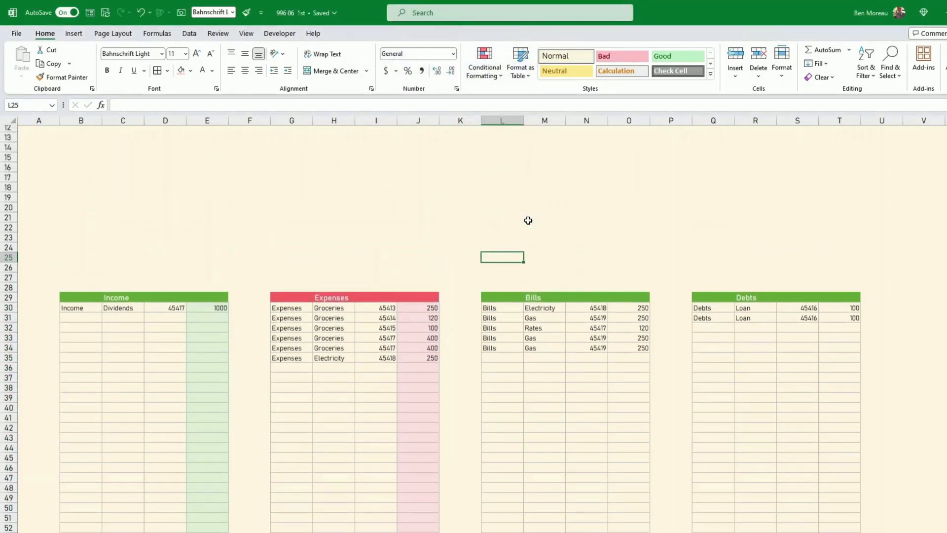
left_click_drag(297, 302, 422, 247)
scroll(561, 241, "up", 4)
scroll(560, 242, "up", 6)
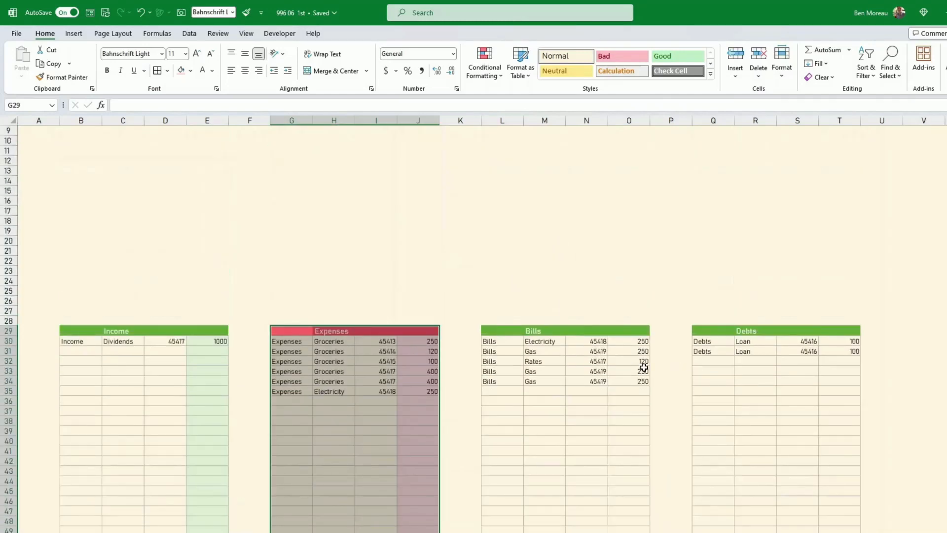
left_click(64, 77)
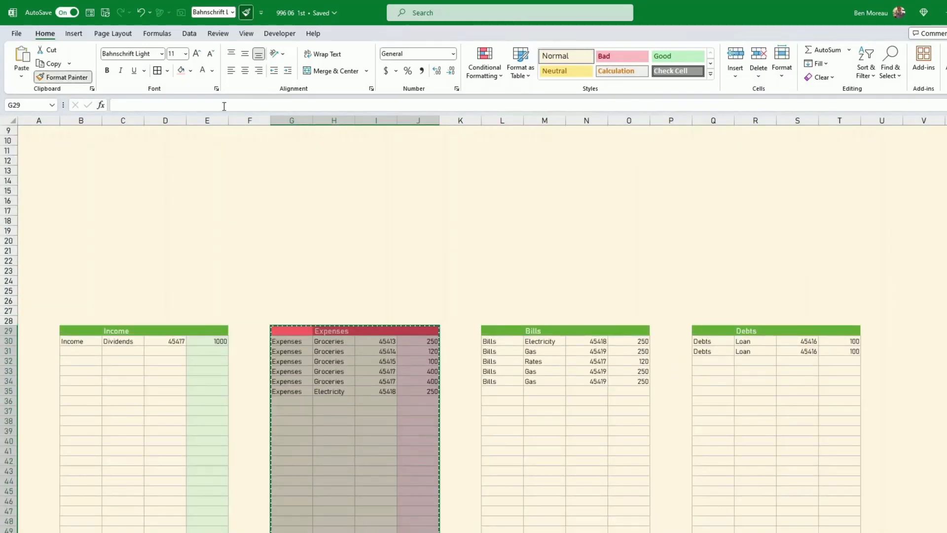
left_click(510, 332)
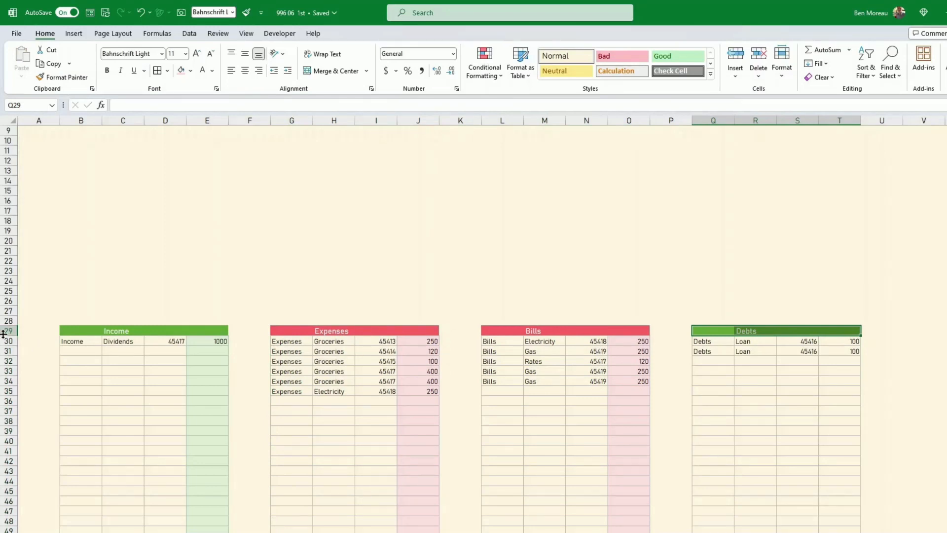
Make header row 29 taller and centre its contents vertically.
left_click_drag(3, 336, 7, 342)
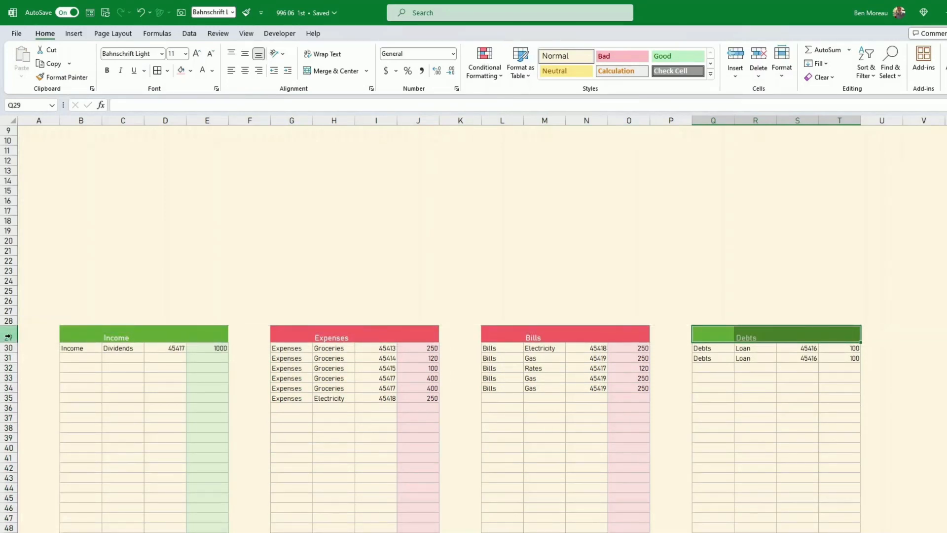
left_click(8, 337)
left_click(245, 54)
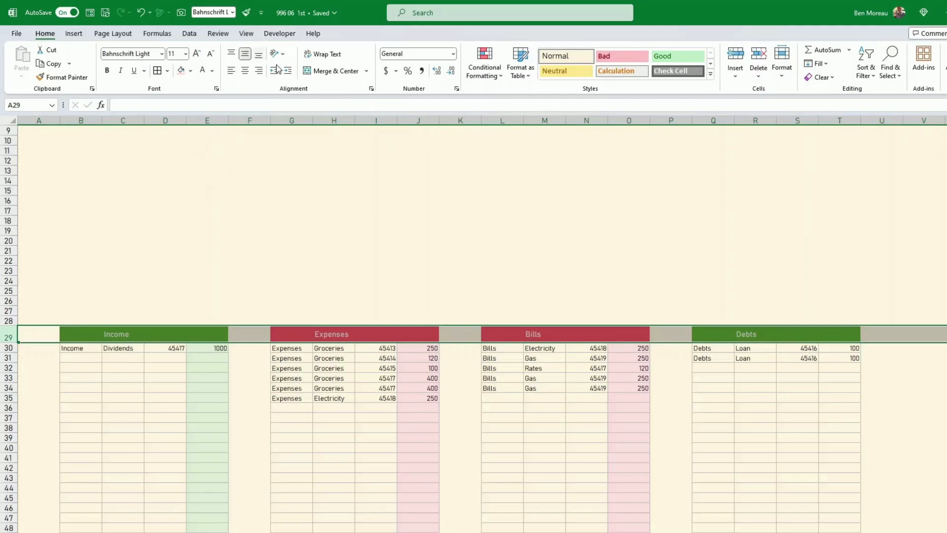
Fill the Debts header bar Q29:T29 with the gold theme colour.
left_click(716, 332)
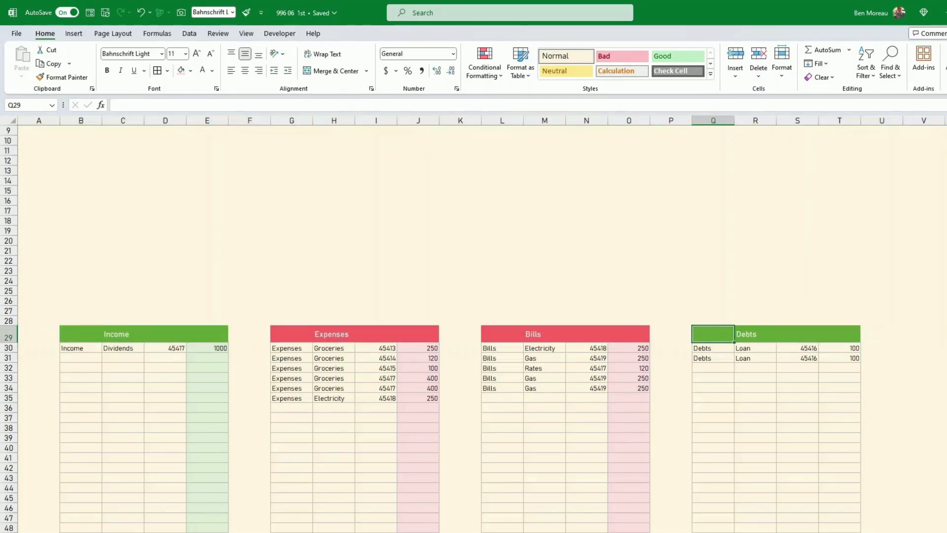
key("alt+Tab")
key("alt+Tab")
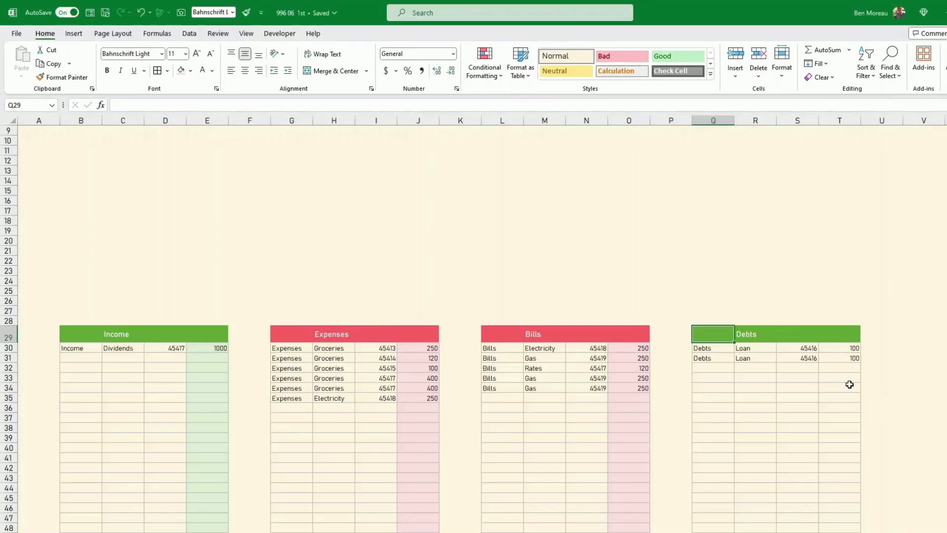
left_click_drag(726, 336, 847, 339)
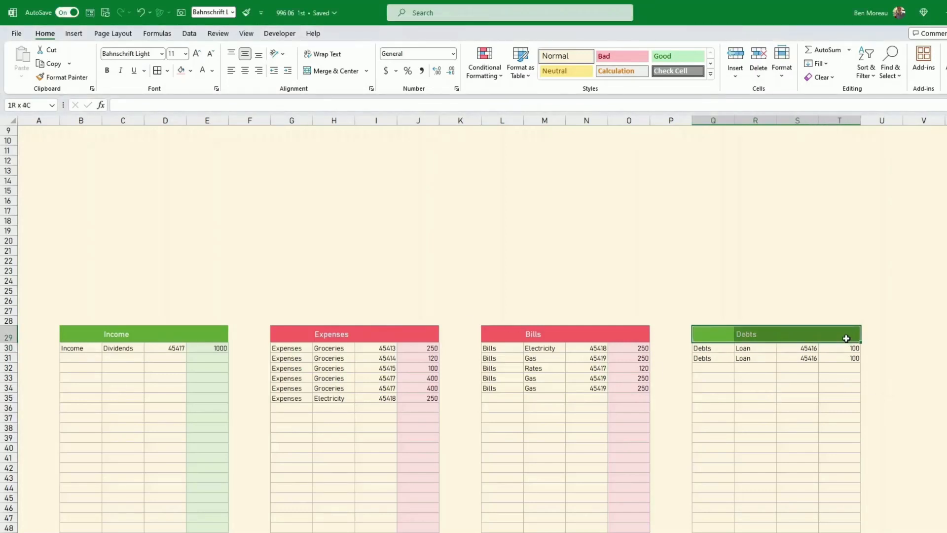
left_click(190, 70)
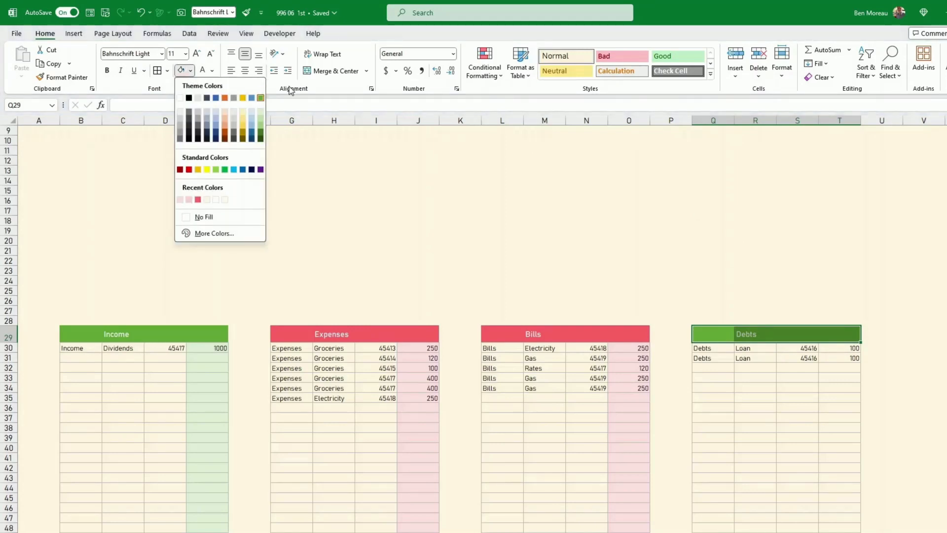
left_click(245, 98)
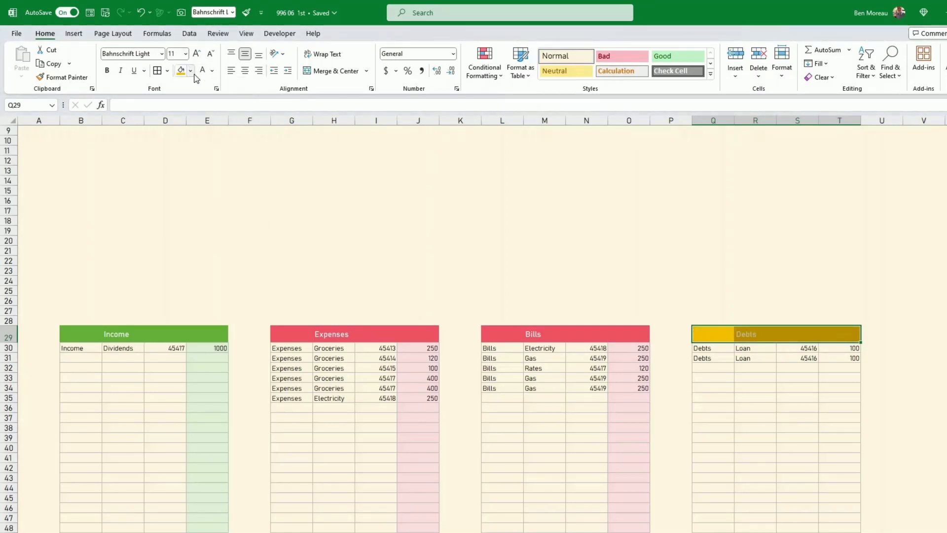
left_click(122, 37)
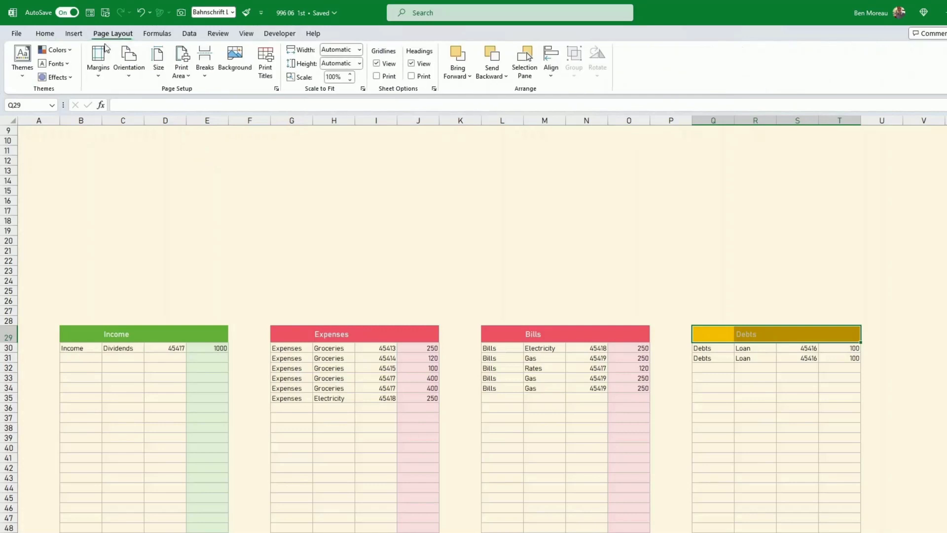
left_click(56, 50)
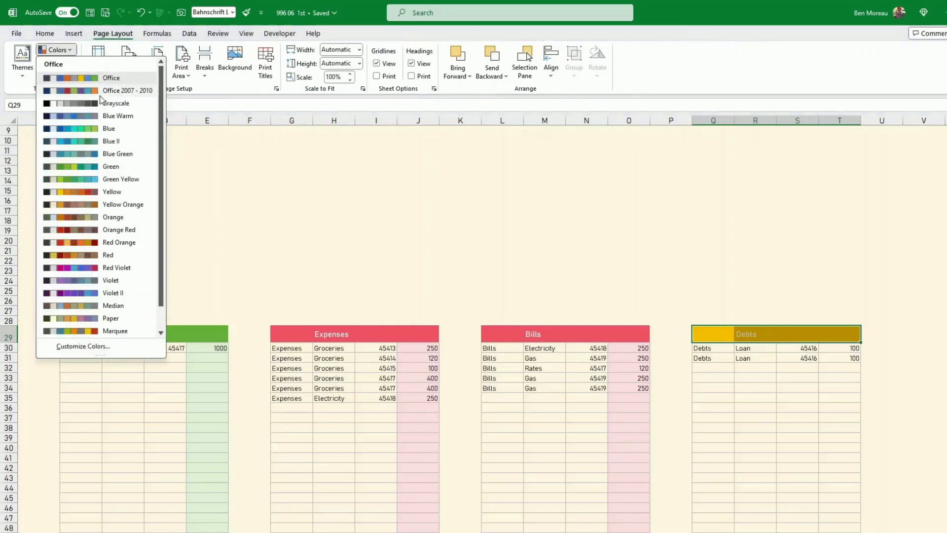
left_click(296, 199)
left_click(664, 237)
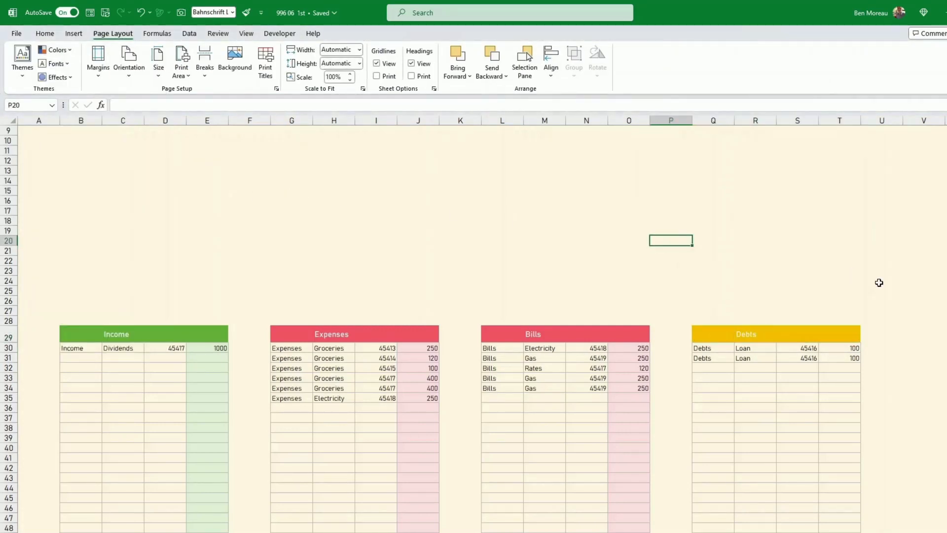
Fill the Debts block's amount cells T30:T54 with a light tint of the gold theme colour.
scroll(854, 293, "down", 5)
left_click_drag(846, 451, 842, 210)
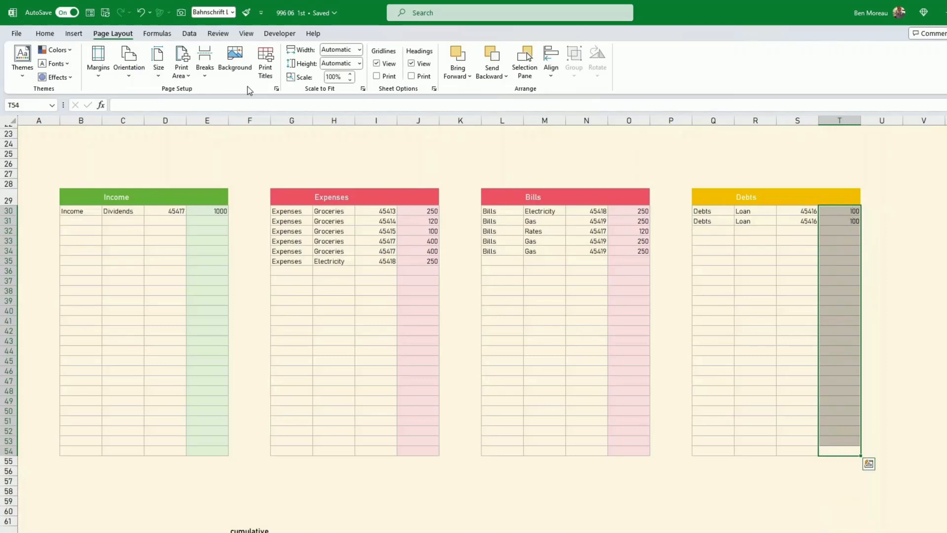
left_click(45, 33)
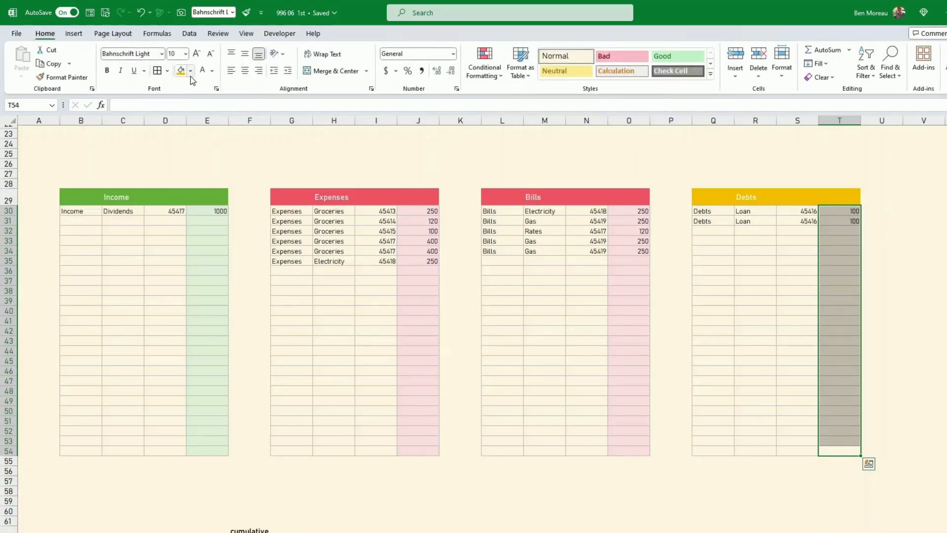
left_click(190, 71)
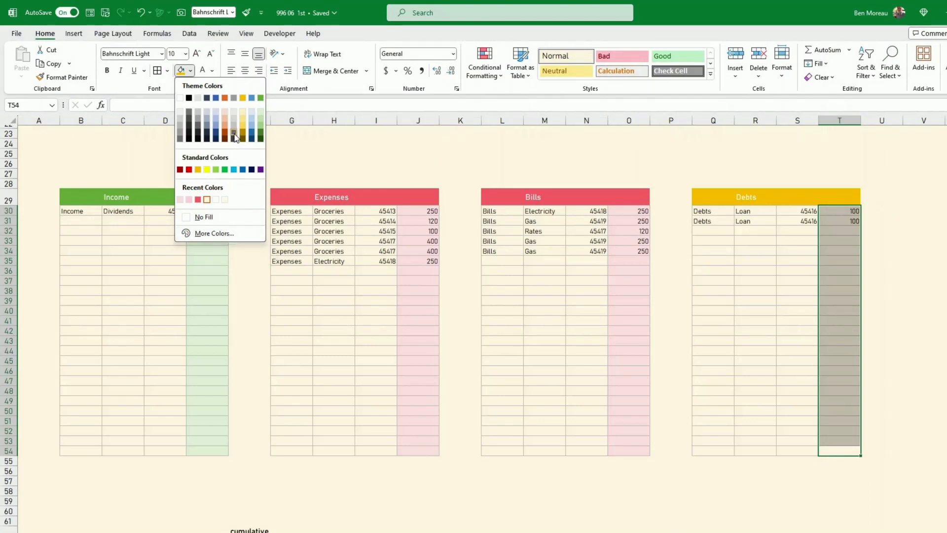
key("Escape")
left_click(701, 292)
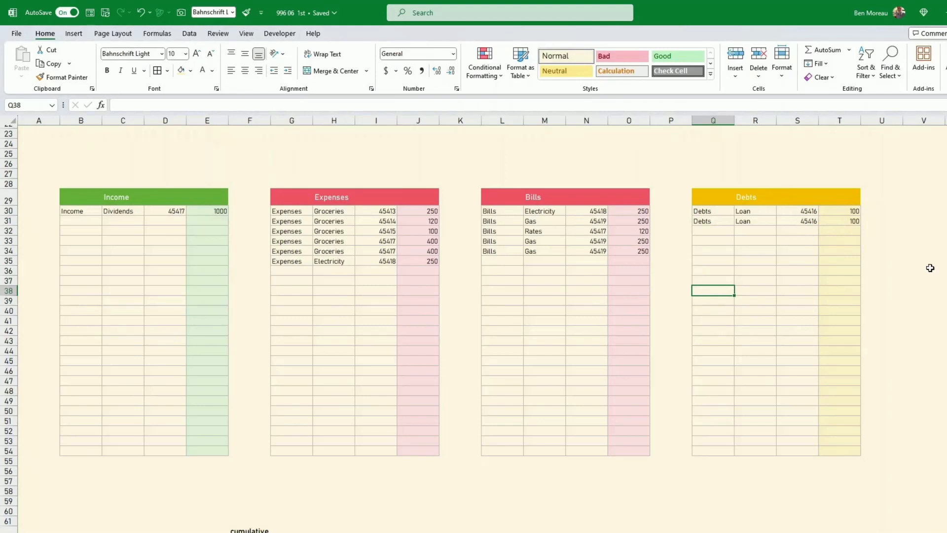
left_click(901, 283)
scroll(901, 287, "up", 3)
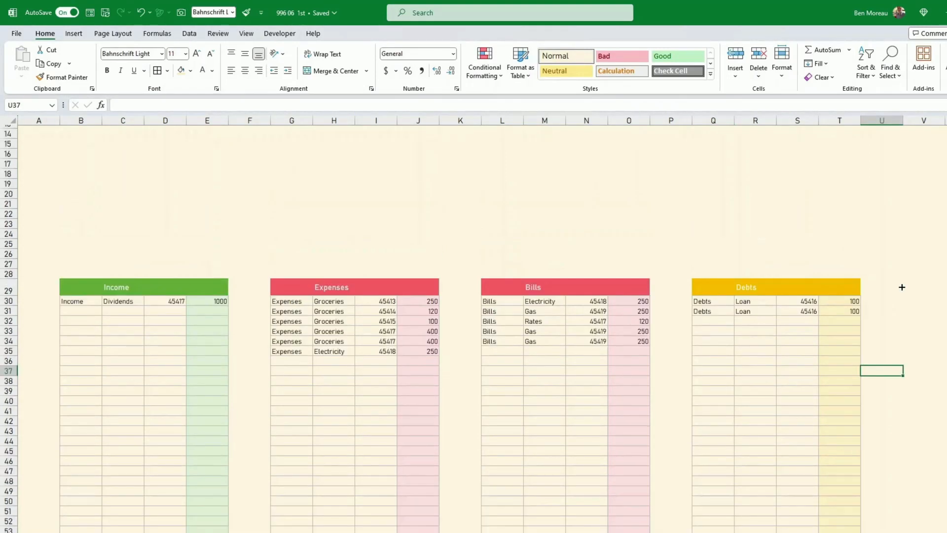
scroll(902, 286, "up", 3)
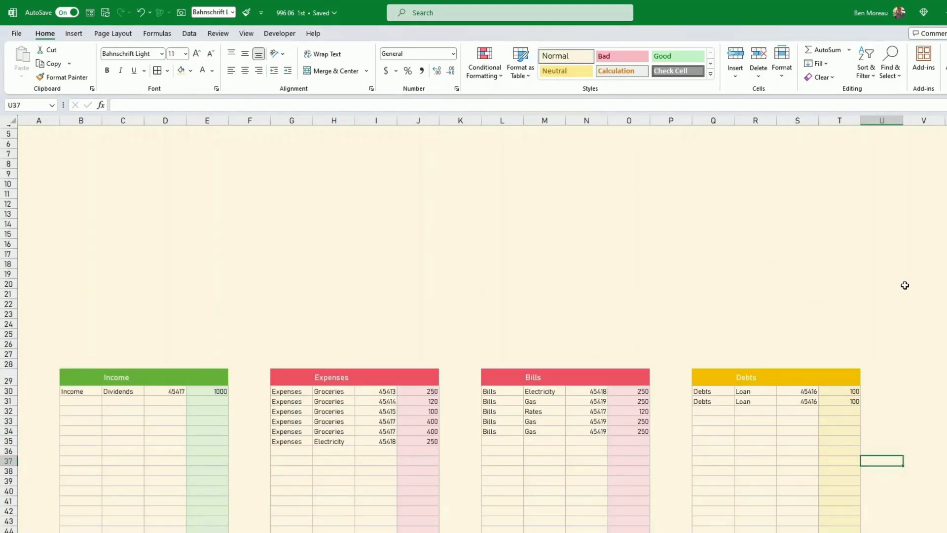
Change the Income block's FILTER formula in B30 so its returned array is $C$64:$E$104, leaving out the category column.
scroll(904, 285, "up", 1)
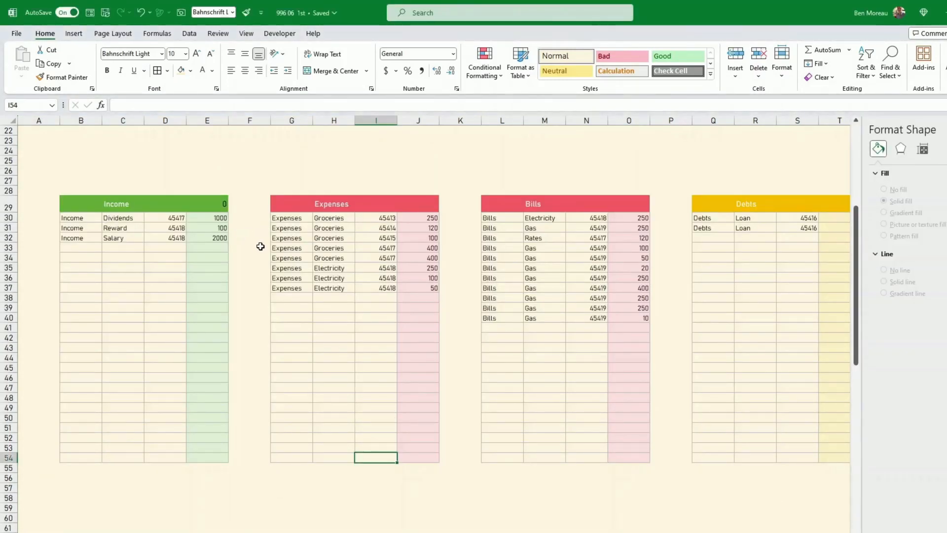
left_click(254, 226)
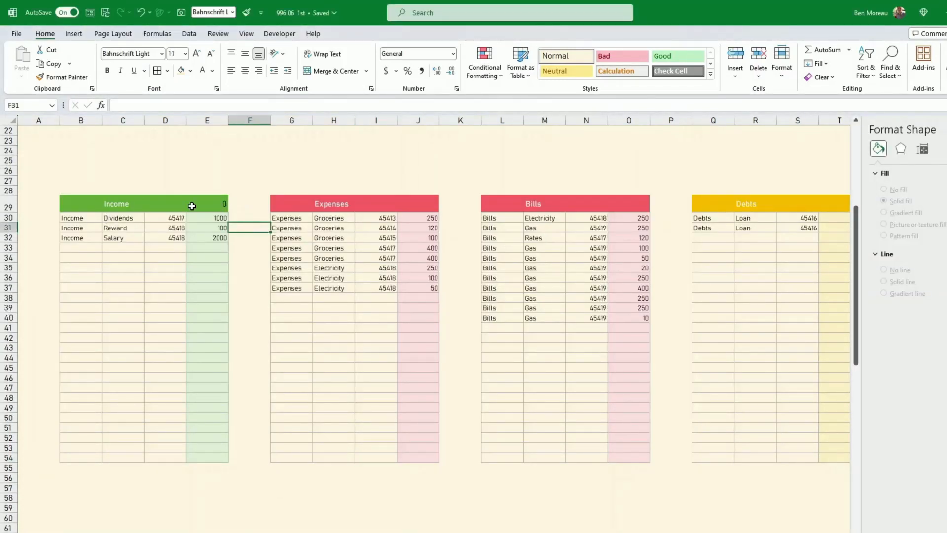
left_click(70, 220)
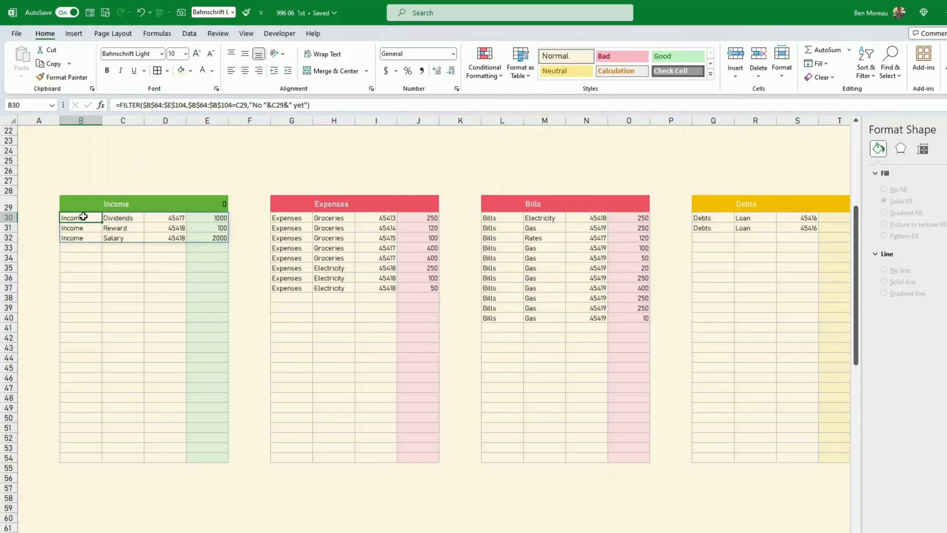
left_click(150, 106)
key("BackSpace")
type("c")
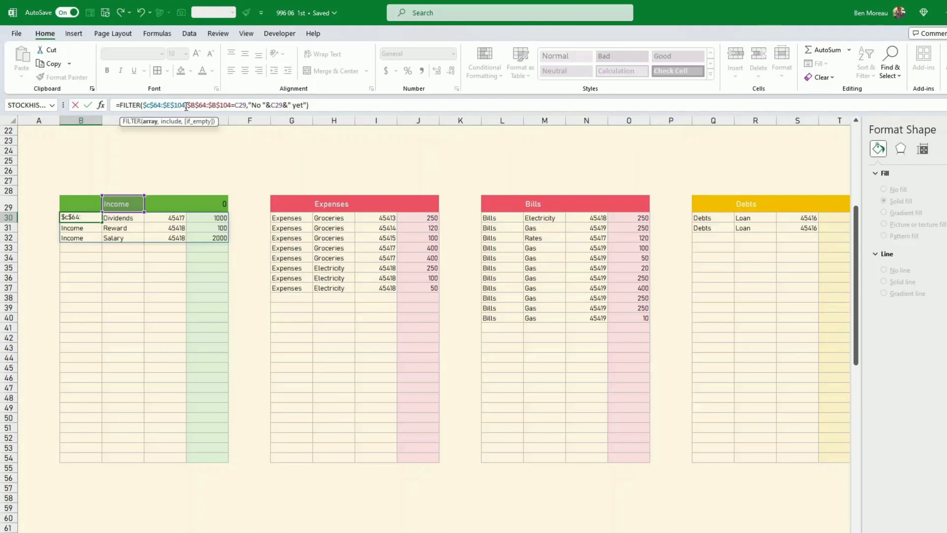
key("Return")
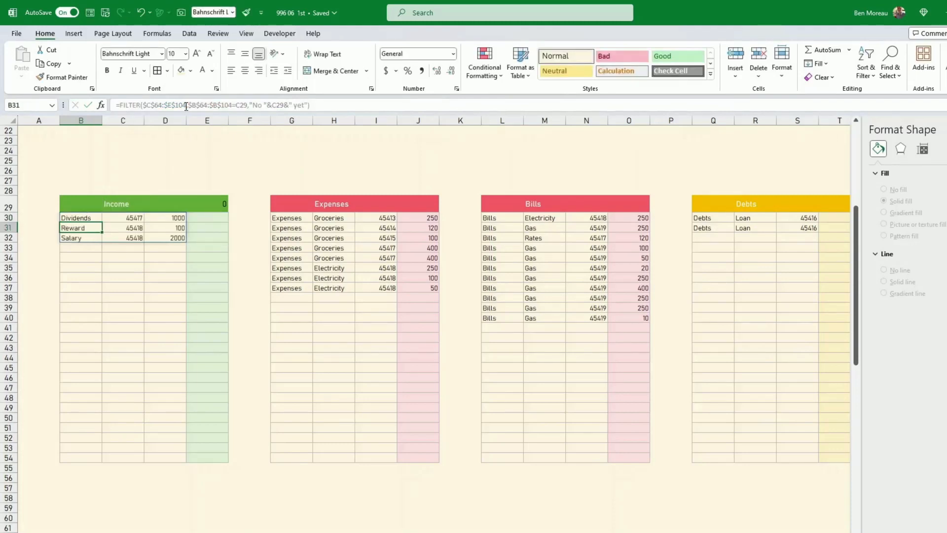
Enter a running-total formula in E30 beginning =IF(B30="",NA(),D30+ for the Income block.
left_click(224, 219)
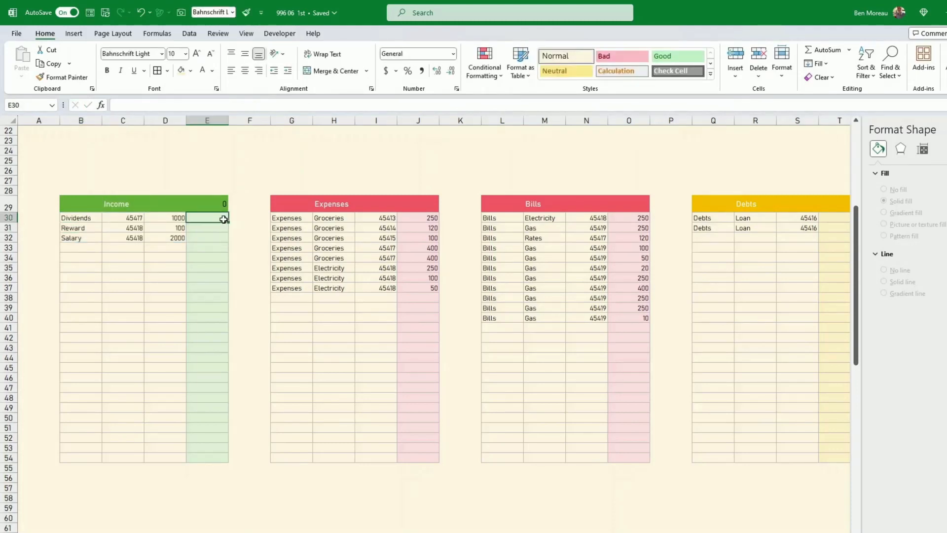
type("=")
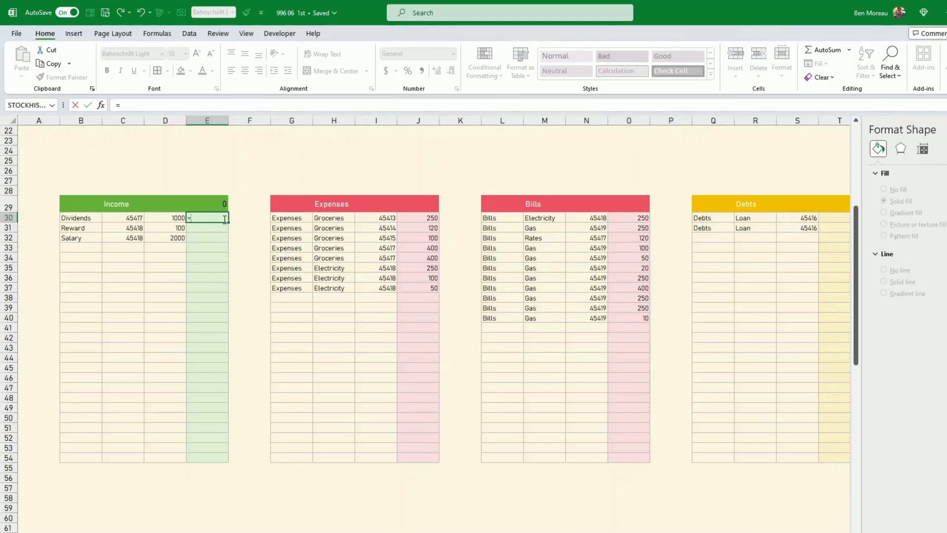
type("if(B30=\"\"")
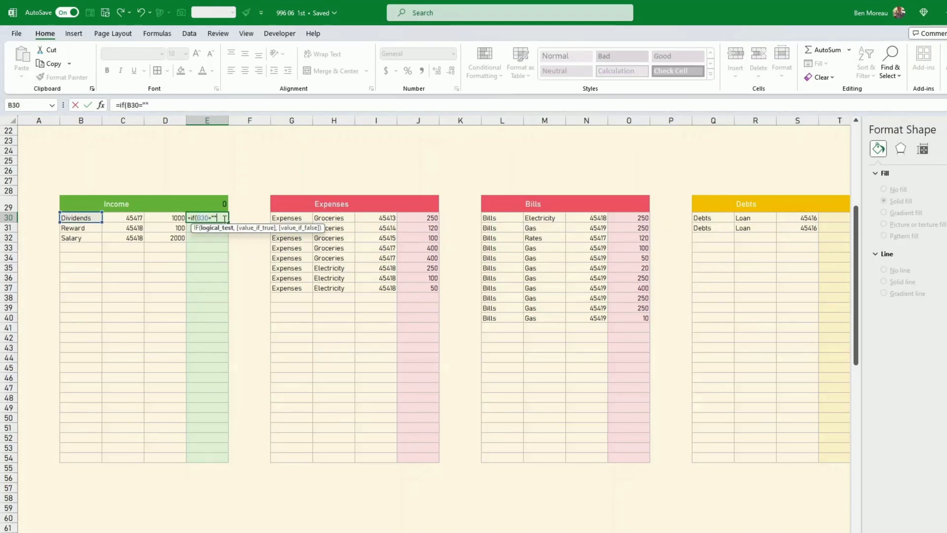
type(",na")
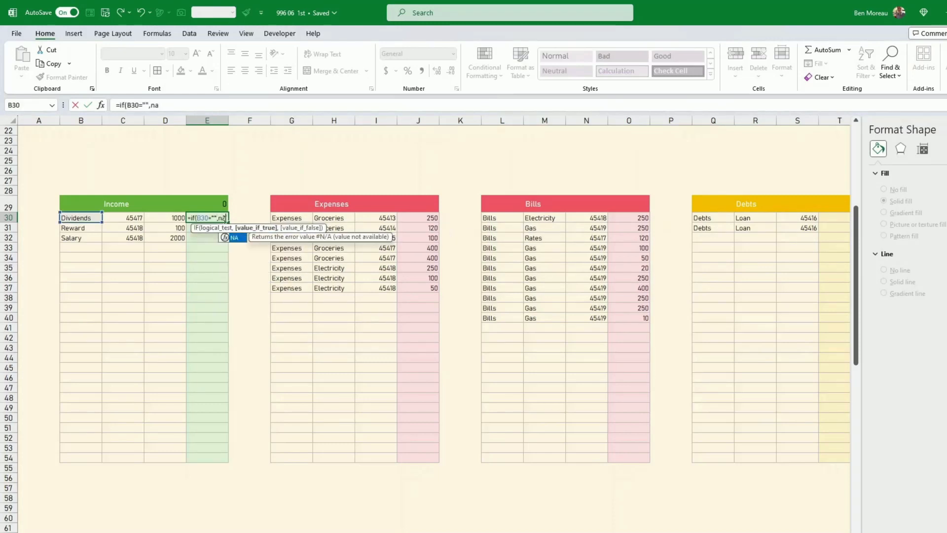
type("(),")
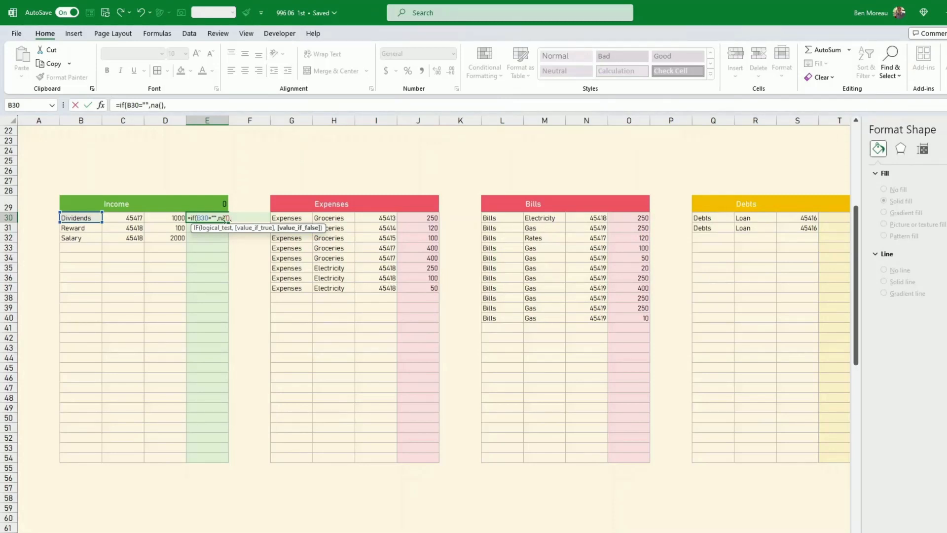
key("Left")
type("+")
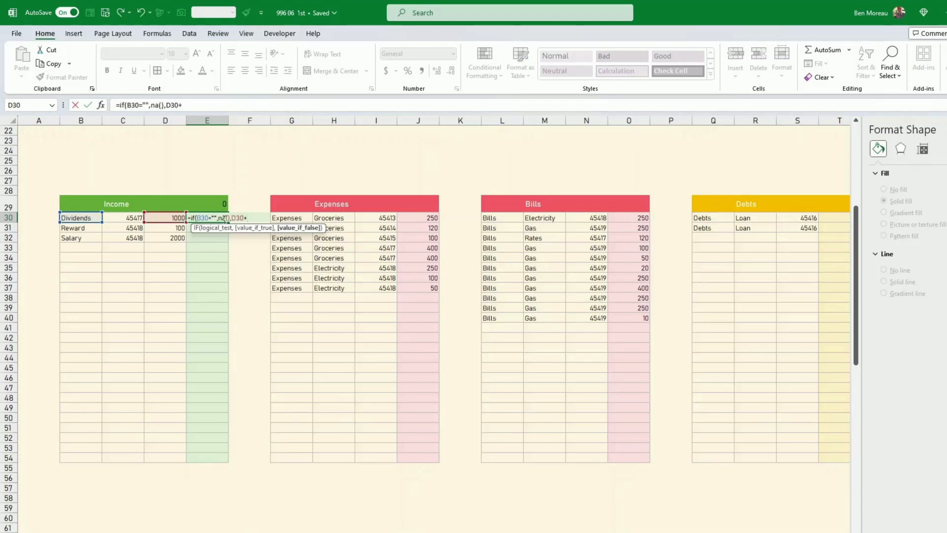
Complete the Income running-total formula =IF(B30="",NA(),D30+E29) in E30 and fill it down to E54.
key("Up")
key("Return")
key("Return")
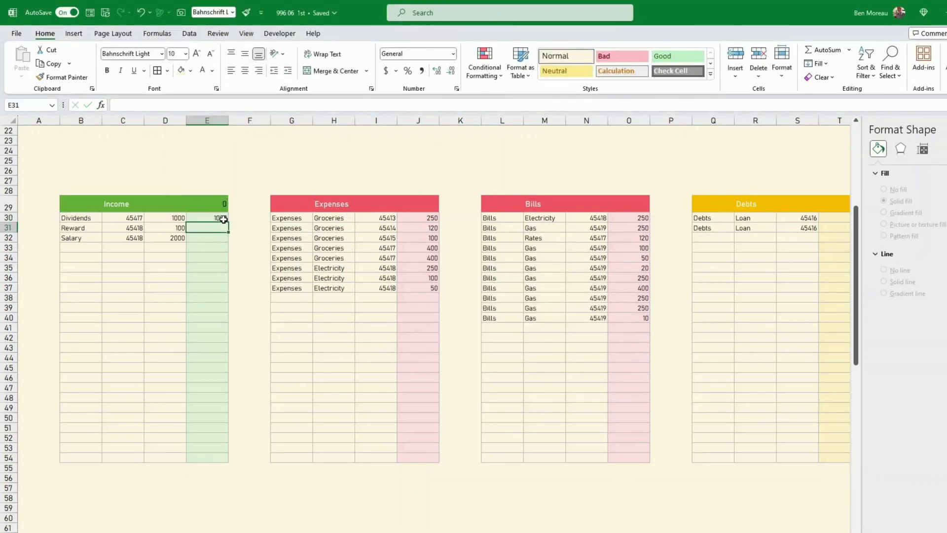
left_click(224, 220)
left_click_drag(228, 222, 228, 463)
left_click(248, 438)
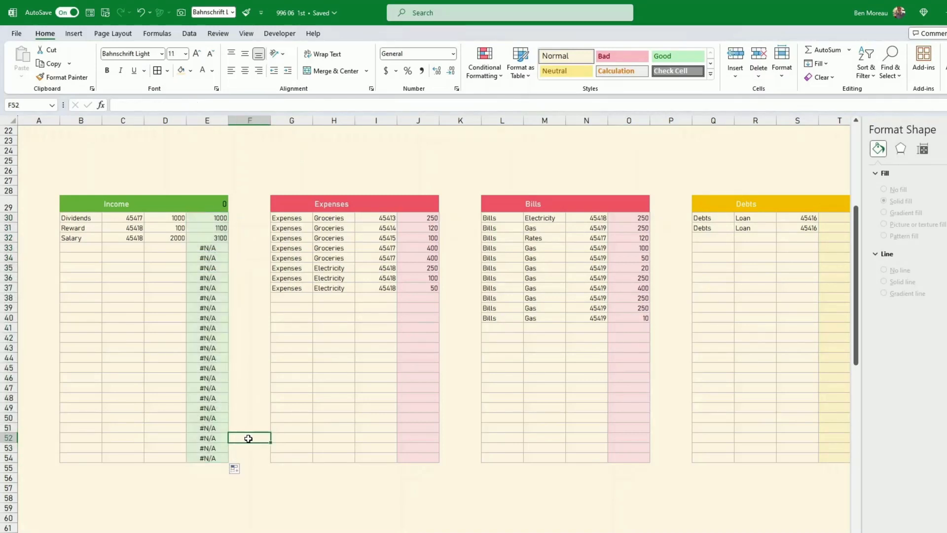
Set the zero in the Income header cell E29 to font size 10 and colour it green to match the header fill.
scroll(248, 438, "up", 2)
left_click(220, 266)
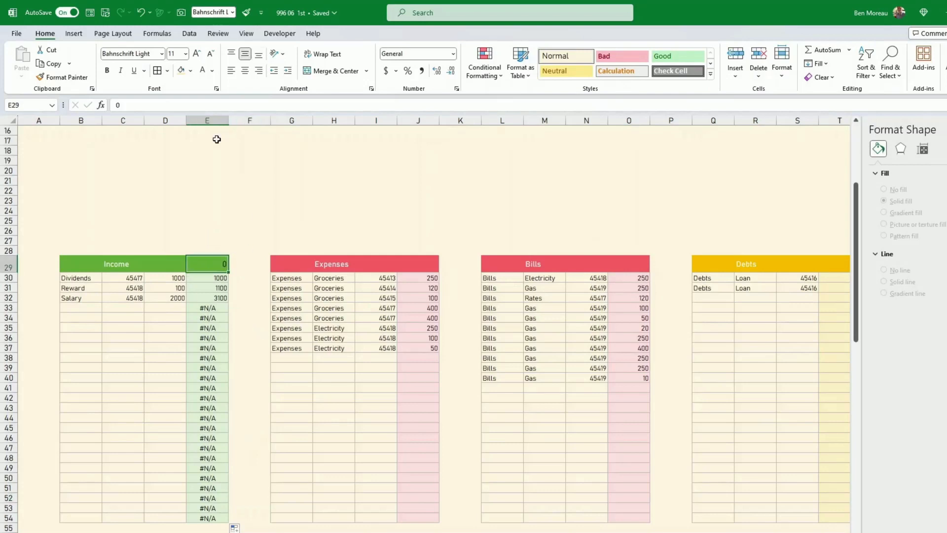
left_click(210, 53)
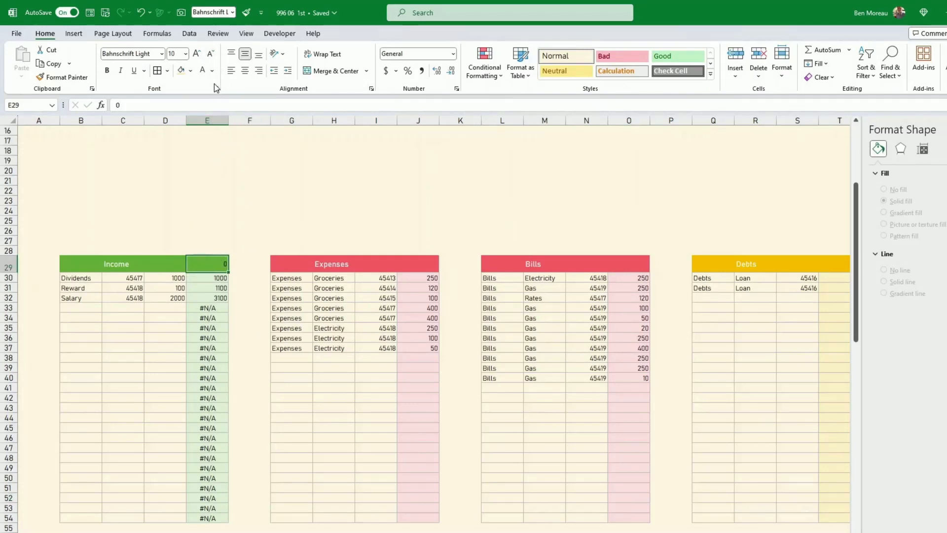
left_click(212, 71)
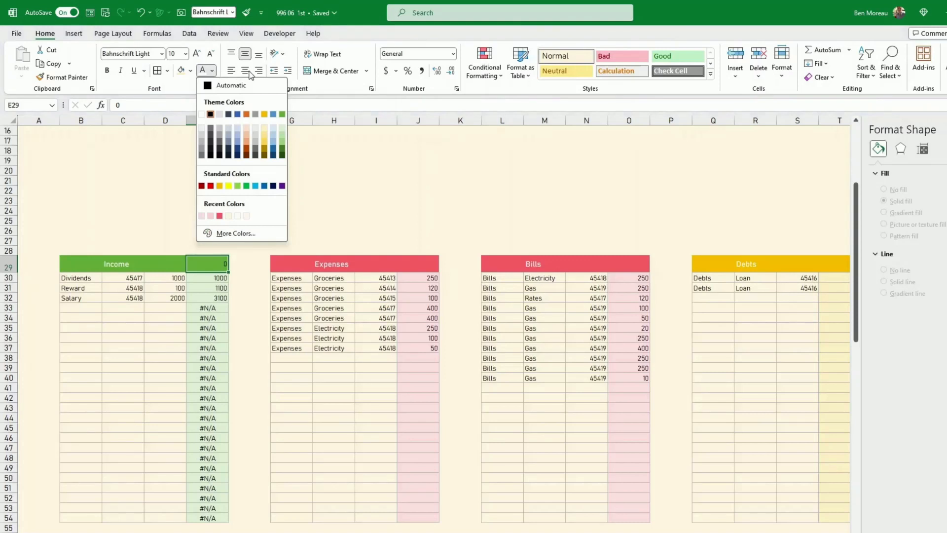
left_click(282, 115)
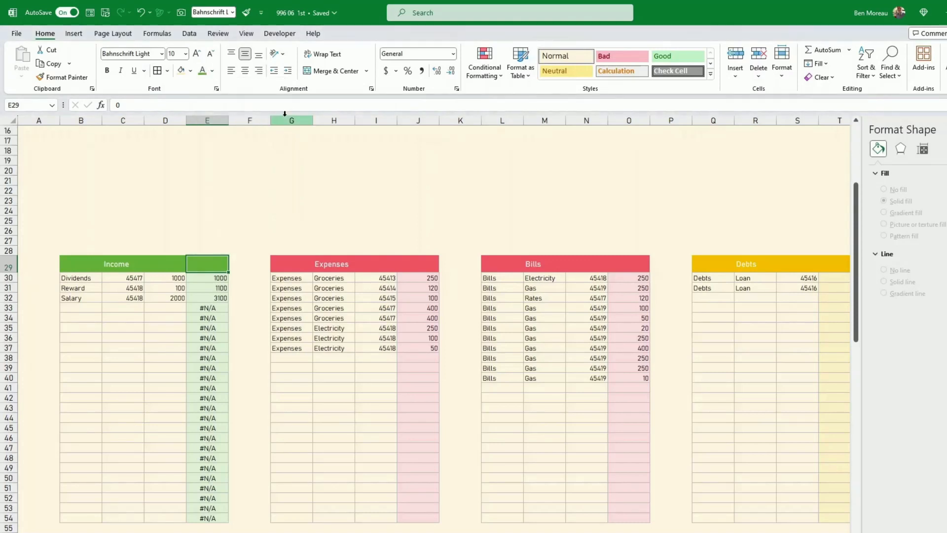
Link cell F29 beside the Income header to the income expectation value in E9 of the Settings sheet.
left_click(238, 267)
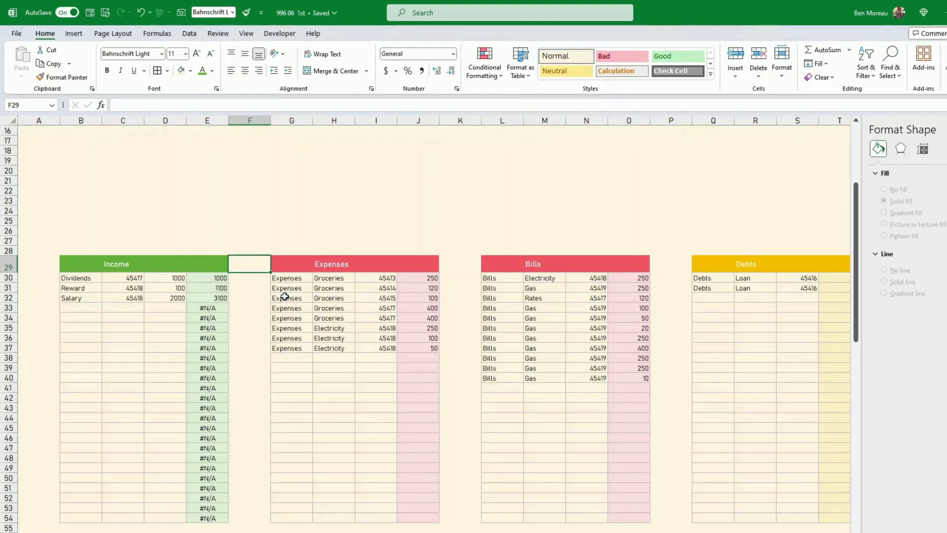
type("=")
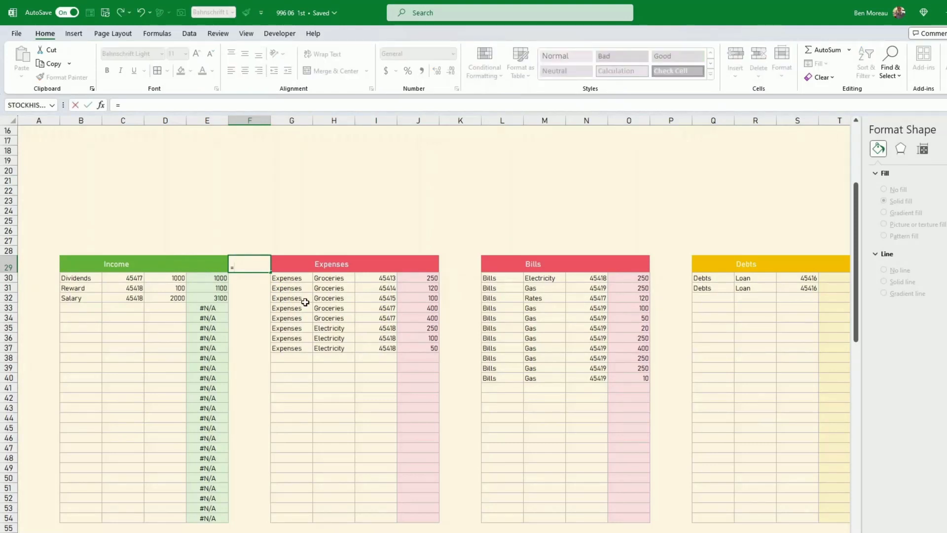
left_click(131, 531)
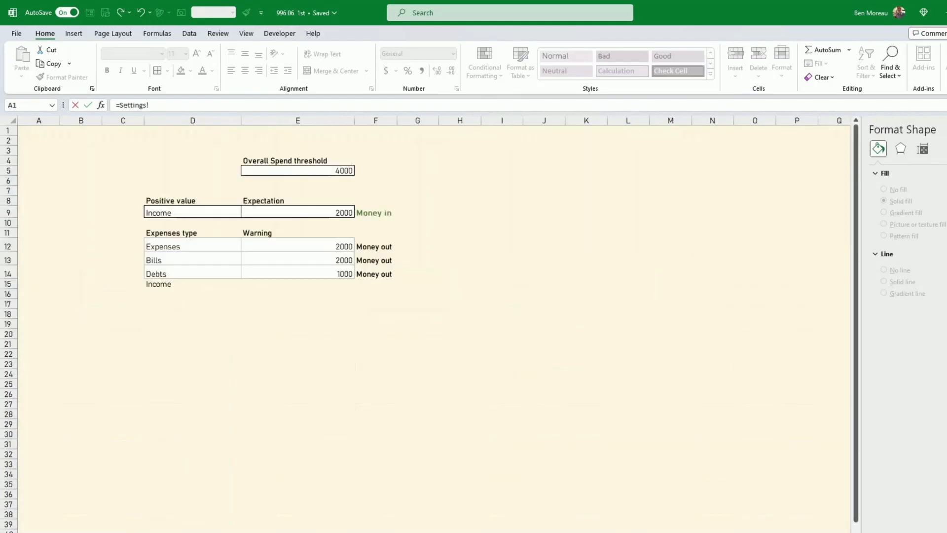
left_click(303, 214)
key("Return")
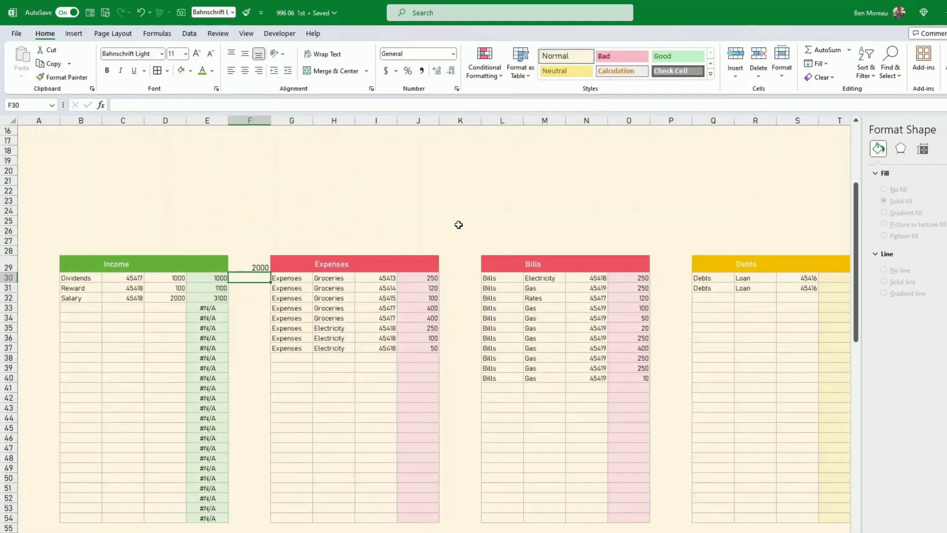
Enter =F29 in cell F30 and fill the formula down to F54.
type("=F29")
key("Return")
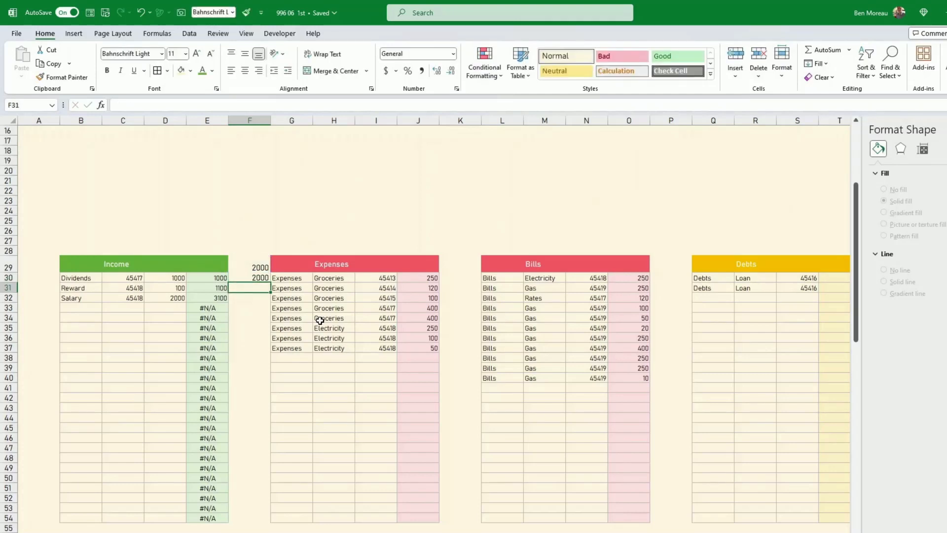
left_click(265, 278)
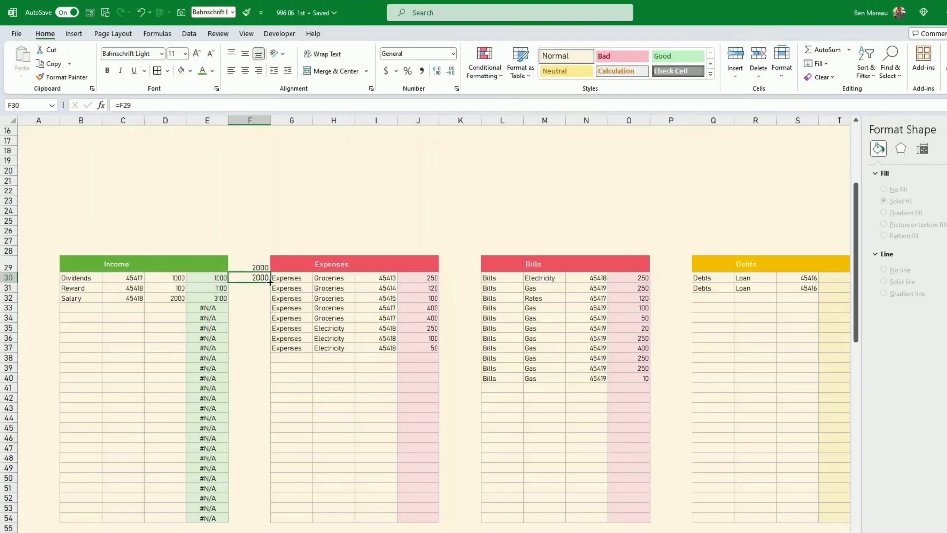
left_click_drag(271, 282, 258, 518)
Insert a Line chart from the range E30:F54 and move it upward so it sits partly above the tables.
left_click(212, 279)
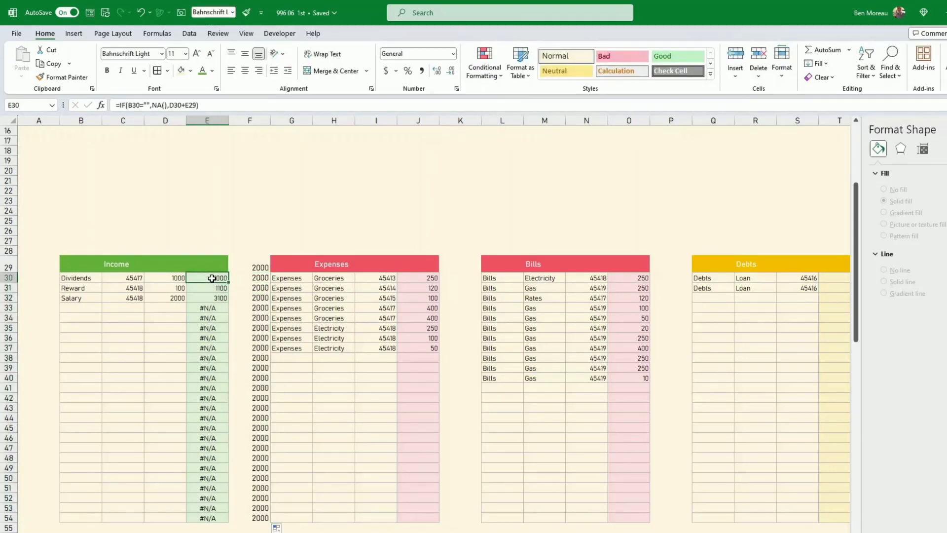
left_click_drag(212, 278, 235, 516)
left_click(77, 35)
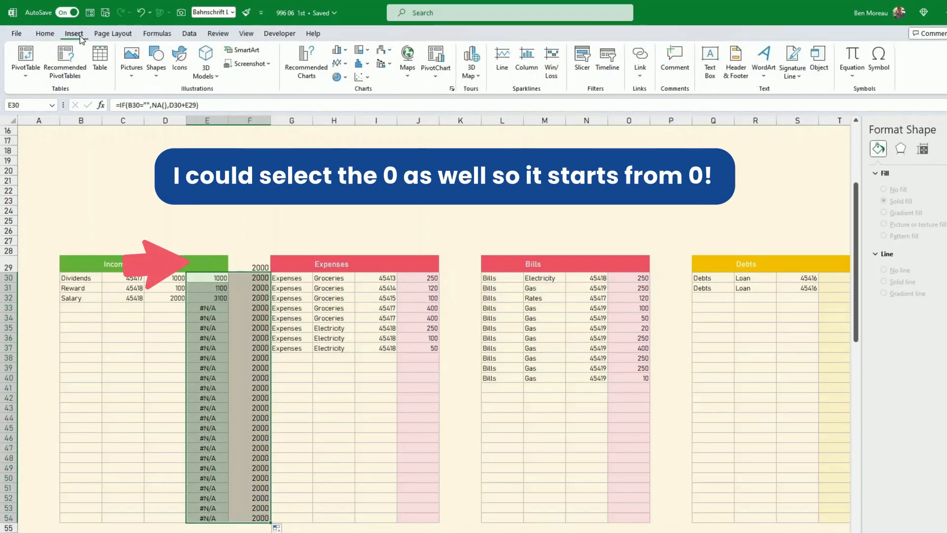
left_click(314, 71)
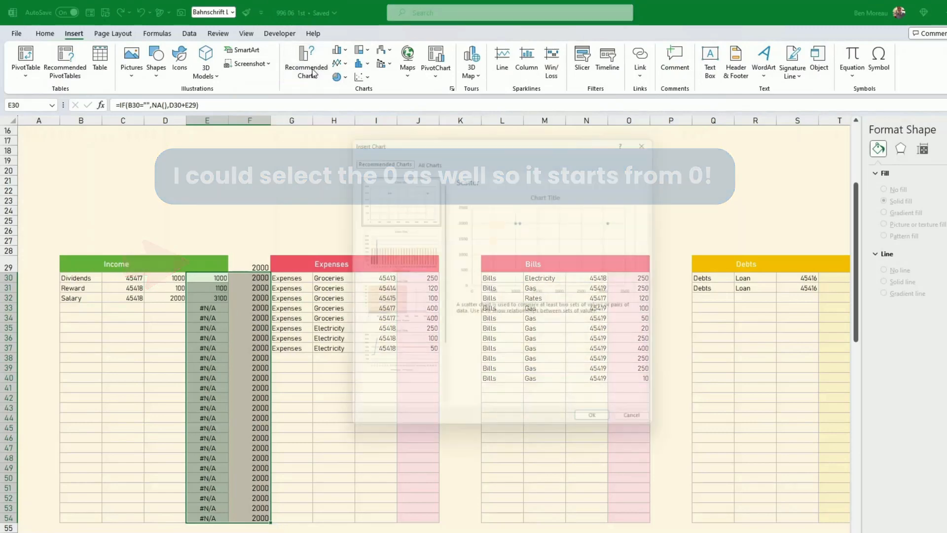
left_click(427, 153)
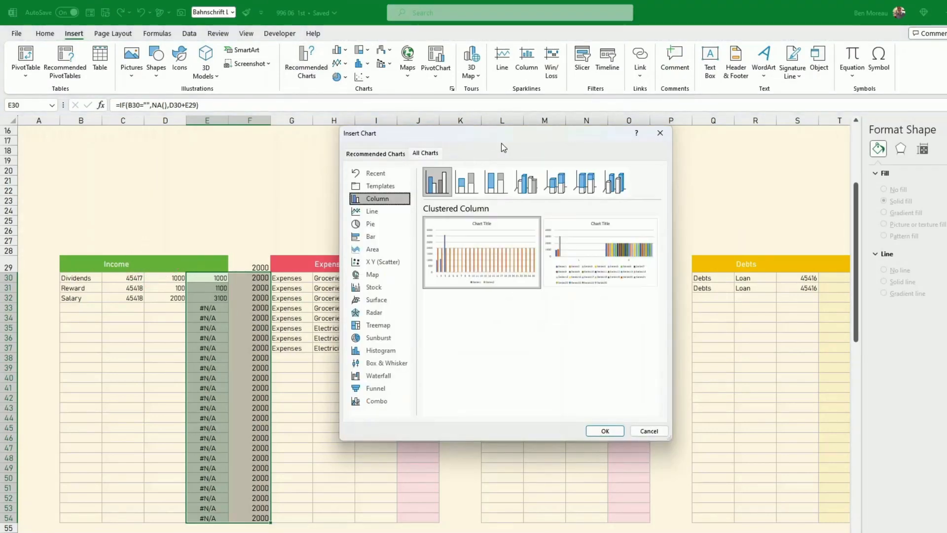
left_click(375, 211)
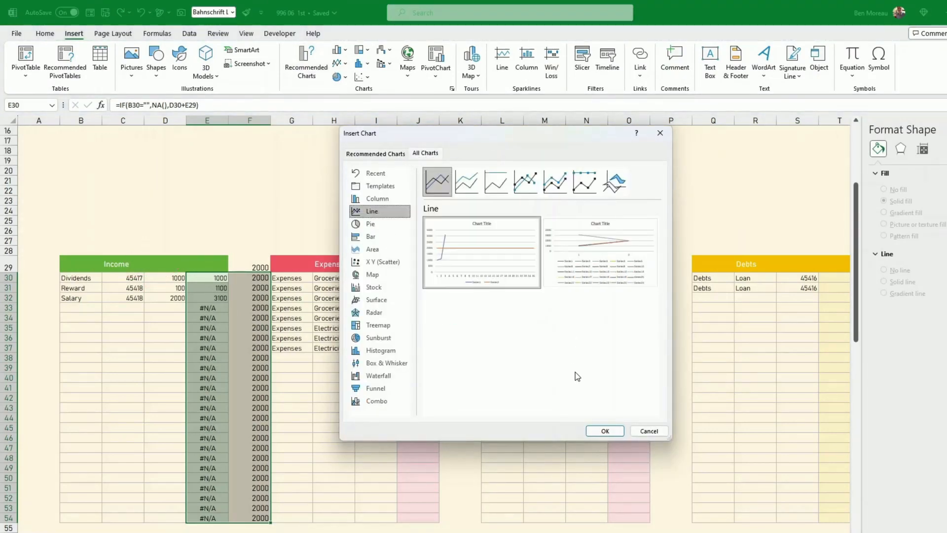
left_click(605, 431)
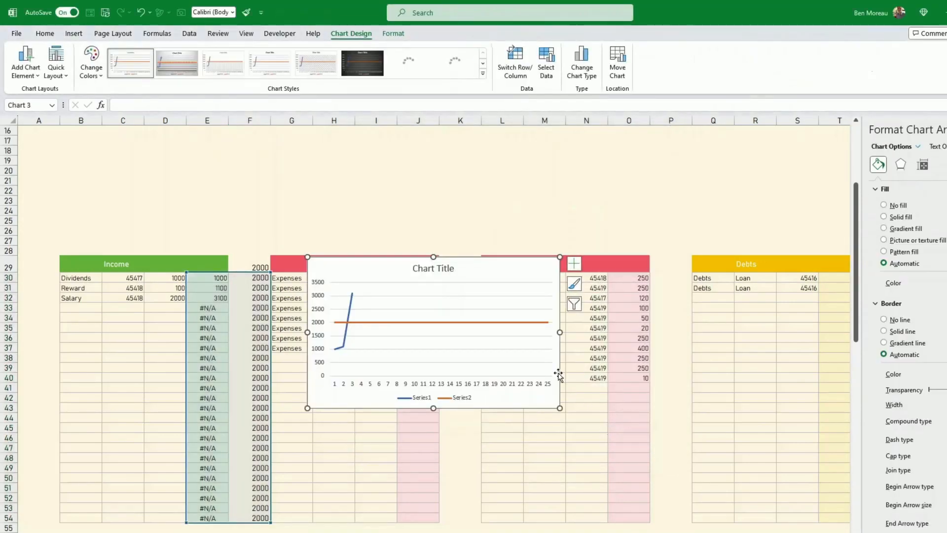
left_click_drag(503, 260, 479, 183)
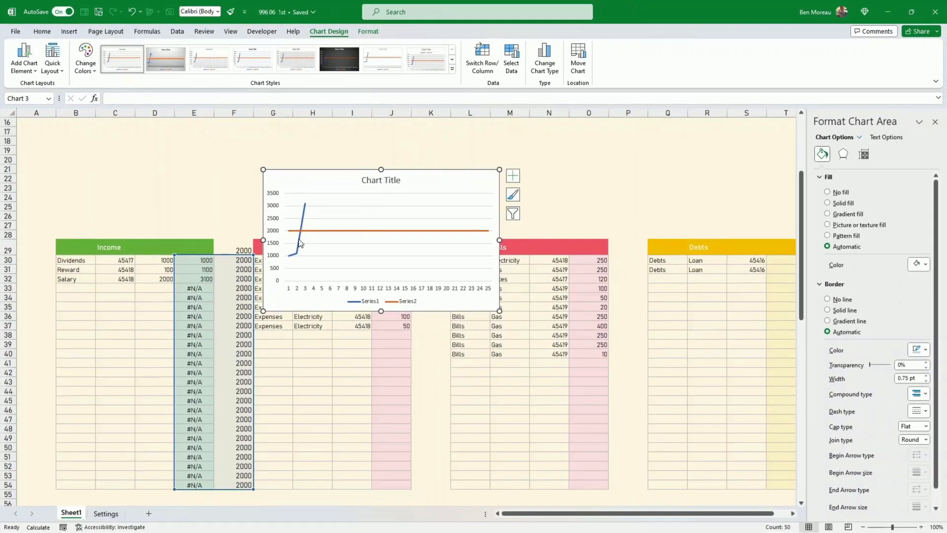
Link the chart title to the Income header cell with the reference =Sheet1!$C$29.
left_click(369, 184)
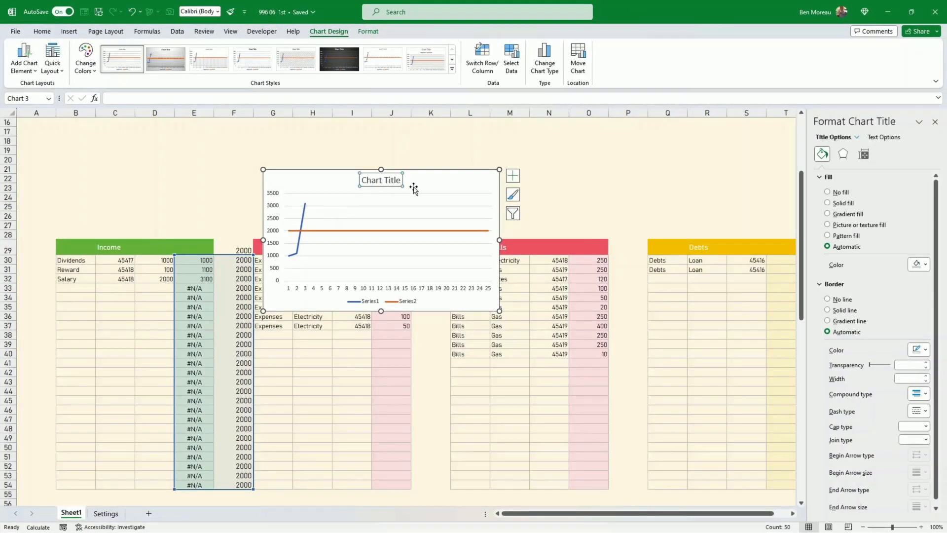
left_click(393, 187)
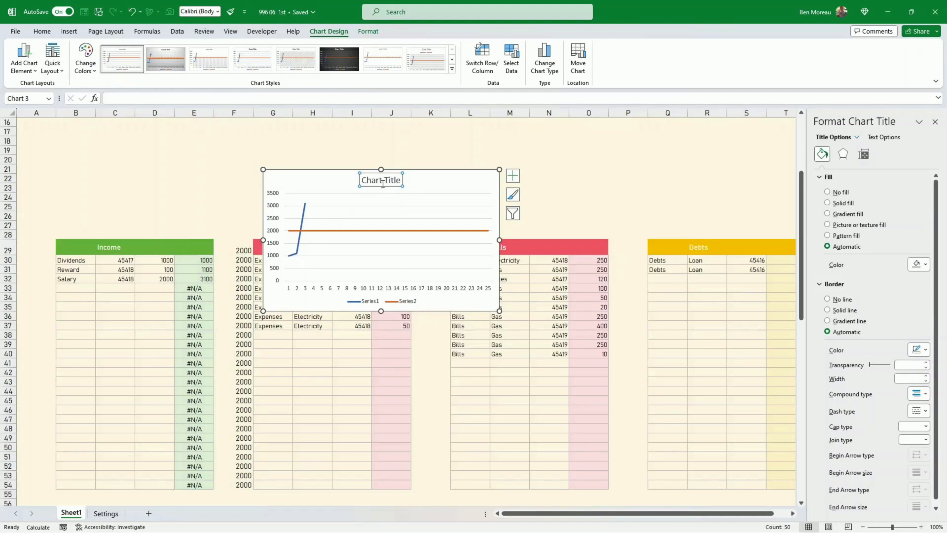
left_click(137, 99)
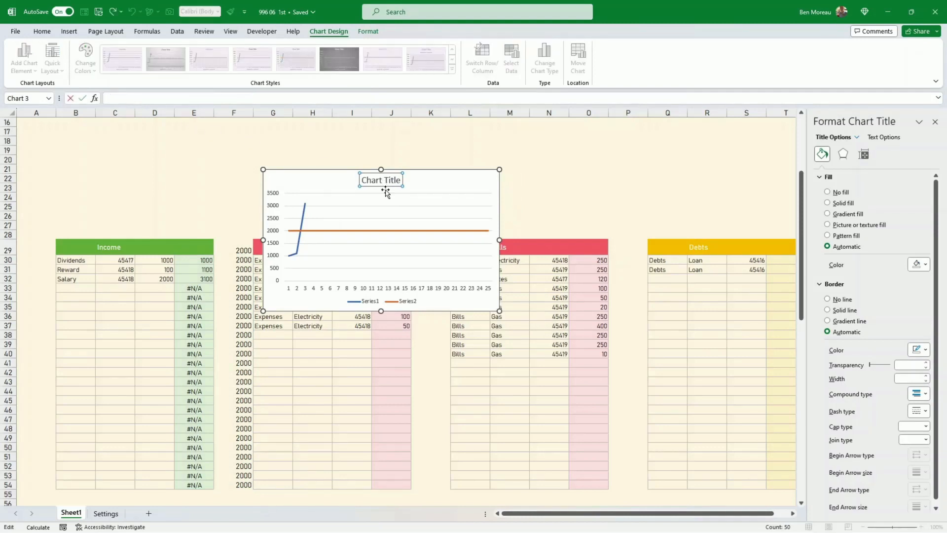
type("=")
left_click(107, 252)
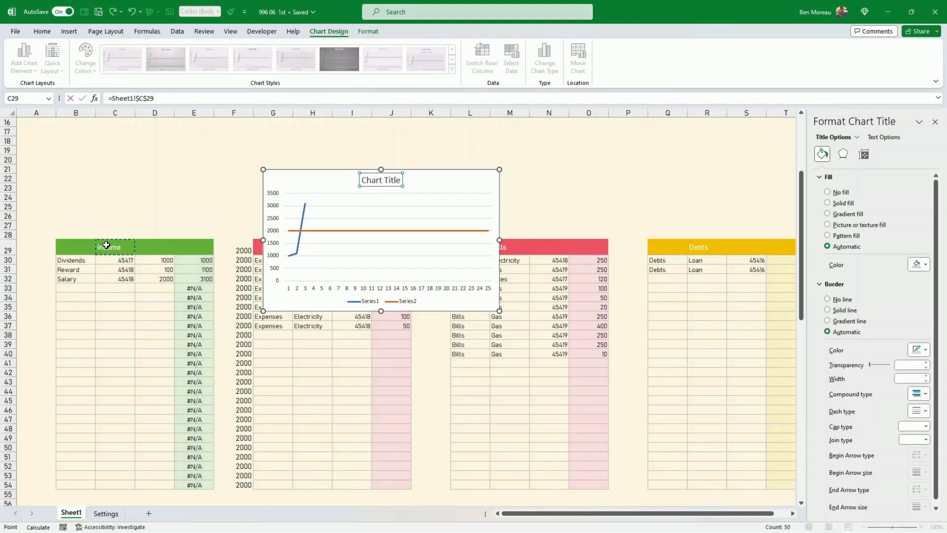
key("Return")
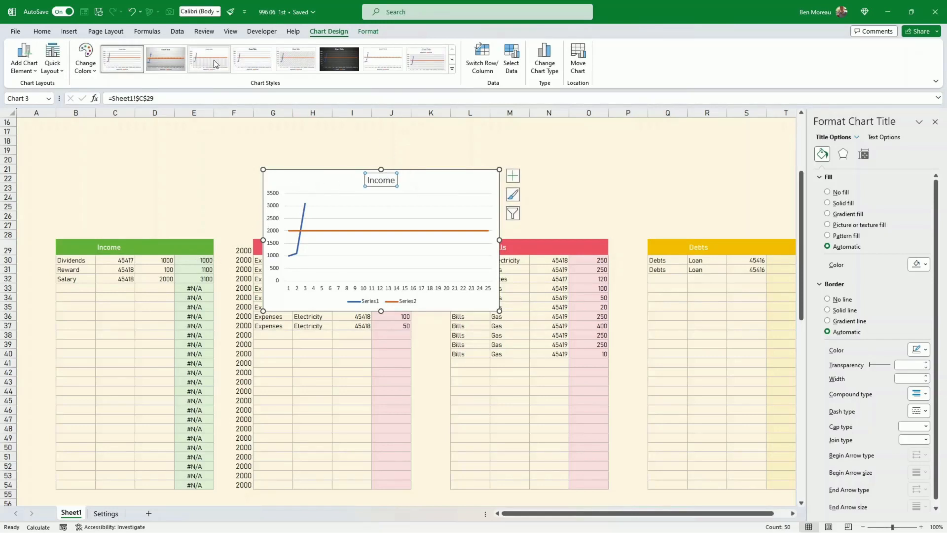
Give the Income chart title a green fill and set its text to white Bahnschrift.
left_click(368, 31)
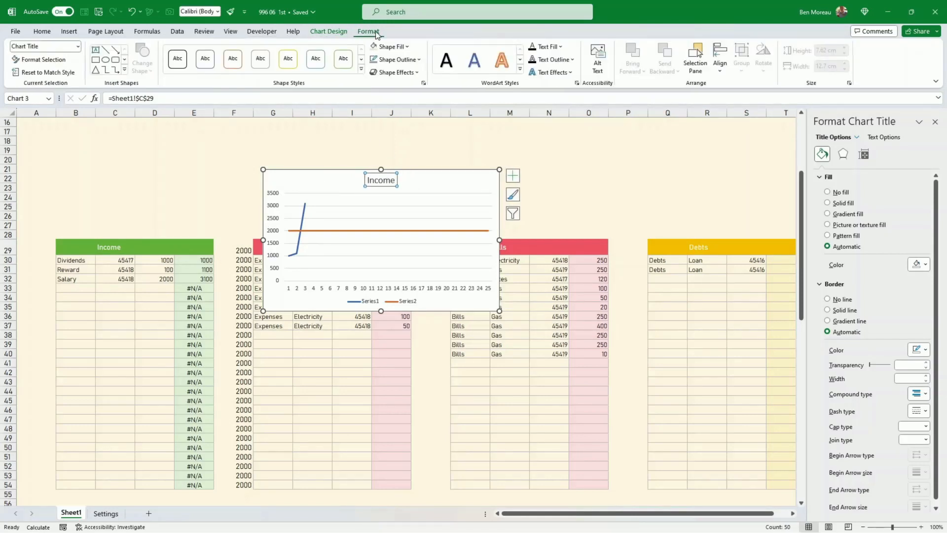
left_click(409, 47)
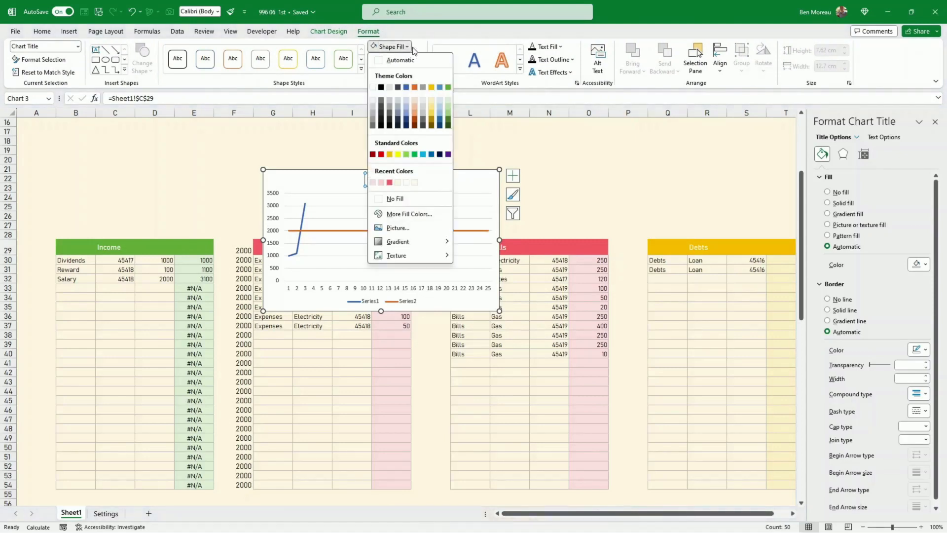
left_click(448, 86)
left_click(42, 31)
left_click(151, 50)
left_click(148, 122)
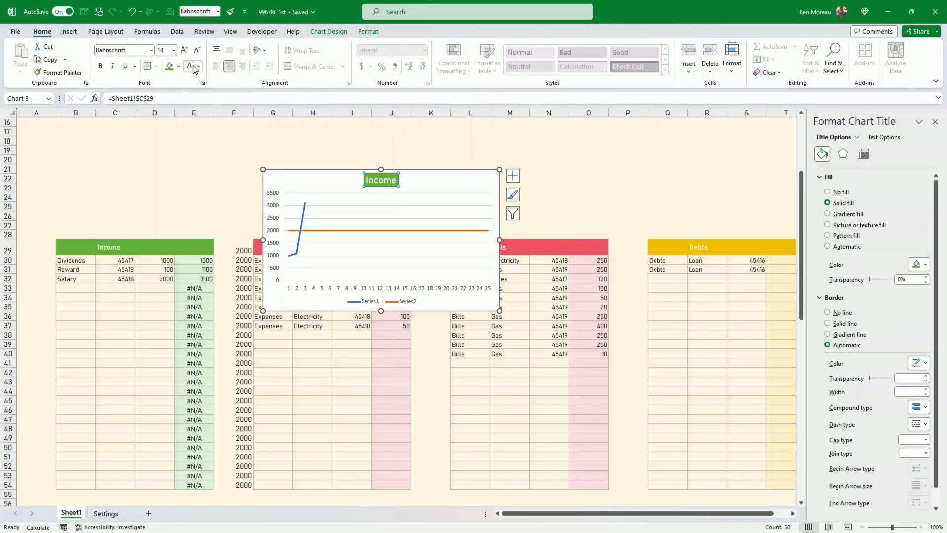
Format the chart's horizontal 2000 target line with a dotted dash type and a dark green colour.
left_click(429, 231)
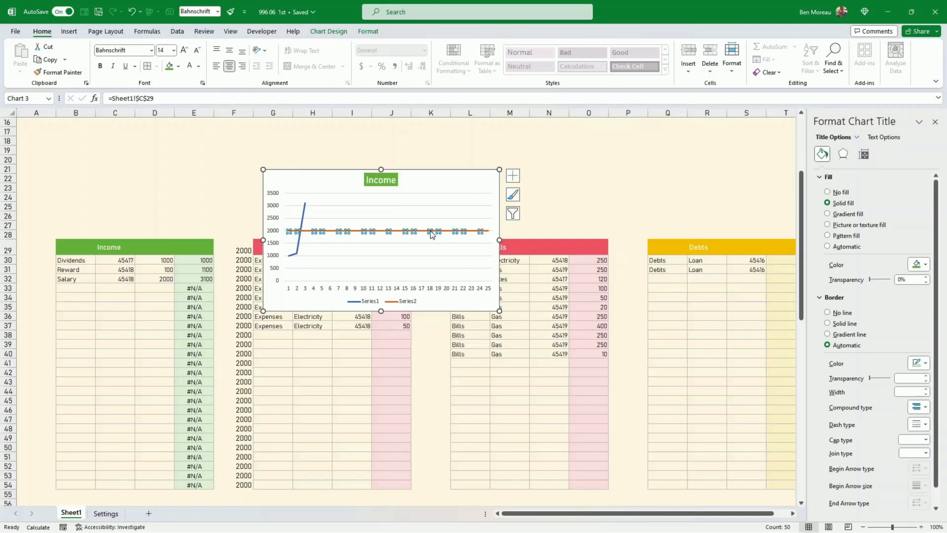
right_click(425, 236)
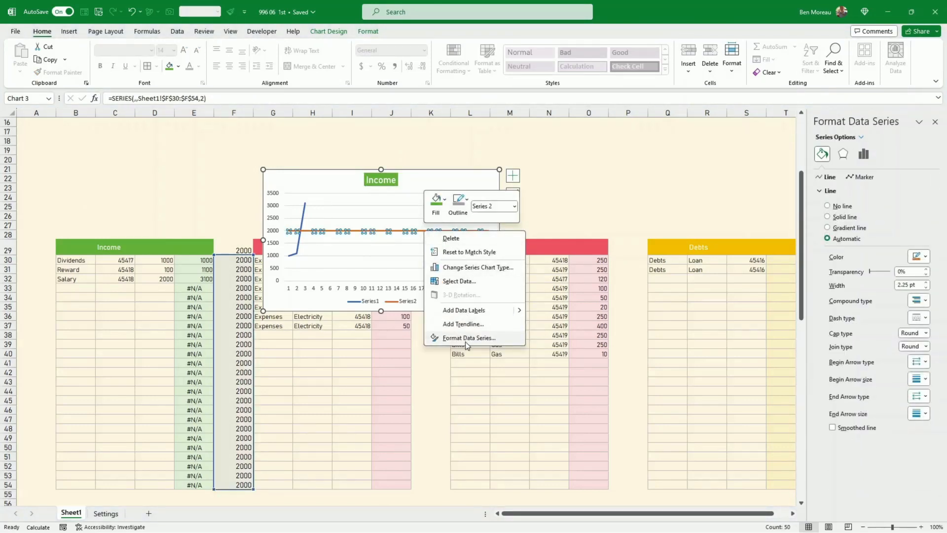
left_click(465, 339)
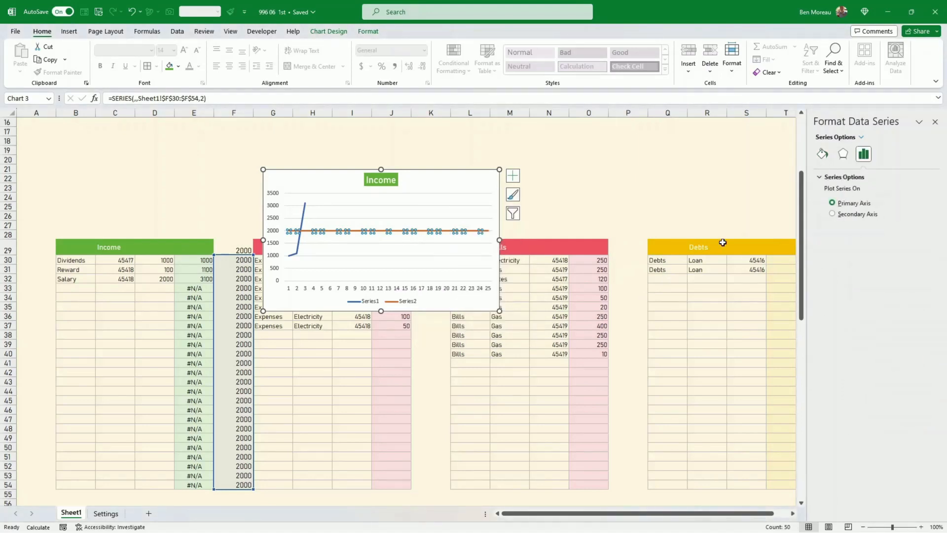
left_click(823, 153)
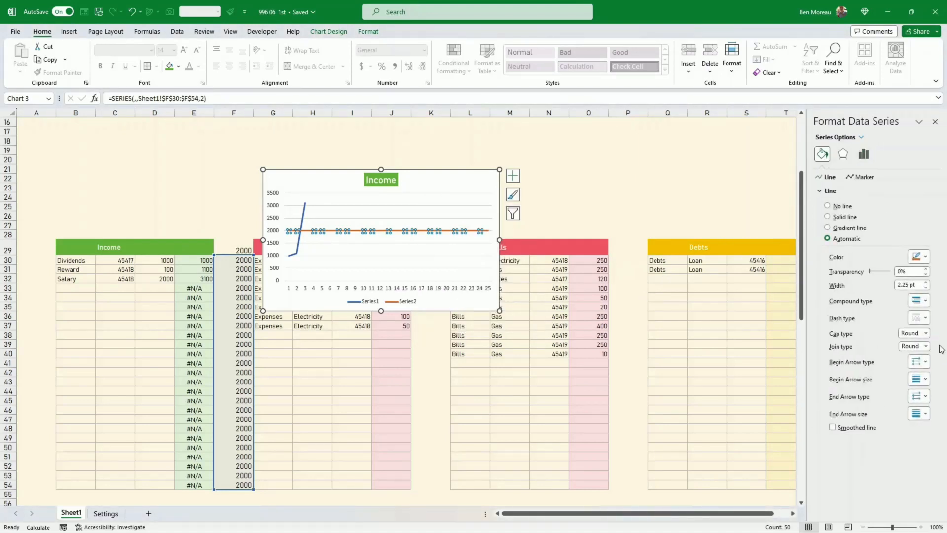
left_click(920, 317)
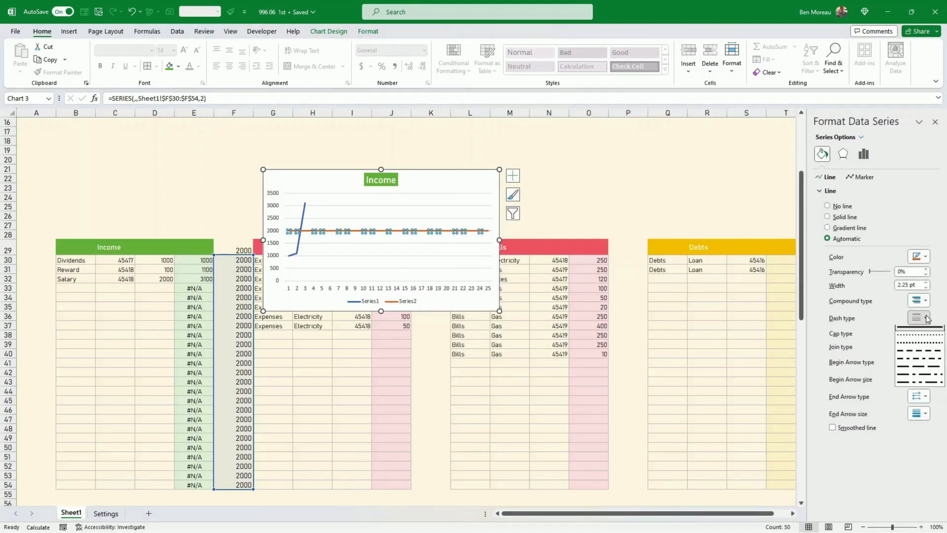
left_click(925, 340)
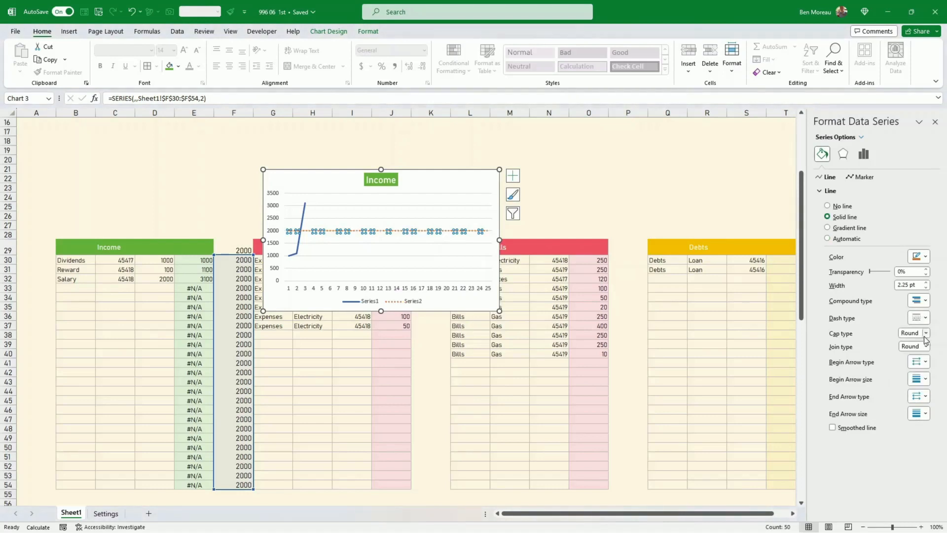
left_click(926, 256)
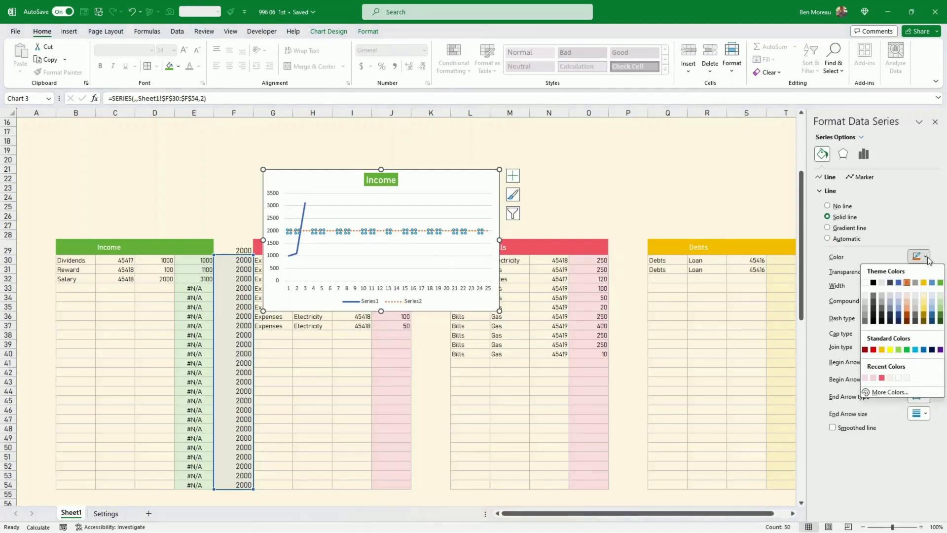
left_click(940, 321)
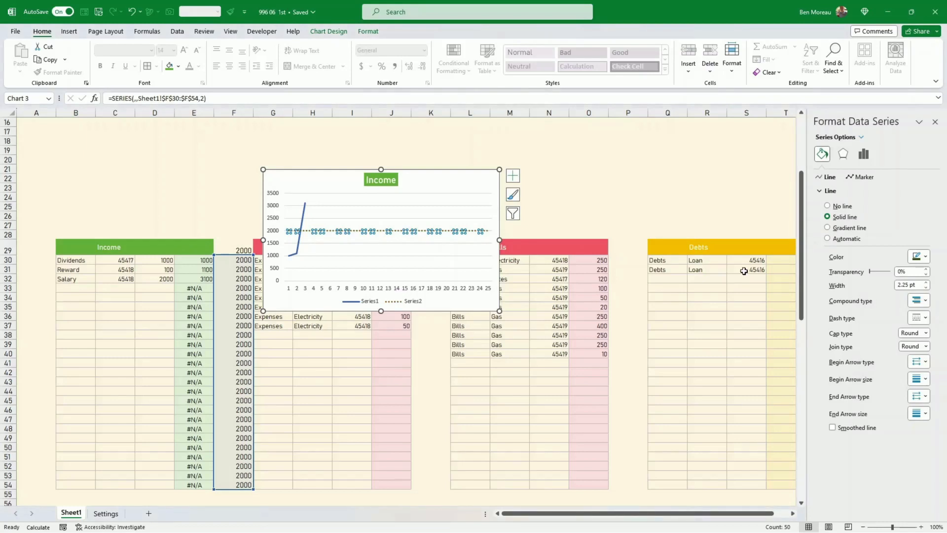
Turn on the smoothed line option for the cumulative Income series in the chart.
left_click(304, 222)
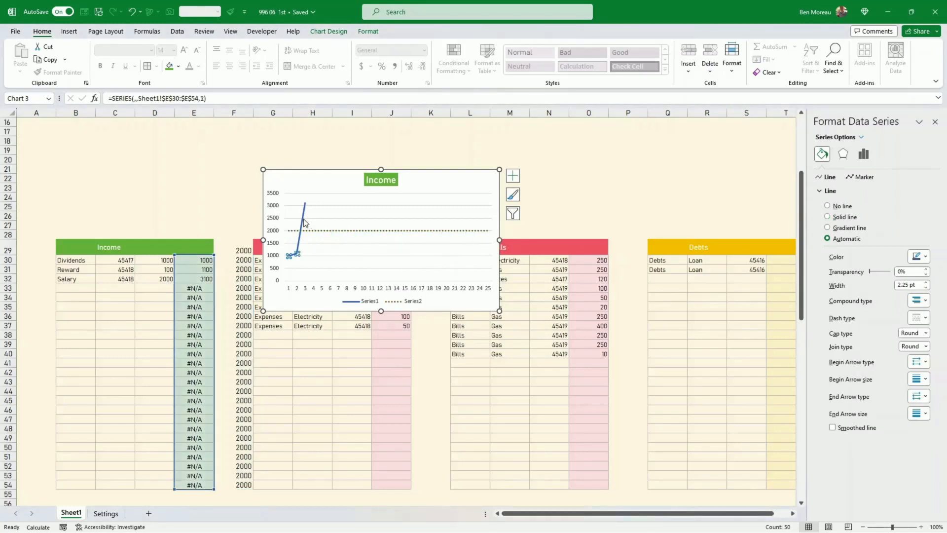
right_click(305, 221)
left_click(341, 326)
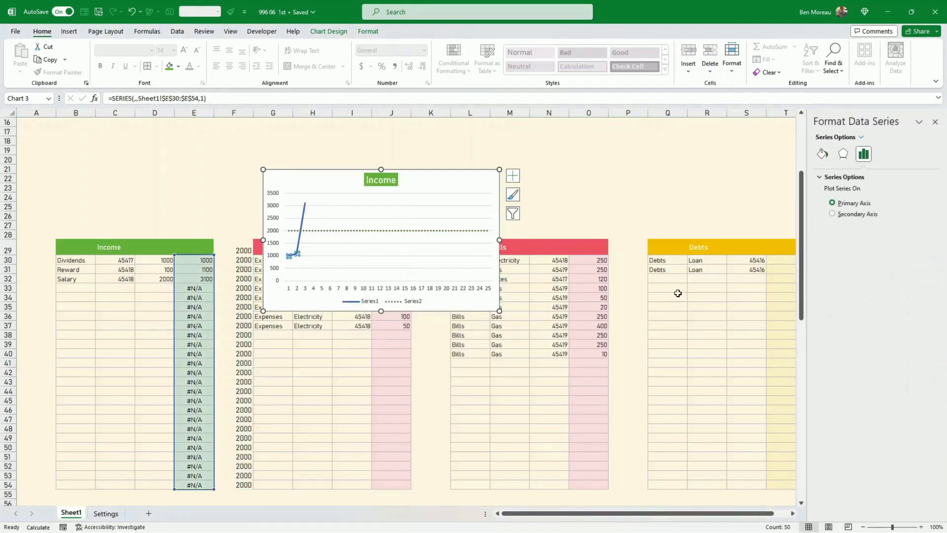
left_click(826, 155)
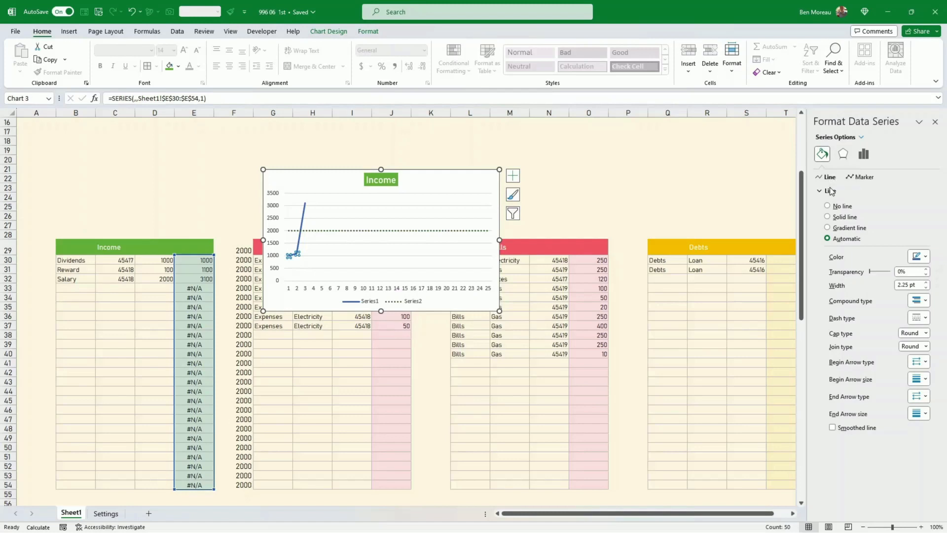
left_click(833, 428)
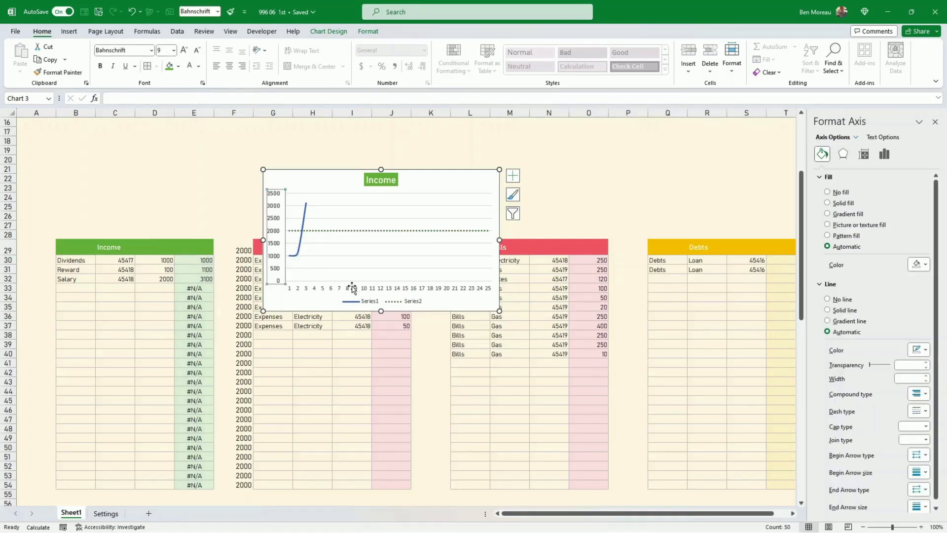
Delete the horizontal category axis from the Income chart.
left_click(352, 288)
left_click(357, 290)
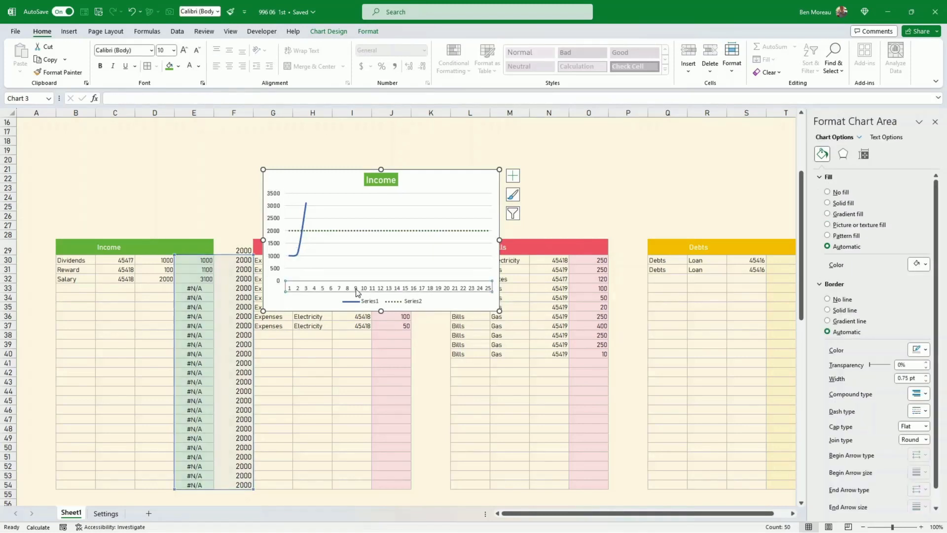
key("Delete")
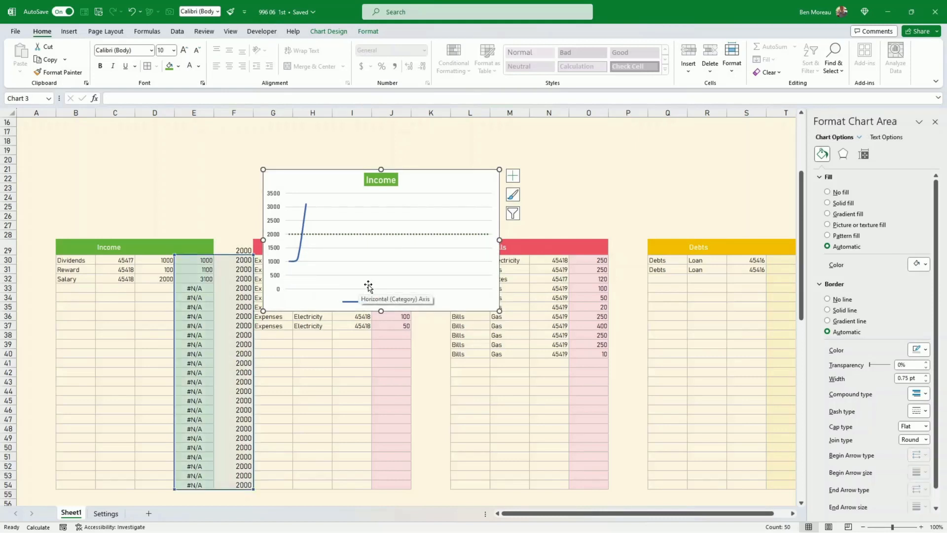
Fill the Income chart area with light green and delete its legend.
left_click(369, 31)
left_click(409, 47)
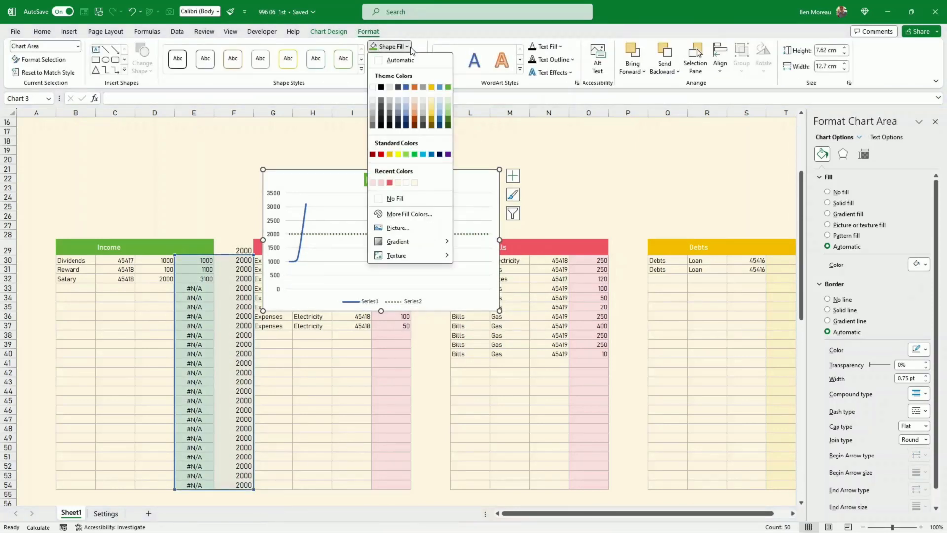
left_click(449, 100)
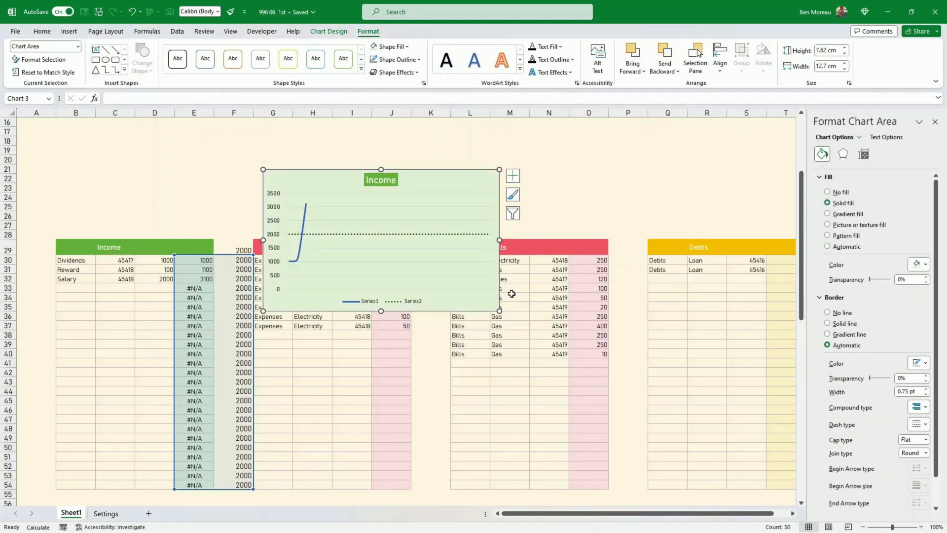
left_click(370, 303)
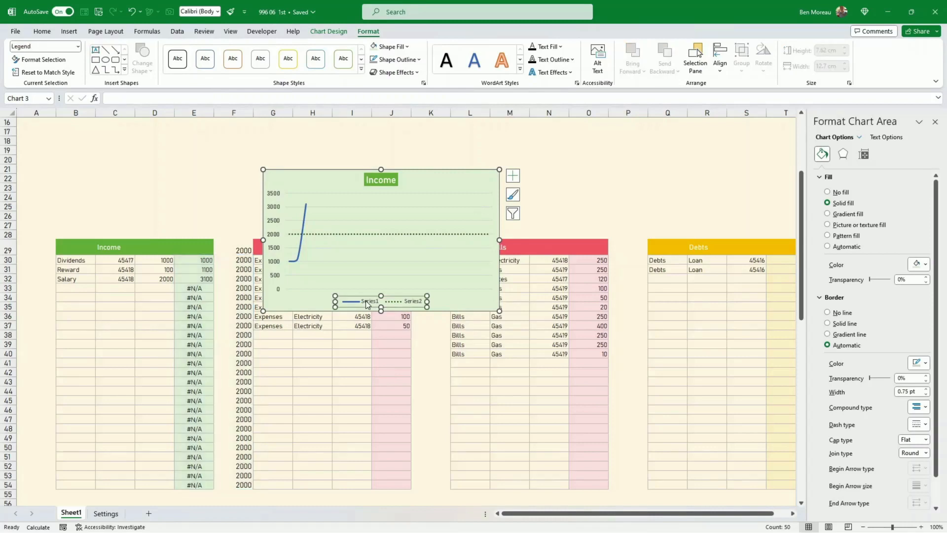
key("Delete")
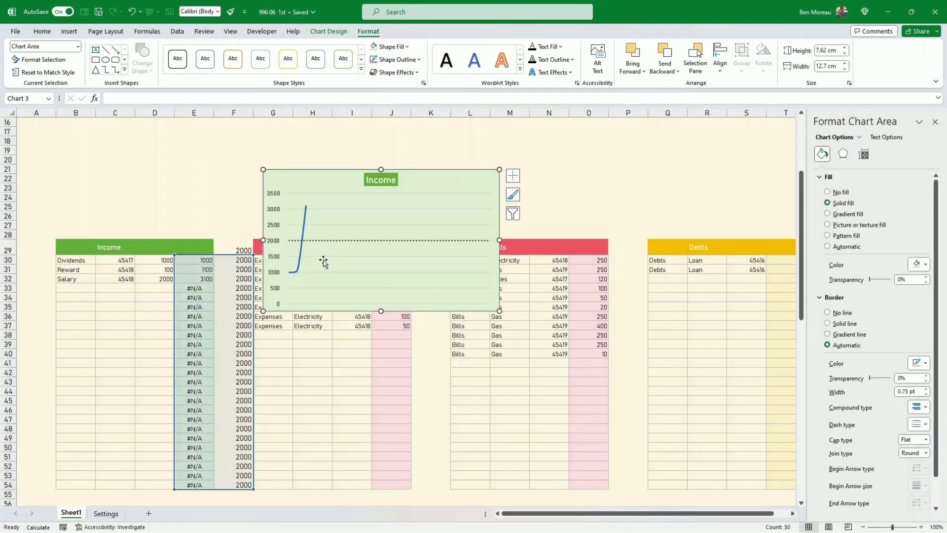
Set the cumulative Income series line to the darkest theme green.
right_click(305, 228)
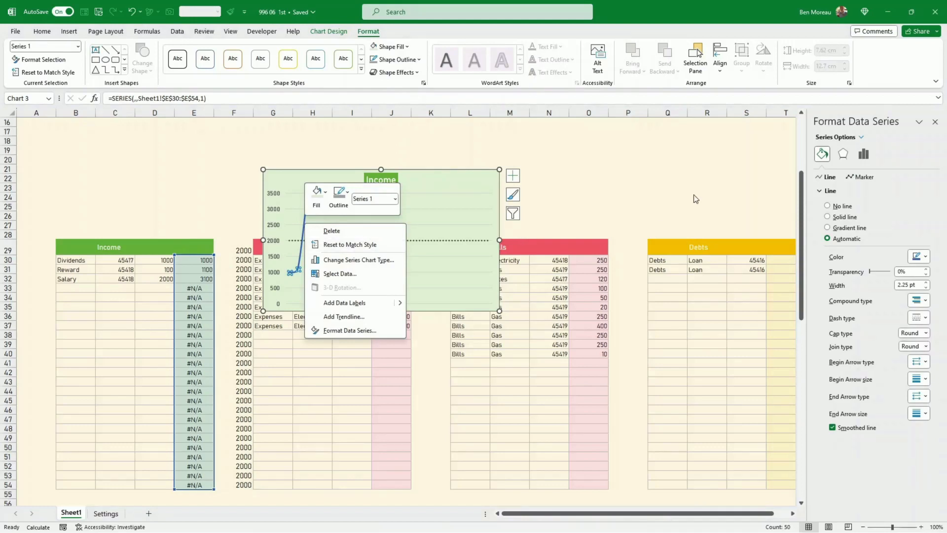
left_click(925, 256)
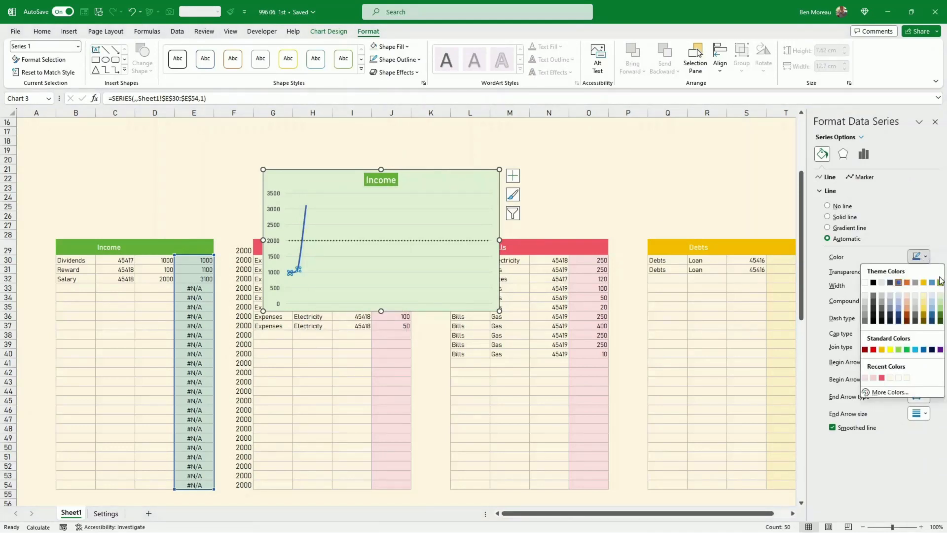
left_click(940, 320)
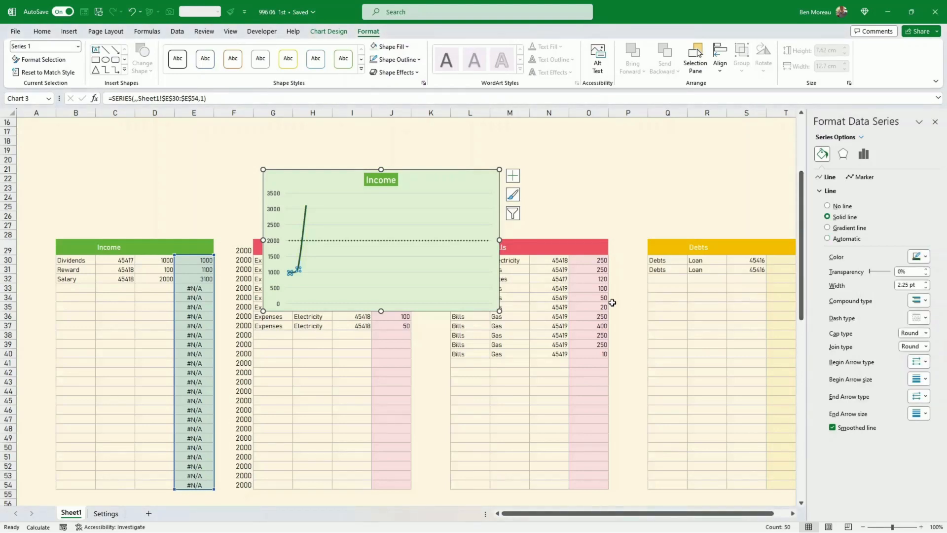
Move the Income chart directly above the Income table and shrink it to about 6.54 cm high by 8.27 cm wide.
left_click_drag(501, 312, 218, 236)
scroll(311, 211, "up", 2)
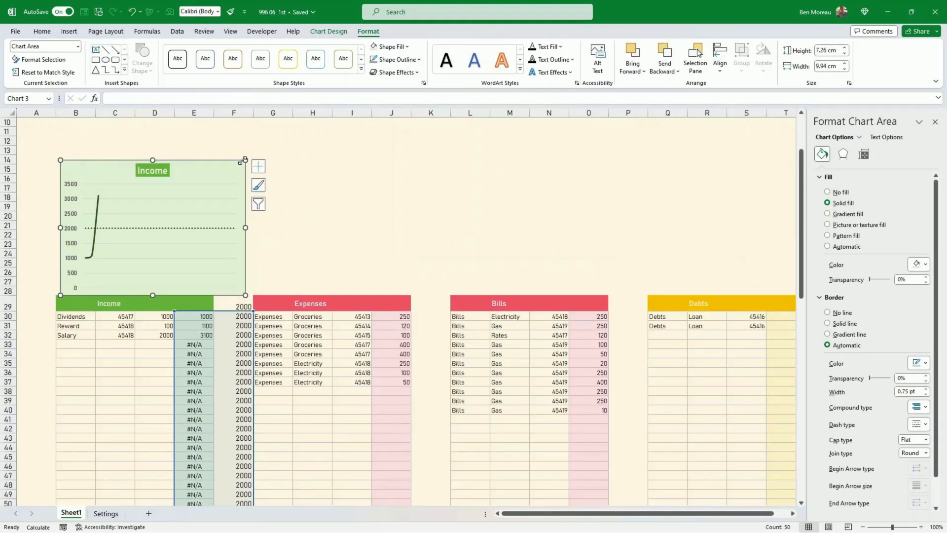
left_click_drag(246, 159, 214, 174)
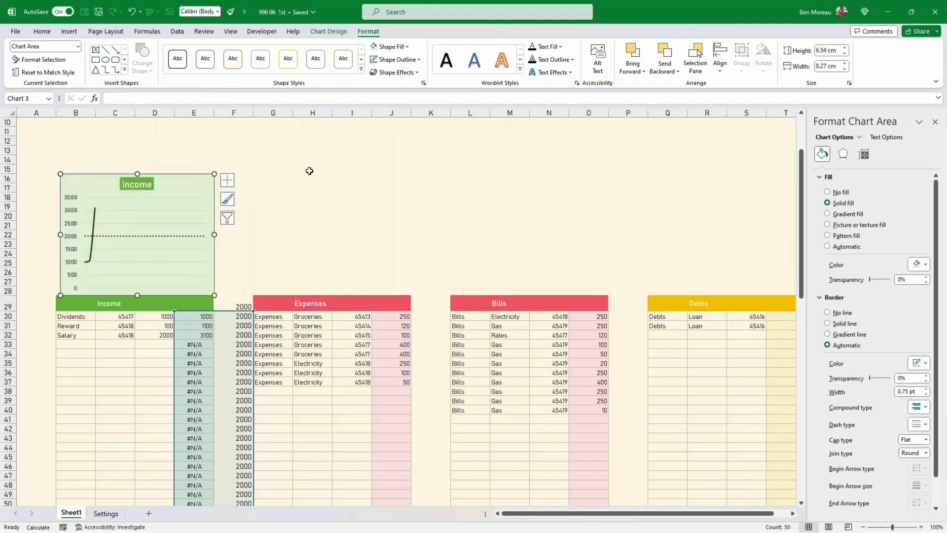
left_click(313, 263)
Hide the target helper values in F29:F54 by giving them the sheet's cream background colour as font colour.
left_click_drag(234, 306, 239, 486)
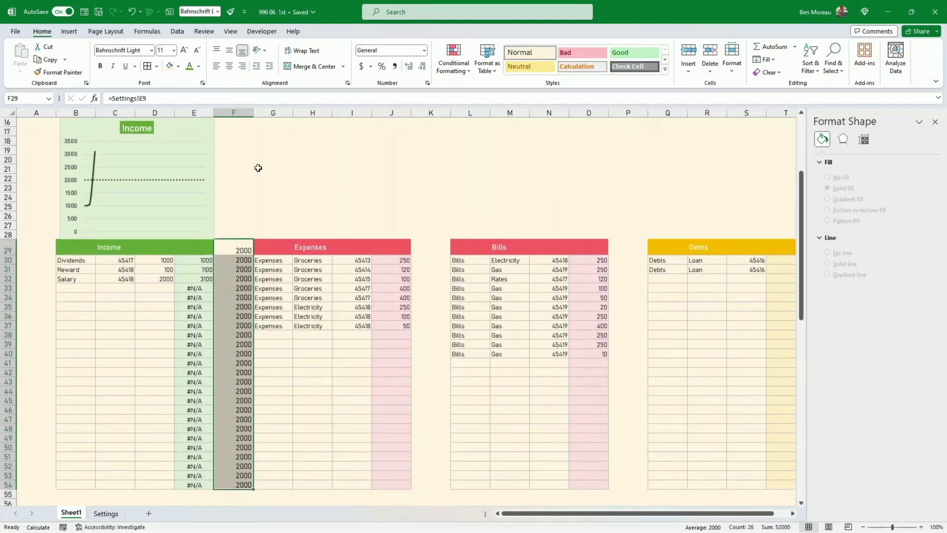
left_click(200, 66)
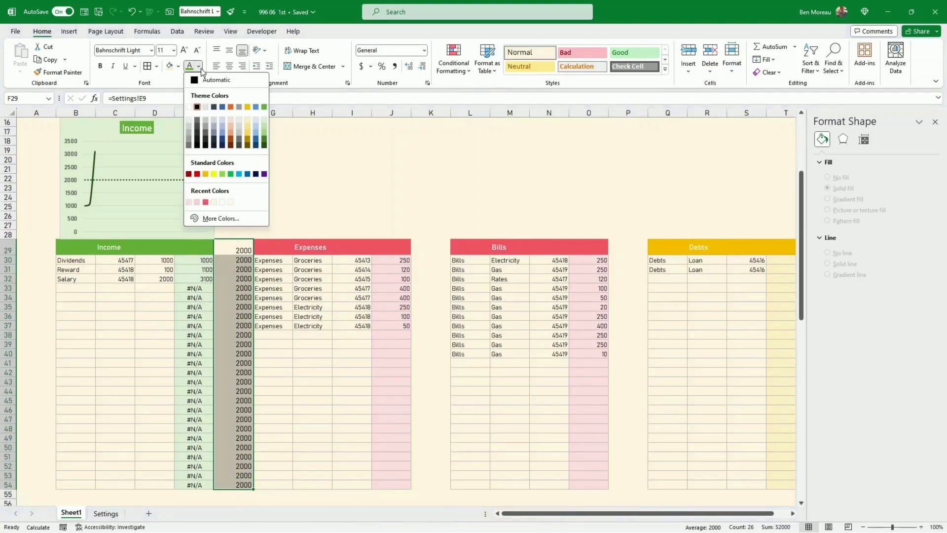
left_click(223, 203)
left_click(242, 214)
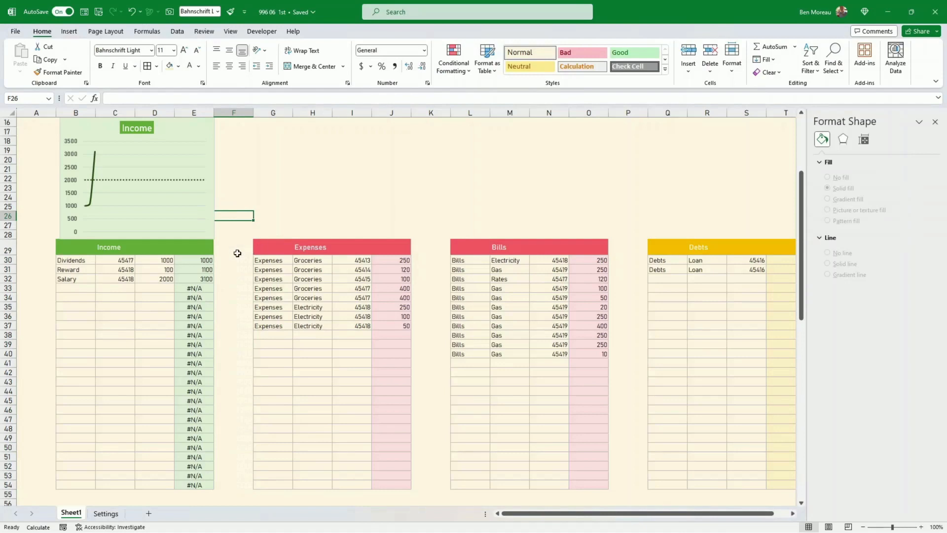
left_click_drag(237, 247, 230, 482)
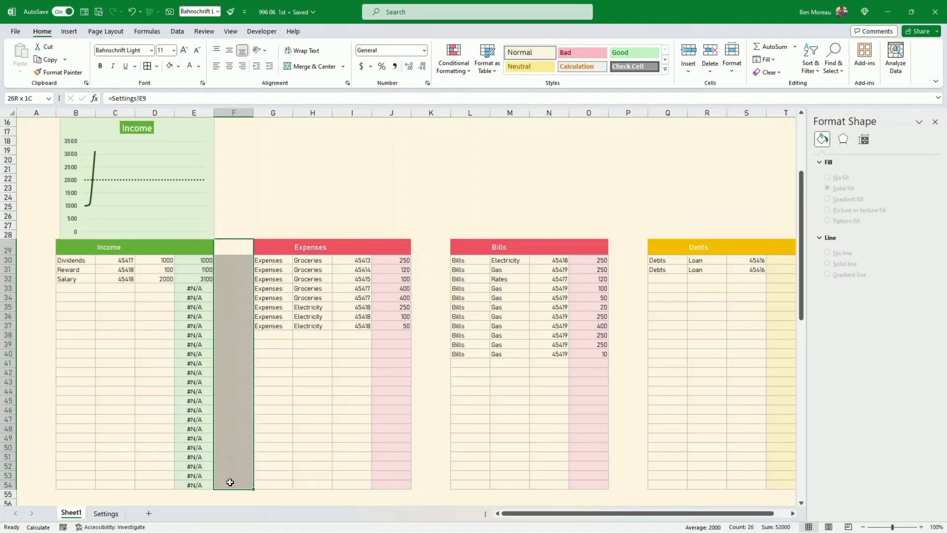
left_click(242, 411)
scroll(231, 222, "up", 2)
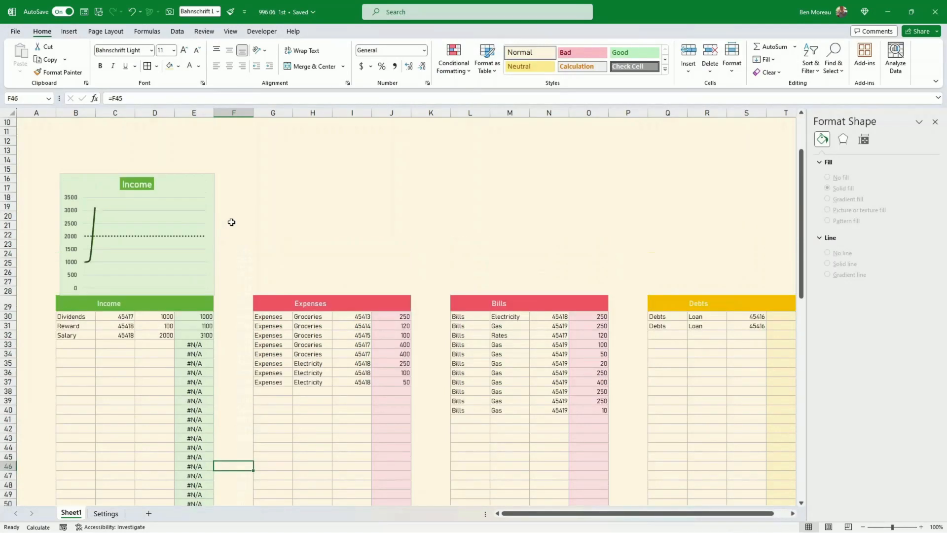
Widen the Income chart to about 8.52 cm to match the Income table's edges and give it a green outline.
left_click(213, 281)
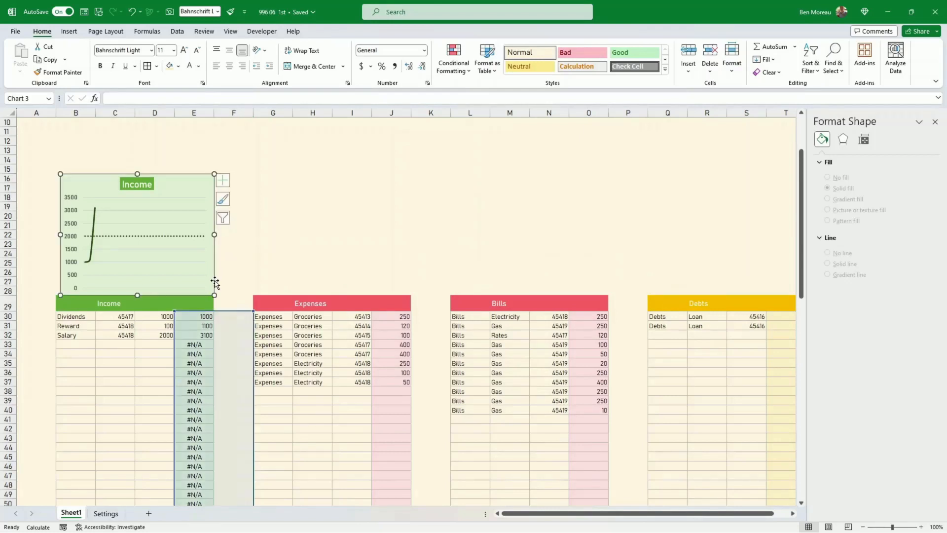
left_click_drag(59, 235, 55, 235)
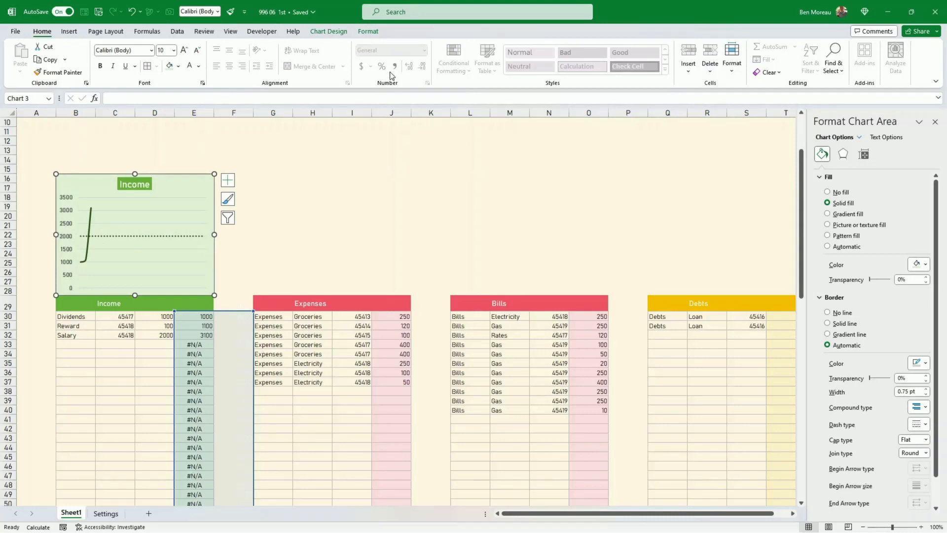
left_click(379, 35)
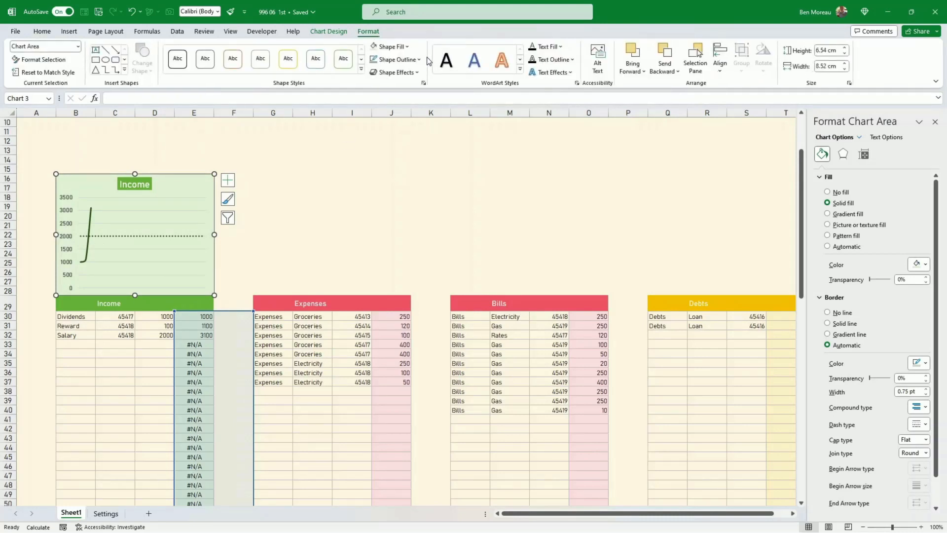
left_click(418, 60)
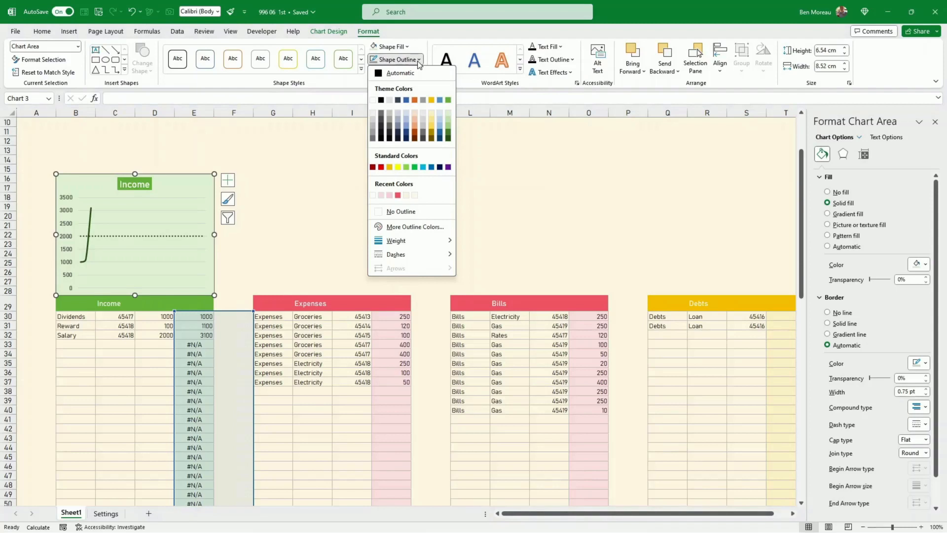
left_click(448, 100)
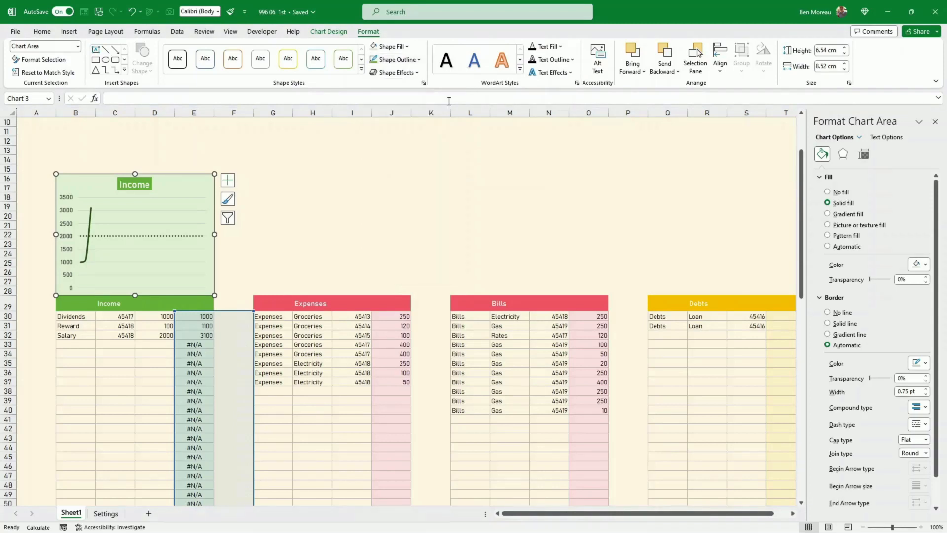
left_click(429, 190)
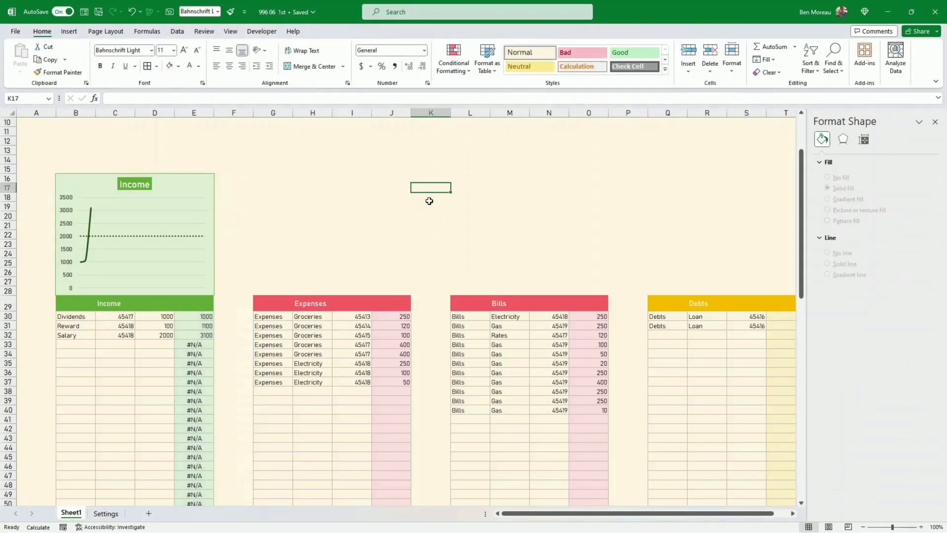
Reduce the dotted 2000 target line's weight to 1½ pt in the Income chart.
left_click(183, 236)
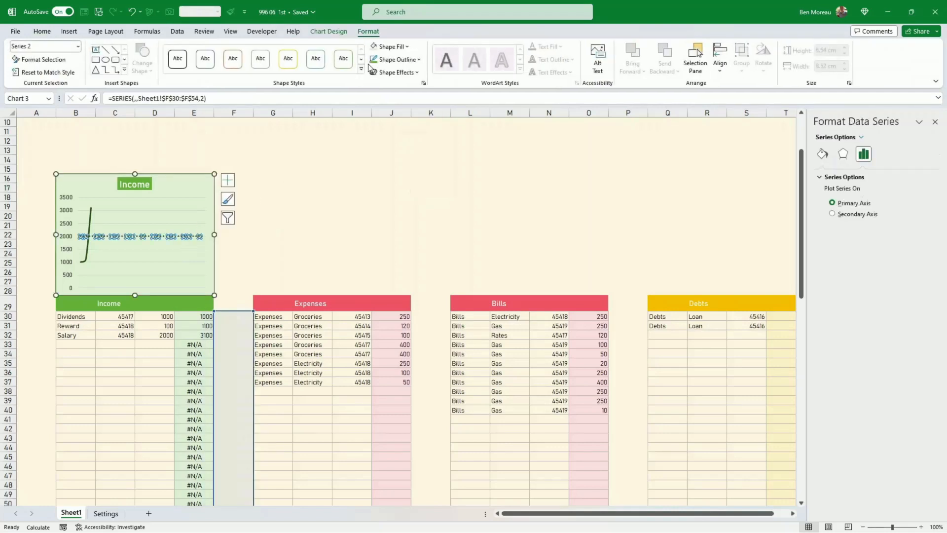
left_click(393, 59)
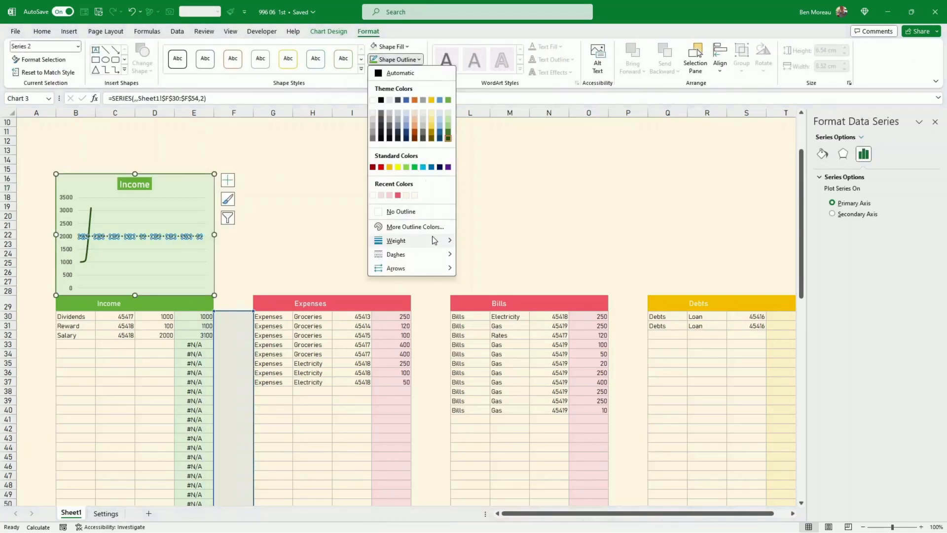
mouse_move(434, 241)
left_click(488, 292)
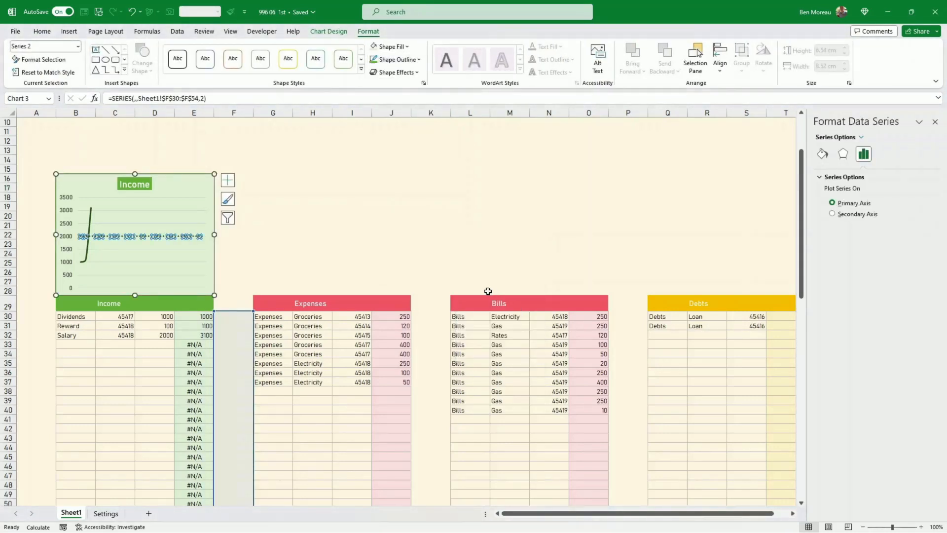
left_click(441, 270)
Set the cumulative Income series line's weight to 1½ pt.
left_click(89, 225)
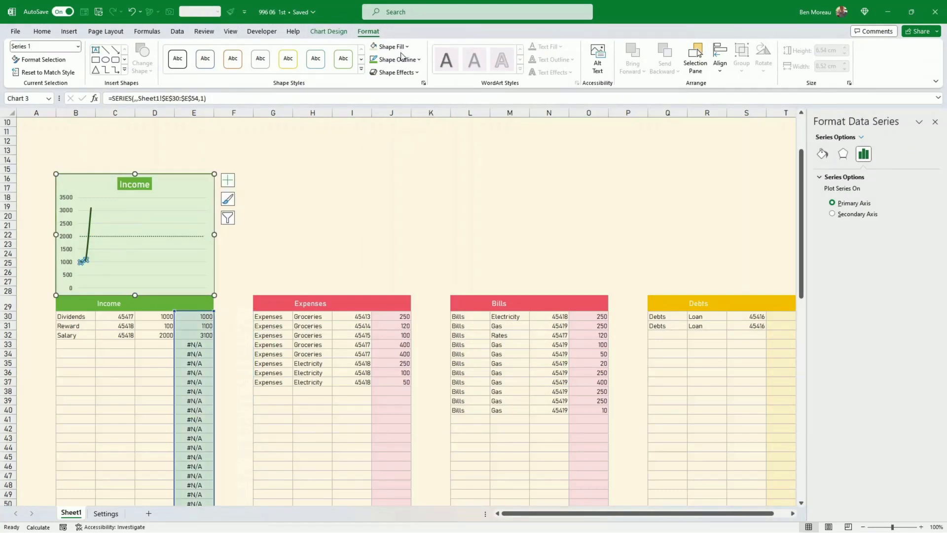
left_click(401, 58)
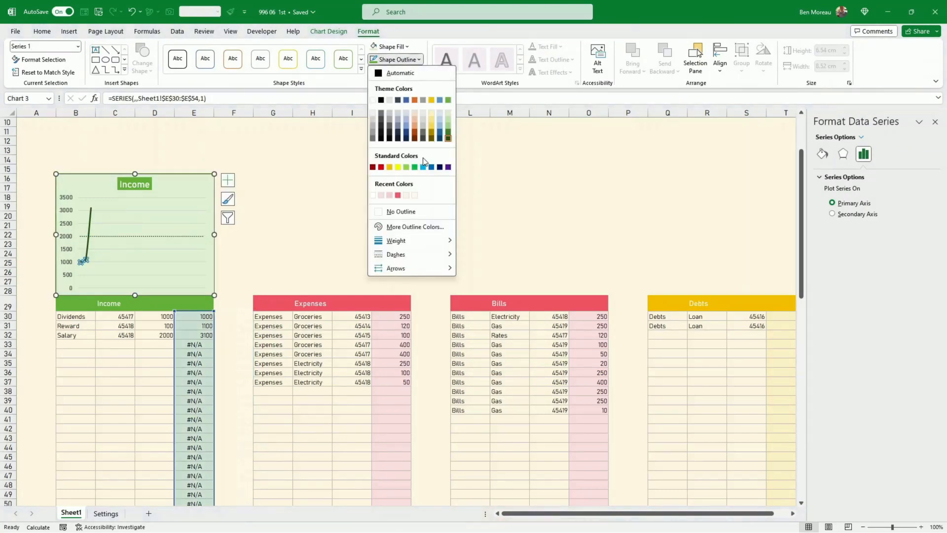
mouse_move(437, 243)
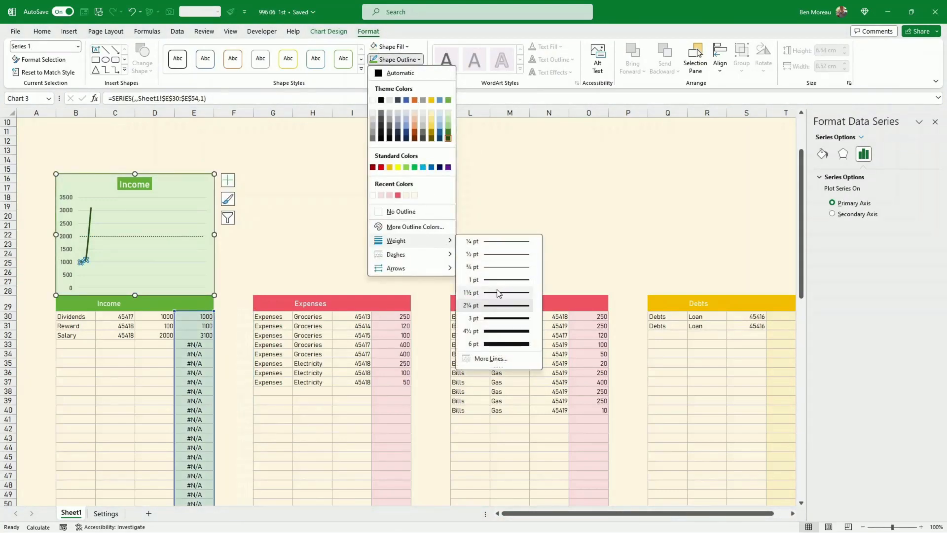
left_click(496, 292)
Change the Income chart's vertical axis labels to a lighter font.
left_click(65, 213)
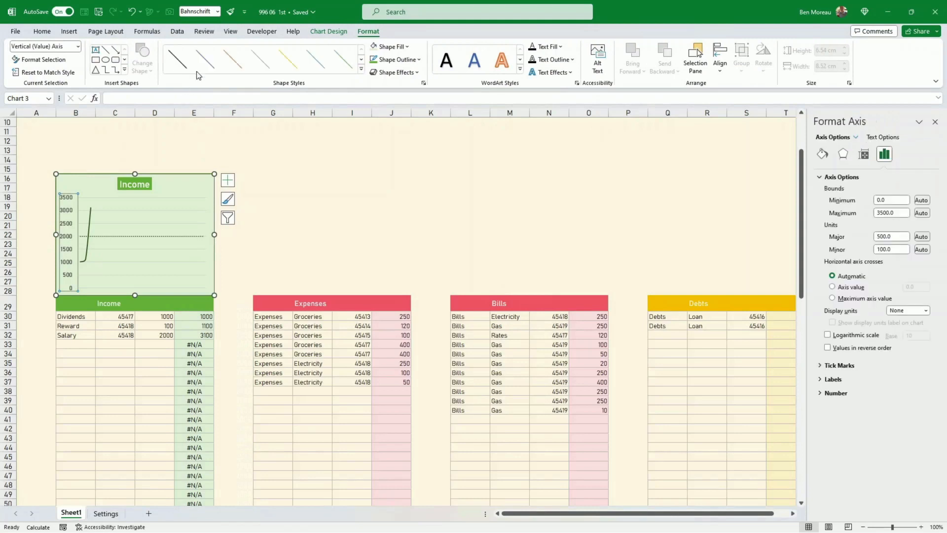
left_click(42, 33)
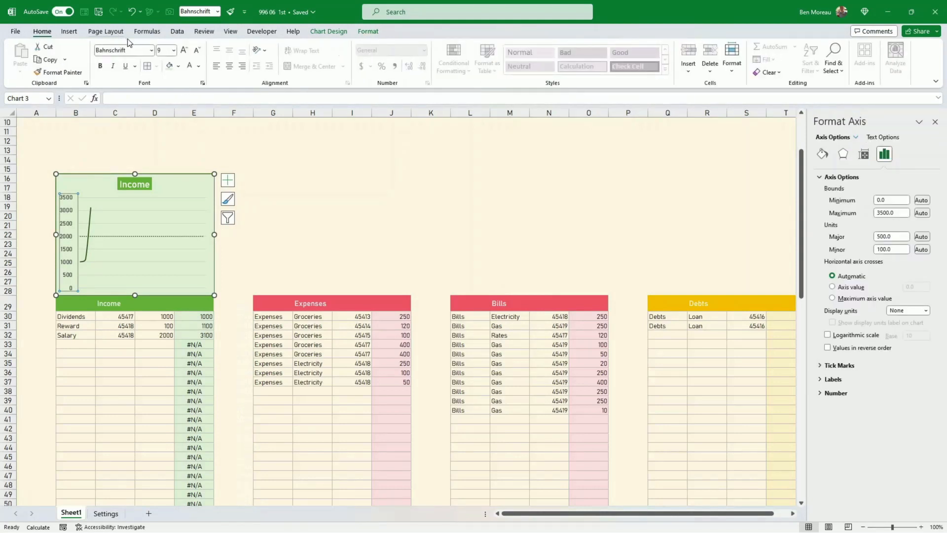
left_click(152, 51)
left_click(145, 205)
left_click(276, 235)
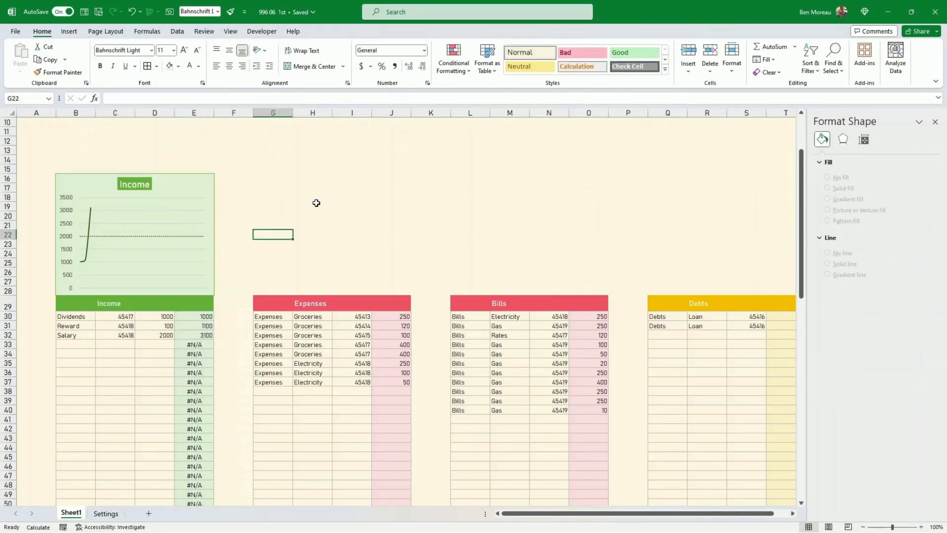
Copy the Income table's FILTER formula from B30 into G30, L30 and Q30 for Expenses, Bills and Debts.
left_click(87, 315)
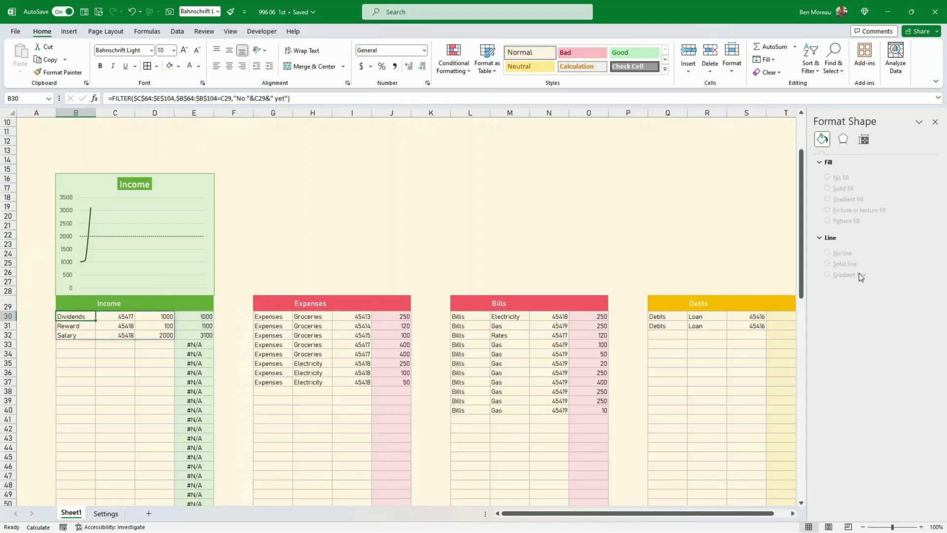
left_click(935, 122)
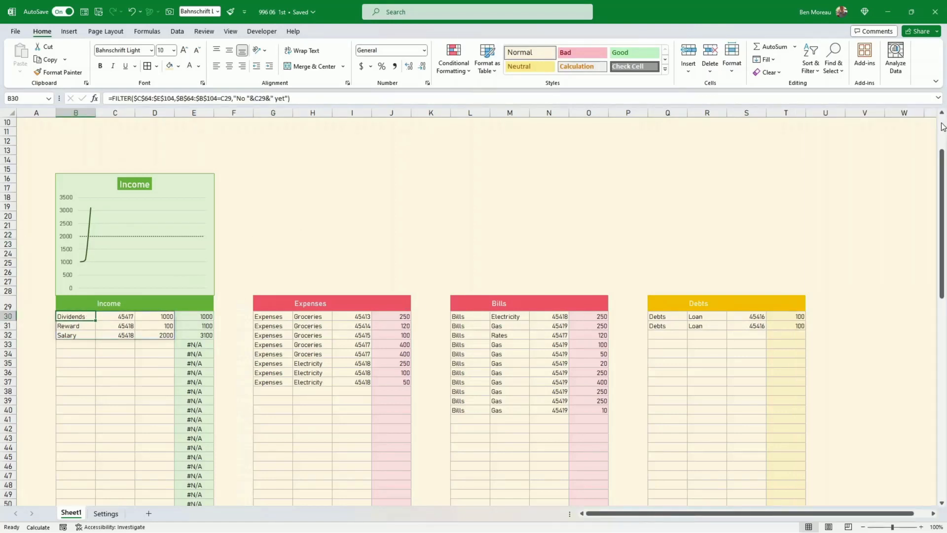
key("ctrl+c")
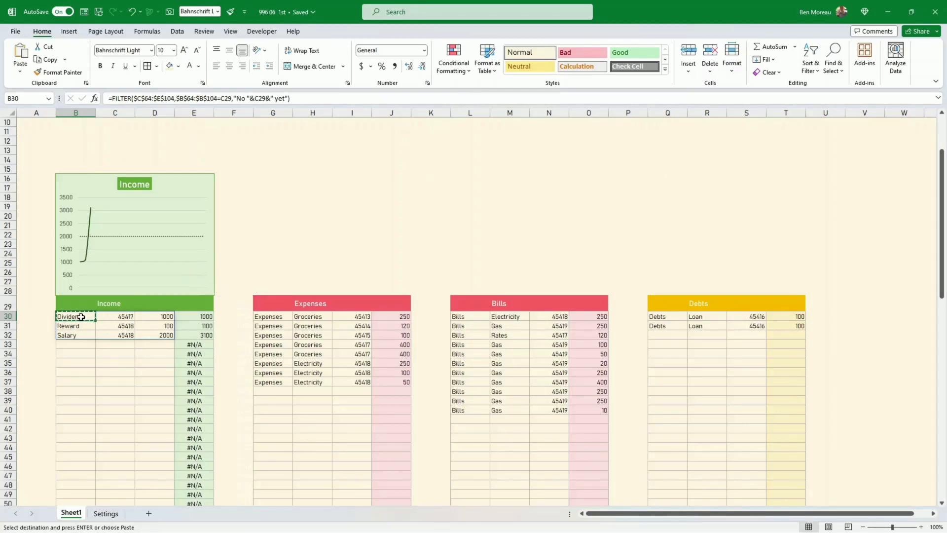
left_click(269, 316)
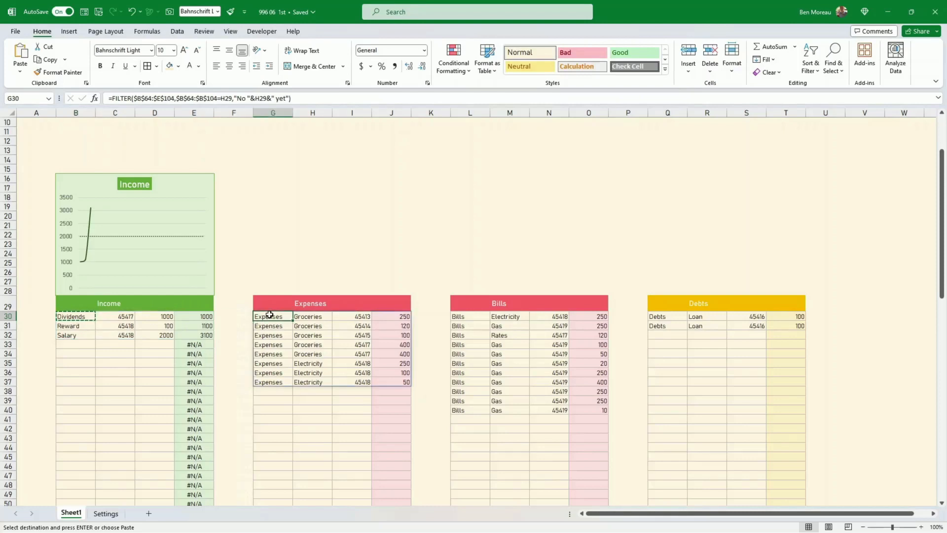
key("ctrl+v")
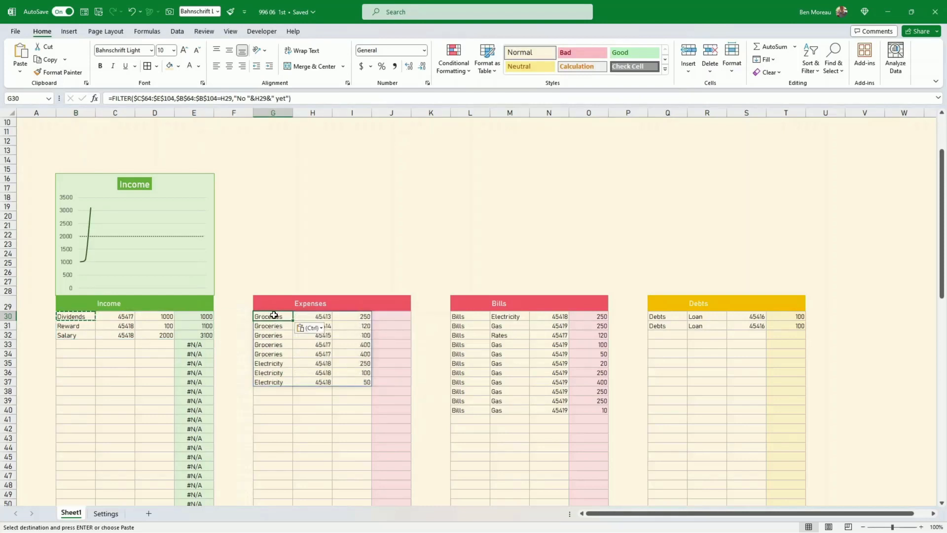
left_click(459, 316)
key("ctrl+v")
left_click(661, 316)
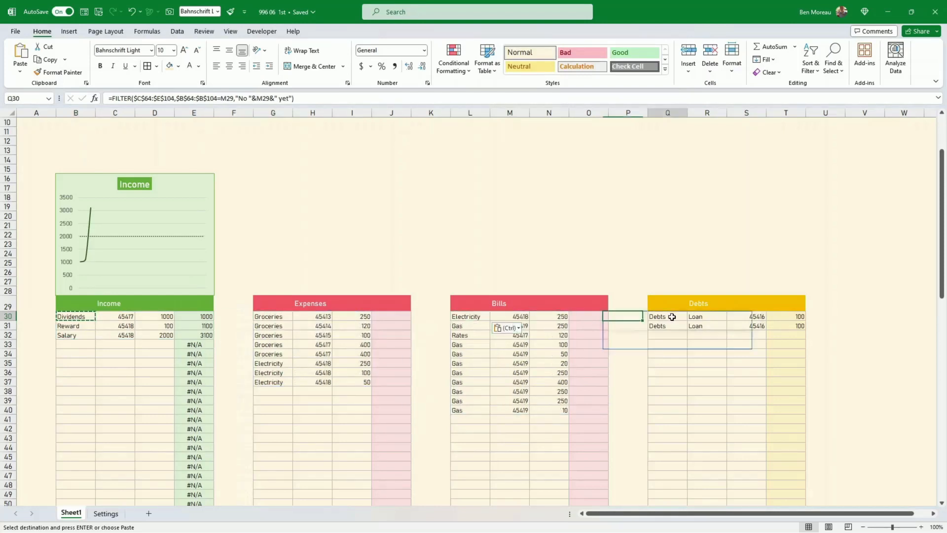
key("ctrl+v")
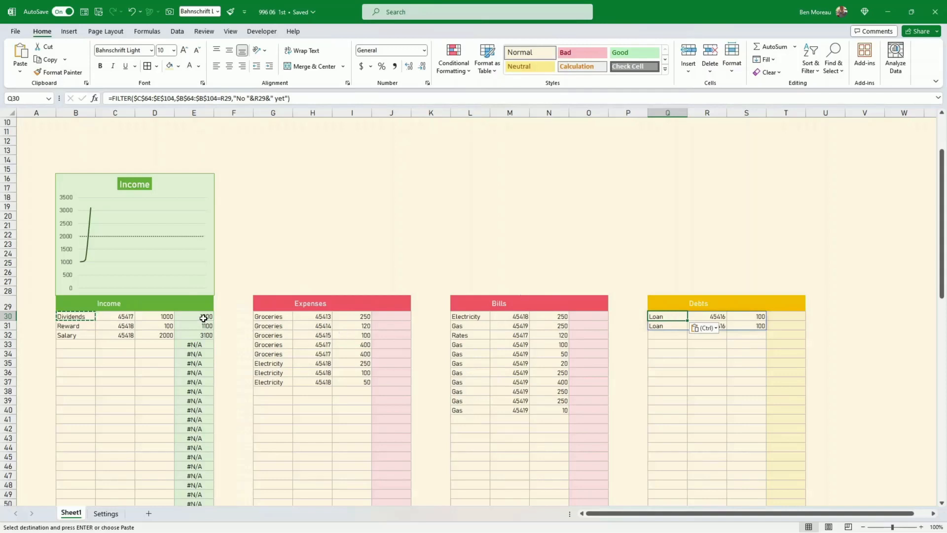
Copy the cumulative formula from E30 to J30 in the Expenses table and enter 0 in J29 as its starting value.
left_click(203, 317)
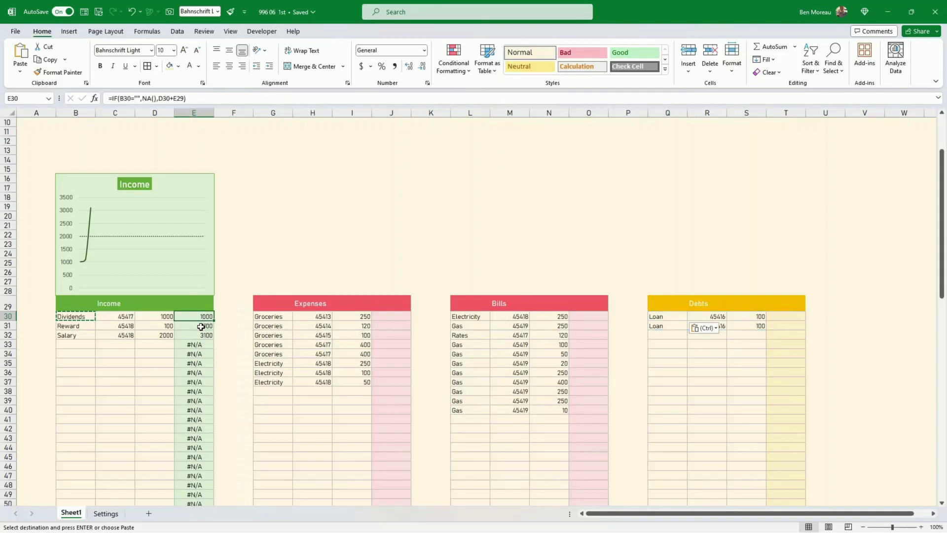
left_click_drag(203, 321, 404, 323)
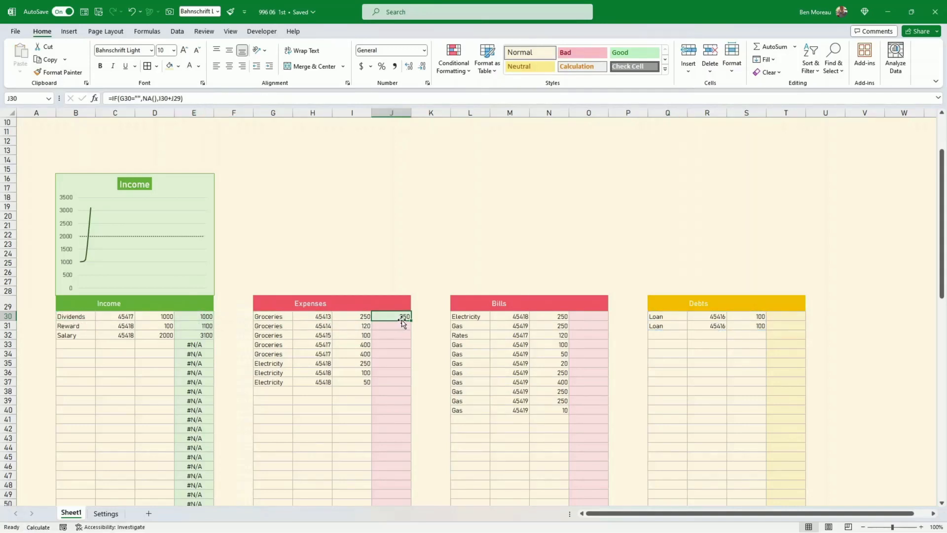
left_click(402, 310)
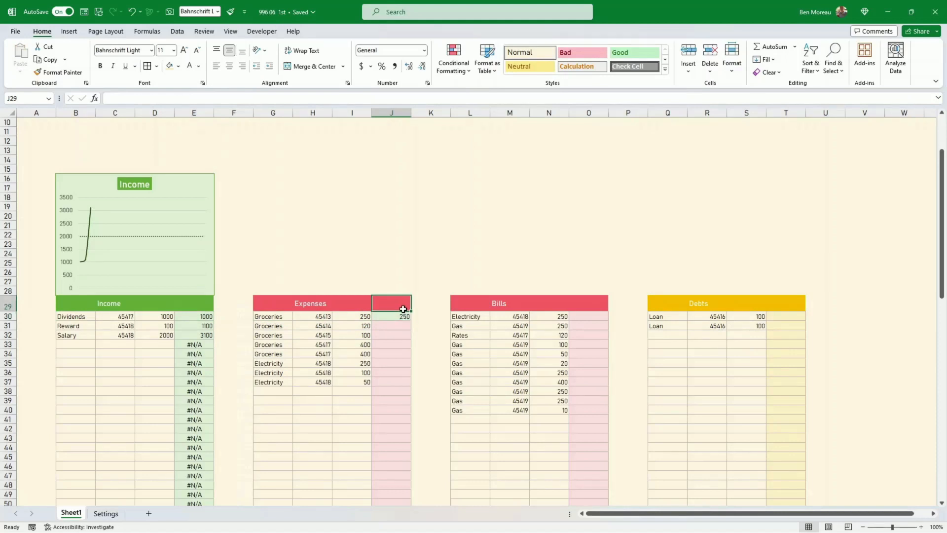
type("0")
key("Return")
Apply J31's pink cell formatting to J30 and fill its cumulative formula down the last column of the Expenses table.
left_click(402, 325)
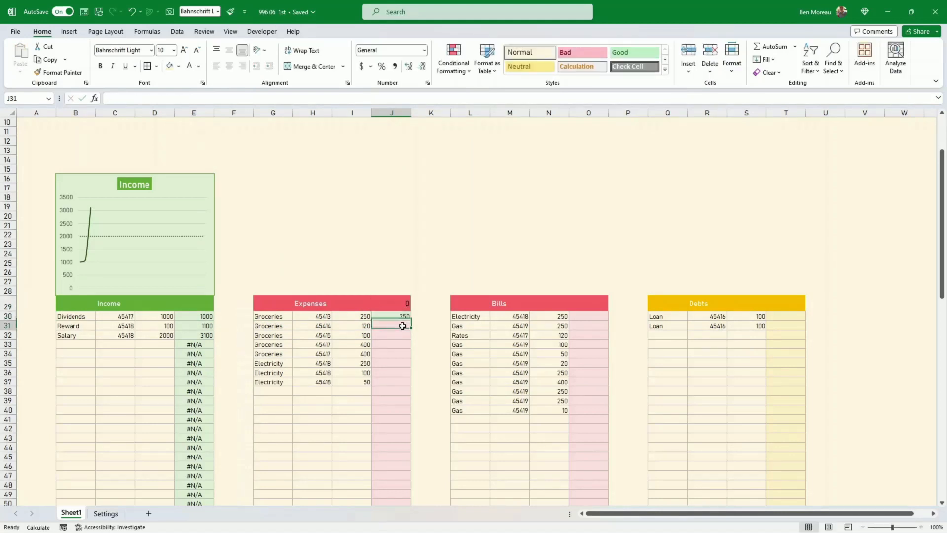
left_click(58, 72)
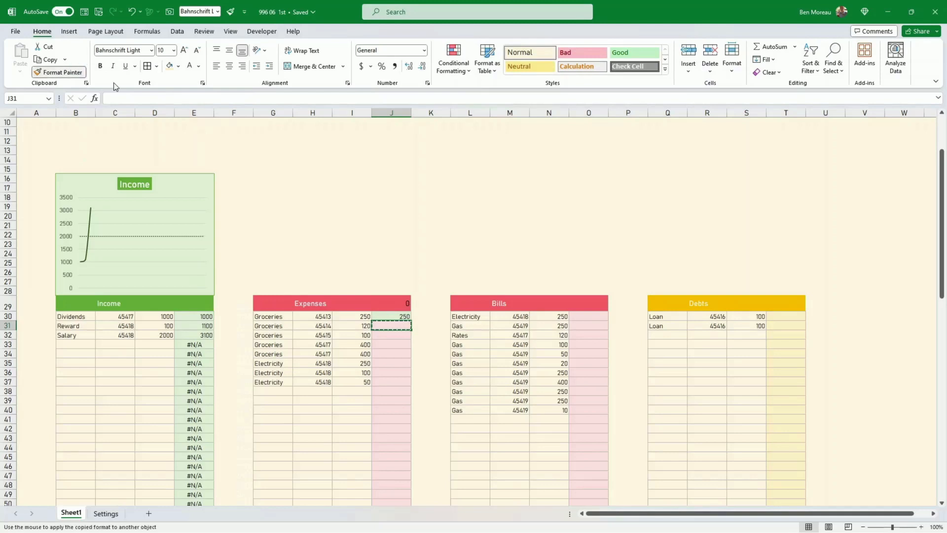
left_click(390, 317)
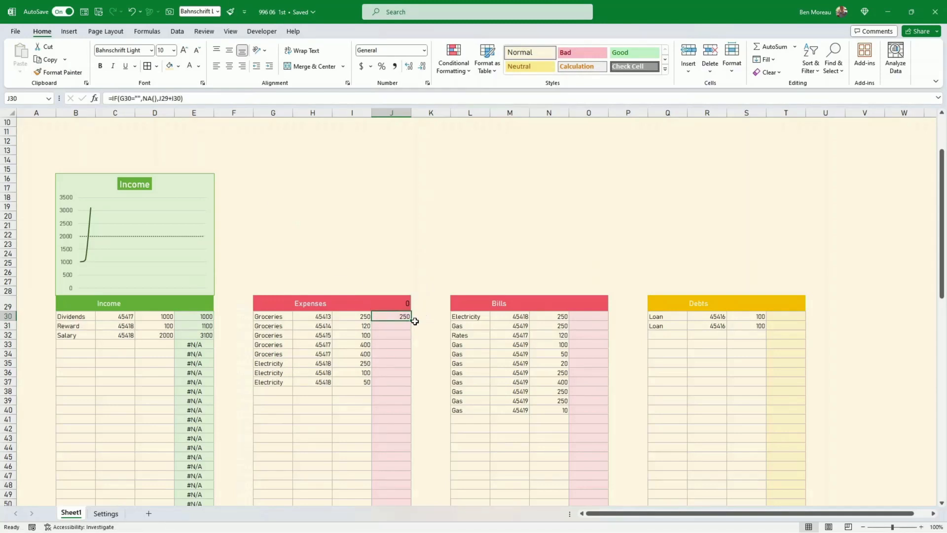
left_click_drag(412, 321, 402, 491)
left_click(426, 379)
scroll(418, 387, "up", 3)
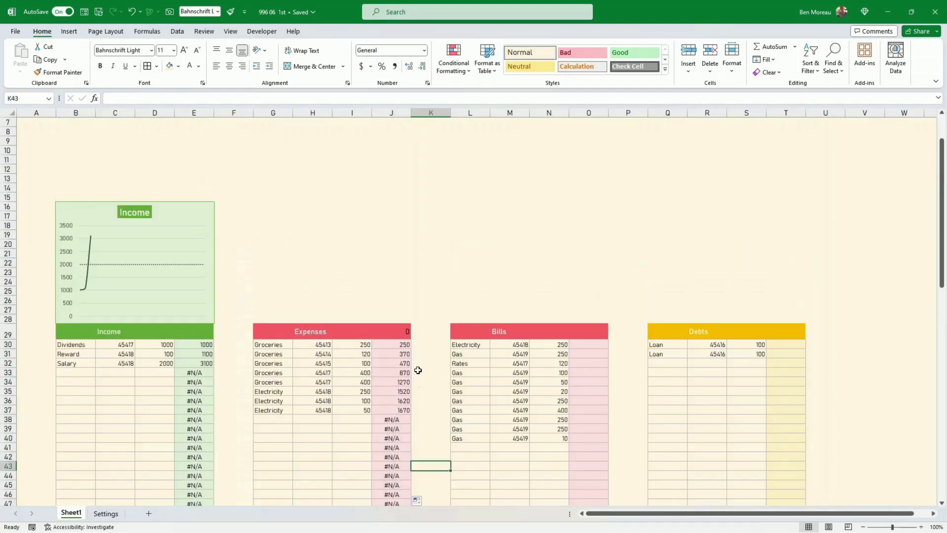
Hide the 0 in J29 by changing its font color to match the red Expenses header.
left_click(400, 326)
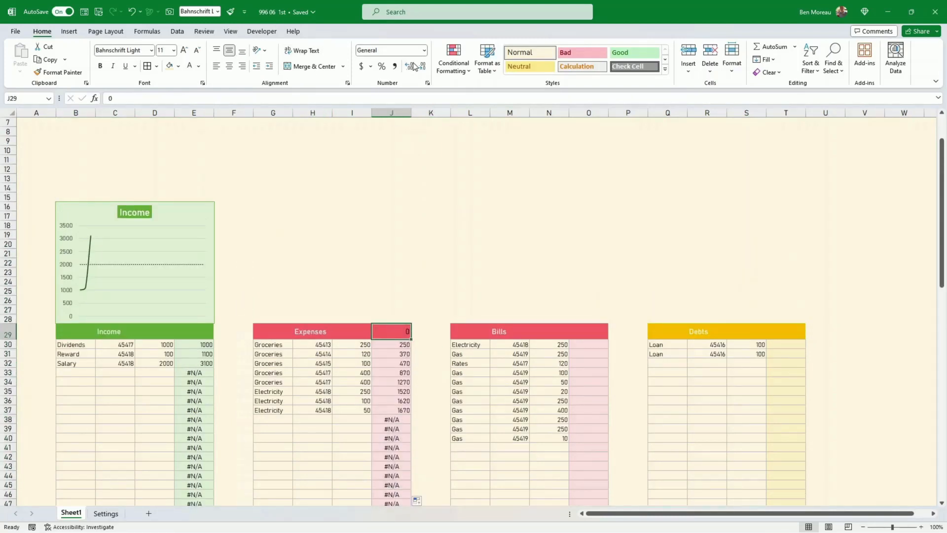
left_click(199, 67)
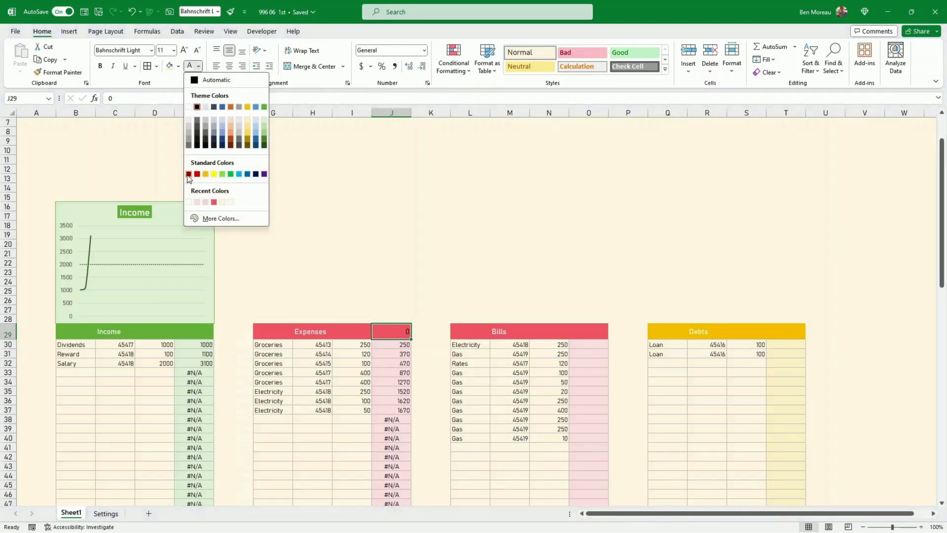
left_click(206, 202)
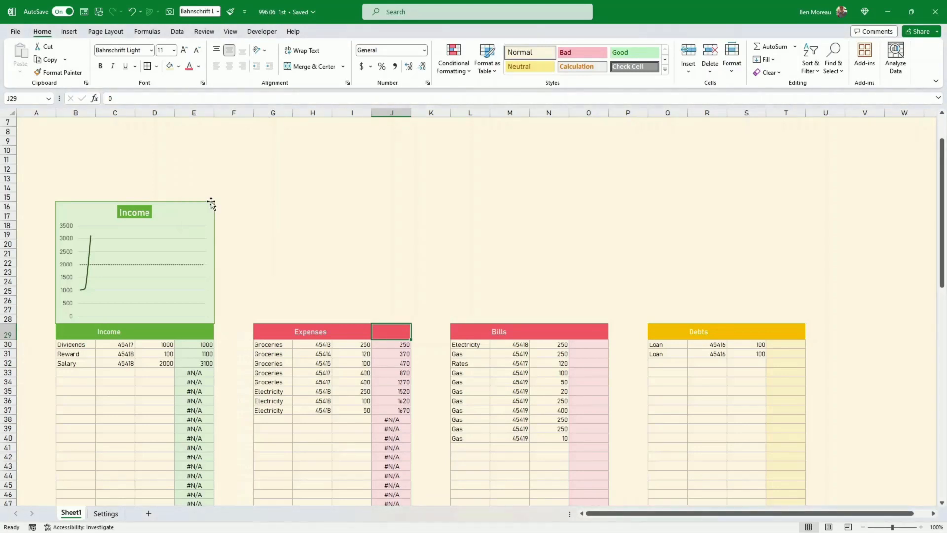
left_click(343, 245)
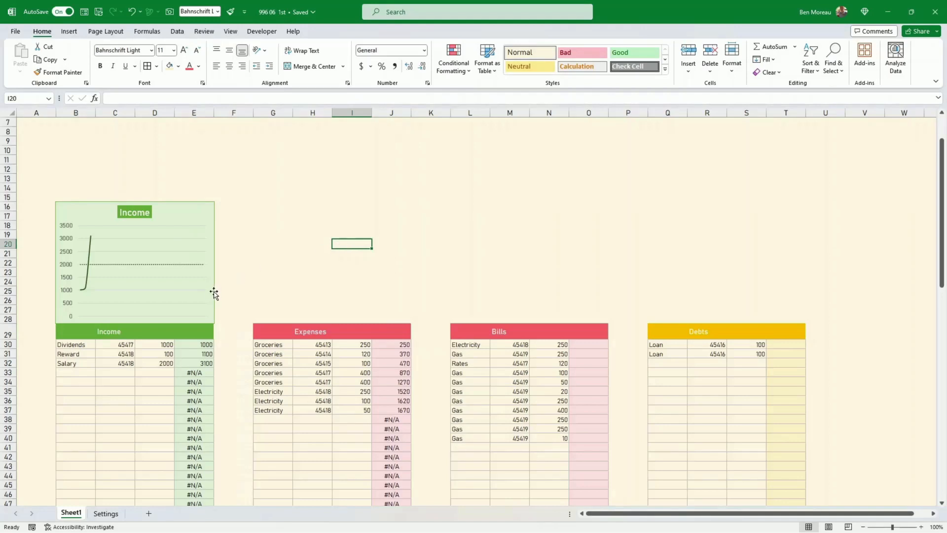
Duplicate the Income chart and place the copy directly above the Expenses table.
left_click(214, 295)
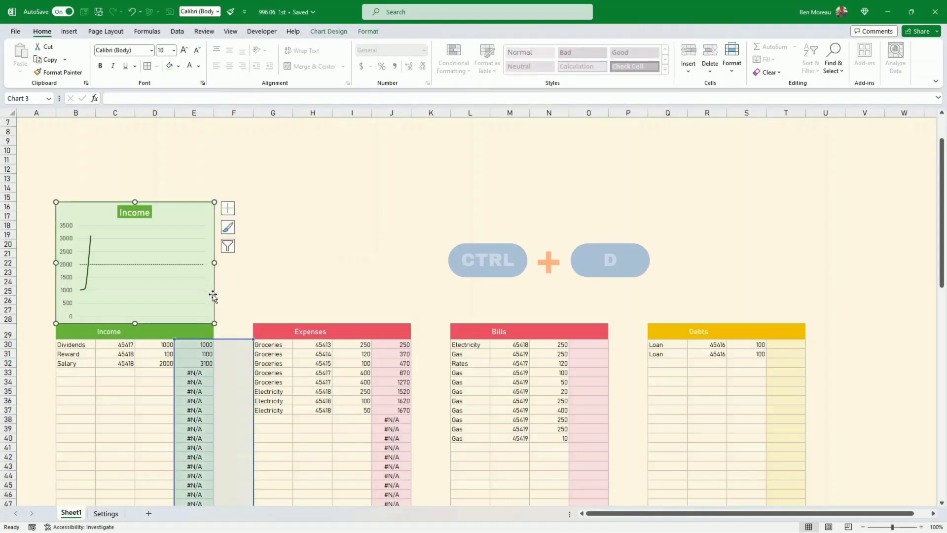
key("ctrl+d")
left_click_drag(221, 308, 411, 297)
Link K29 to the Expenses warning value with the formula =Settings!E12.
left_click(429, 330)
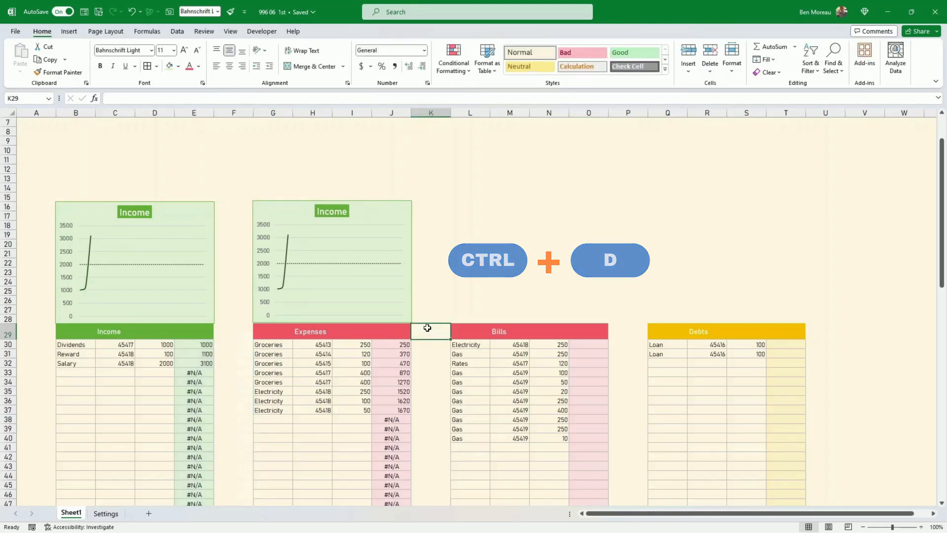
type("=")
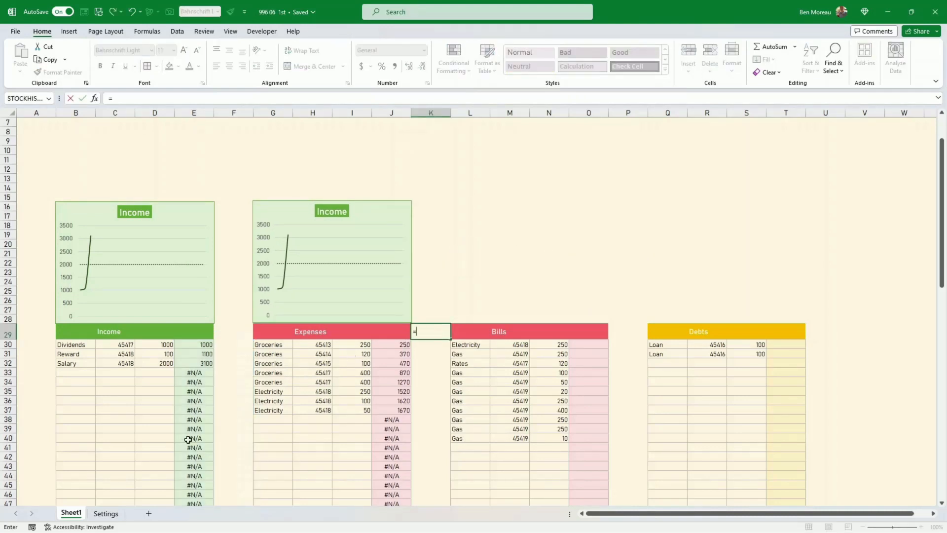
left_click(105, 513)
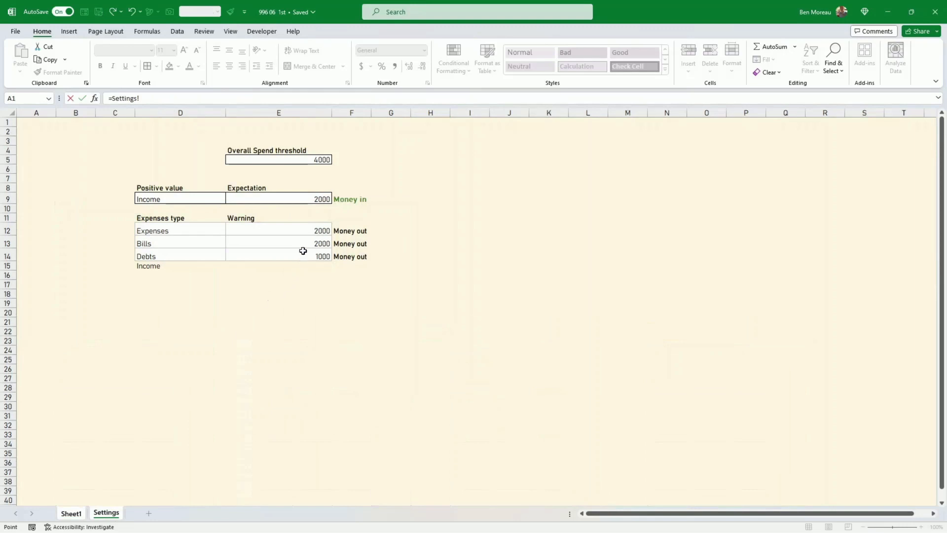
left_click(303, 231)
key("Return")
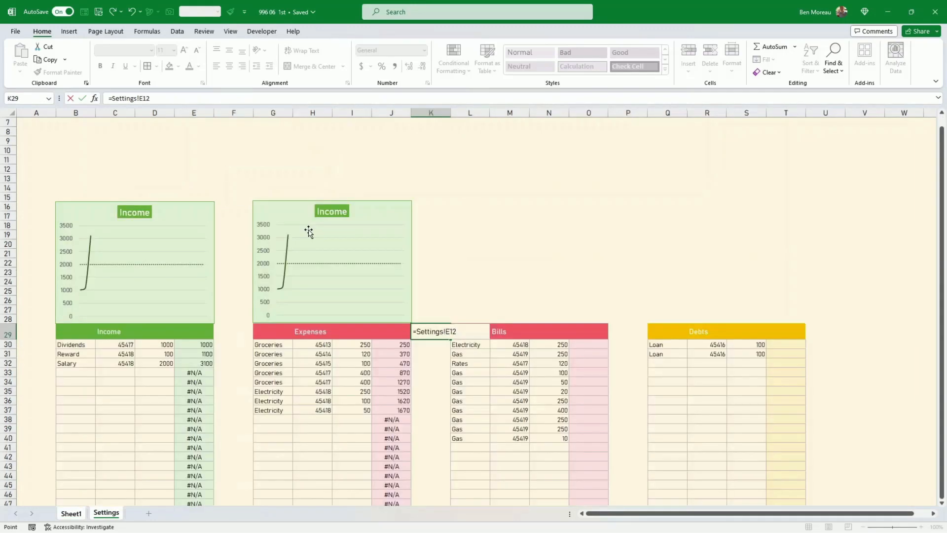
Enter =K29 in K30 and fill the threshold value down column K beside the Expenses table.
type("=")
key("Up")
key("ctrl+Return")
left_click_drag(450, 348, 444, 509)
left_click(549, 428)
scroll(549, 429, "up", 4)
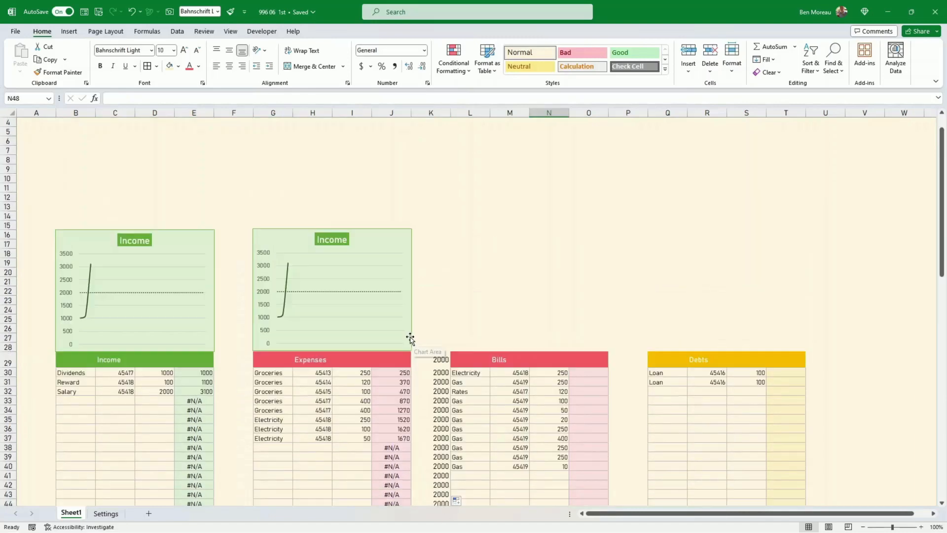
Shift the duplicated chart's source range to the Expenses cumulative and threshold values in columns J and K.
left_click(409, 339)
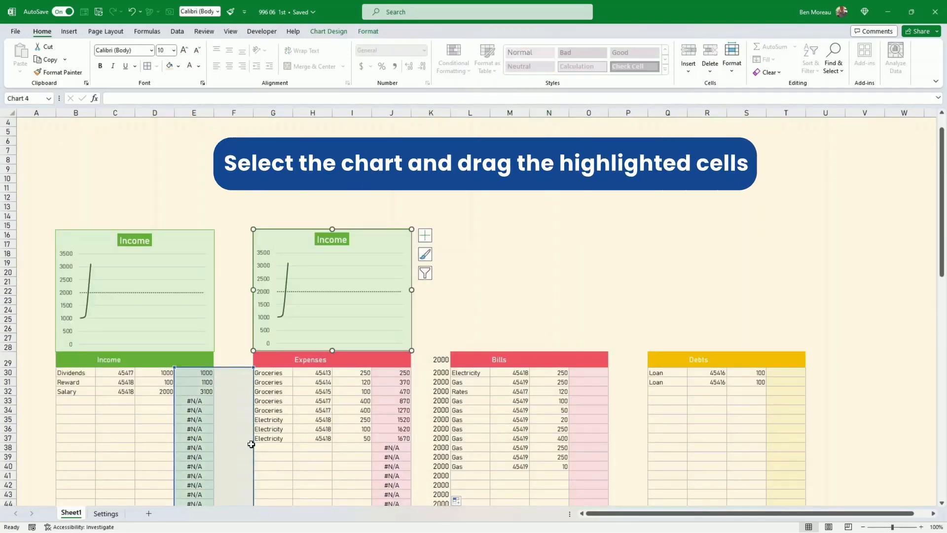
left_click_drag(251, 444, 420, 448)
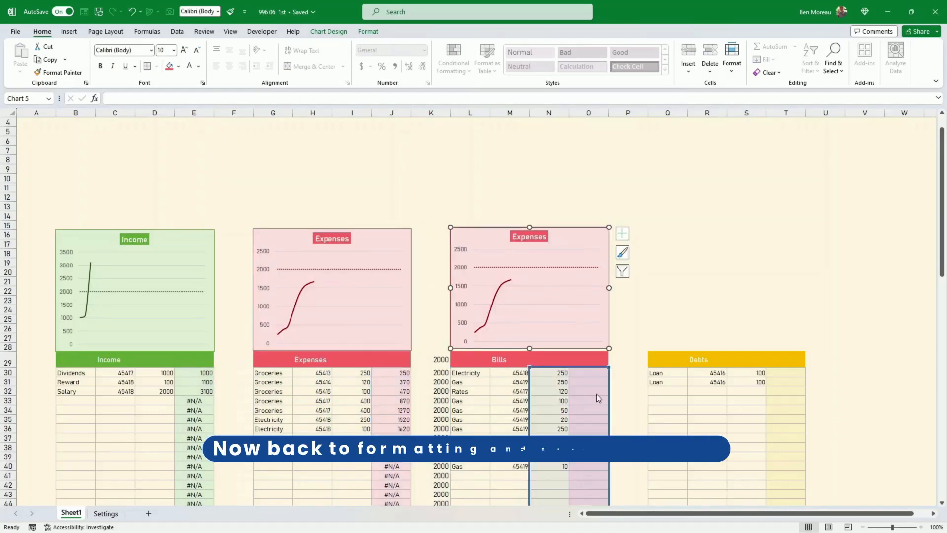
Set up duplicated line charts above the Bills and Debts tables, colored pink and yellow to match them.
scroll(545, 380, "down", 2)
left_click(559, 263)
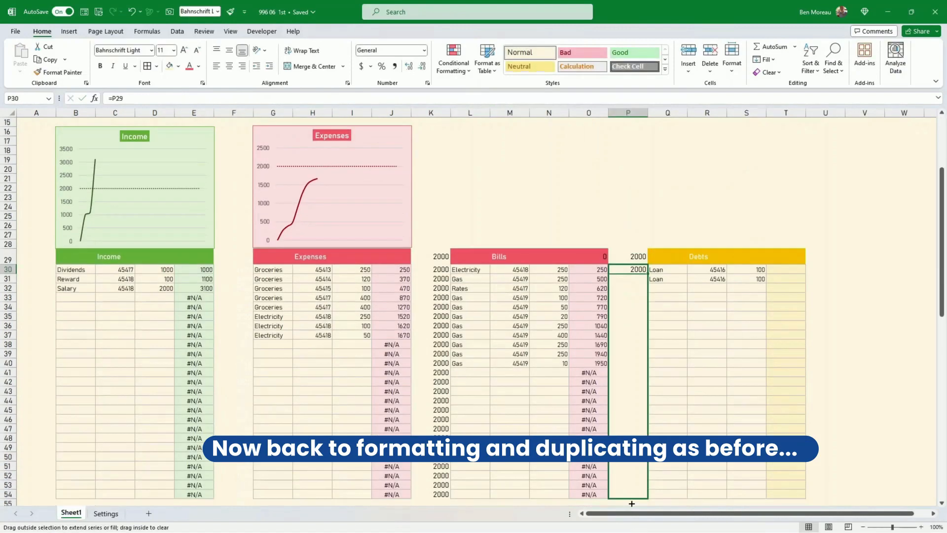
left_click(369, 31)
left_click(397, 59)
mouse_move(419, 240)
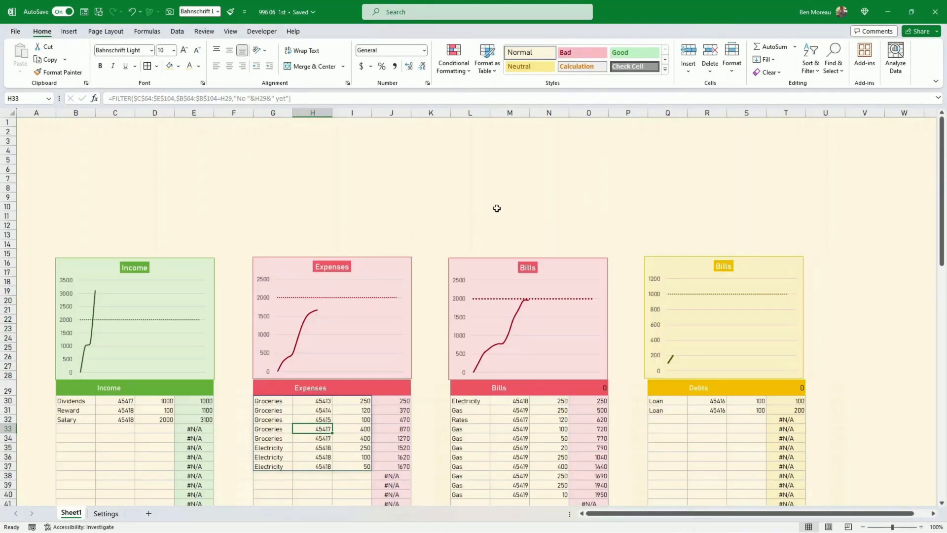
Move the cumulative spend and Threshold chart from beside the transactions table to the top of the sheet above the category charts.
left_click(213, 324)
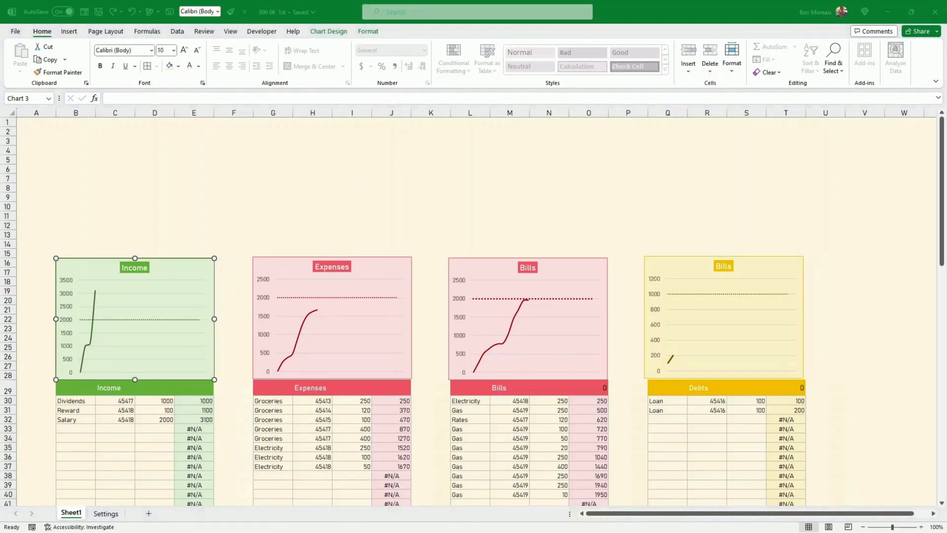
scroll(879, 298, "down", 12)
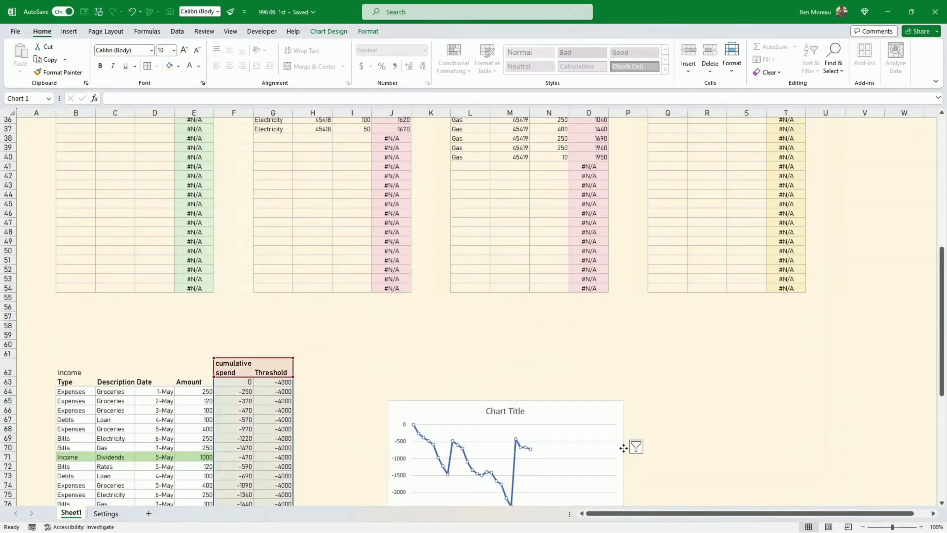
left_click_drag(624, 482, 626, 256)
scroll(691, 384, "up", 7)
scroll(751, 386, "up", 2)
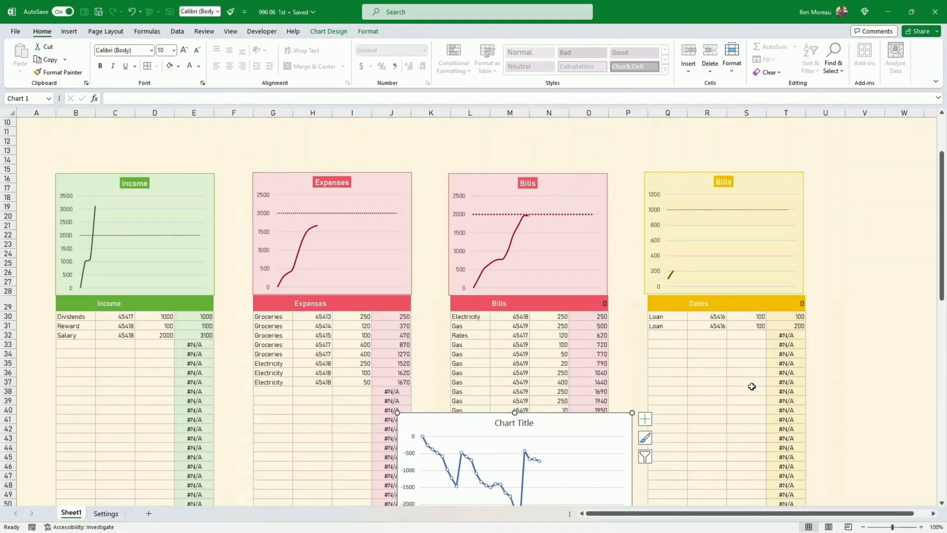
left_click_drag(632, 459, 613, 221)
scroll(628, 397, "up", 3)
left_click_drag(613, 397, 611, 255)
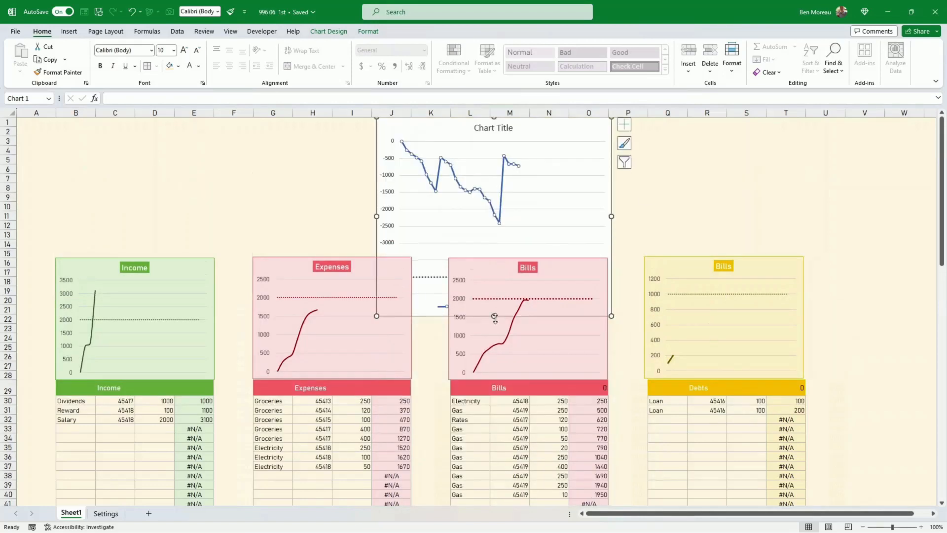
Shorten the cumulative spend chart to fit above the category charts, increasing row 1's height to make room and repositioning the chart.
left_click_drag(495, 318, 495, 241)
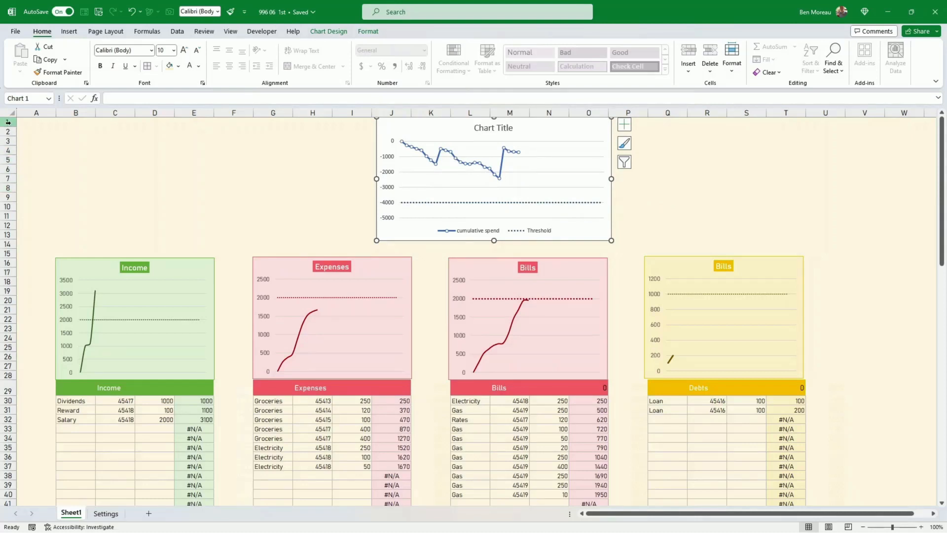
left_click_drag(8, 126, 10, 147)
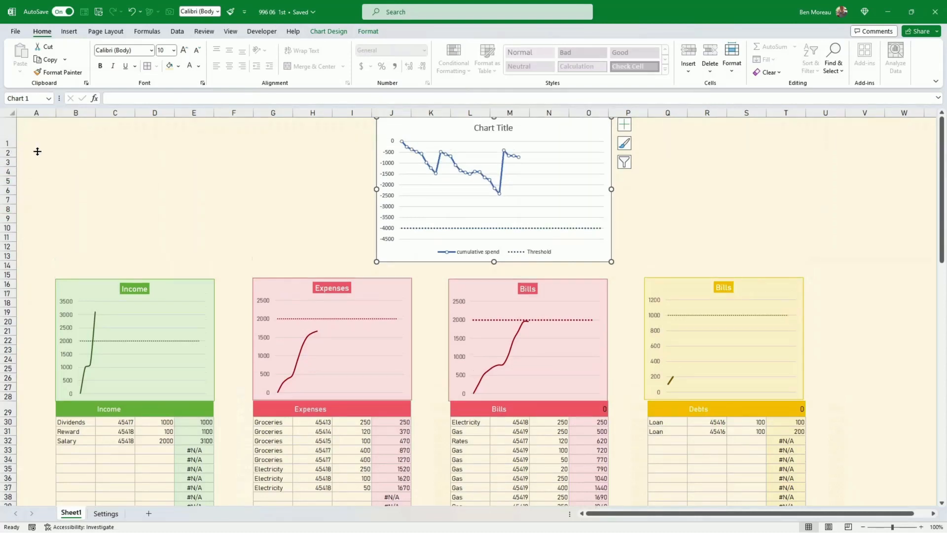
left_click_drag(502, 264, 475, 269)
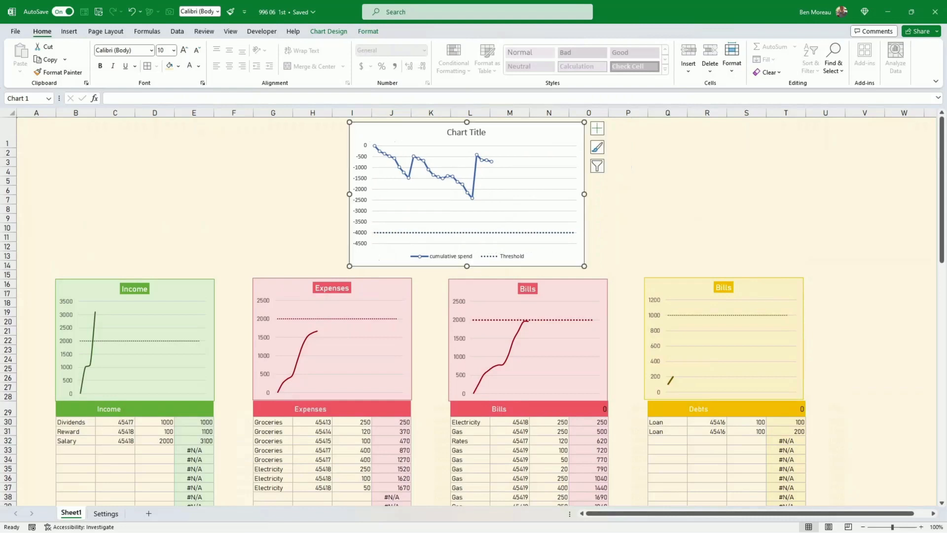
Remove the background fill of the cumulative spend chart and delete its legend.
left_click(375, 33)
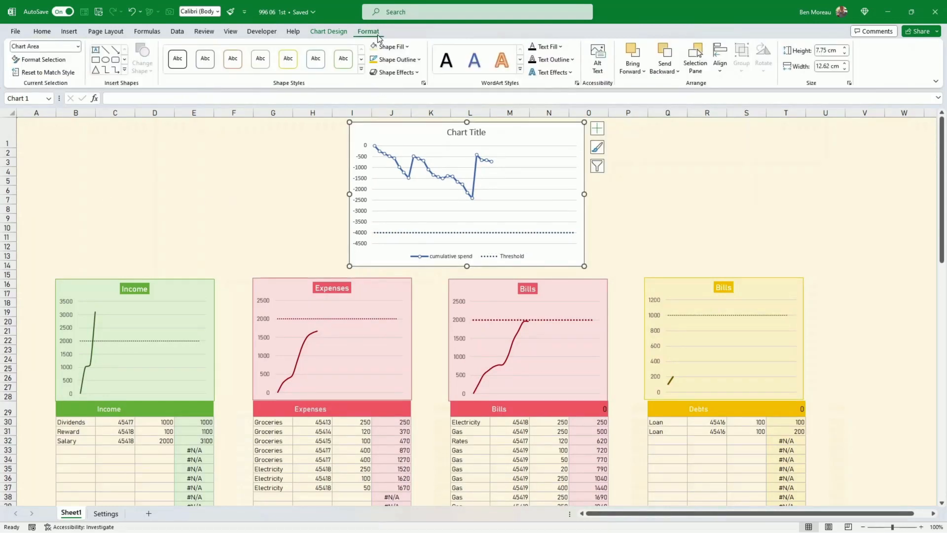
left_click(419, 60)
left_click(397, 194)
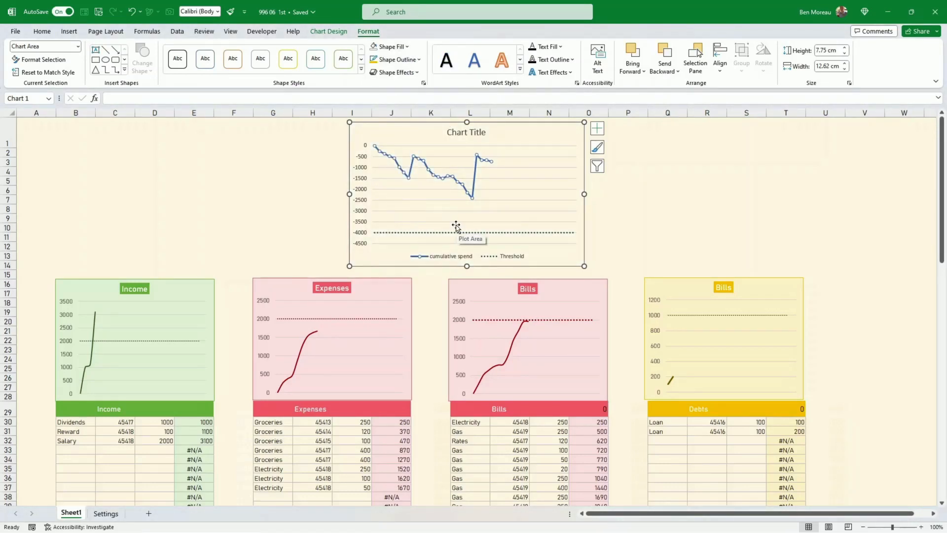
left_click(459, 257)
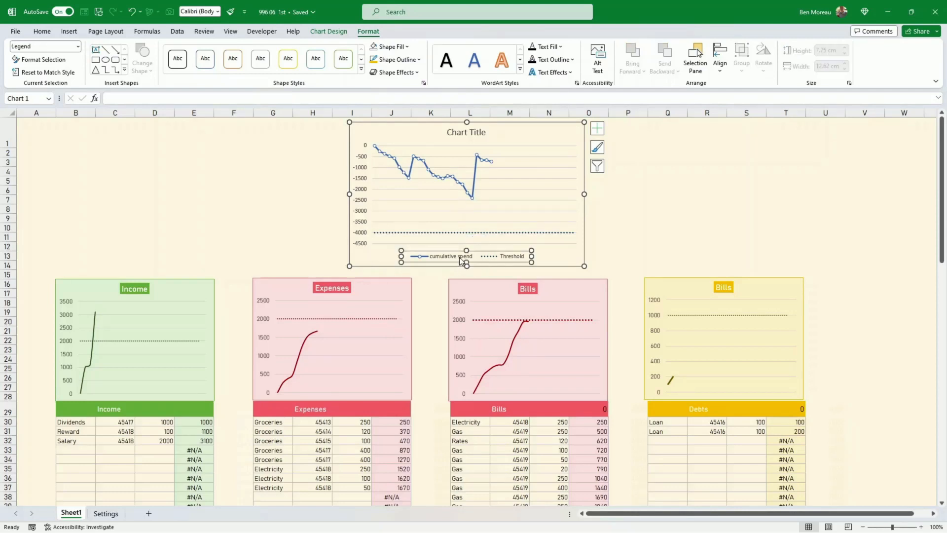
key("Delete")
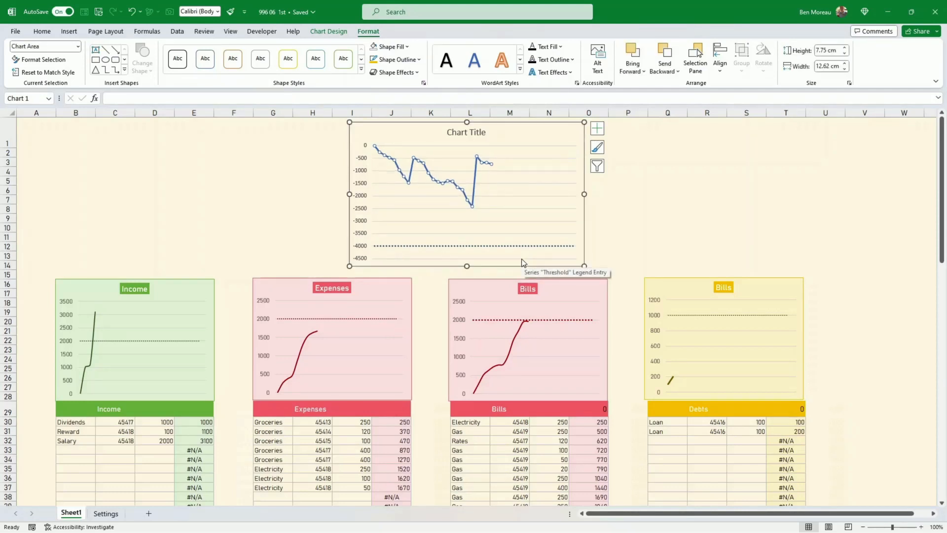
Give the cumulative spend chart's title a blue fill with white text, and shift the chart slightly to the left.
left_click(485, 132)
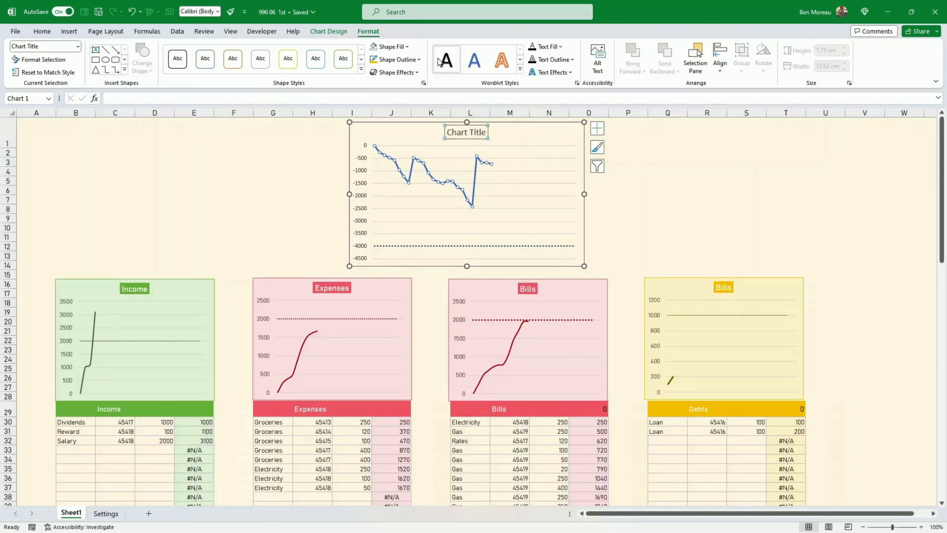
left_click(406, 47)
left_click(441, 122)
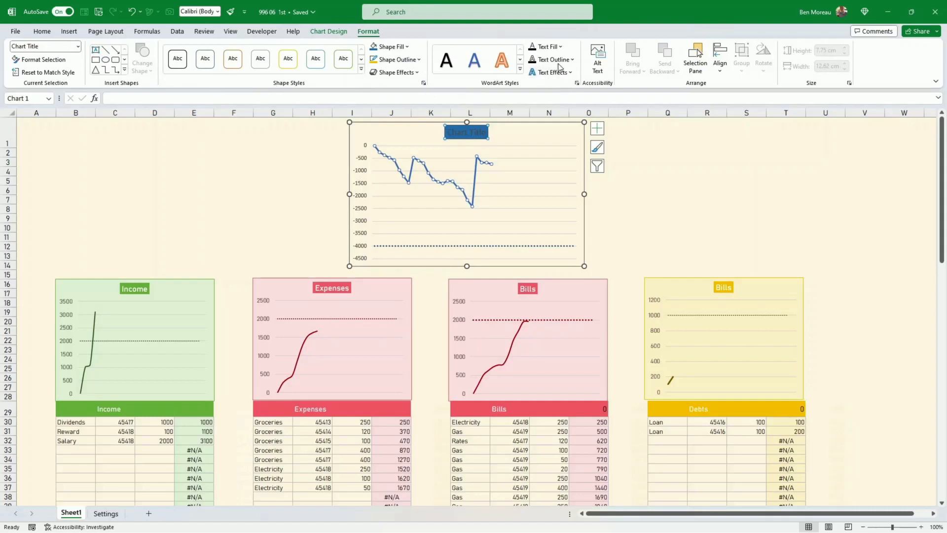
left_click(561, 46)
left_click(532, 88)
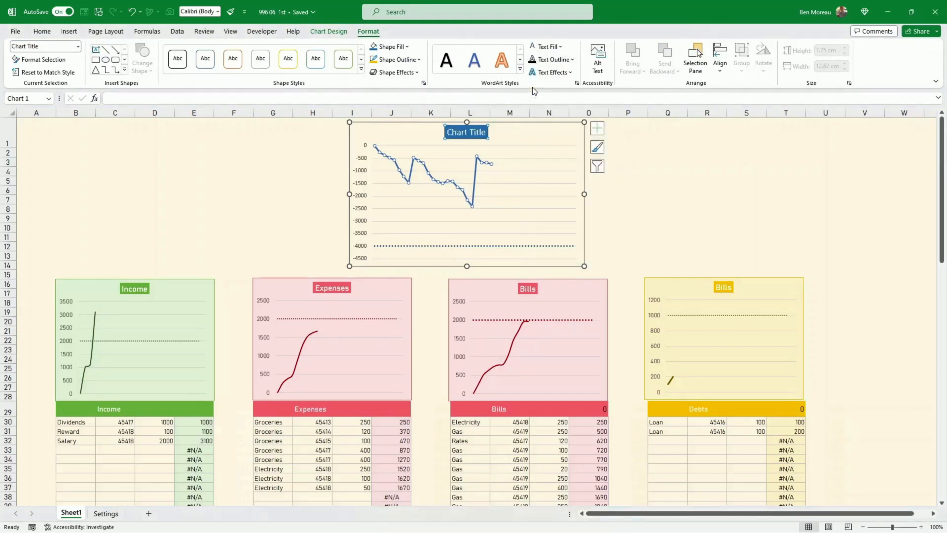
key("Escape")
key("Escape")
left_click(407, 268)
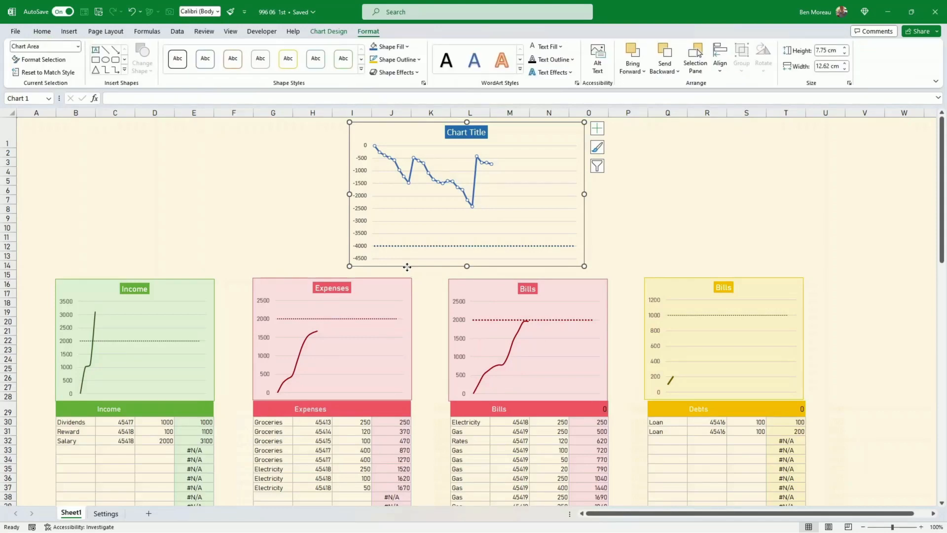
left_click_drag(407, 267, 393, 267)
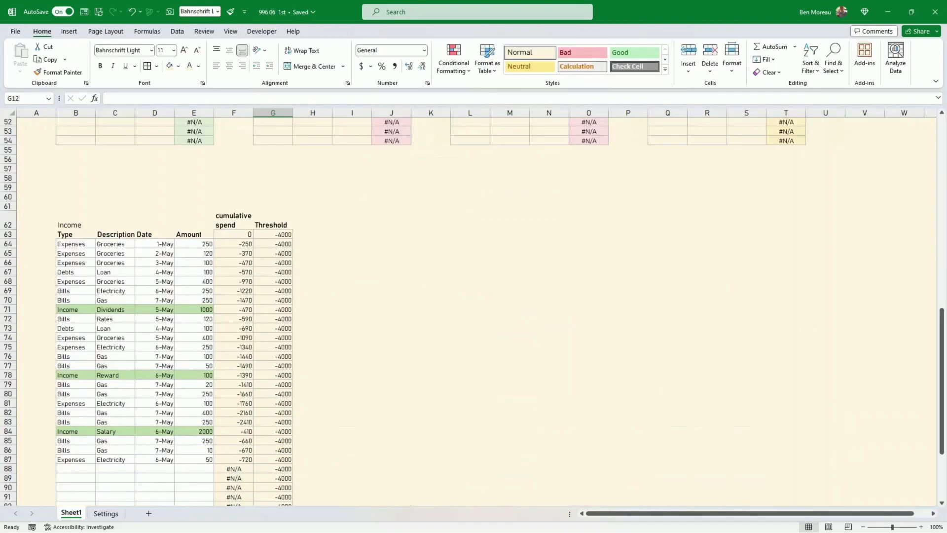
Total the Income amounts D30:D54 with a SUM formula in D55, directly below the table.
scroll(385, 271, "up", 9)
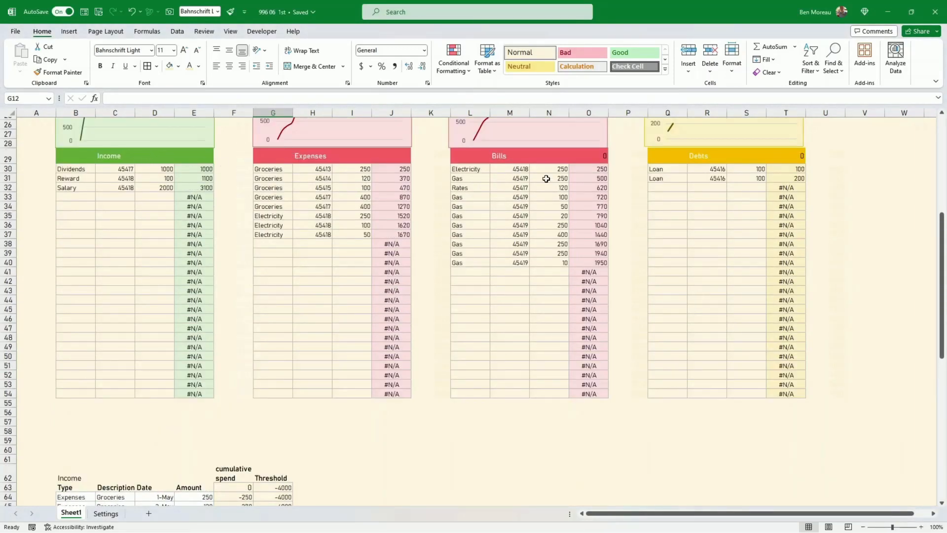
left_click(199, 401)
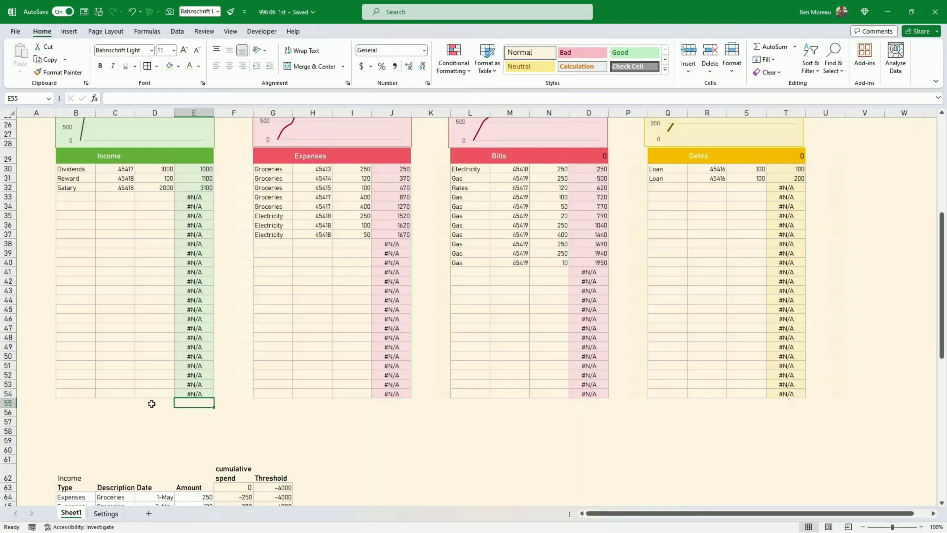
left_click(152, 404)
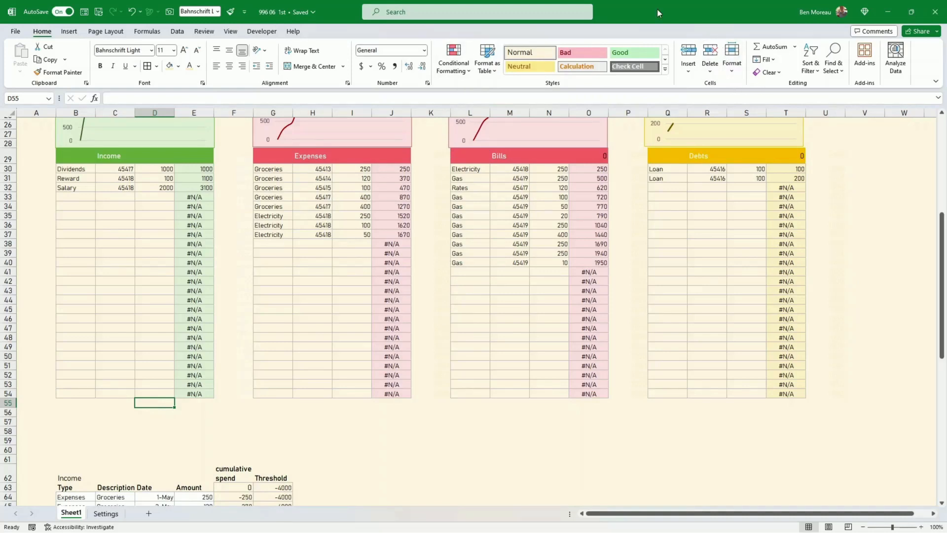
left_click(770, 46)
key("Return")
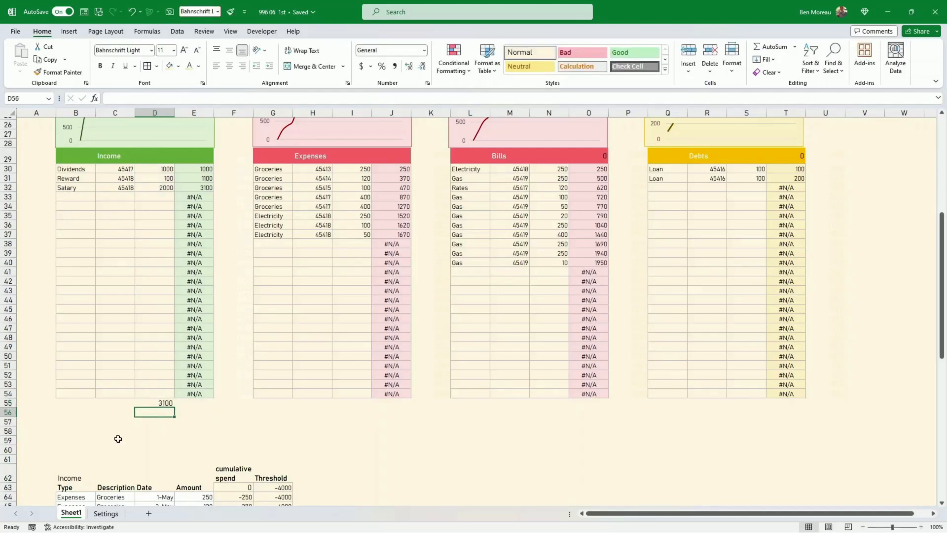
Format the Income total in D55 with a dark green fill and white text.
left_click(161, 404)
left_click(178, 66)
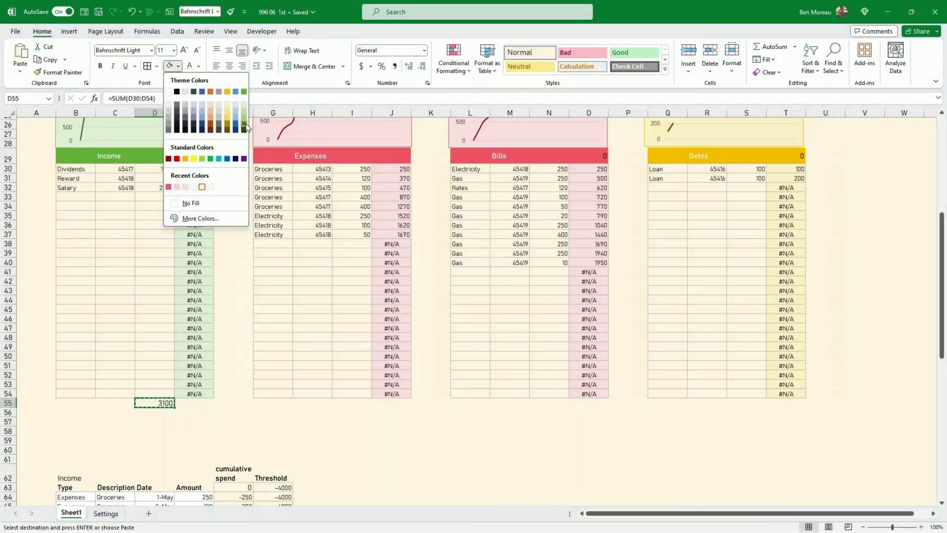
left_click(237, 112)
left_click(198, 66)
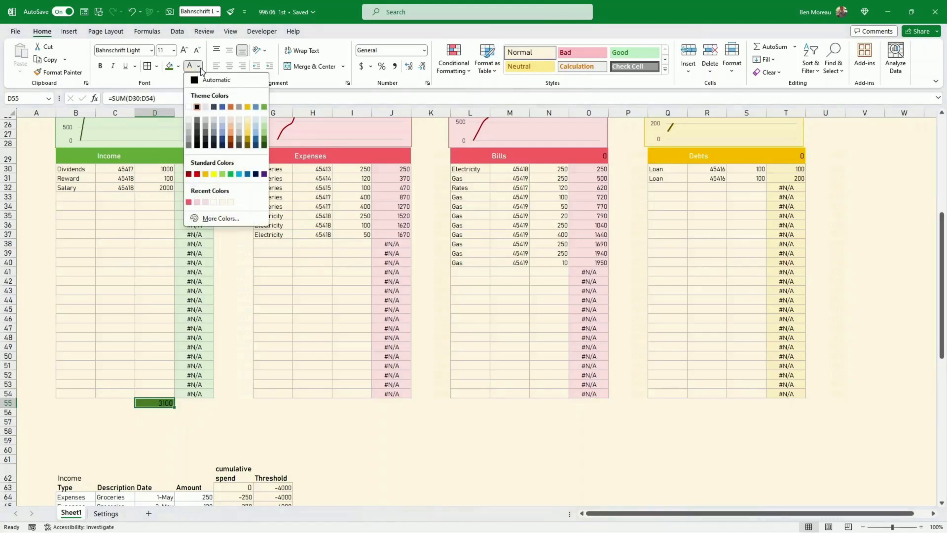
left_click(189, 108)
Copy the Income total to I55 for Expenses with a red fill, and add a matching Bills total in N55.
key("ctrl+c")
left_click(357, 403)
key("ctrl+v")
left_click(178, 66)
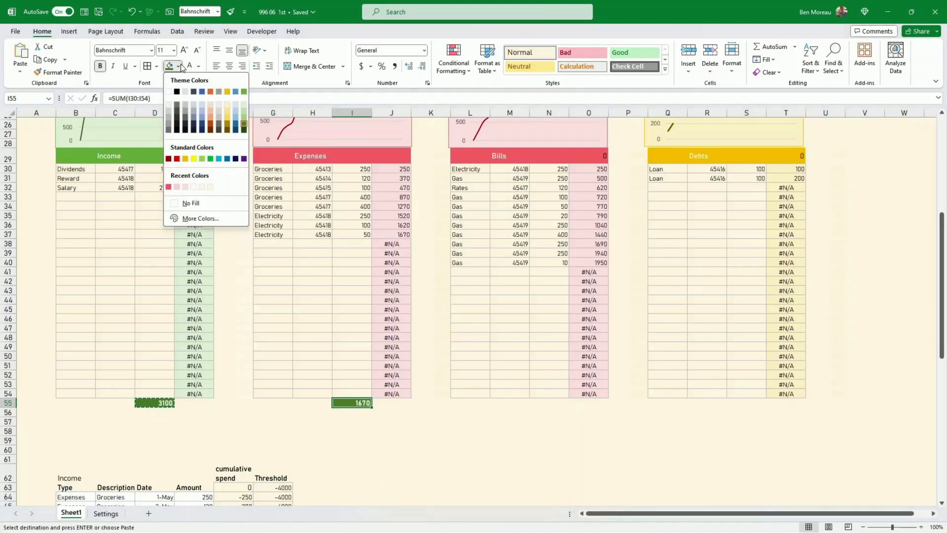
left_click(170, 186)
left_click(556, 404)
key("ctrl+v")
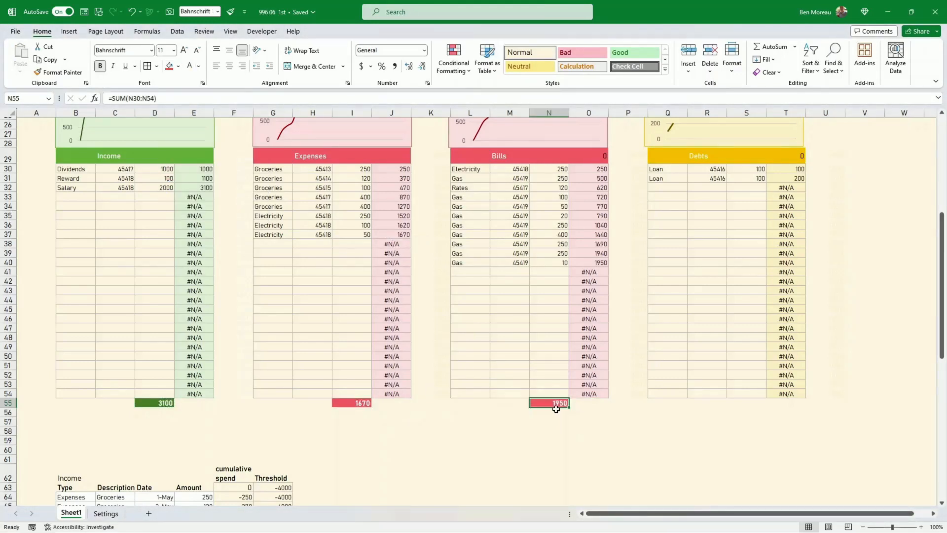
Copy the Bills total to S55 for Debts and change its fill to golden yellow.
key("ctrl+c")
left_click(746, 403)
key("ctrl+v")
key("Escape")
left_click(178, 66)
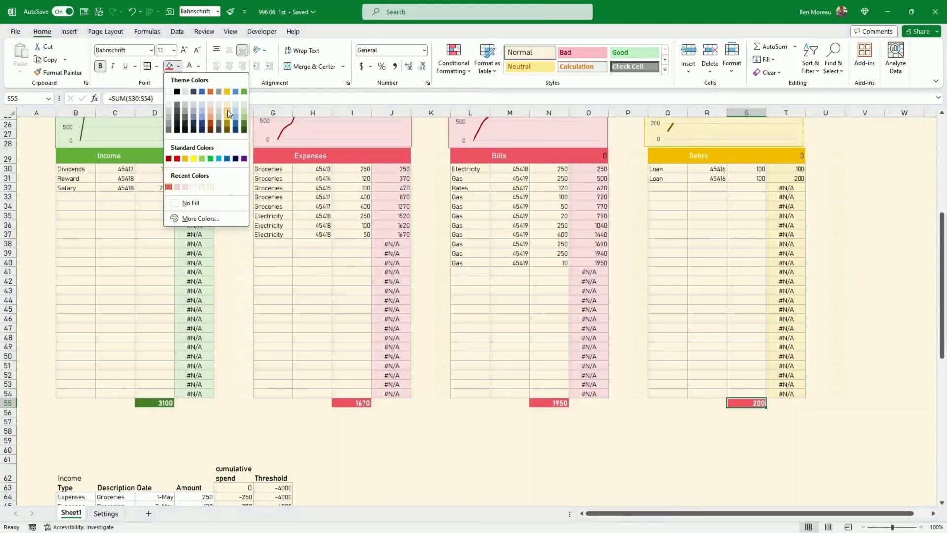
left_click(227, 110)
left_click(595, 422)
scroll(620, 429, "up", 5)
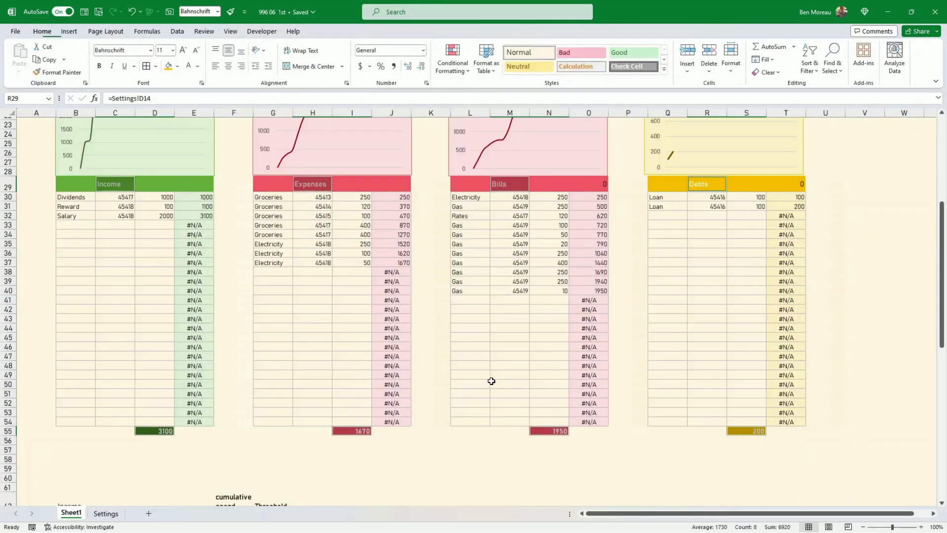
left_click(491, 381)
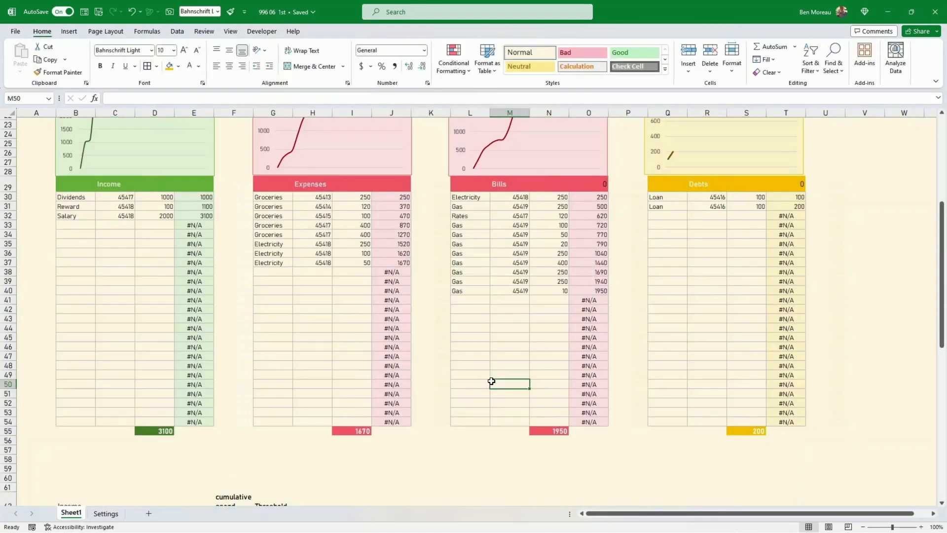
Start a summary table beside the transactions, linking I63 to the Income heading in C29 and J63 to the total in D55.
scroll(491, 380, "down", 4)
left_click(356, 407)
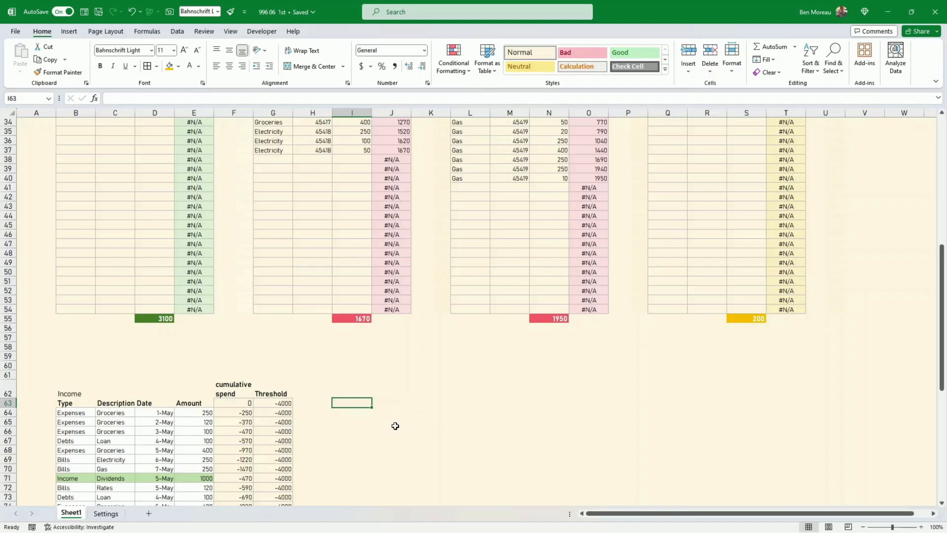
type("=")
scroll(388, 393, "up", 5)
left_click(123, 213)
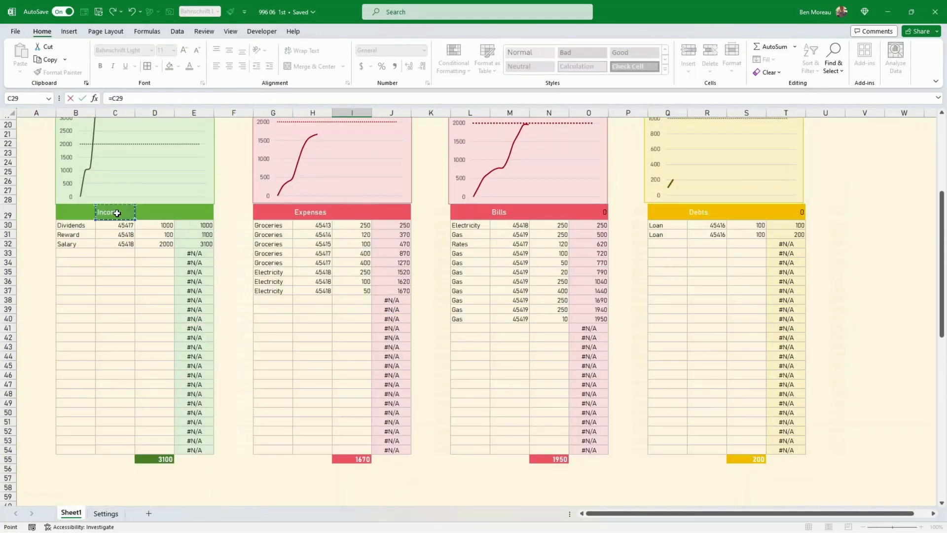
key("Return")
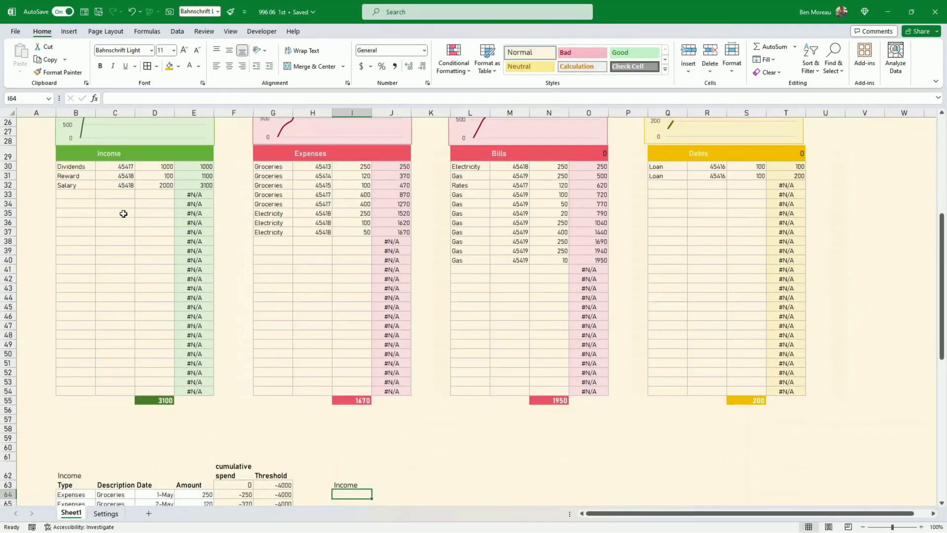
left_click(376, 487)
type("=")
left_click(164, 399)
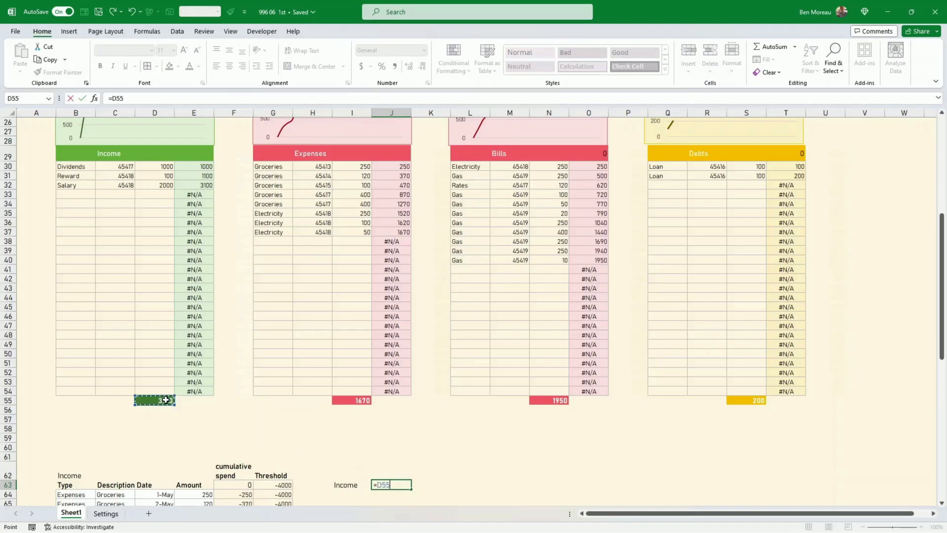
key("Return")
Add an Expenses row to the summary, linking I64 to the Expenses heading and J64 to the total in I55.
left_click(336, 496)
type("=")
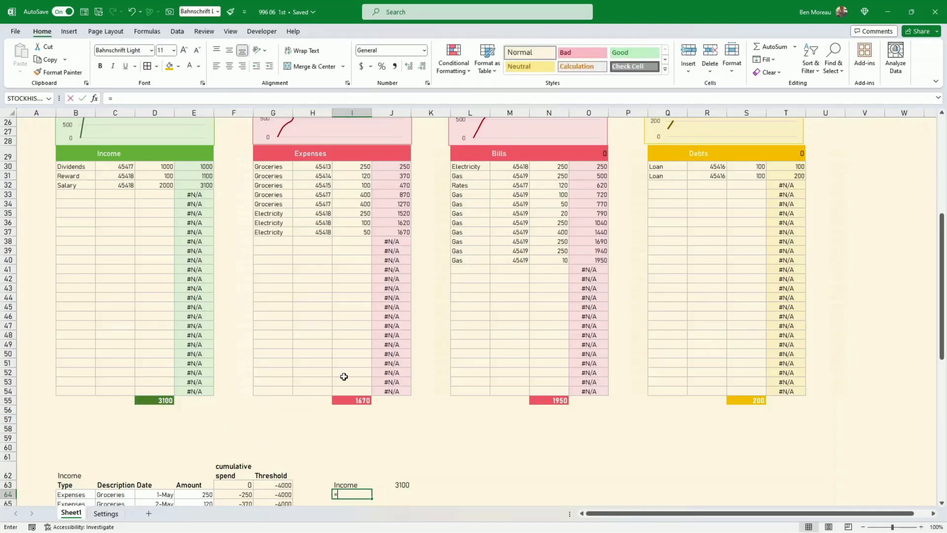
left_click(315, 153)
key("Return")
left_click(379, 486)
type("=")
left_click(347, 392)
key("Return")
Add Bills and Debts rows in I65:J66, linked to their table headings and the totals in N55 and S55.
key("Return")
left_click(380, 485)
type("=")
left_click(554, 382)
key("Return")
left_click(345, 494)
type("=")
left_click(700, 137)
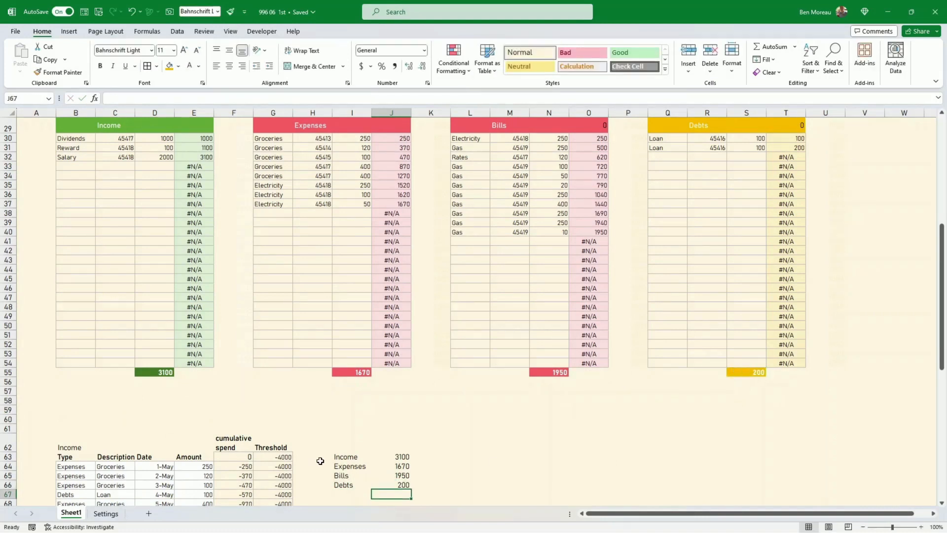
Insert a doughnut chart from the summary range I63:J66.
left_click_drag(345, 457, 402, 485)
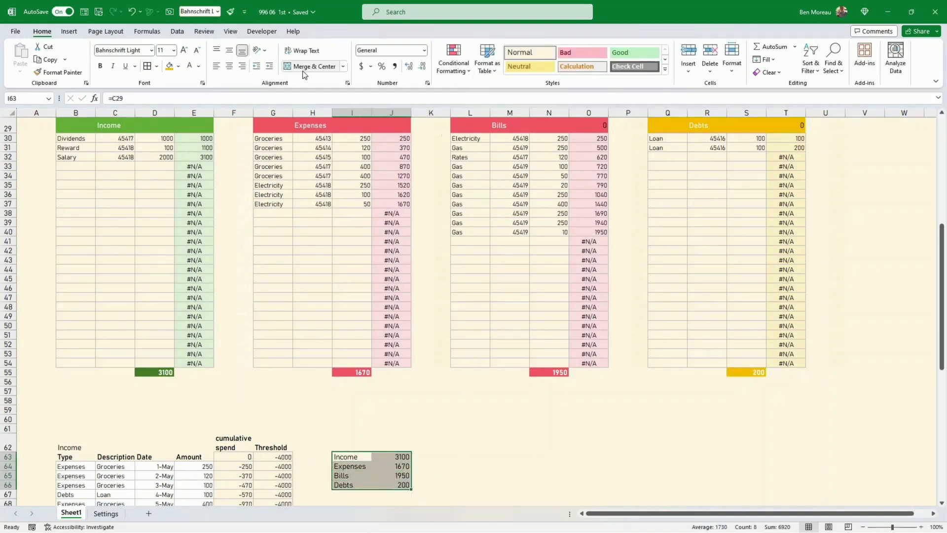
left_click(69, 31)
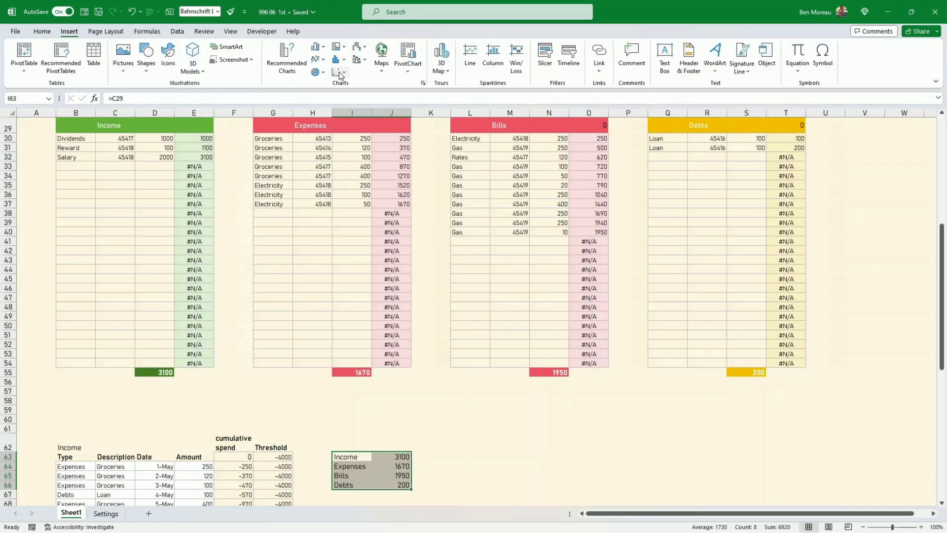
left_click(323, 73)
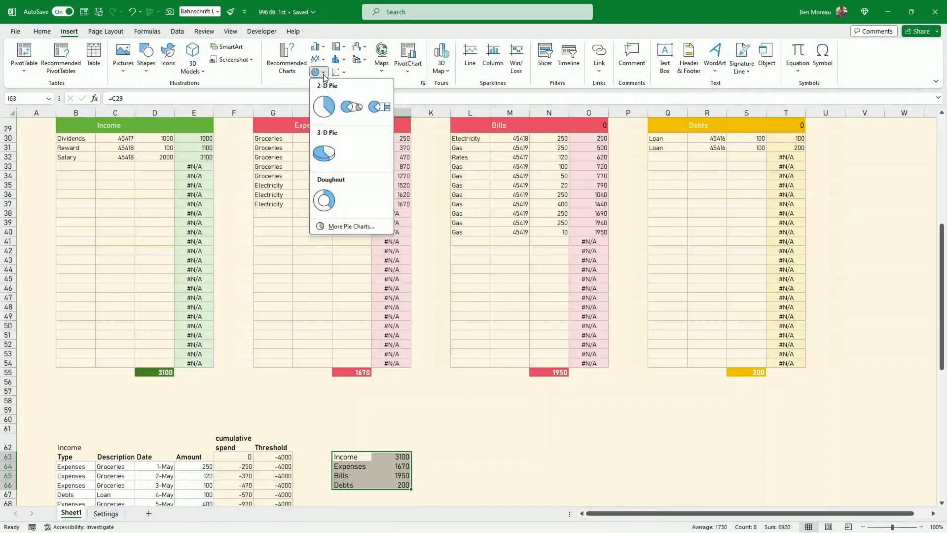
left_click(328, 203)
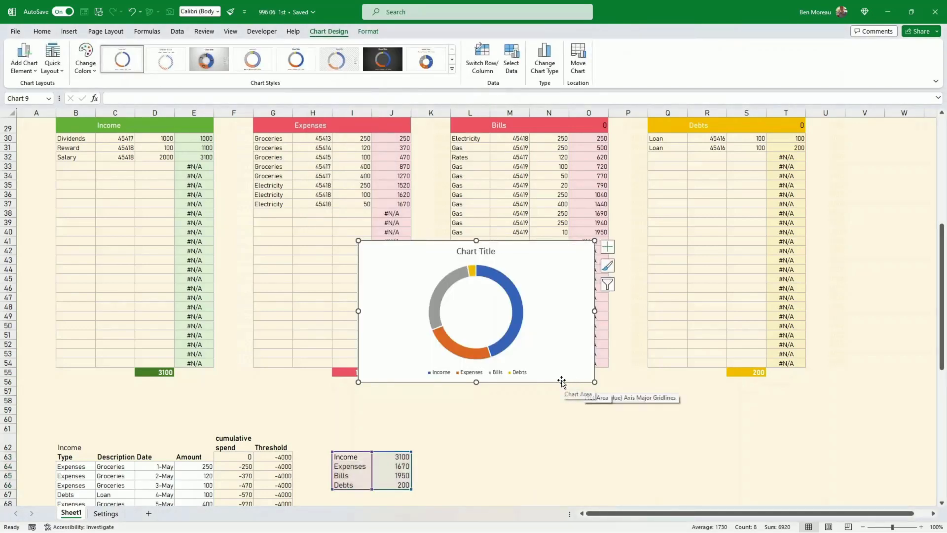
Move the doughnut chart to the top of the sheet, to the right of the cumulative spend chart.
left_click_drag(561, 382, 581, 372)
scroll(717, 298, "up", 8)
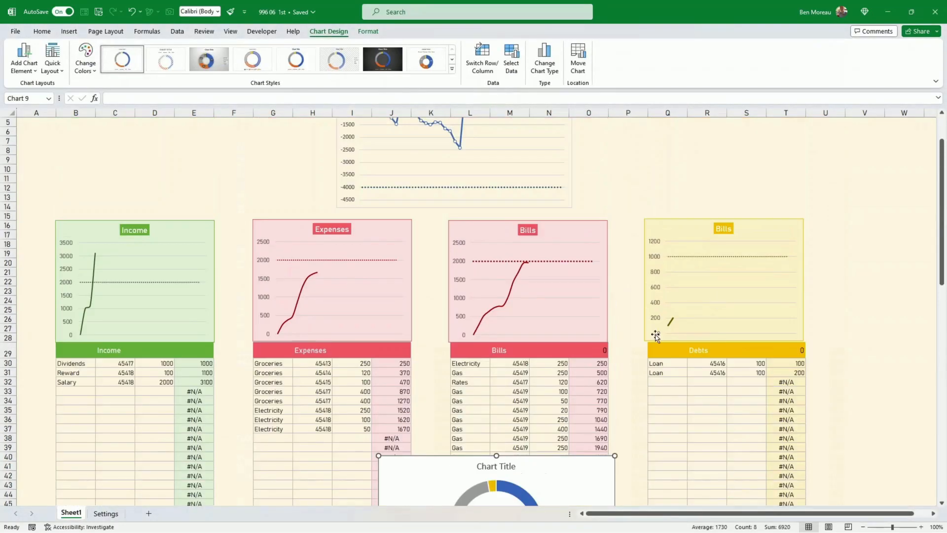
scroll(656, 335, "down", 3)
left_click_drag(614, 413, 745, 200)
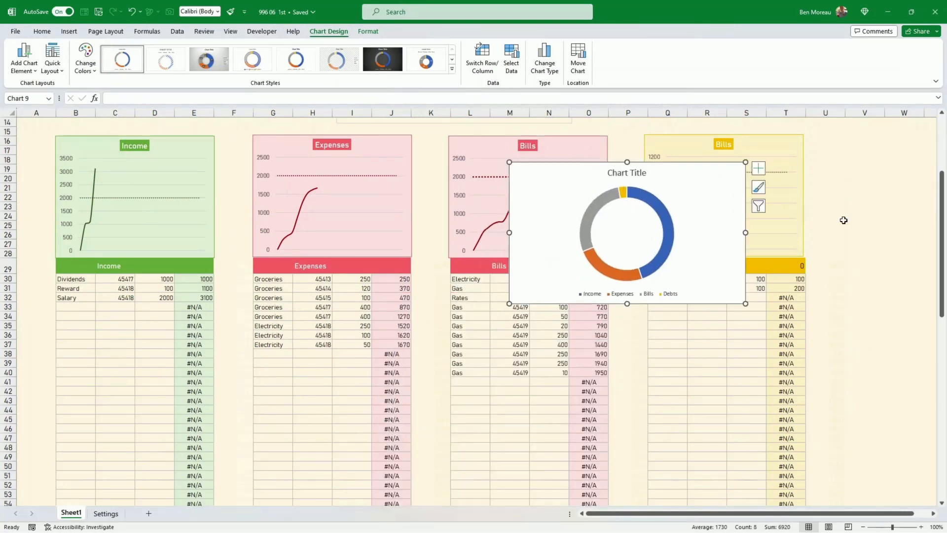
scroll(844, 219, "up", 4)
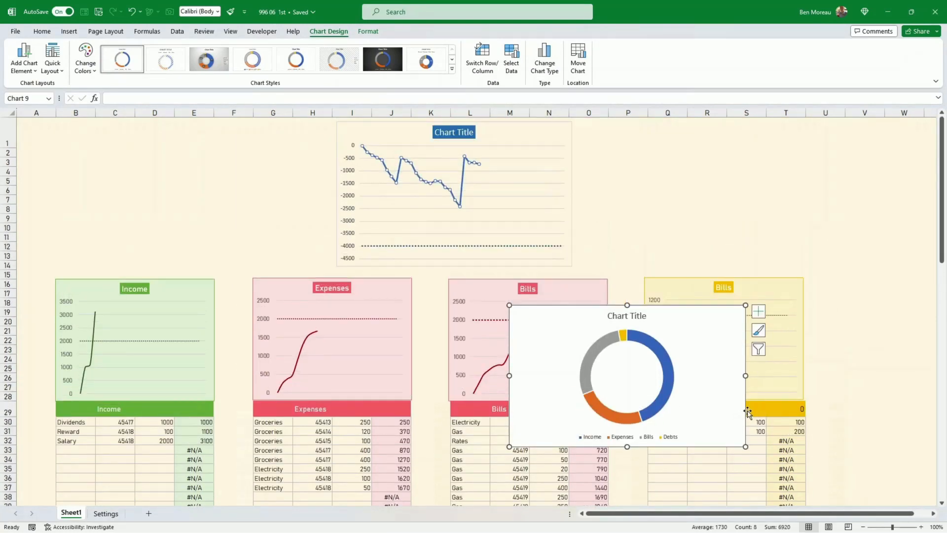
left_click_drag(748, 410, 819, 253)
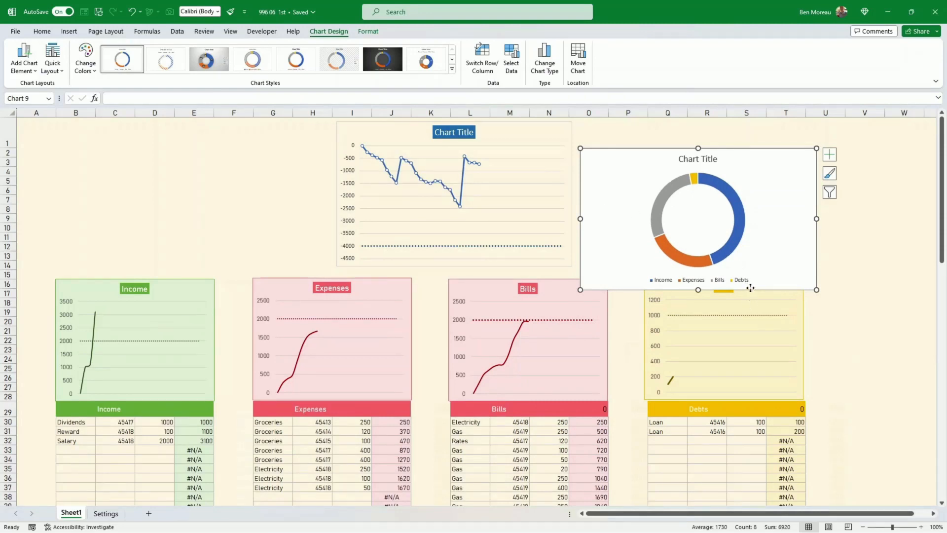
left_click_drag(750, 288, 755, 257)
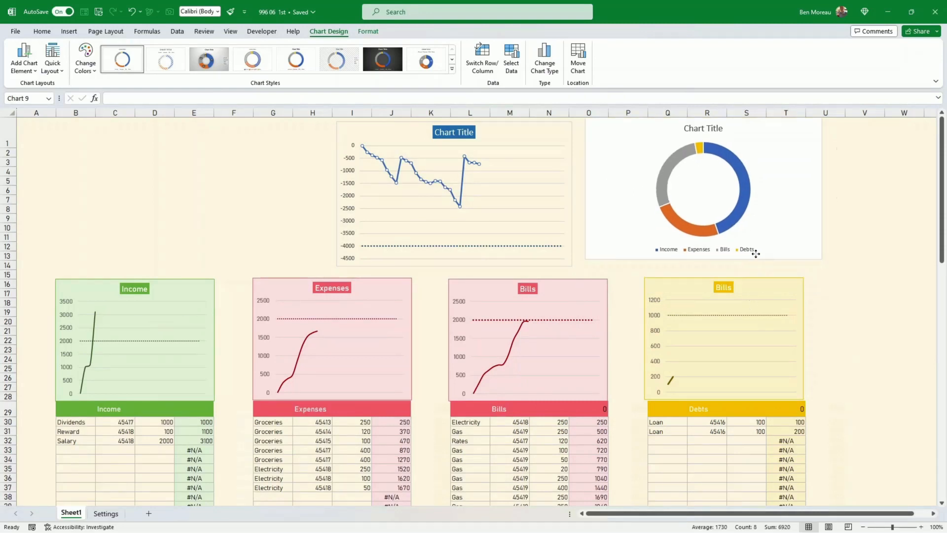
Remove the doughnut chart's background fill and delete its legend.
left_click(368, 31)
left_click(389, 47)
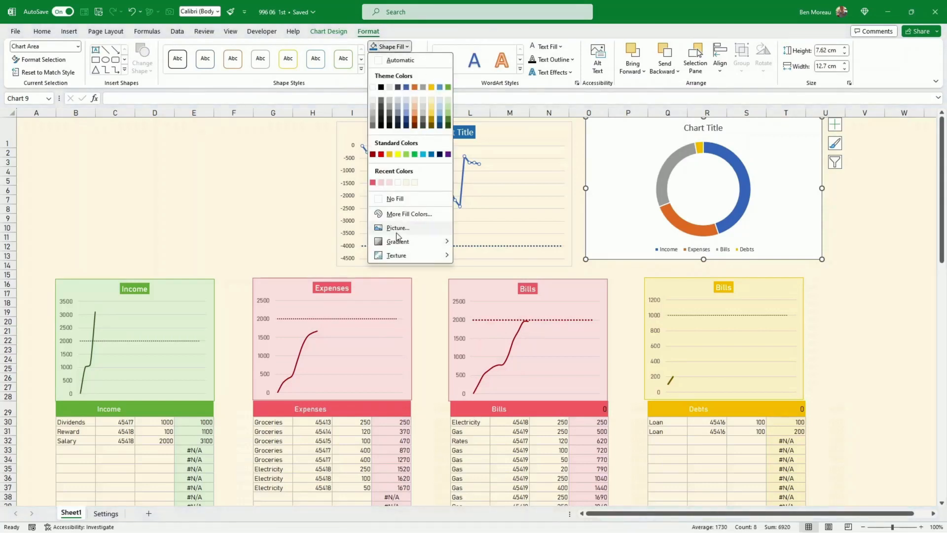
left_click(392, 198)
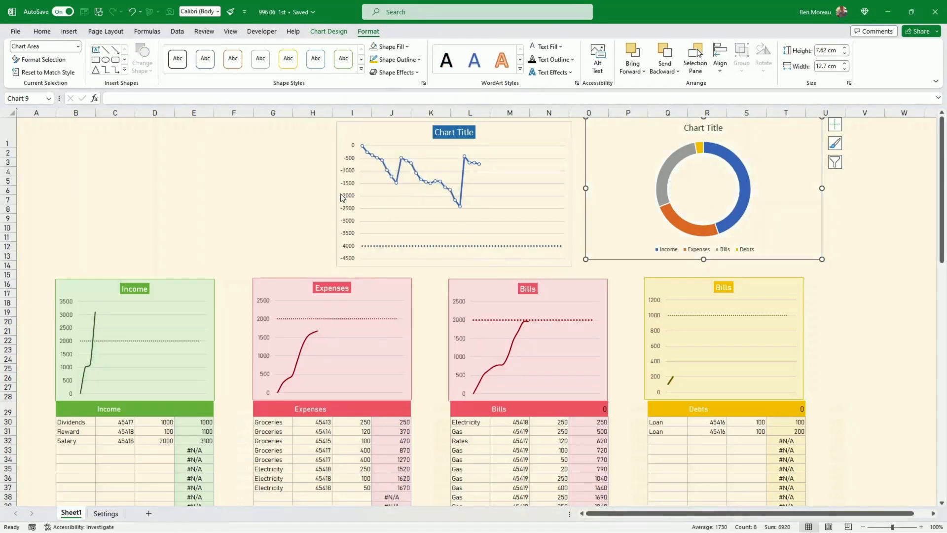
left_click(724, 251)
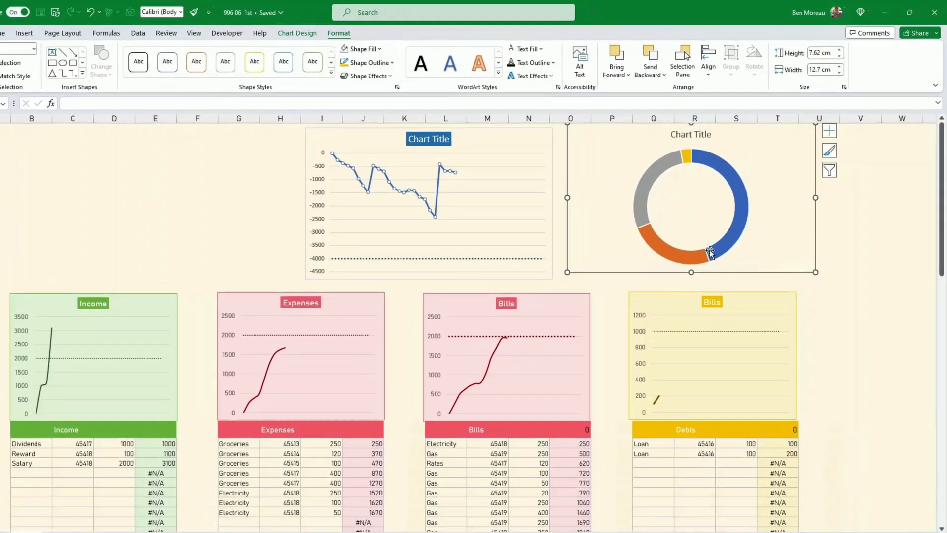
Set the hole size of the doughnut series to 63%.
right_click(721, 240)
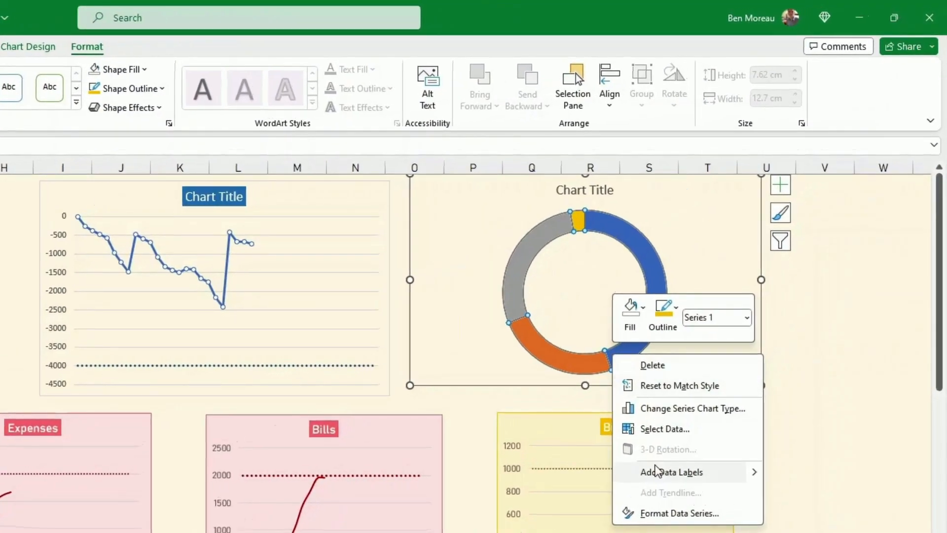
left_click(662, 514)
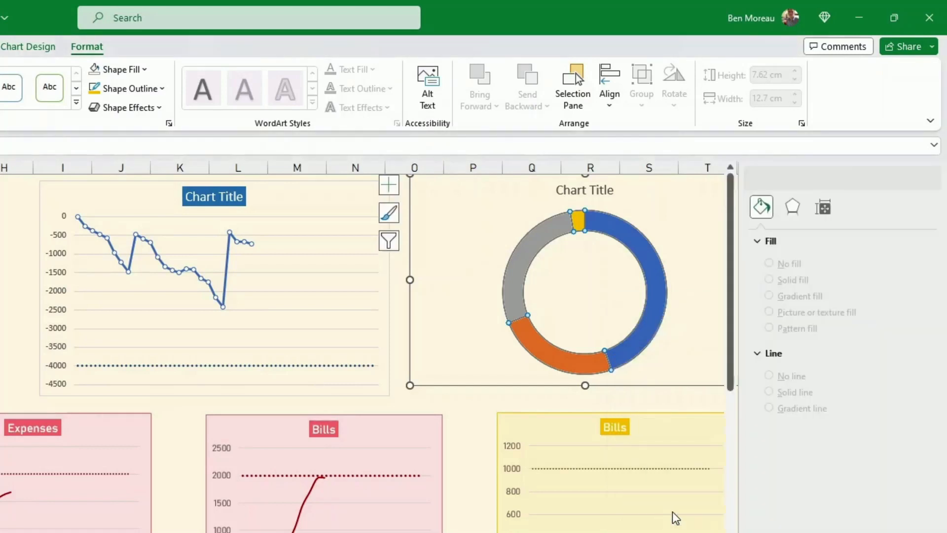
left_click(908, 356)
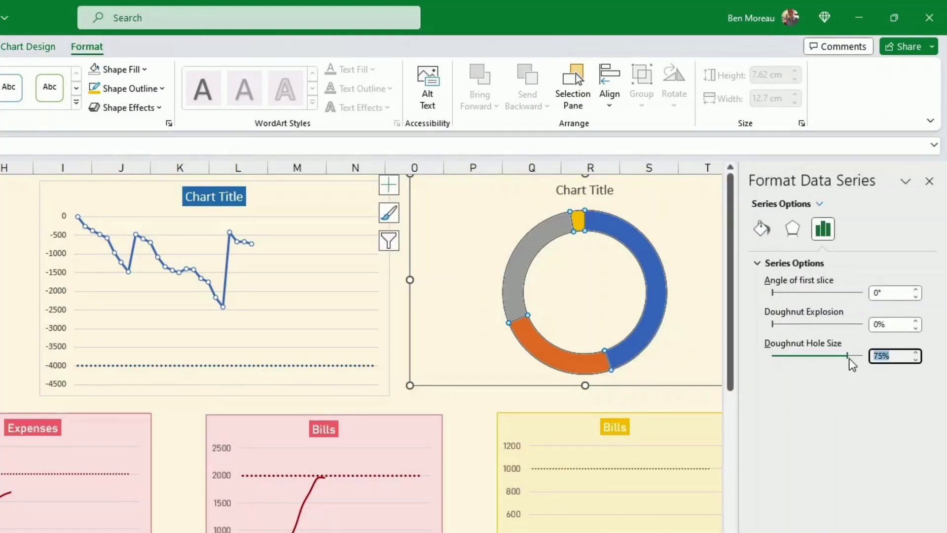
type("50")
key("Return")
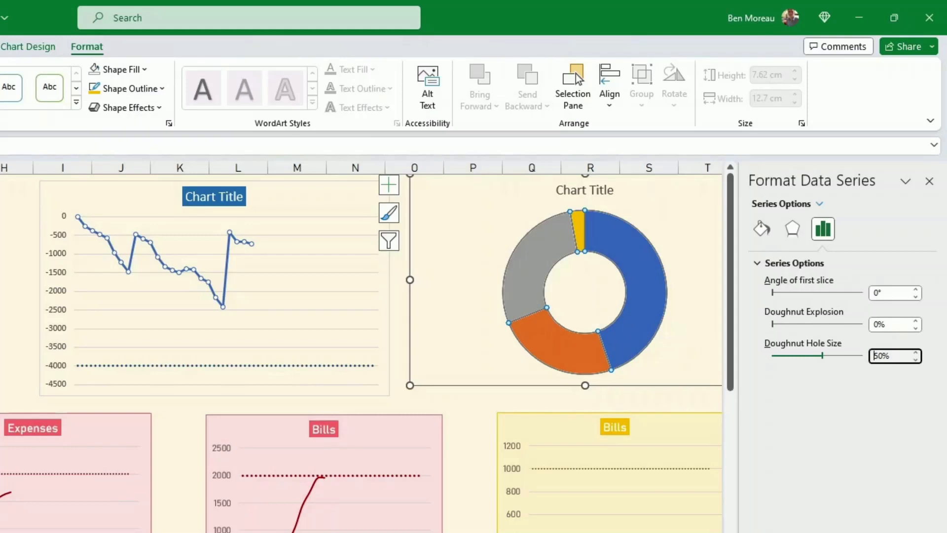
left_click(916, 353)
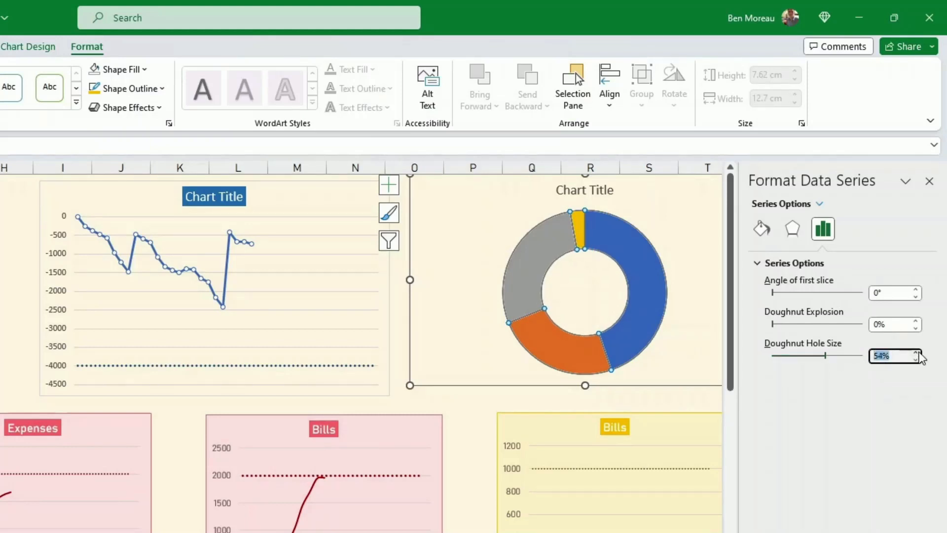
left_click(918, 352)
left_click(917, 352)
left_click(918, 352)
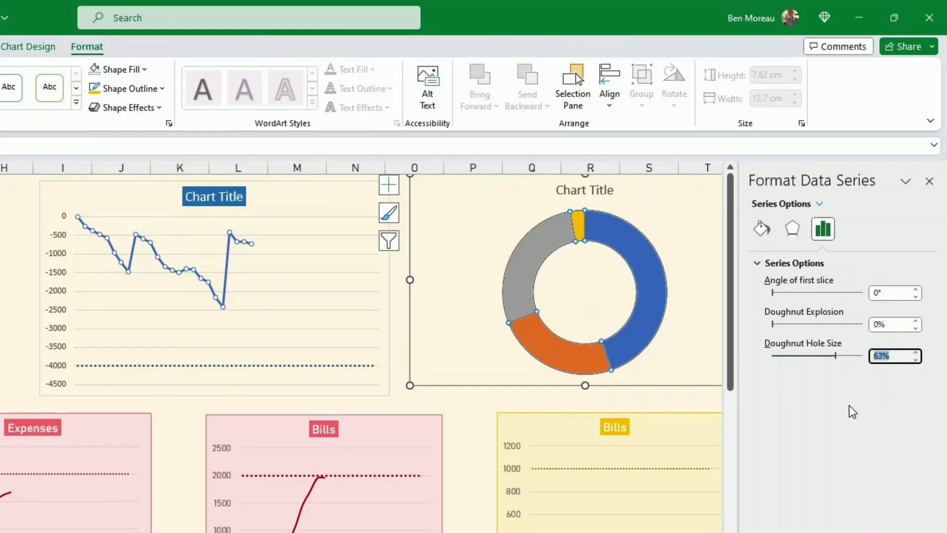
Add data labels to the doughnut series showing category name and value, separated by a new line.
right_click(630, 350)
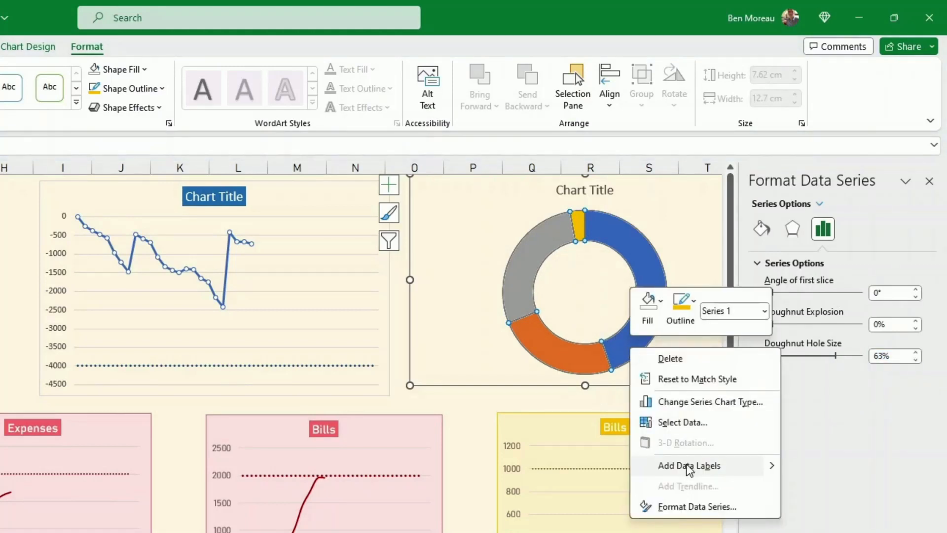
left_click(689, 463)
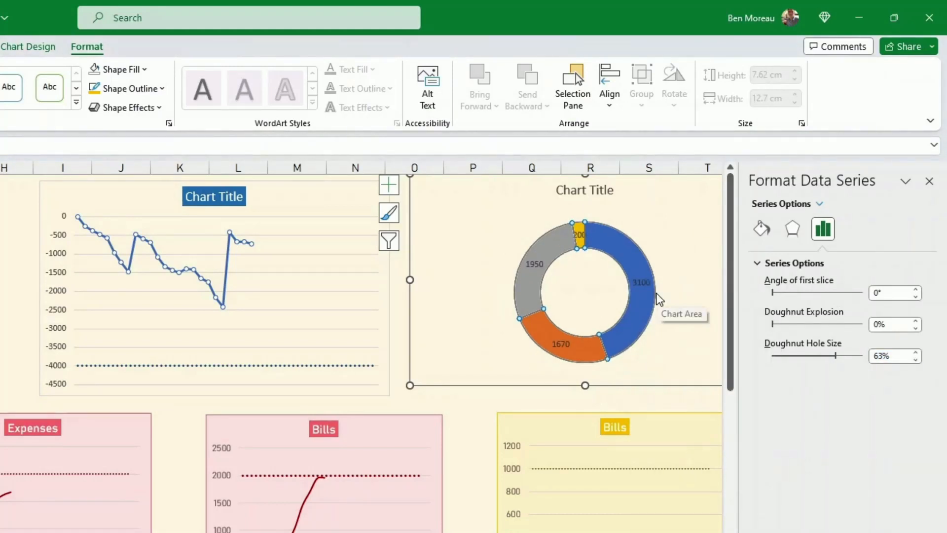
left_click(641, 289)
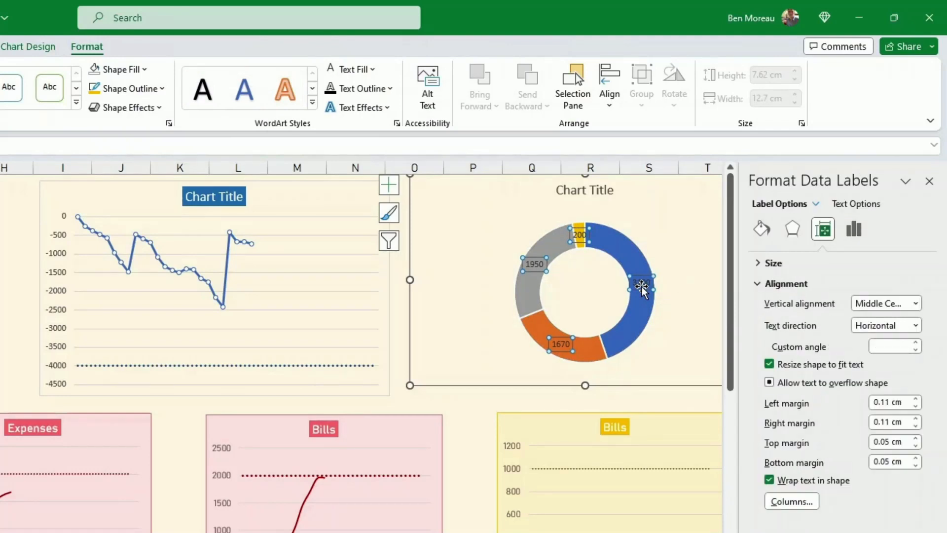
right_click(642, 290)
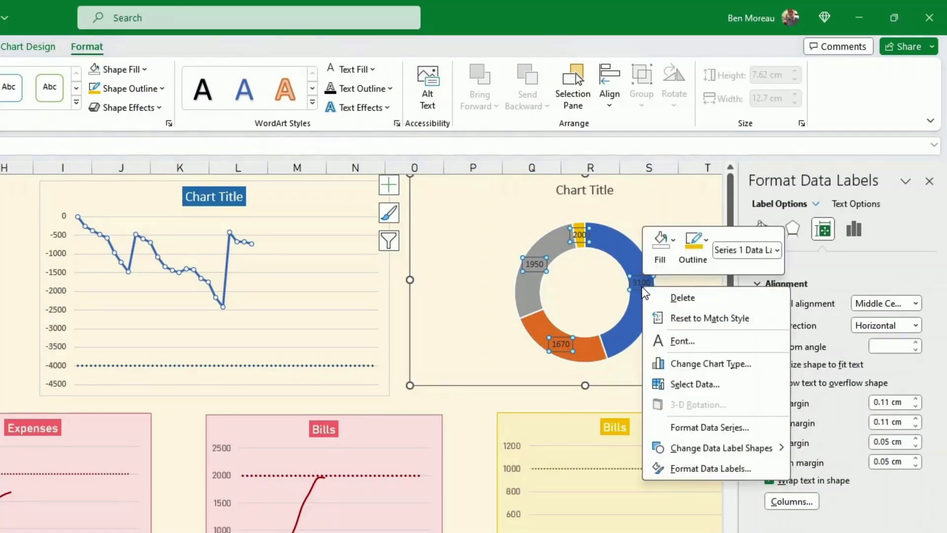
left_click(713, 468)
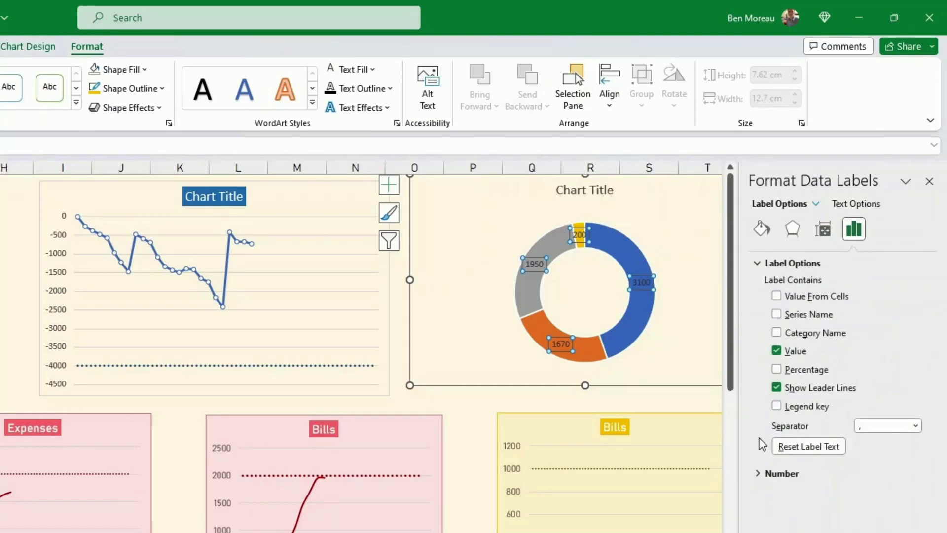
left_click(777, 333)
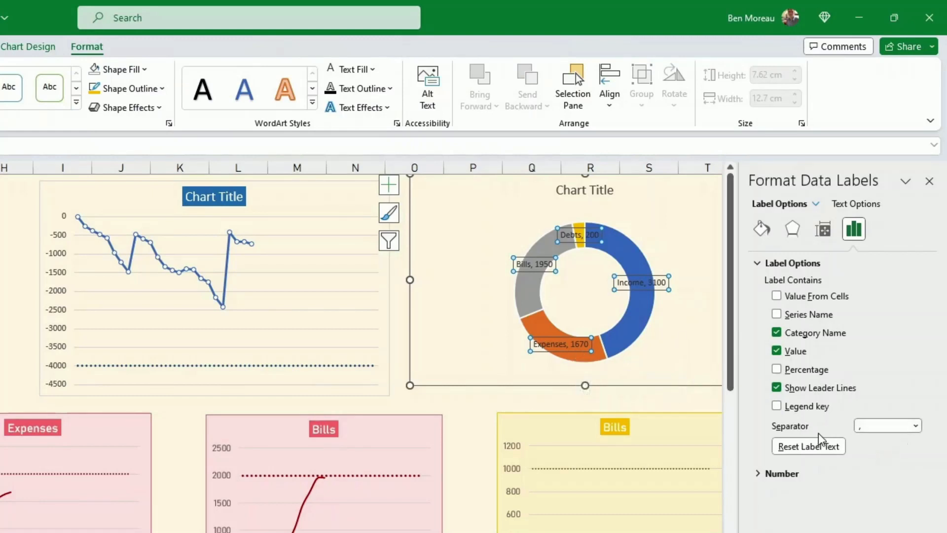
left_click(915, 426)
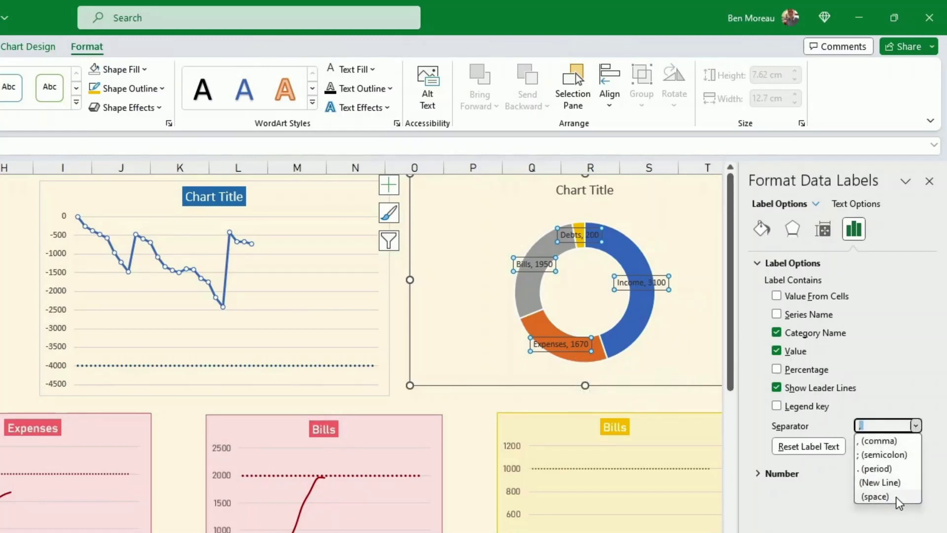
left_click(890, 486)
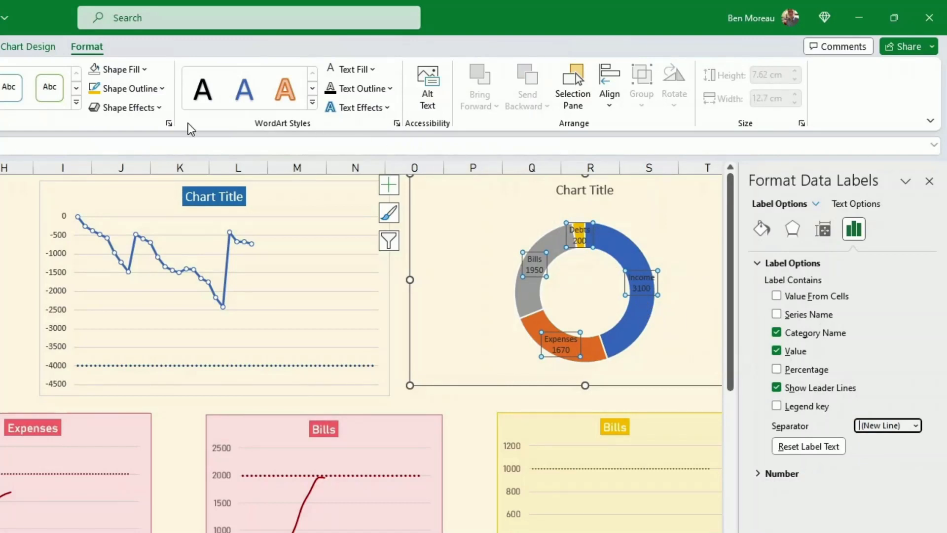
Style the doughnut's data labels with white Bahnschrift text and move the Expenses label outside the ring's lower-left edge.
left_click(331, 73)
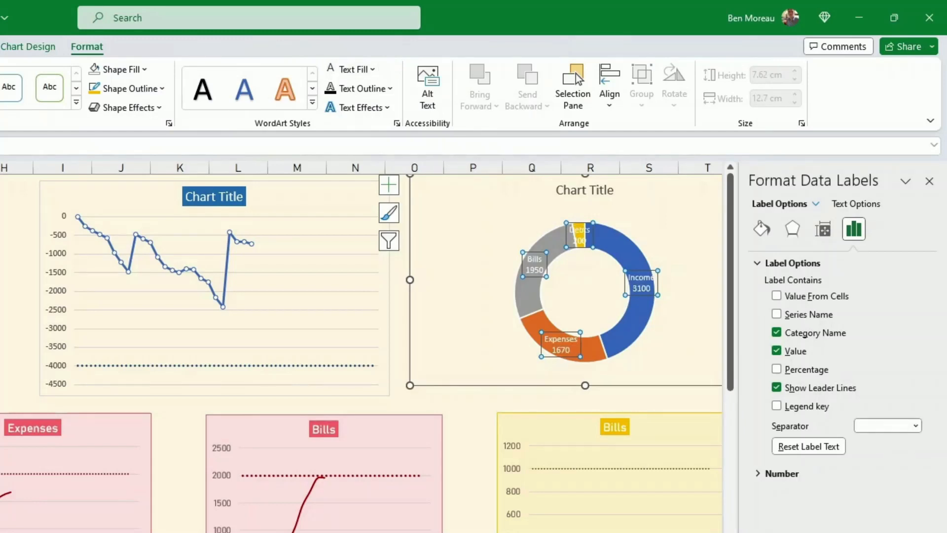
left_click(0, 46)
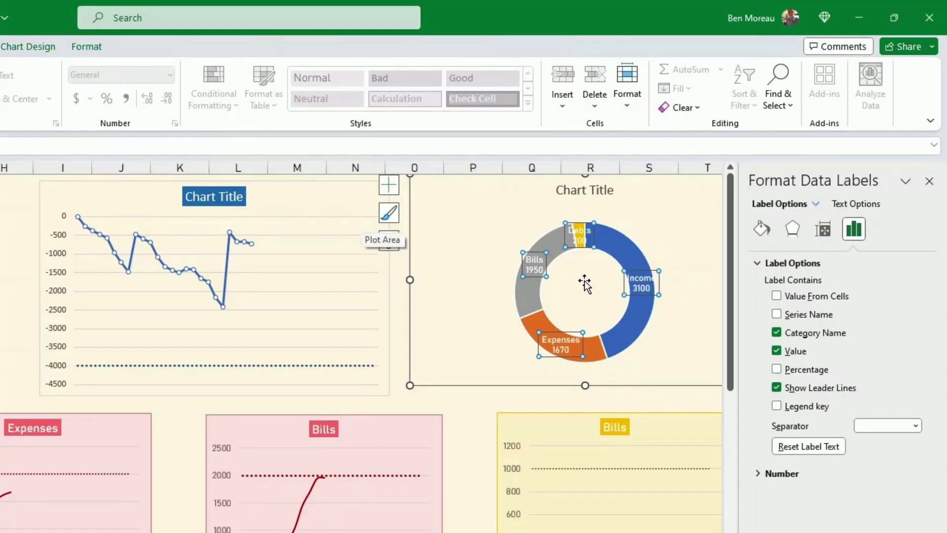
left_click(491, 355)
left_click(567, 351)
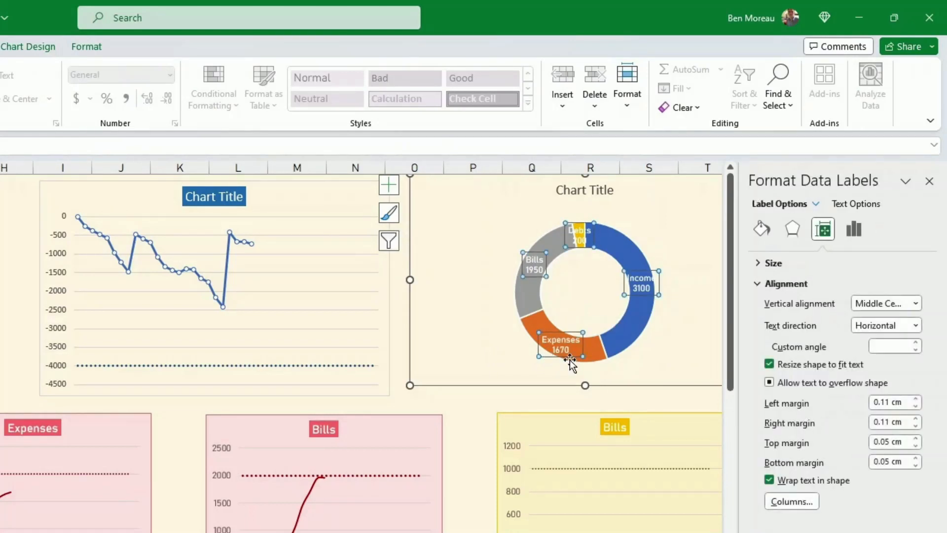
left_click(572, 357)
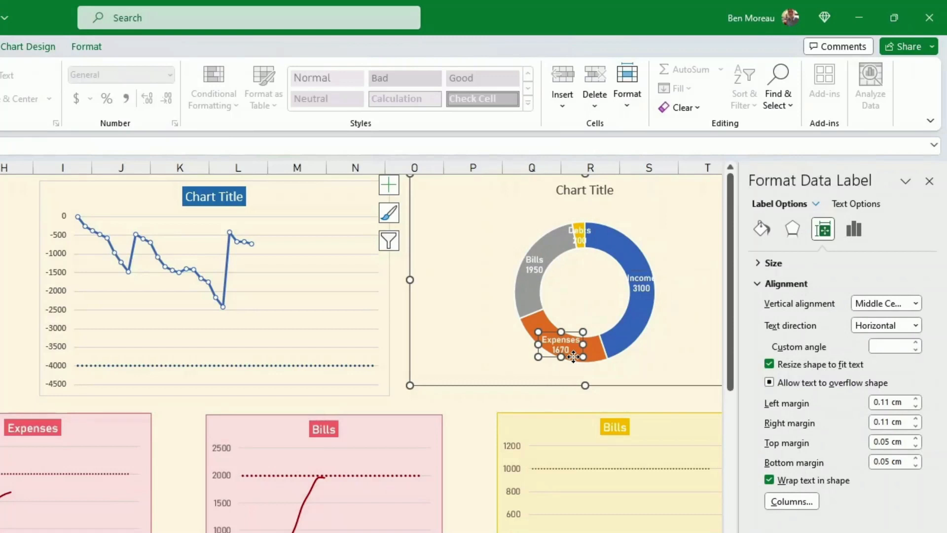
left_click_drag(573, 356, 504, 367)
Fill only the Income slice of the doughnut with the green theme color.
left_click(642, 325)
left_click(642, 324)
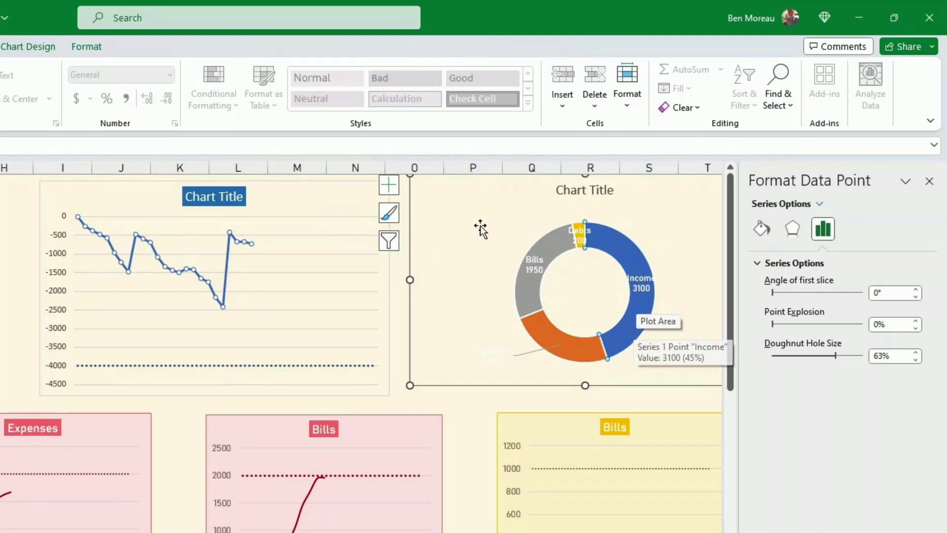
left_click(86, 46)
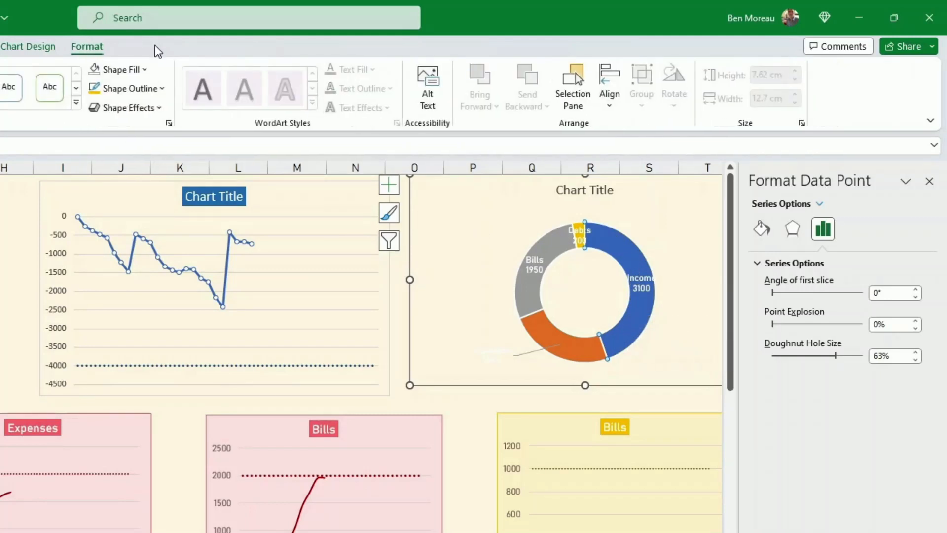
left_click(145, 69)
left_click(205, 129)
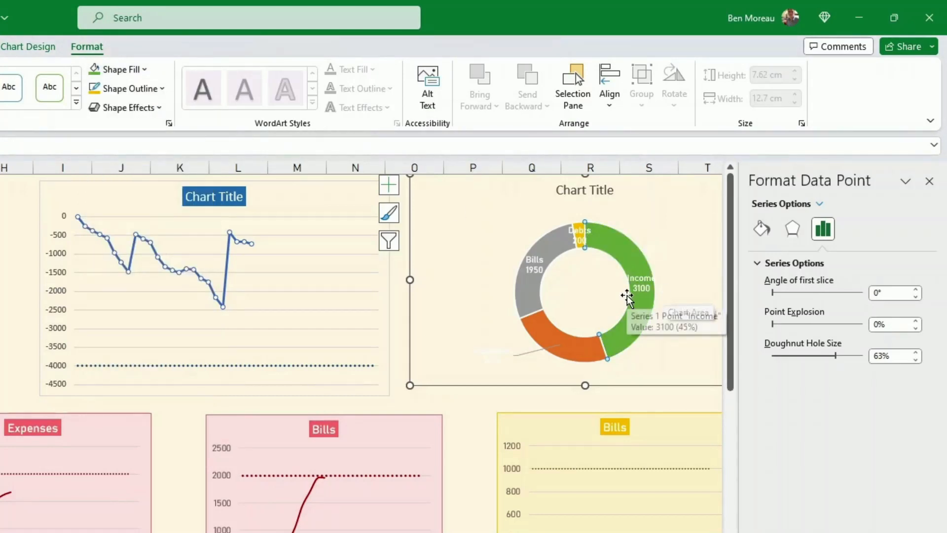
Move the Income label outside the ring's upper-right edge and fill it with the same green.
left_click(641, 290)
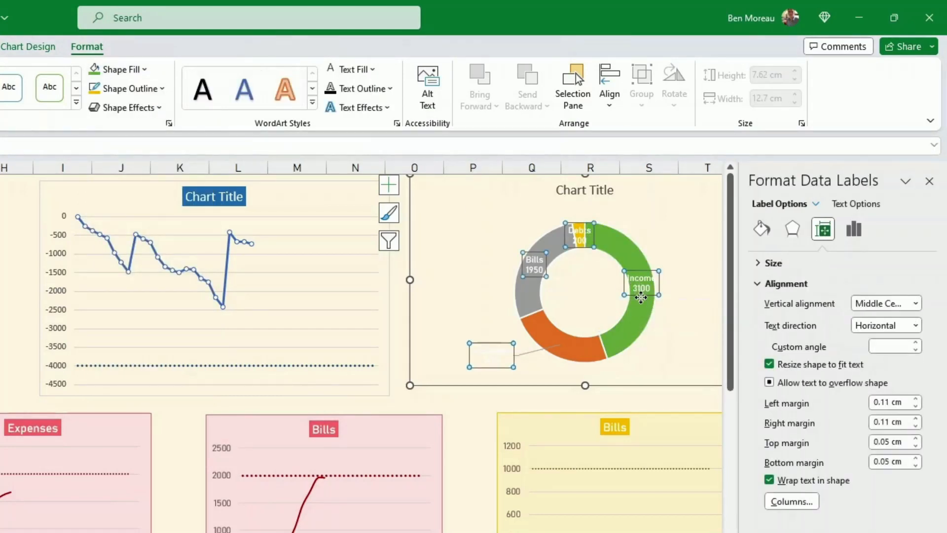
left_click(641, 292)
left_click_drag(651, 294, 683, 271)
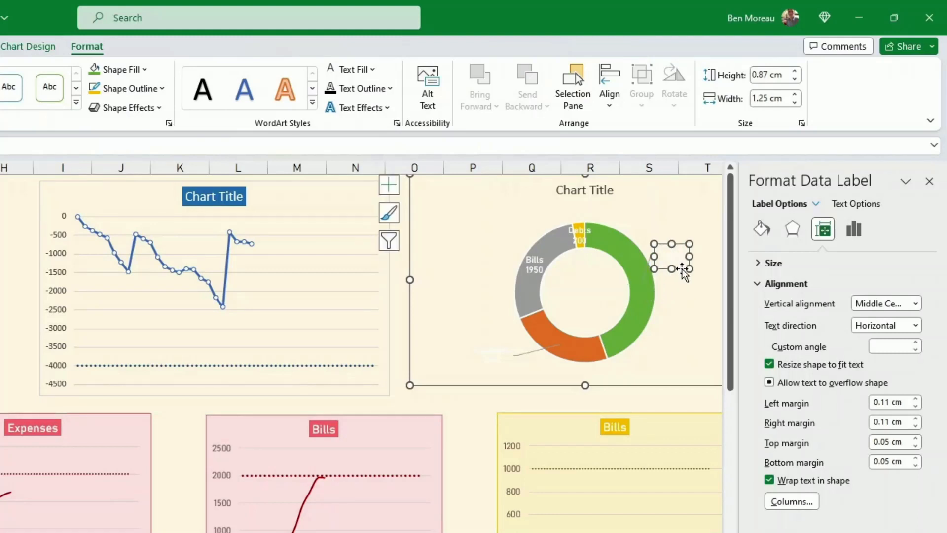
left_click(95, 74)
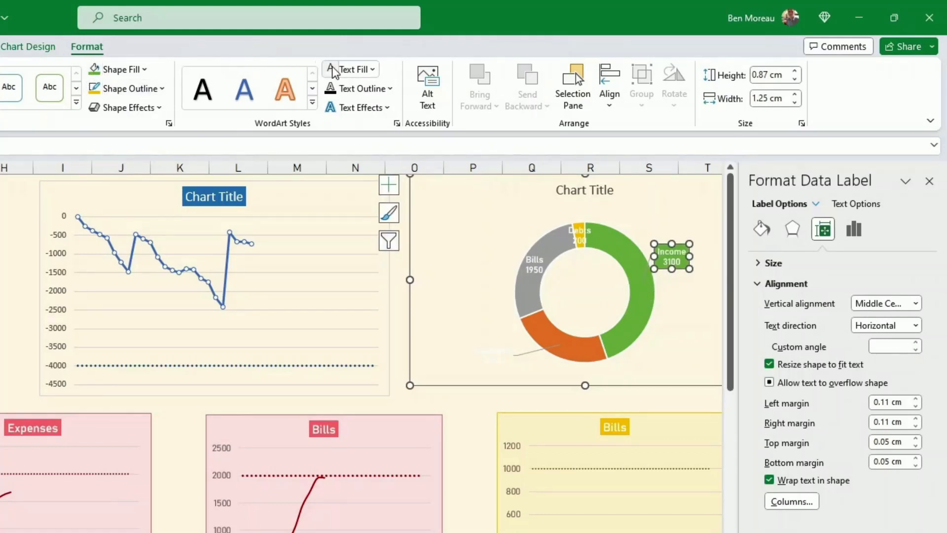
Change the Income slice's fill to a lighter shade of the green theme color.
left_click(639, 307)
left_click(639, 307)
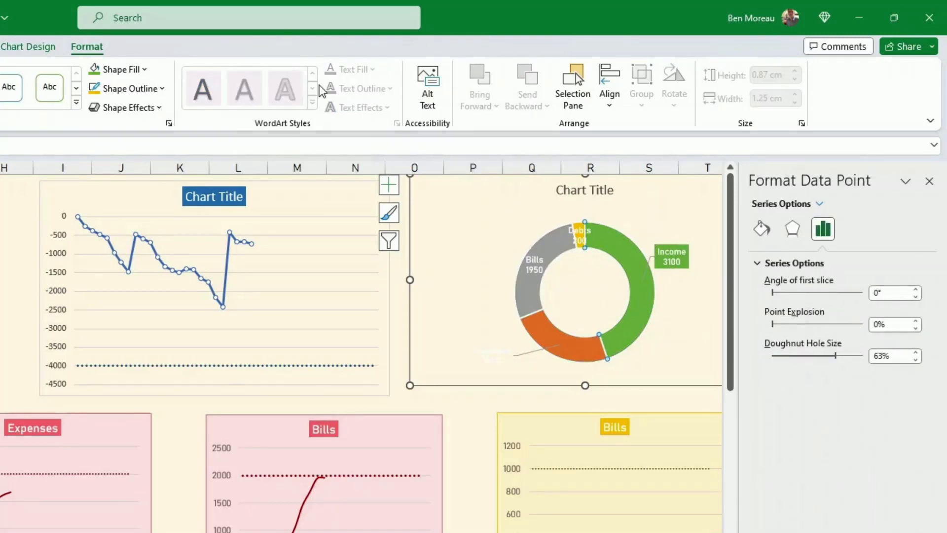
left_click(152, 71)
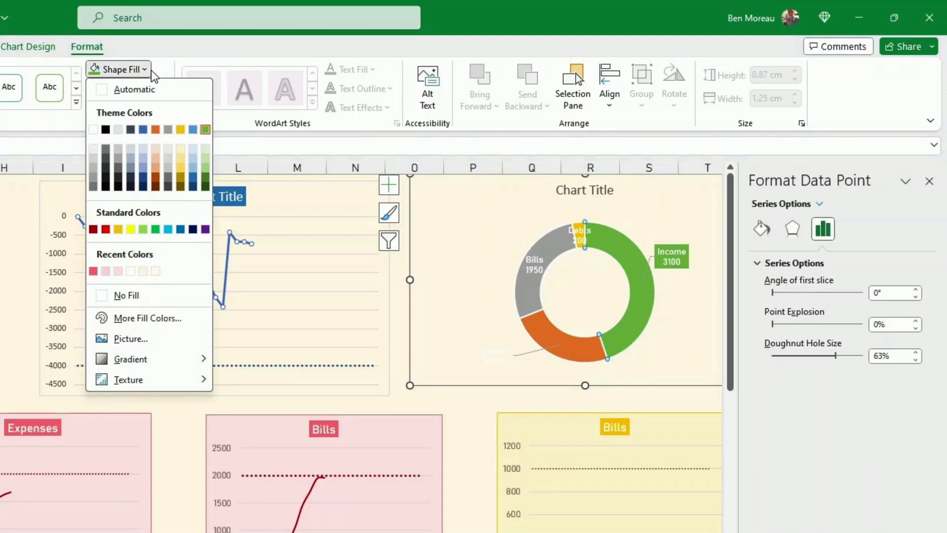
left_click(205, 170)
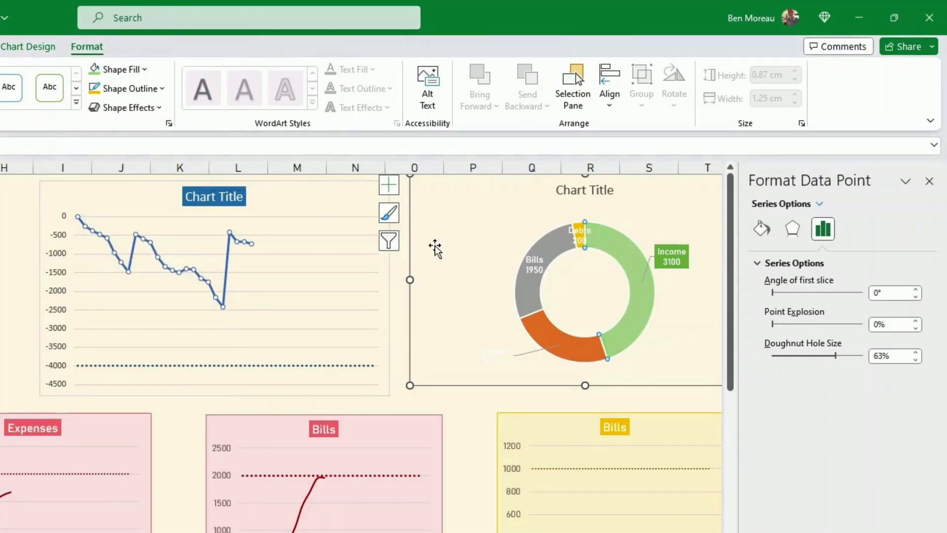
Fill the Expenses slice pink-red and the Bills slice dark red, placing the remaining labels outside the ring with fills matching their slices.
left_click(583, 353)
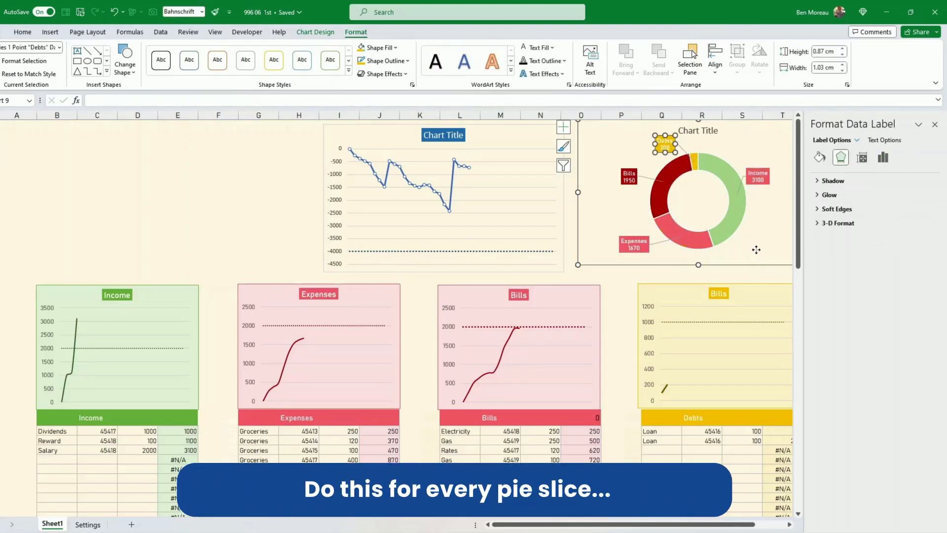
left_click(767, 211)
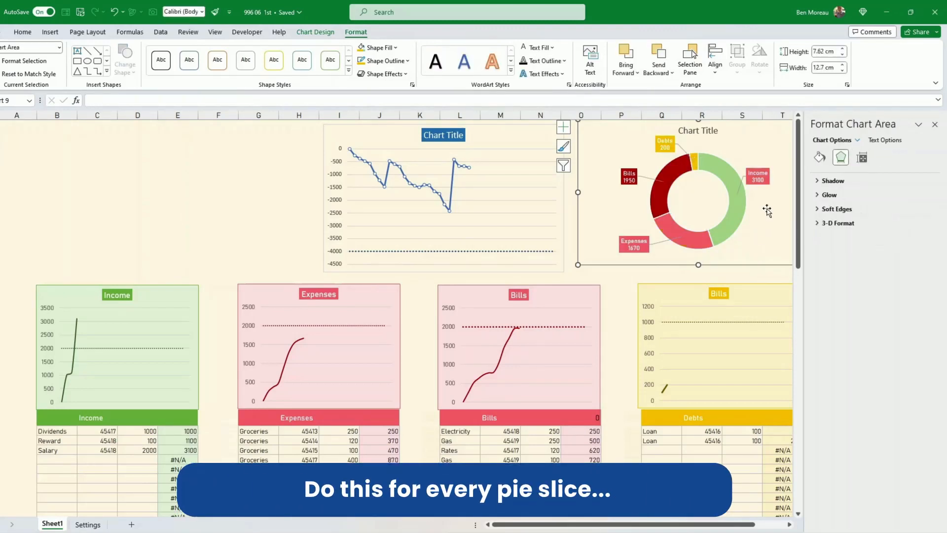
Set the doughnut chart title's font to Bahnschrift.
left_click(711, 132)
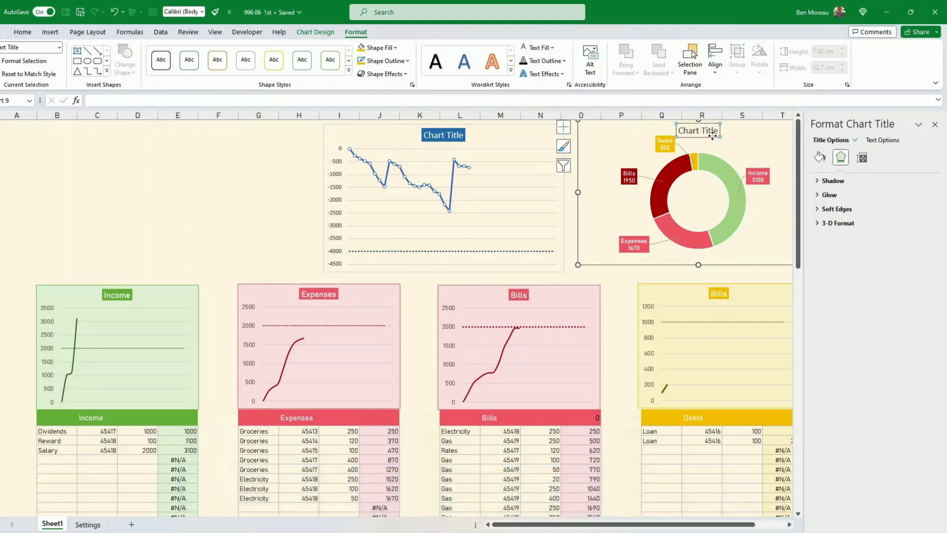
left_click(23, 32)
left_click(134, 52)
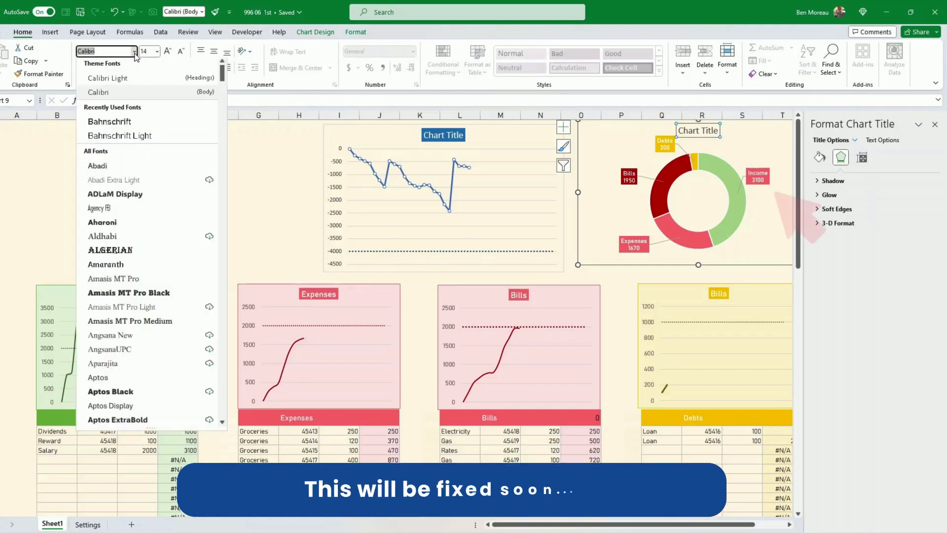
left_click(131, 123)
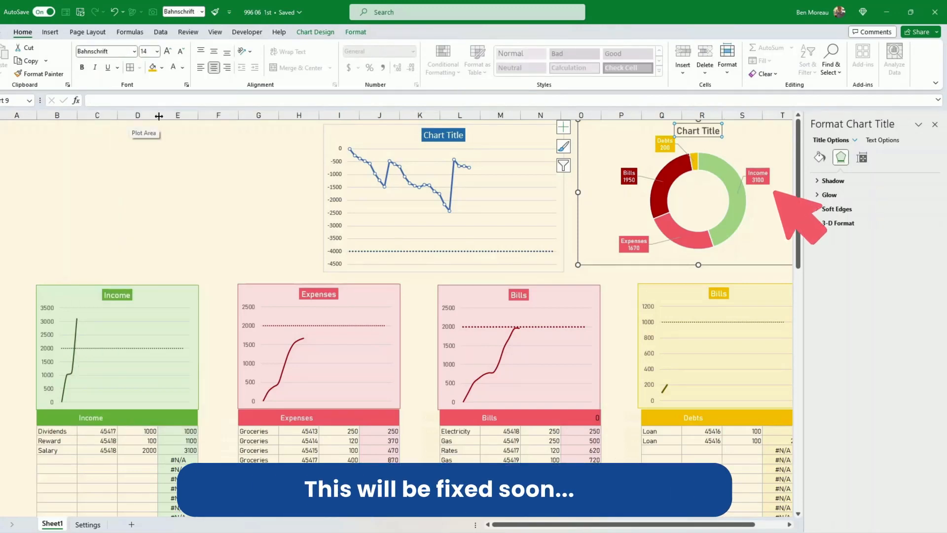
Fill the doughnut chart title's background dark blue and set its text to white.
left_click(162, 68)
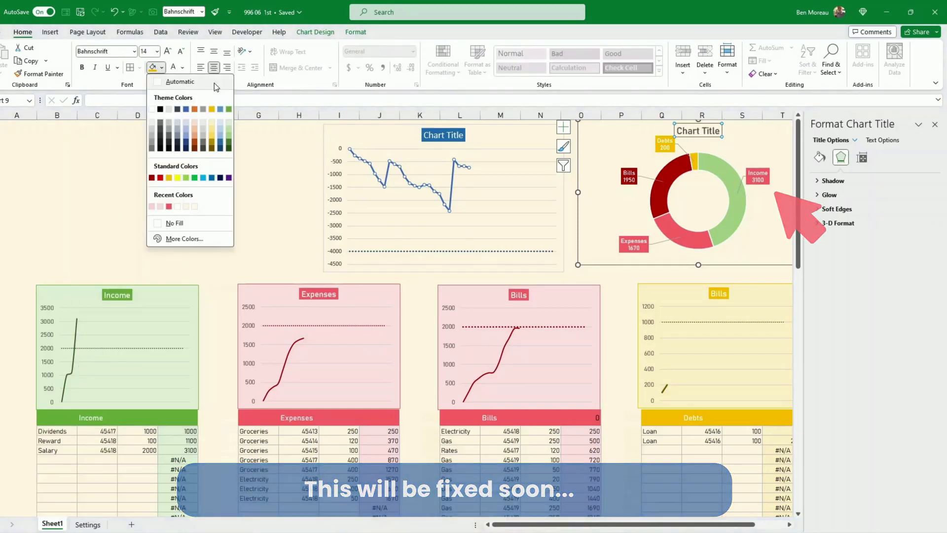
left_click(221, 143)
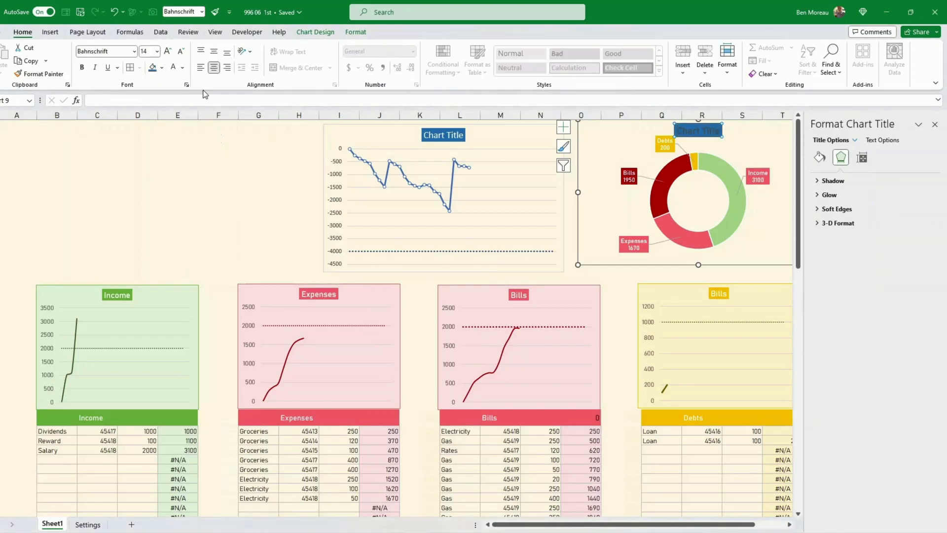
left_click(173, 69)
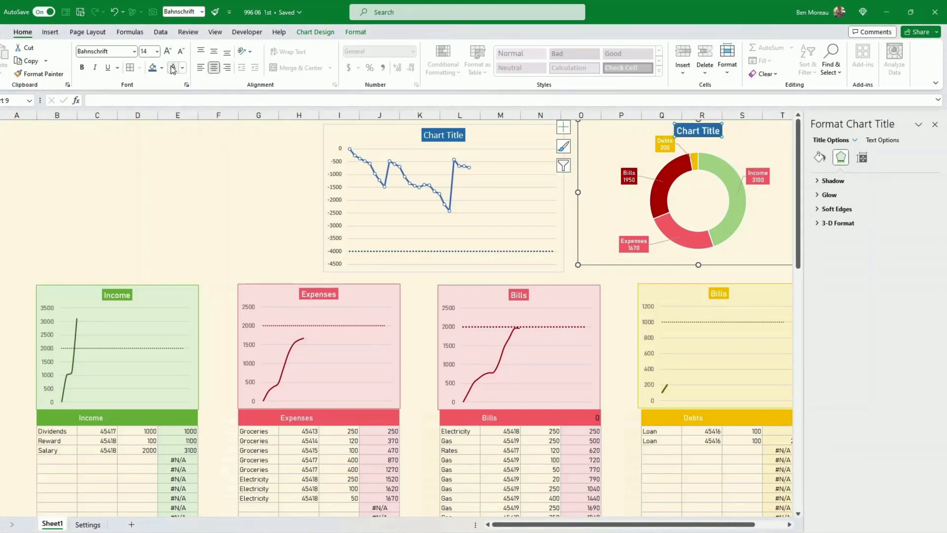
Retitle the doughnut chart "Money in vs Money out".
double_click(705, 136)
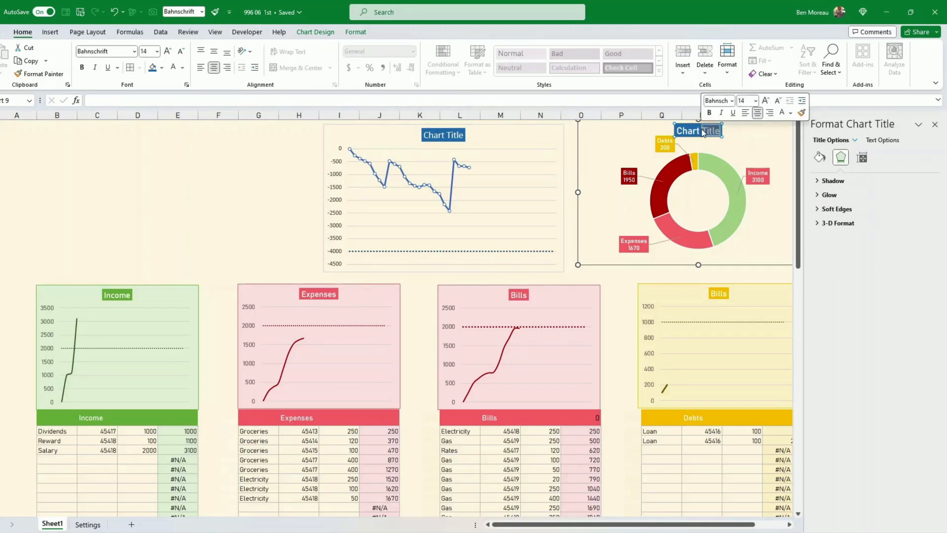
key("BackSpace")
key("BackSpace")
key("BackSpace")
key("BackSpace")
key("BackSpace")
key("BackSpace")
key("BackSpace")
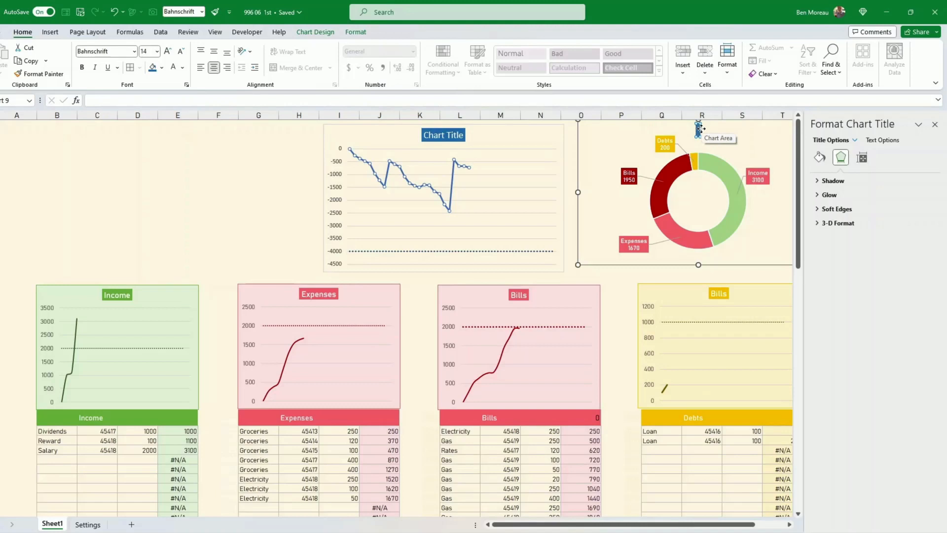
type("Money in")
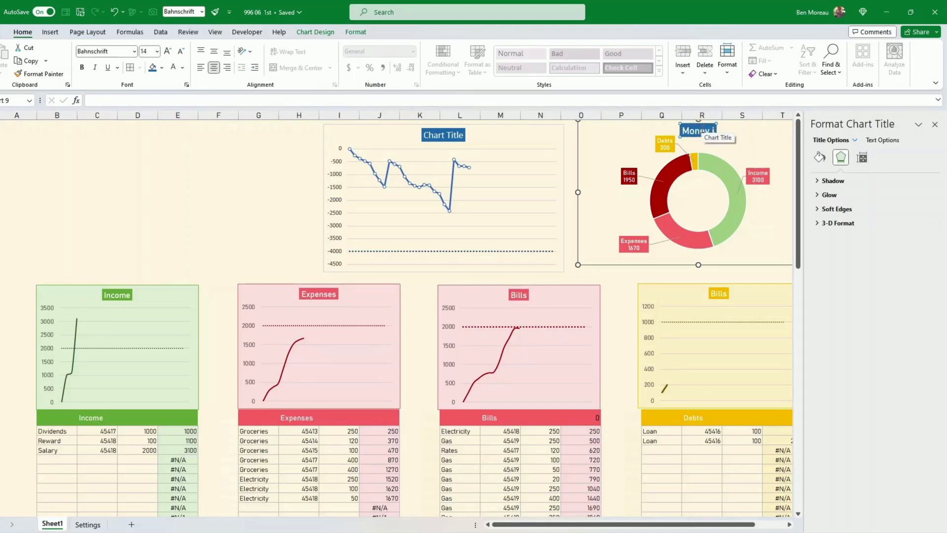
type(" vs Mon")
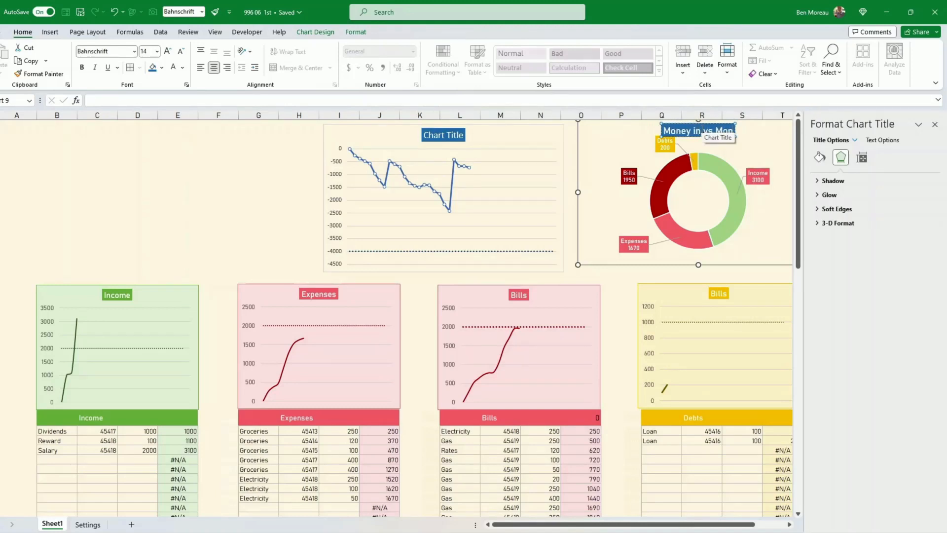
type("ey out")
Retitle the overall spend line chart "Movement for this month" and set the title's font to Bahnschrift.
left_click(443, 135)
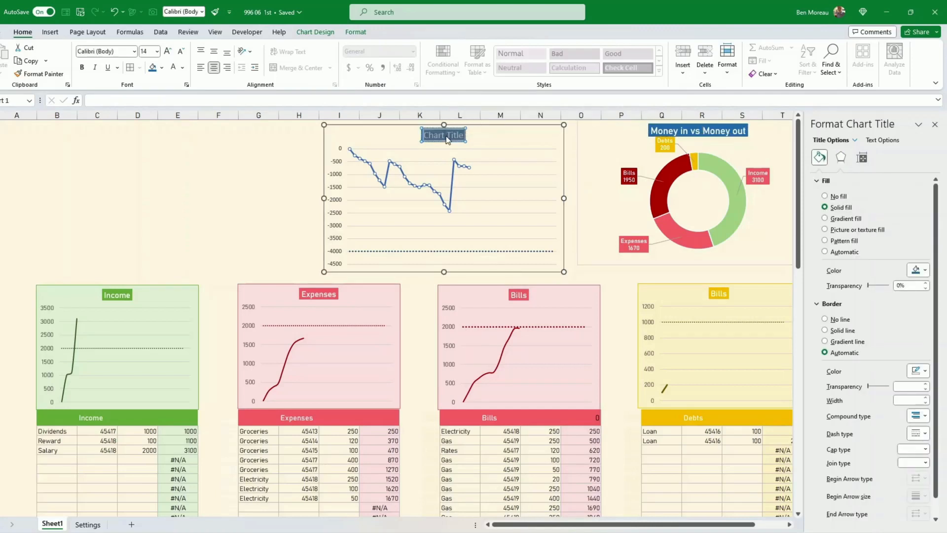
type("Movement")
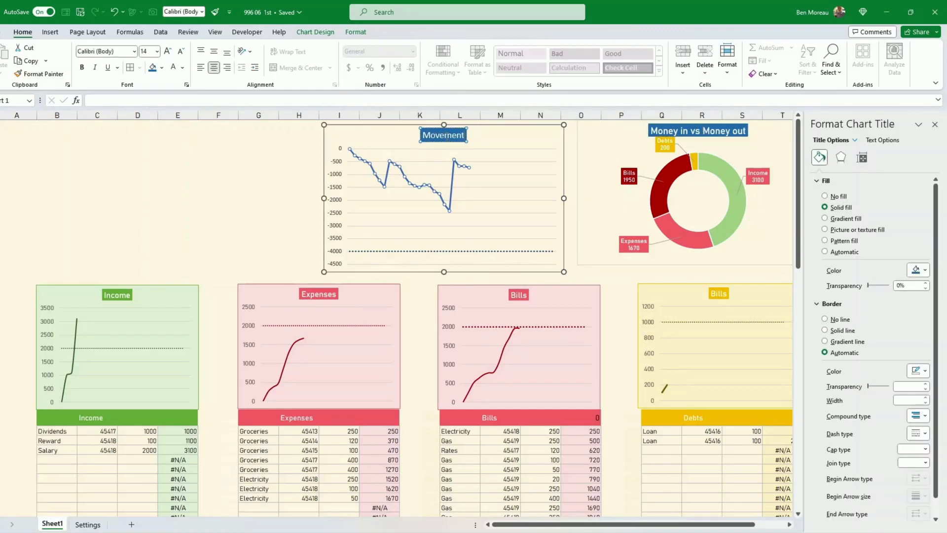
type(" for this month")
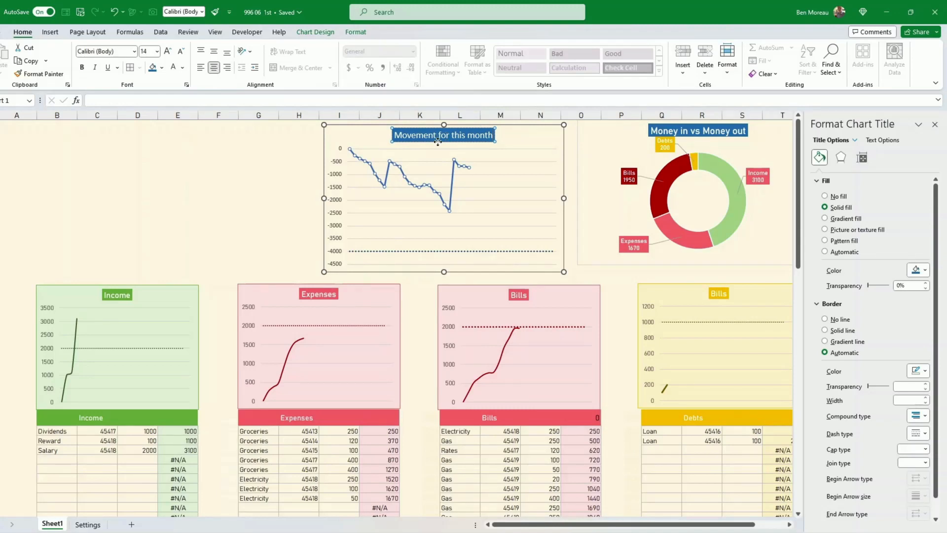
left_click(134, 51)
left_click(136, 122)
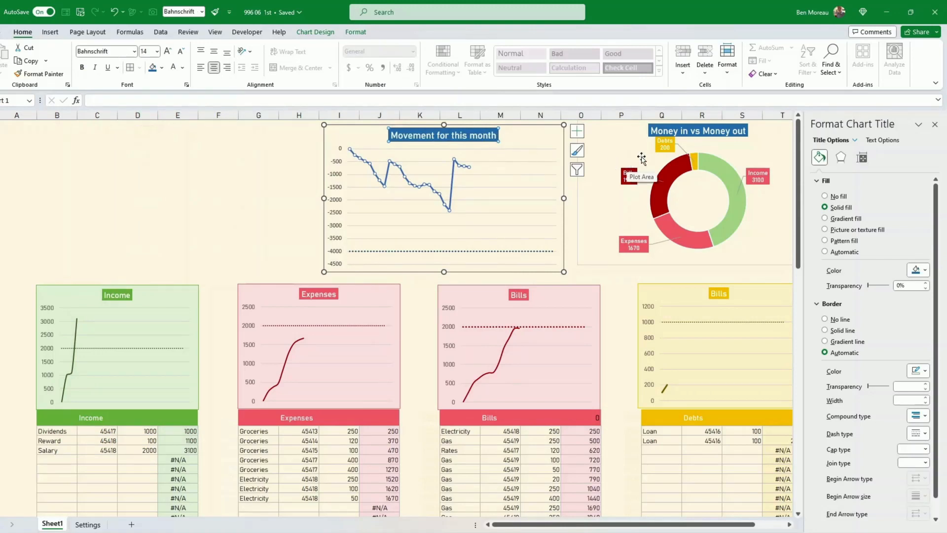
Move the doughnut chart's Debts label slightly down and to the left, clear of the chart title.
left_click(661, 151)
left_click(663, 150)
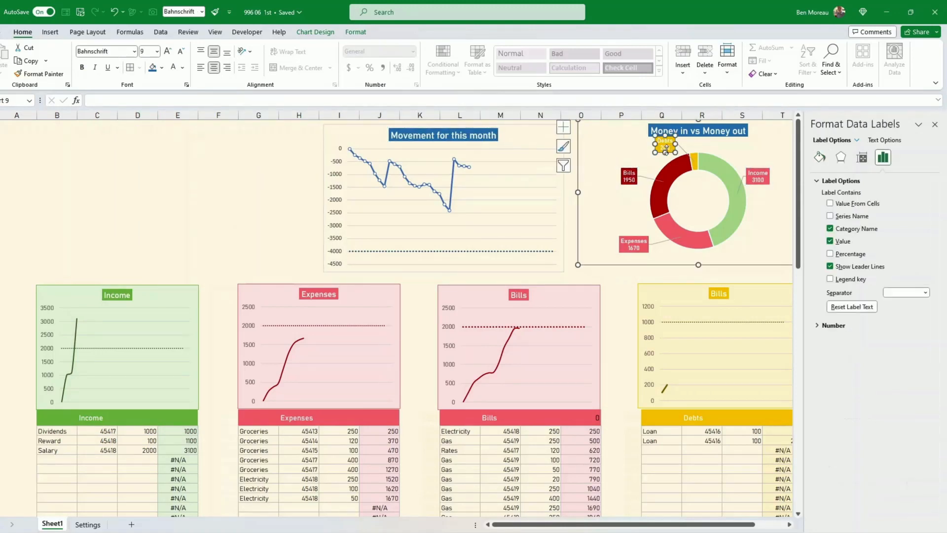
left_click_drag(671, 151, 661, 156)
left_click(286, 182)
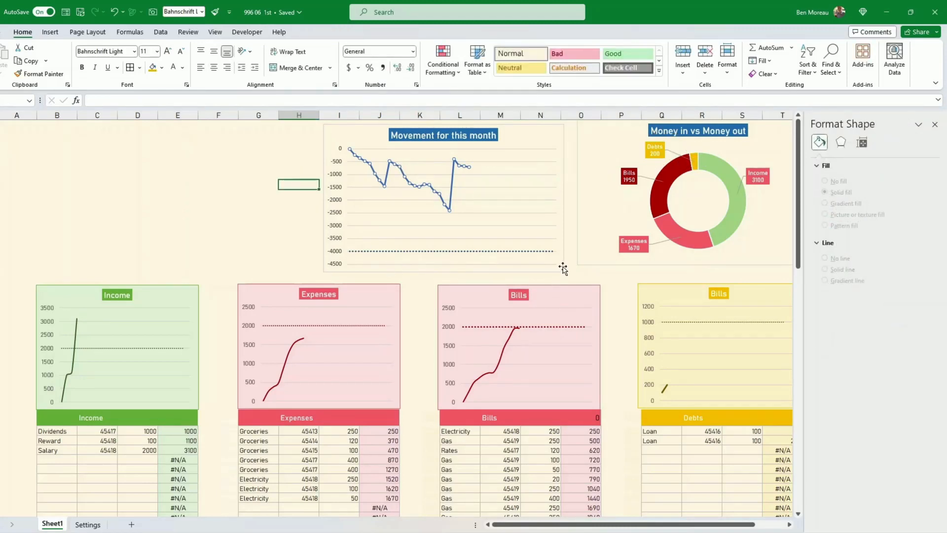
Remove the outline from the "Money in vs Money out" and "Movement for this month" charts.
left_click(586, 267)
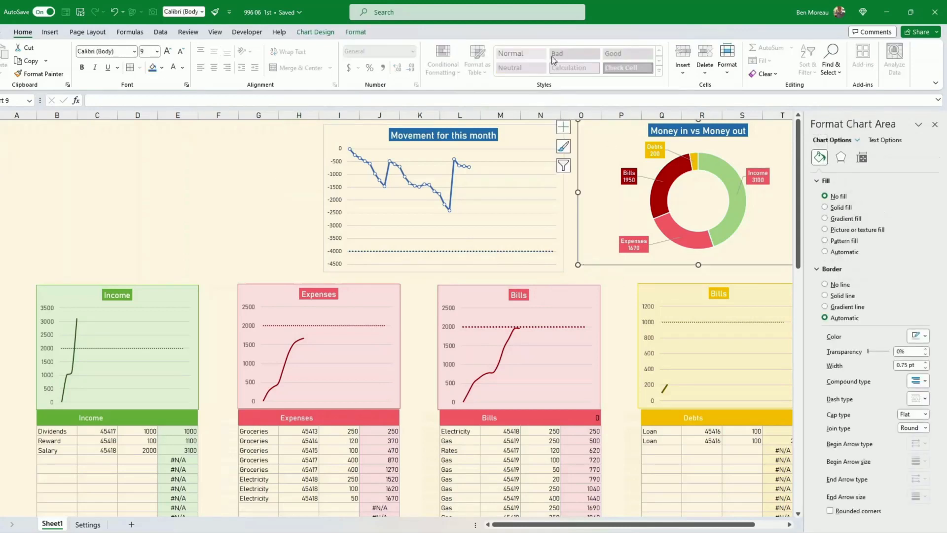
left_click(355, 32)
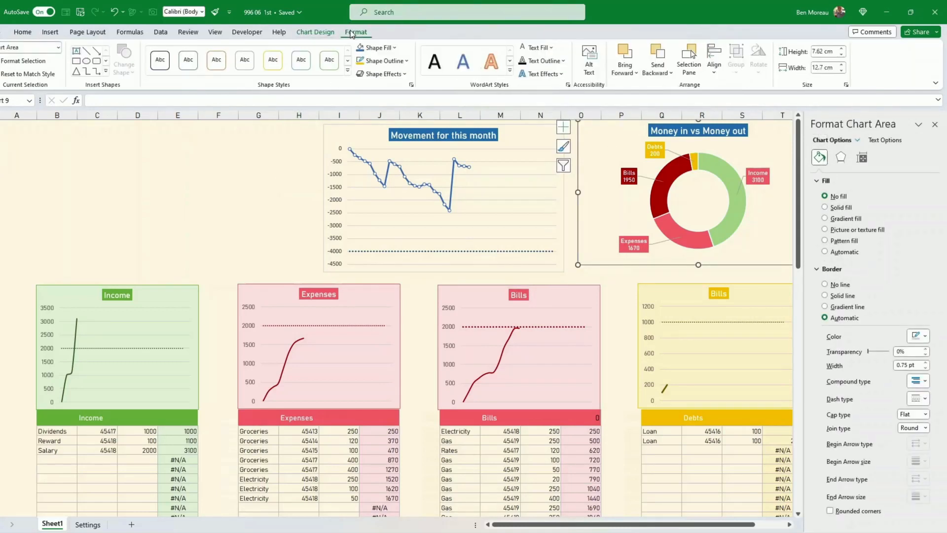
left_click(409, 61)
left_click(389, 216)
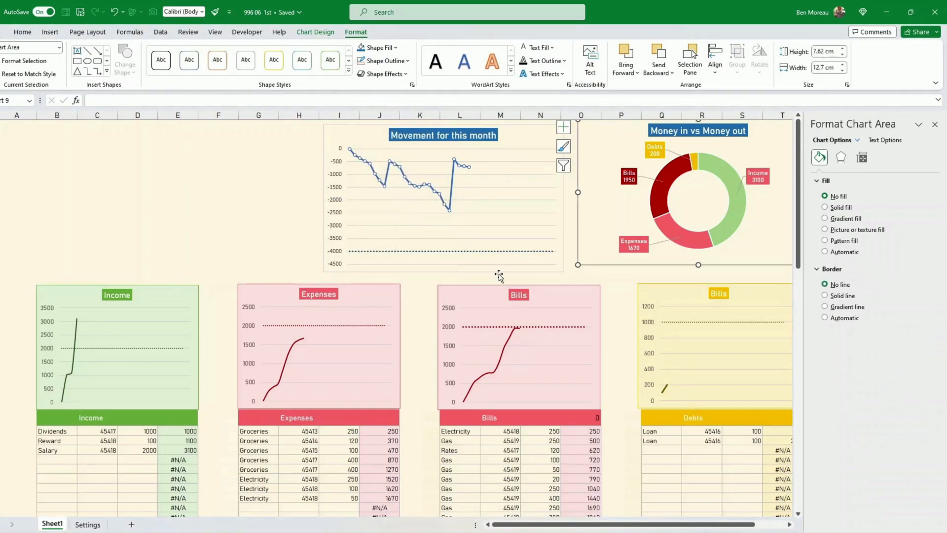
left_click(502, 271)
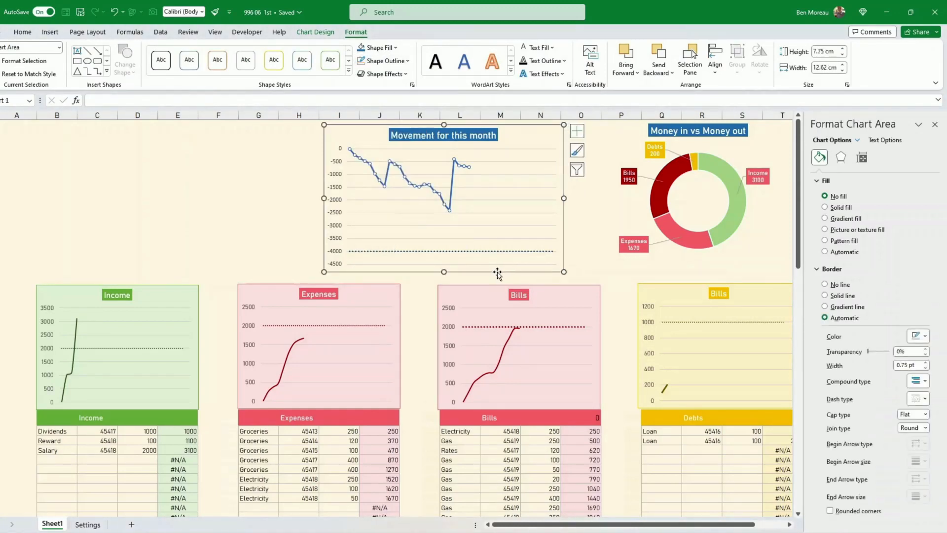
left_click(592, 254)
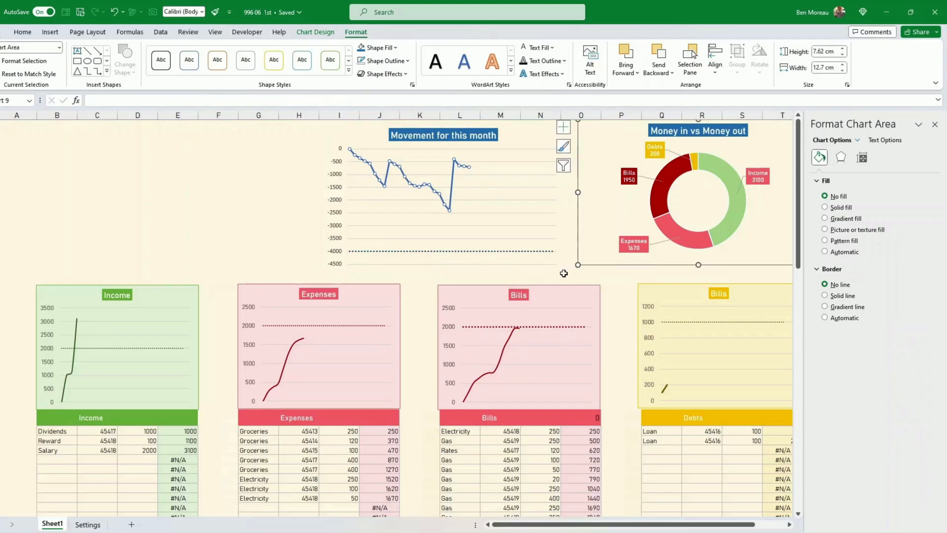
left_click(564, 273)
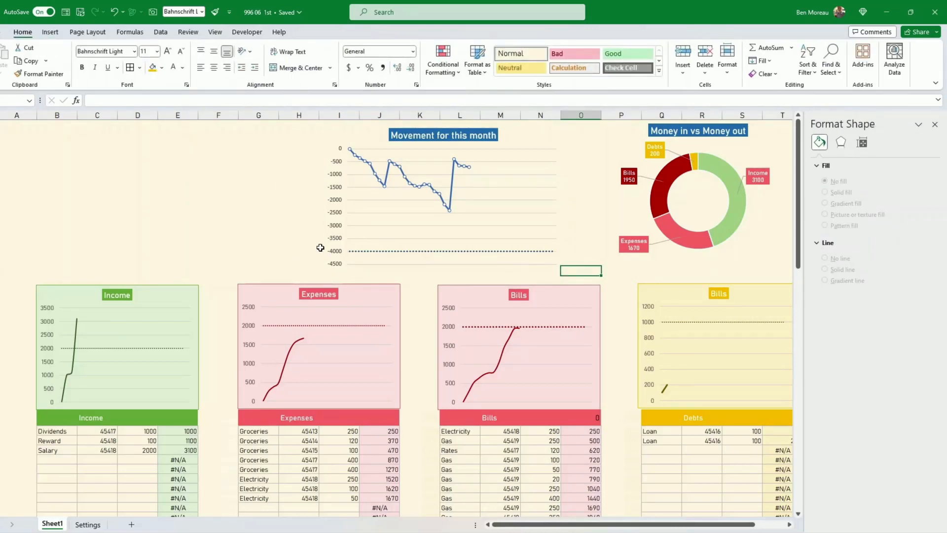
scroll(395, 276, "down", 10)
scroll(400, 287, "up", 10)
left_click(89, 153)
left_click(51, 149)
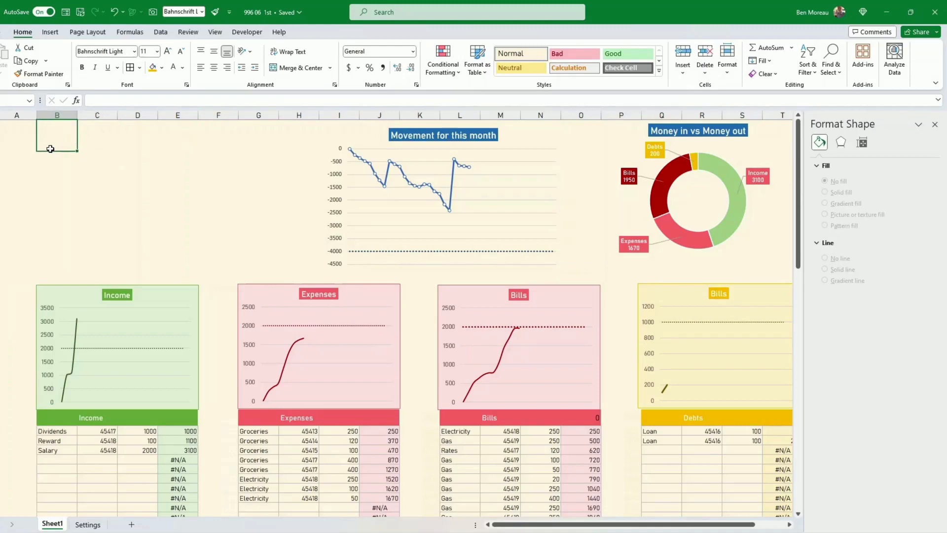
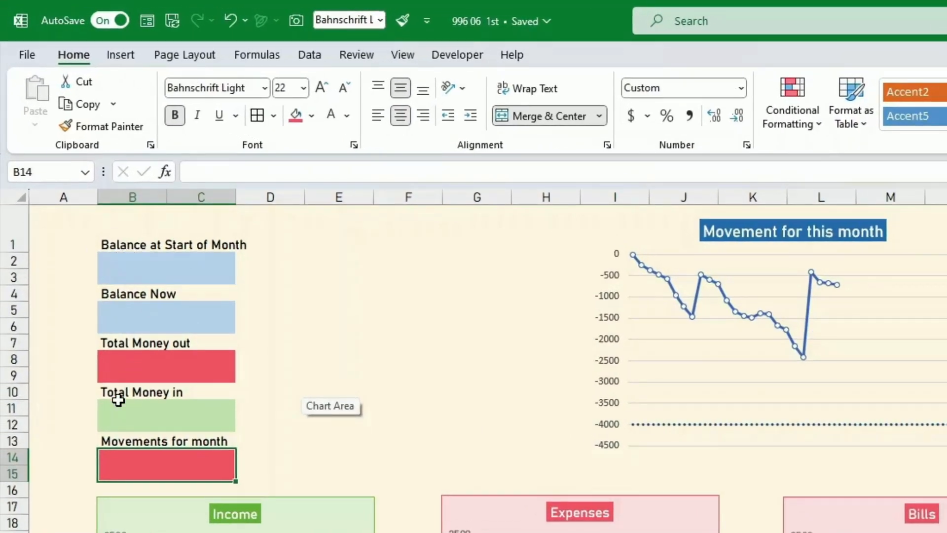
left_click(134, 440)
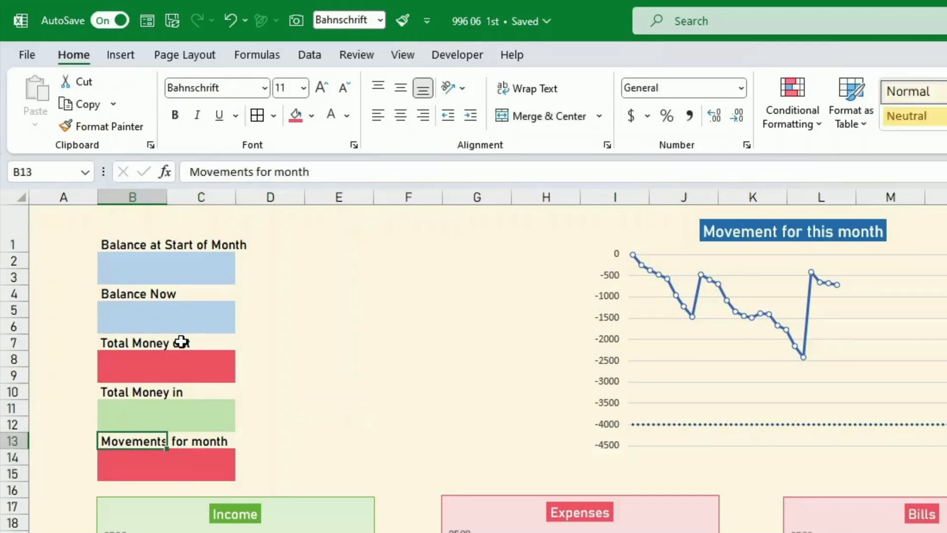
left_click(126, 258)
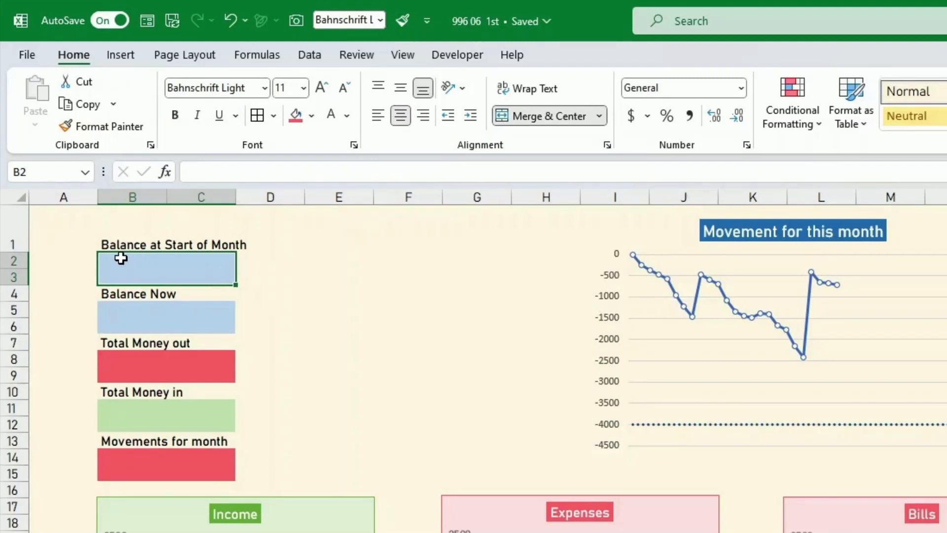
left_click(266, 275)
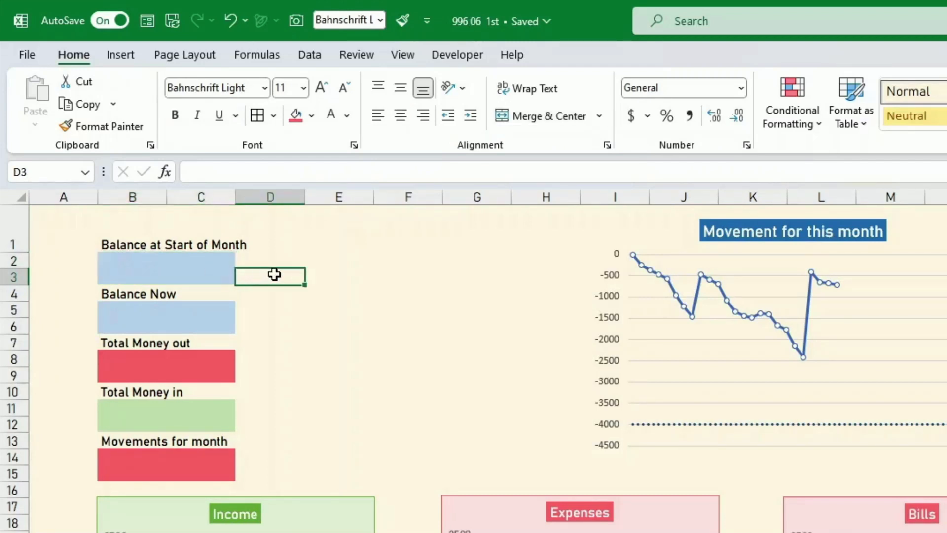
Merge and center cells E2:F3 as a trial and unmerge them again.
left_click_drag(332, 262, 399, 274)
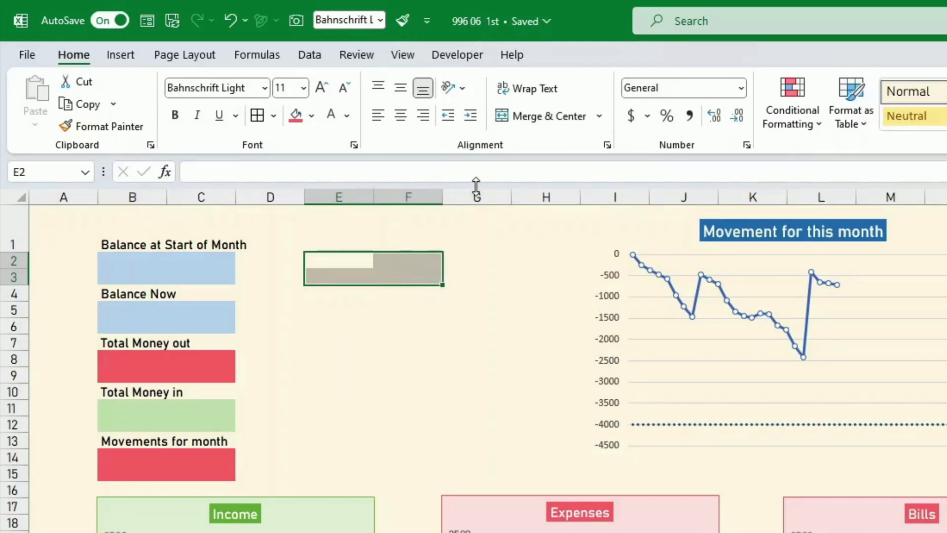
left_click(557, 125)
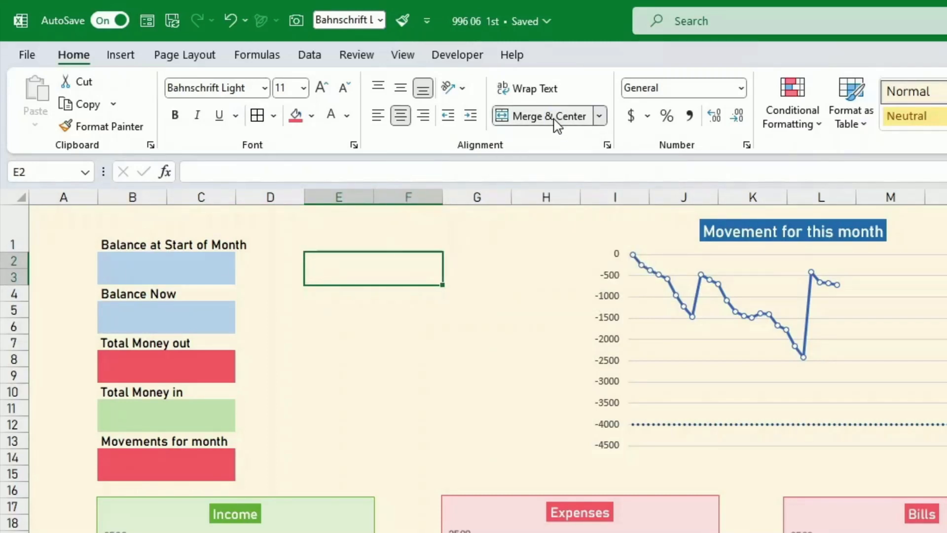
left_click(558, 125)
left_click(491, 302)
Change the fill of the merged cell under Total Money out to light pink.
left_click(114, 260)
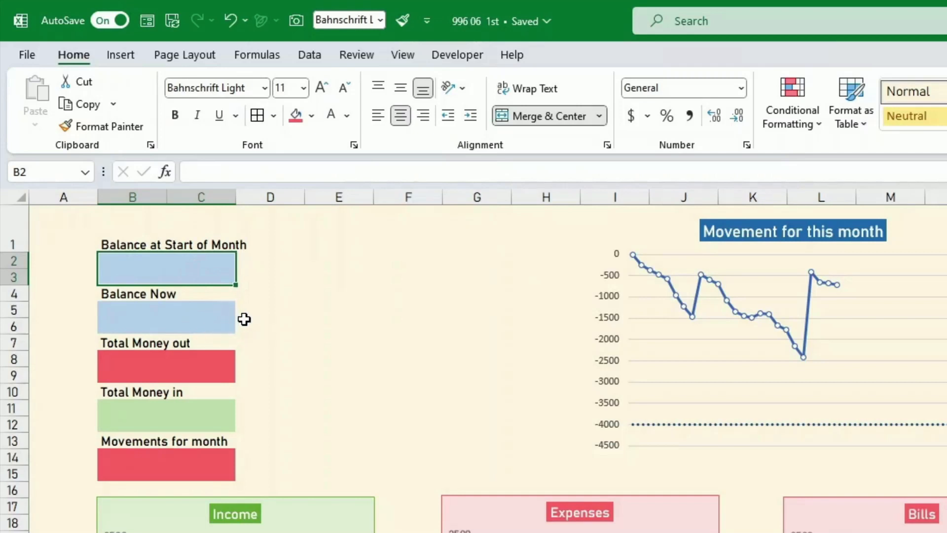
left_click(146, 317)
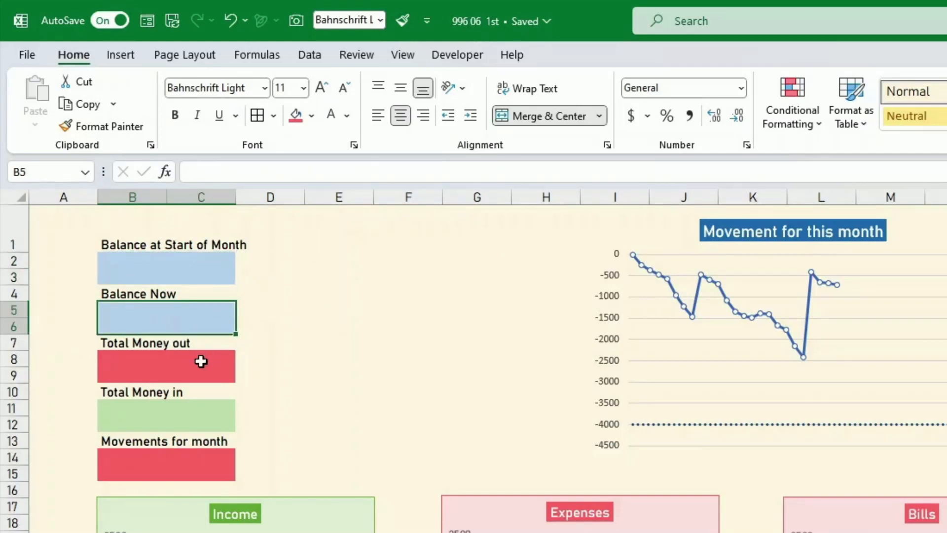
left_click(167, 370)
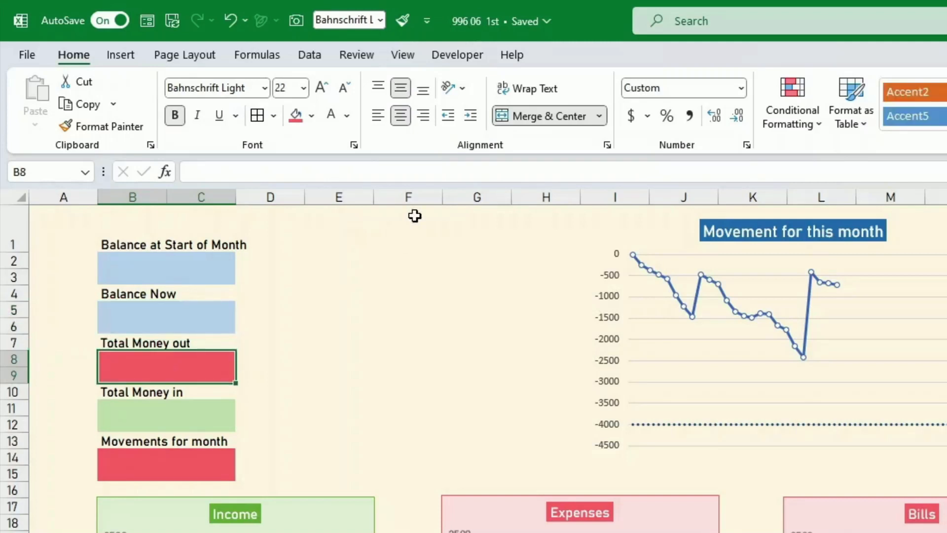
left_click(312, 117)
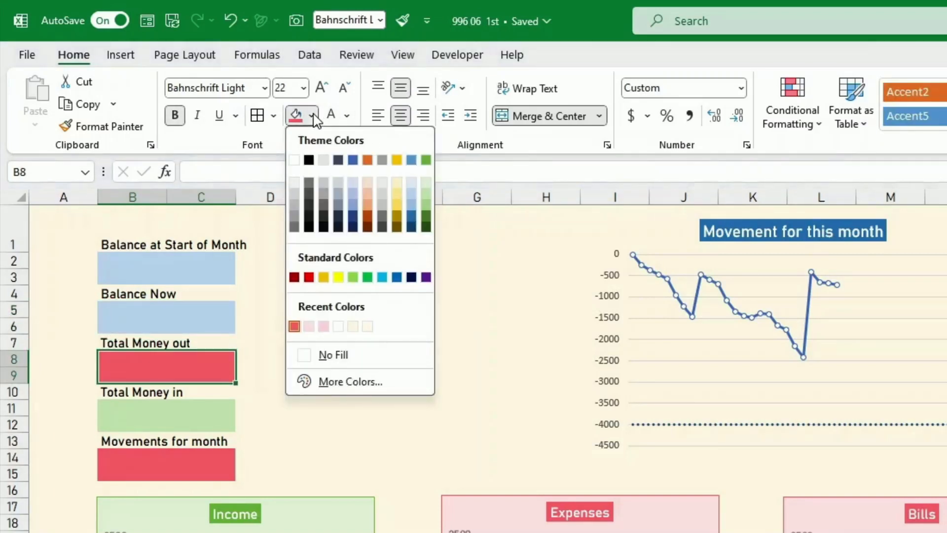
left_click(324, 326)
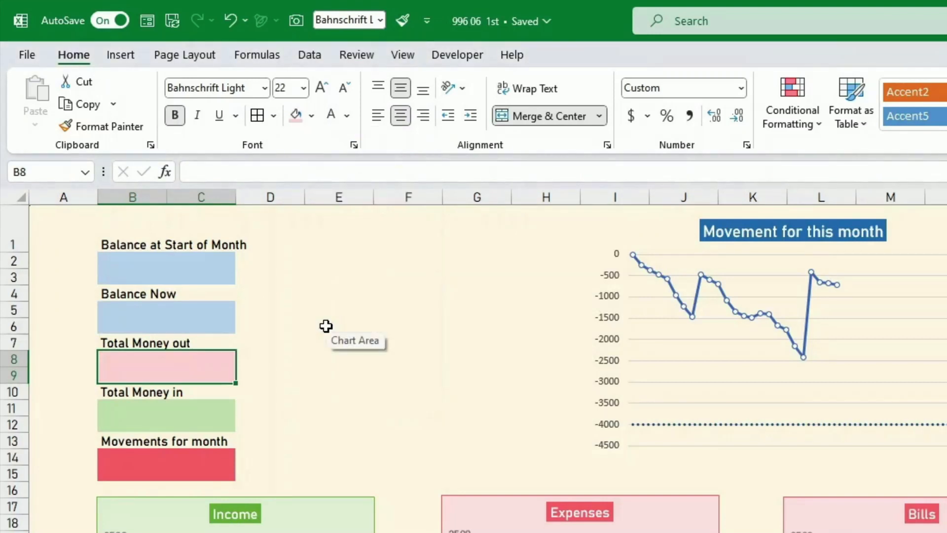
left_click(176, 409)
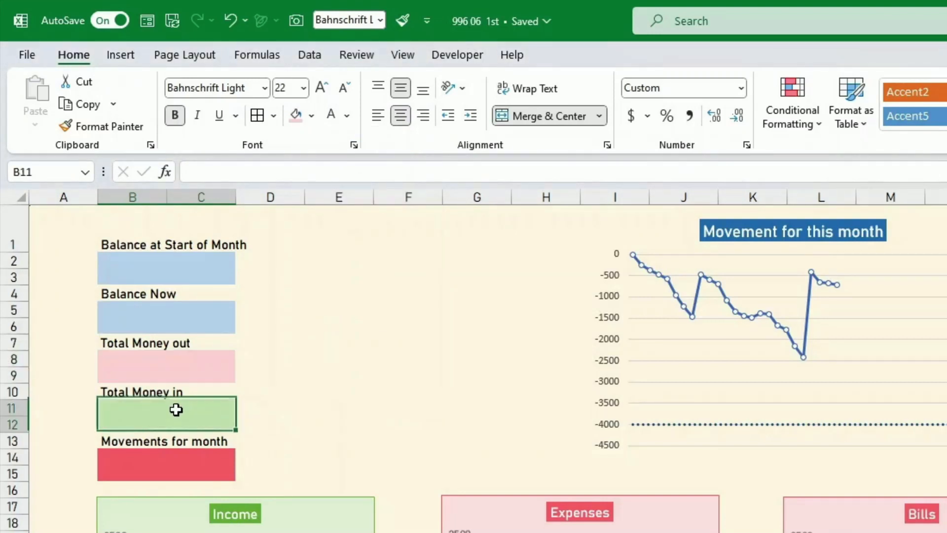
left_click(179, 369)
left_click(171, 411)
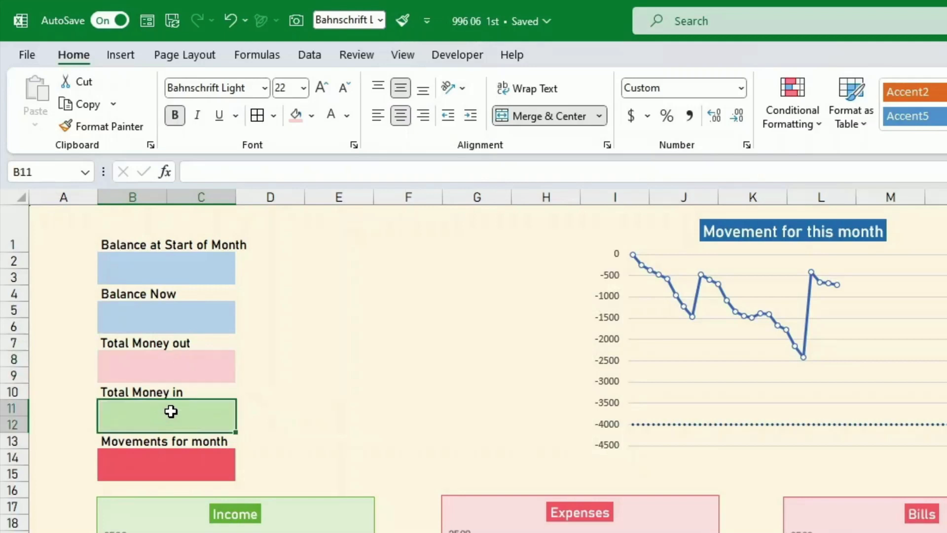
Add a conditional format to the merged cell under Movements for month giving values greater than 0 a light green fill.
left_click(138, 455)
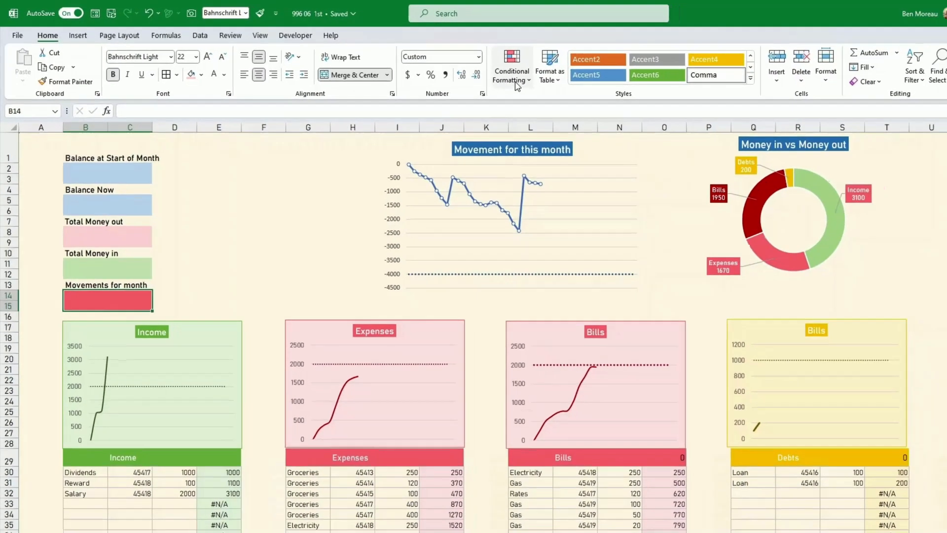
left_click(516, 82)
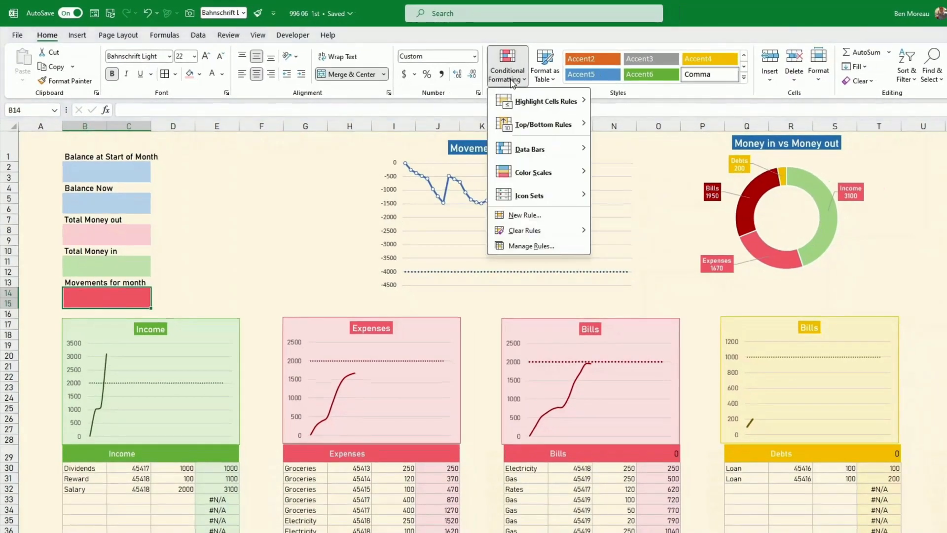
mouse_move(526, 102)
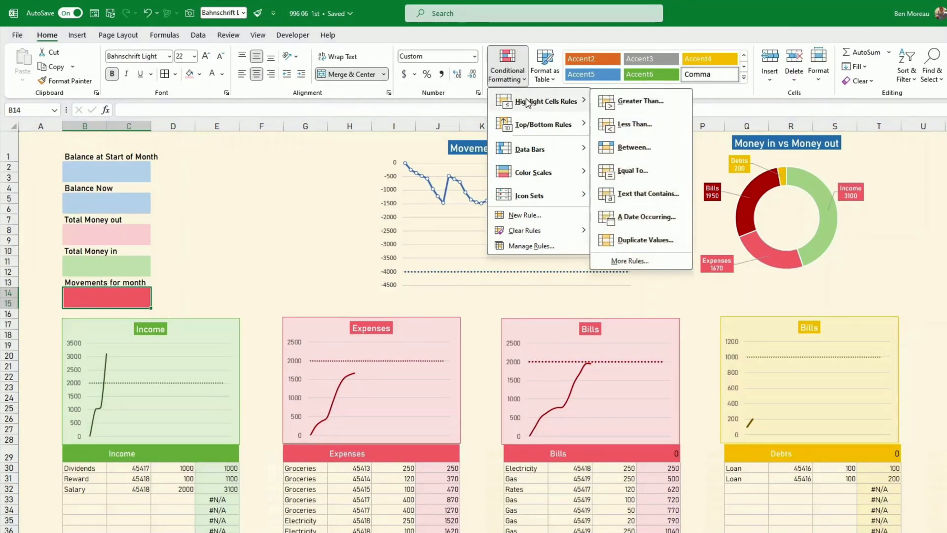
left_click(640, 101)
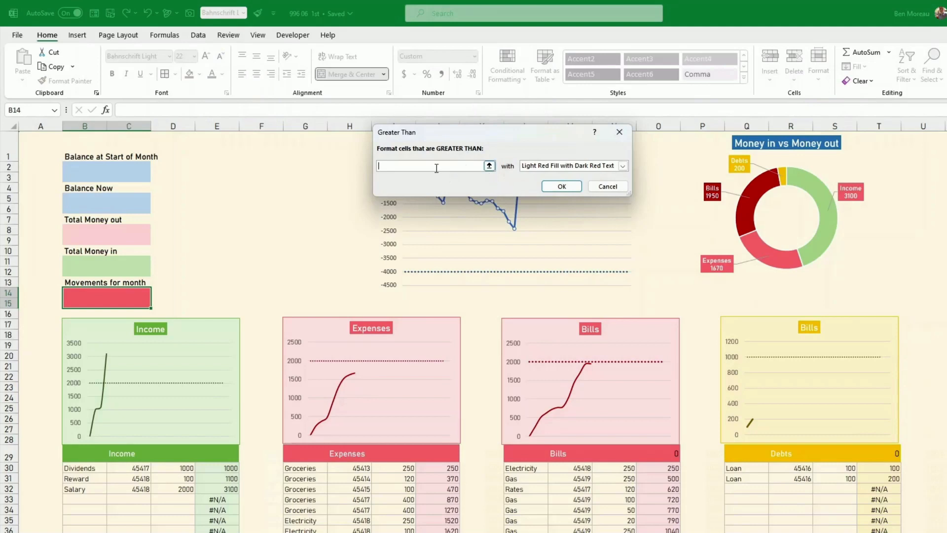
type("0")
left_click(623, 165)
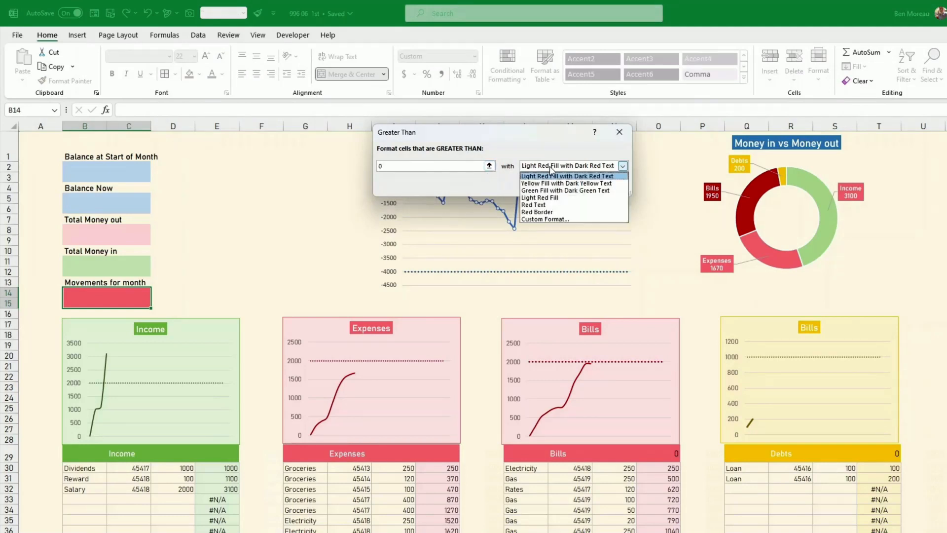
left_click(551, 224)
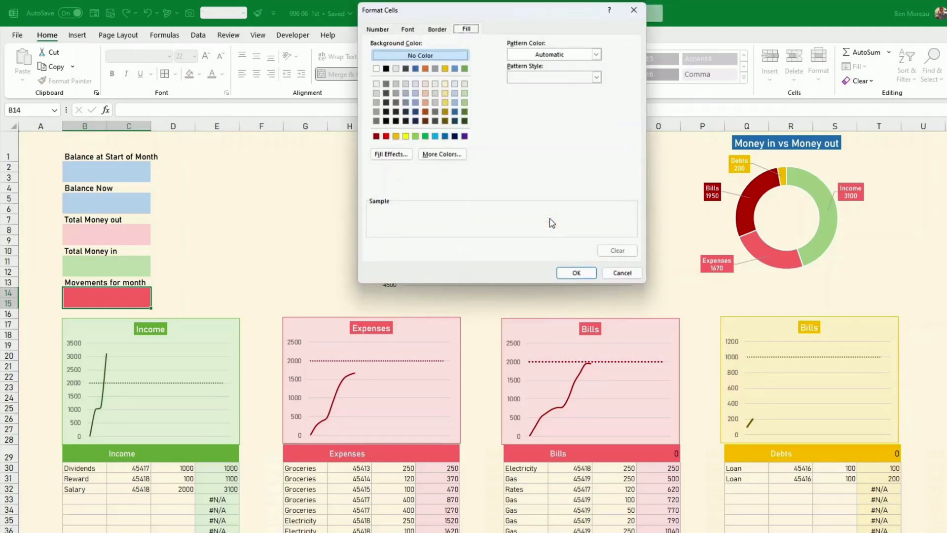
left_click(465, 93)
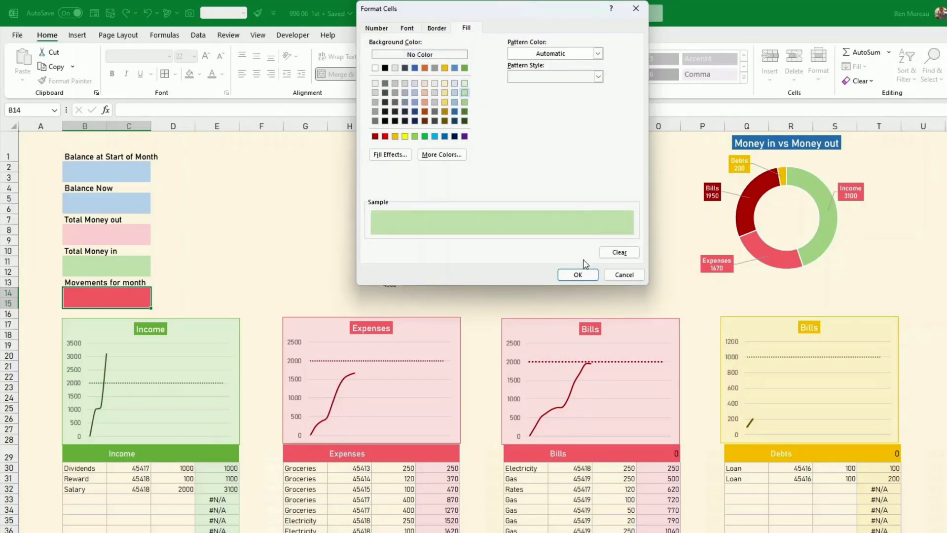
left_click(581, 275)
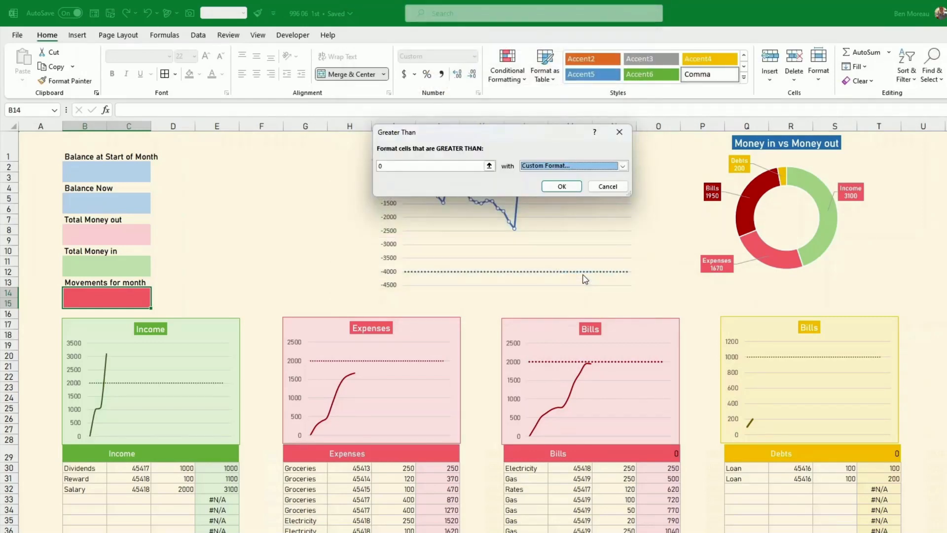
left_click(563, 186)
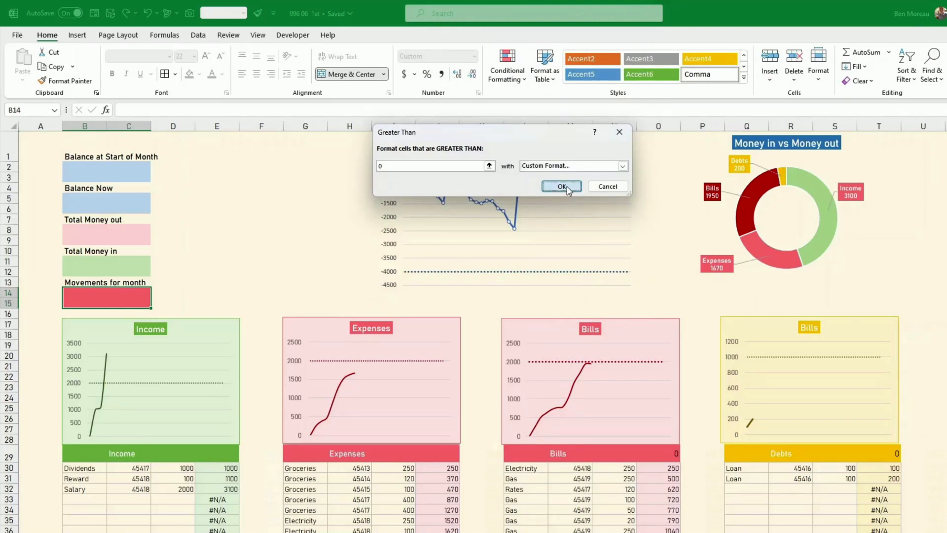
left_click(195, 302)
Link the merged cell under Total Money in to the income table's total with the formula =D55.
left_click(81, 268)
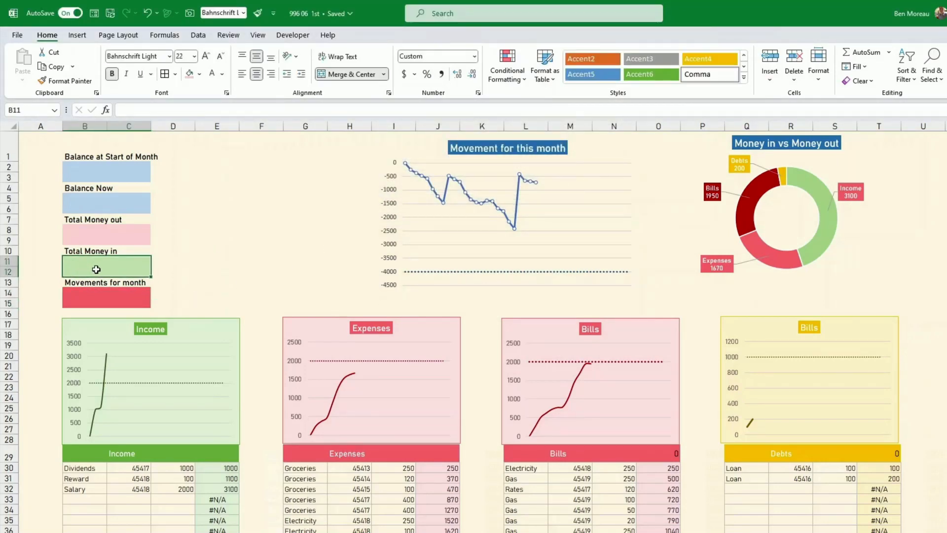
type("=")
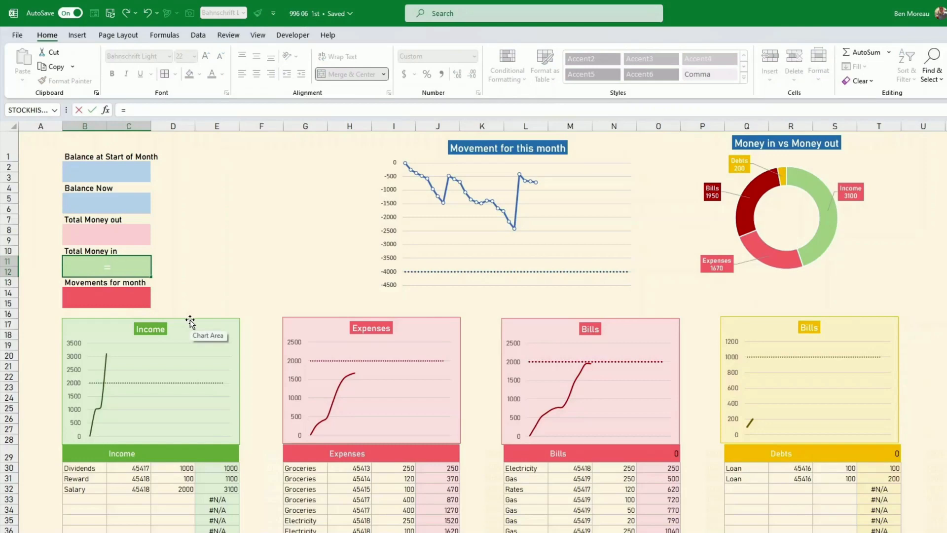
scroll(190, 328, "down", 6)
left_click(174, 510)
key("ctrl+Return")
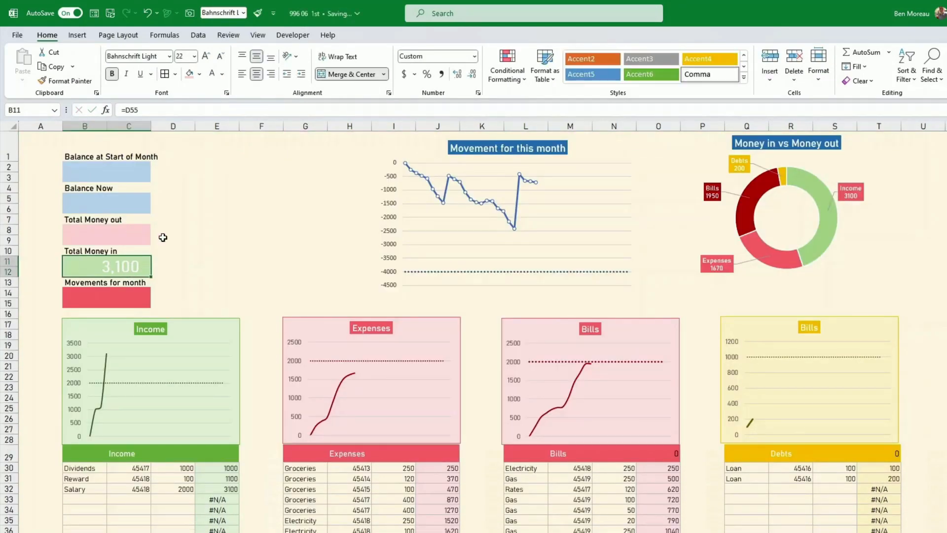
Fill the Expenses, Bills and Debts totals in J64:J66 with light pink.
scroll(571, 349, "down", 13)
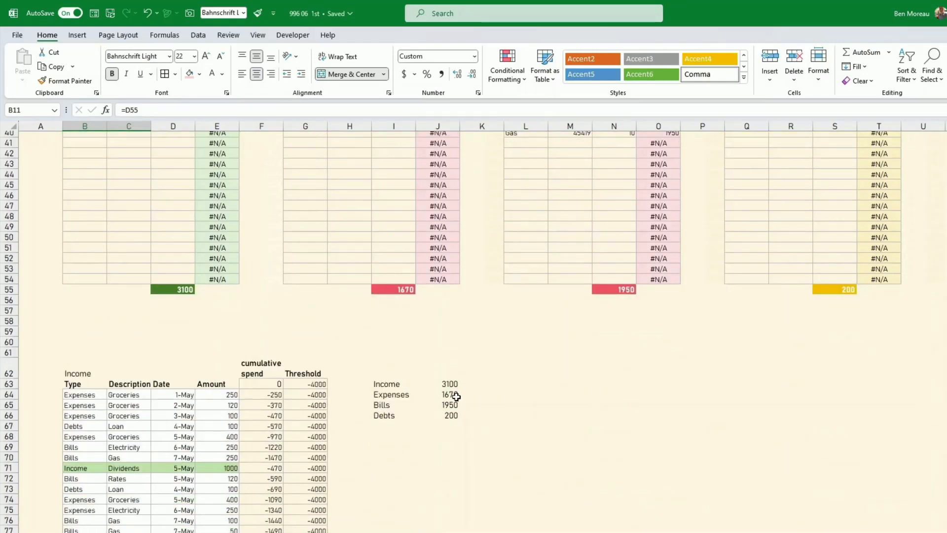
left_click_drag(453, 395, 450, 416)
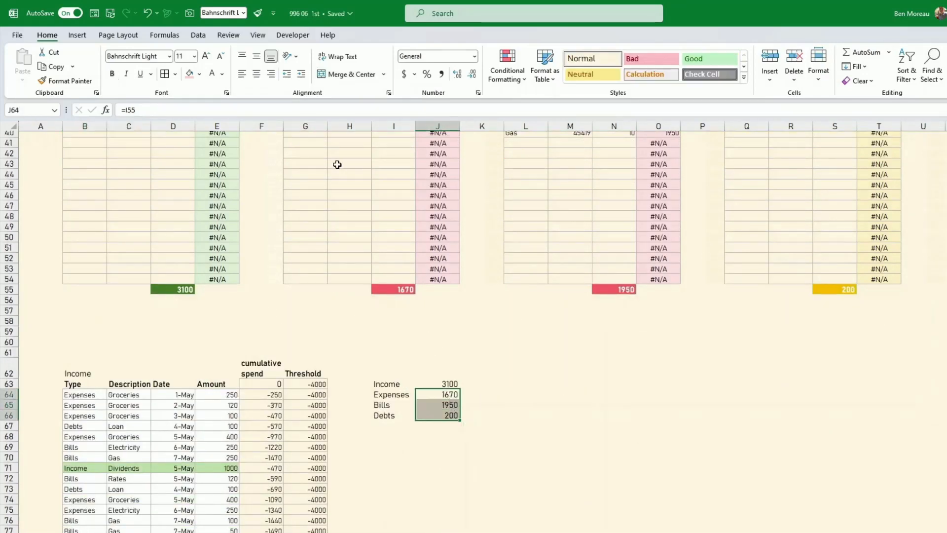
left_click(189, 73)
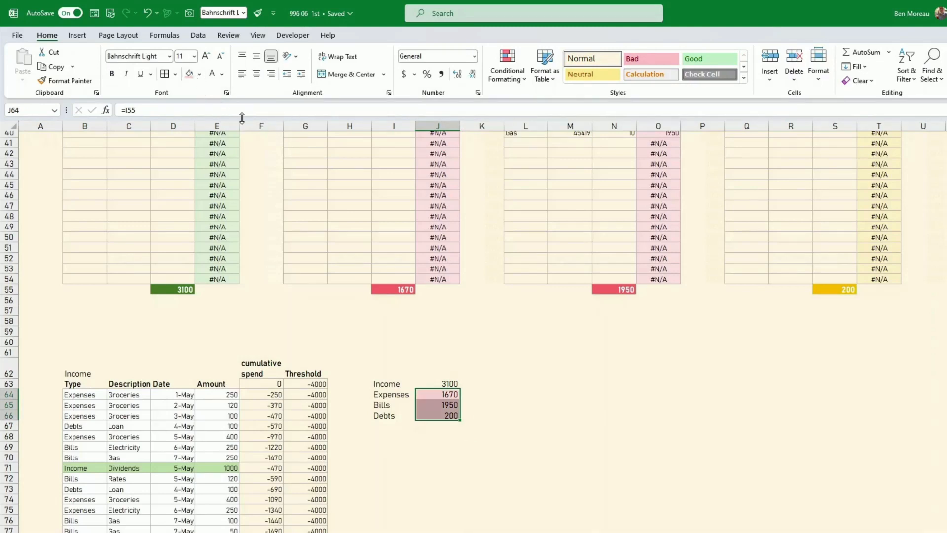
Add up the Expenses, Bills and Debts totals in cell K66 with =SUM(J64:J66).
left_click(468, 414)
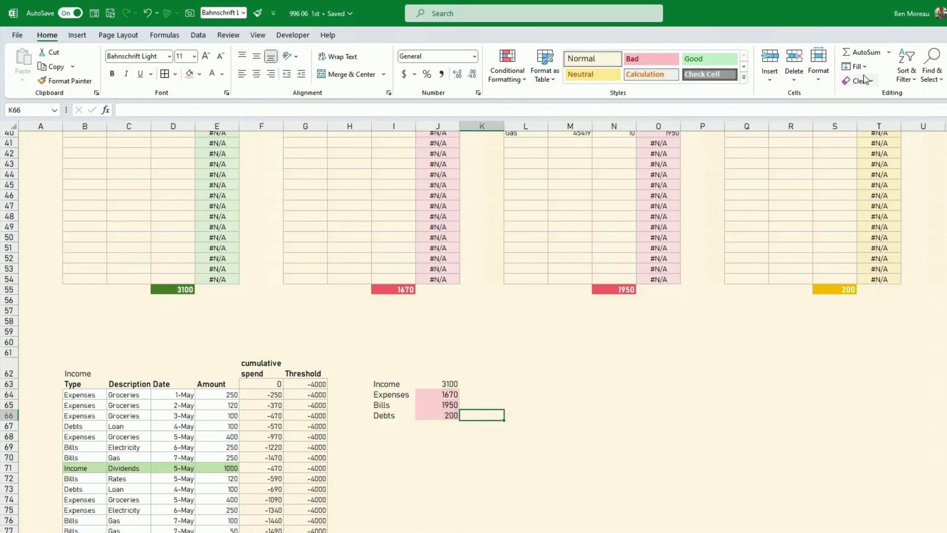
left_click(862, 52)
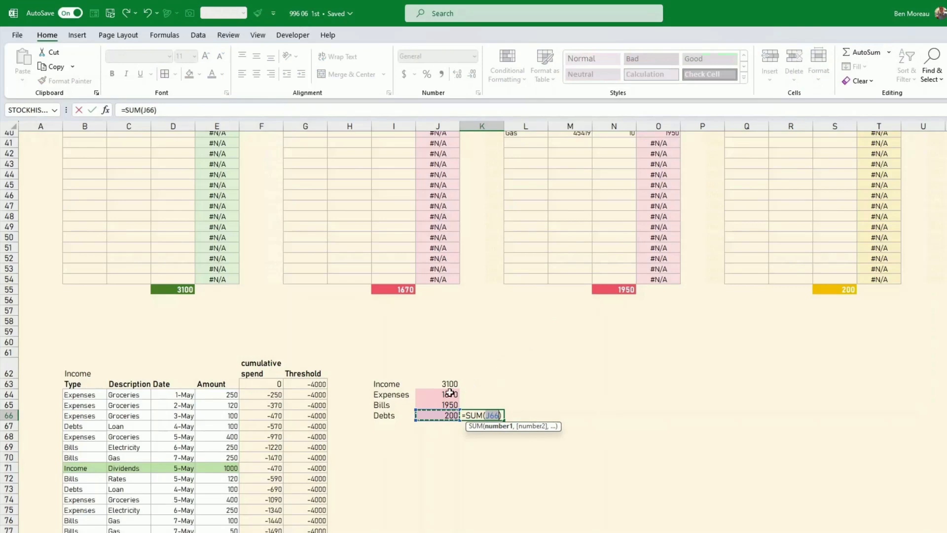
left_click_drag(448, 395, 448, 422)
key("Return")
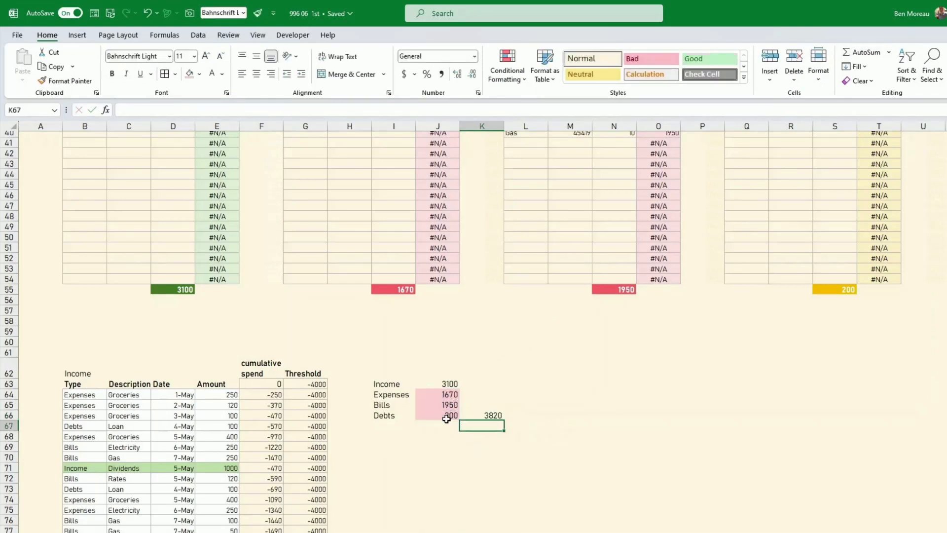
left_click(492, 415)
Enter the formula =-K66 in the merged cell under Total Money out to show the combined outgoings as a negative.
scroll(503, 400, "up", 13)
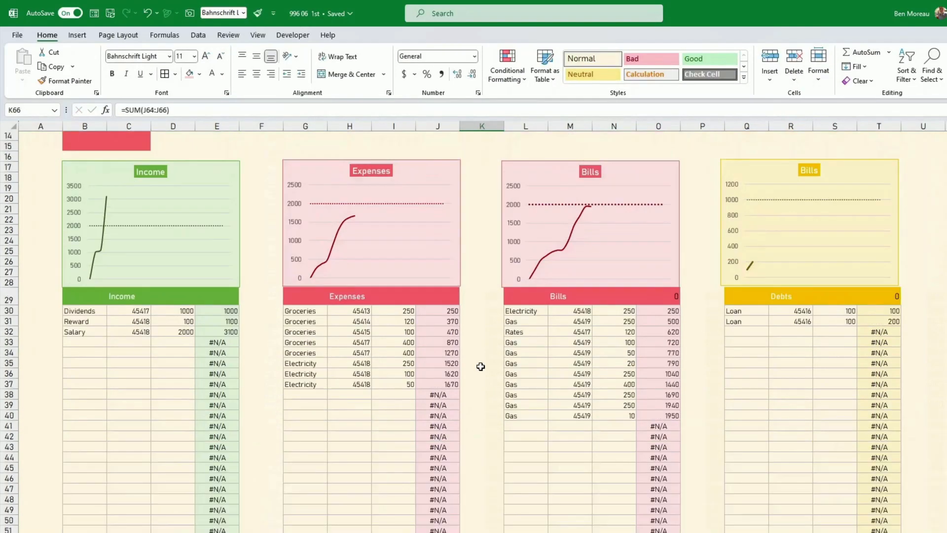
left_click(108, 210)
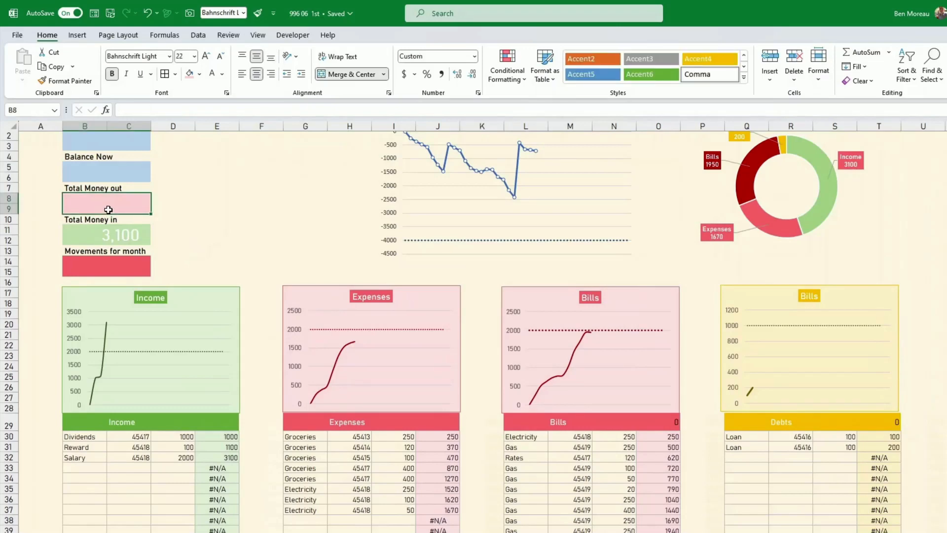
type("=-")
scroll(293, 263, "down", 10)
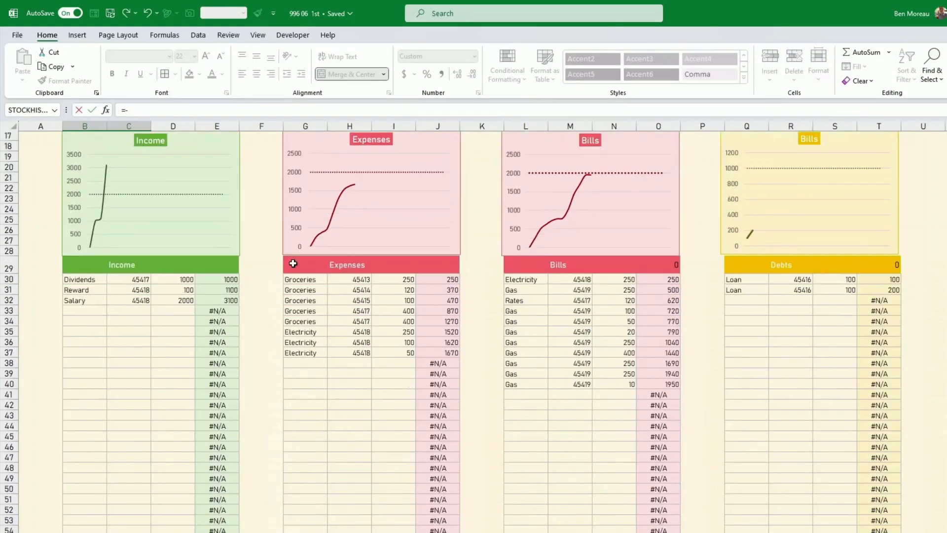
left_click(496, 511)
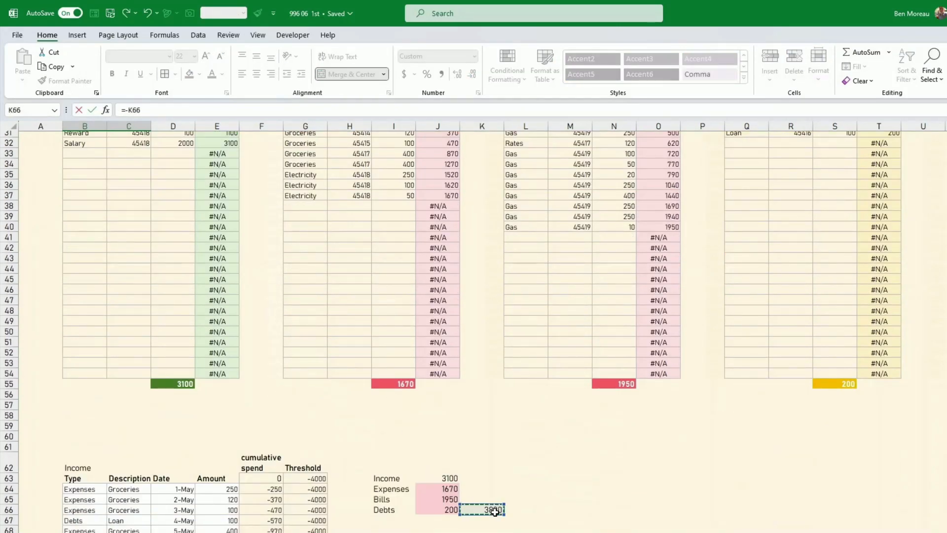
key("Return")
Change the fill of the merged cell under Total Money out to the recently used coral red.
scroll(494, 511, "up", 10)
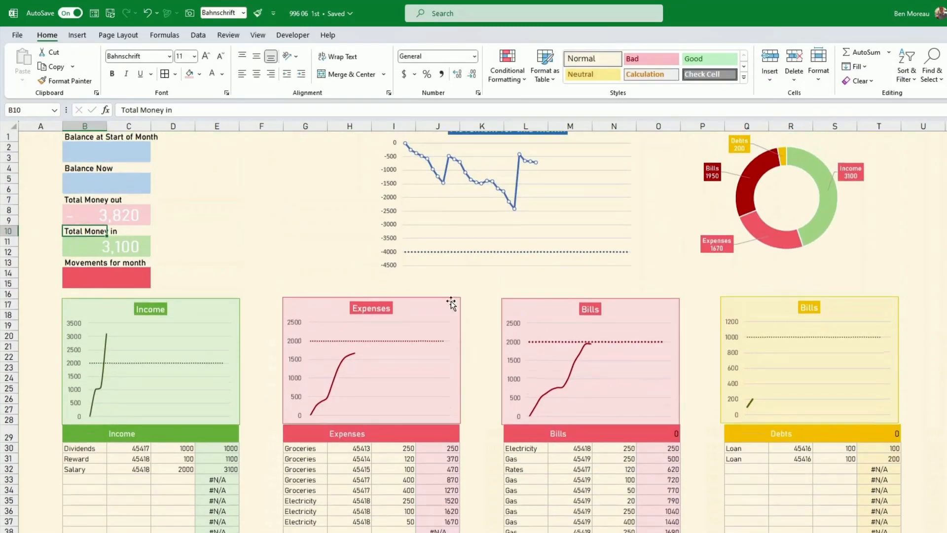
key("Up")
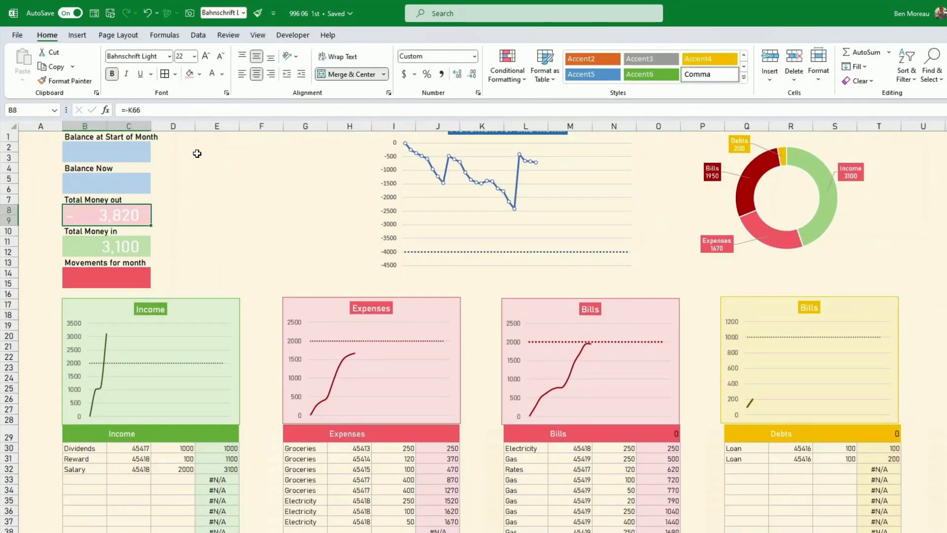
left_click(201, 74)
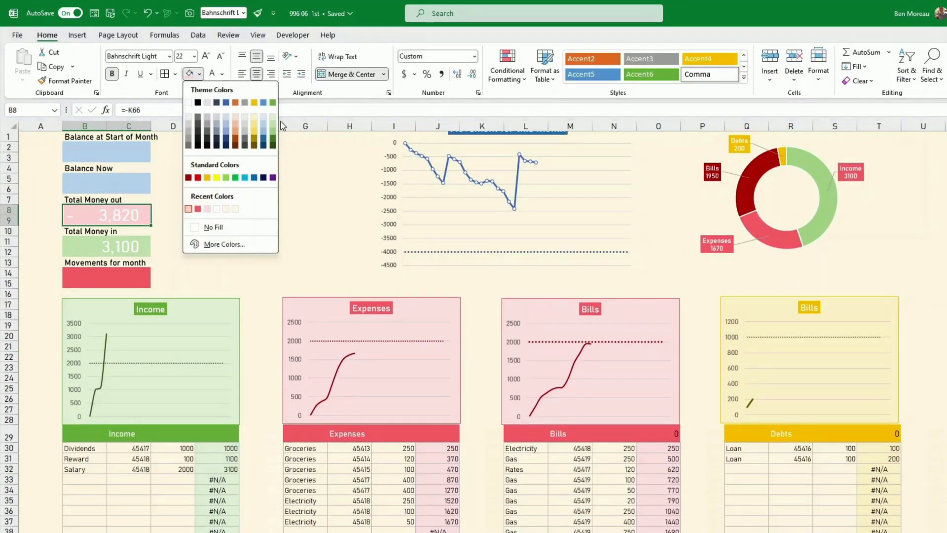
left_click(196, 210)
left_click(214, 224)
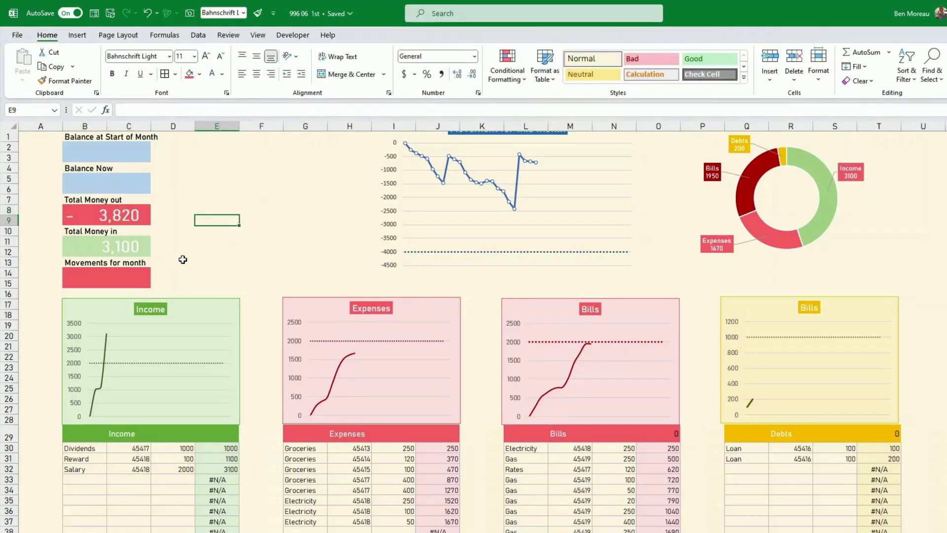
Calculate Movements for month in its merged cell by adding money out and money in with =B8+B11.
left_click(136, 278)
type("=")
key("Up")
key("Up")
key("Up")
key("Up")
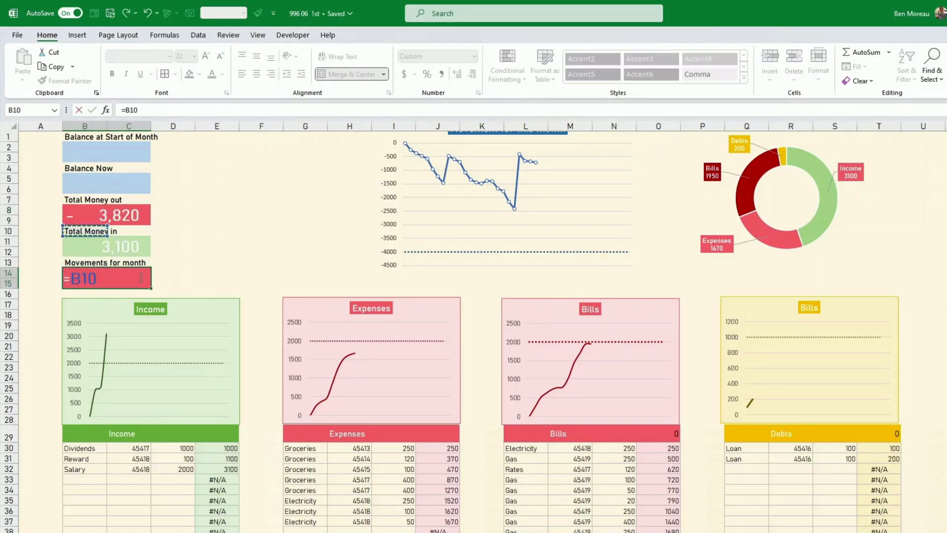
type("+")
key("Up")
key("Up")
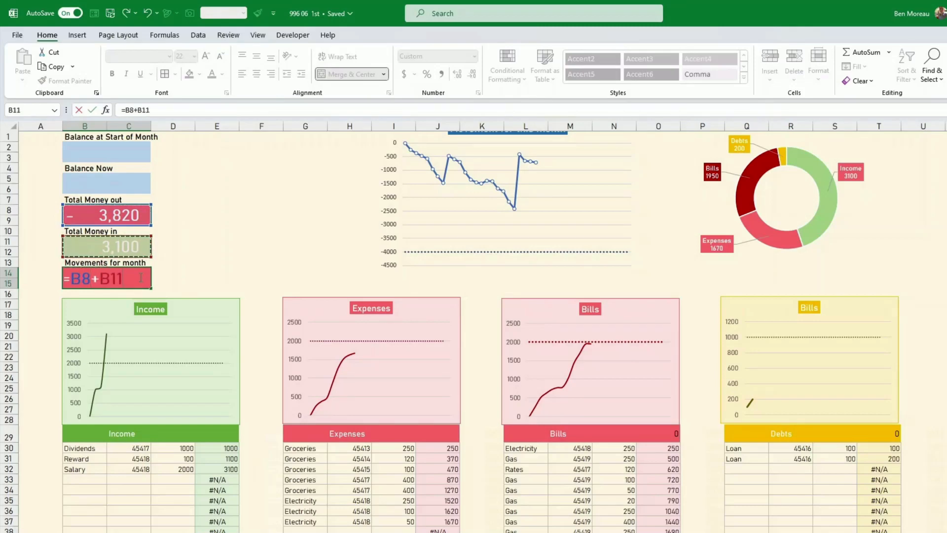
key("Return")
Set the Dividends income amount in E71 to 3000 and return to the summary block to check the conditional fill.
scroll(207, 276, "down", 16)
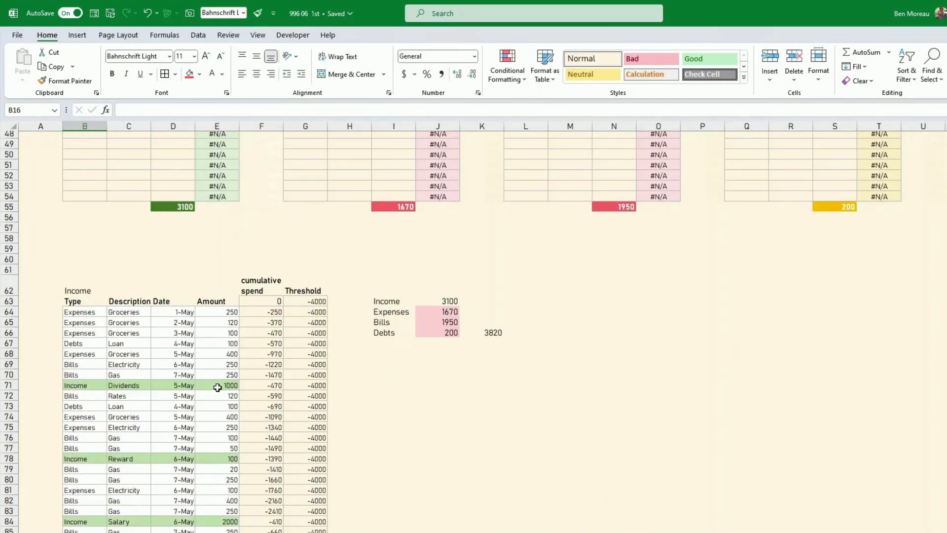
left_click(217, 387)
type("3000")
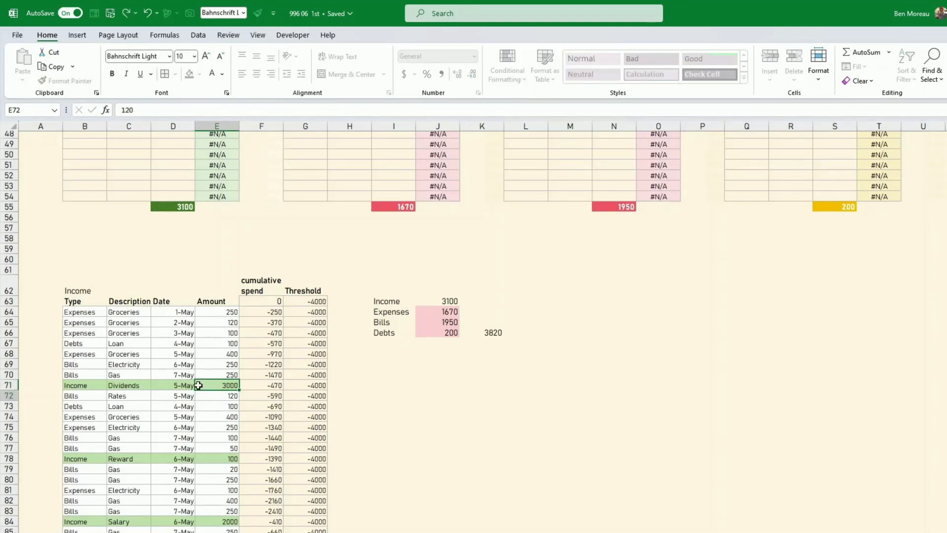
key("Return")
scroll(212, 368, "up", 4)
scroll(212, 369, "up", 12)
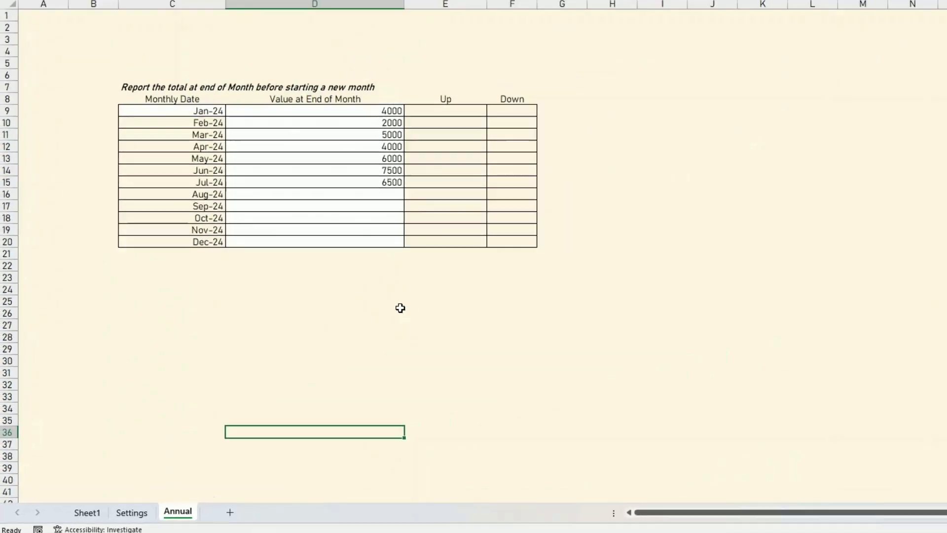
Check the Balance at Start of Month cell on Sheet1 and return to the Annual sheet.
left_click(71, 512)
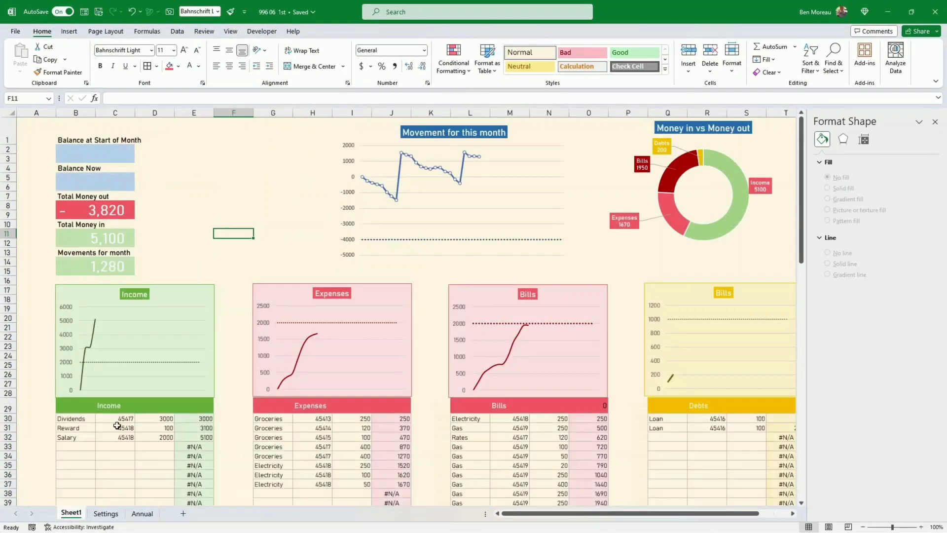
left_click(81, 150)
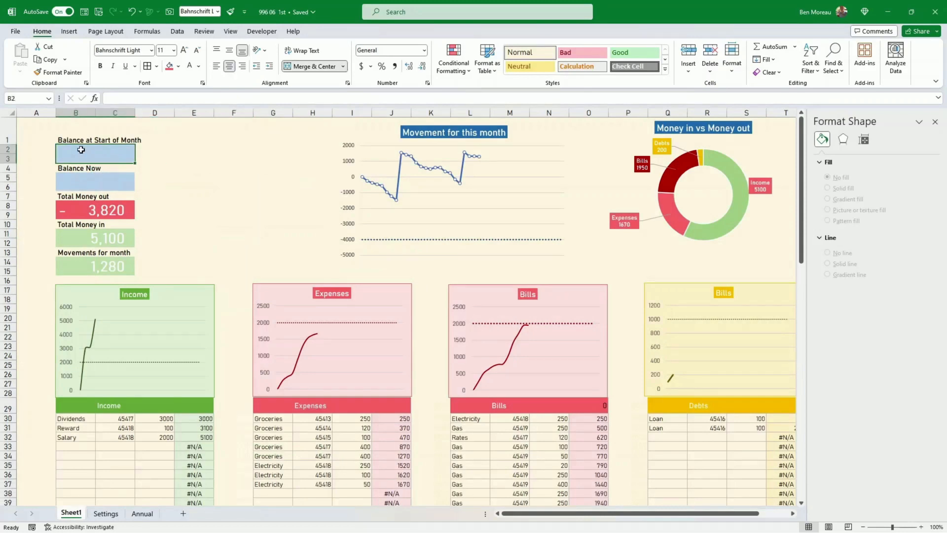
left_click(147, 513)
left_click(257, 318)
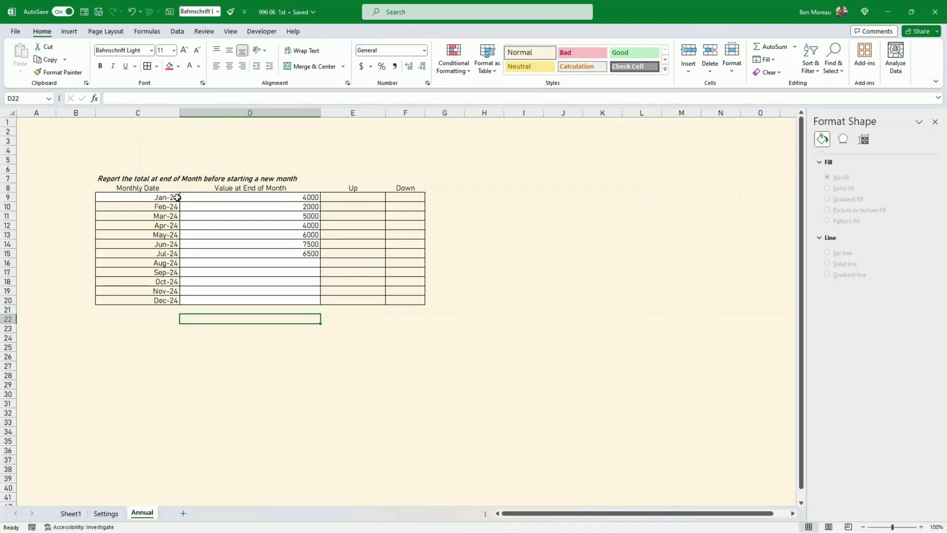
Set the first Monthly Date in C9 of the Annual sheet to 1/3/2024.
left_click(167, 197)
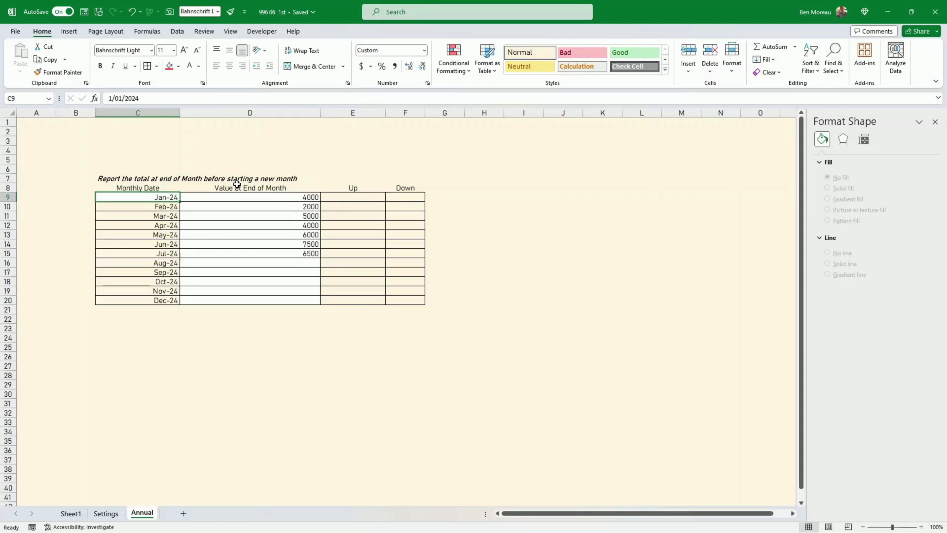
type("1/3")
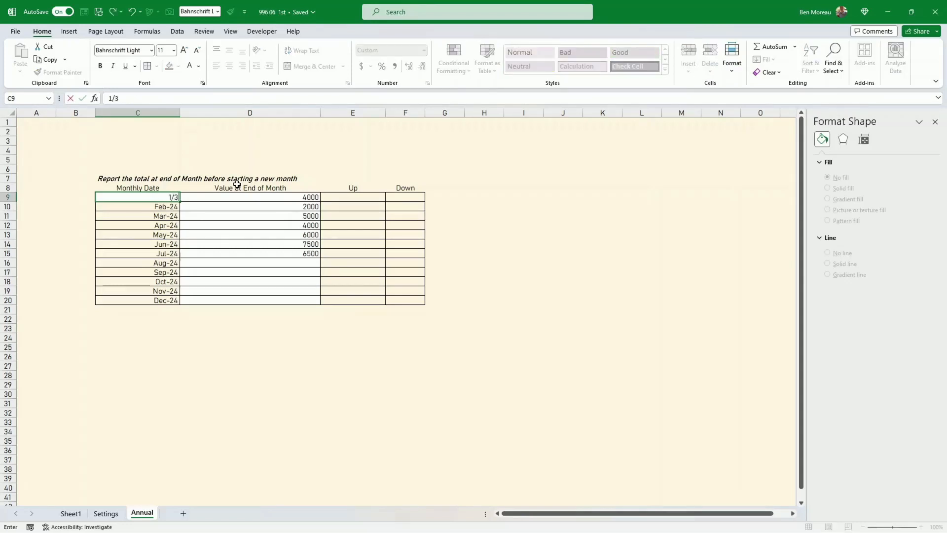
type("/2024")
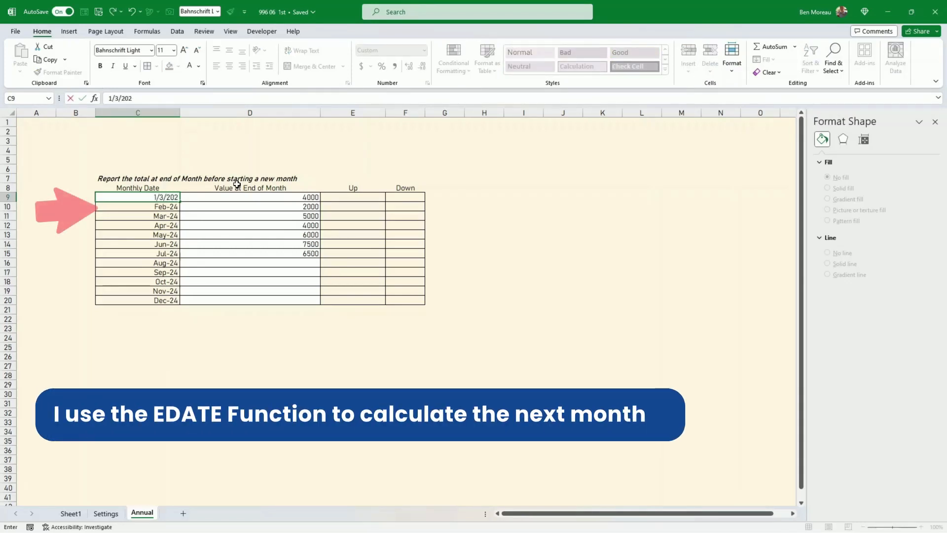
key("Return")
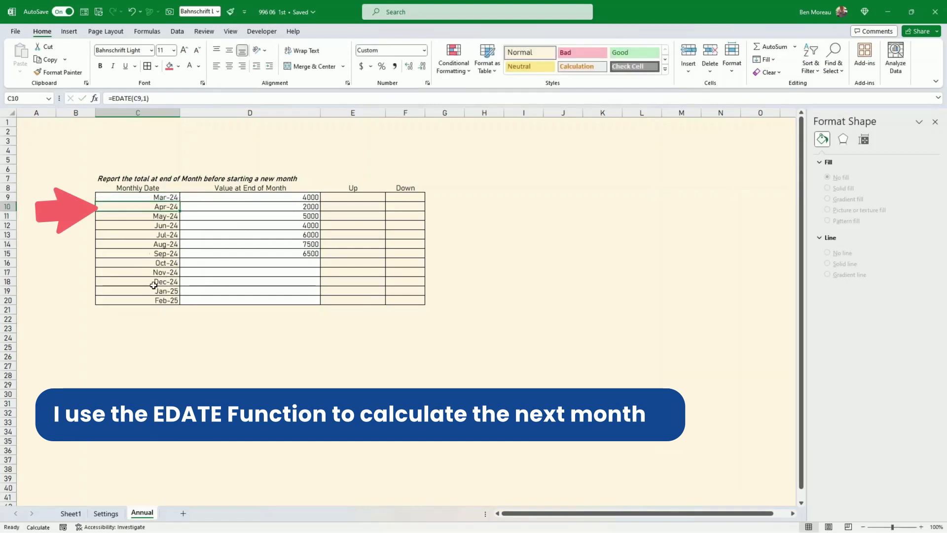
left_click(153, 187)
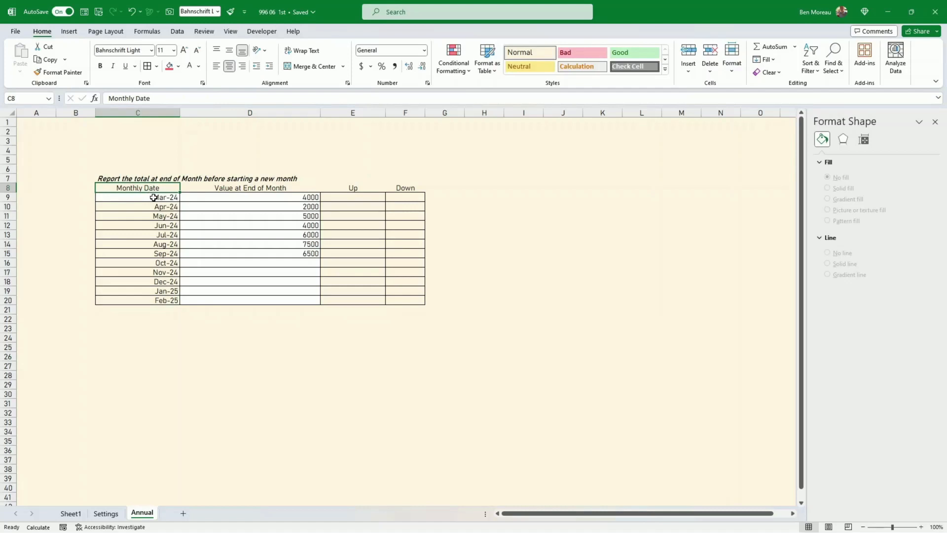
left_click(153, 197)
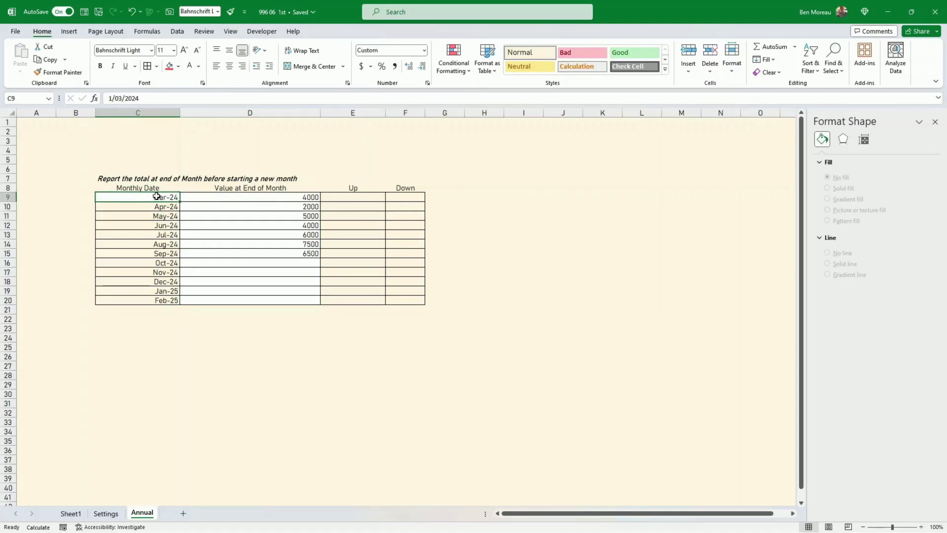
left_click_drag(156, 207, 161, 299)
left_click_drag(253, 197, 261, 253)
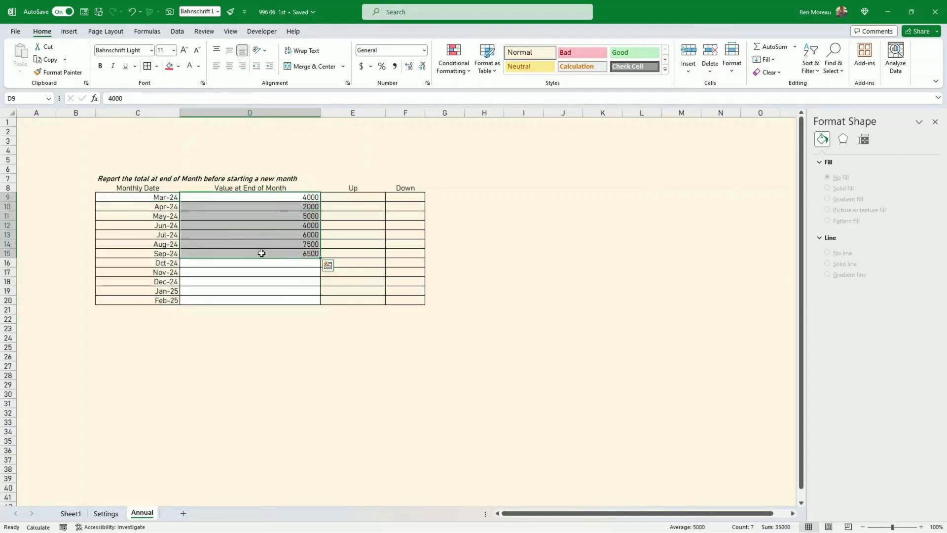
left_click_drag(292, 195, 292, 275)
left_click(370, 195)
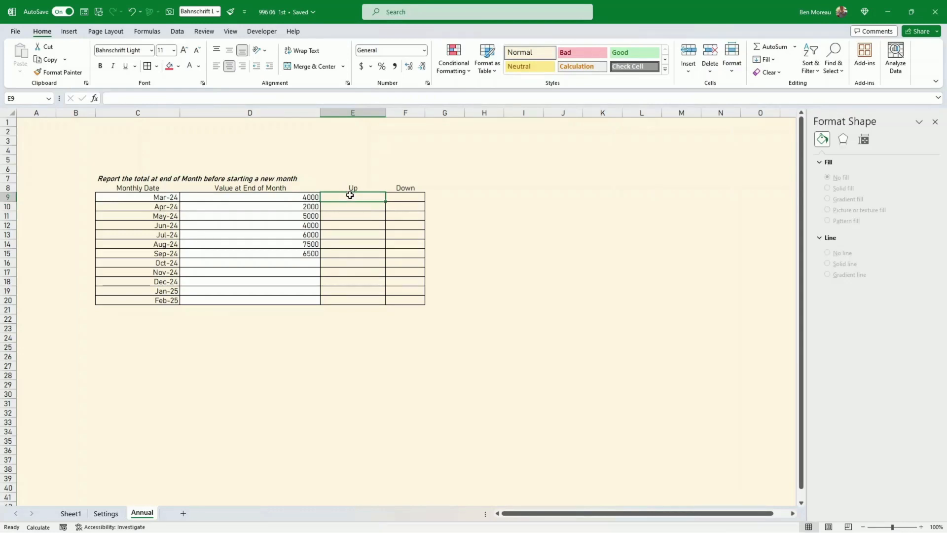
Try a 2-D clustered column chart of the Value at End of Month column, D8:D20, and delete the trial chart.
left_click(287, 194)
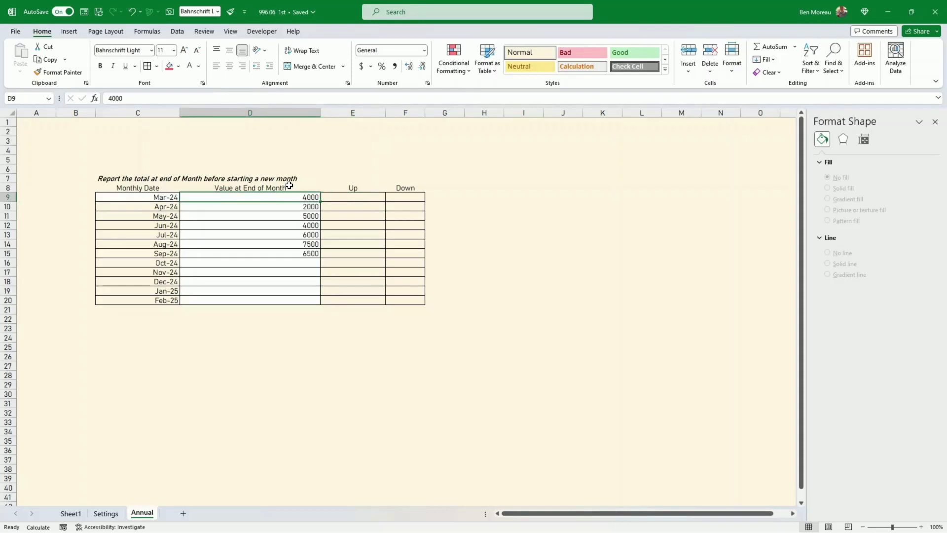
left_click_drag(288, 187, 289, 303)
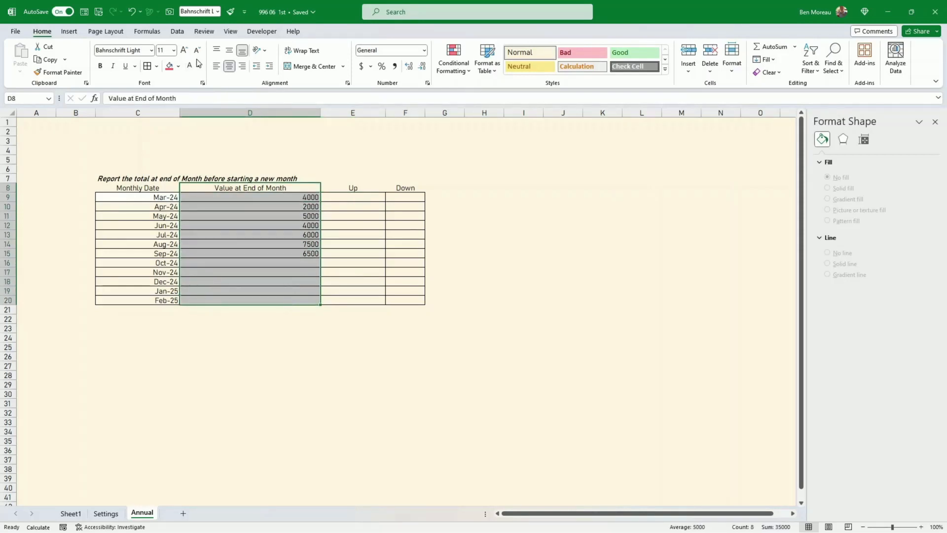
left_click(71, 32)
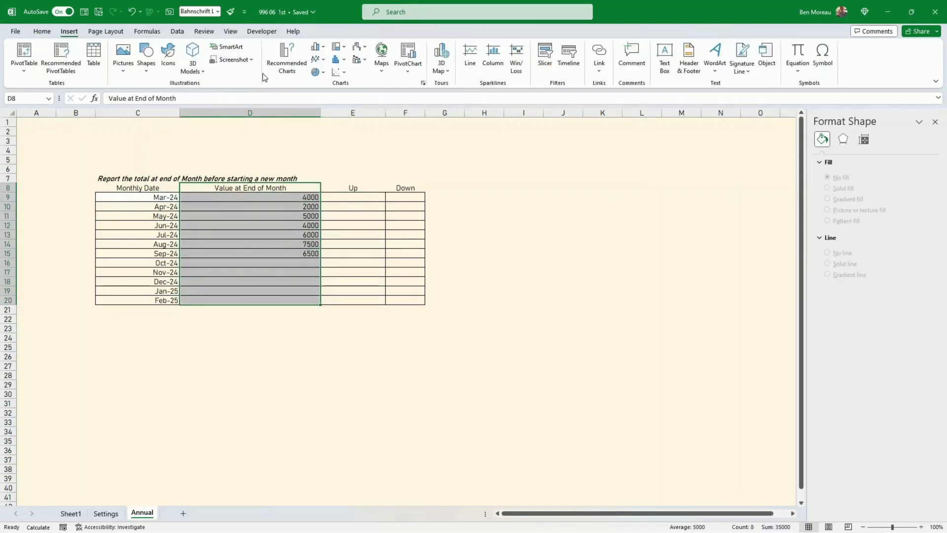
left_click(319, 50)
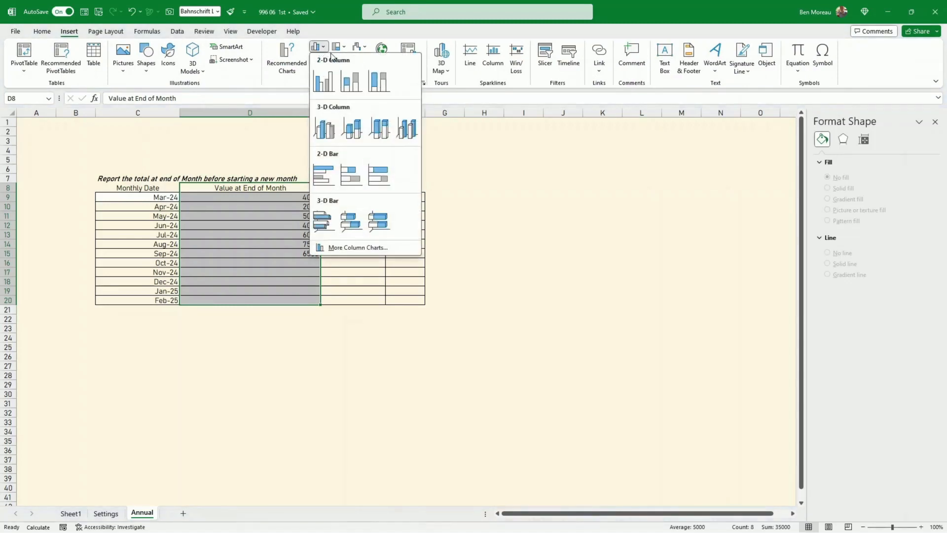
left_click(322, 86)
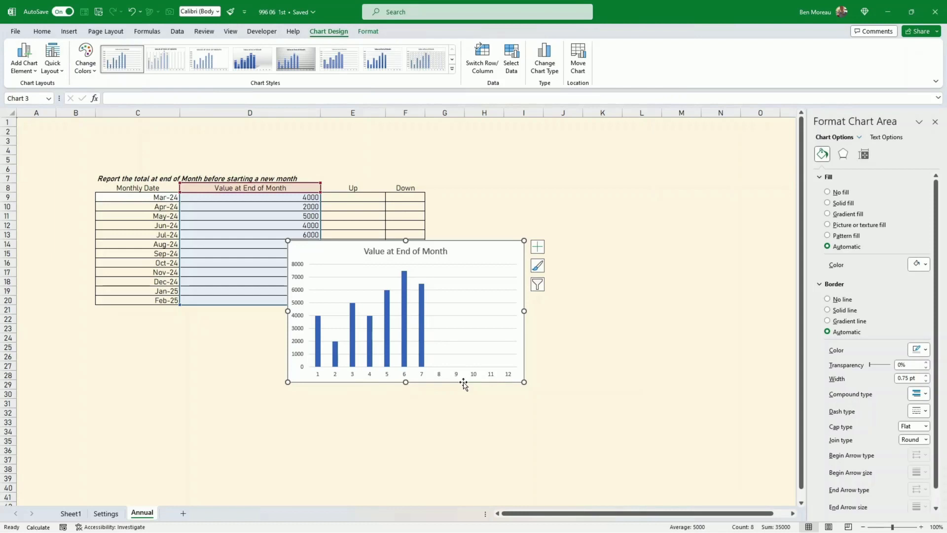
key("Delete")
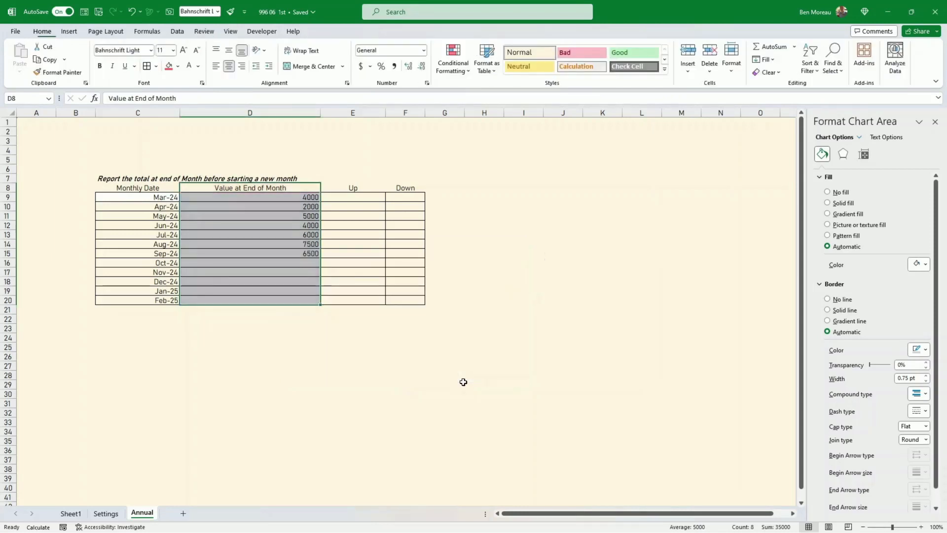
left_click(465, 384)
Enter the formula =D9 in E9 to carry the first month's value into the Up column.
left_click(346, 198)
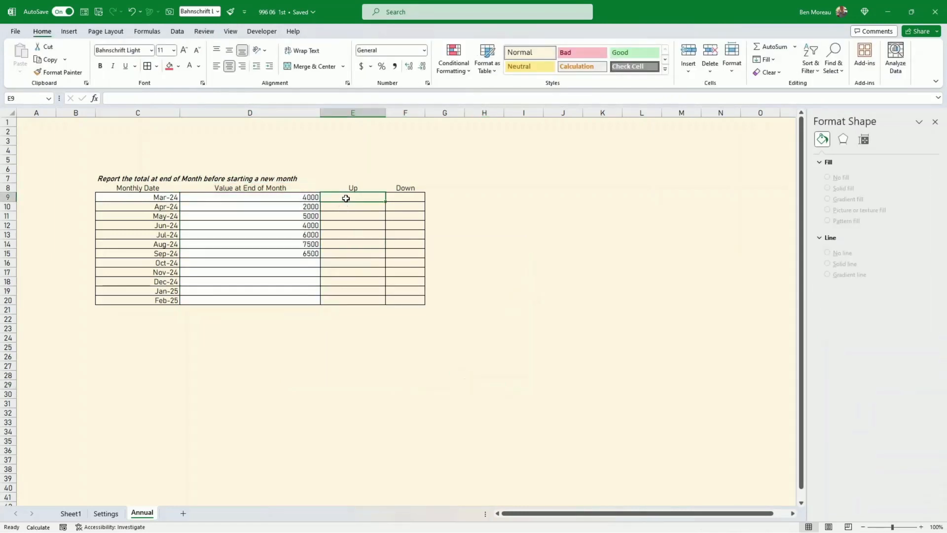
type("=")
key("Left")
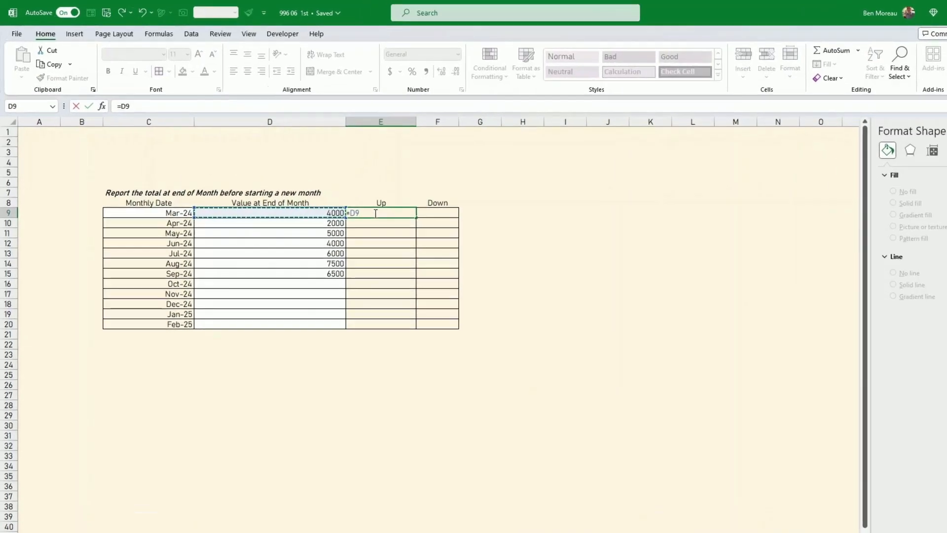
key("Return")
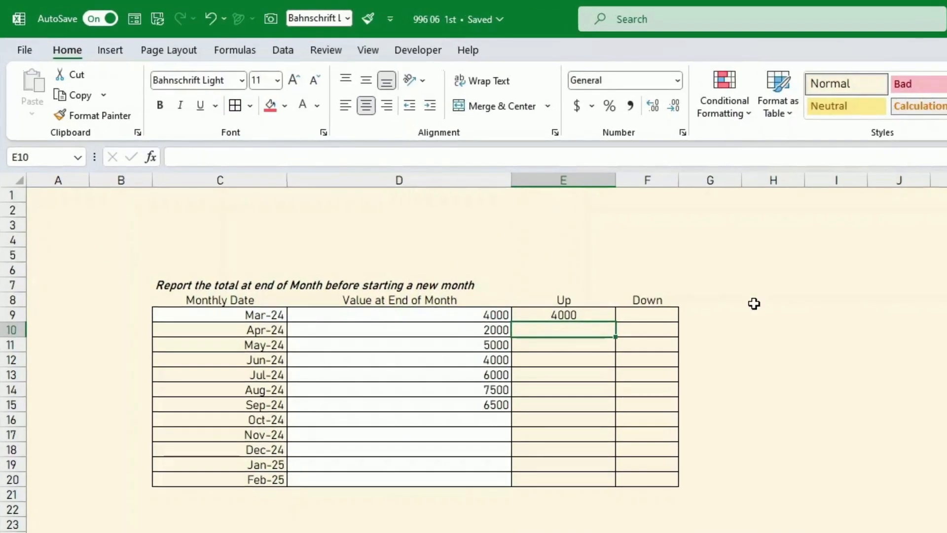
Enter =IF(D10>=D9,D10,0) in E10 of the Up column and fill it down to E20.
type("=")
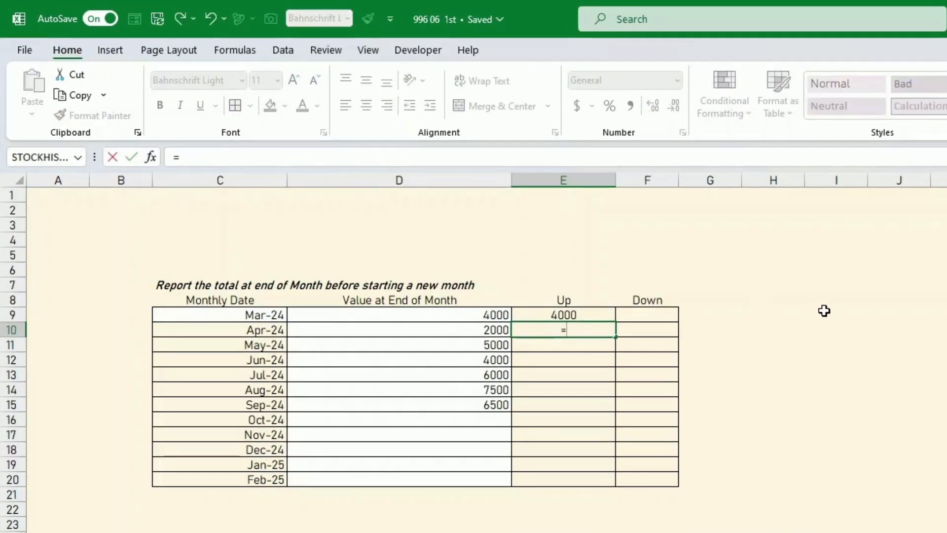
type("if(")
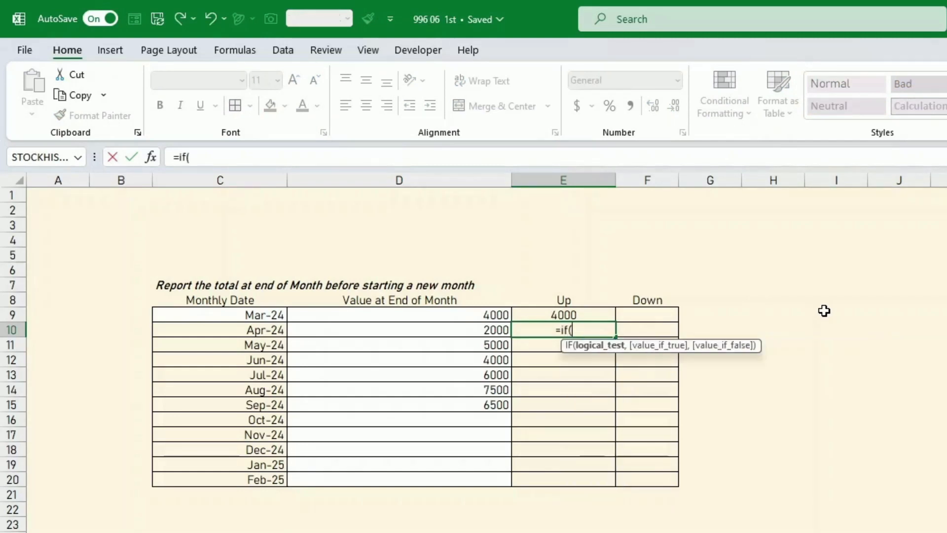
key("Left")
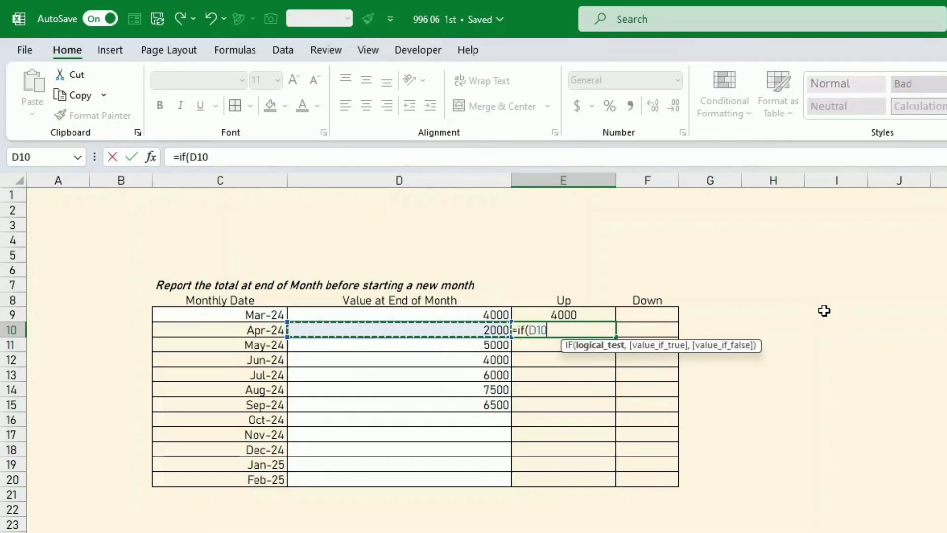
type(">=")
key("Up")
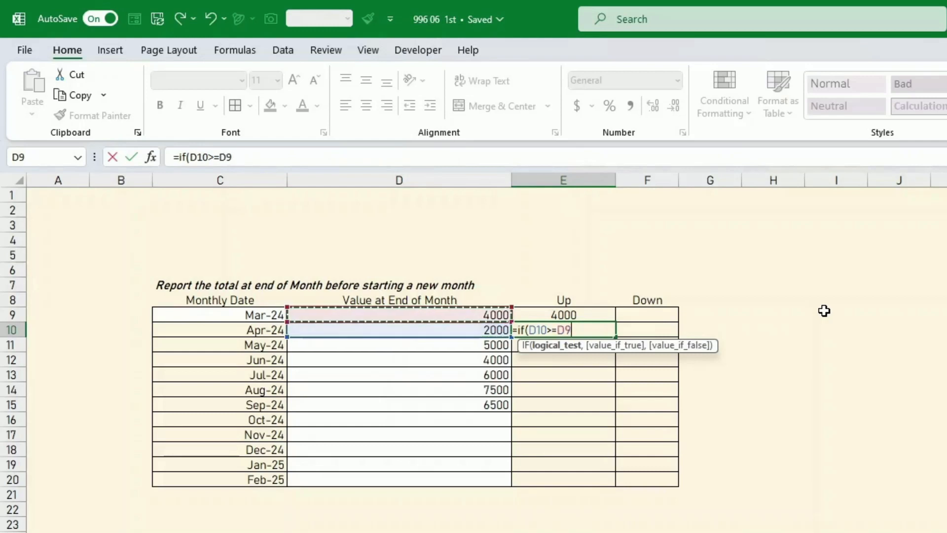
type(",")
key("Left")
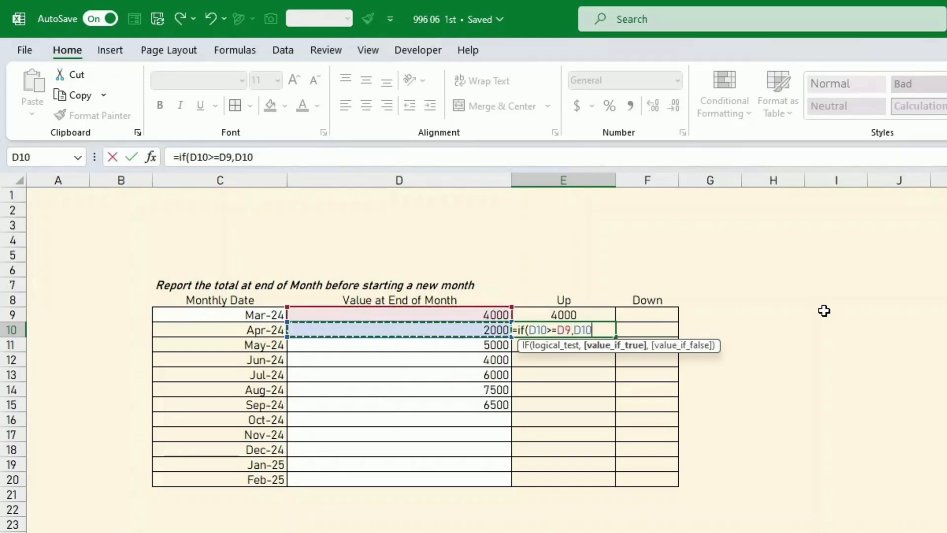
type(",0")
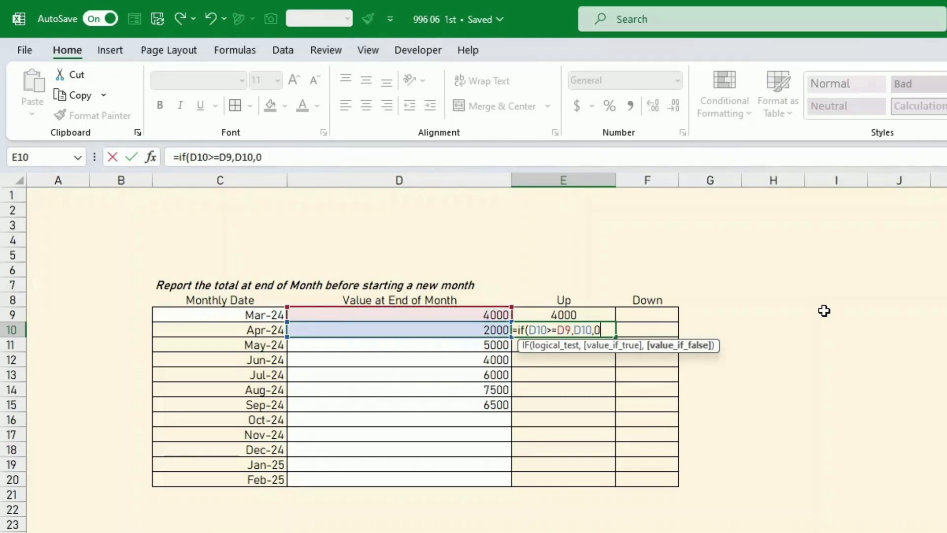
type(")")
key("ctrl+Return")
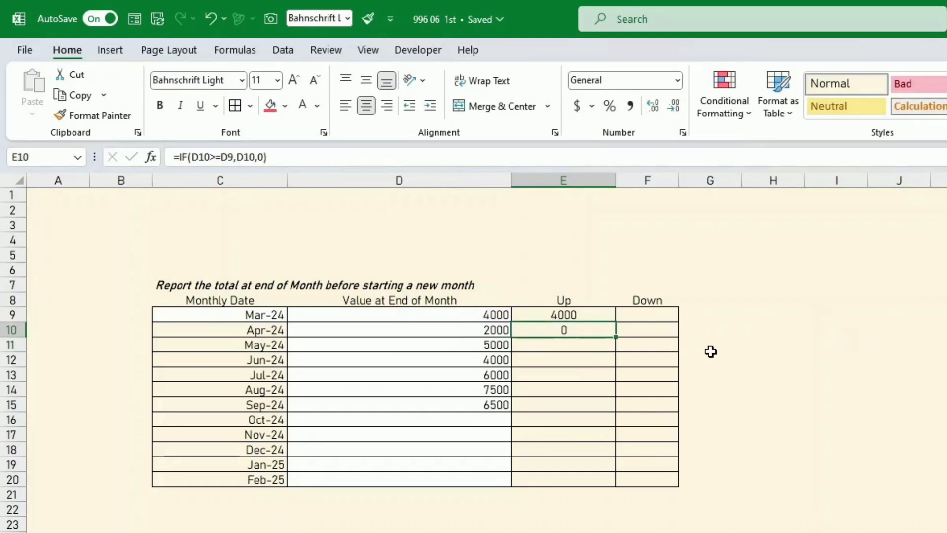
left_click_drag(615, 338, 617, 478)
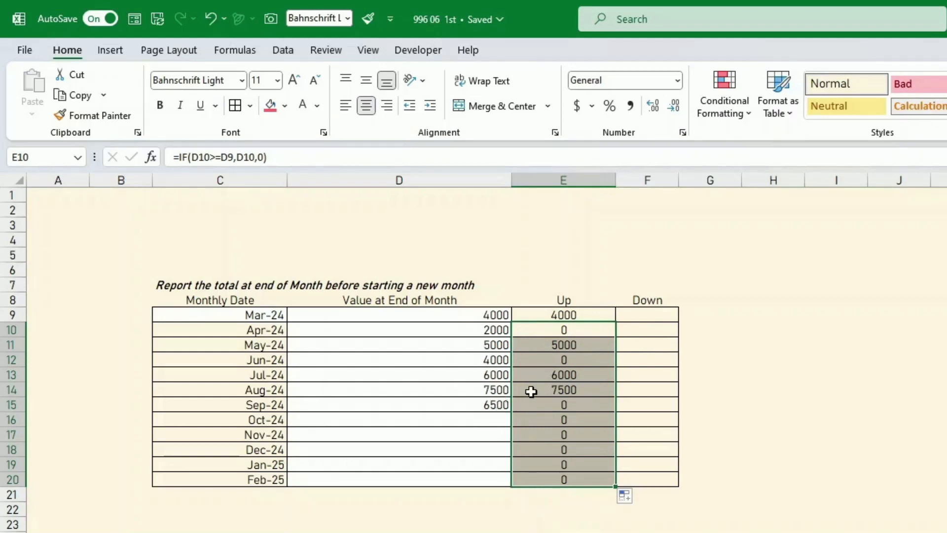
Enter the formula =IF(D10<D9,D10,0) in F10 of the Down column.
left_click(646, 329)
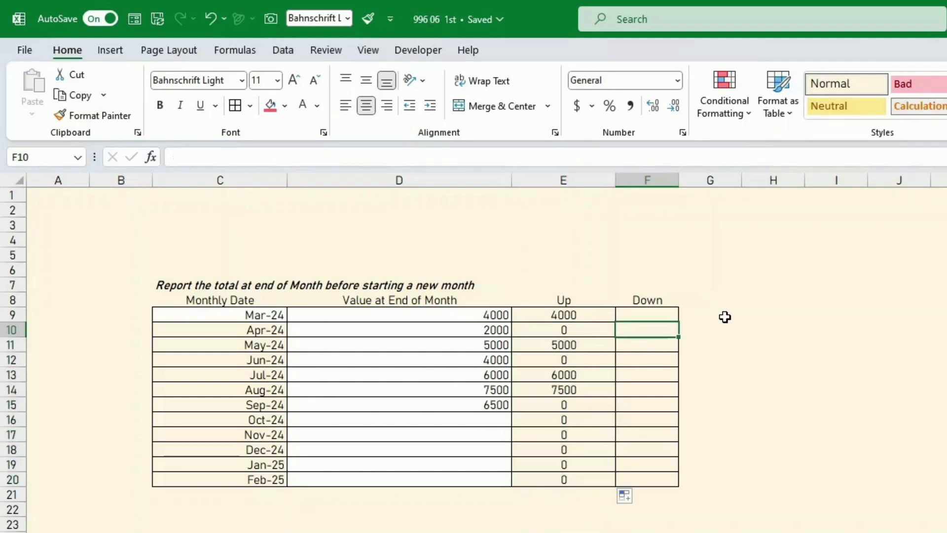
type("=if(")
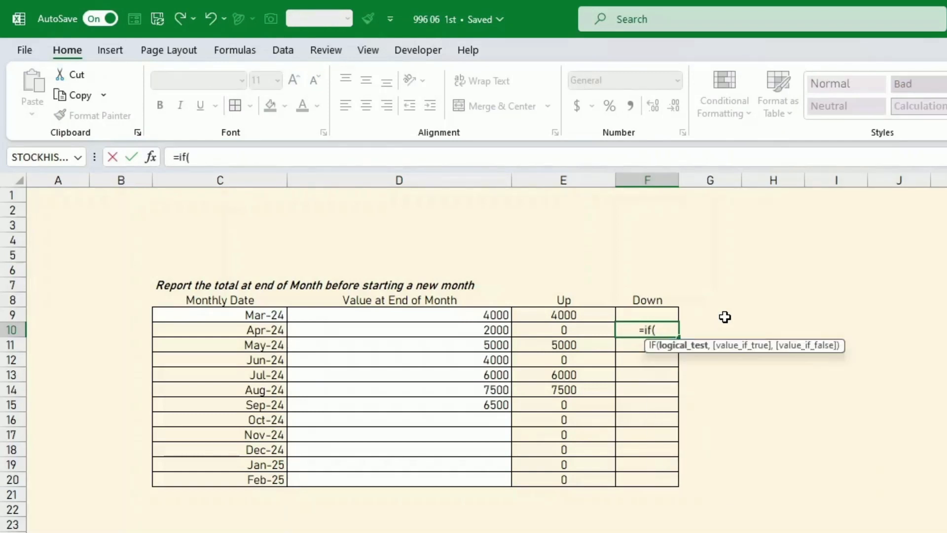
key("Left")
key("Left")
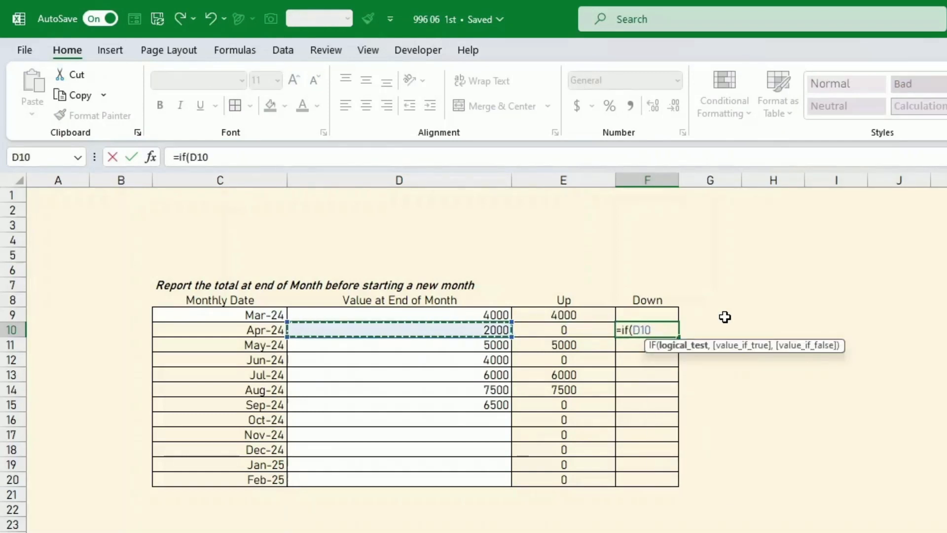
type("<")
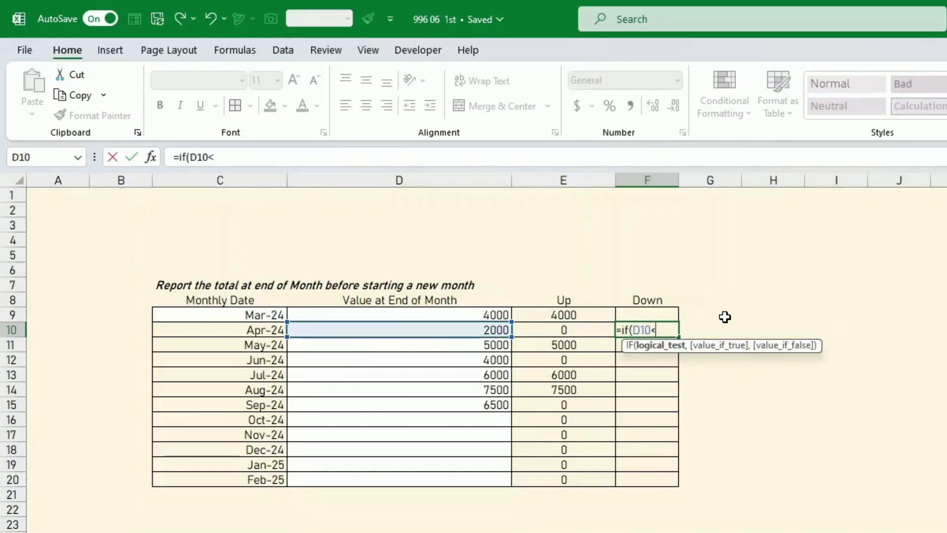
key("Up")
key("Left")
key("Left")
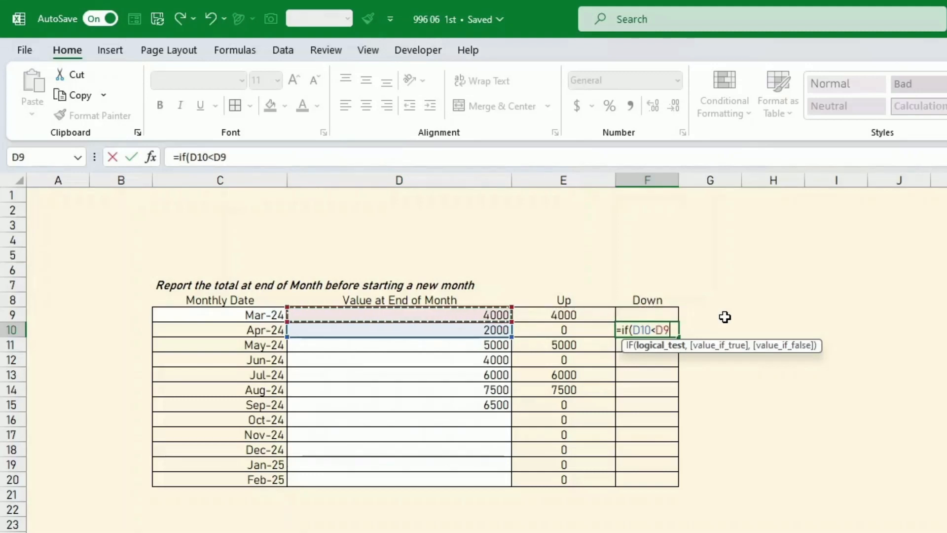
type(",")
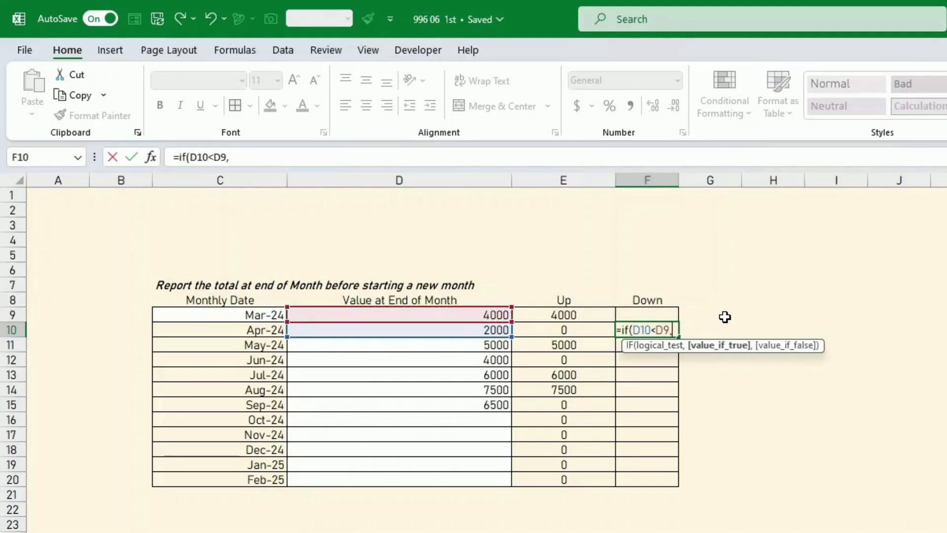
key("Left")
key("Left")
type(",")
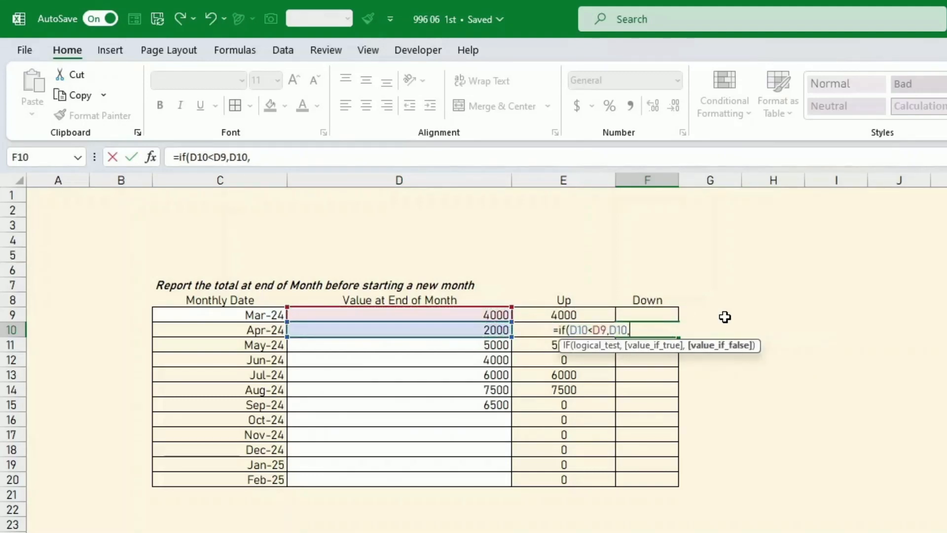
type("0")
key("Return")
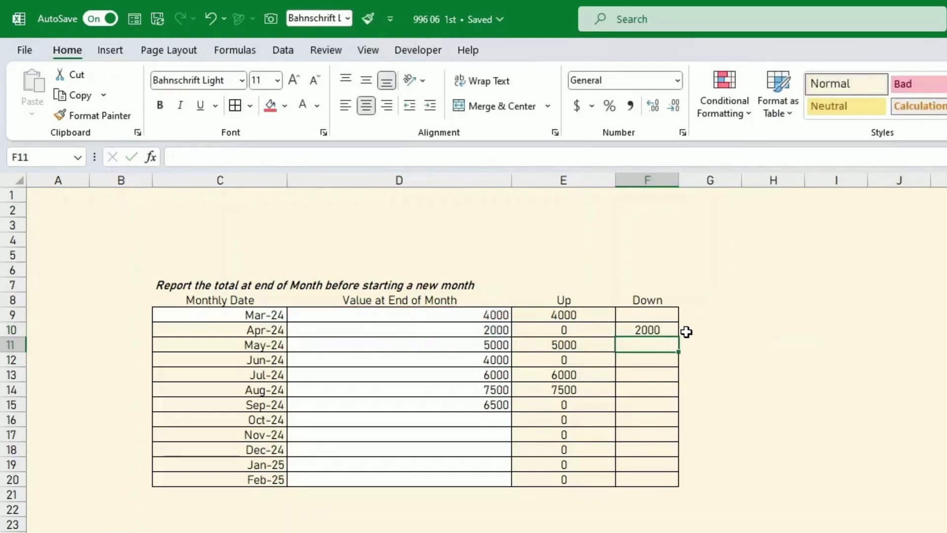
Fill the F10 formula down the Down column to F20.
left_click(661, 331)
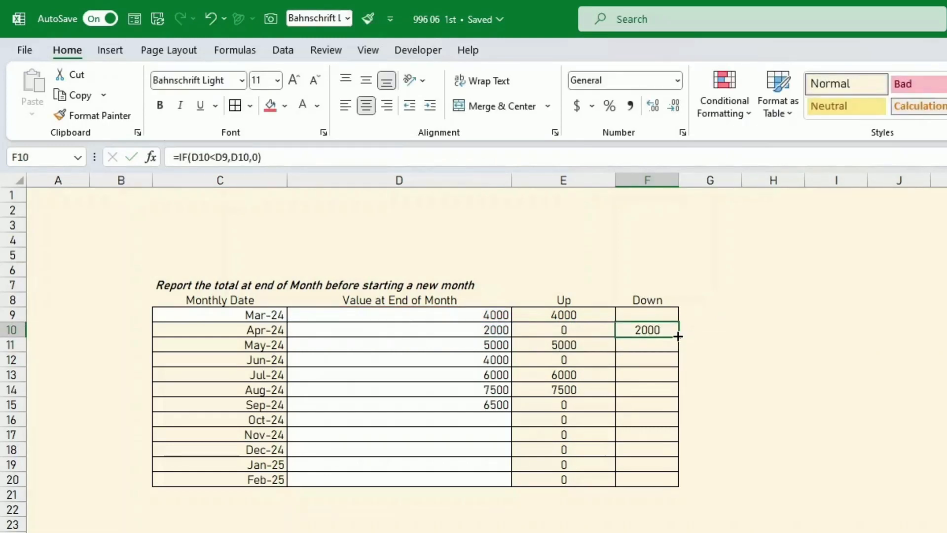
left_click_drag(678, 335, 679, 485)
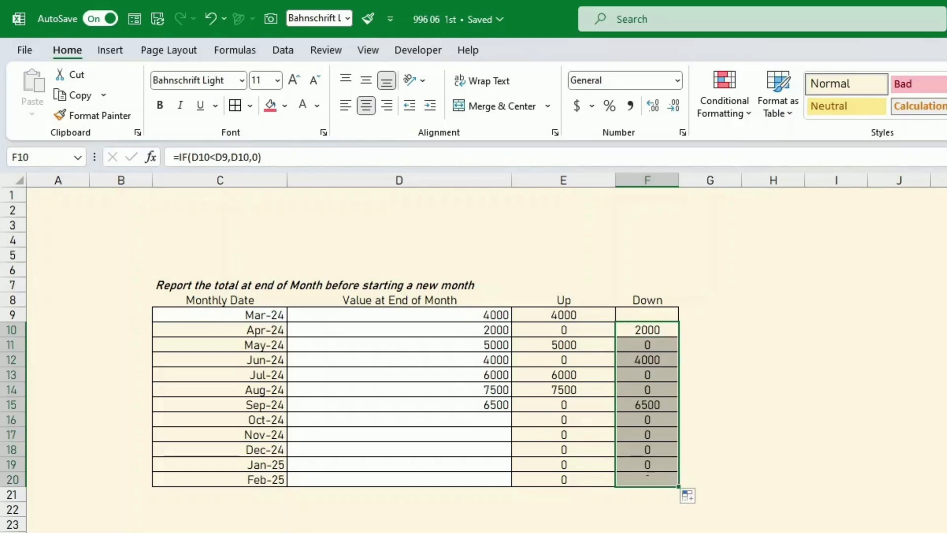
left_click(647, 532)
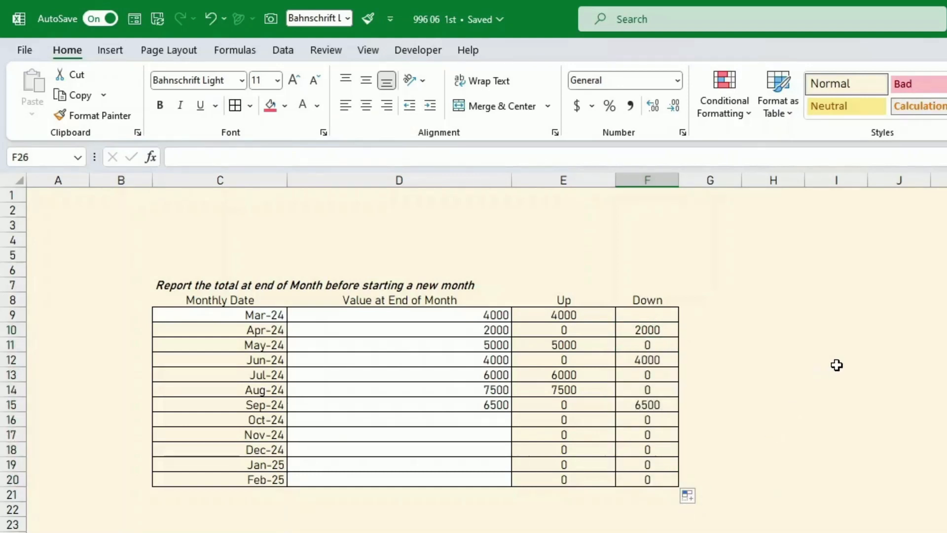
Insert a 2-D stacked column chart from C9:C20 and E9:F20, and place it beside the table.
left_click_drag(269, 315, 269, 485)
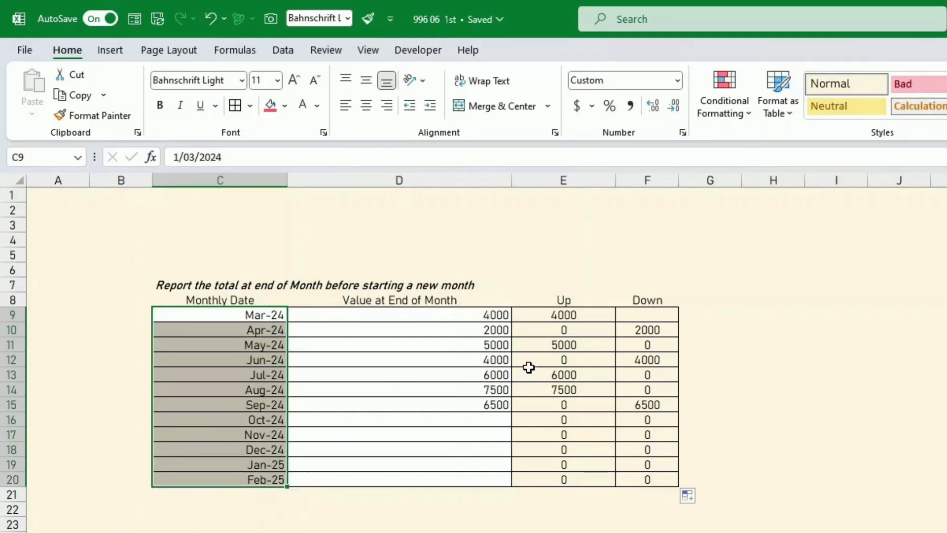
left_click_drag(534, 321, 669, 478)
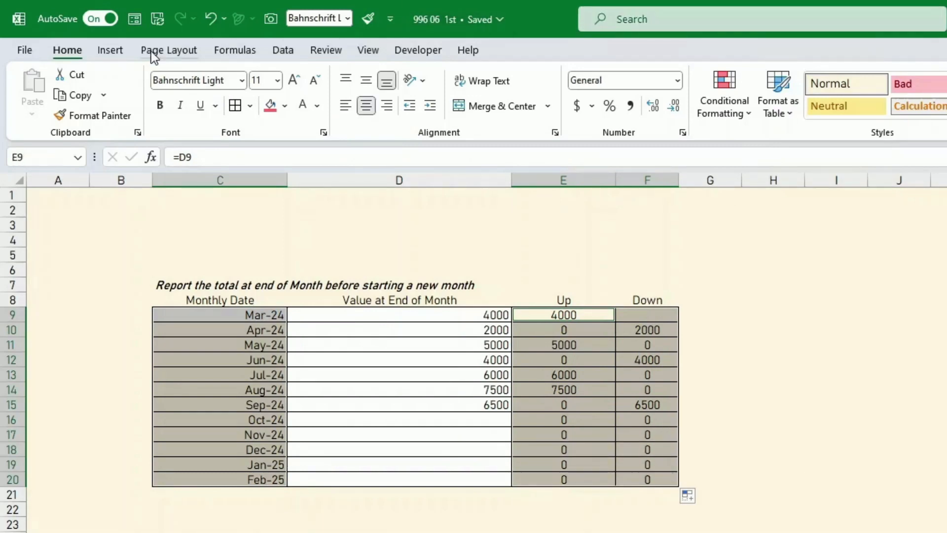
left_click(109, 51)
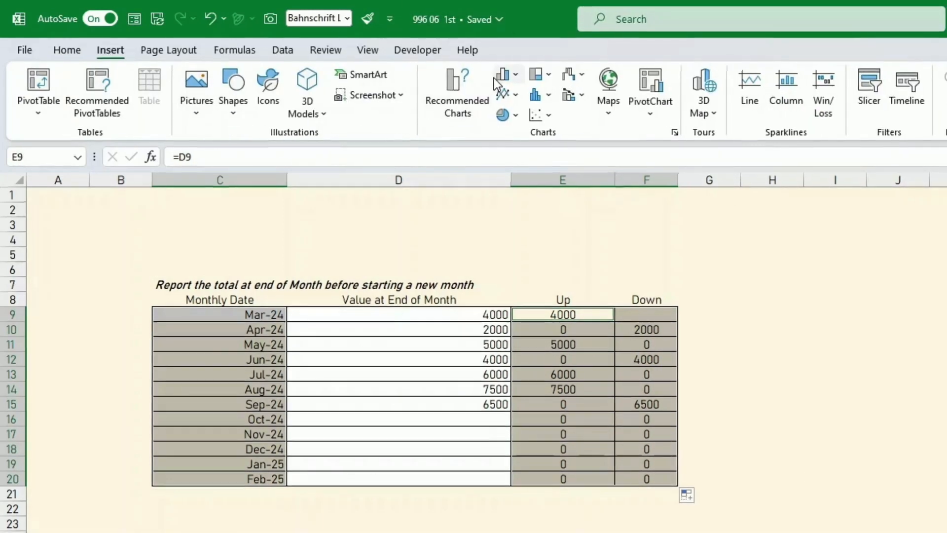
left_click(493, 72)
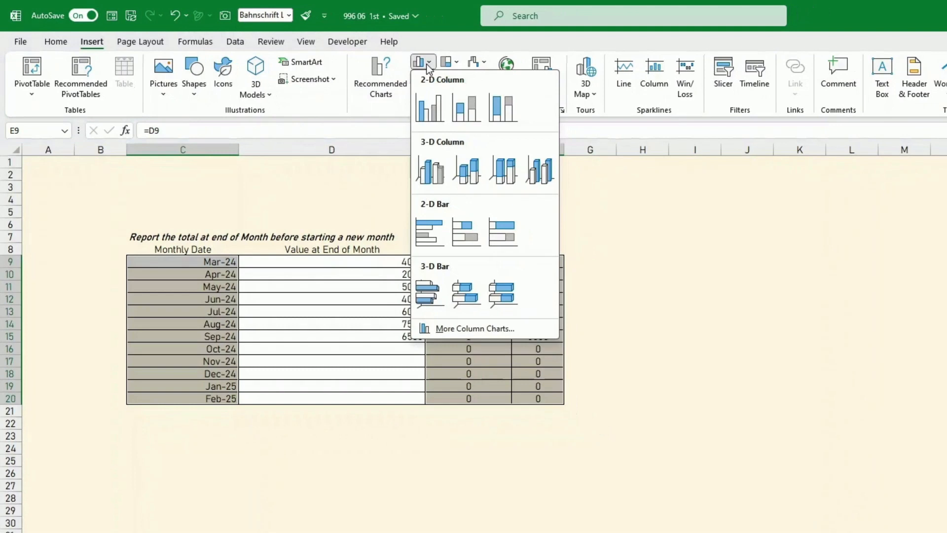
left_click(461, 110)
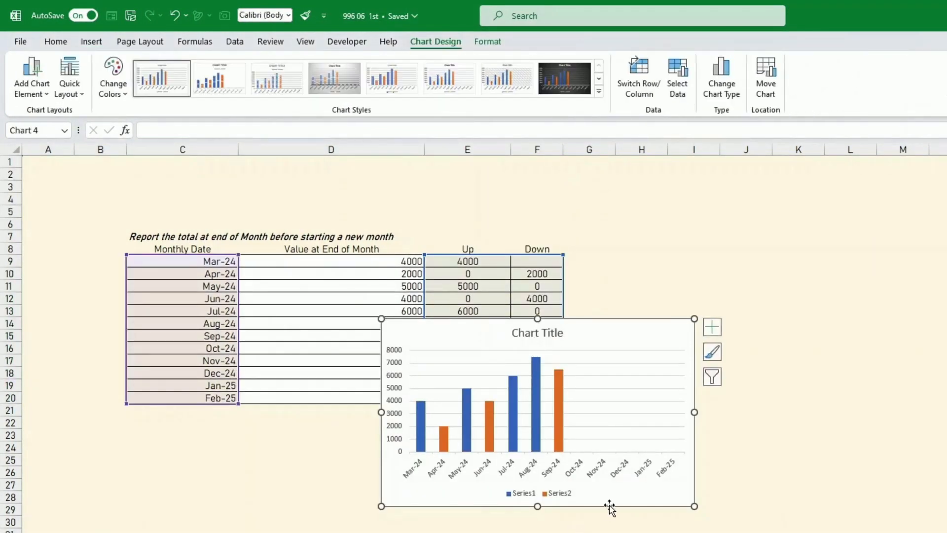
left_click_drag(608, 501, 796, 428)
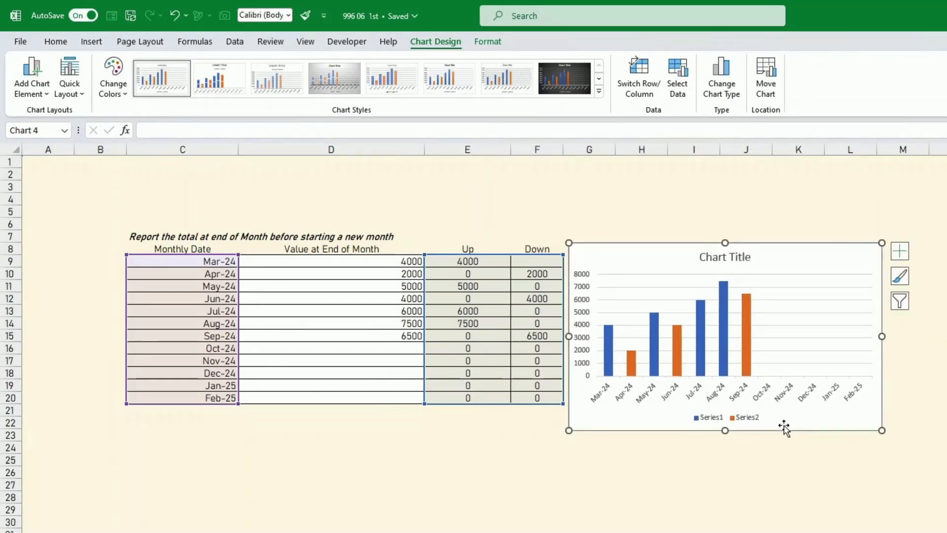
Set the gap width of the chart's columns to 50%.
right_click(747, 364)
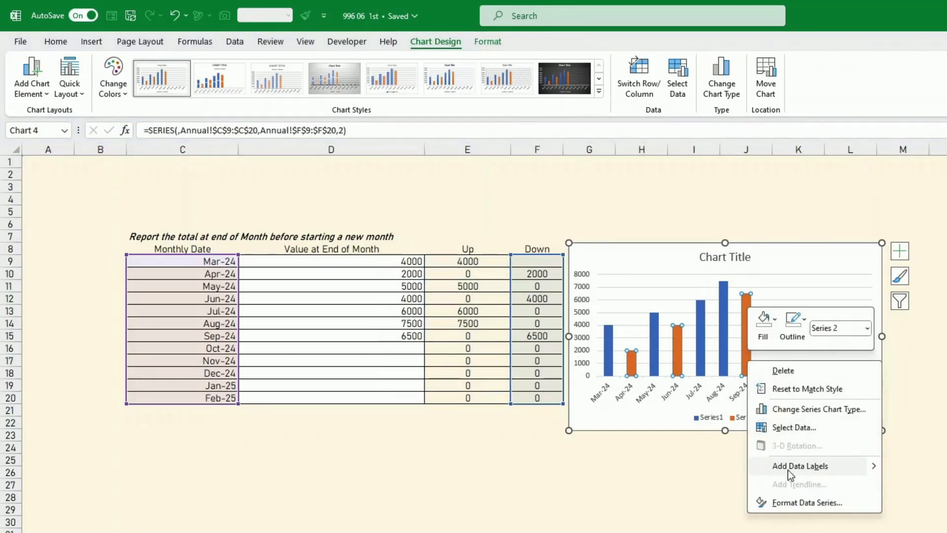
left_click(785, 502)
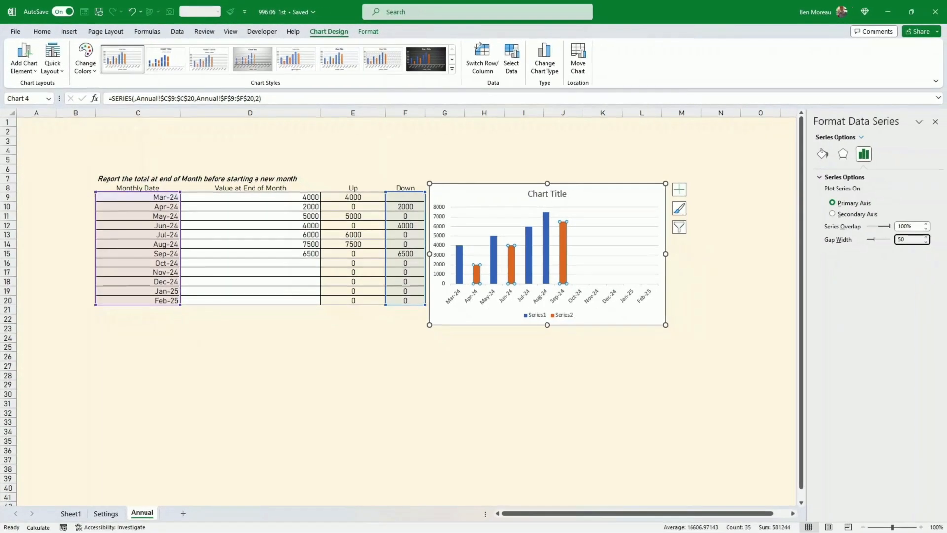
key("Return")
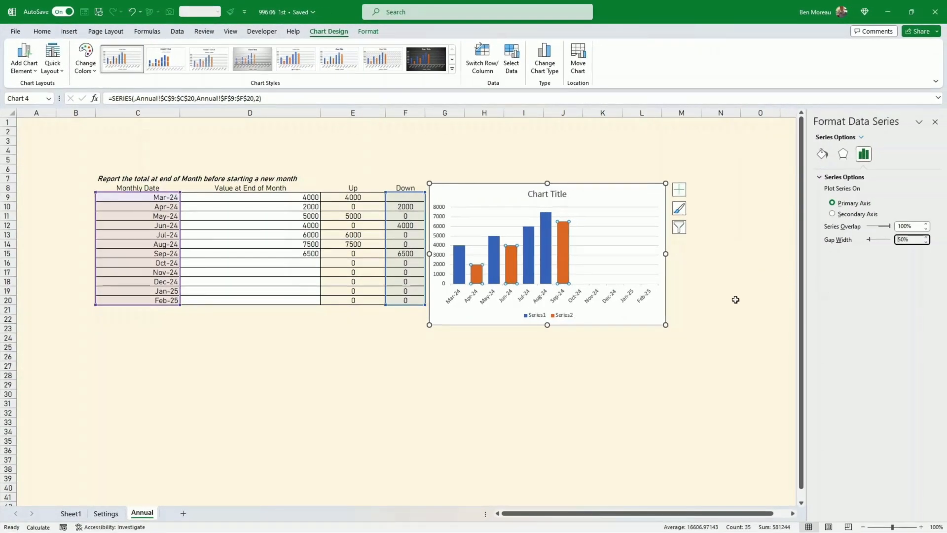
left_click(611, 324)
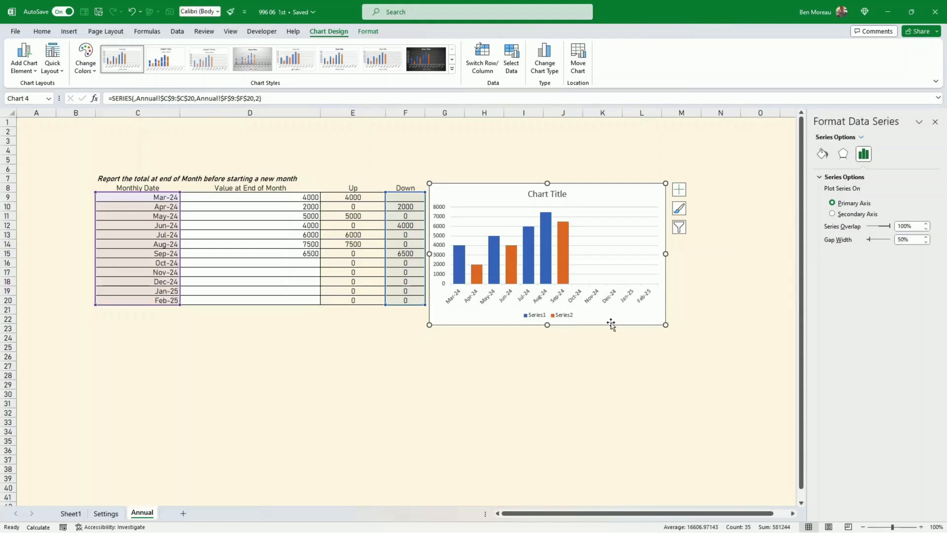
Fill the chart's Down series columns with the recently used Rose color.
left_click(566, 260)
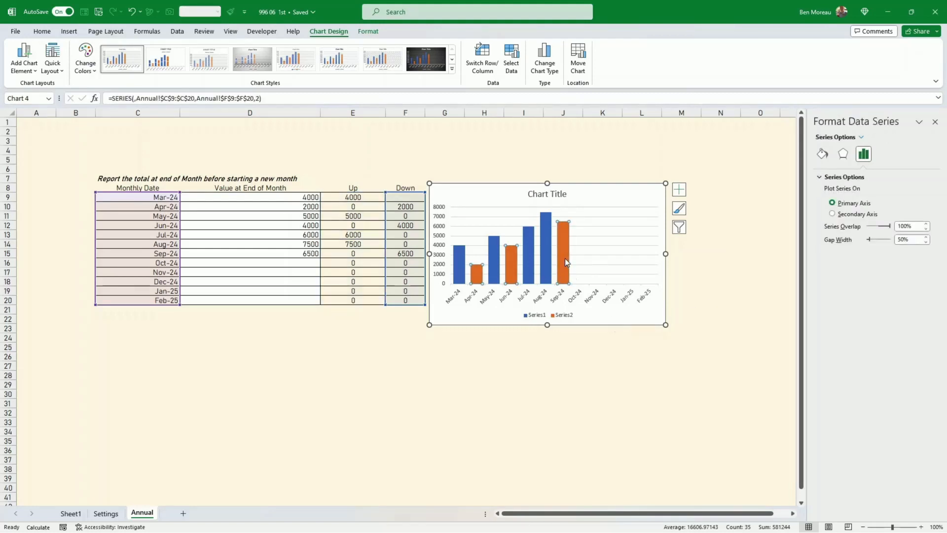
left_click(371, 32)
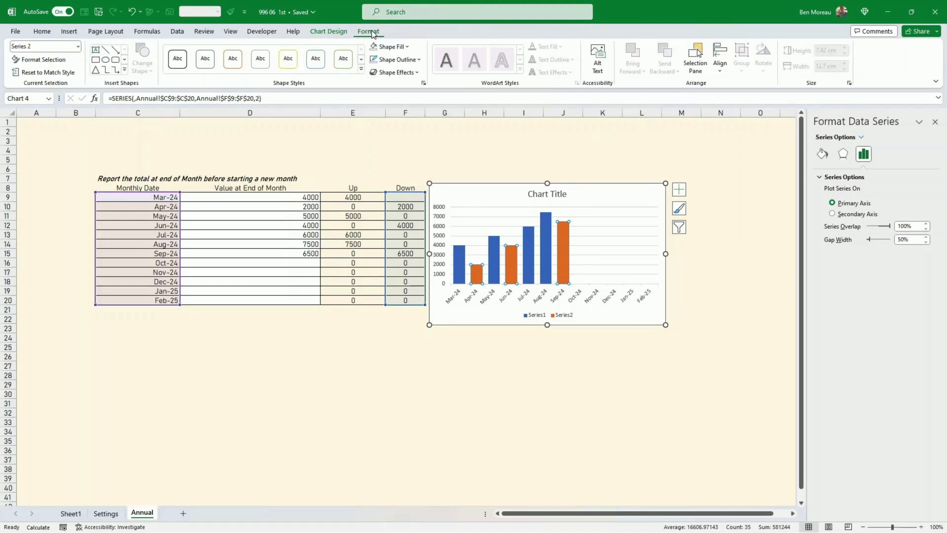
left_click(406, 48)
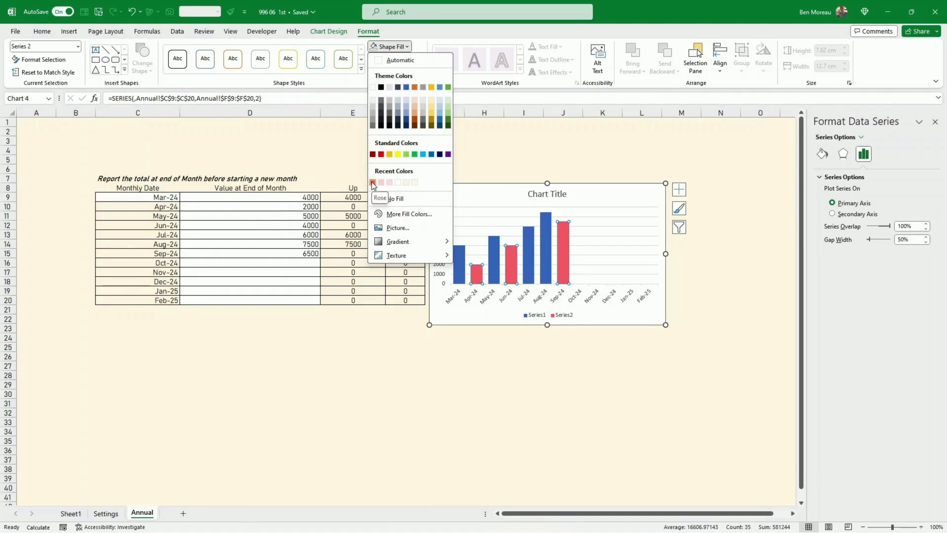
left_click(373, 182)
left_click(406, 46)
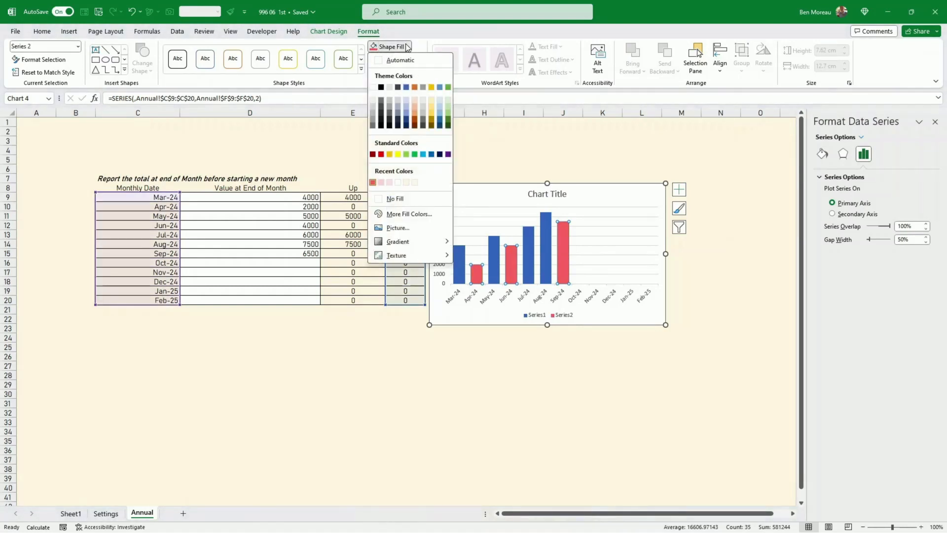
left_click(372, 182)
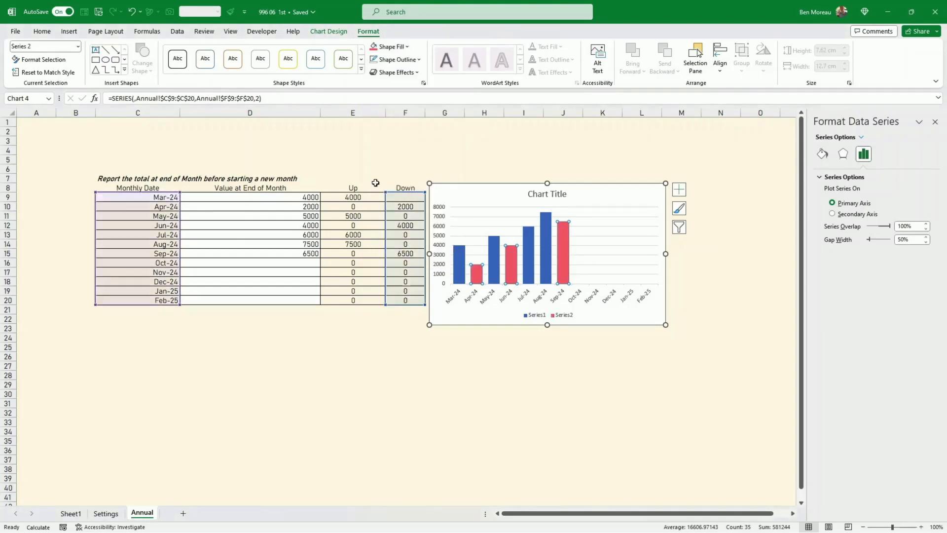
Fill the chart's Up series columns with a light green theme color.
left_click(547, 262)
left_click(406, 47)
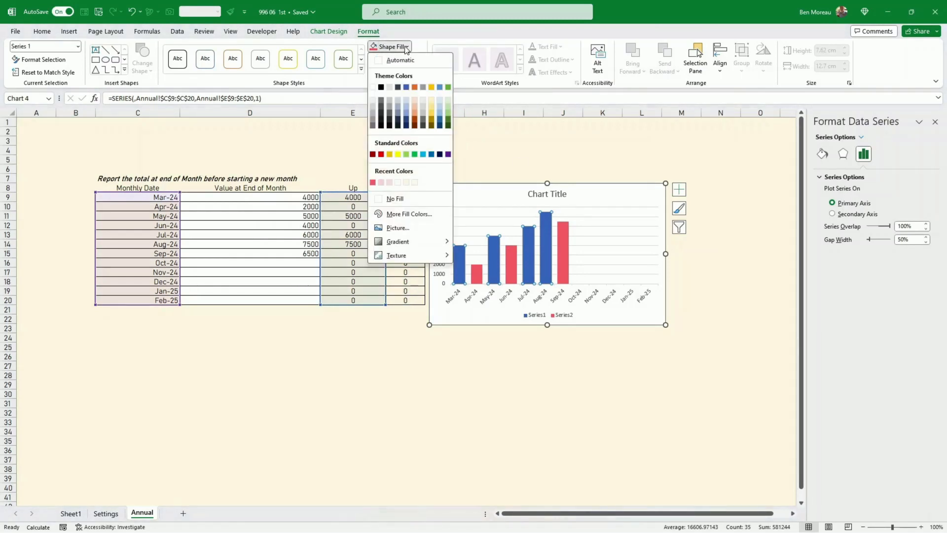
left_click(448, 108)
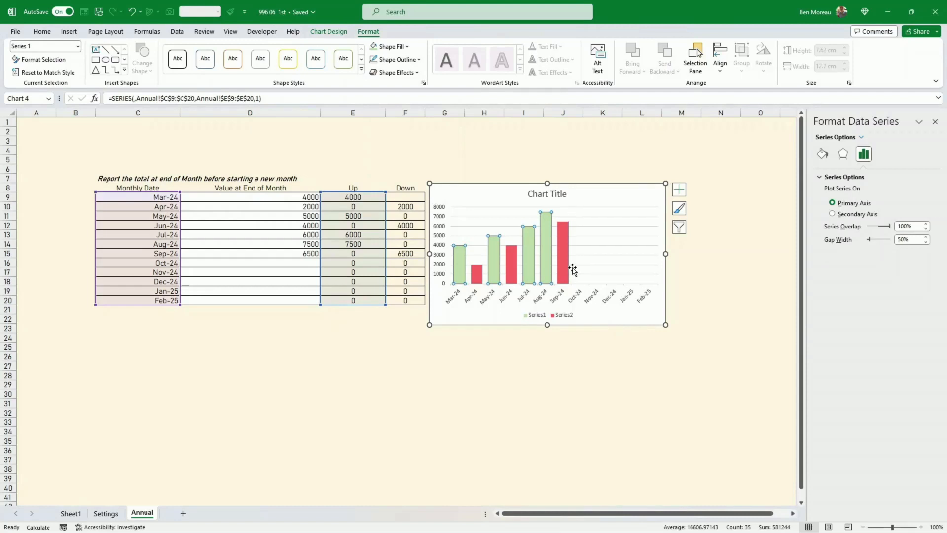
Delete the chart's legend and set the chart area to No Fill, with the chart moved slightly away from the table.
left_click(569, 317)
left_click_drag(572, 323, 589, 310)
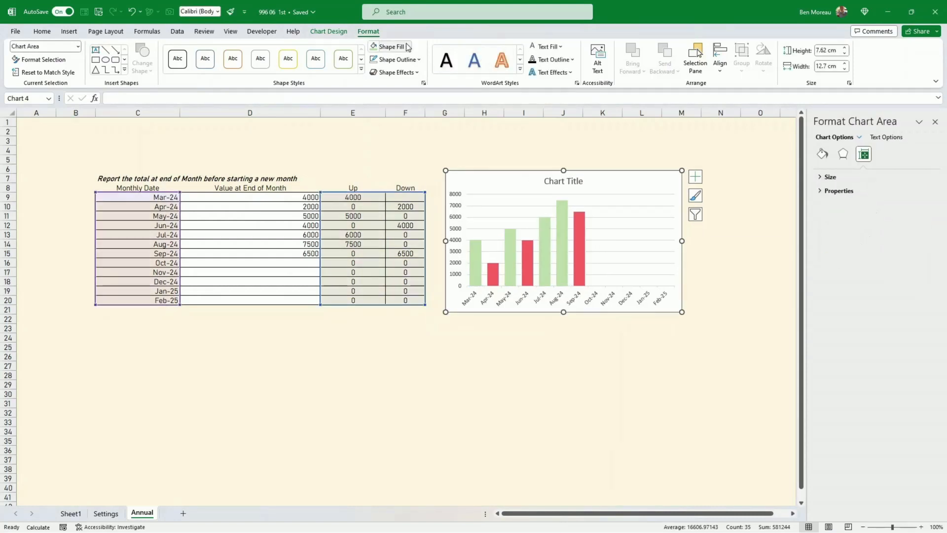
left_click(393, 46)
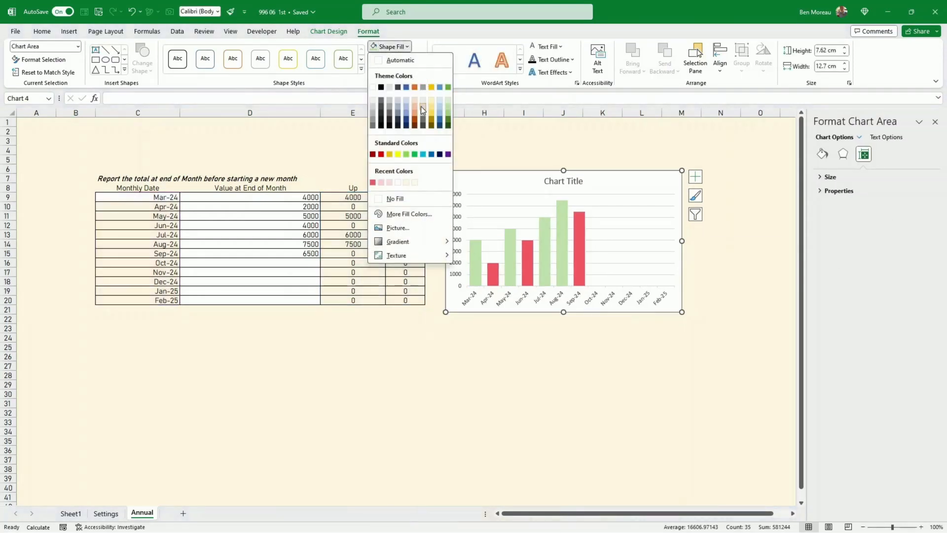
left_click(394, 198)
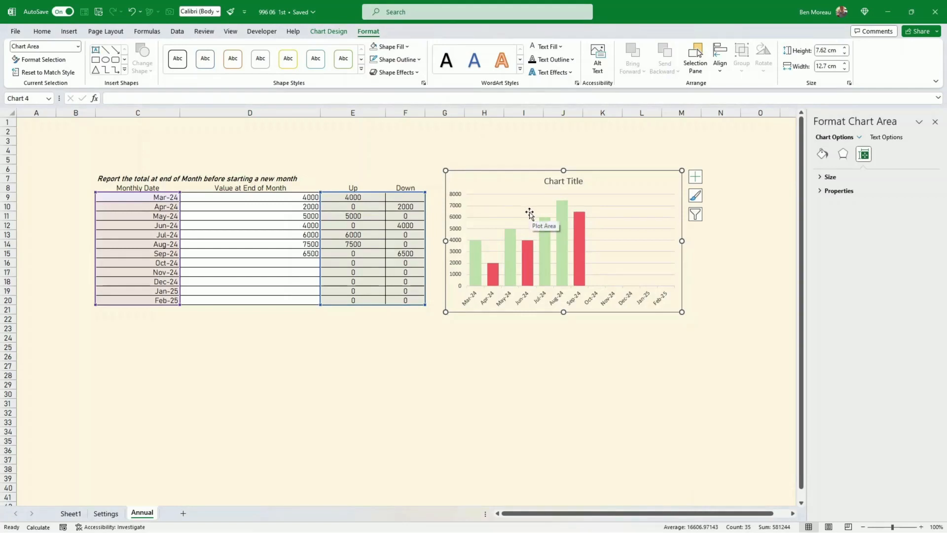
Replace the column chart's title with "Annual Money Movement".
left_click(540, 182)
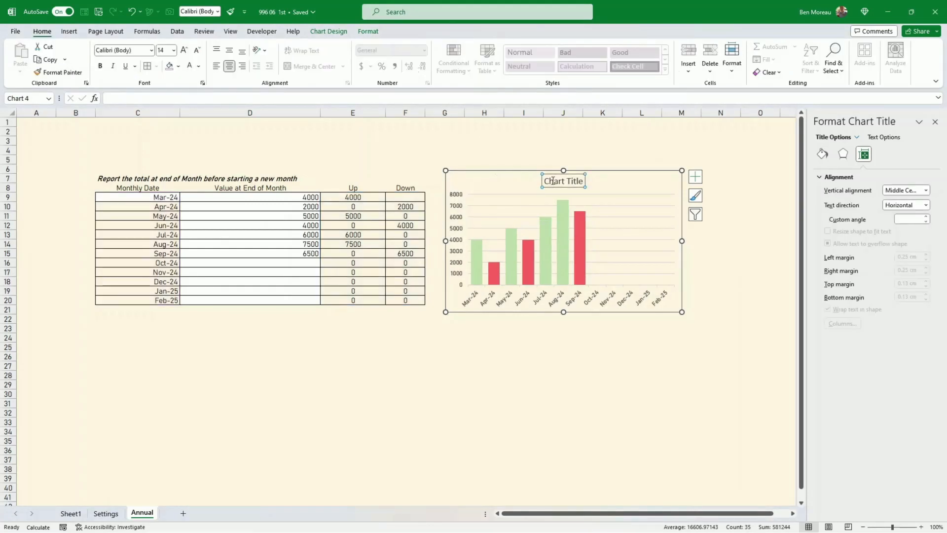
triple_click(553, 182)
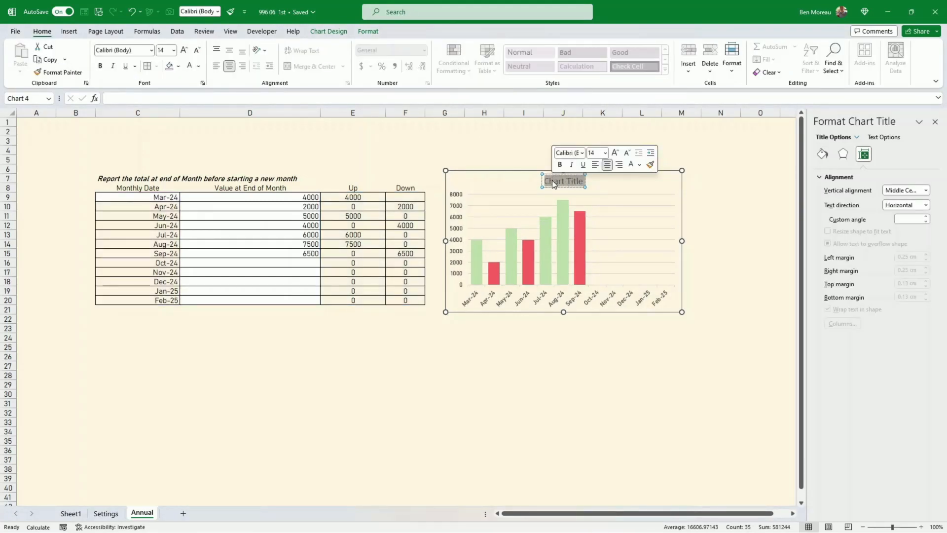
type("Annual")
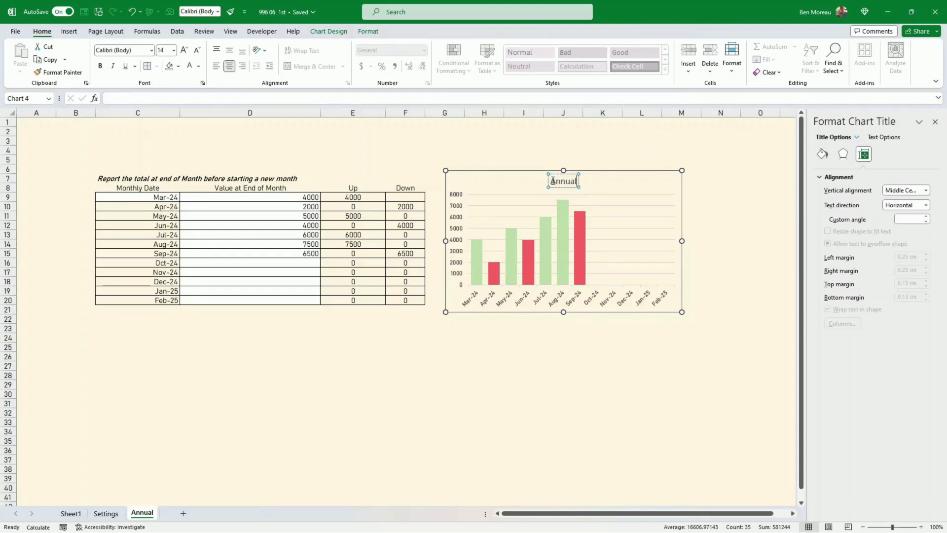
type(" Monthly")
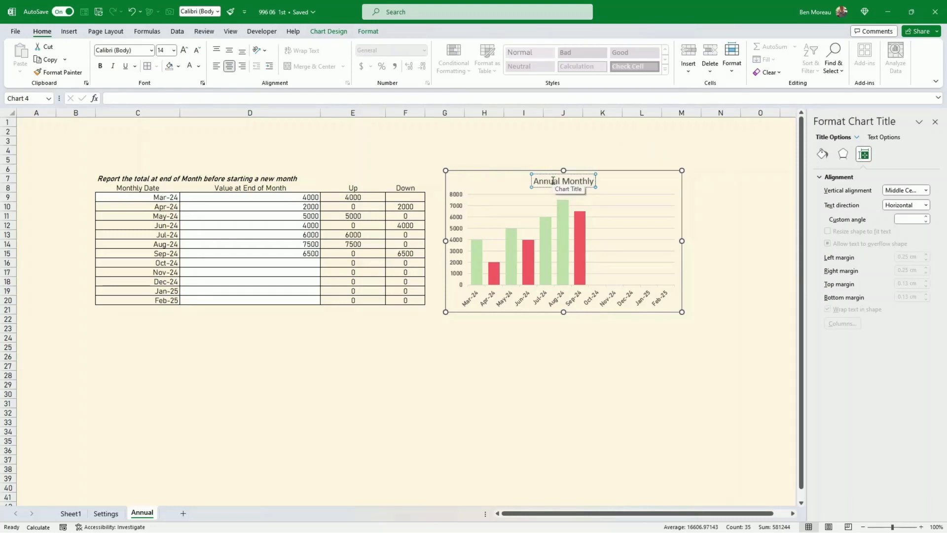
type(" Mo")
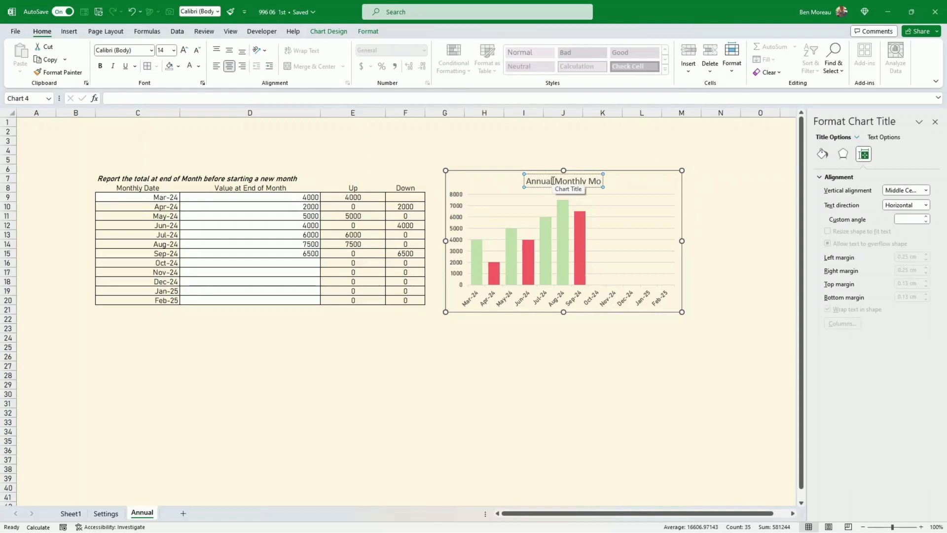
type("vemen")
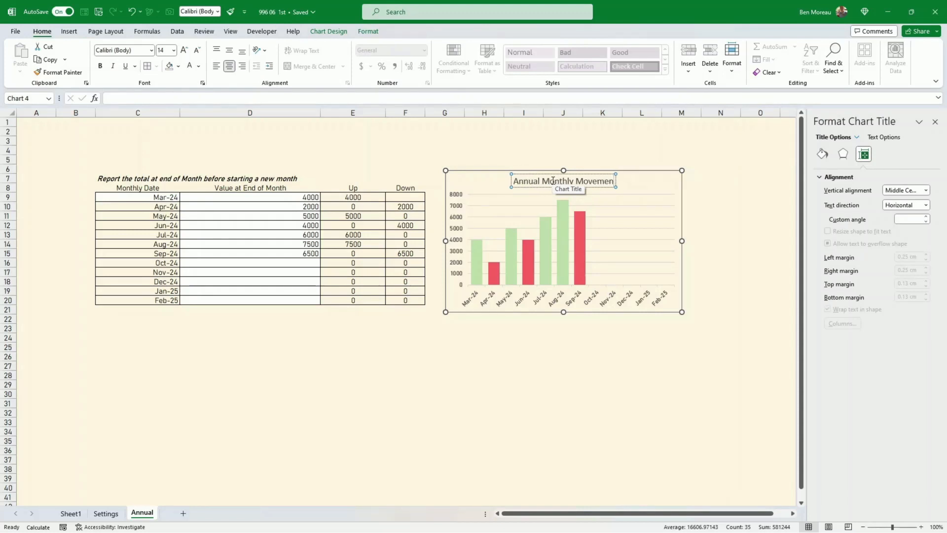
key("BackSpace")
key("BackSpace")
key("BackSpace")
key("BackSpace")
key("BackSpace")
key("BackSpace")
key("BackSpace")
key("BackSpace")
key("BackSpace")
key("BackSpace")
key("BackSpace")
key("BackSpace")
key("BackSpace")
key("BackSpace")
key("BackSpace")
key("BackSpace")
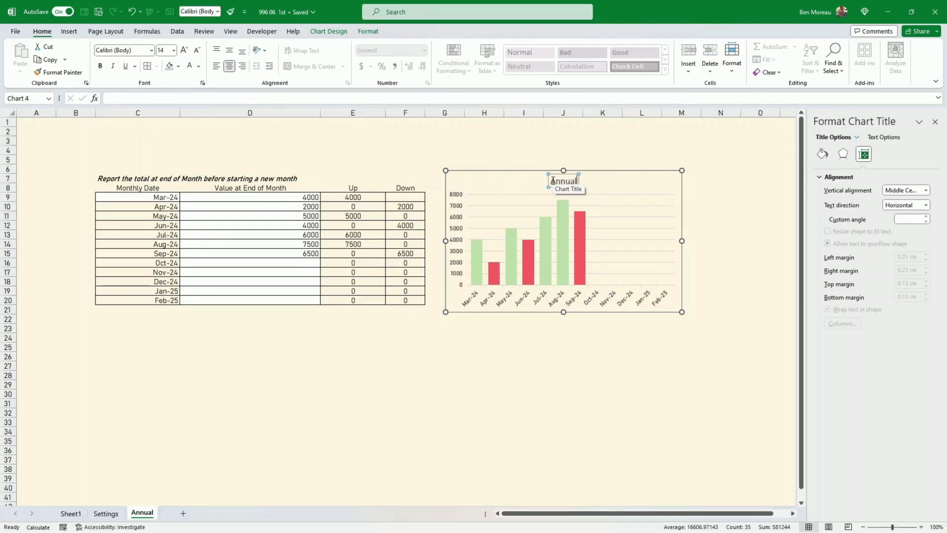
type("Money")
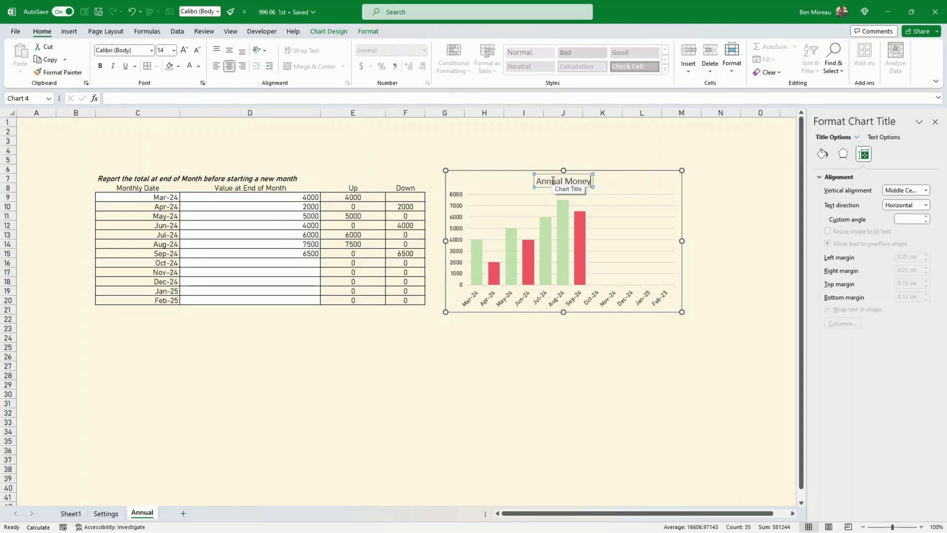
type(" Movement")
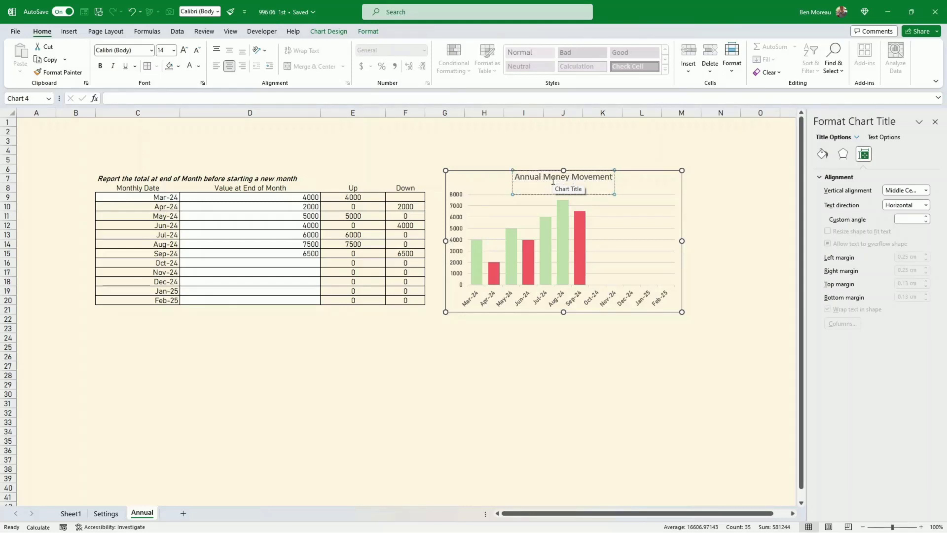
left_click(563, 150)
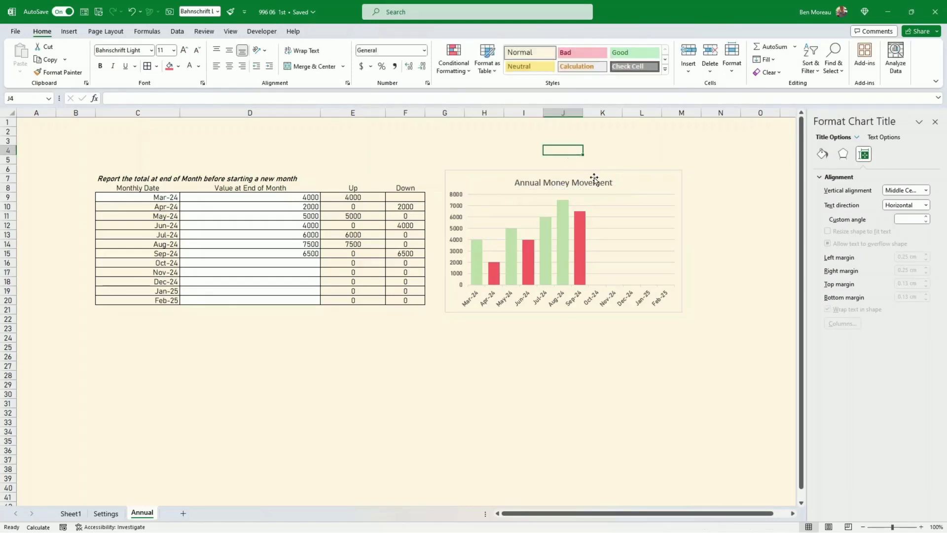
Fill the Annual Money Movement title with a dark blue theme color and make its text white.
left_click(595, 183)
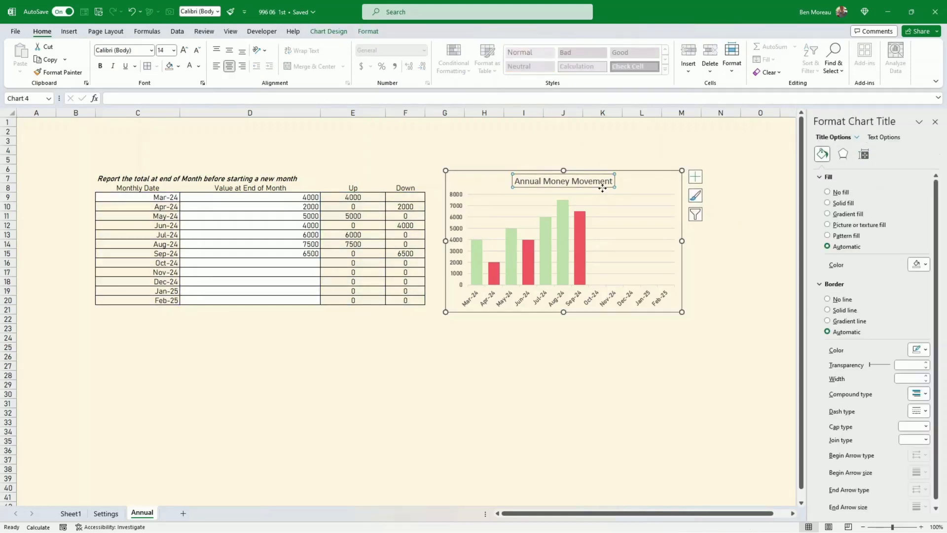
left_click(370, 31)
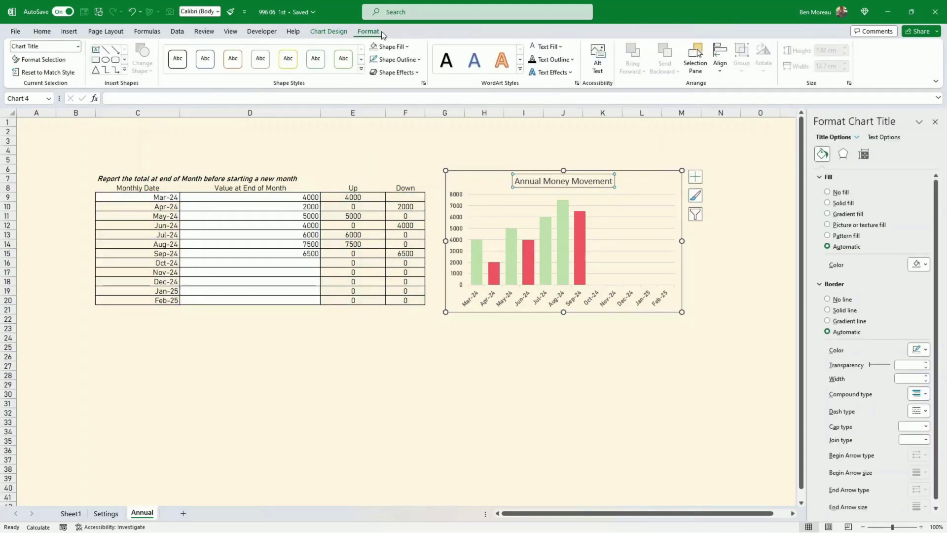
left_click(410, 48)
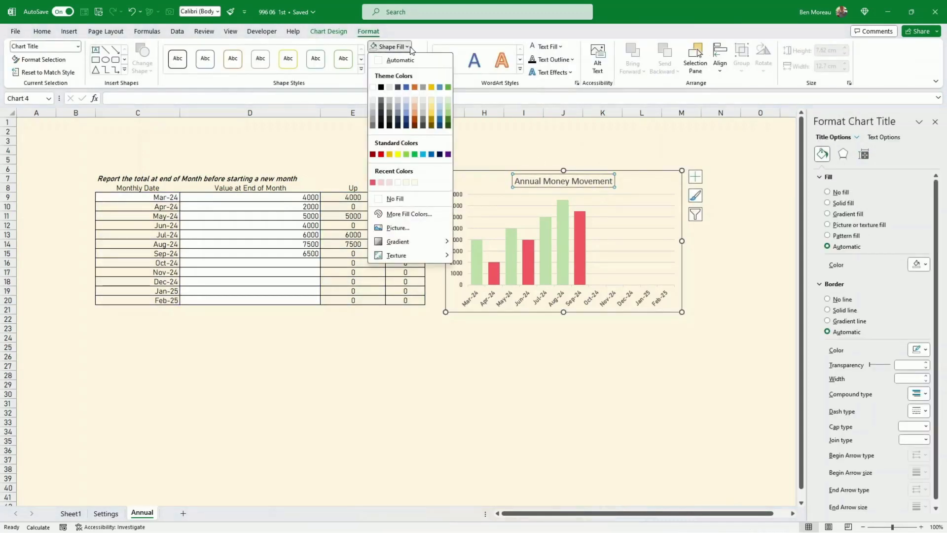
left_click(440, 123)
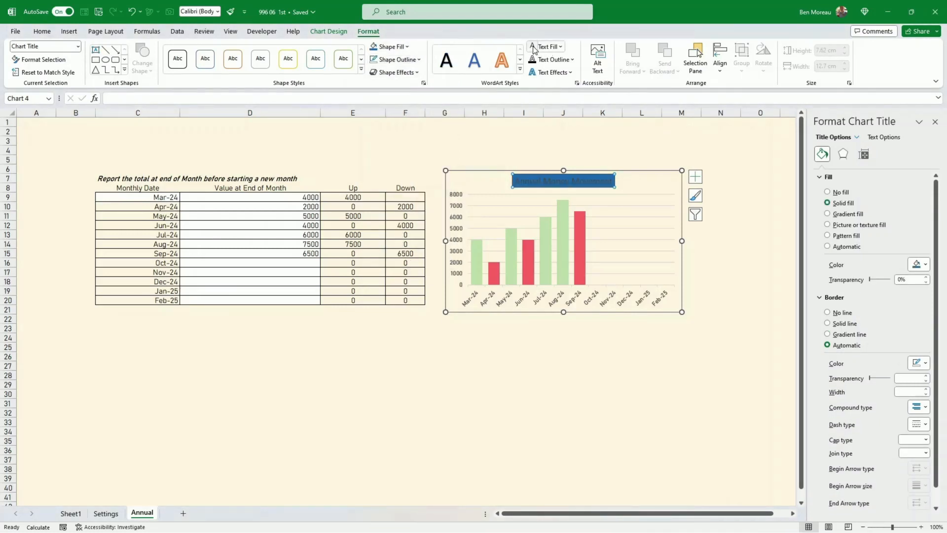
left_click(534, 49)
Duplicate the Annual Money Movement chart and transfer the copy to Sheet1 beside the balance summary, sized about 6.67 by 10.35 cm.
left_click(628, 312)
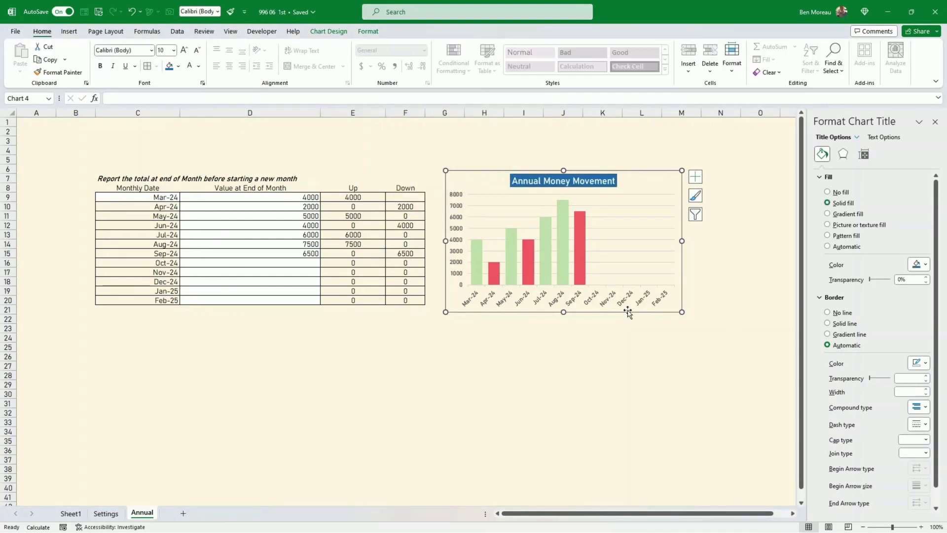
left_click_drag(628, 313, 416, 397)
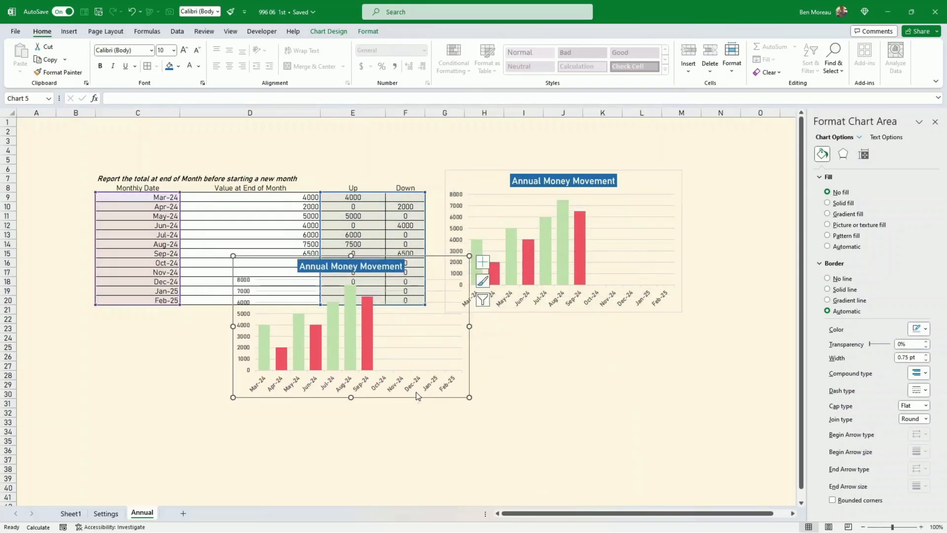
key("Delete")
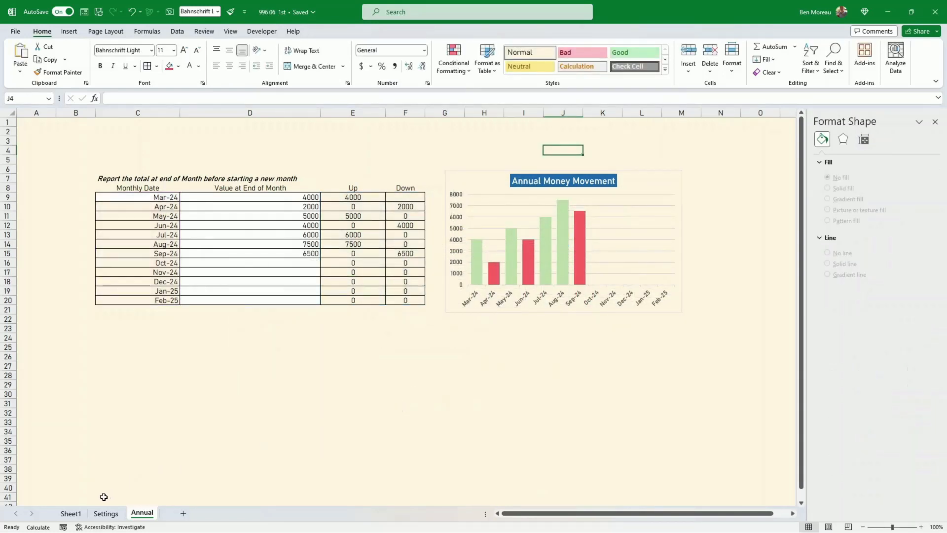
left_click(71, 513)
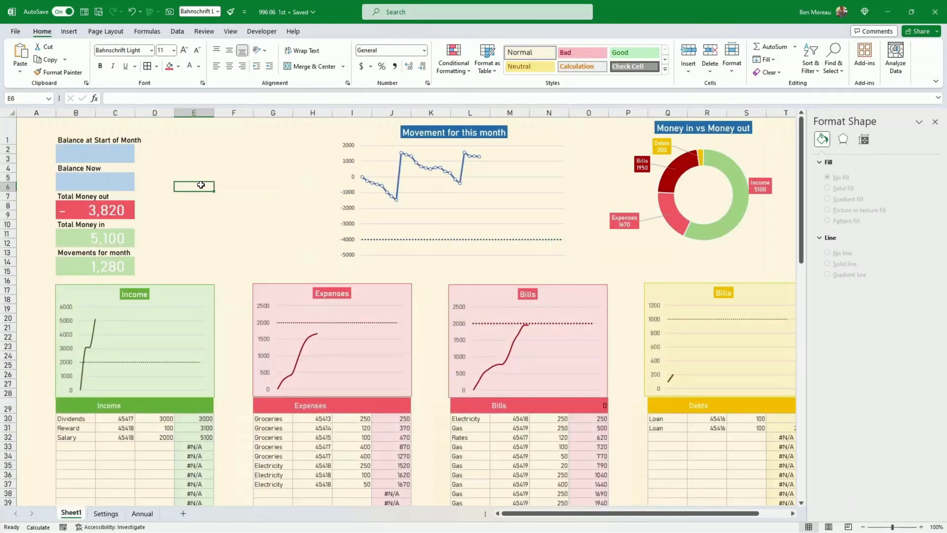
key("ctrl+v")
left_click_drag(411, 323, 333, 263)
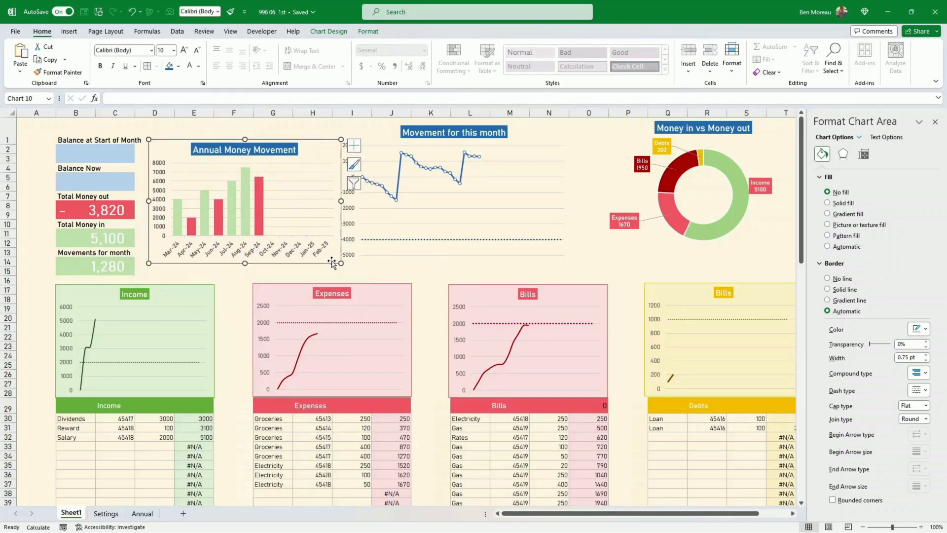
Remove the outline of the Annual Money Movement chart on Sheet1 and shift the chart slightly upward.
left_click(378, 33)
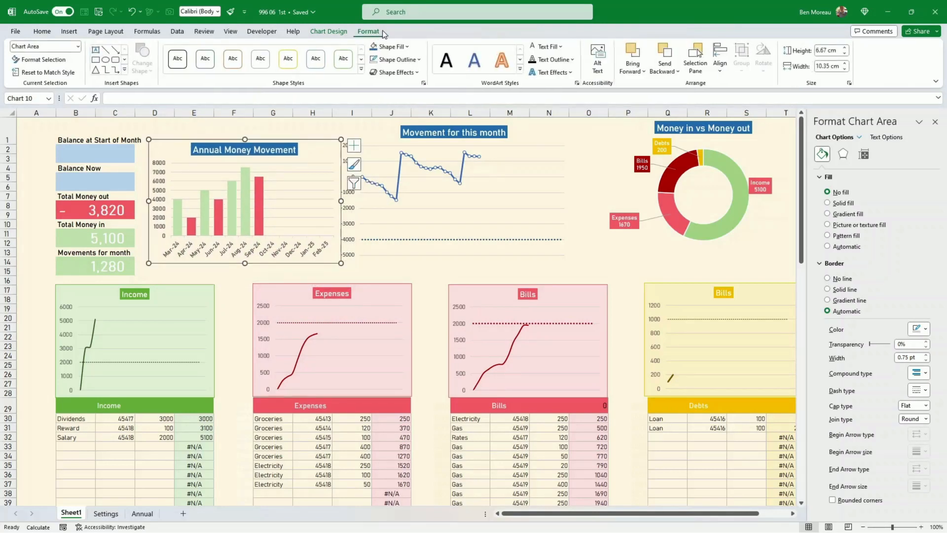
left_click(400, 59)
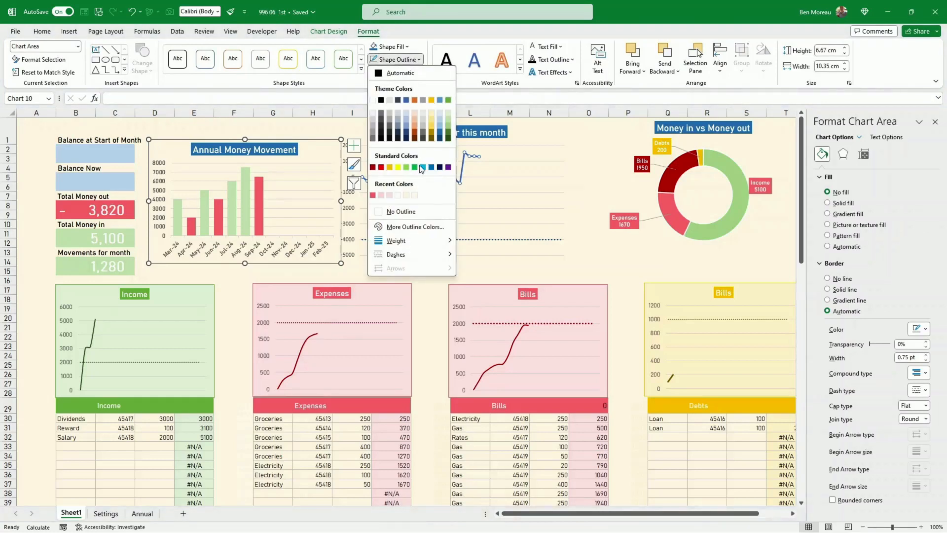
left_click(411, 212)
left_click_drag(330, 264, 328, 255)
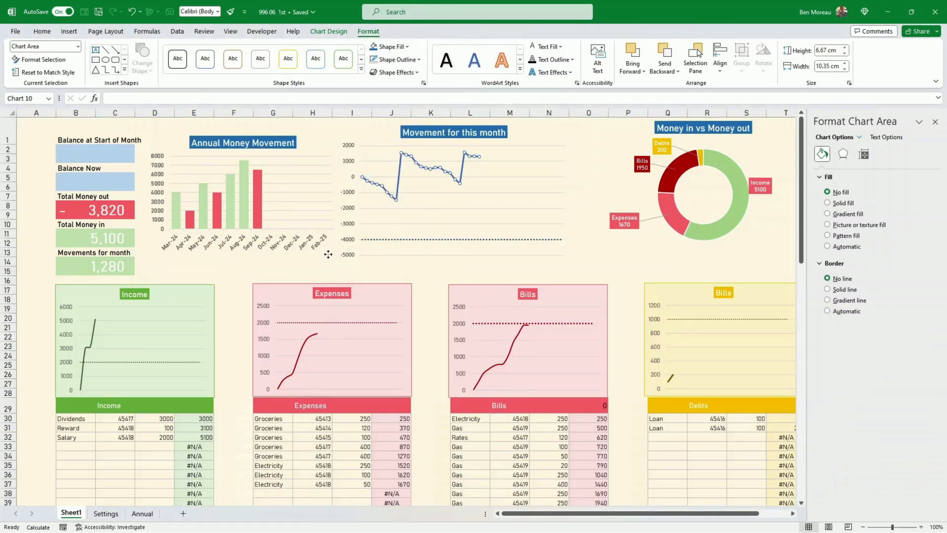
left_click(604, 267)
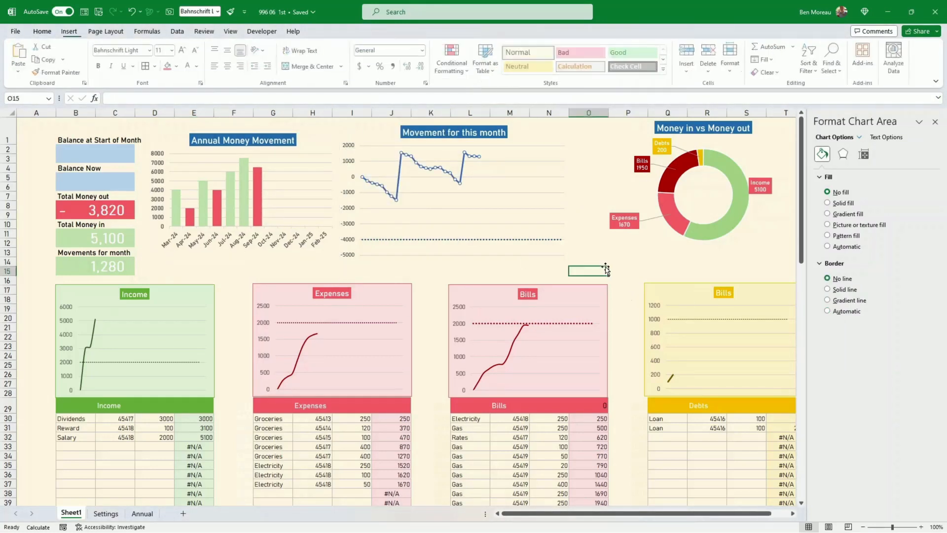
Shift the Movement for this month chart slightly right and down, away from the Annual Money Movement chart.
left_click(498, 257)
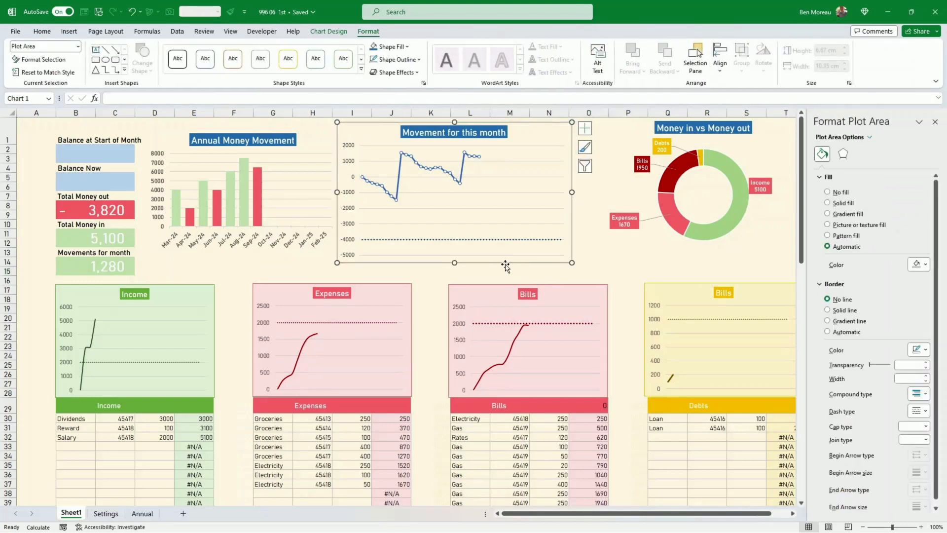
left_click_drag(506, 261, 512, 264)
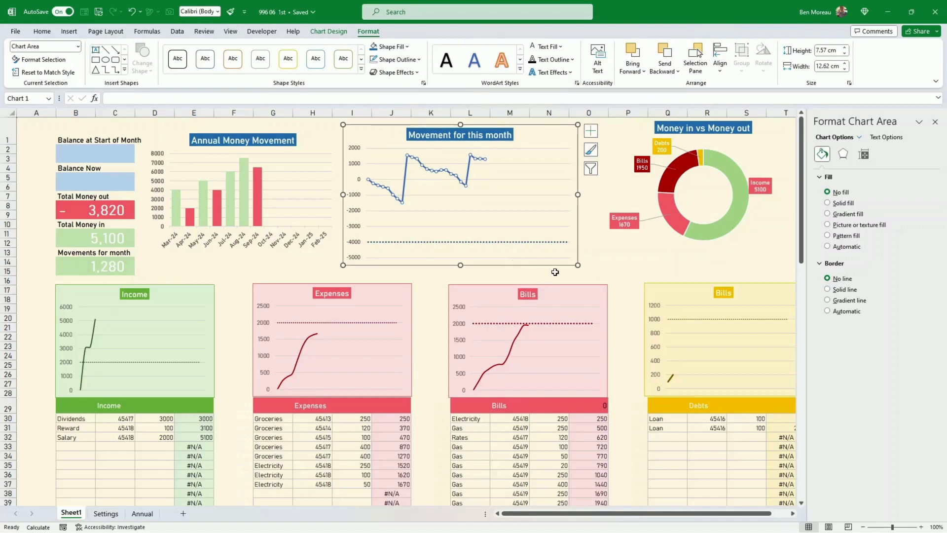
left_click(630, 247)
Enter 5000 as the Balance at Start of Month in cell B2.
left_click(87, 156)
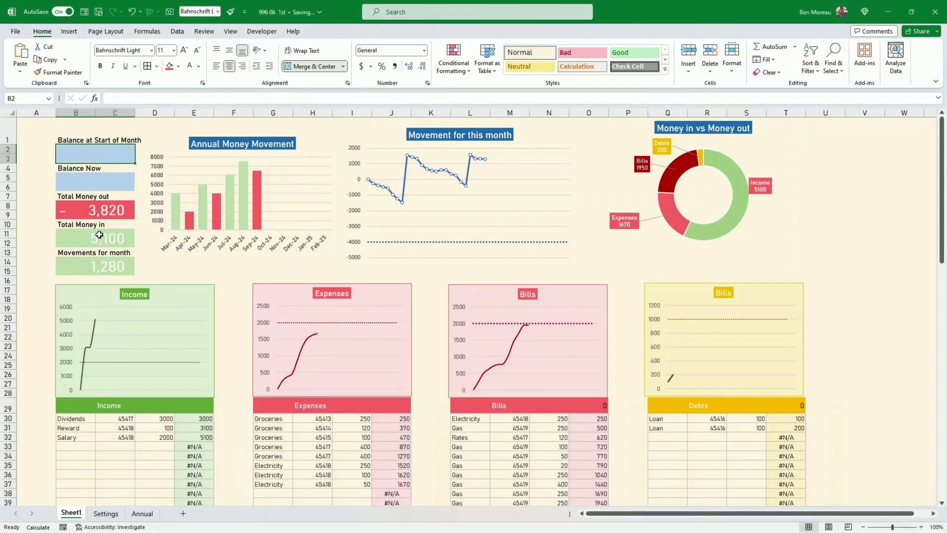
type("5000")
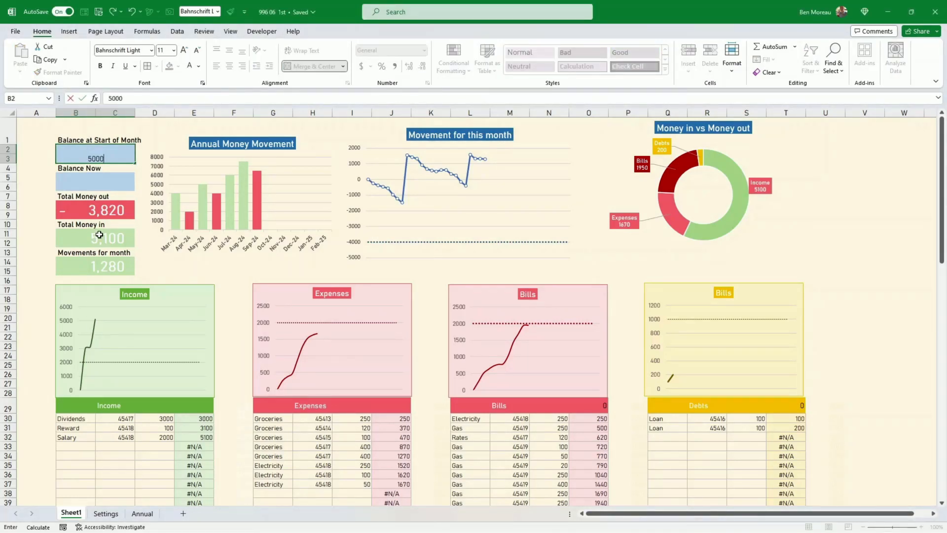
key("ctrl+Return")
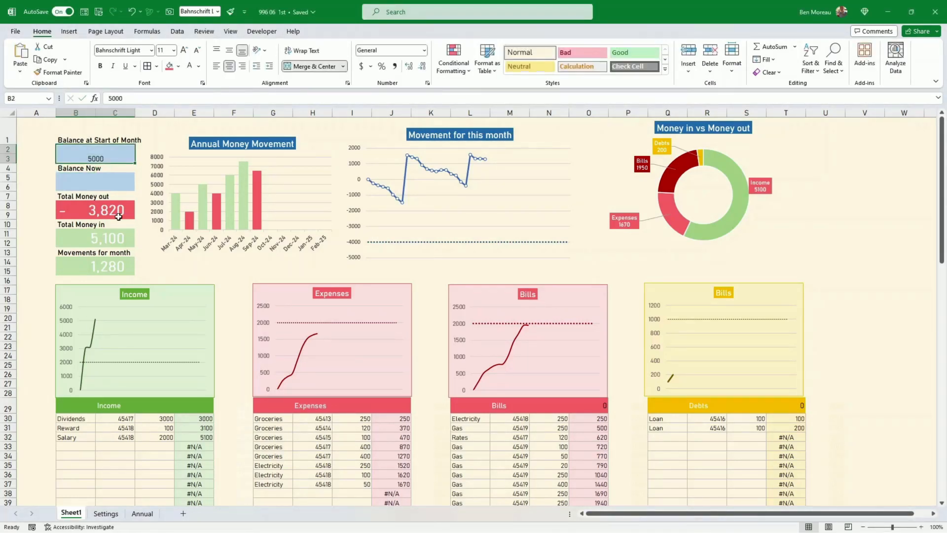
Copy the Total Money in cell's formatting onto the Balance at Start of Month cell and fill it with light blue.
left_click(101, 239)
left_click(59, 72)
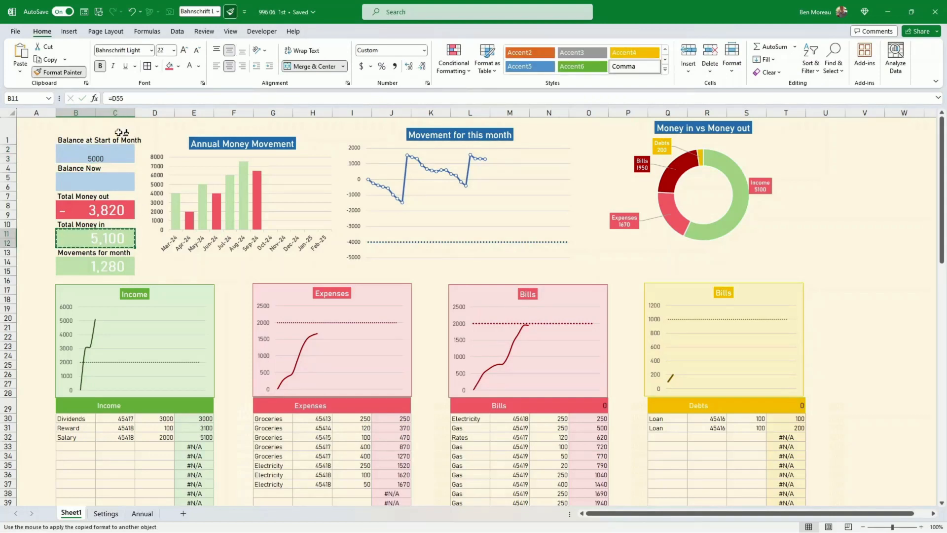
left_click(118, 154)
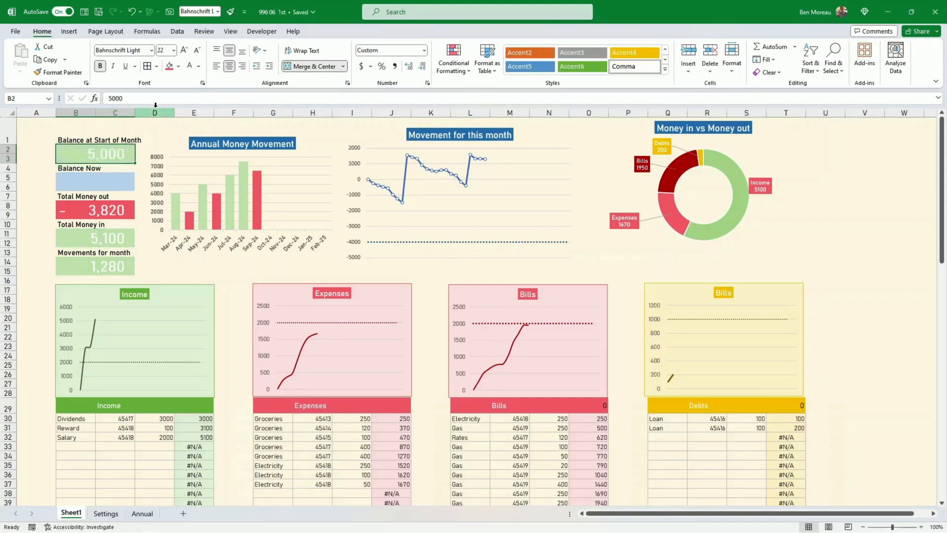
left_click(178, 66)
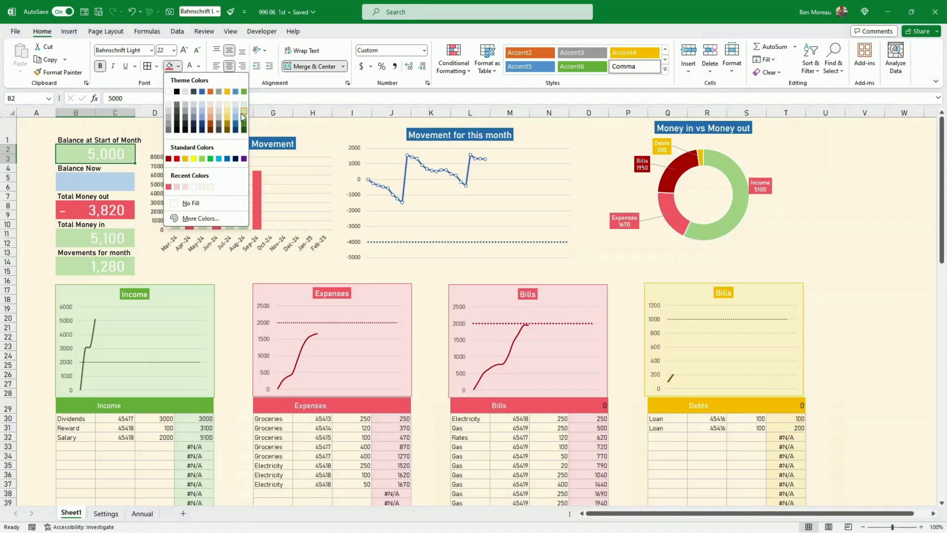
left_click(237, 112)
Calculate Balance Now in cell B5 by adding the Movements for month cell to the Balance at Start of Month in B2.
left_click(101, 179)
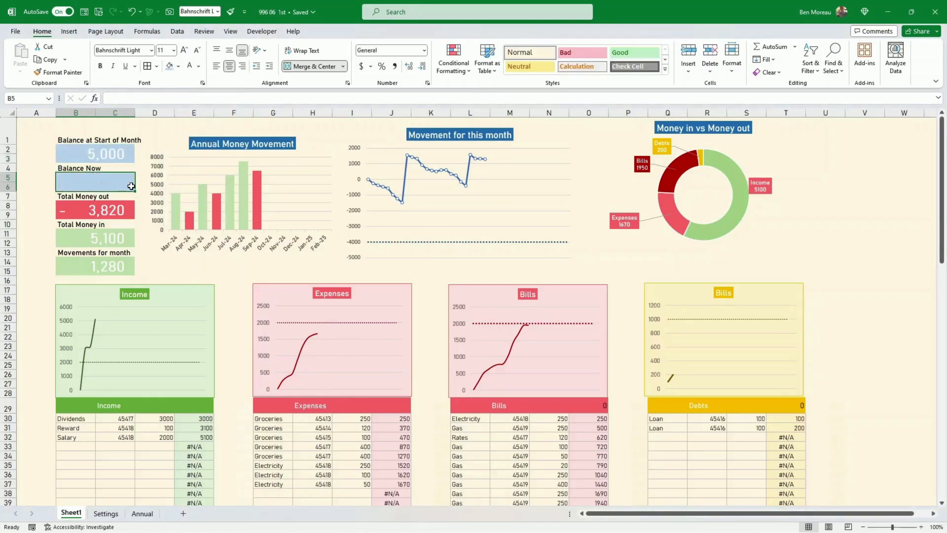
type("=")
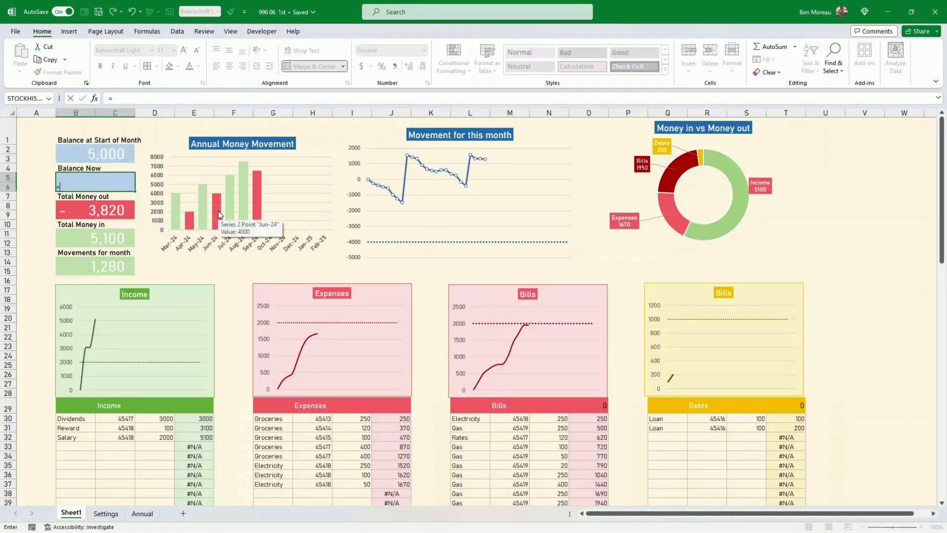
left_click(107, 153)
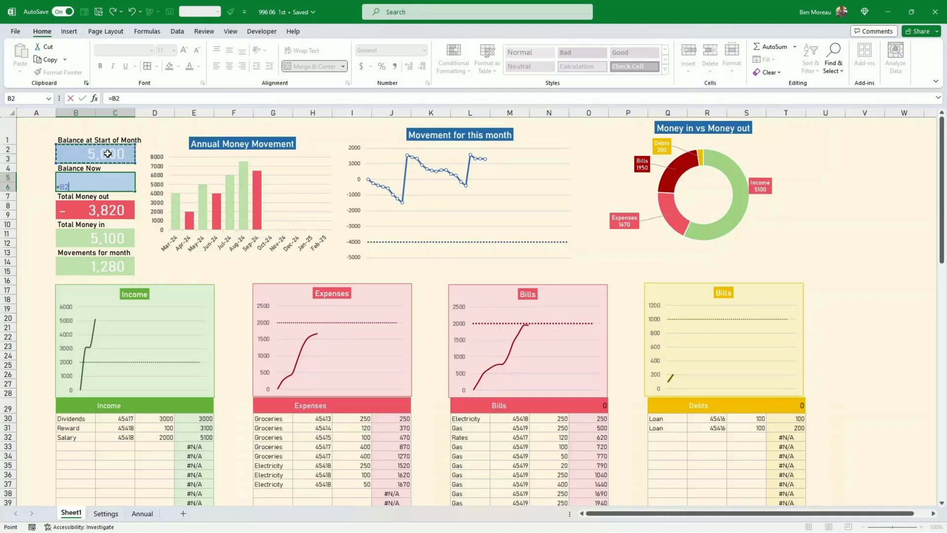
type("+")
left_click(98, 264)
key("Return")
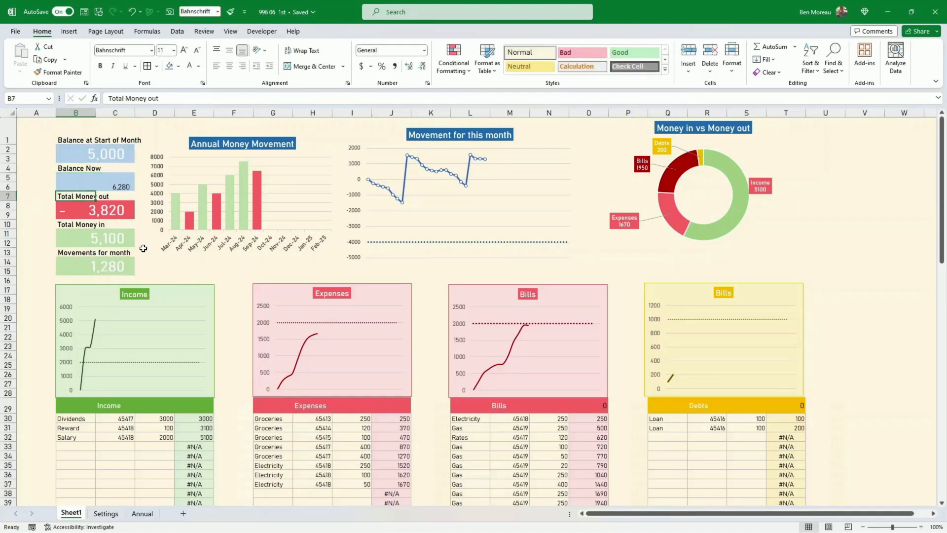
Copy the Balance at Start of Month cell's formatting onto the Balance Now cell B5.
left_click(113, 150)
left_click(59, 72)
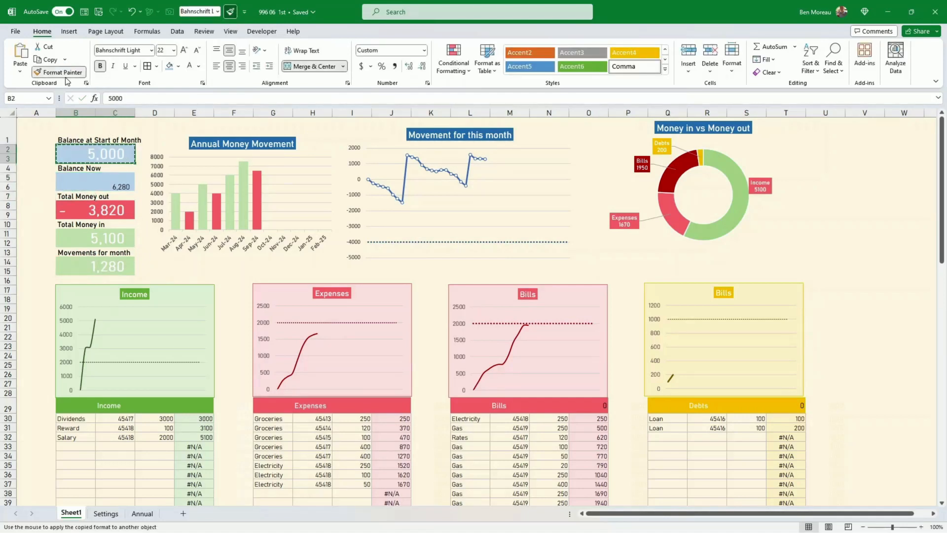
left_click(124, 182)
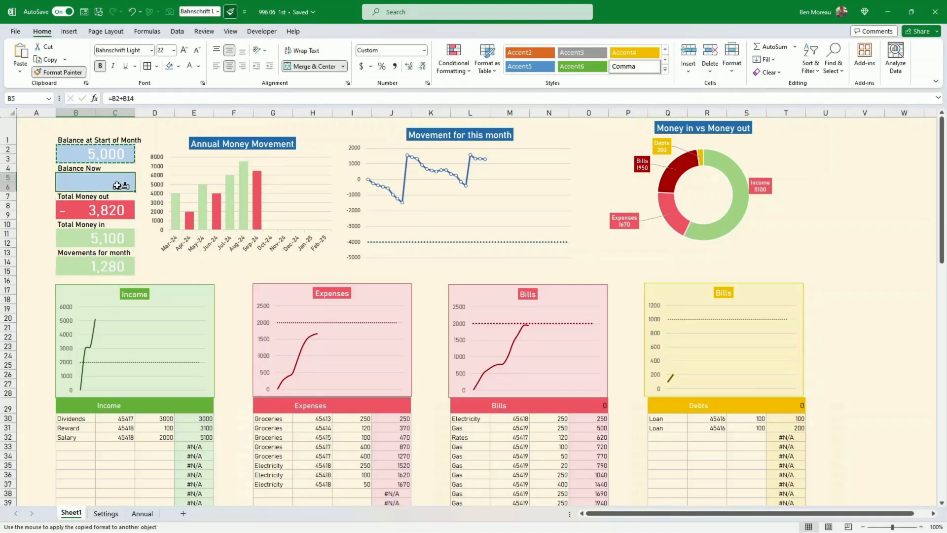
left_click(115, 161)
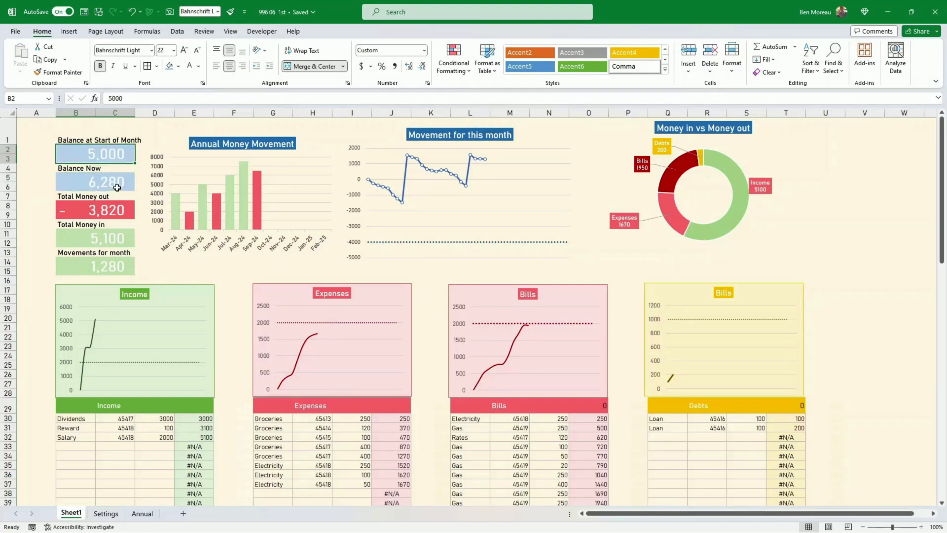
left_click(122, 178)
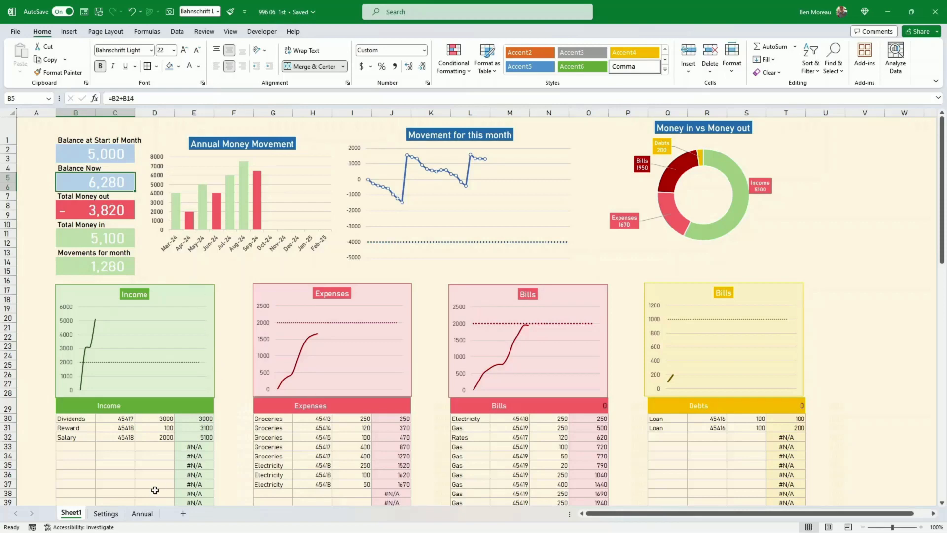
Look up the Sep-24 end-of-month value on the Annual sheet and enter 6500 as the Balance at Start of Month on Sheet1.
left_click(141, 514)
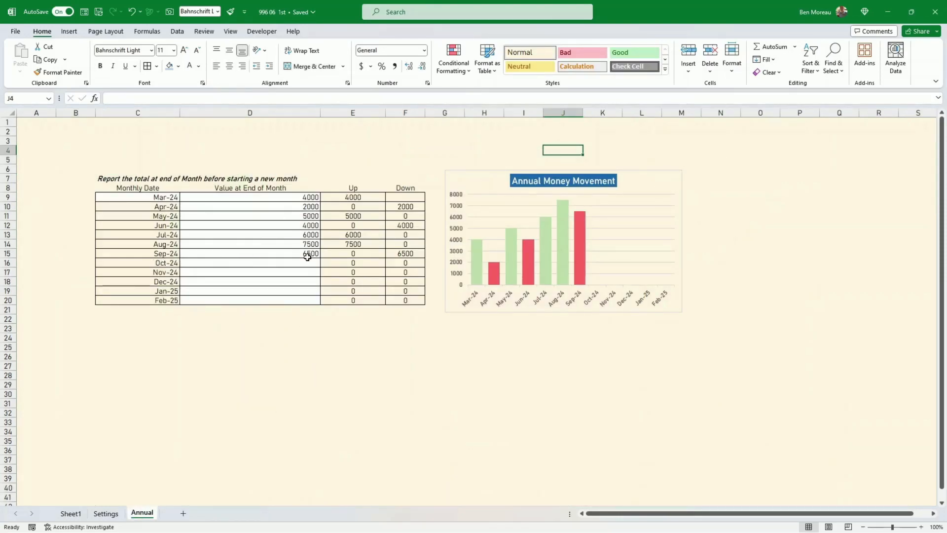
left_click(303, 253)
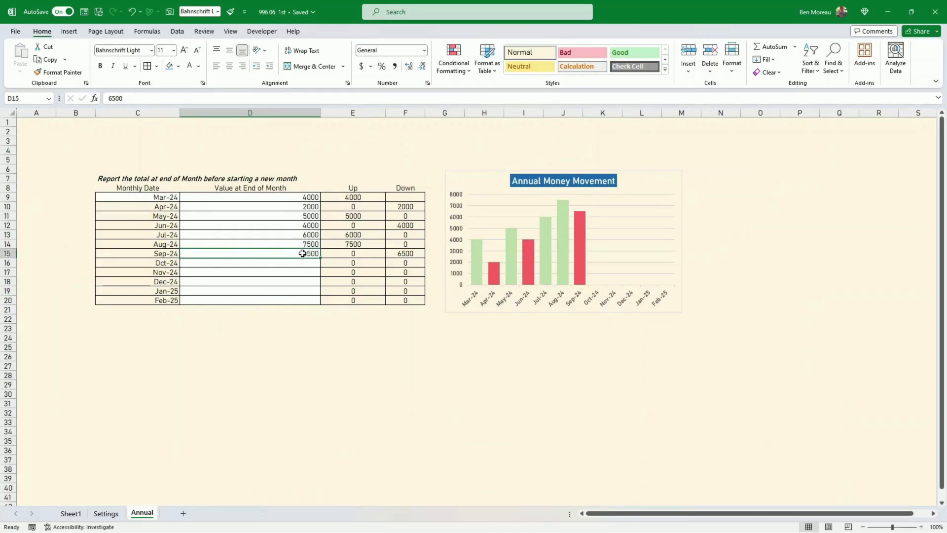
left_click(114, 513)
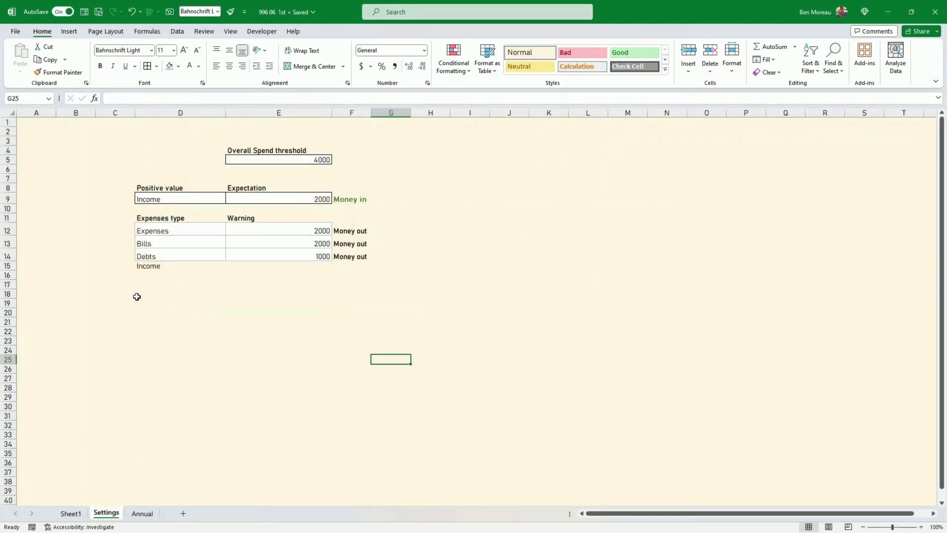
left_click(70, 513)
left_click(121, 150)
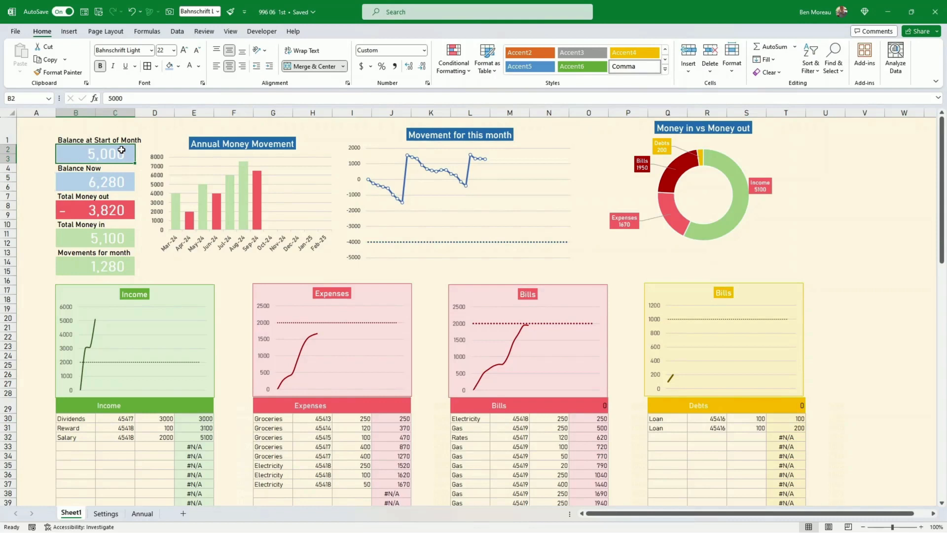
type("6500")
key("Return")
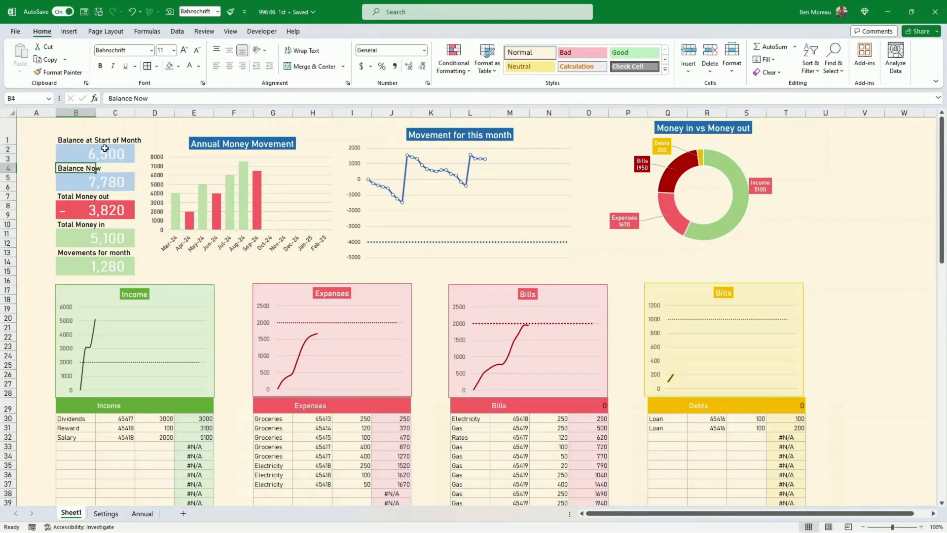
Enter the Balance Now amount, 7780, as the Oct-24 Value at End of Month on the Annual sheet, and return to Sheet1.
left_click(110, 182)
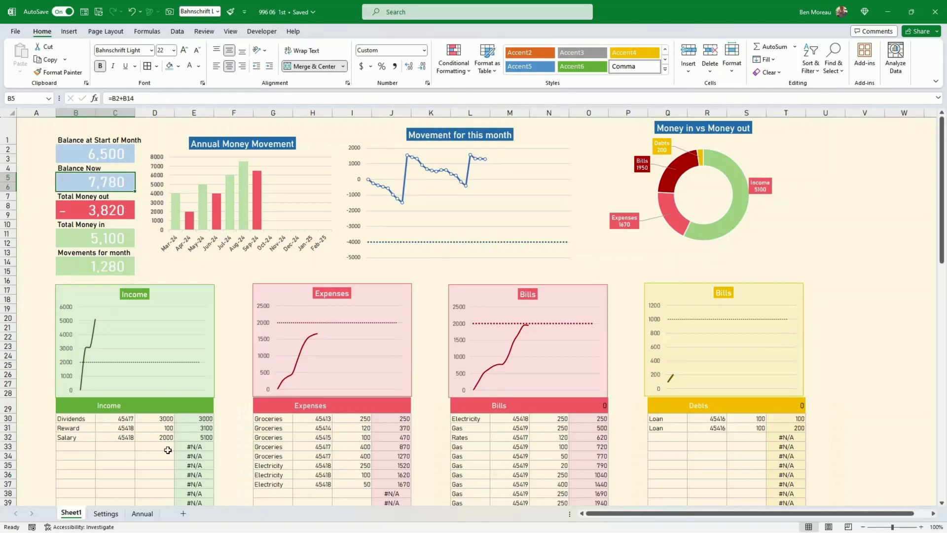
left_click(142, 514)
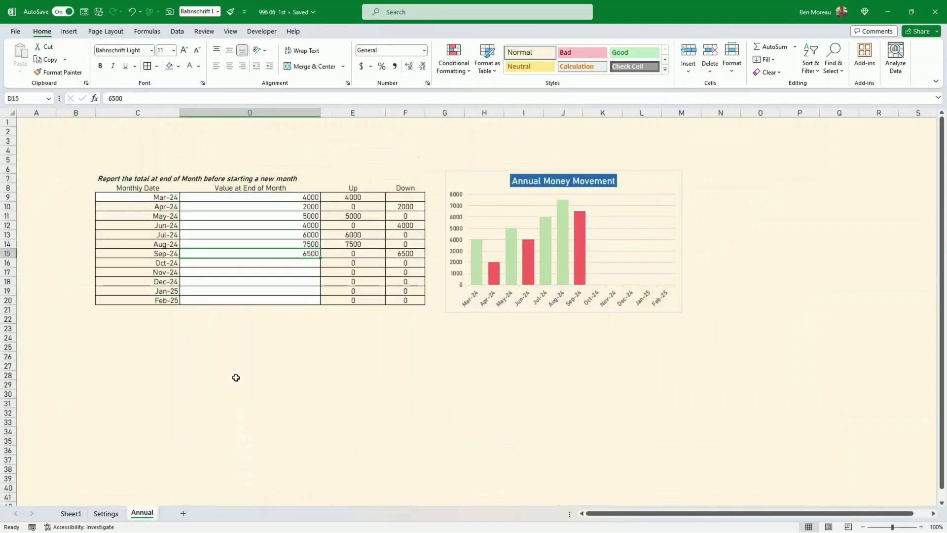
left_click(245, 265)
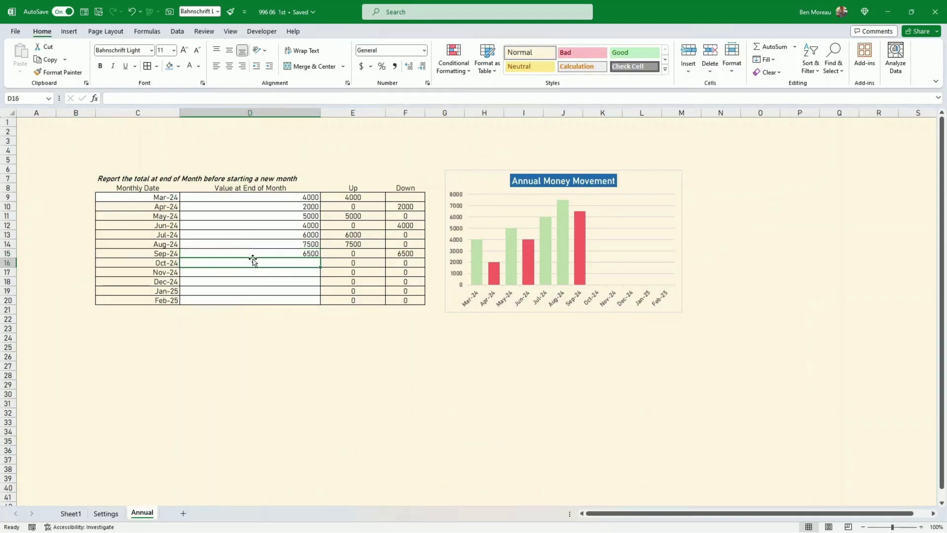
type("7780")
key("Return")
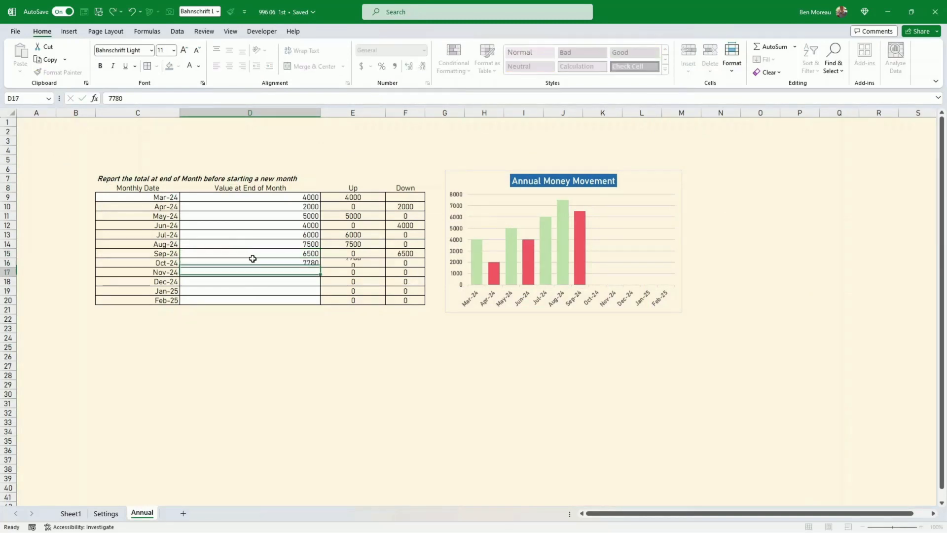
left_click(73, 514)
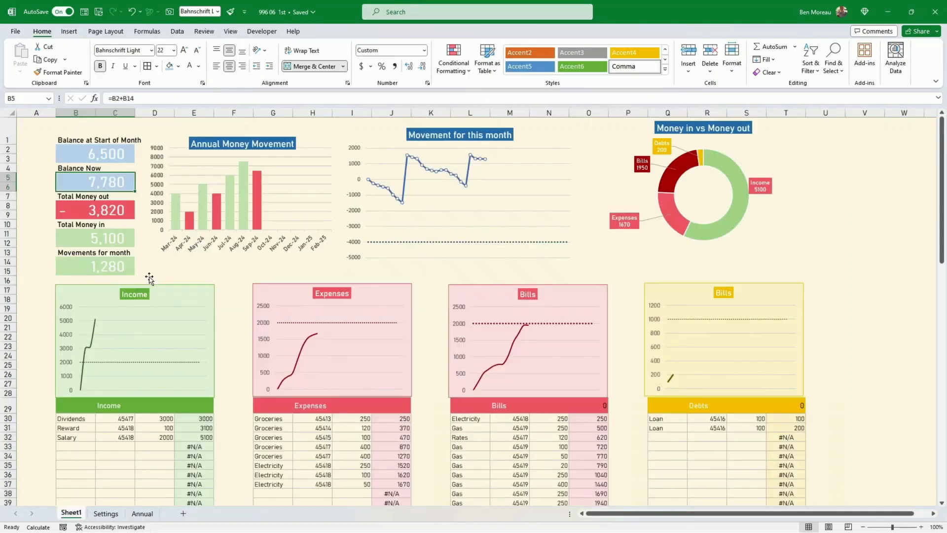
left_click(127, 155)
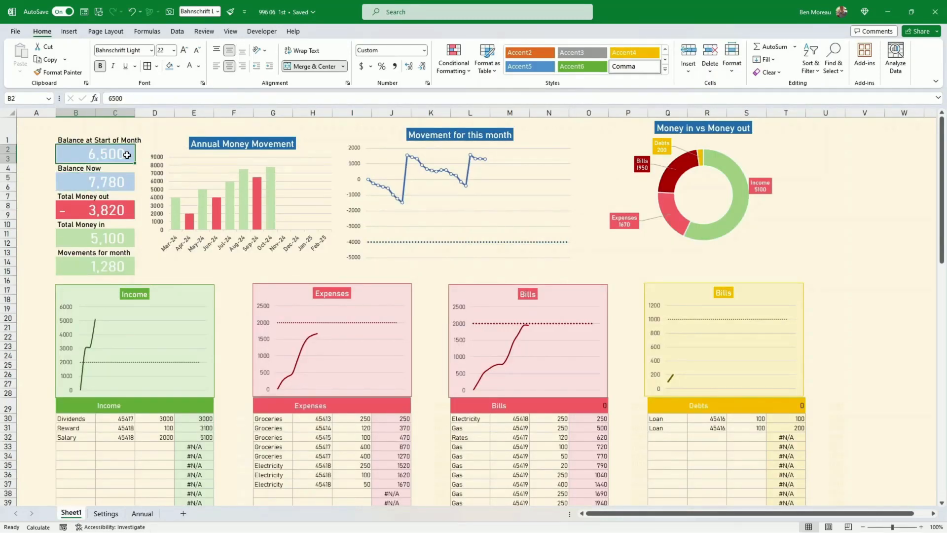
Lower the Movement for this month and Money in vs Money out charts level with Annual Money Movement, and nudge the Expenses chart slightly.
left_click(155, 252)
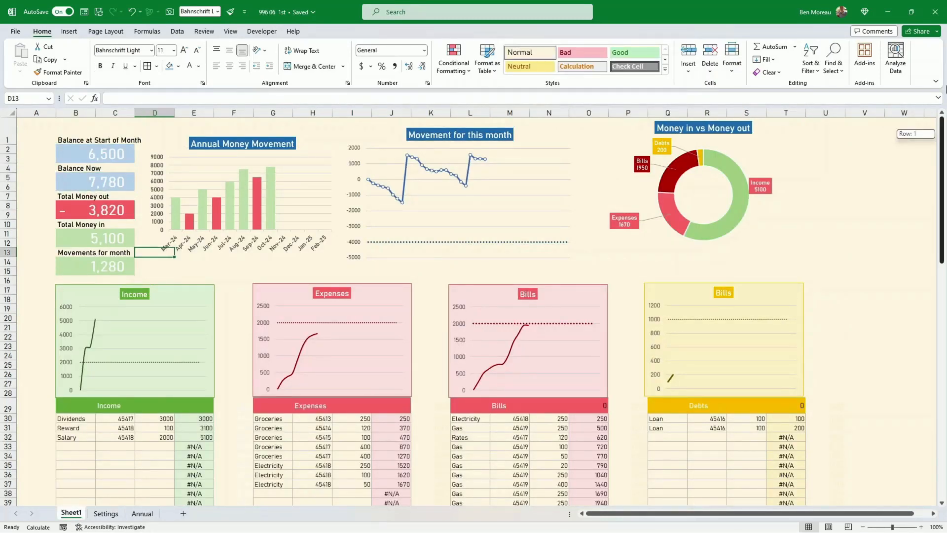
left_click_drag(946, 90, 944, 91)
left_click(325, 253)
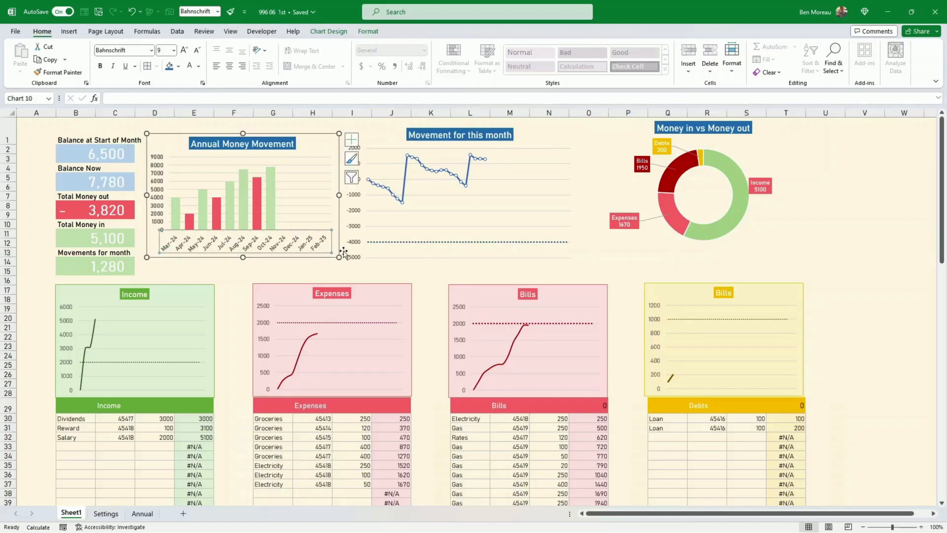
left_click(400, 258)
left_click_drag(409, 266, 413, 272)
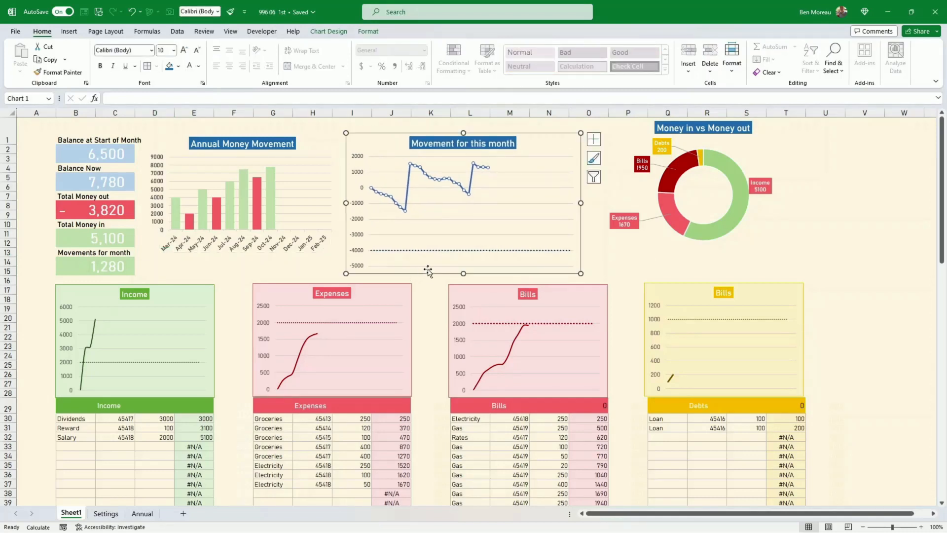
left_click(719, 262)
left_click(729, 255)
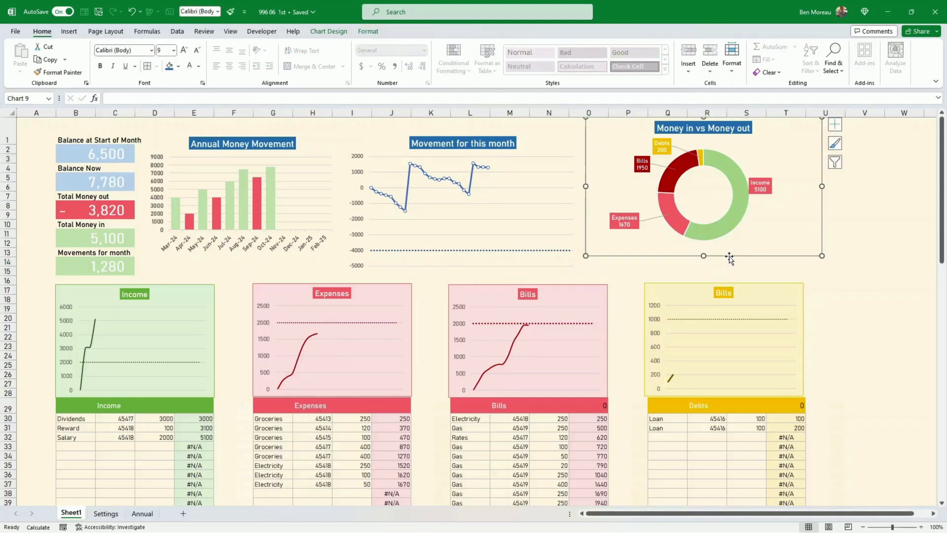
left_click_drag(730, 257, 729, 274)
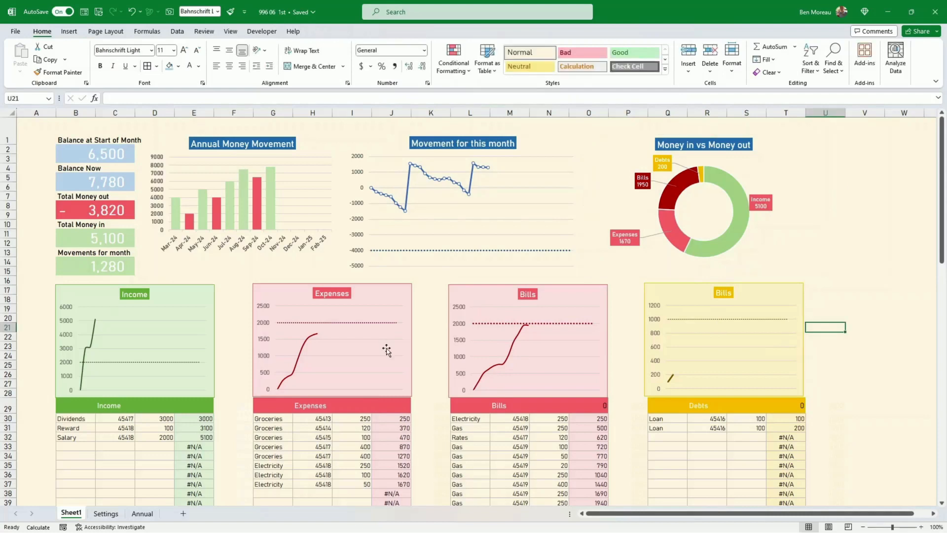
left_click(411, 388)
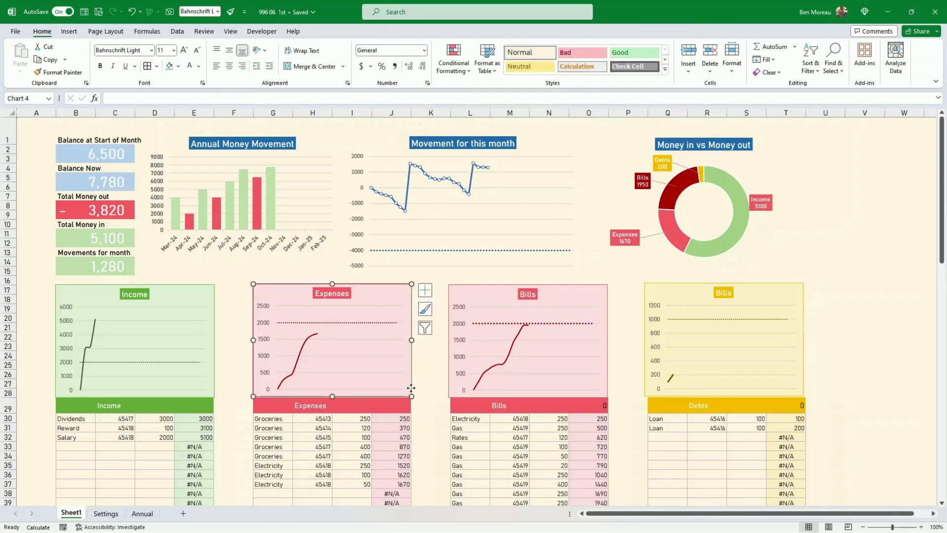
left_click_drag(412, 388, 411, 389)
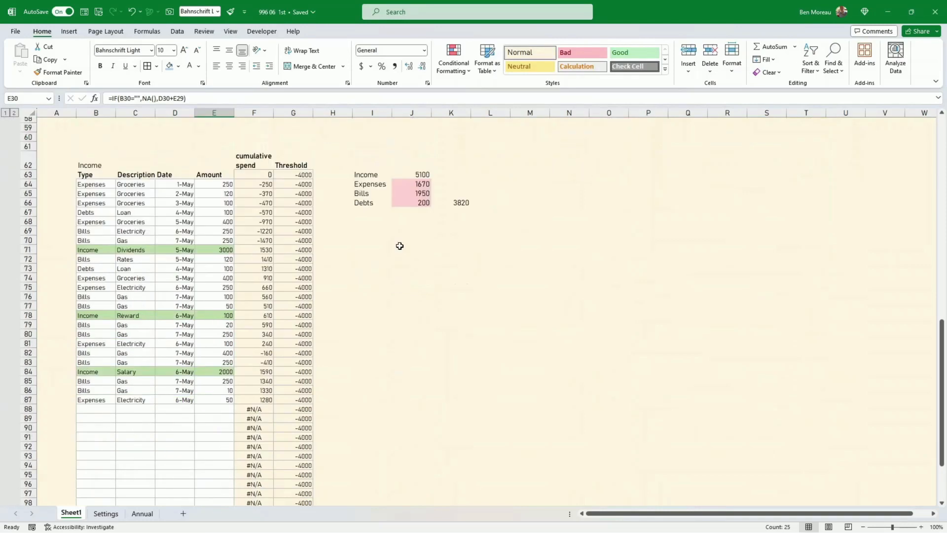
Start a new conditional formatting rule for cells containing errors in the Income table's running total column, E30:E54.
scroll(398, 245, "down", 3)
scroll(397, 245, "up", 9)
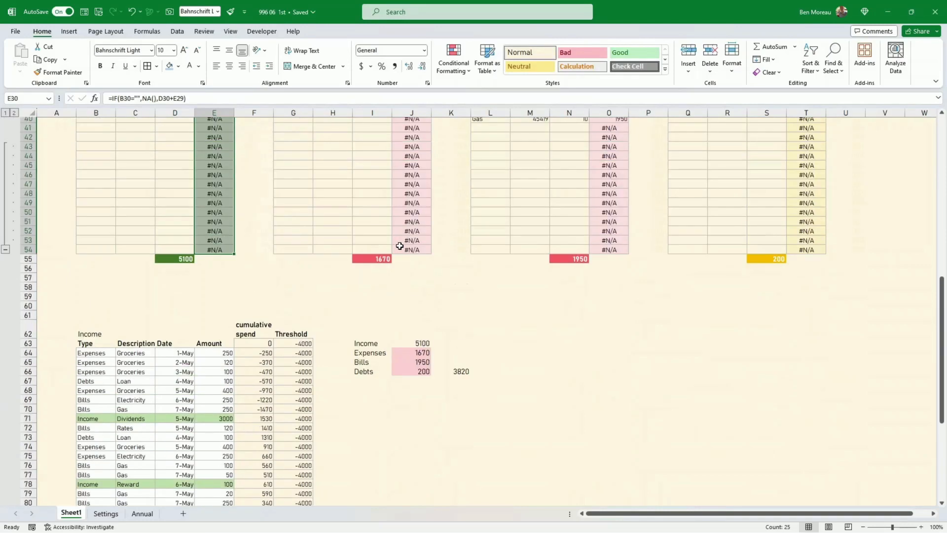
scroll(400, 245, "up", 4)
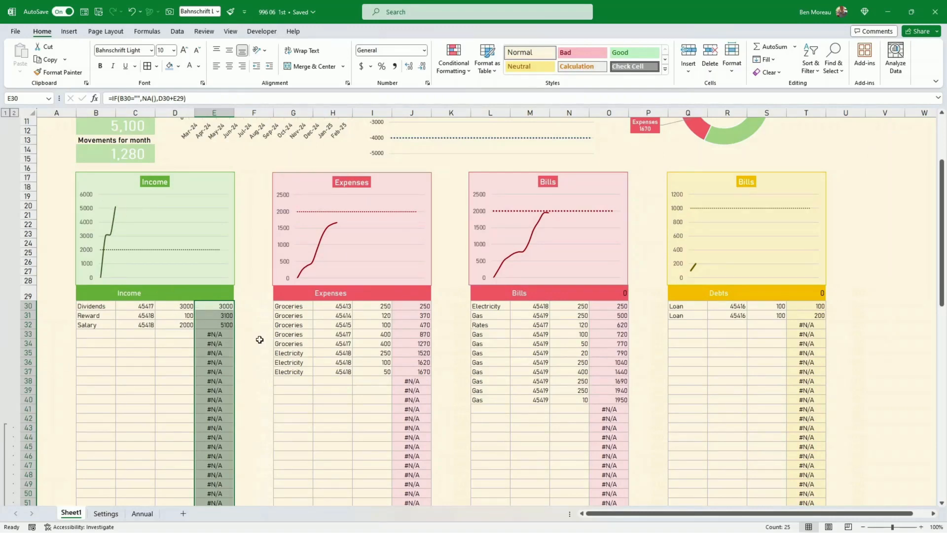
scroll(260, 339, "down", 2)
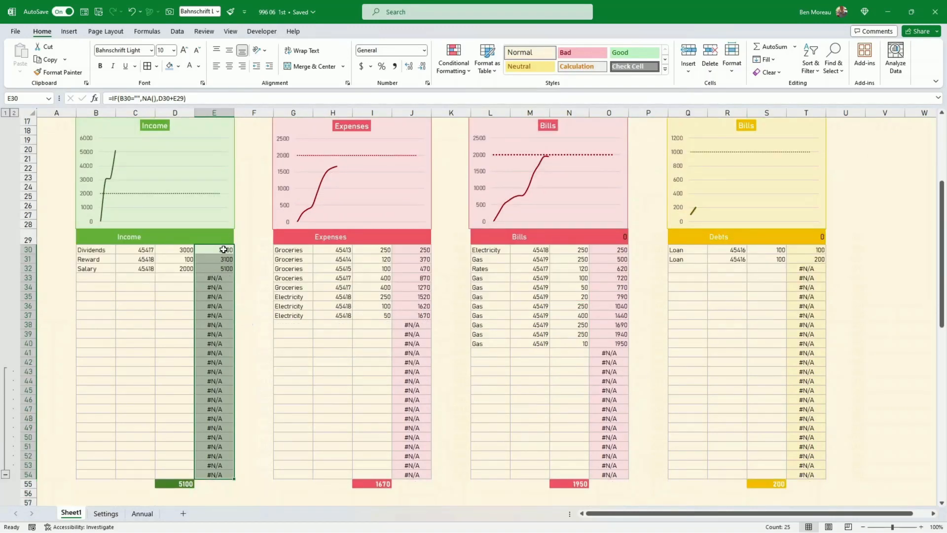
left_click(462, 74)
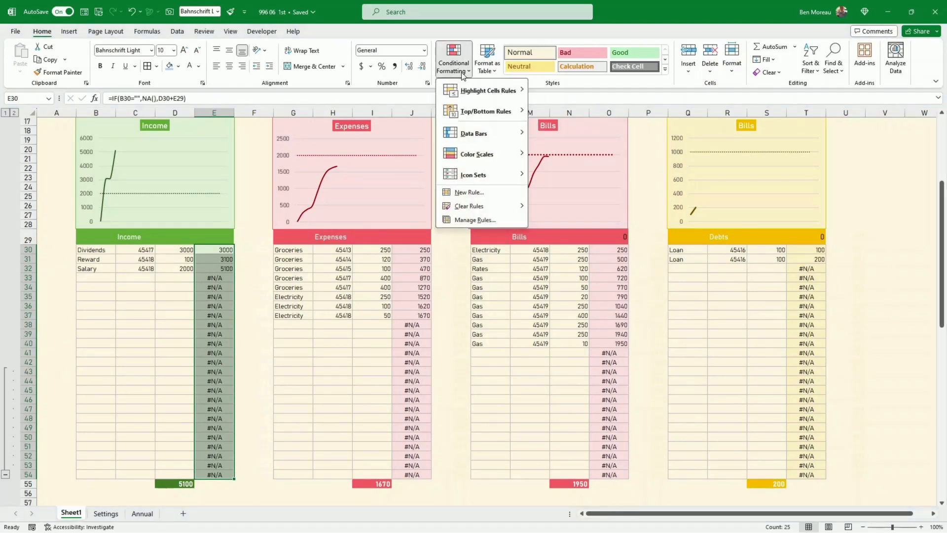
left_click(489, 195)
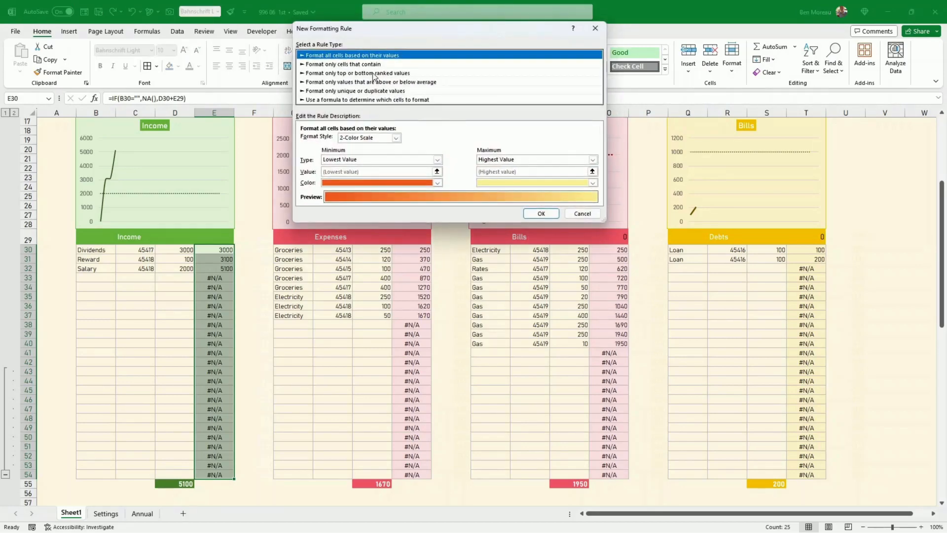
left_click(329, 65)
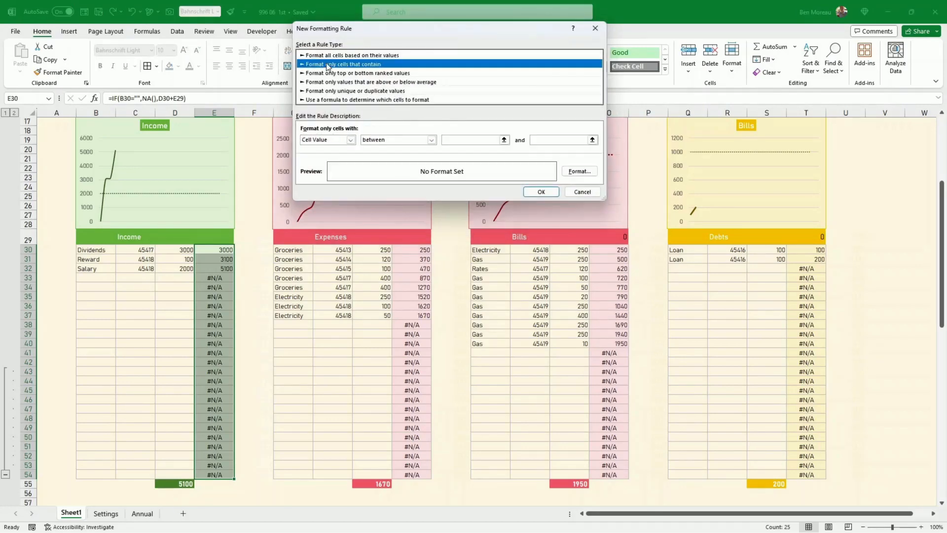
left_click(349, 140)
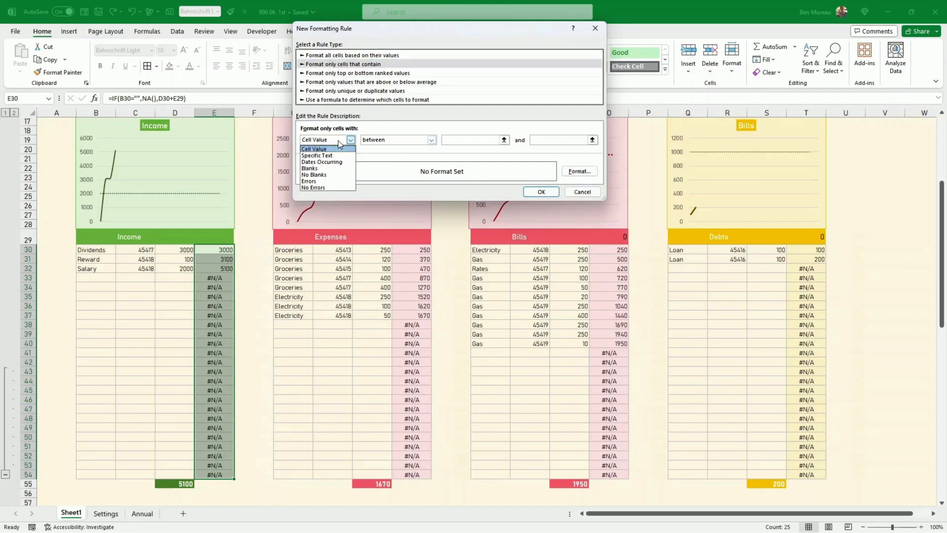
left_click(325, 181)
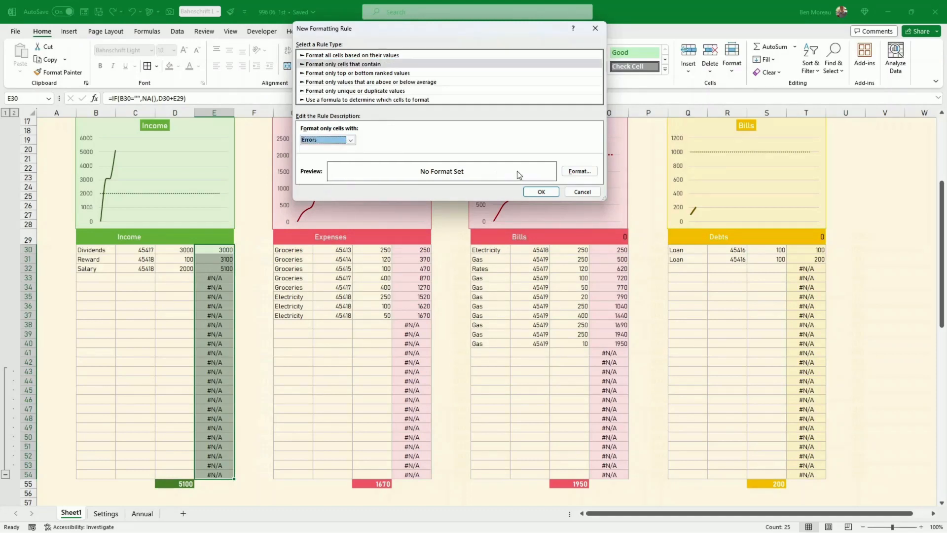
Set the Income error rule's font colour to light green matching the column fill, and apply the rule.
left_click(575, 173)
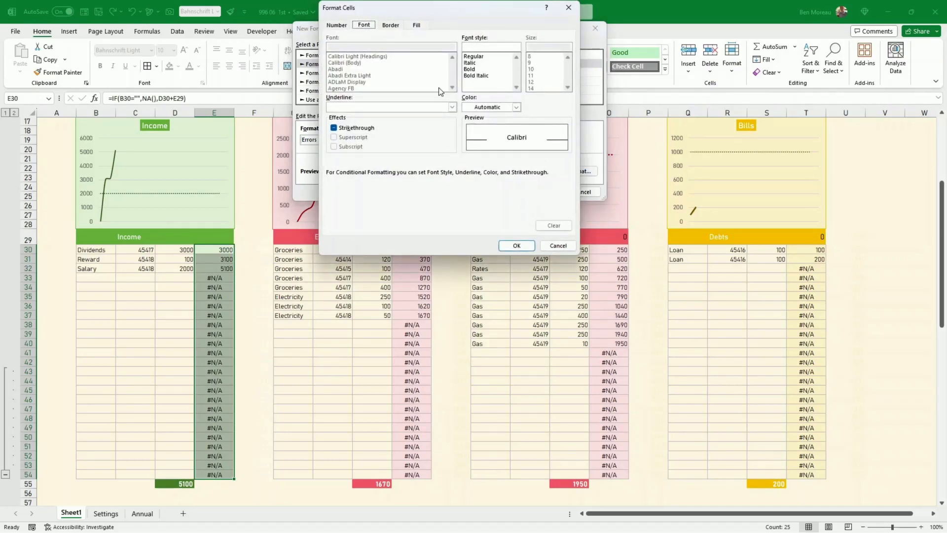
left_click(483, 107)
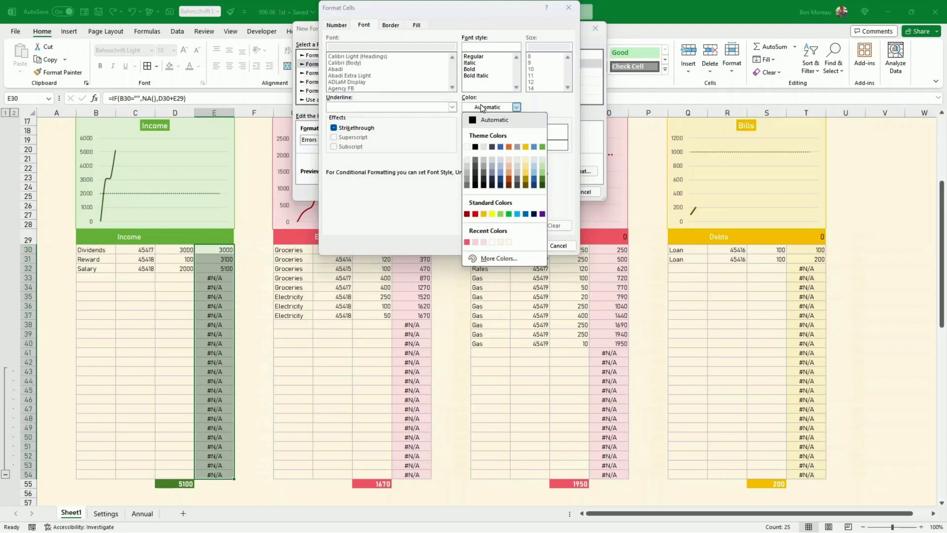
left_click(542, 160)
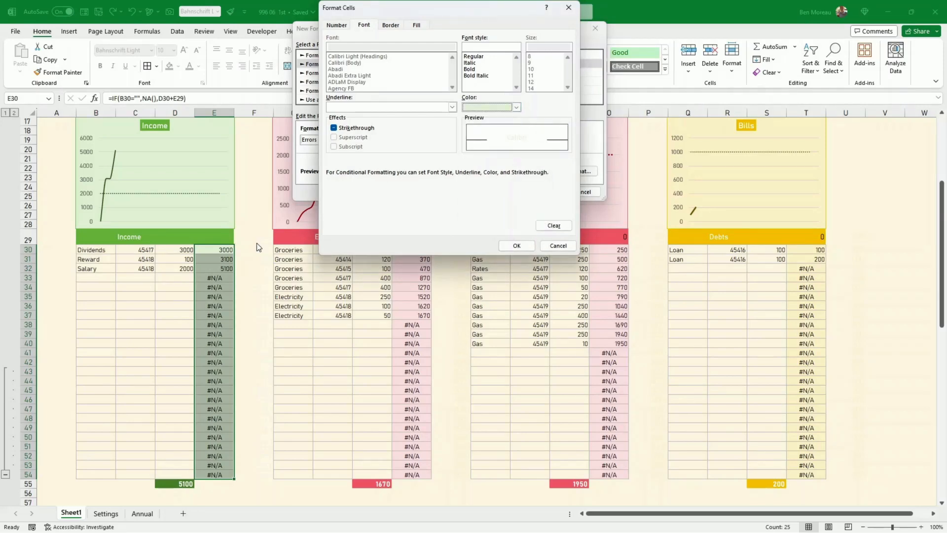
left_click(519, 244)
left_click(542, 192)
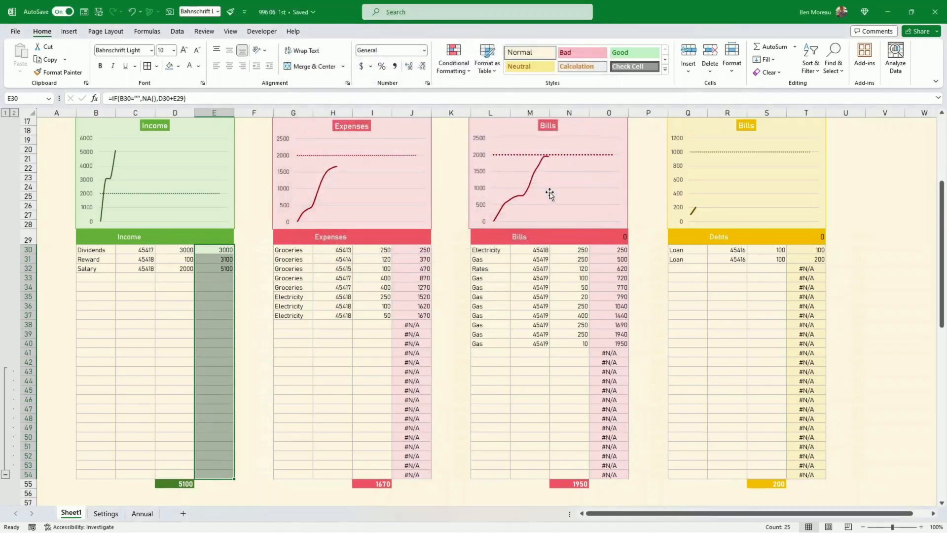
Start a conditional formatting rule for cells containing errors in the Expenses table's running total column, J30:J54.
left_click(412, 250)
left_click(412, 475, "shift")
left_click(453, 59)
left_click(473, 193)
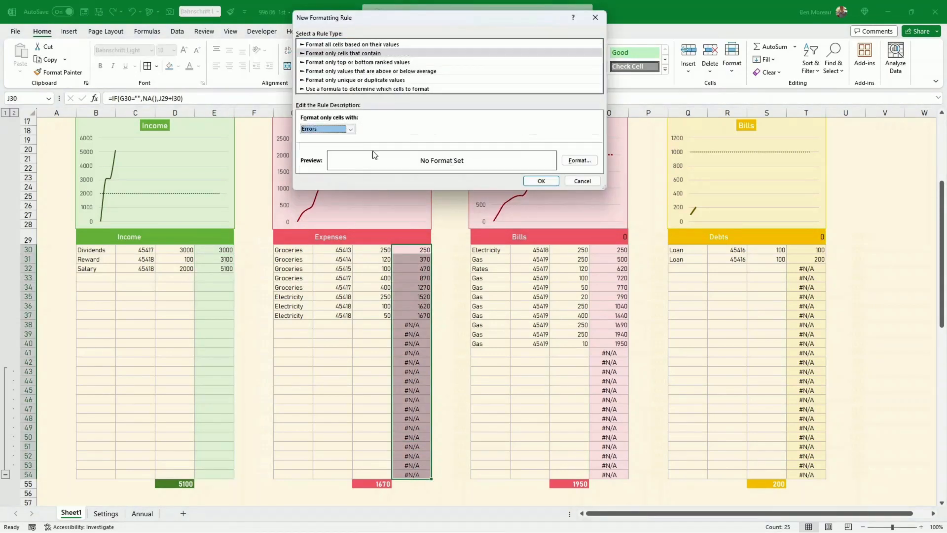